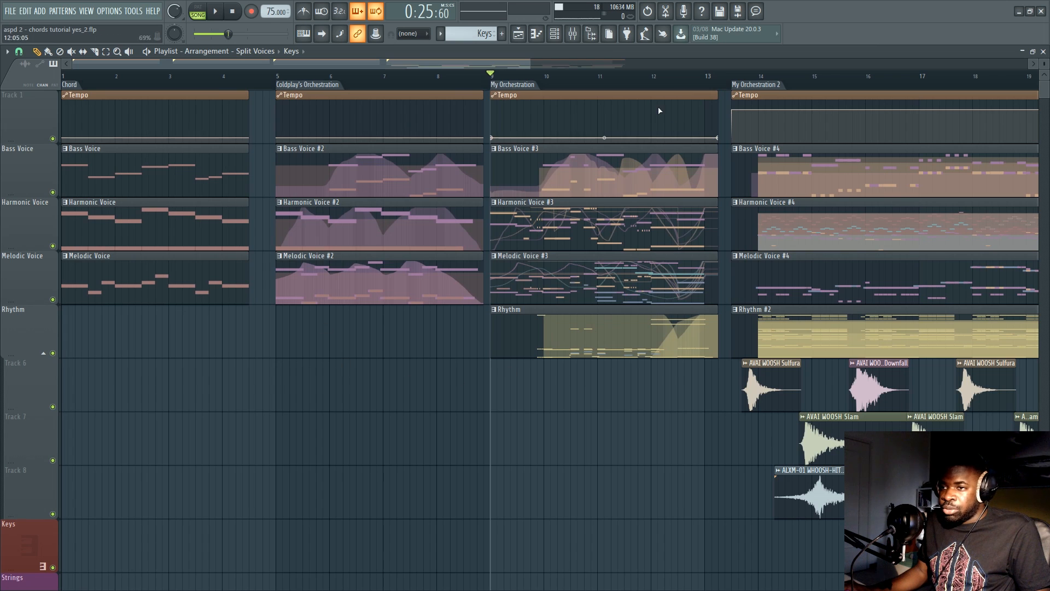
Play the My Orchestration section of the playlist from bar 9 and stop near its end
{"action": "left_click", "coordinate": [221, 12]}
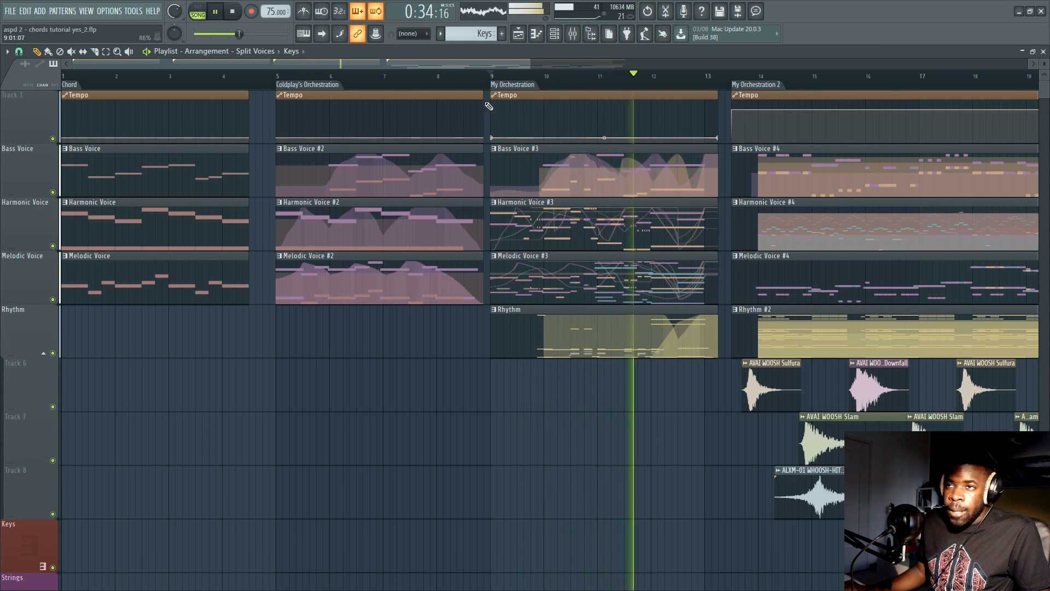
{"action": "scroll", "coordinate": [456, 65], "scroll_direction": "up", "scroll_amount": 1}
{"action": "left_click_drag", "start_coordinate": [455, 65], "coordinate": [481, 70]}
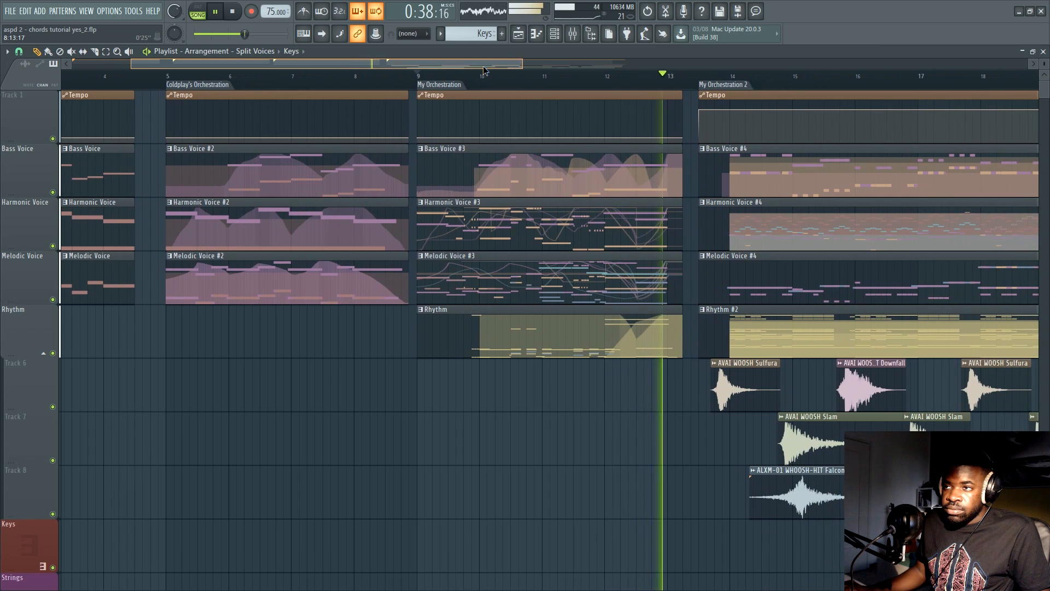
{"action": "key", "text": "space"}
{"action": "scroll", "coordinate": [481, 69], "scroll_direction": "down", "scroll_amount": 2}
{"action": "scroll", "coordinate": [403, 110], "scroll_direction": "down", "scroll_amount": 1}
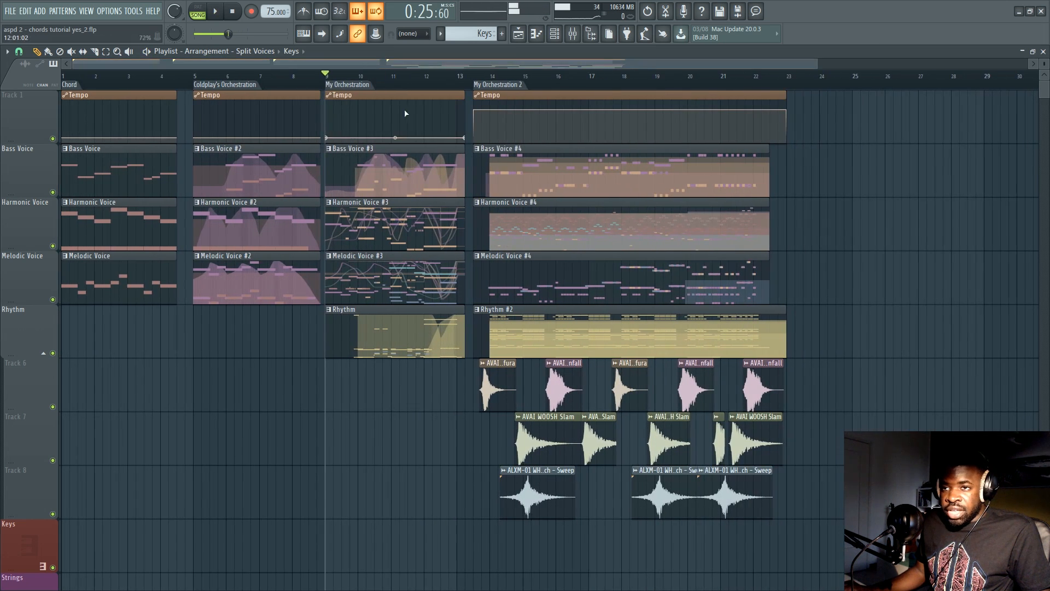
Play the Chord section from bar 1 through its bass, harmonic and melodic voices, and stop playback
{"action": "scroll", "coordinate": [81, 94], "scroll_direction": "up", "scroll_amount": 2}
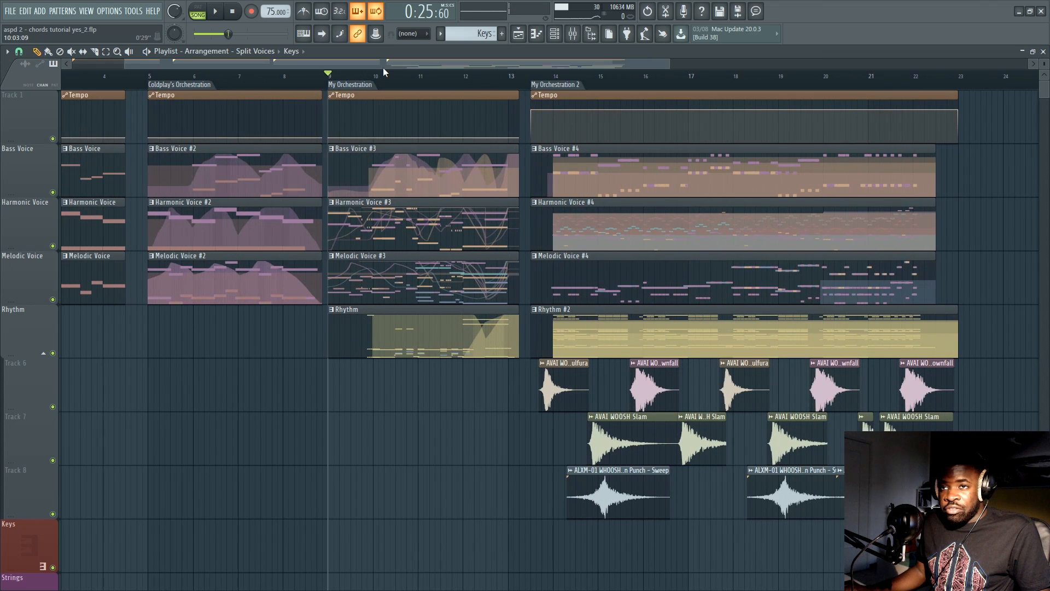
{"action": "left_click", "coordinate": [79, 89]}
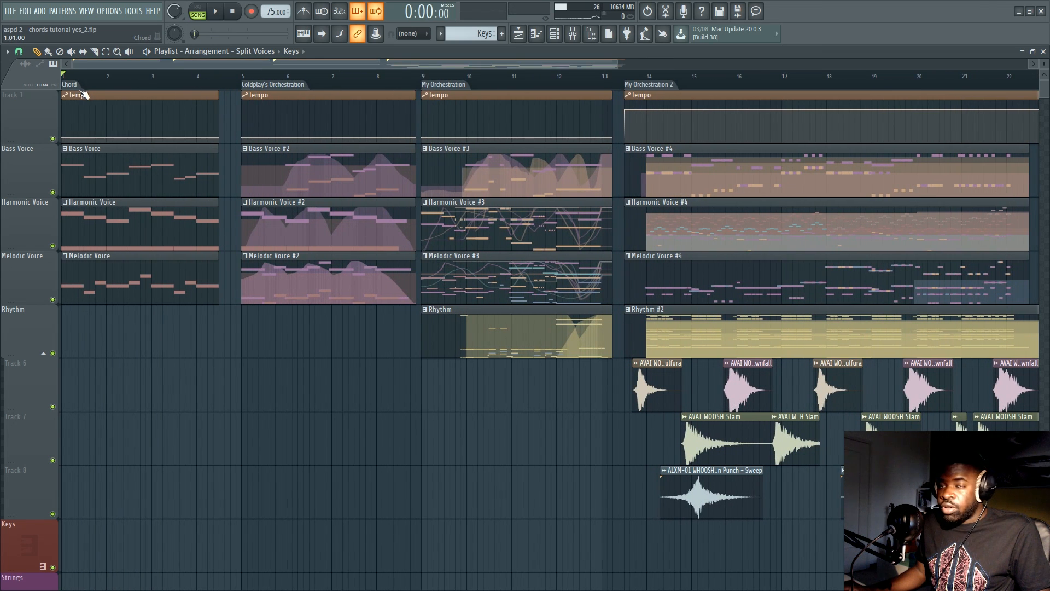
{"action": "scroll", "coordinate": [108, 87], "scroll_direction": "up", "scroll_amount": 3}
{"action": "left_click_drag", "start_coordinate": [210, 64], "coordinate": [10, 101]}
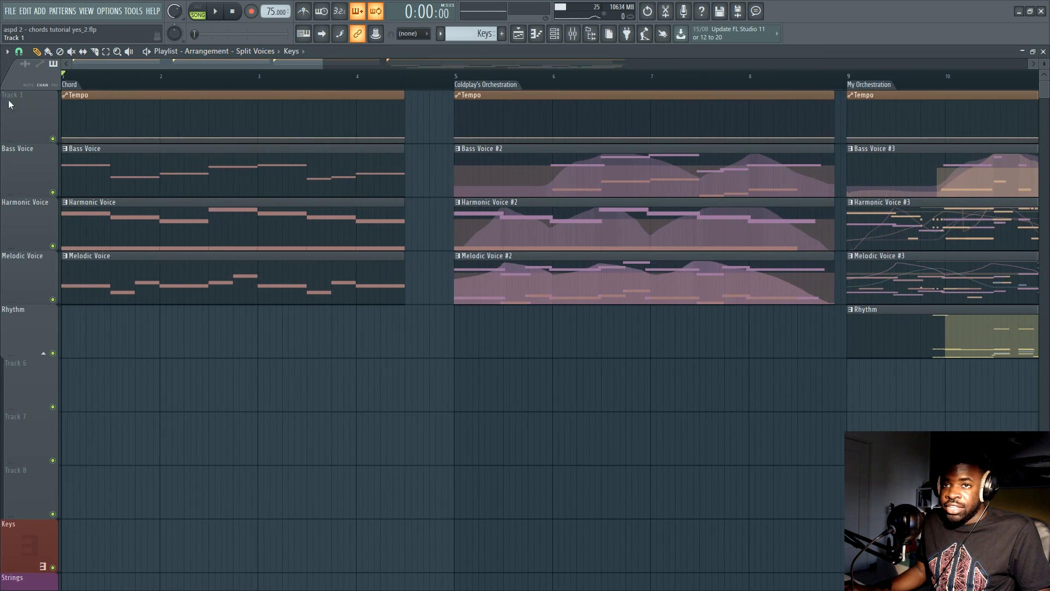
{"action": "key", "text": "space"}
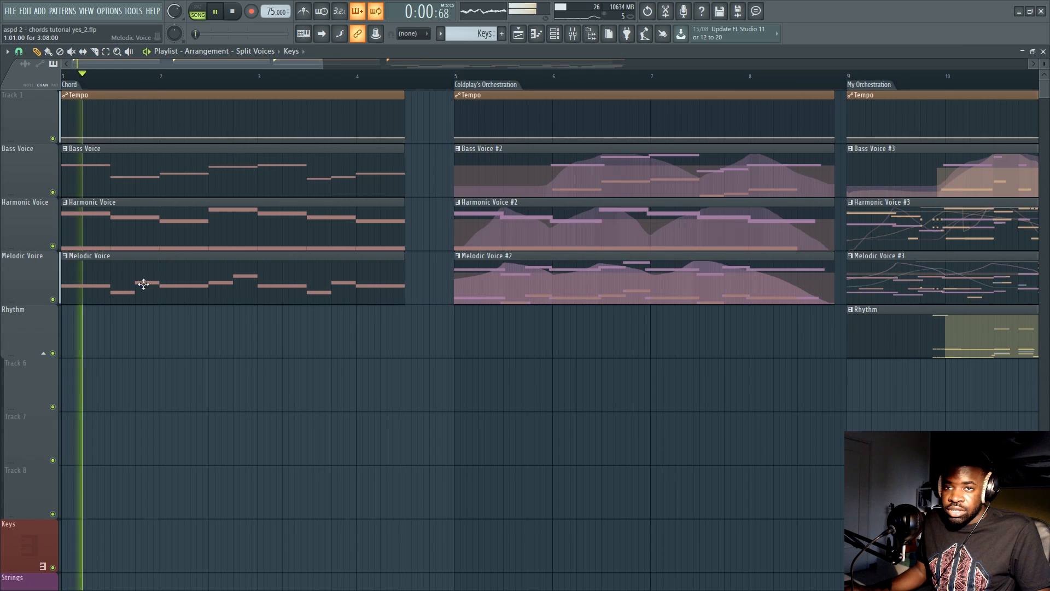
{"action": "scroll", "coordinate": [179, 120], "scroll_direction": "up", "scroll_amount": 1}
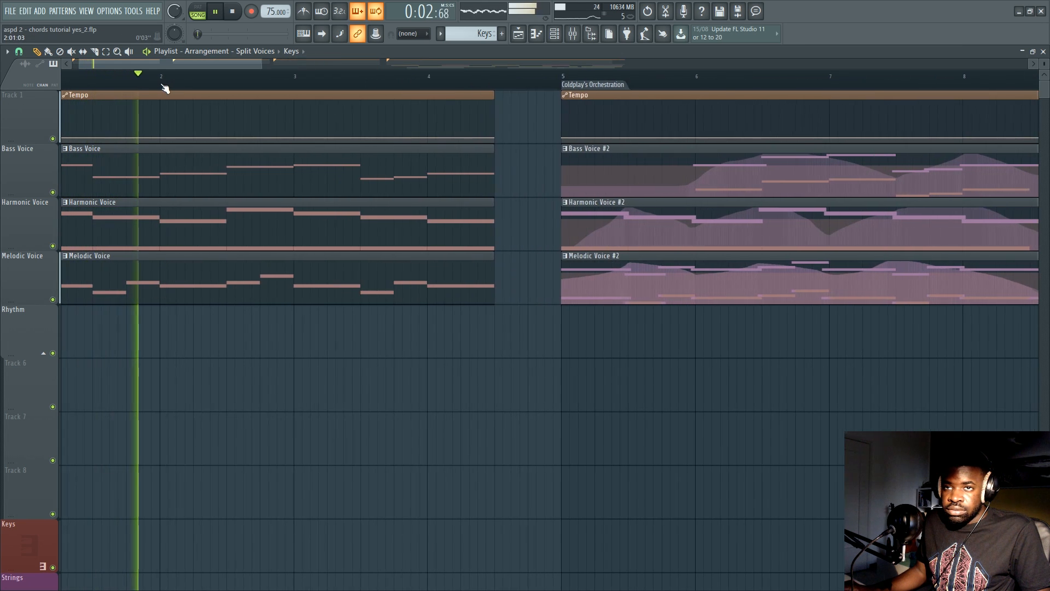
{"action": "scroll", "coordinate": [189, 197], "scroll_direction": "up", "scroll_amount": 1}
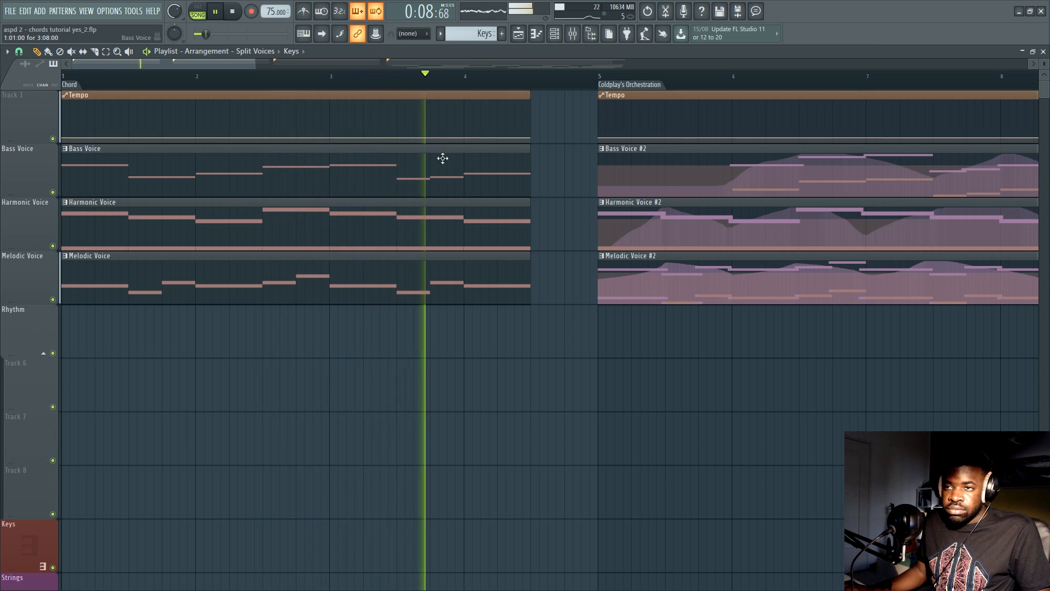
{"action": "key", "text": "space"}
Play the My Orchestration 2 section of the playlist from its start marker
{"action": "scroll", "coordinate": [230, 197], "scroll_direction": "down", "scroll_amount": 5}
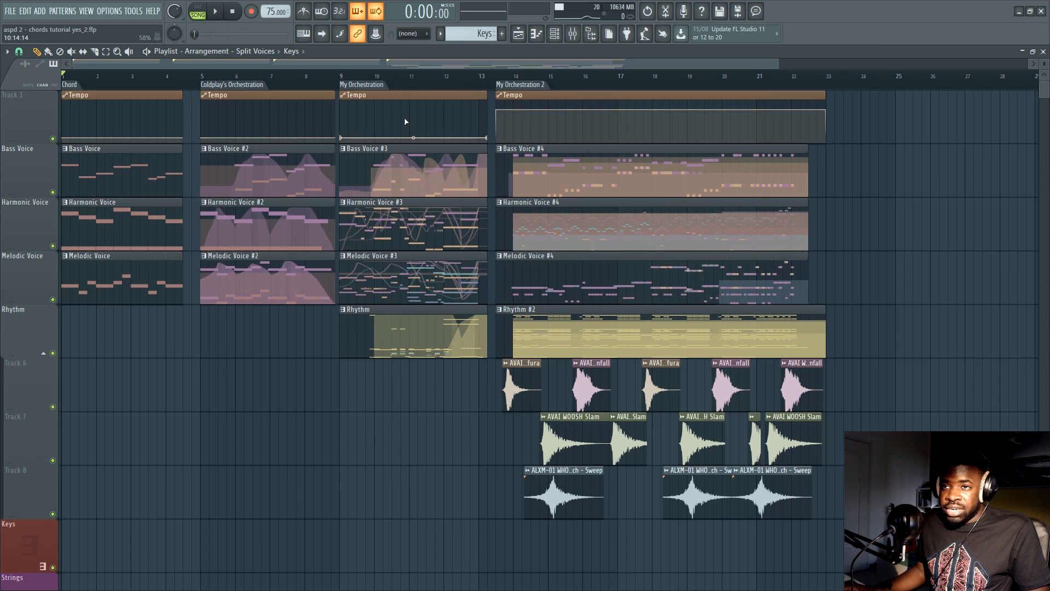
{"action": "scroll", "coordinate": [436, 82], "scroll_direction": "up", "scroll_amount": 3}
{"action": "left_click_drag", "start_coordinate": [415, 70], "coordinate": [304, 73]}
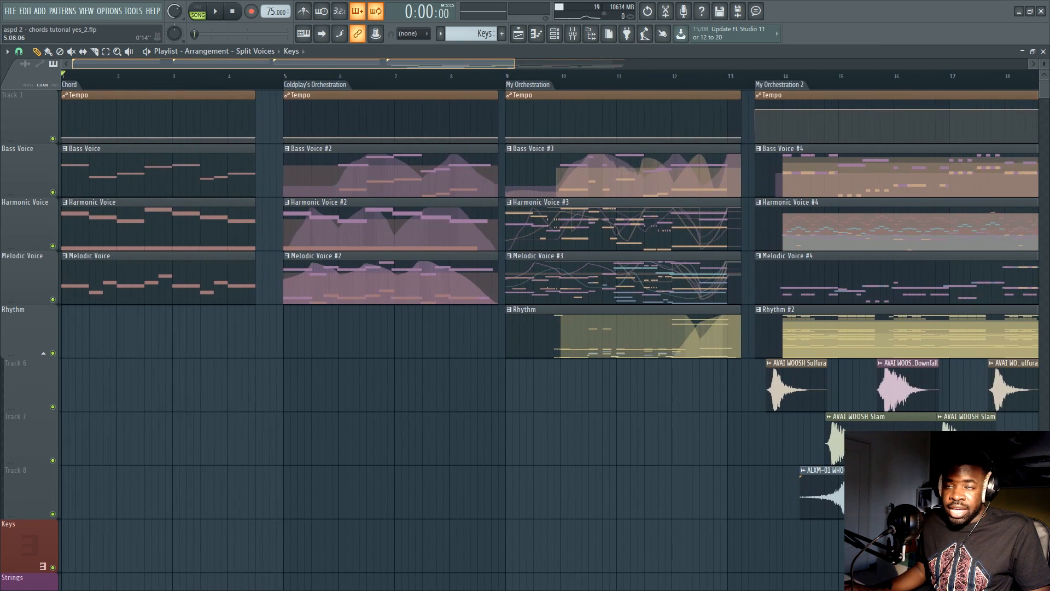
{"action": "scroll", "coordinate": [304, 77], "scroll_direction": "down", "scroll_amount": 4}
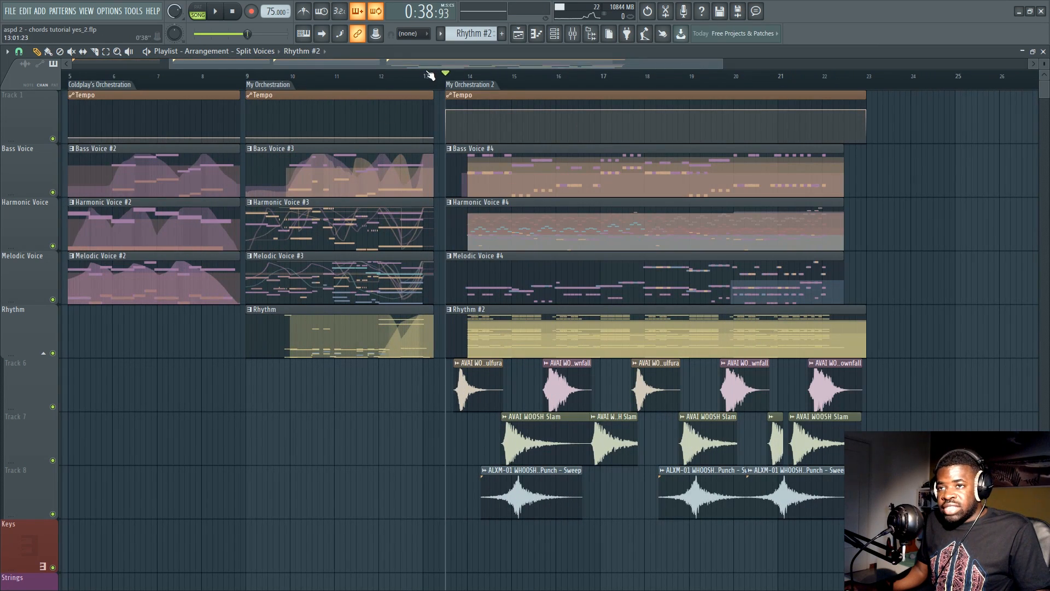
{"action": "scroll", "coordinate": [431, 76], "scroll_direction": "up", "scroll_amount": 2}
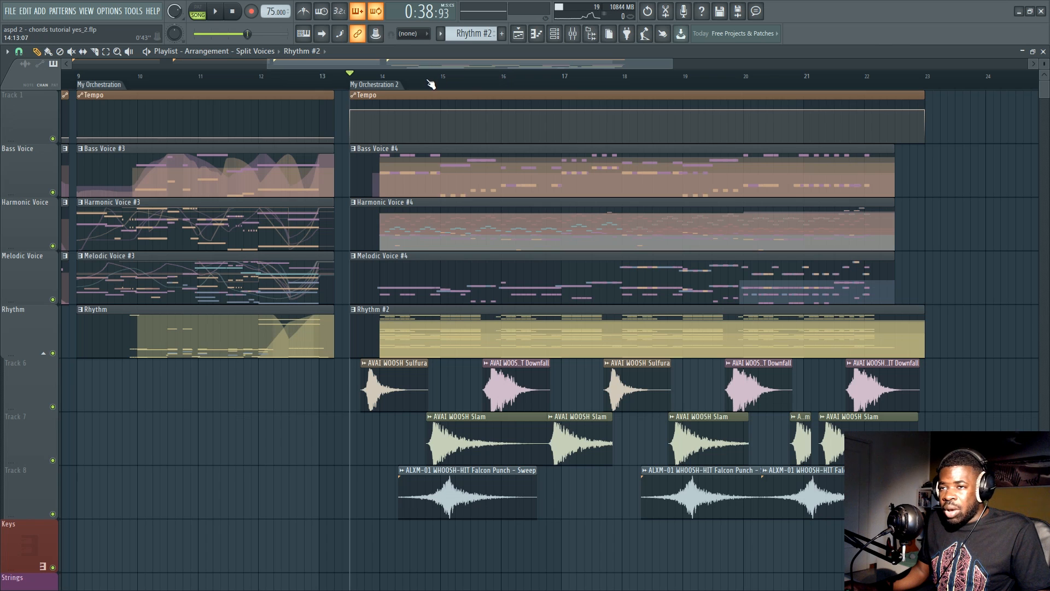
{"action": "scroll", "coordinate": [432, 79], "scroll_direction": "down", "scroll_amount": 3}
{"action": "key", "text": "space"}
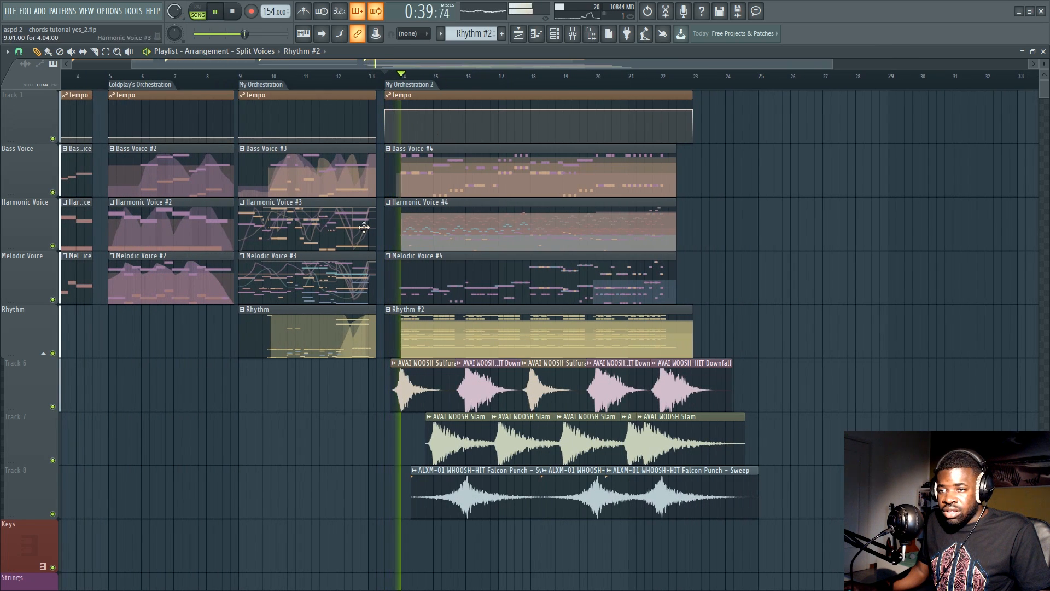
{"action": "scroll", "coordinate": [455, 82], "scroll_direction": "up", "scroll_amount": 2}
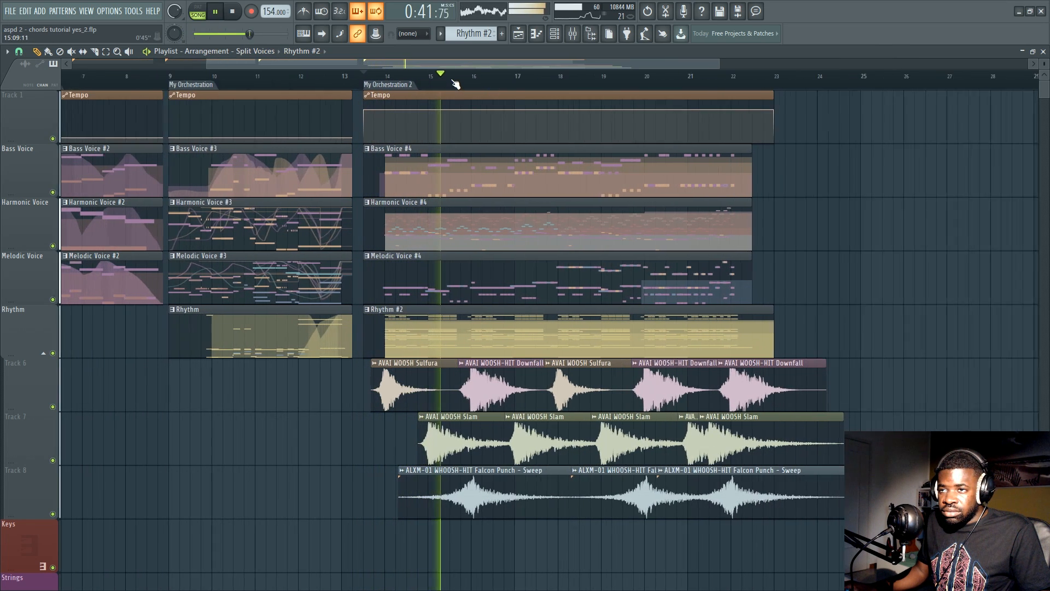
{"action": "left_click_drag", "start_coordinate": [409, 64], "coordinate": [451, 66]}
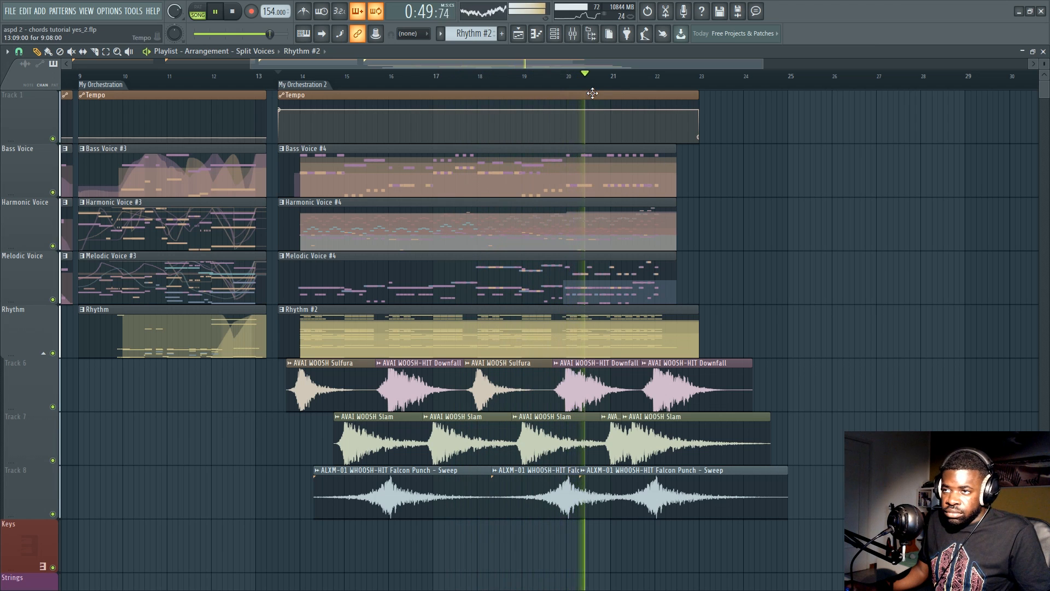
{"action": "scroll", "coordinate": [602, 93], "scroll_direction": "up", "scroll_amount": 1}
{"action": "scroll", "coordinate": [601, 93], "scroll_direction": "down", "scroll_amount": 1}
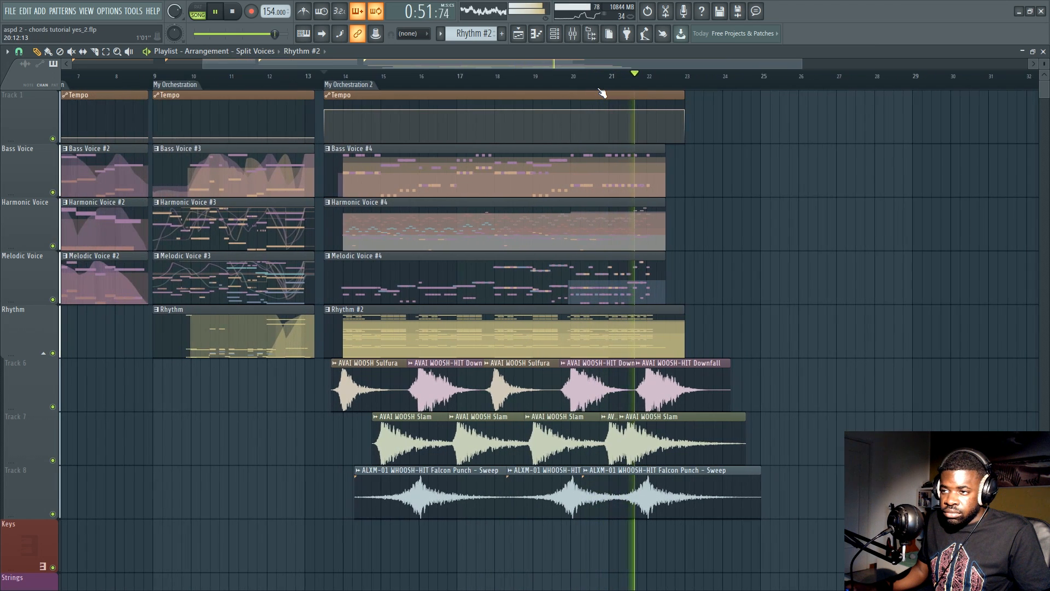
{"action": "scroll", "coordinate": [601, 93], "scroll_direction": "down", "scroll_amount": 1}
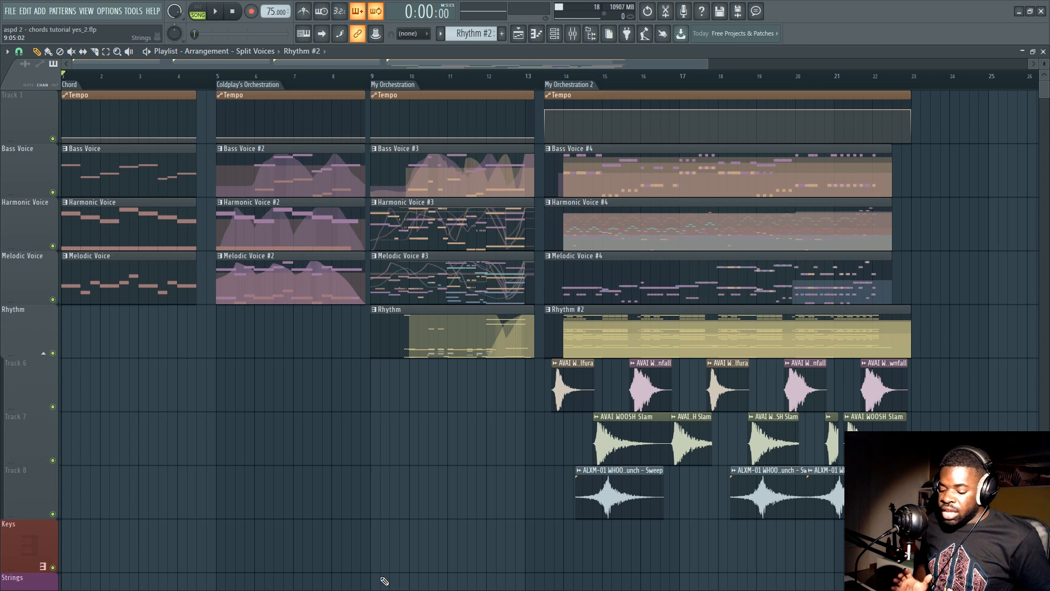
Switch the playlist to the Basic arrangement and open the Keys pattern of the Chord section in the piano roll
{"action": "left_click", "coordinate": [271, 50]}
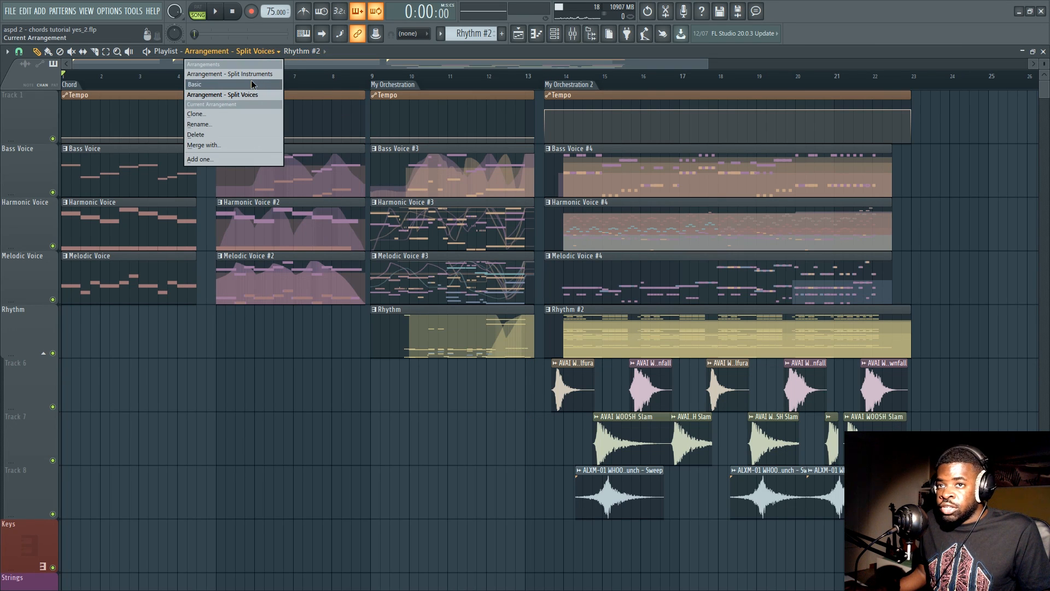
{"action": "left_click", "coordinate": [251, 82]}
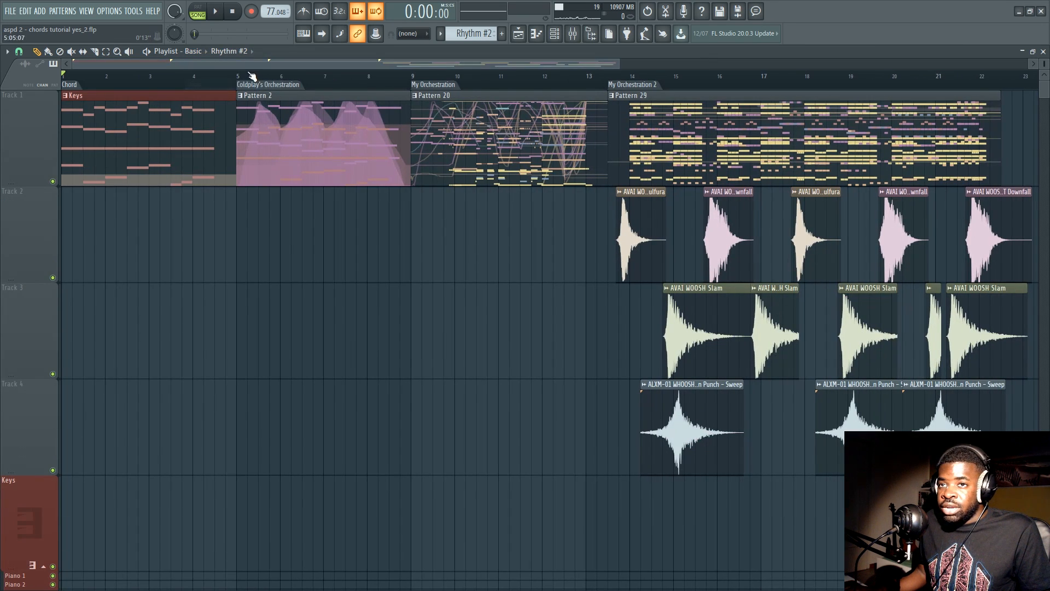
{"action": "double_click", "coordinate": [171, 133]}
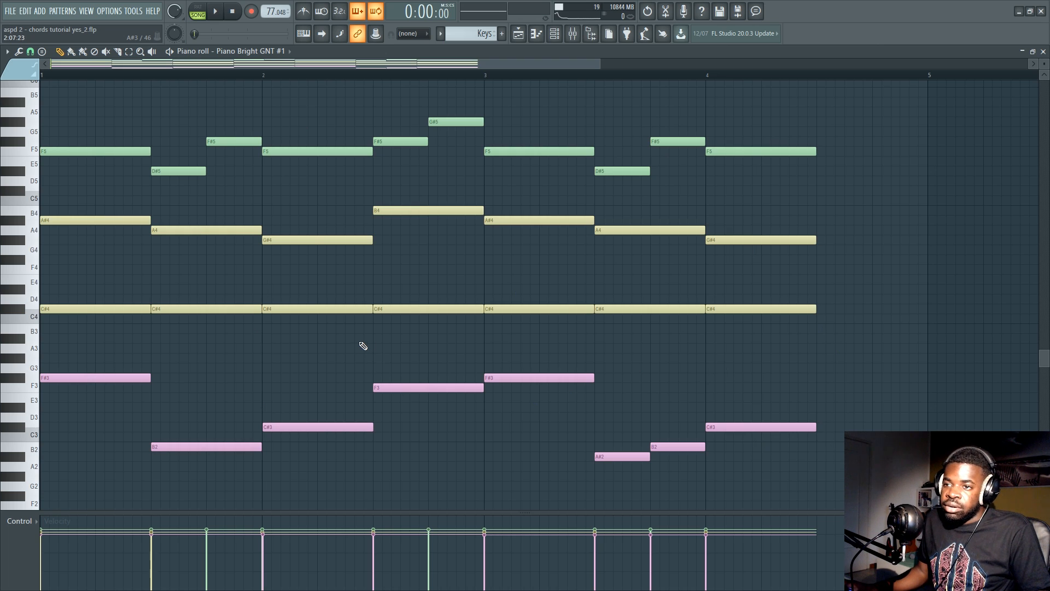
Select the notes by colour one voice at a time, including the yellow harmony and green melody notes, clearing each selection
{"action": "key", "text": "shift+c"}
{"action": "key", "text": "ctrl+d"}
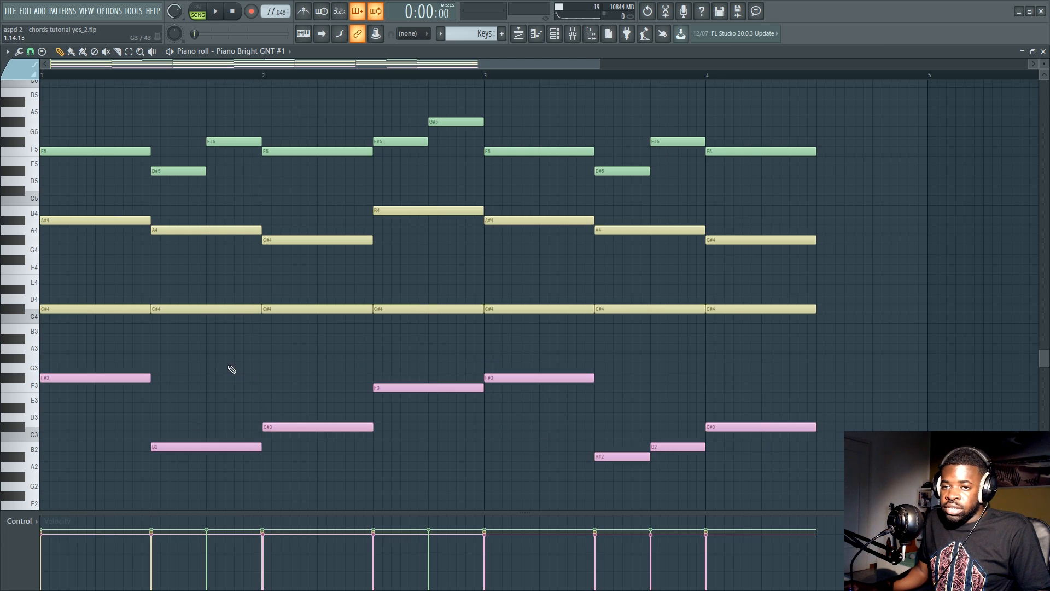
{"action": "left_click", "coordinate": [176, 309]}
{"action": "key", "text": "shift+c"}
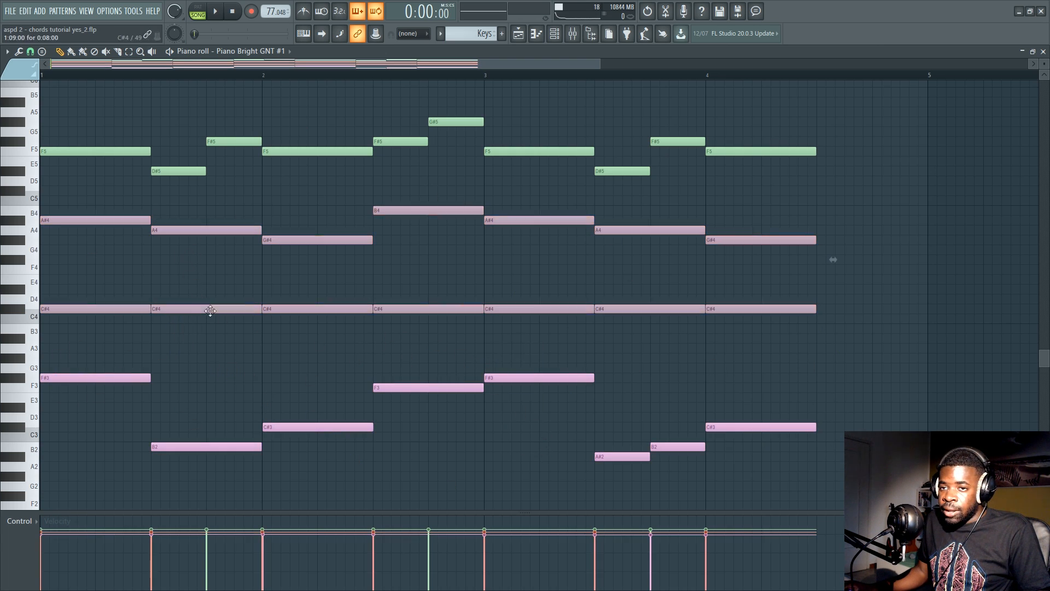
{"action": "key", "text": "ctrl+d"}
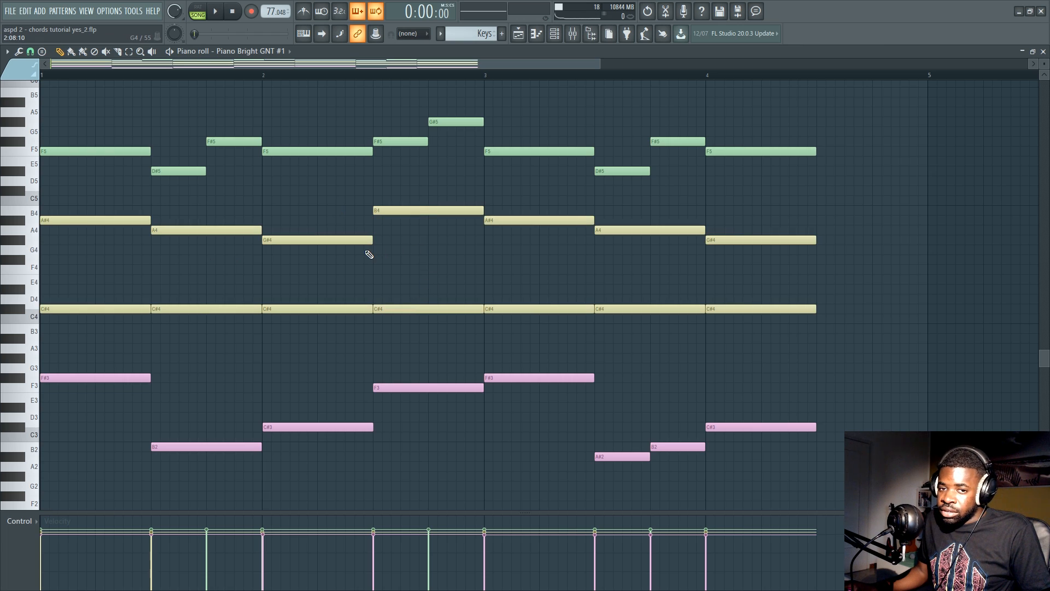
{"action": "key", "text": "shift+c"}
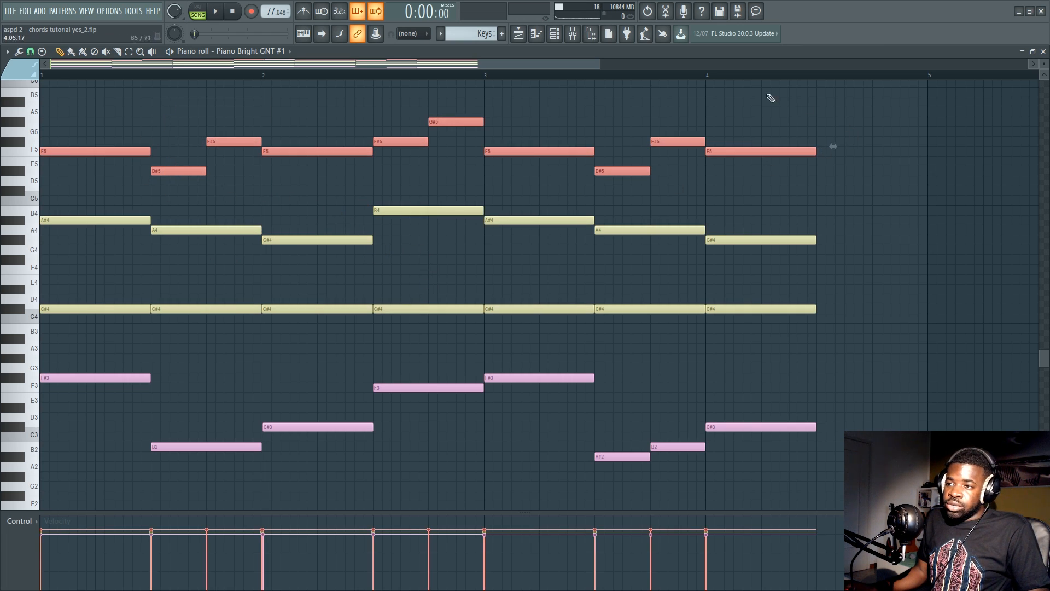
{"action": "key", "text": "ctrl+d"}
Play the Keys pattern in pattern mode with the green melody notes muted, and unmute them after stopping
{"action": "key", "text": "t"}
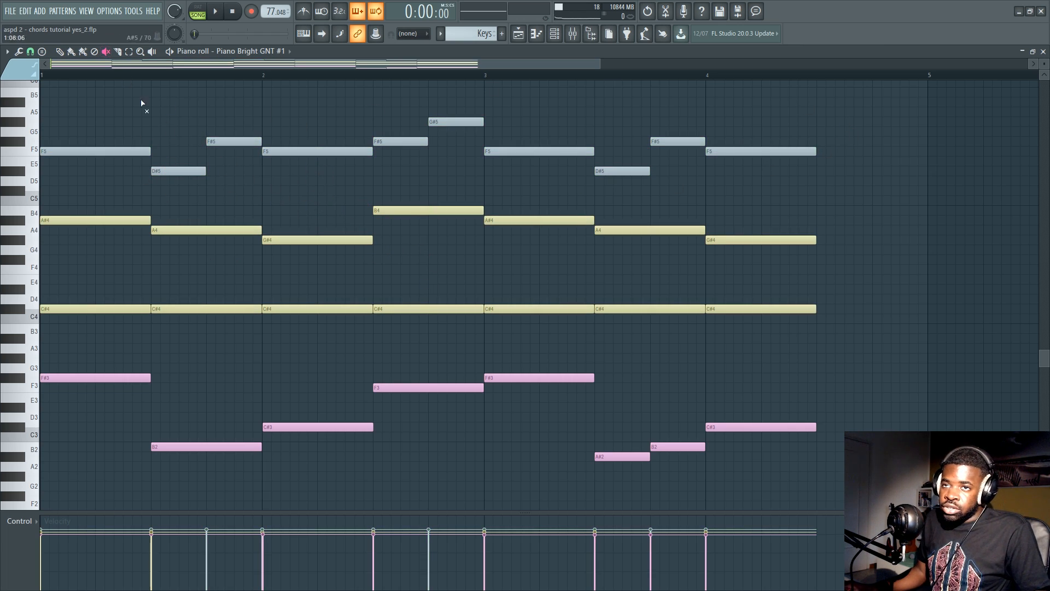
{"action": "left_click", "coordinate": [198, 11]}
{"action": "key", "text": "space"}
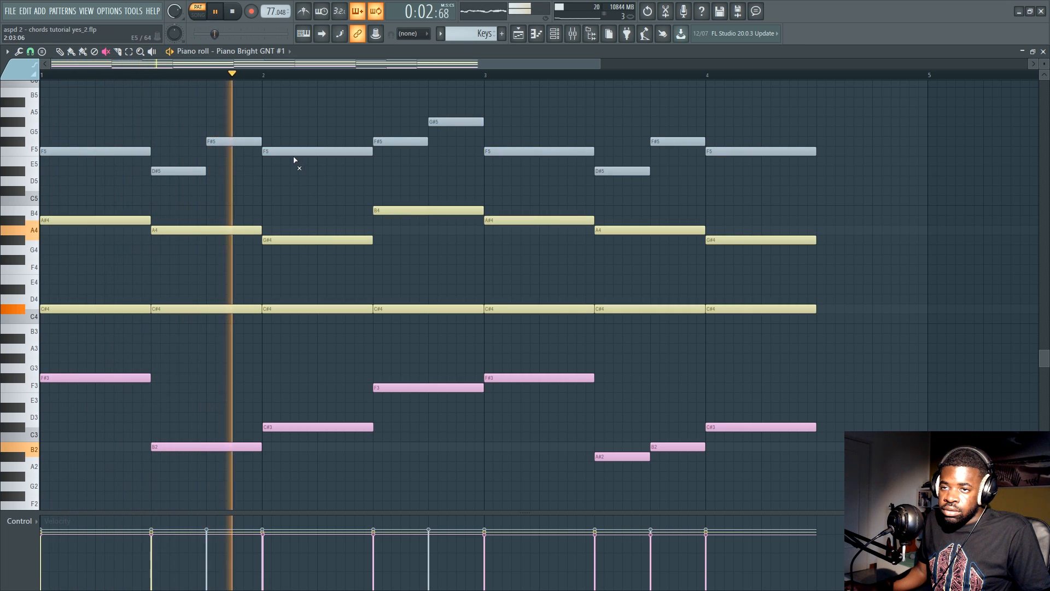
{"action": "key", "text": "space"}
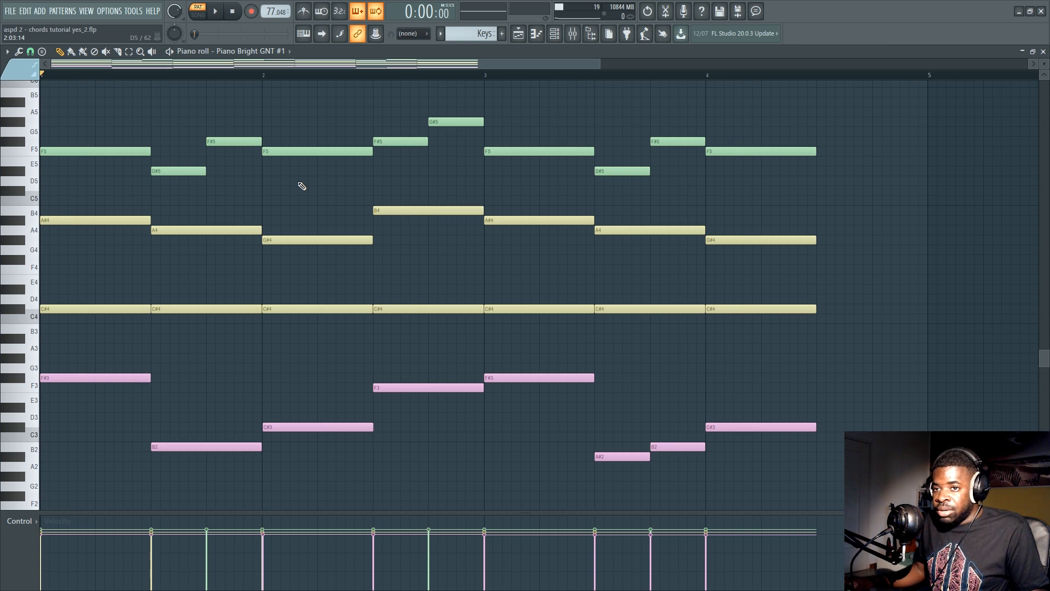
Select all the green melody notes of the uppermost voice in the Keys pattern
{"action": "key", "text": "ctrl+a"}
{"action": "left_click", "coordinate": [326, 388], "text": "ctrl"}
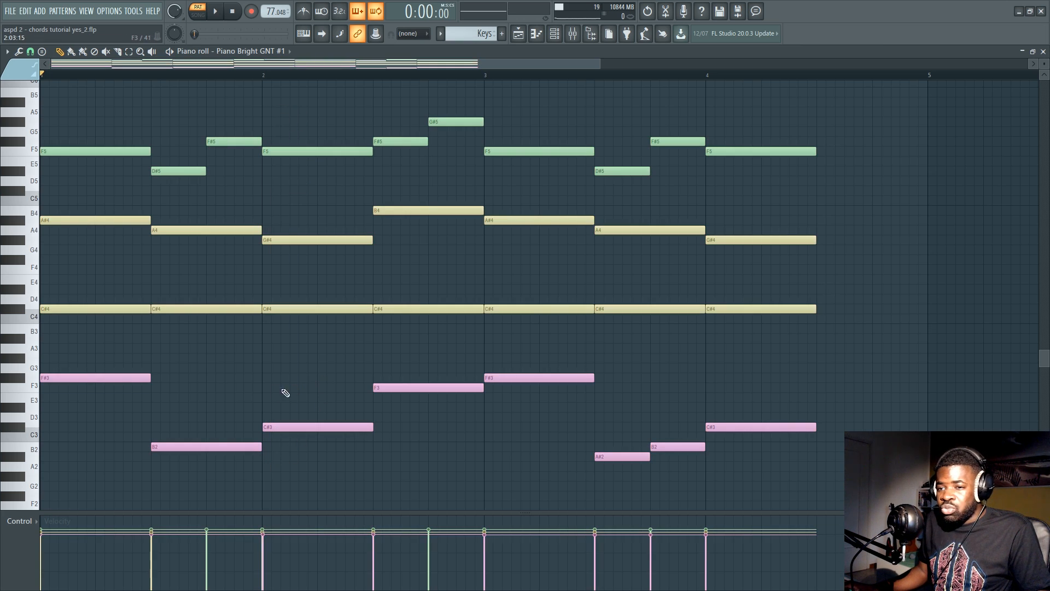
{"action": "left_click_drag", "start_coordinate": [23, 183], "coordinate": [24, 79]}
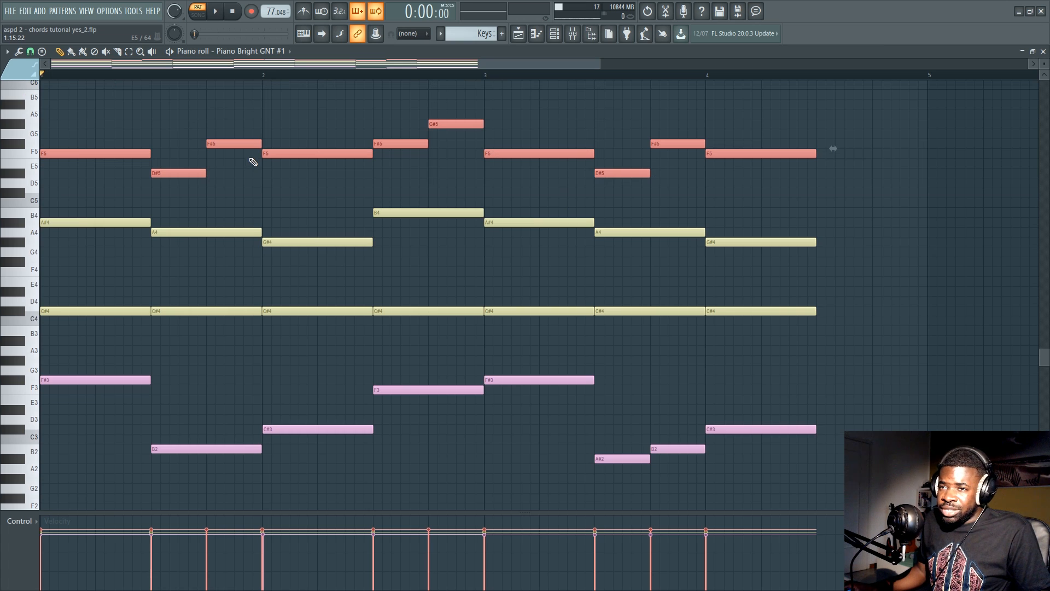
{"action": "left_click", "coordinate": [306, 121]}
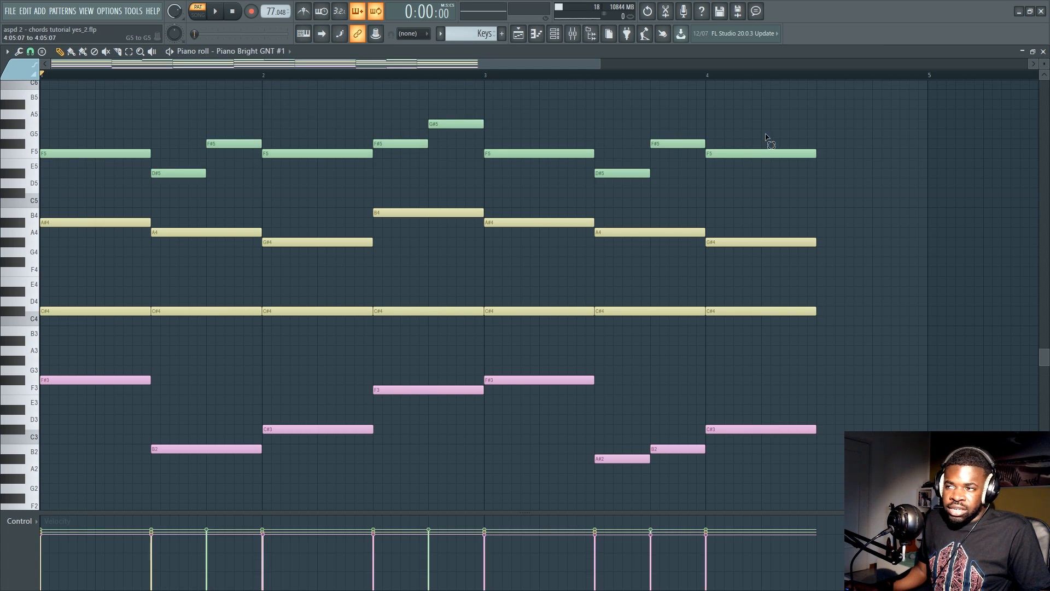
{"action": "left_click_drag", "start_coordinate": [765, 130], "coordinate": [48, 196]}
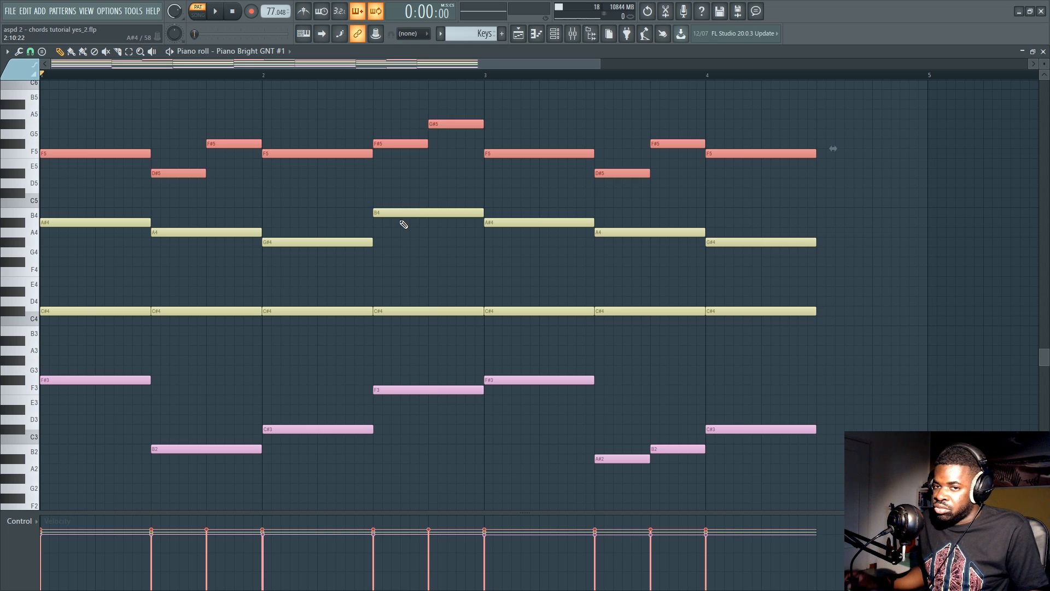
Show the playlist's Split Instruments arrangement and open the Keys clip of the Chord section in the piano roll
{"action": "key", "text": "F5"}
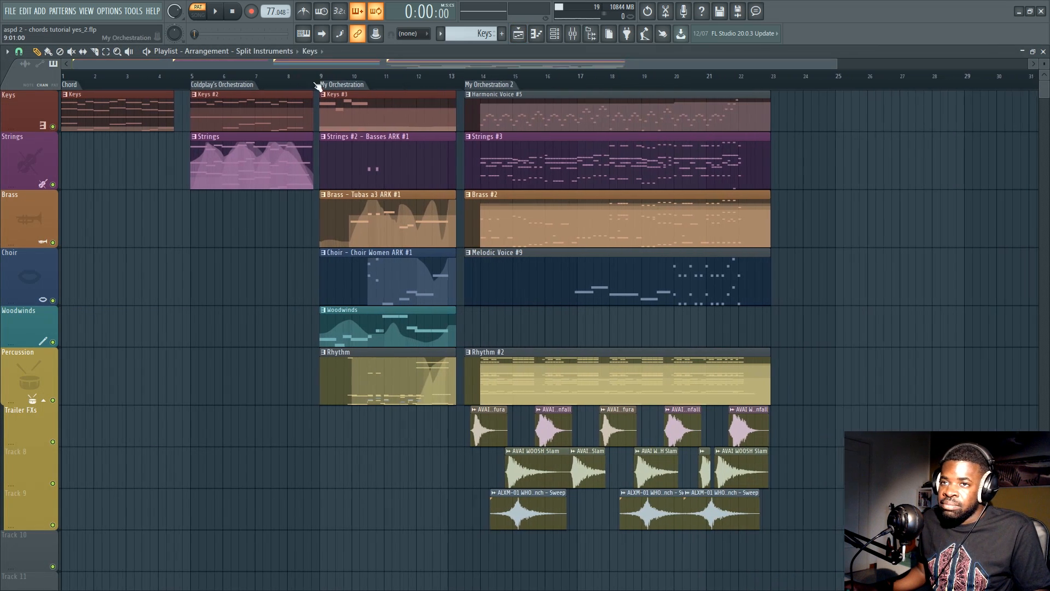
{"action": "left_click", "coordinate": [289, 51]}
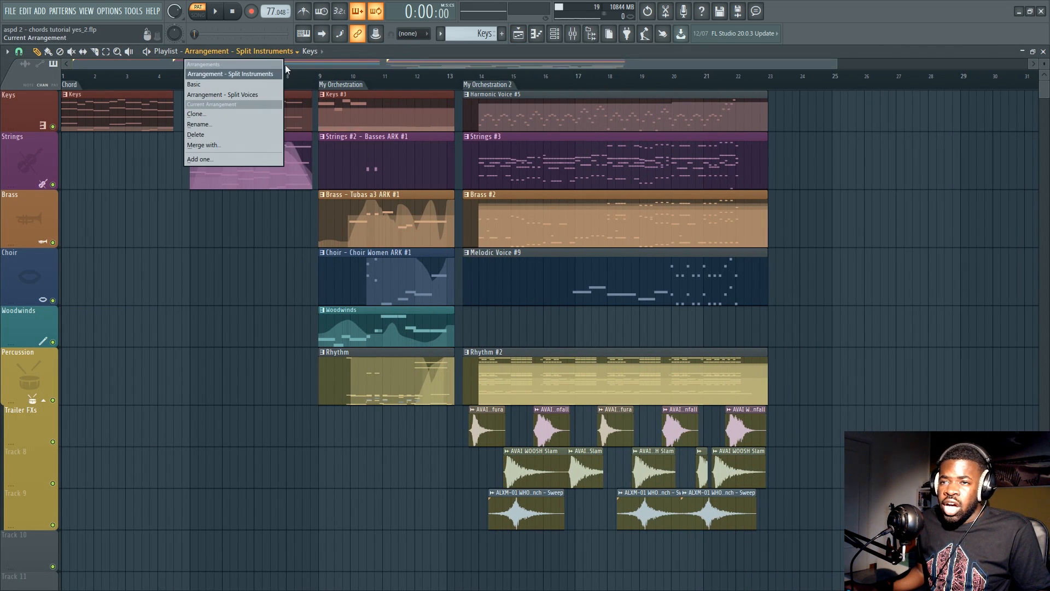
{"action": "left_click", "coordinate": [107, 232]}
{"action": "double_click", "coordinate": [107, 104]}
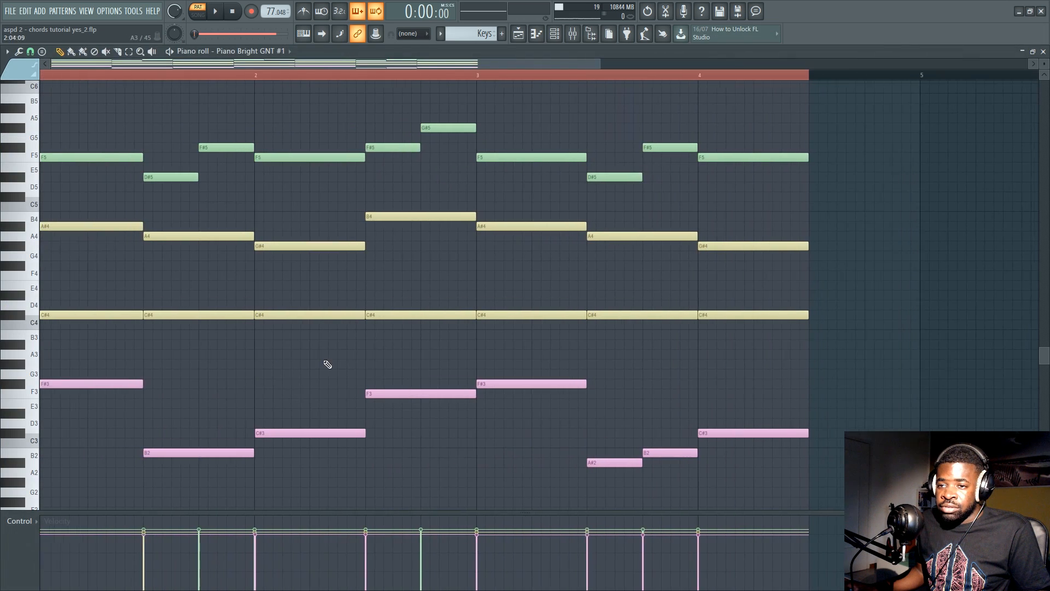
Select the pink bass notes of the Keys pattern, return to the playlist and reopen the Chord section's Keys clip
{"action": "left_click_drag", "start_coordinate": [779, 351], "coordinate": [82, 484]}
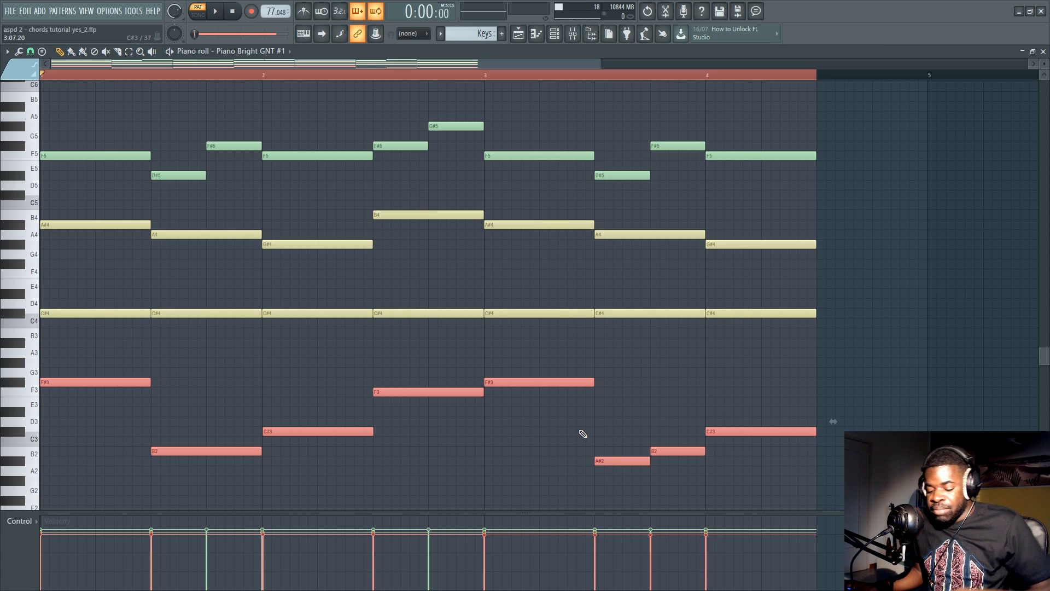
{"action": "key", "text": "F5"}
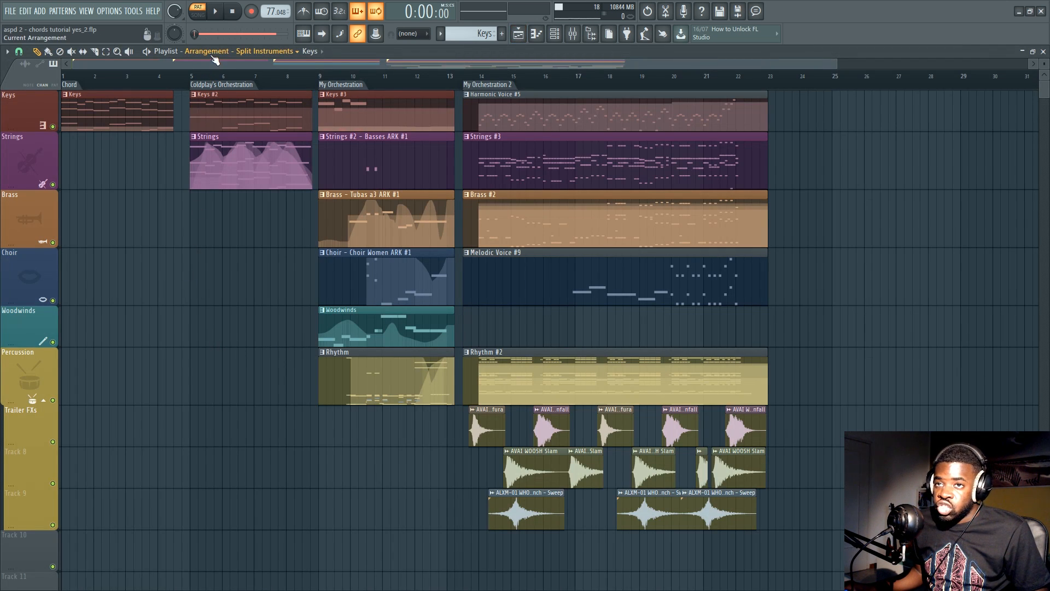
{"action": "double_click", "coordinate": [129, 111]}
Select all the yellow harmony notes in the Keys pattern, show the channel rack, and clear the selection
{"action": "left_click_drag", "start_coordinate": [380, 225], "coordinate": [3, 338]}
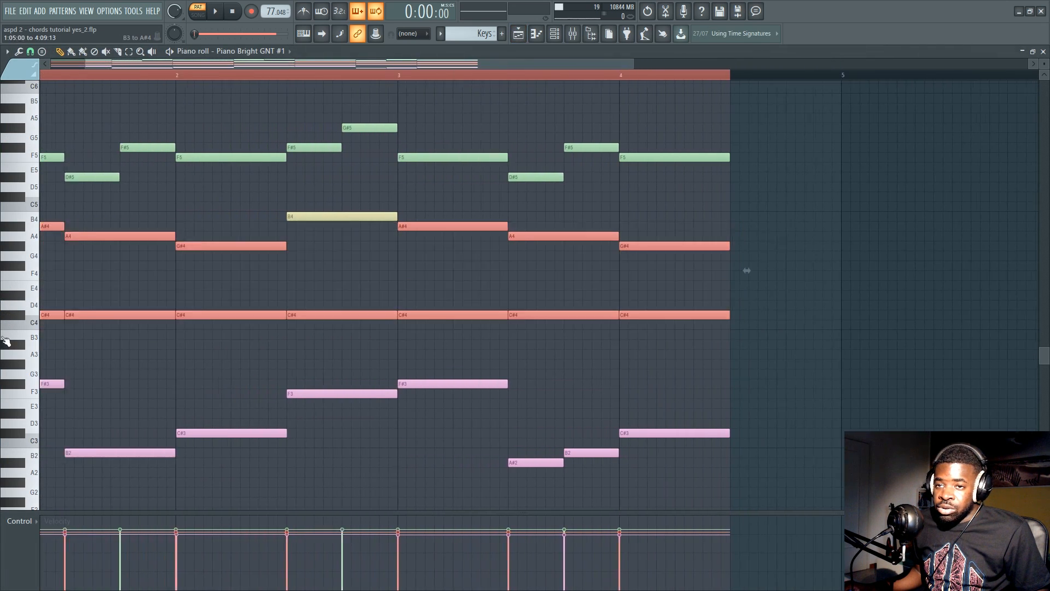
{"action": "left_click", "coordinate": [374, 217], "text": "ctrl+shift"}
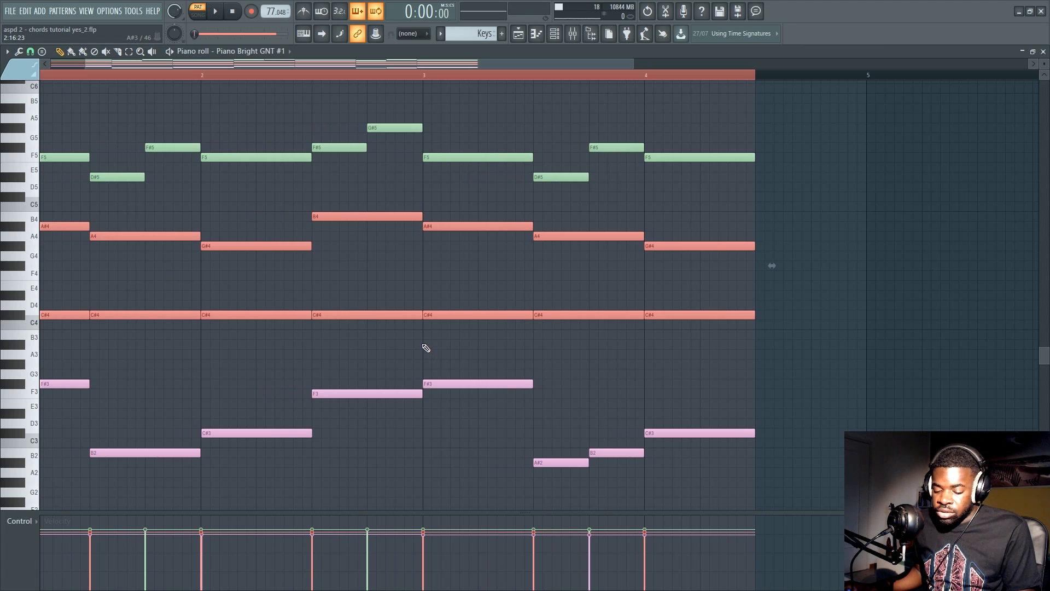
{"action": "key", "text": "F6"}
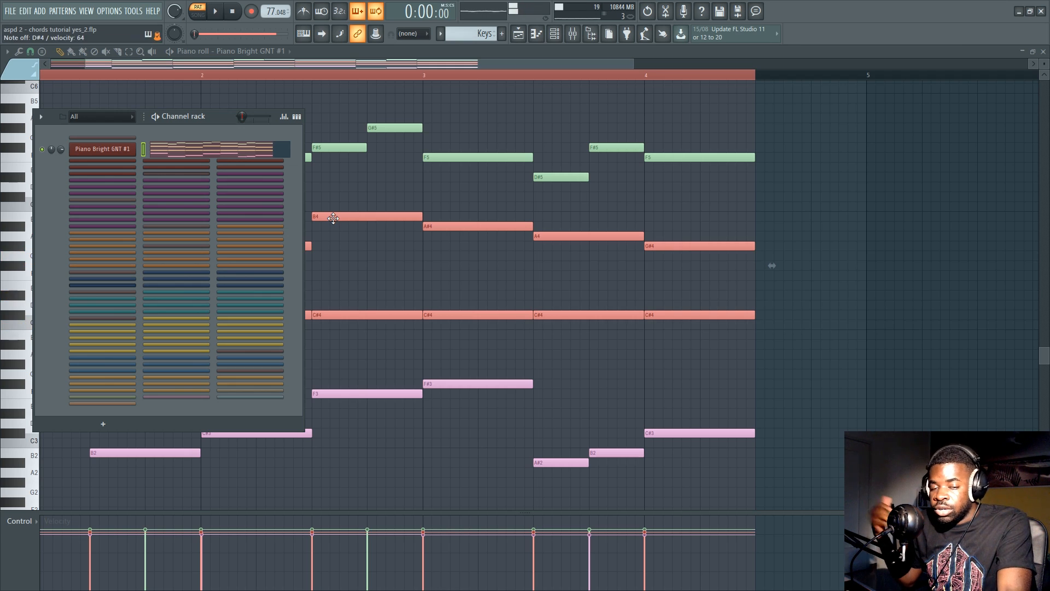
{"action": "left_click", "coordinate": [434, 260]}
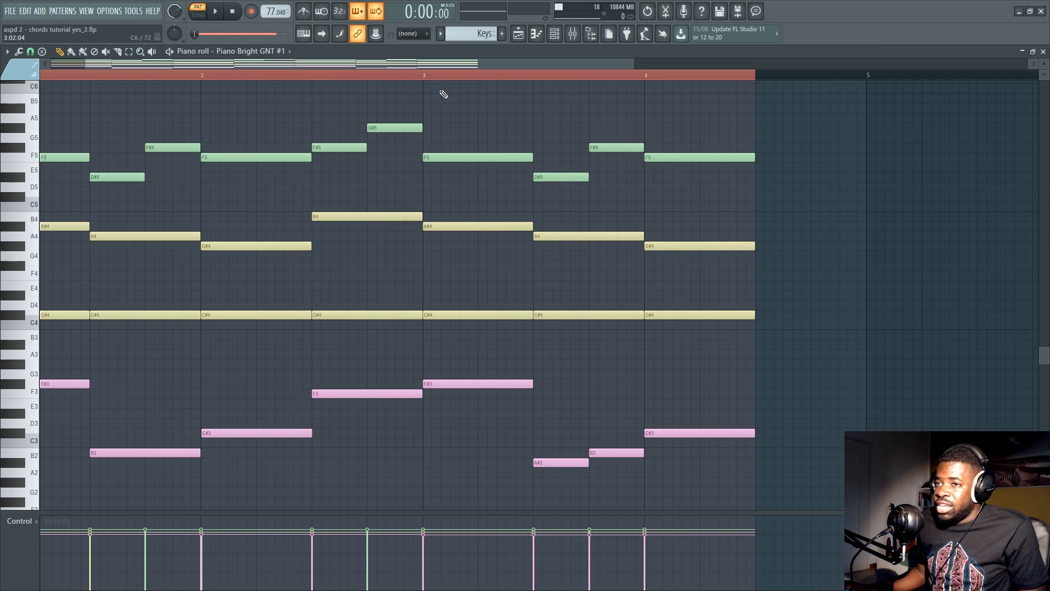
Clear the piano roll's time selection, highlight the yellow harmony notes of the Keys pattern twice, and deselect them
{"action": "right_click", "coordinate": [448, 80]}
{"action": "scroll", "coordinate": [441, 101], "scroll_direction": "left", "scroll_amount": 1}
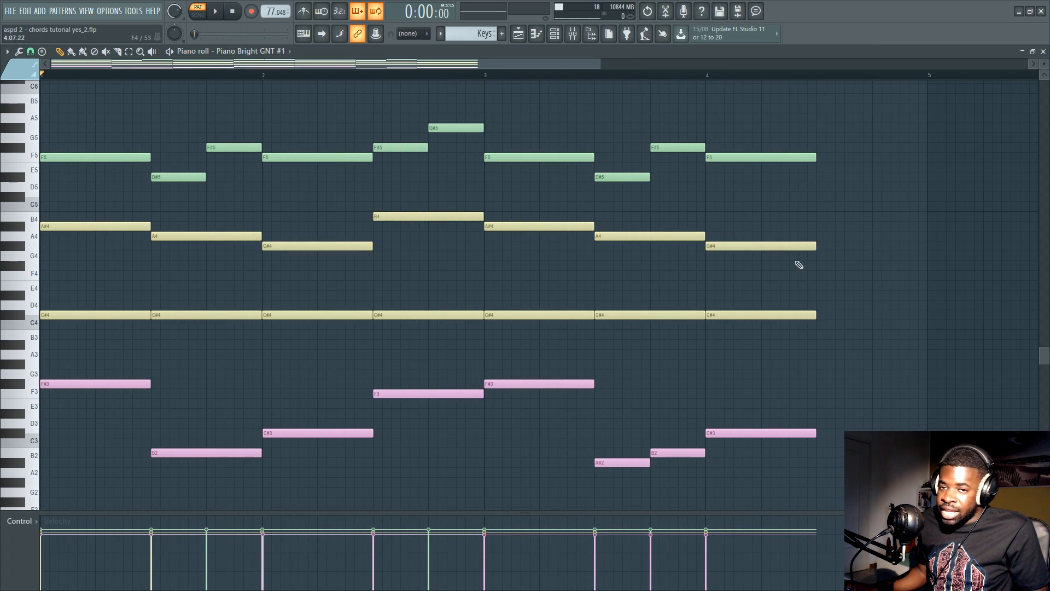
{"action": "left_click_drag", "start_coordinate": [815, 213], "coordinate": [41, 336]}
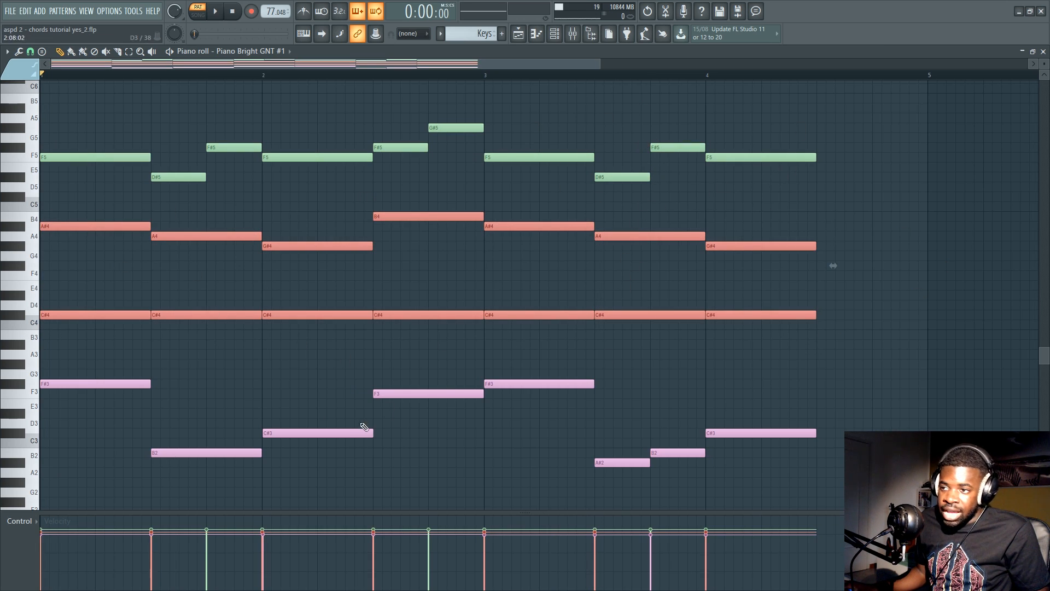
{"action": "left_click", "coordinate": [410, 261]}
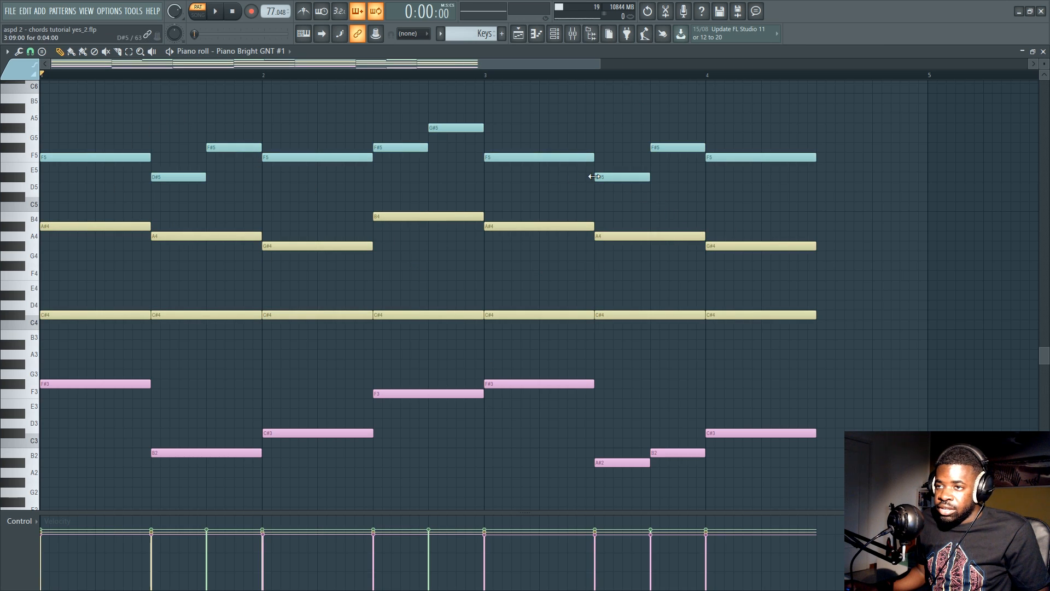
{"action": "left_click_drag", "start_coordinate": [808, 221], "coordinate": [41, 377]}
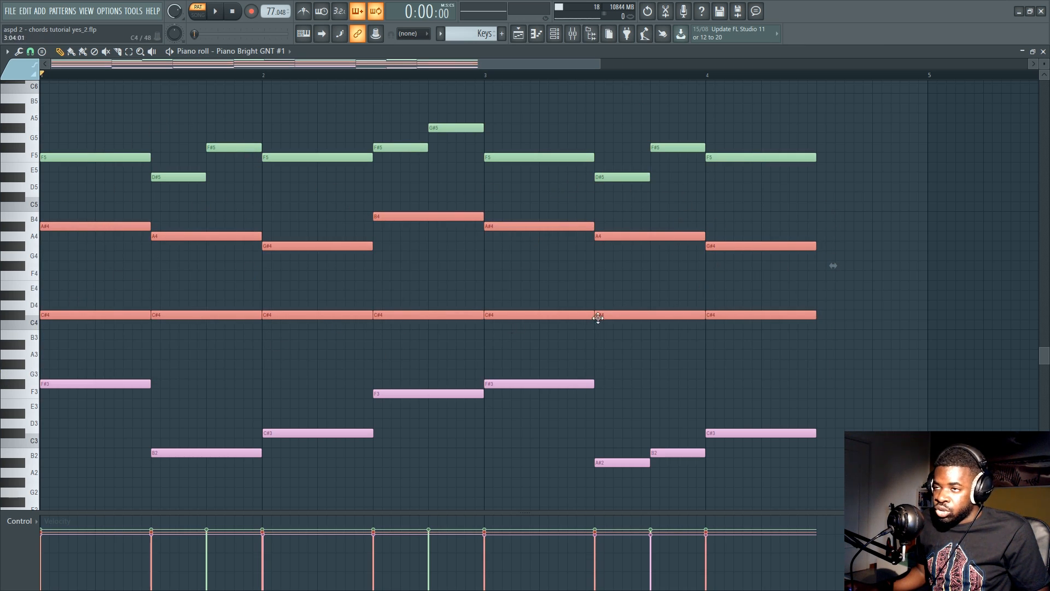
{"action": "left_click", "coordinate": [927, 249]}
Select the green melody notes and the pink bass notes of the Keys pattern one voice at a time, and clear the selection
{"action": "scroll", "coordinate": [827, 218], "scroll_direction": "up", "scroll_amount": 3}
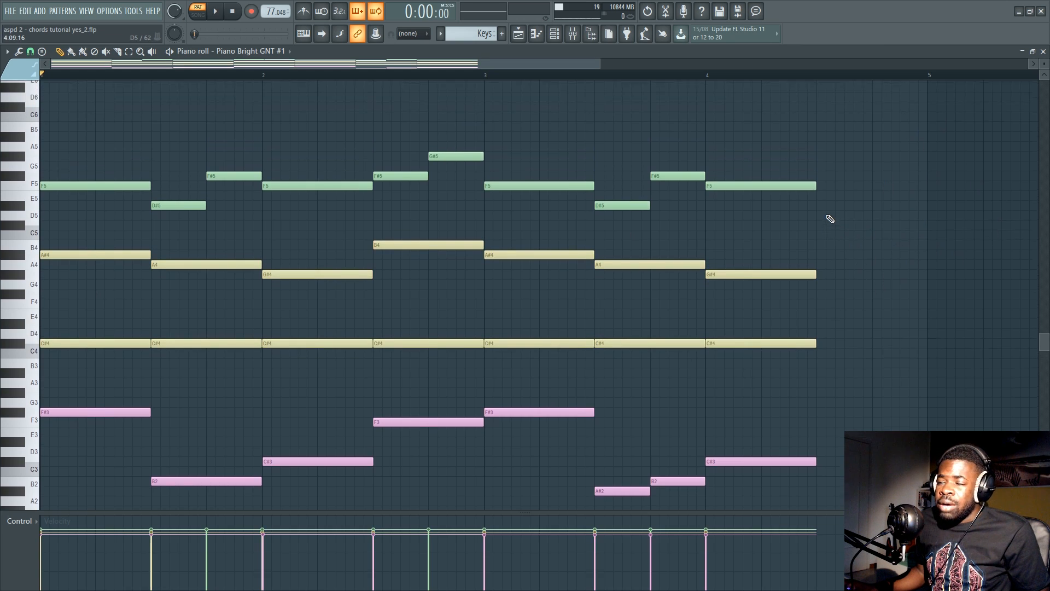
{"action": "left_click_drag", "start_coordinate": [823, 133], "coordinate": [405, 257]}
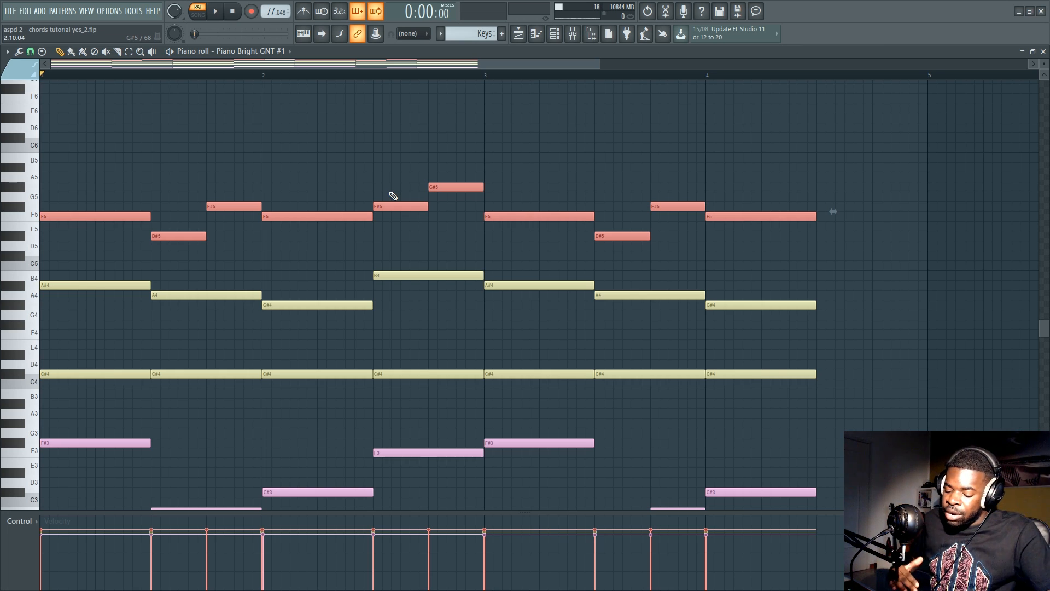
{"action": "scroll", "coordinate": [394, 196], "scroll_direction": "down", "scroll_amount": 6}
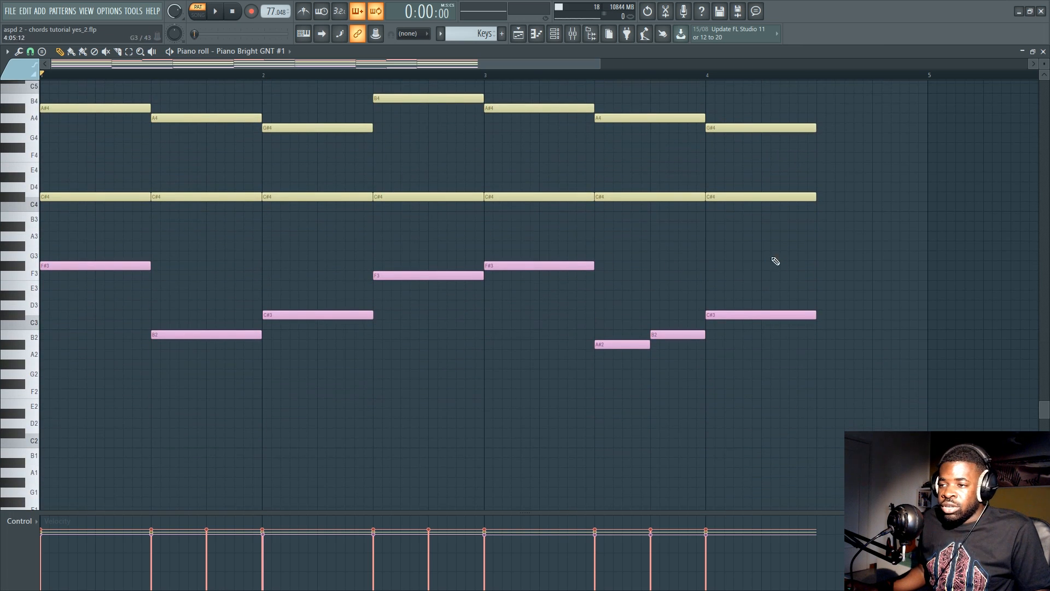
{"action": "left_click_drag", "start_coordinate": [783, 251], "coordinate": [577, 410]}
{"action": "left_click", "coordinate": [548, 421], "text": "ctrl"}
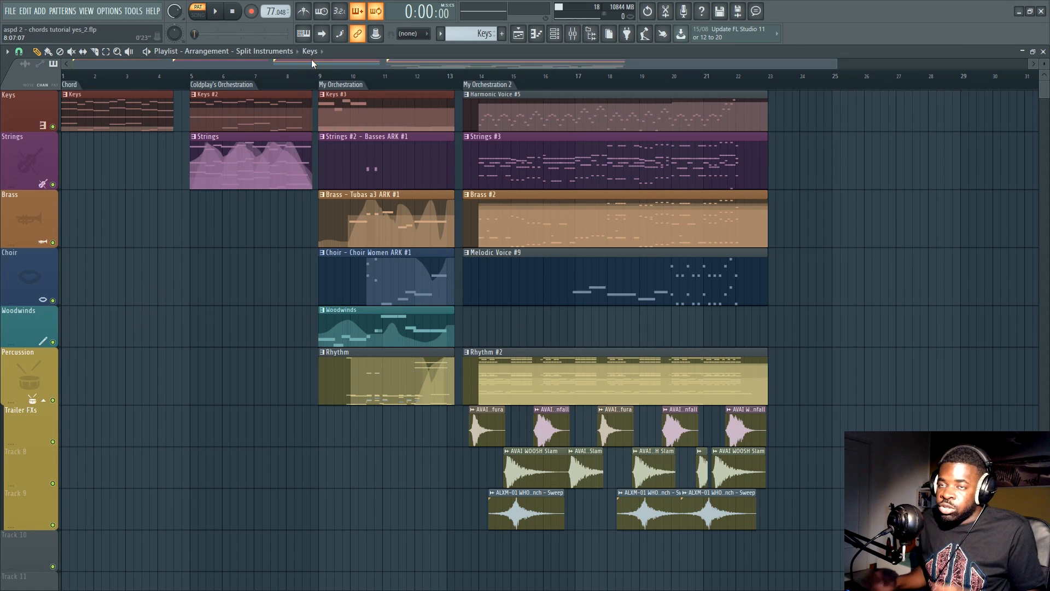
Switch the playlist to the Split Voices arrangement and move the song position to the My Orchestration marker
{"action": "left_click", "coordinate": [265, 51]}
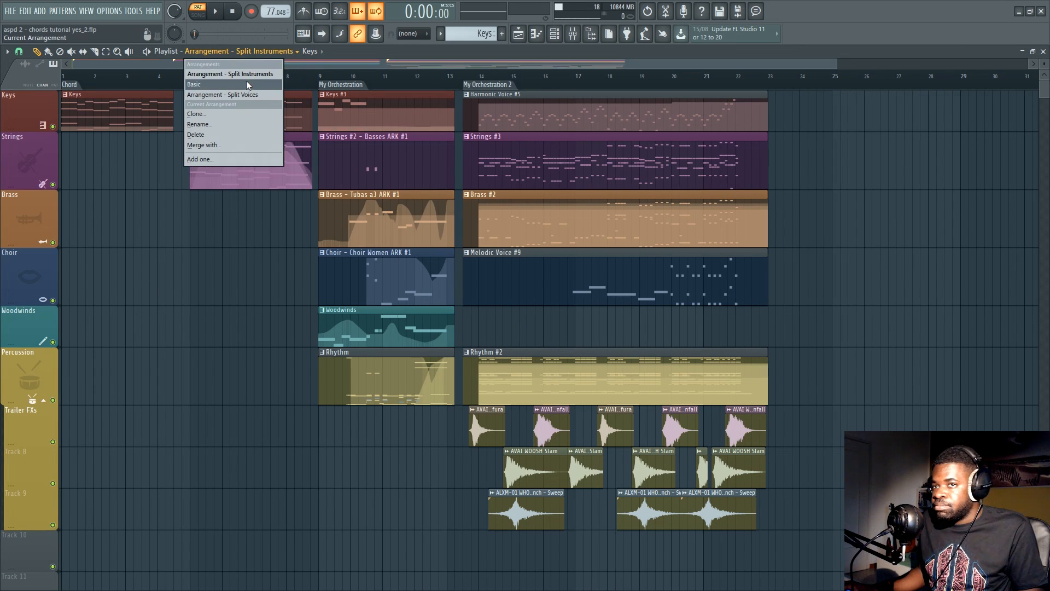
{"action": "left_click", "coordinate": [247, 91]}
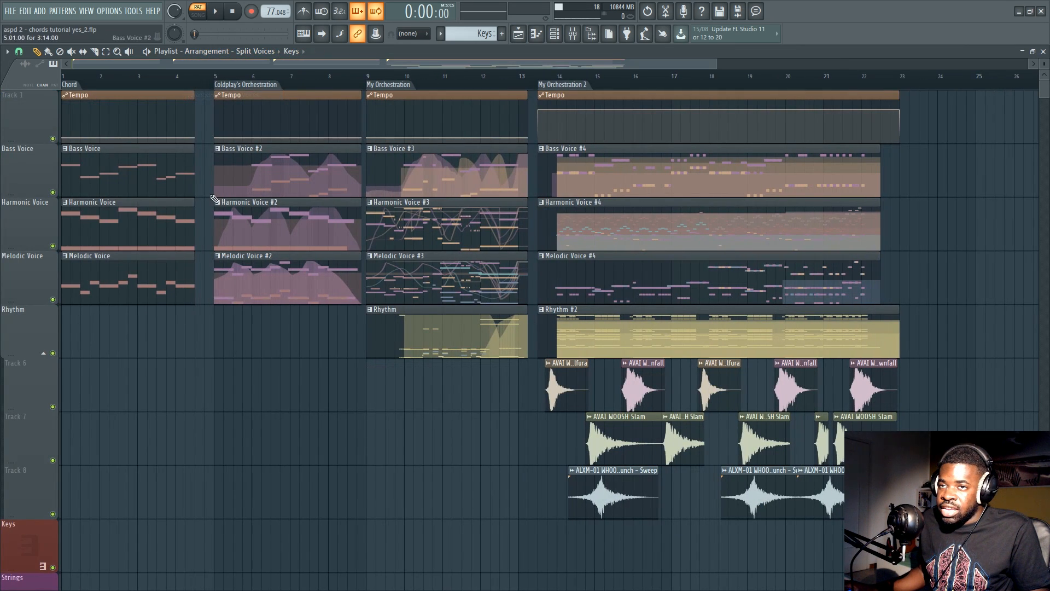
{"action": "left_click", "coordinate": [245, 88]}
{"action": "scroll", "coordinate": [387, 88], "scroll_direction": "up", "scroll_amount": 3}
{"action": "left_click", "coordinate": [392, 87]}
{"action": "scroll", "coordinate": [402, 86], "scroll_direction": "down", "scroll_amount": 3}
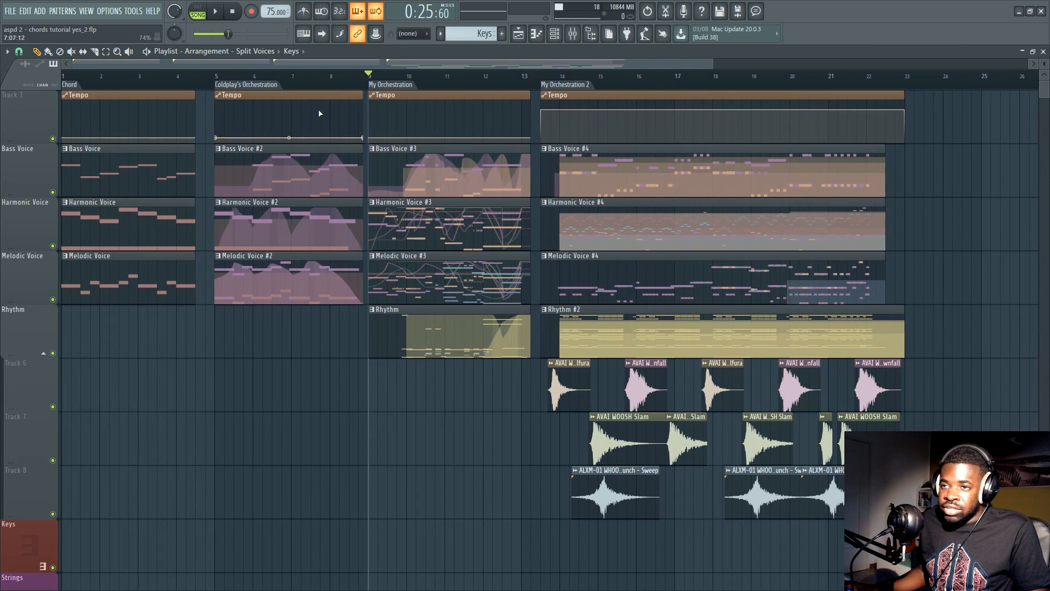
Point out the bass, harmonic and rhythm clips of the My Orchestration section by selecting them, and clear the selection
{"action": "left_click_drag", "start_coordinate": [454, 164], "coordinate": [451, 386]}
{"action": "left_click", "coordinate": [454, 439], "text": "ctrl"}
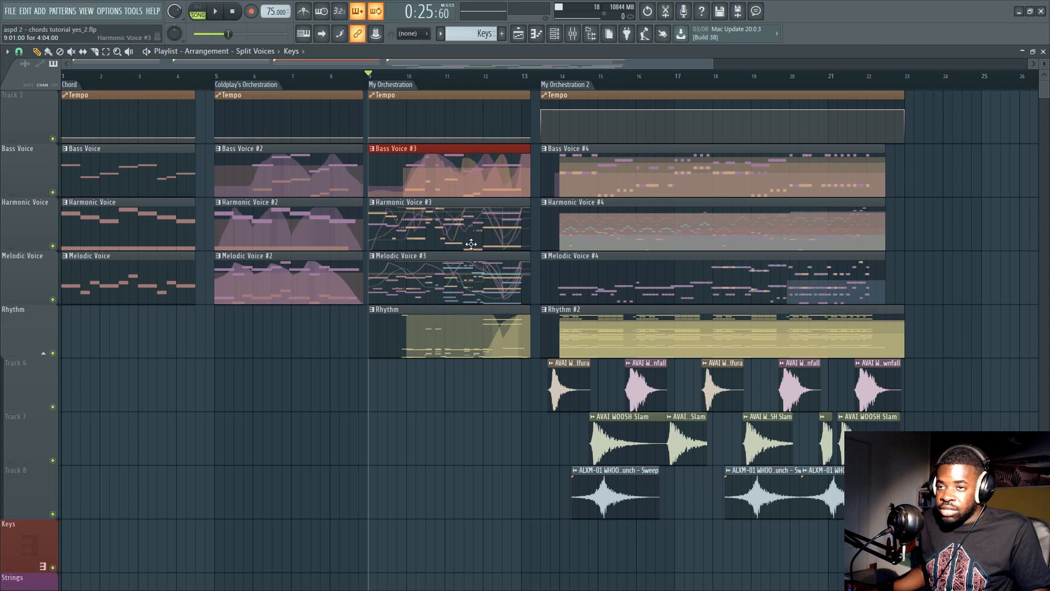
{"action": "left_click", "coordinate": [469, 211]}
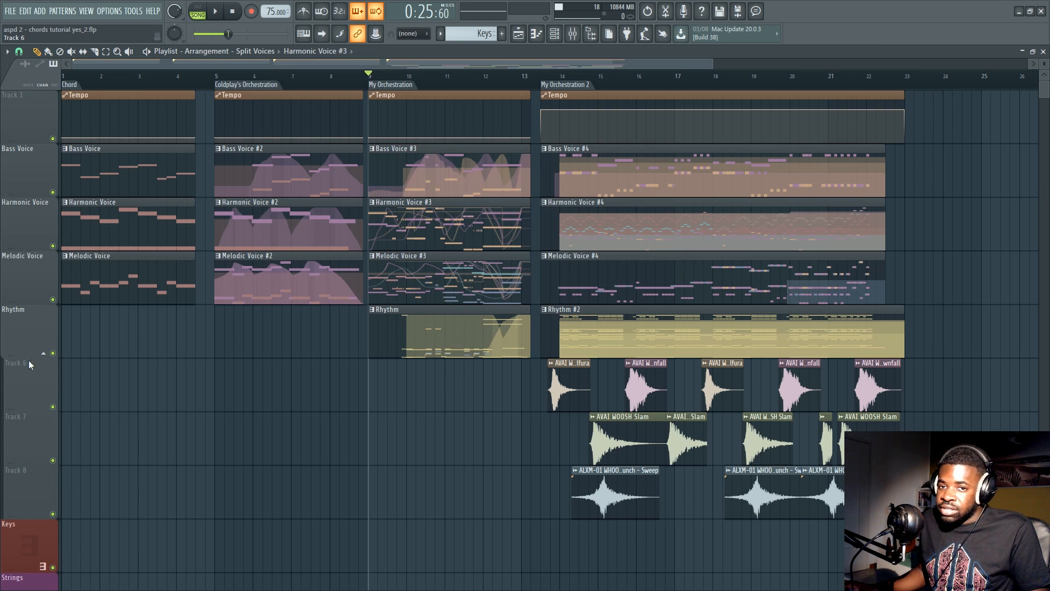
{"action": "left_click_drag", "start_coordinate": [395, 340], "coordinate": [560, 343]}
{"action": "left_click", "coordinate": [430, 440], "text": "ctrl"}
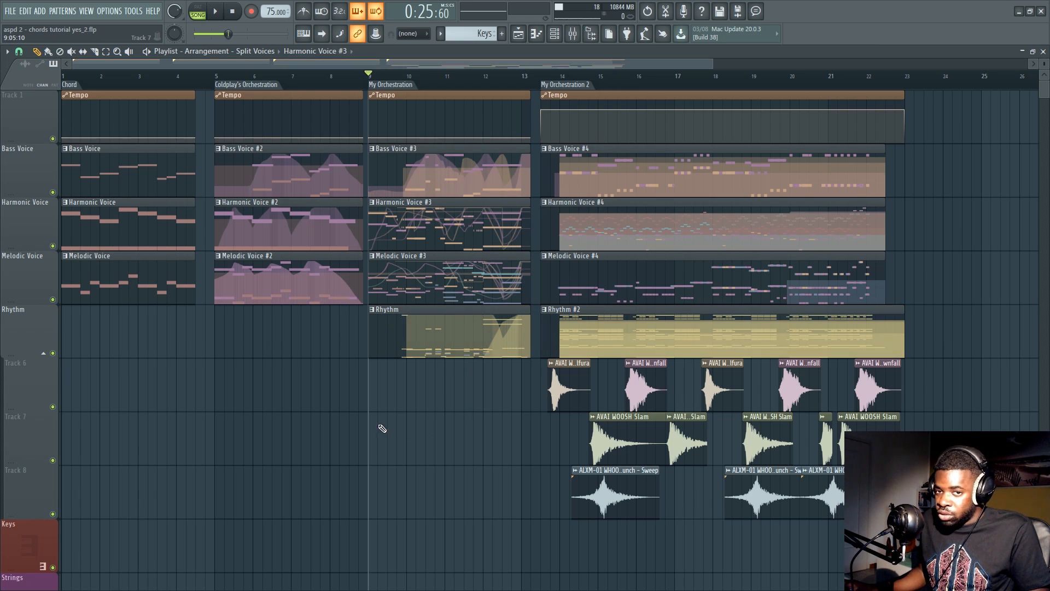
Solo the Bass Voice track and play it from the start of the Chord section and from the My Orchestration section
{"action": "scroll", "coordinate": [473, 87], "scroll_direction": "up", "scroll_amount": 4}
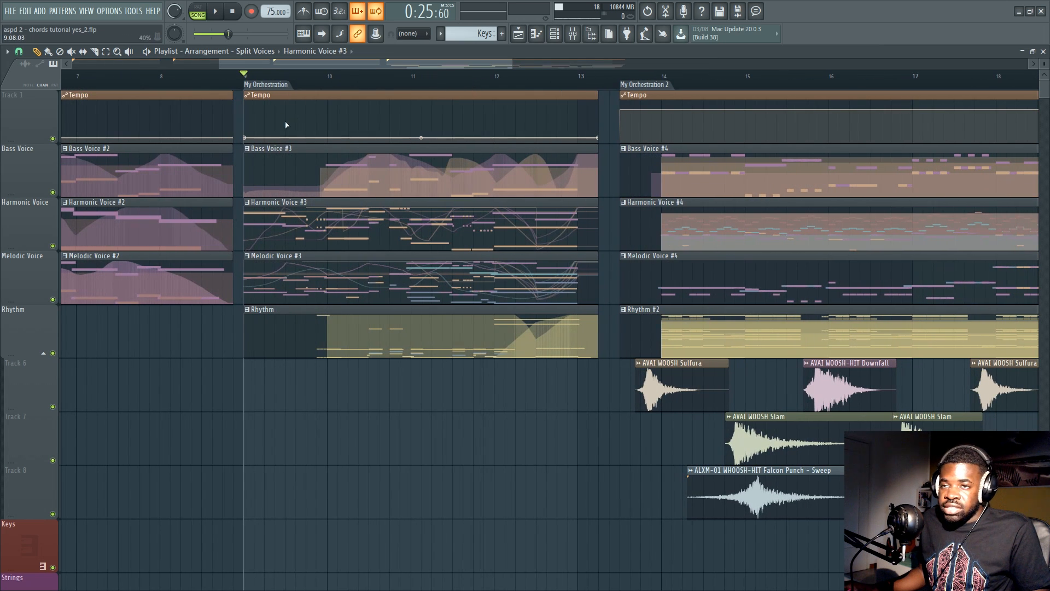
{"action": "scroll", "coordinate": [344, 144], "scroll_direction": "down", "scroll_amount": 3}
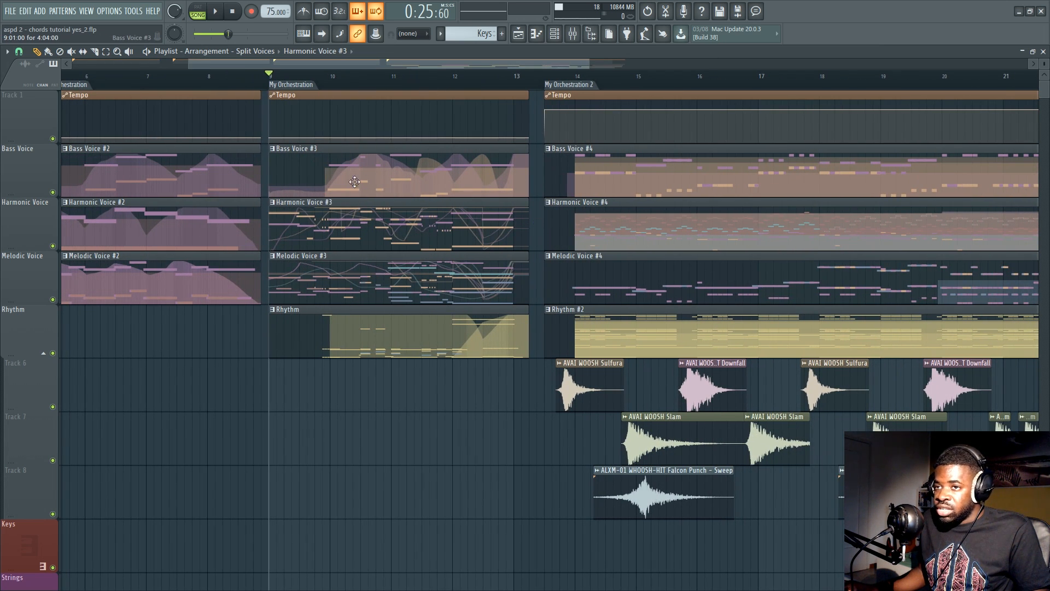
{"action": "right_click", "coordinate": [53, 192]}
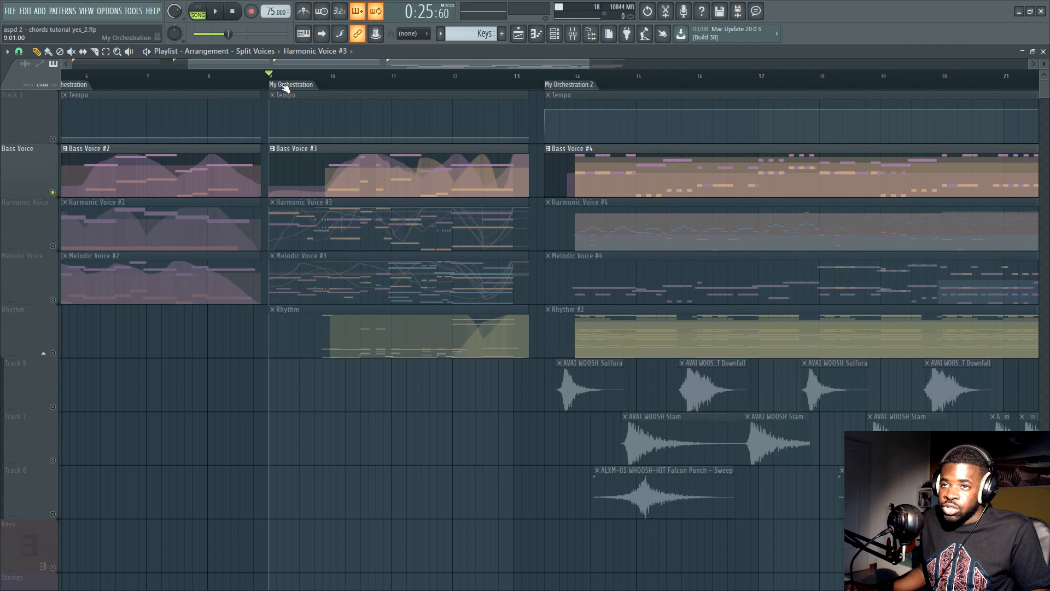
{"action": "left_click_drag", "start_coordinate": [319, 67], "coordinate": [203, 70]}
{"action": "left_click", "coordinate": [63, 76]}
{"action": "key", "text": "space"}
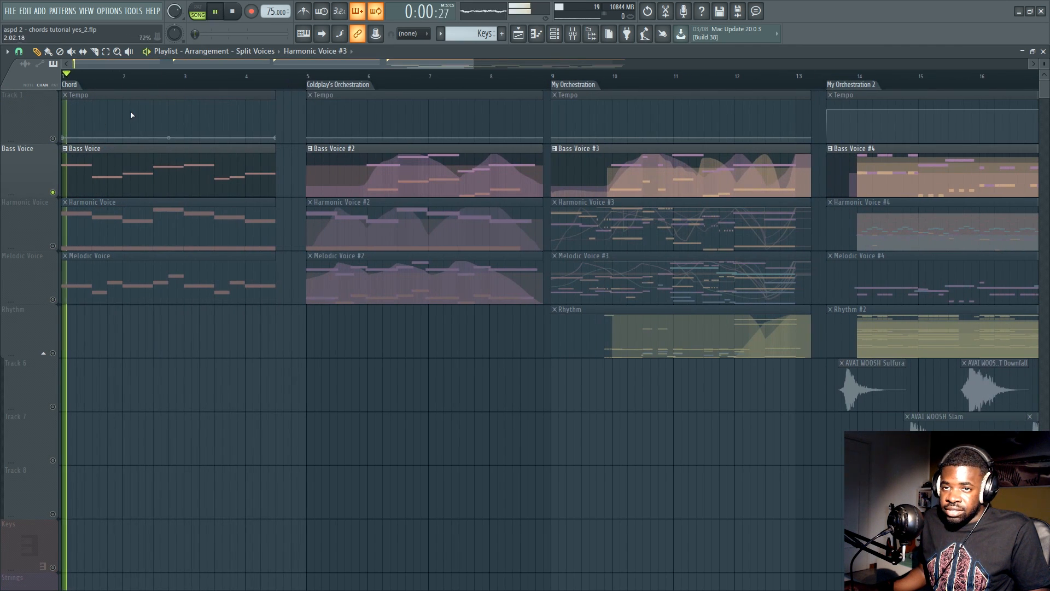
{"action": "key", "text": "space"}
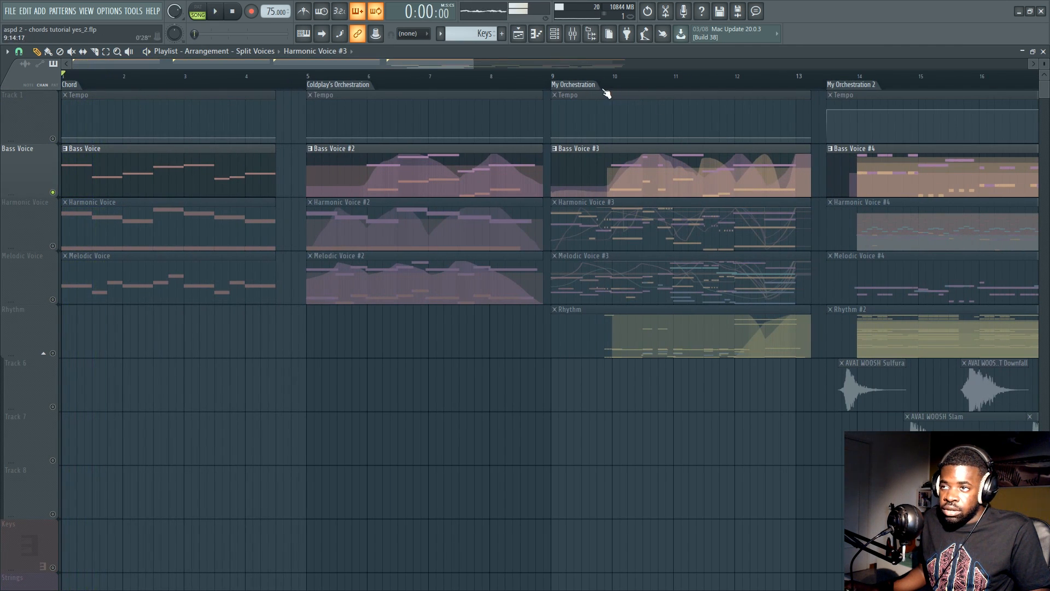
{"action": "left_click", "coordinate": [603, 86]}
{"action": "key", "text": "space"}
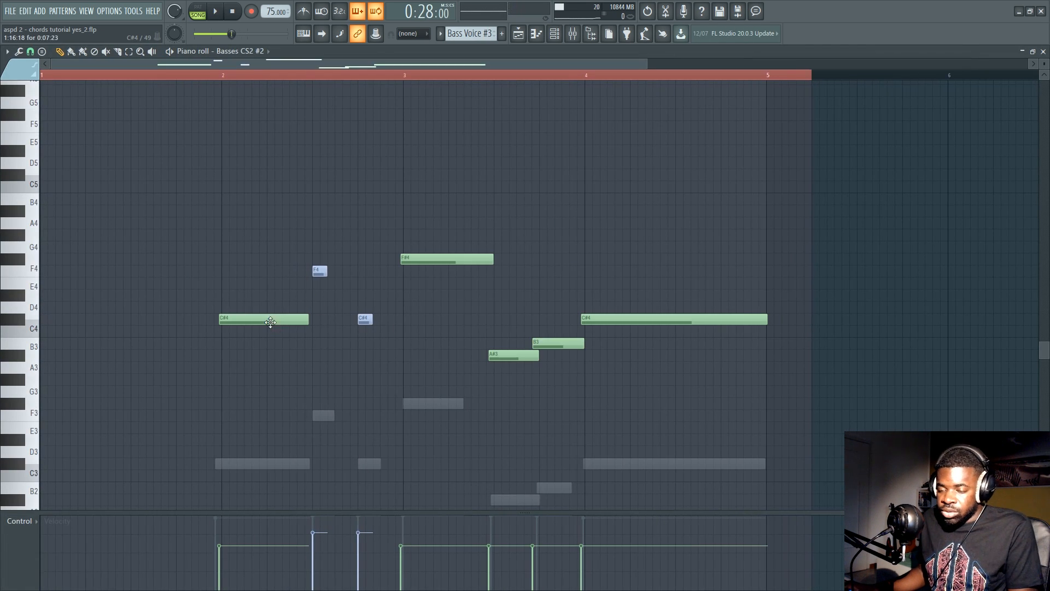
Examine the Basses CS2 #2 notes of Bass Voice #3 in the piano roll and its instruments in the channel rack
{"action": "key", "text": "F6"}
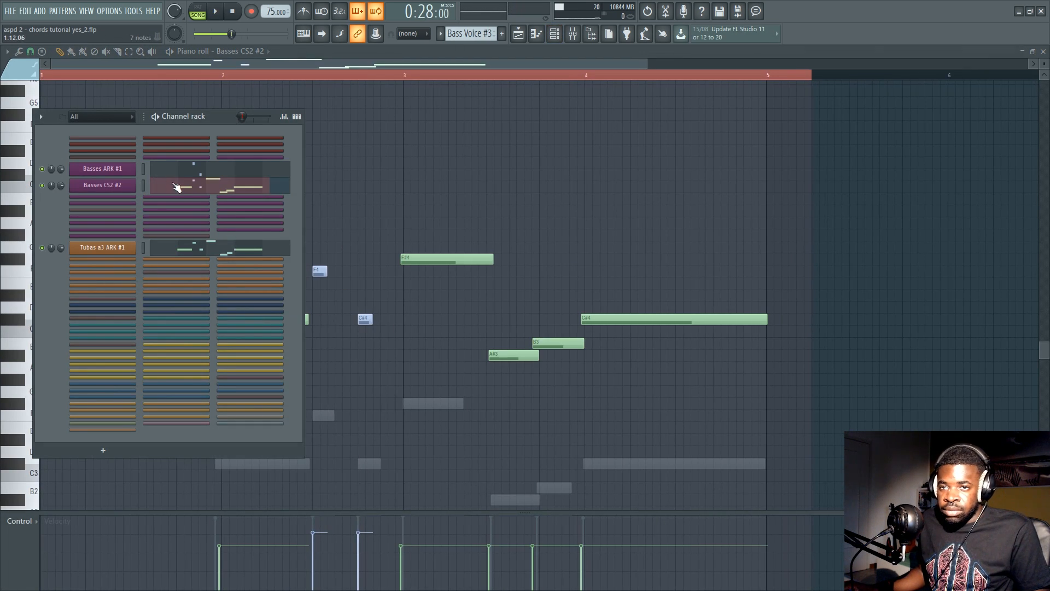
{"action": "key", "text": "F6"}
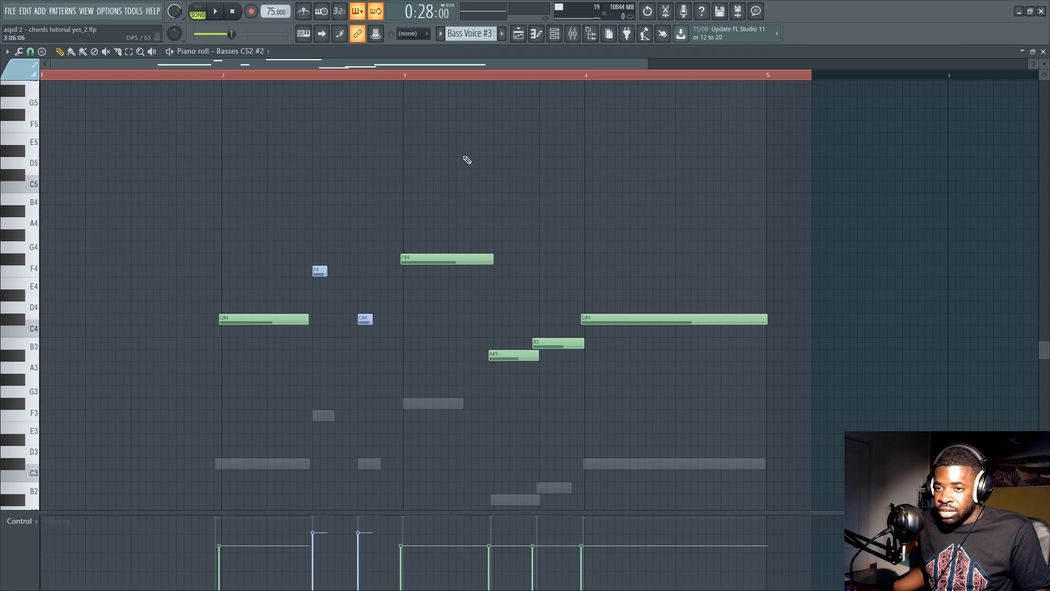
{"action": "scroll", "coordinate": [218, 269], "scroll_direction": "down", "scroll_amount": 5}
{"action": "scroll", "coordinate": [243, 216], "scroll_direction": "up", "scroll_amount": 2}
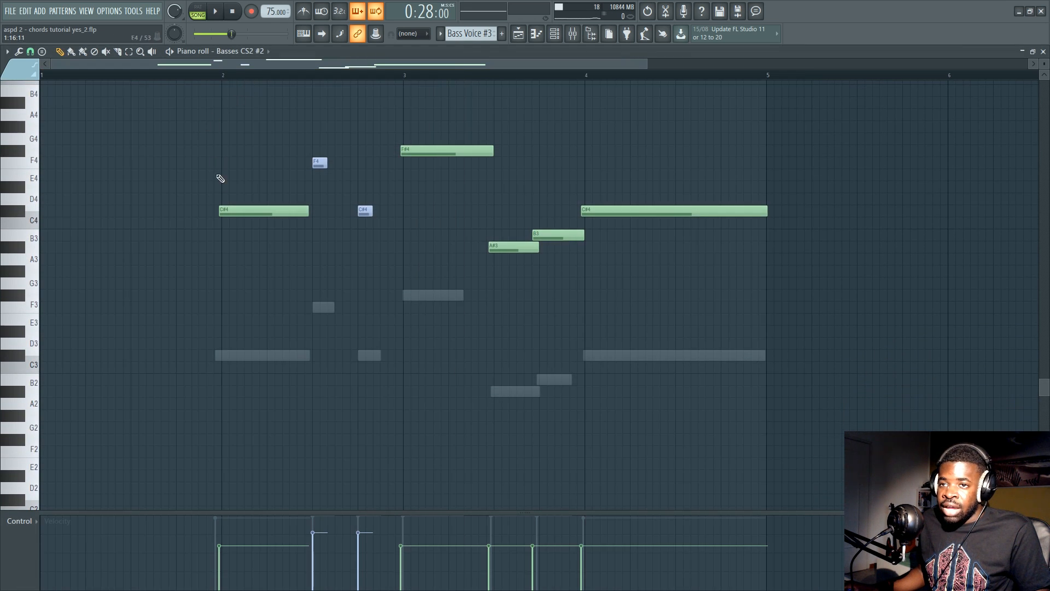
{"action": "scroll", "coordinate": [208, 254], "scroll_direction": "up", "scroll_amount": 1}
{"action": "scroll", "coordinate": [205, 279], "scroll_direction": "down", "scroll_amount": 1}
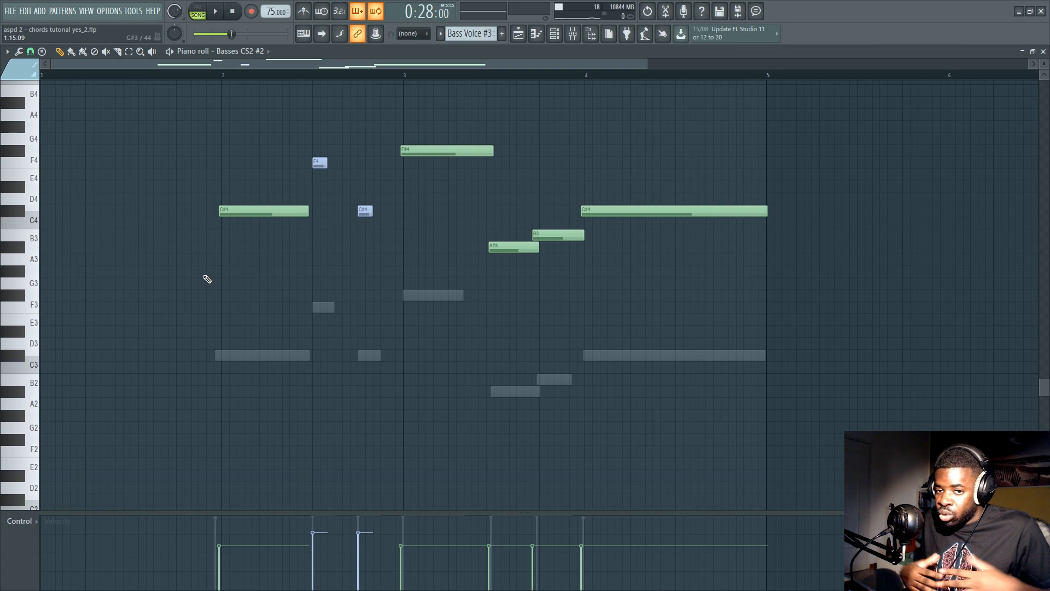
Solo the Basses CS2 #2 channel and play its notes from just before bar 2
{"action": "key", "text": "F6"}
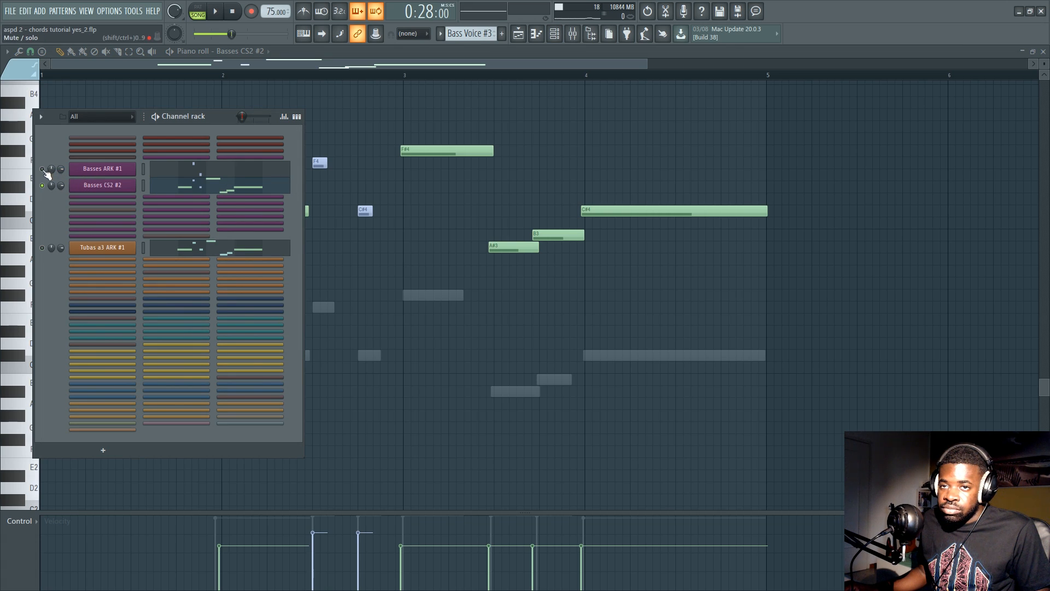
{"action": "key", "text": "F6"}
{"action": "left_click", "coordinate": [210, 76]}
{"action": "key", "text": "space"}
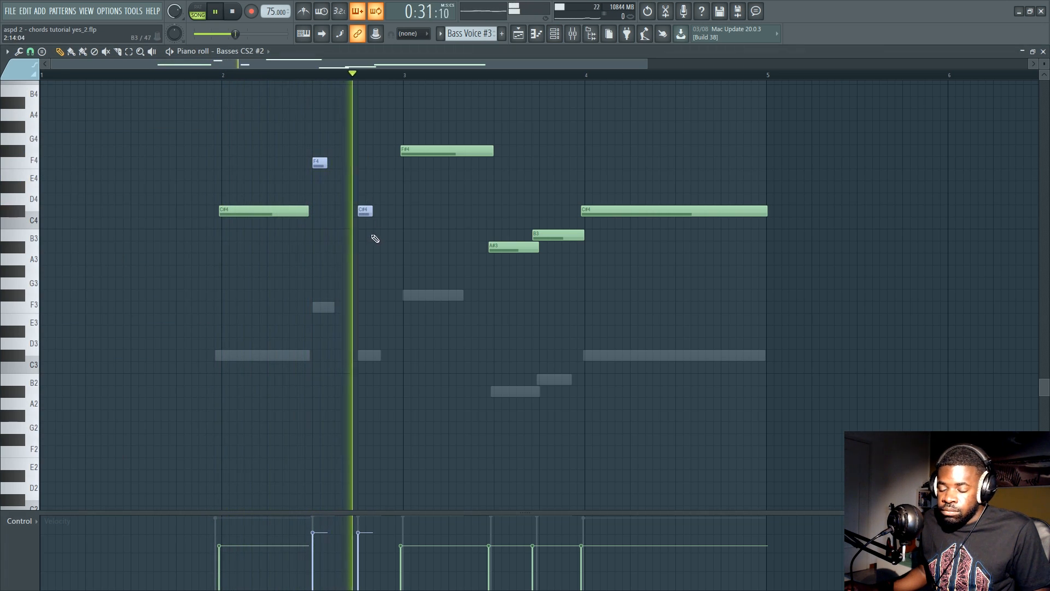
Stop the basses playback, open the Tubas a3 ARK #1 notes in the piano roll, and play and stop them
{"action": "key", "text": "F6"}
{"action": "key", "text": "space"}
{"action": "left_click", "coordinate": [171, 246]}
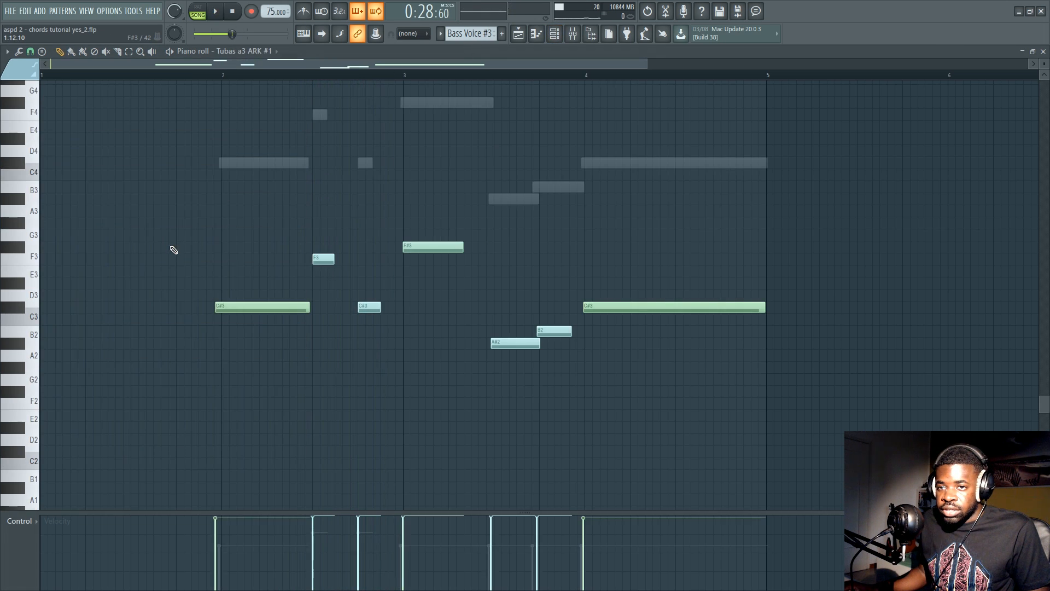
{"action": "key", "text": "space"}
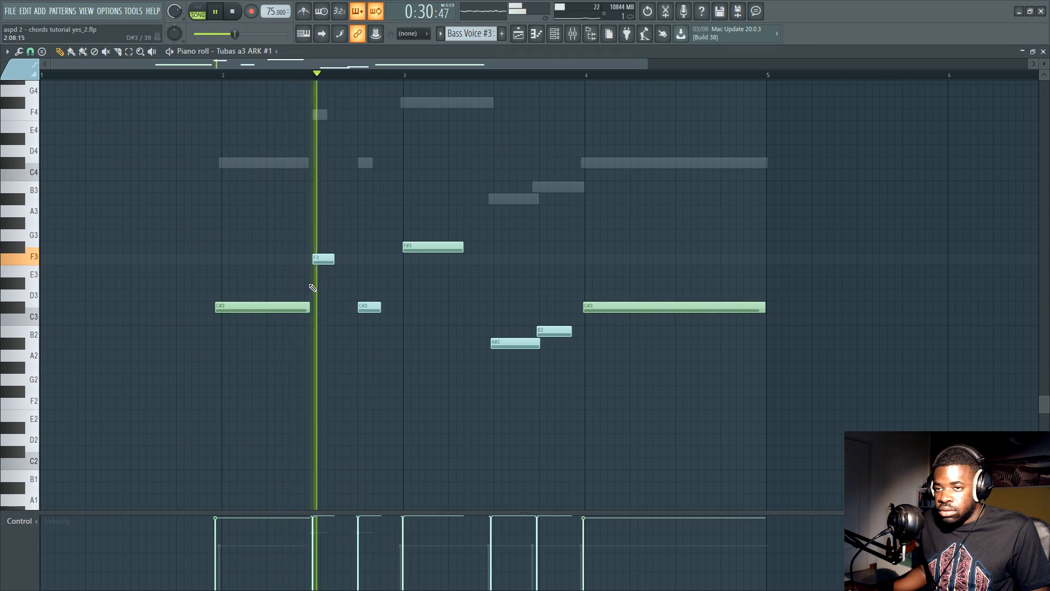
{"action": "key", "text": "space"}
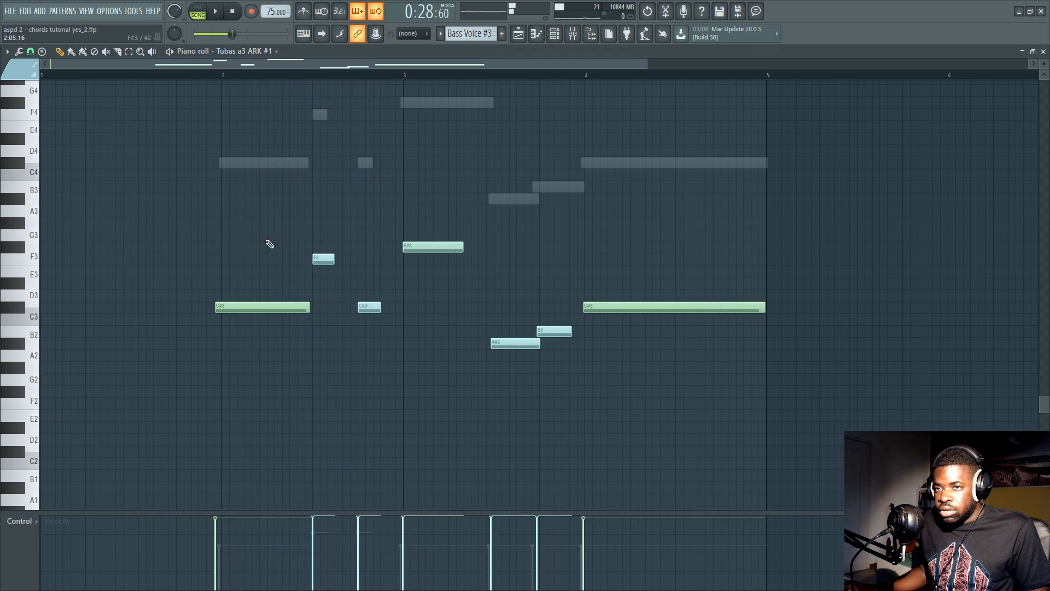
Compare the Basses CS2 #2 notes with the Tubas a3 ARK #1 notes of Bass Voice #3 in the piano roll
{"action": "double_click", "coordinate": [242, 164]}
{"action": "scroll", "coordinate": [242, 197], "scroll_direction": "up", "scroll_amount": 4}
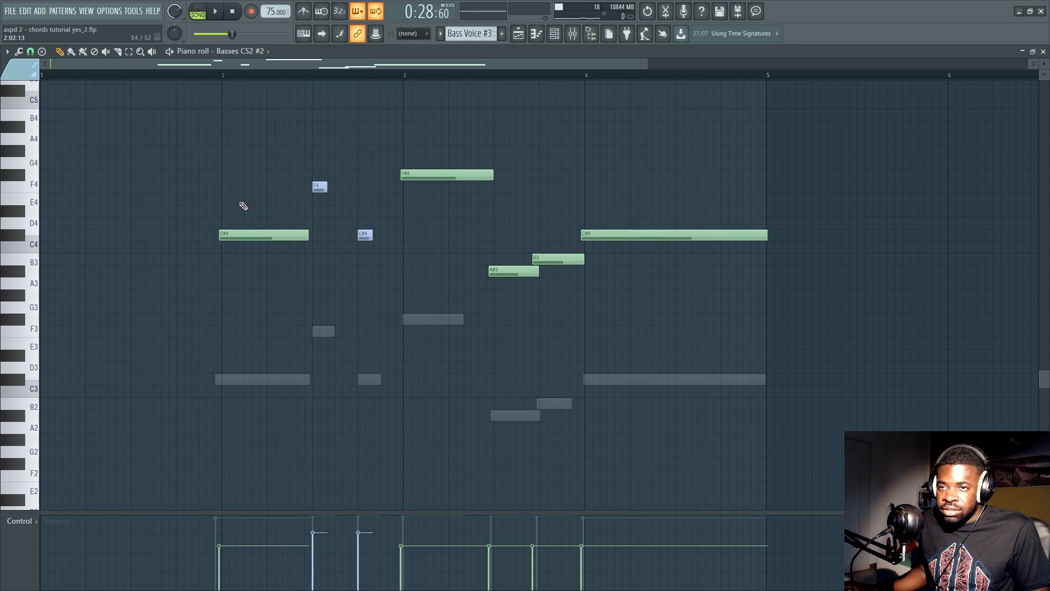
{"action": "key", "text": "F6"}
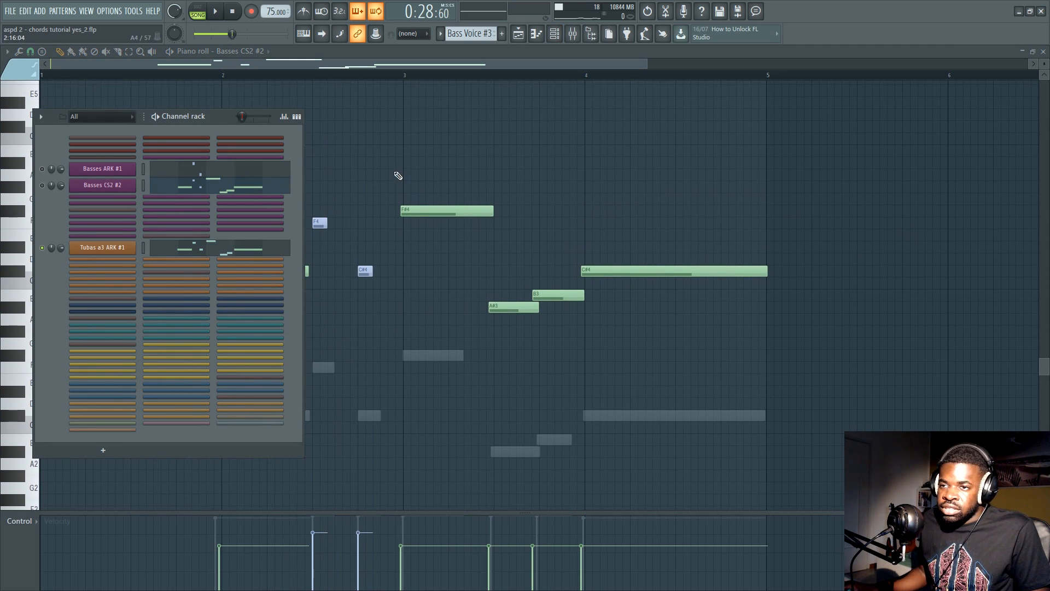
{"action": "key", "text": "F6"}
{"action": "scroll", "coordinate": [264, 274], "scroll_direction": "down", "scroll_amount": 6}
{"action": "double_click", "coordinate": [284, 239]}
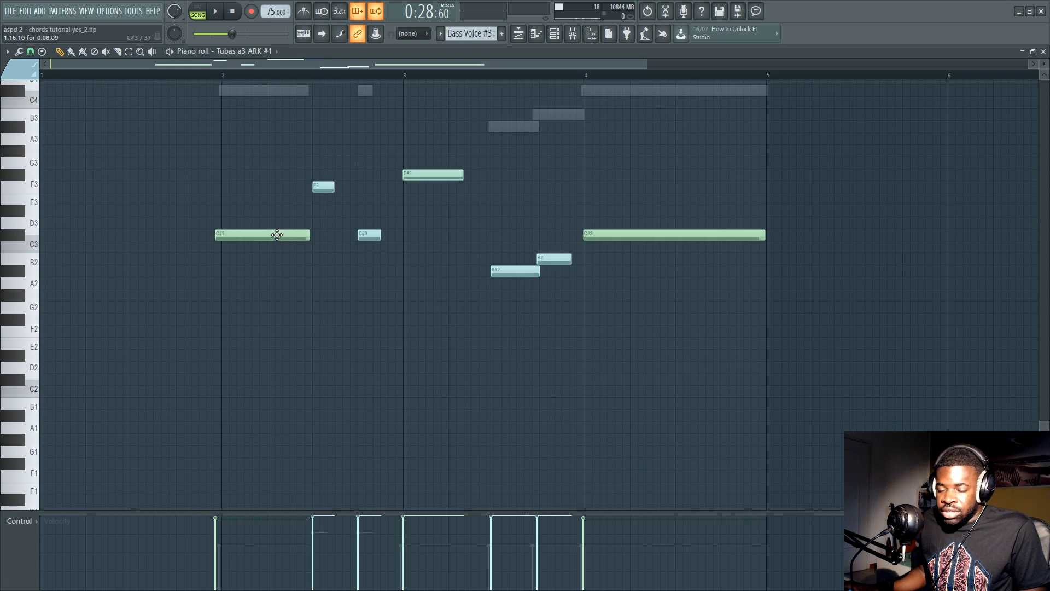
Unmute the Basses ARK #1 and Basses CS2 #2 channels, bring up and reposition the mixer, and return to the playlist
{"action": "key", "text": "F6"}
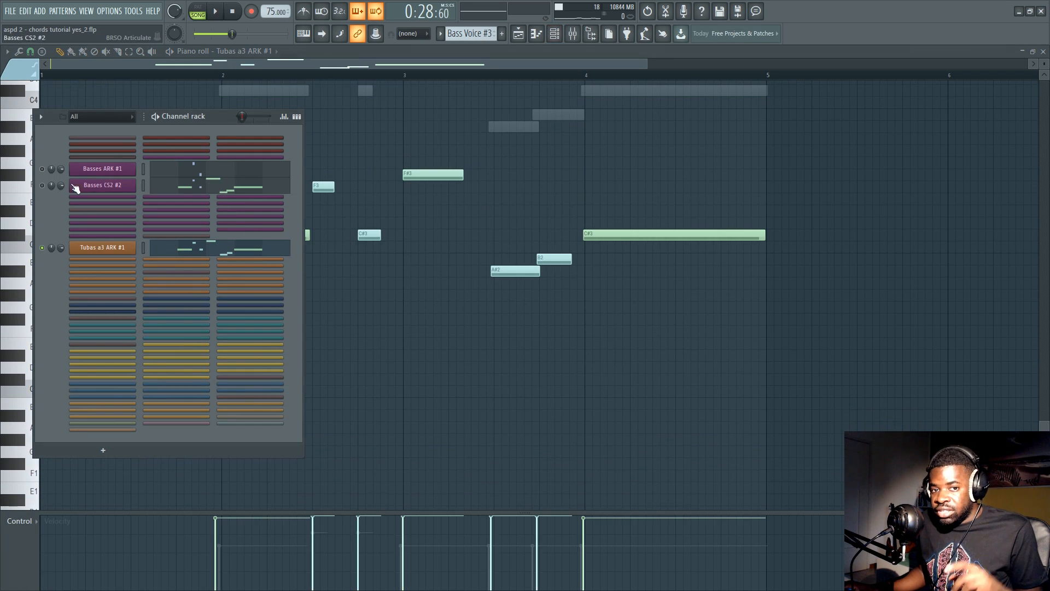
{"action": "left_click", "coordinate": [42, 186]}
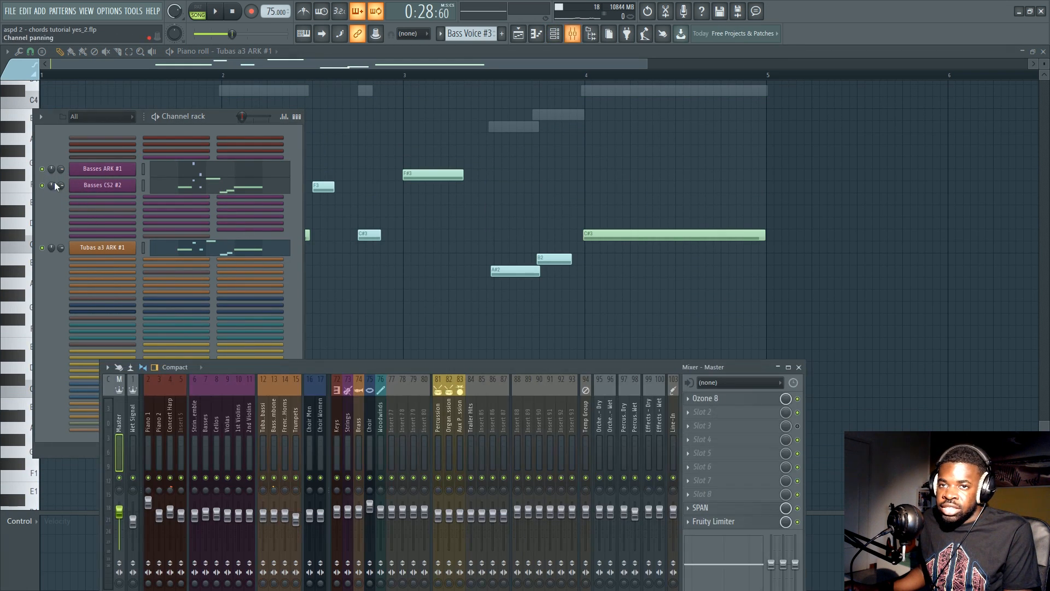
{"action": "key", "text": "F9"}
{"action": "left_click_drag", "start_coordinate": [286, 368], "coordinate": [239, 303]}
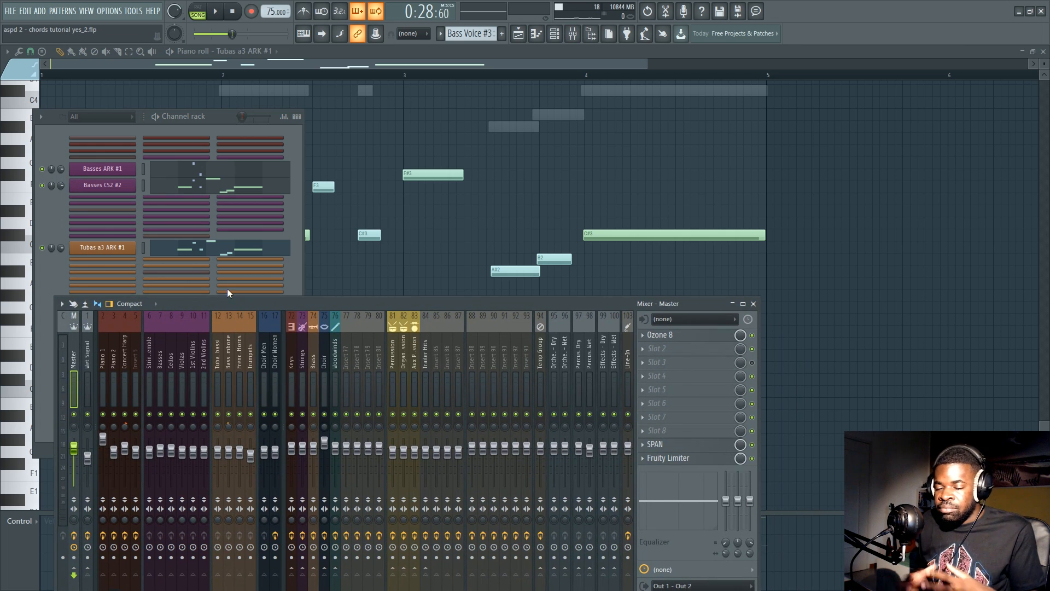
{"action": "key", "text": "F5"}
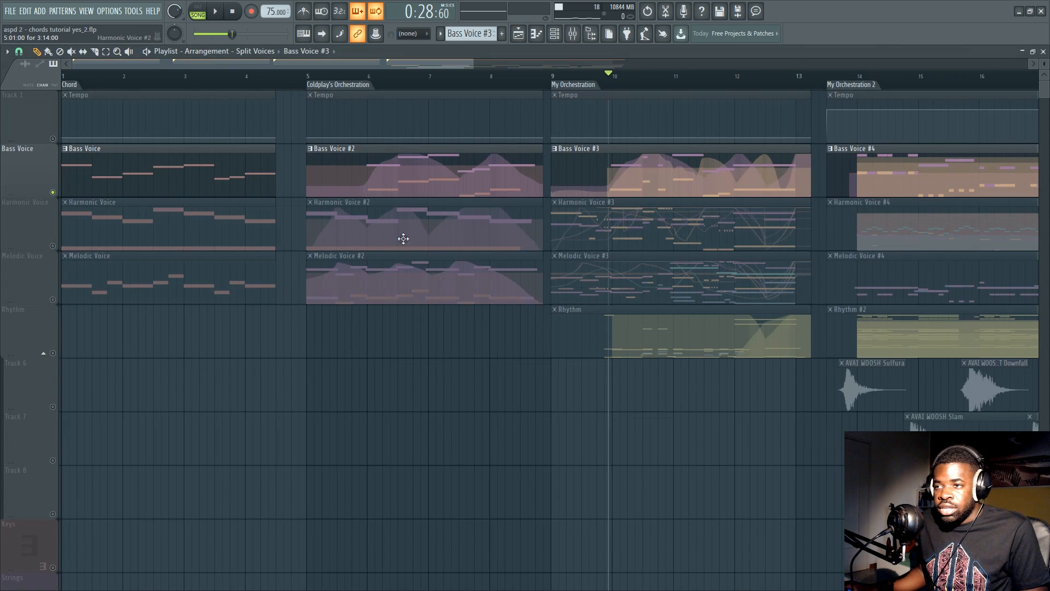
Reopen the Tubas a3 ARK #1 notes in the piano roll and examine them against the ghosted basses notes
{"action": "key", "text": "F6"}
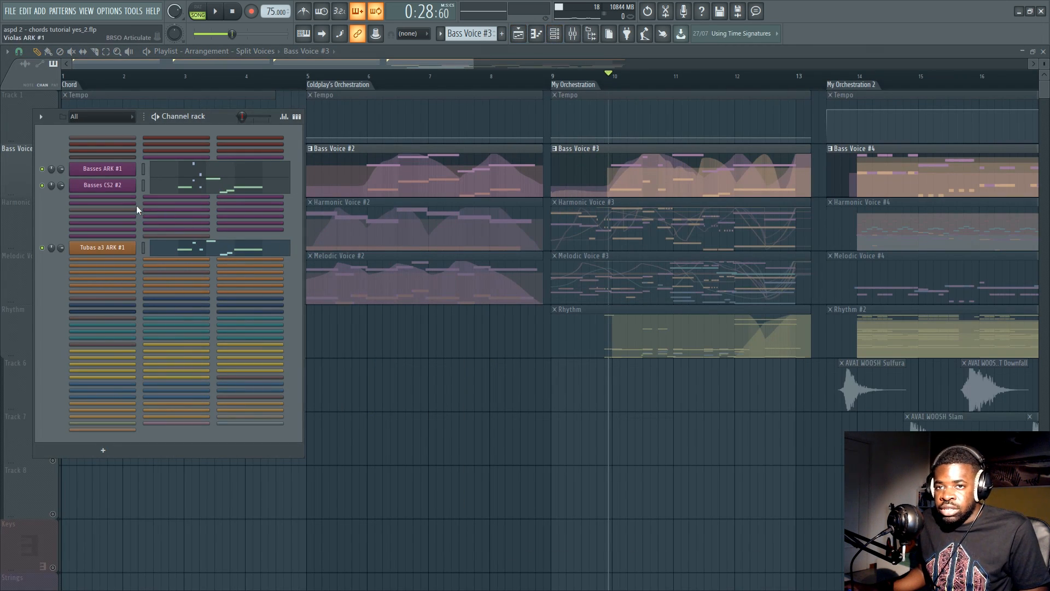
{"action": "left_click", "coordinate": [178, 250]}
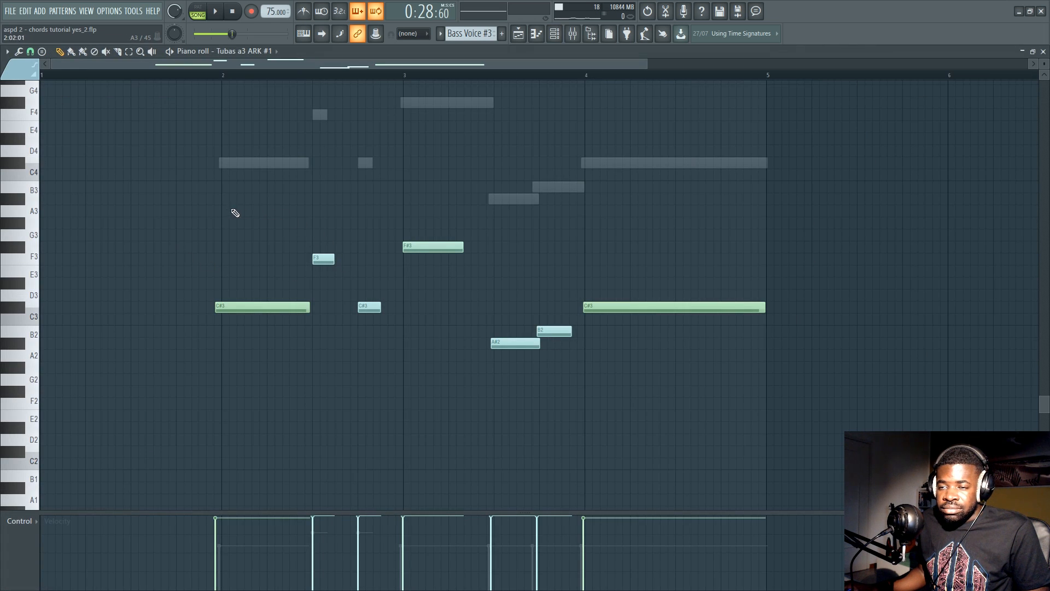
{"action": "key", "text": "F6"}
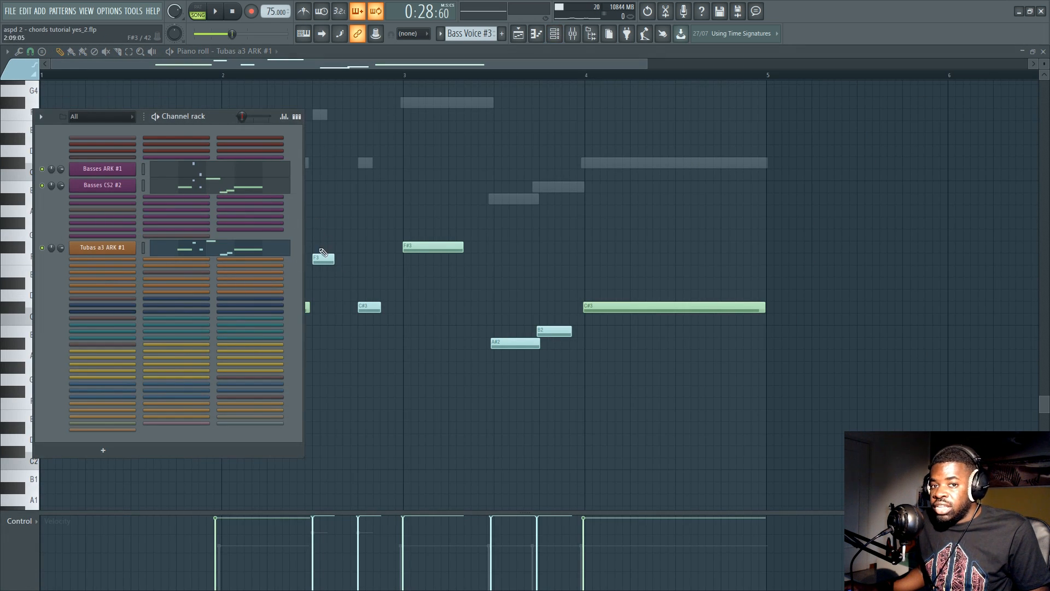
{"action": "key", "text": "F6"}
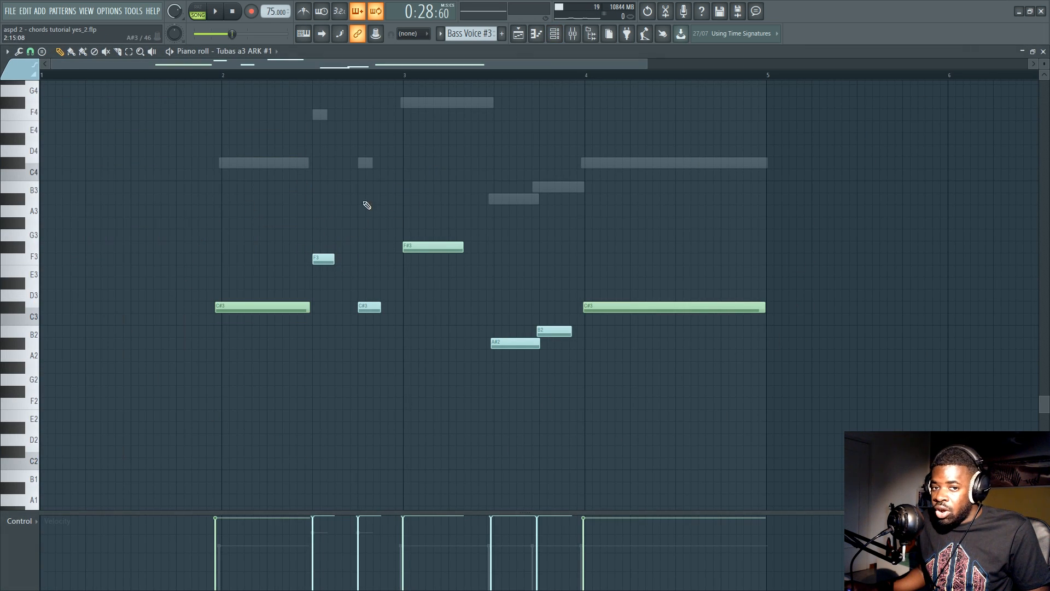
{"action": "scroll", "coordinate": [335, 269], "scroll_direction": "up", "scroll_amount": 3}
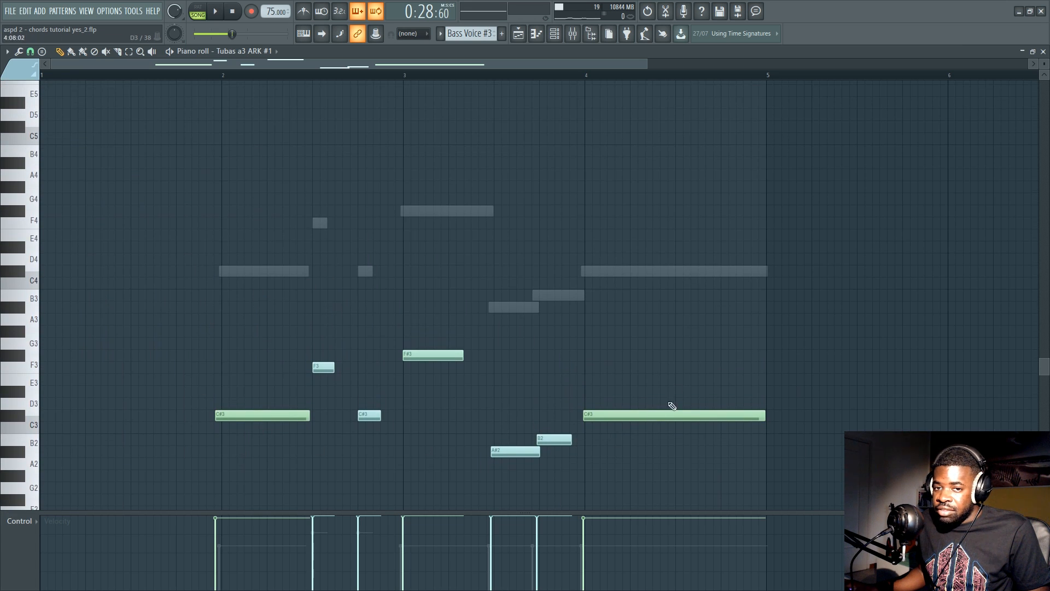
{"action": "scroll", "coordinate": [220, 297], "scroll_direction": "down", "scroll_amount": 1}
{"action": "scroll", "coordinate": [221, 296], "scroll_direction": "down", "scroll_amount": 4}
Unzip all channels in the channel rack and unmute every channel
{"action": "key", "text": "F6"}
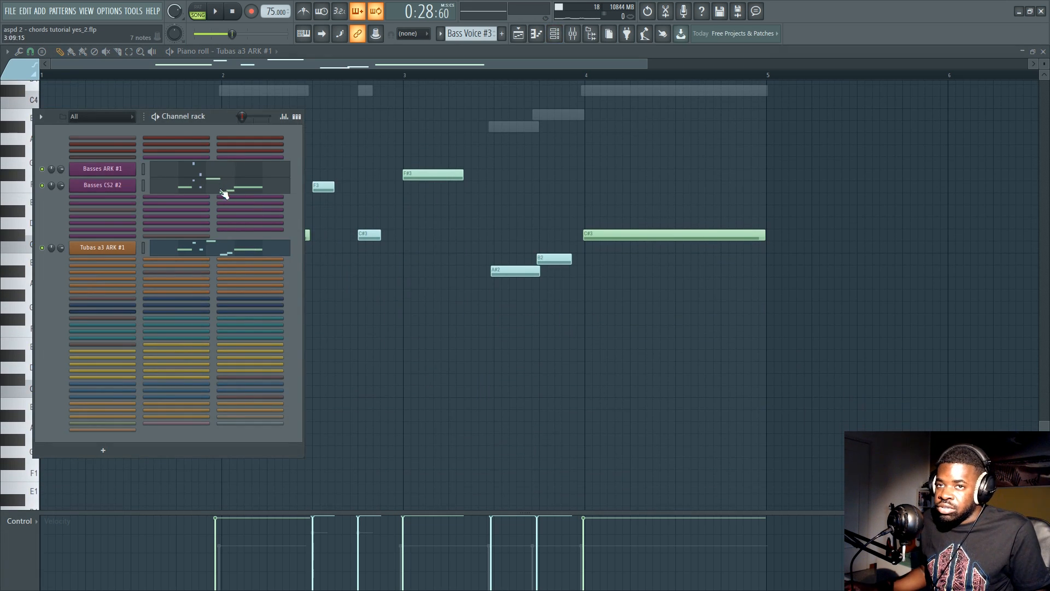
{"action": "left_click", "coordinate": [41, 119]}
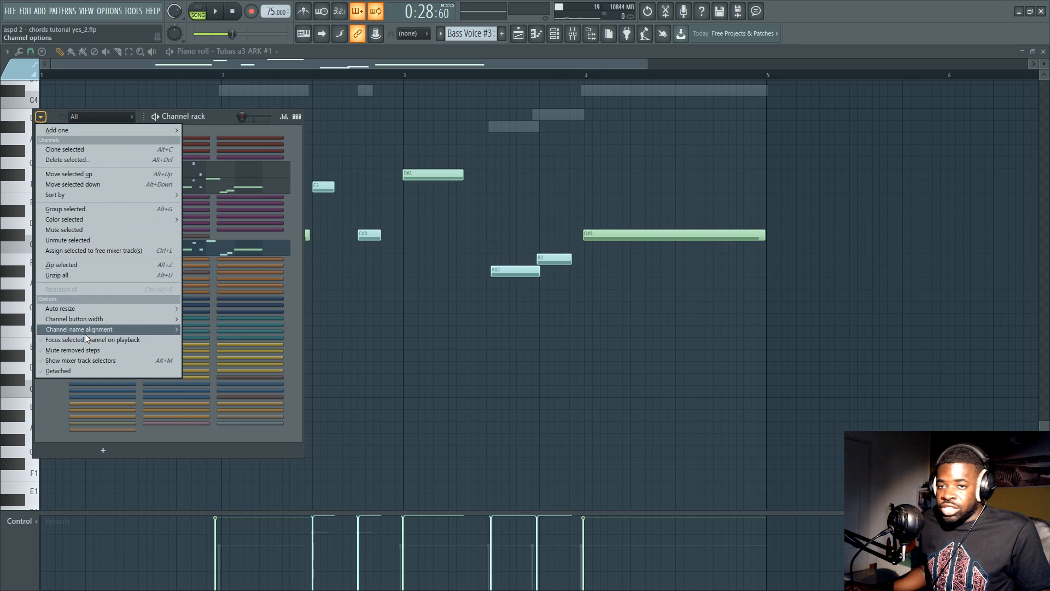
{"action": "left_click", "coordinate": [79, 275]}
{"action": "scroll", "coordinate": [168, 288], "scroll_direction": "down", "scroll_amount": 1}
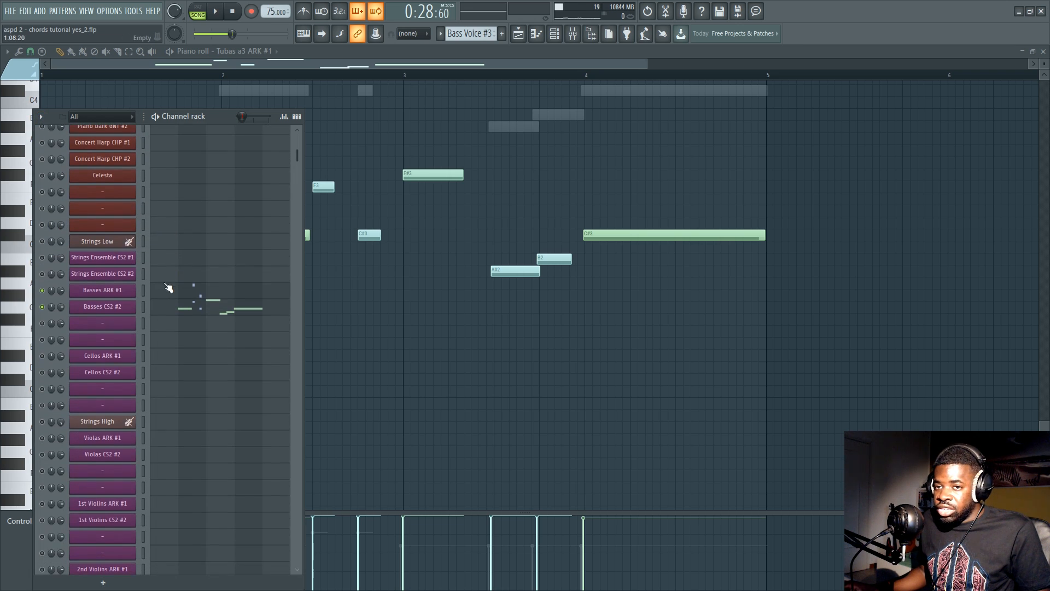
{"action": "left_click", "coordinate": [42, 307]}
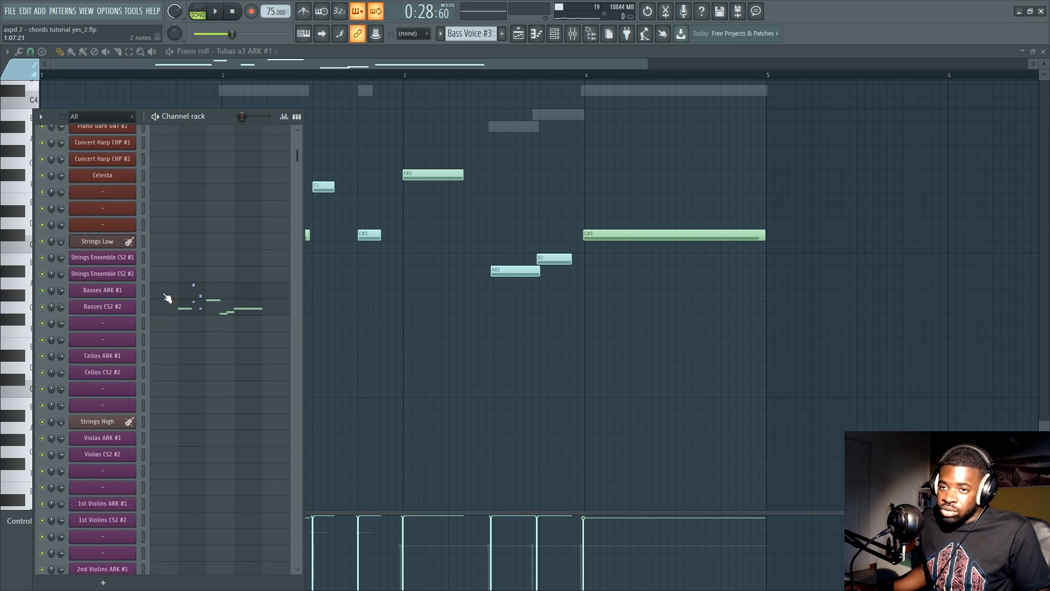
{"action": "key", "text": "F6"}
Examine the pitch range of the tubas notes and of the Basses CS2 #2 notes in the piano roll
{"action": "scroll", "coordinate": [163, 285], "scroll_direction": "up", "scroll_amount": 4}
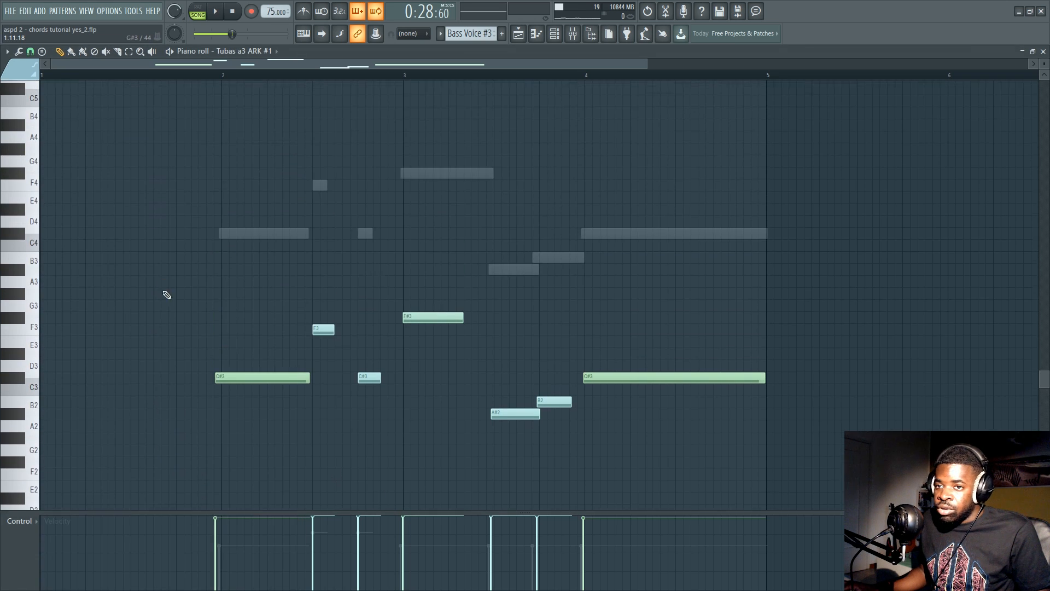
{"action": "scroll", "coordinate": [175, 339], "scroll_direction": "down", "scroll_amount": 3}
{"action": "key", "text": "F6"}
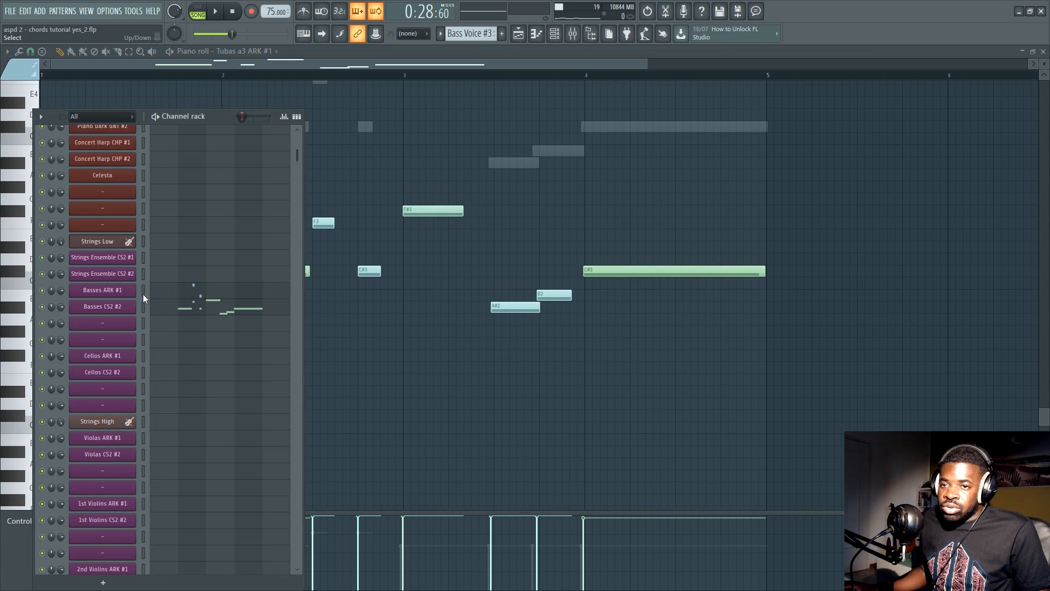
{"action": "left_click", "coordinate": [169, 309]}
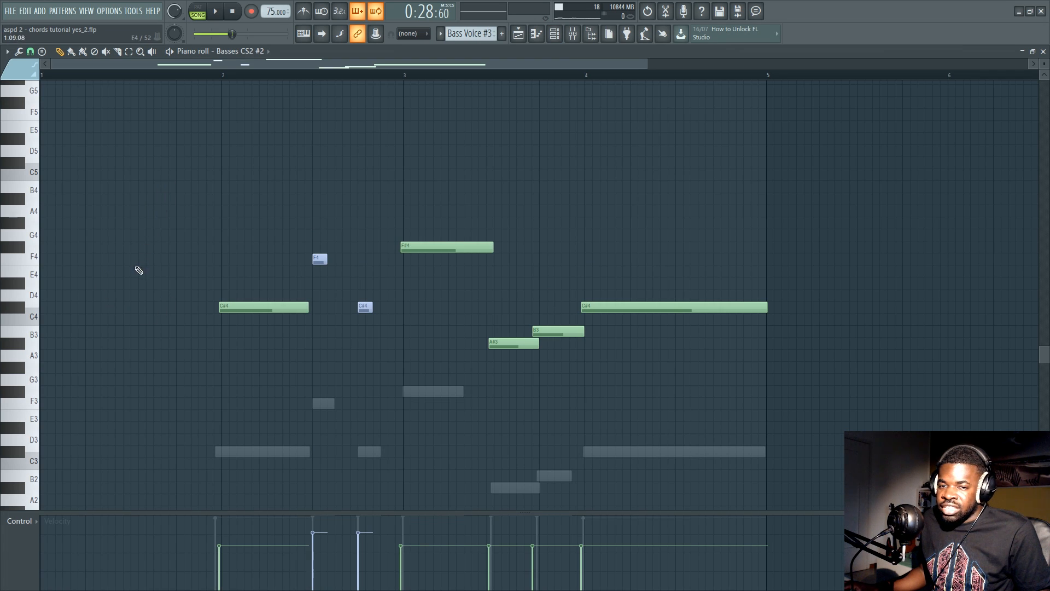
{"action": "scroll", "coordinate": [161, 292], "scroll_direction": "up", "scroll_amount": 5}
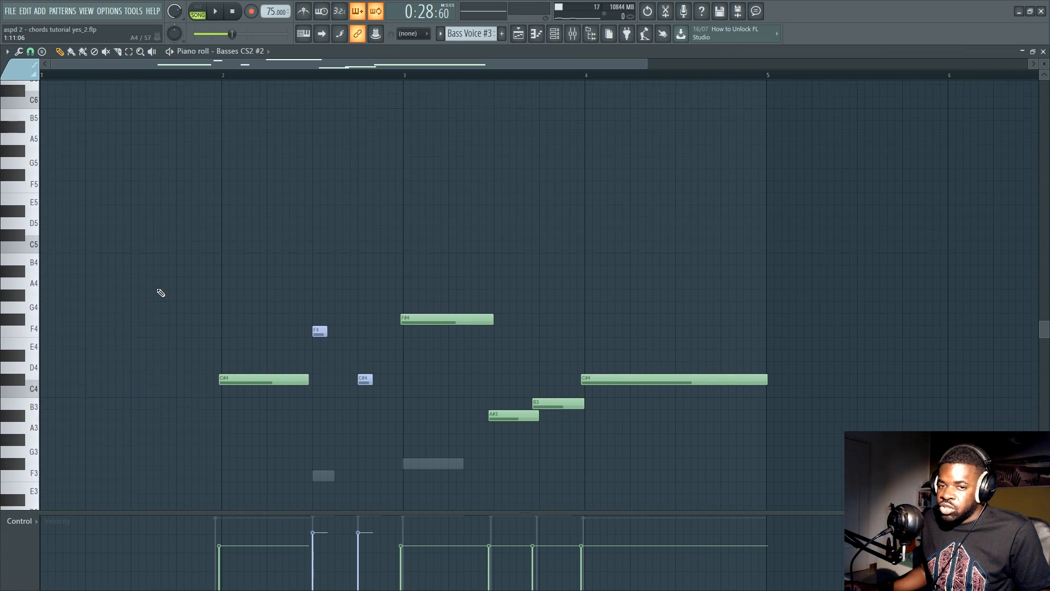
{"action": "scroll", "coordinate": [161, 293], "scroll_direction": "down", "scroll_amount": 2}
{"action": "scroll", "coordinate": [161, 293], "scroll_direction": "down", "scroll_amount": 5}
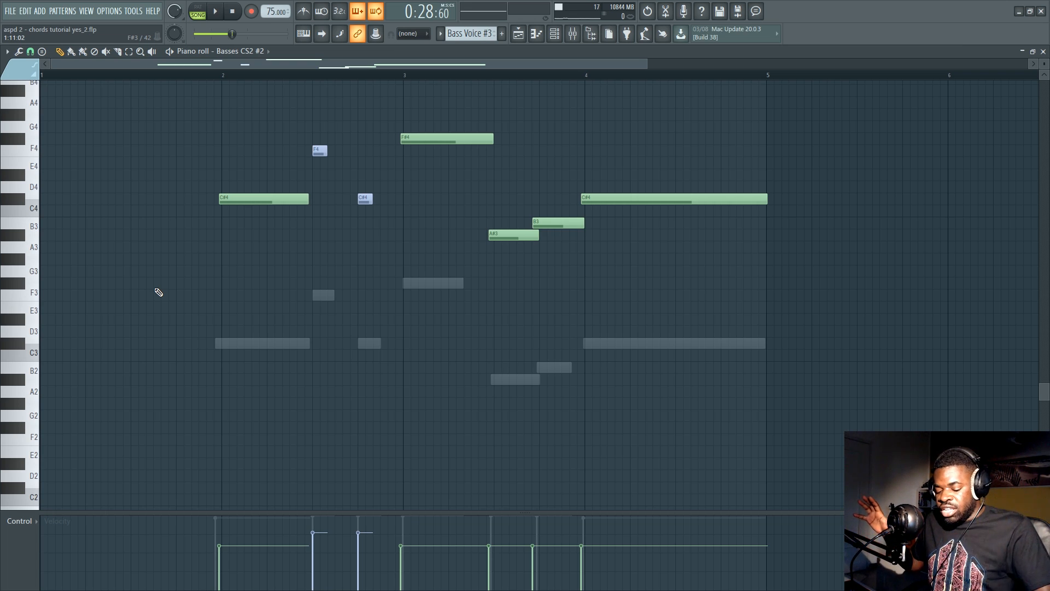
Look through the unzipped channel rack from the low strings to the Brass Low group for the bass voice instruments
{"action": "key", "text": "F6"}
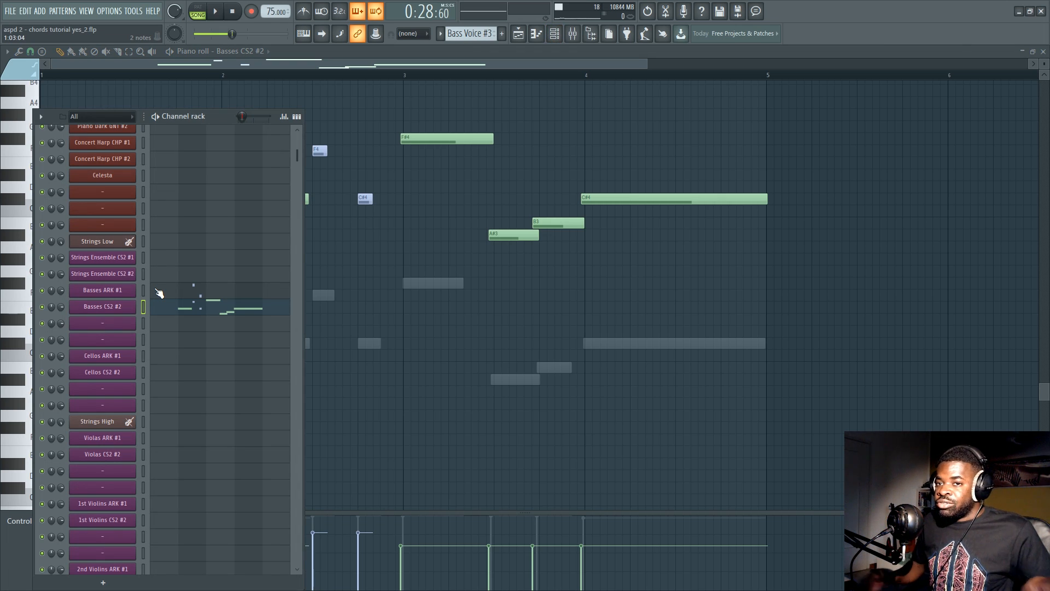
{"action": "scroll", "coordinate": [159, 288], "scroll_direction": "down", "scroll_amount": 3}
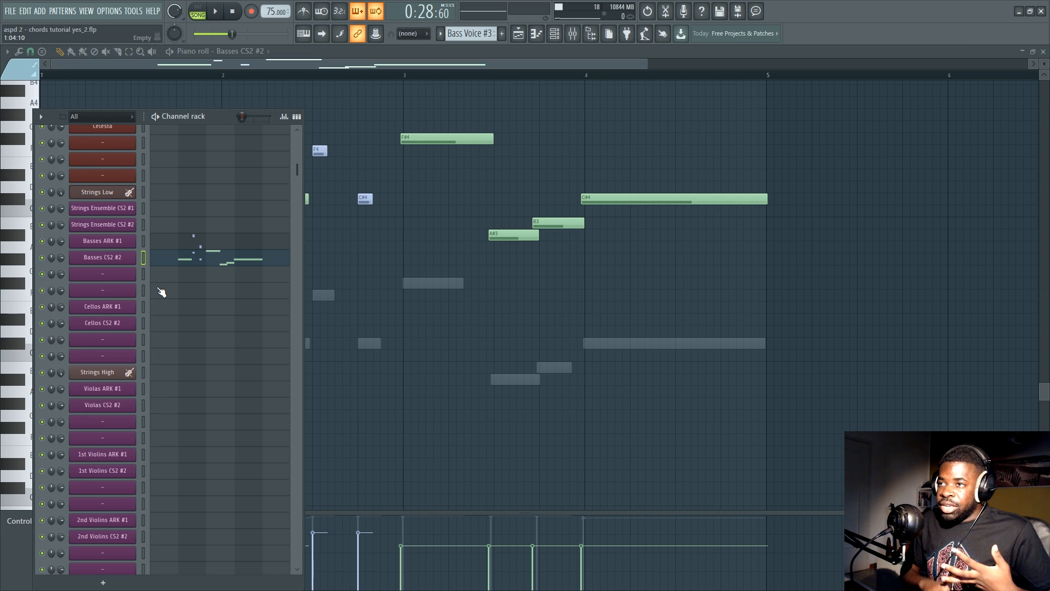
{"action": "scroll", "coordinate": [161, 292], "scroll_direction": "down", "scroll_amount": 15}
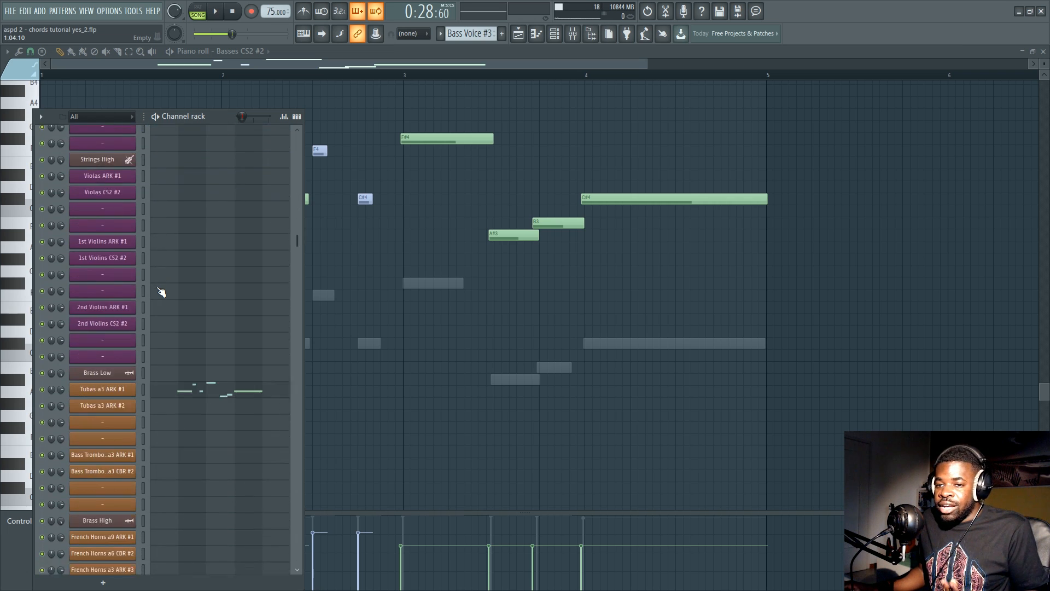
Open the Bass Voice #3 clip of My Orchestration from the playlist and view its Basses ARK #1 and Basses CS2 #2 notes
{"action": "key", "text": "F5"}
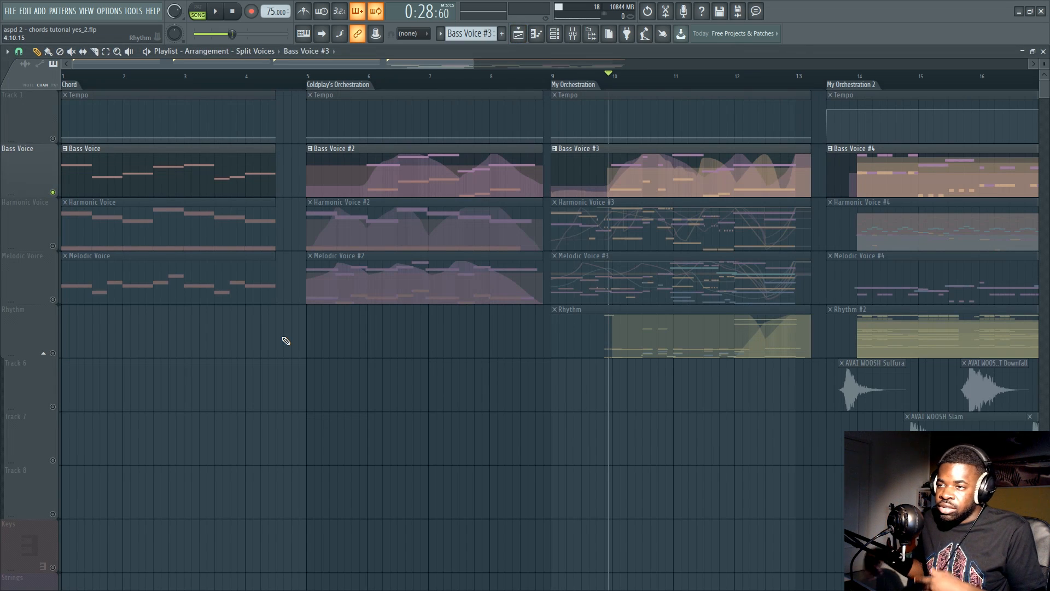
{"action": "scroll", "coordinate": [814, 90], "scroll_direction": "up", "scroll_amount": 1}
{"action": "scroll", "coordinate": [815, 89], "scroll_direction": "up", "scroll_amount": 2}
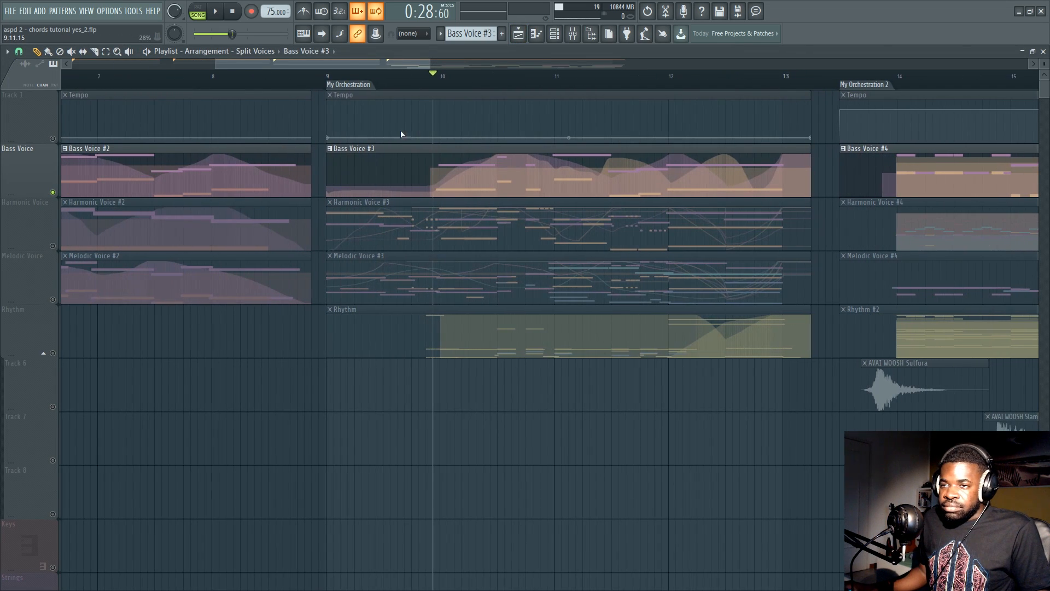
{"action": "double_click", "coordinate": [475, 169]}
{"action": "scroll", "coordinate": [207, 215], "scroll_direction": "left", "scroll_amount": 2}
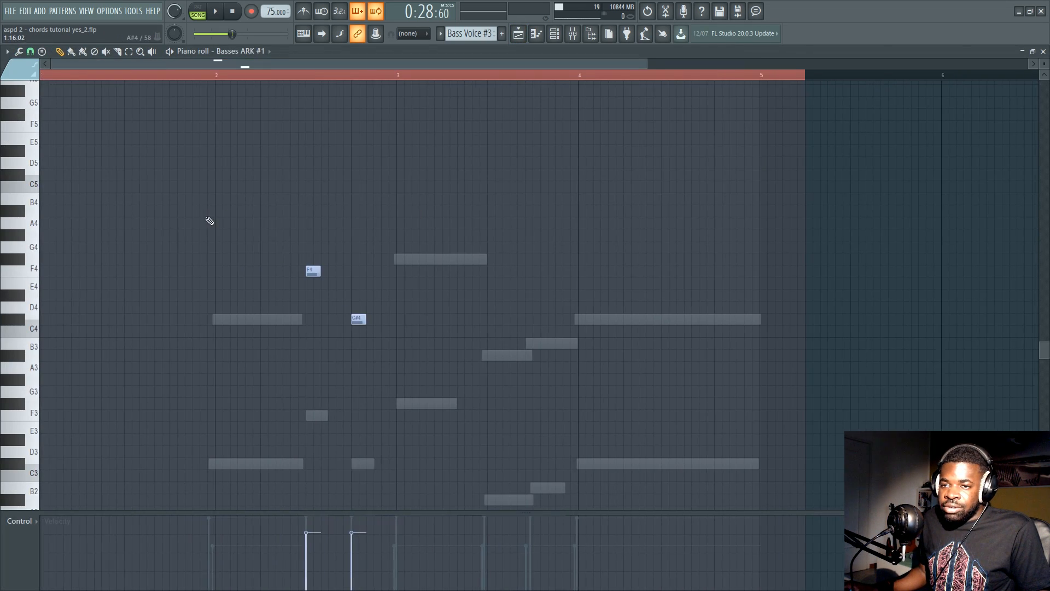
{"action": "double_click", "coordinate": [254, 320]}
Solo the Harmonic Voice track and open the Harmonic Voice #3 clip of My Orchestration in the piano roll
{"action": "key", "text": "F5"}
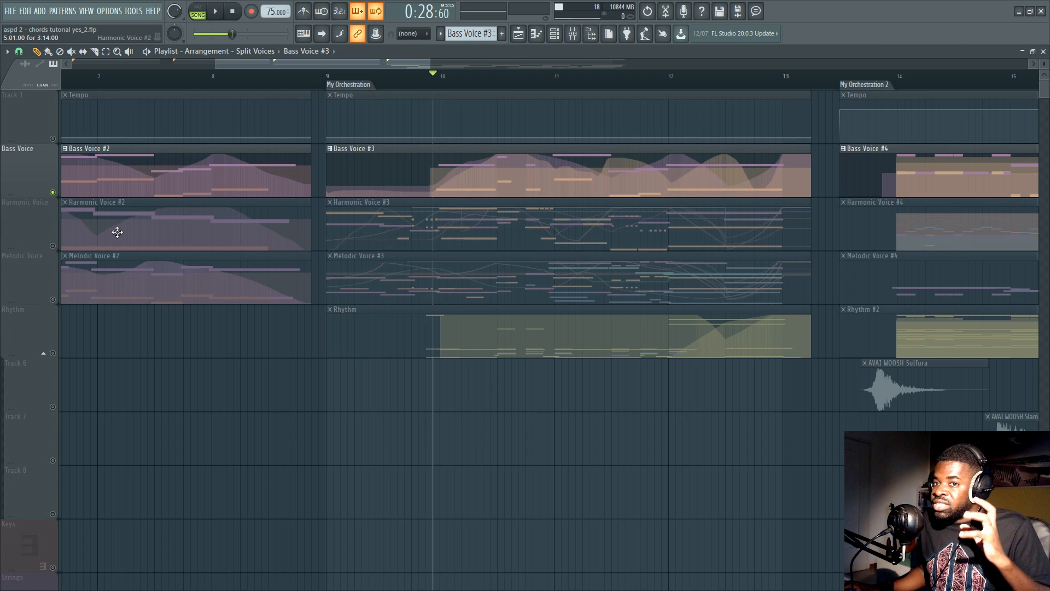
{"action": "right_click", "coordinate": [53, 246]}
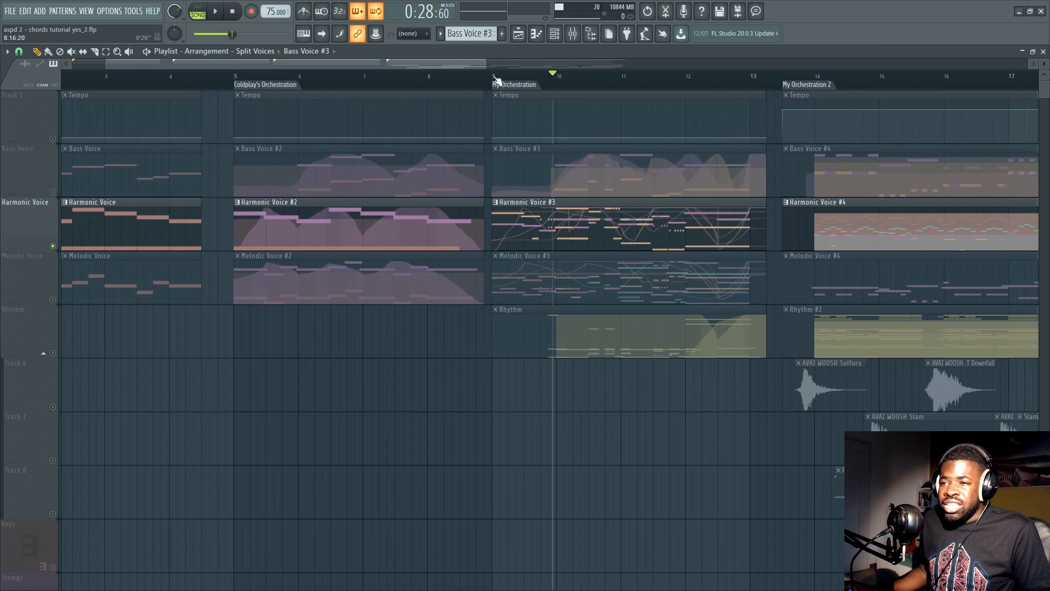
{"action": "double_click", "coordinate": [564, 212]}
{"action": "scroll", "coordinate": [564, 233], "scroll_direction": "left", "scroll_amount": 3}
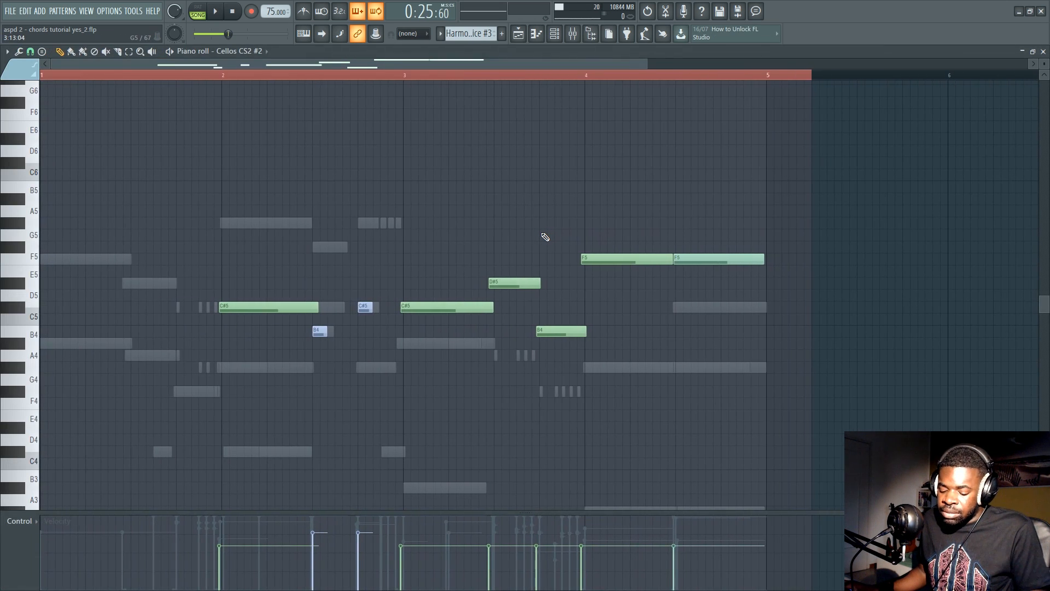
Unzip all channels in the channel rack for Harmonic Voice #3 and look through its string and brass instruments
{"action": "key", "text": "F6"}
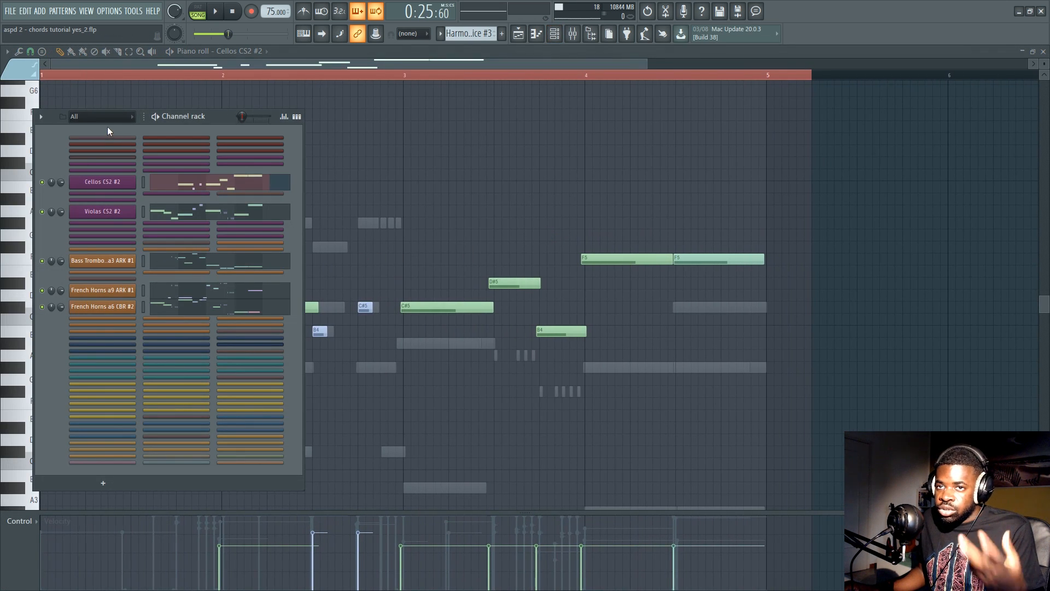
{"action": "left_click", "coordinate": [41, 117]}
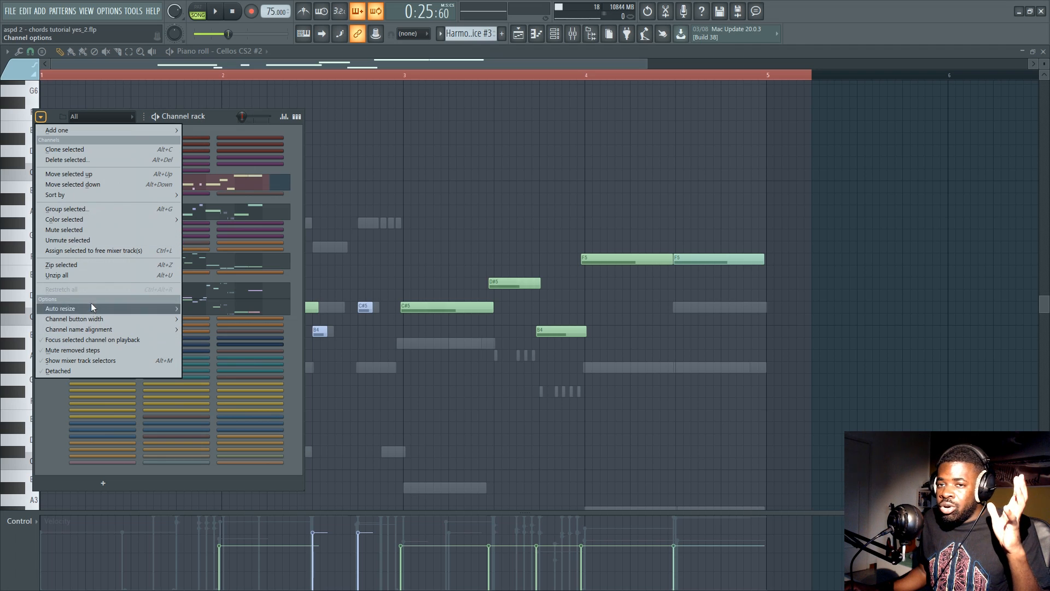
{"action": "left_click", "coordinate": [87, 273]}
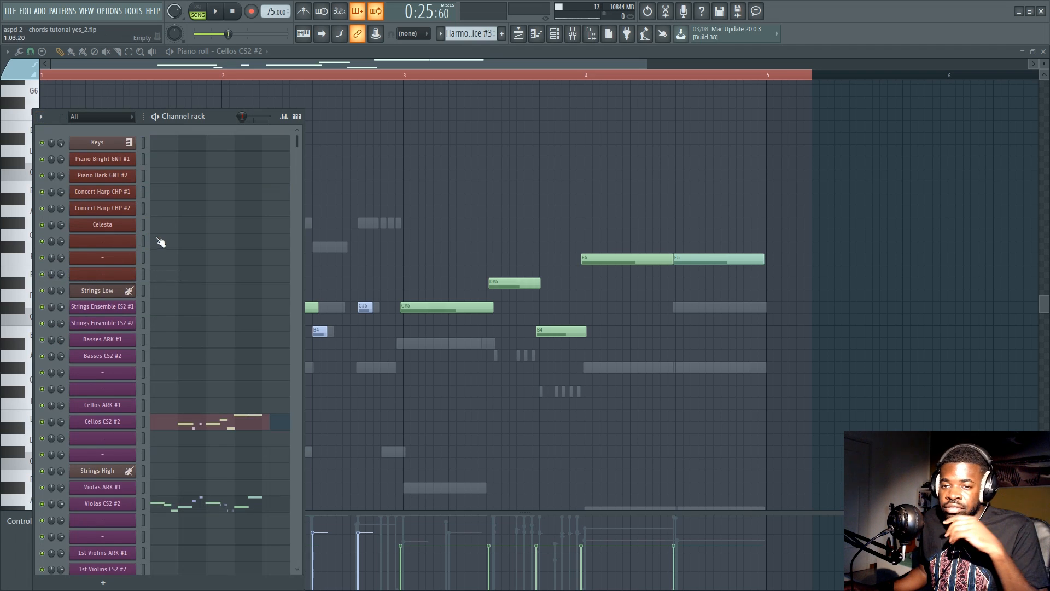
{"action": "scroll", "coordinate": [206, 304], "scroll_direction": "down", "scroll_amount": 4}
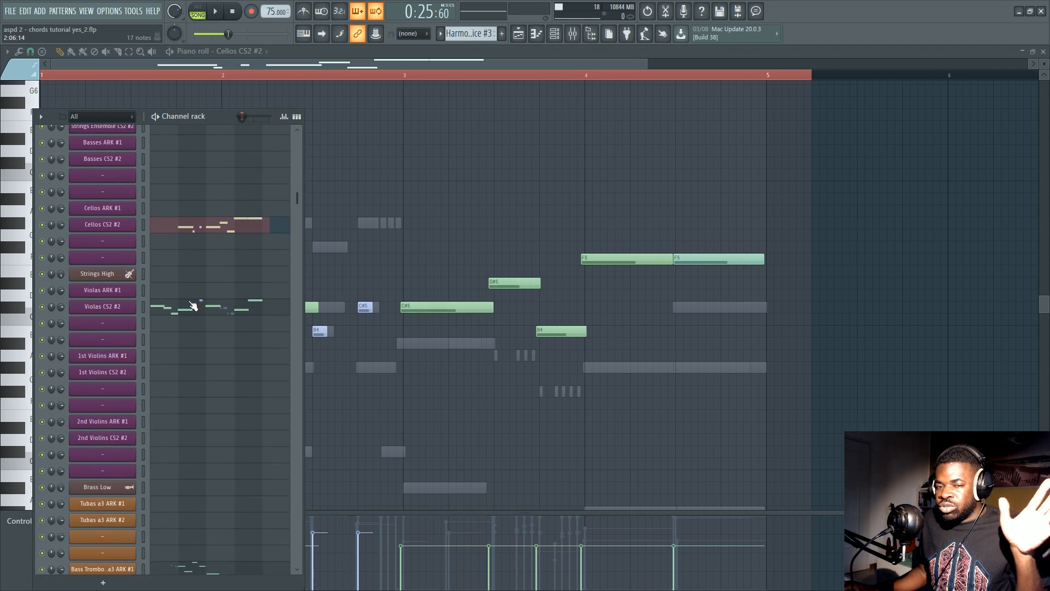
{"action": "scroll", "coordinate": [209, 303], "scroll_direction": "up", "scroll_amount": 4}
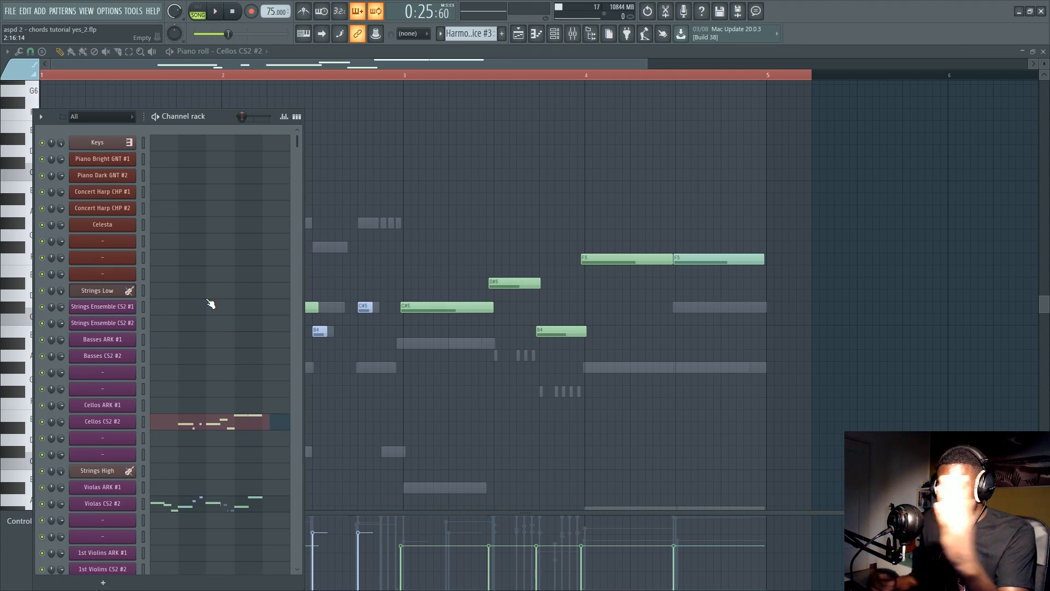
Open the Strings Low Kontakt instrument and inspect the articulation matrix of its Basses patch, then collapse the patch
{"action": "scroll", "coordinate": [210, 304], "scroll_direction": "down", "scroll_amount": 2}
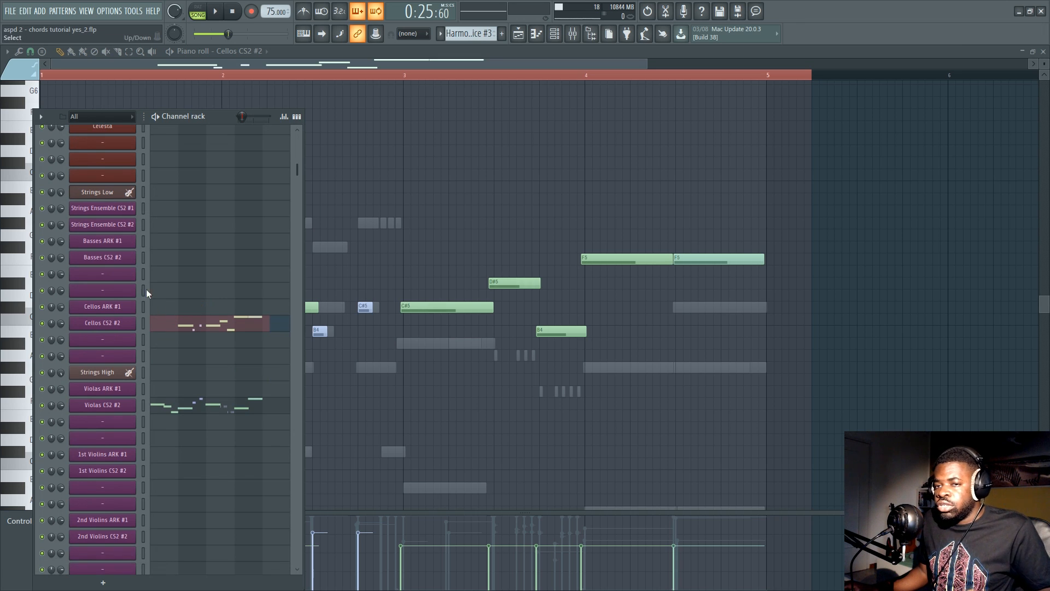
{"action": "left_click", "coordinate": [97, 192]}
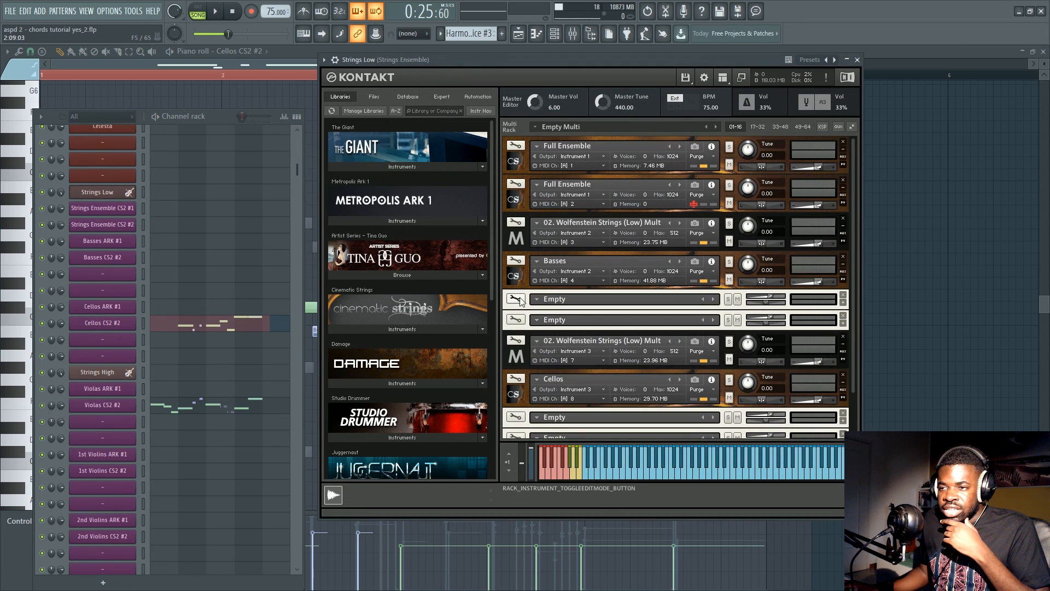
{"action": "left_click", "coordinate": [514, 276]}
{"action": "right_click", "coordinate": [557, 281]}
{"action": "left_click", "coordinate": [530, 286]}
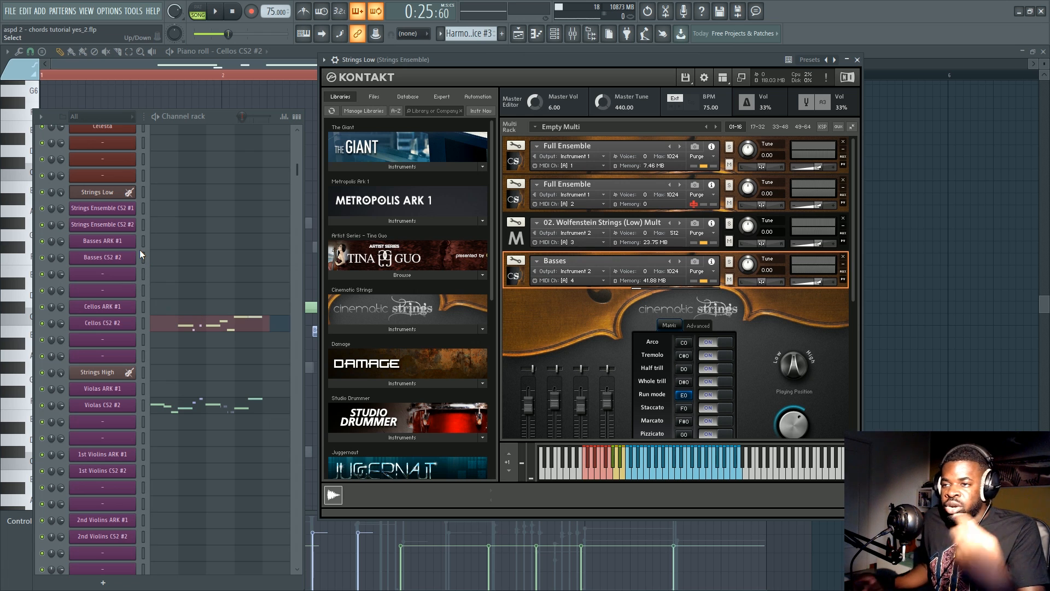
{"action": "left_click", "coordinate": [520, 277]}
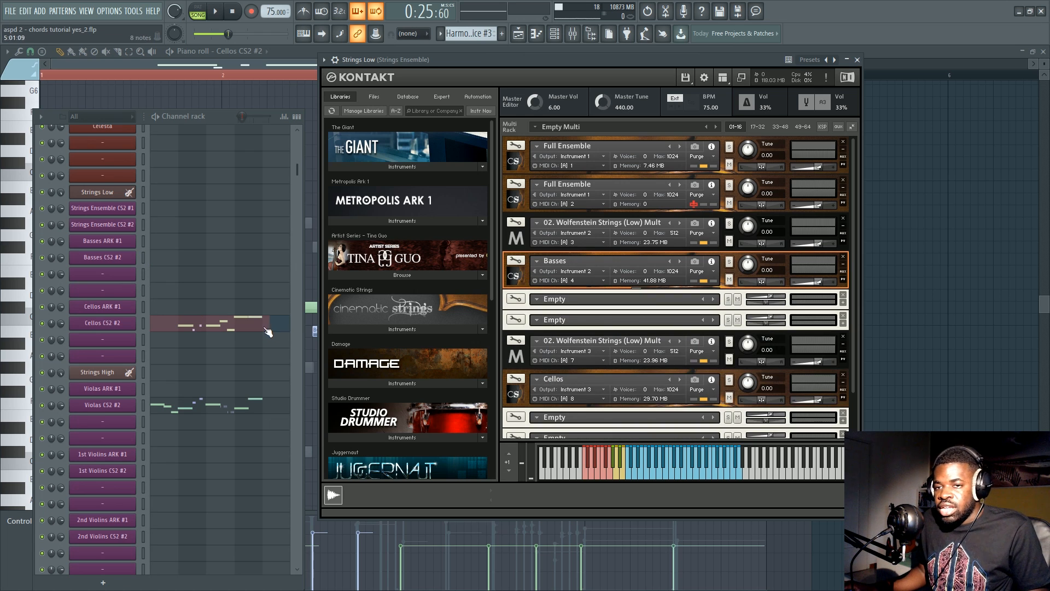
{"action": "scroll", "coordinate": [211, 283], "scroll_direction": "down", "scroll_amount": 3}
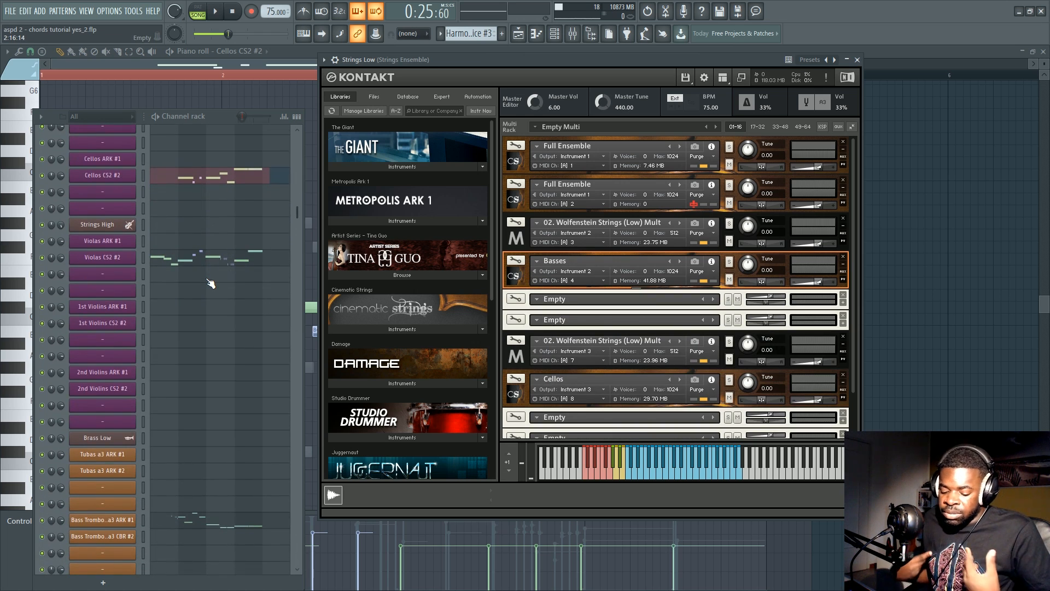
Play Harmonic Voice #3 of My Orchestration and follow its Cellos CS2 #2 notes in the piano roll
{"action": "key", "text": "F5"}
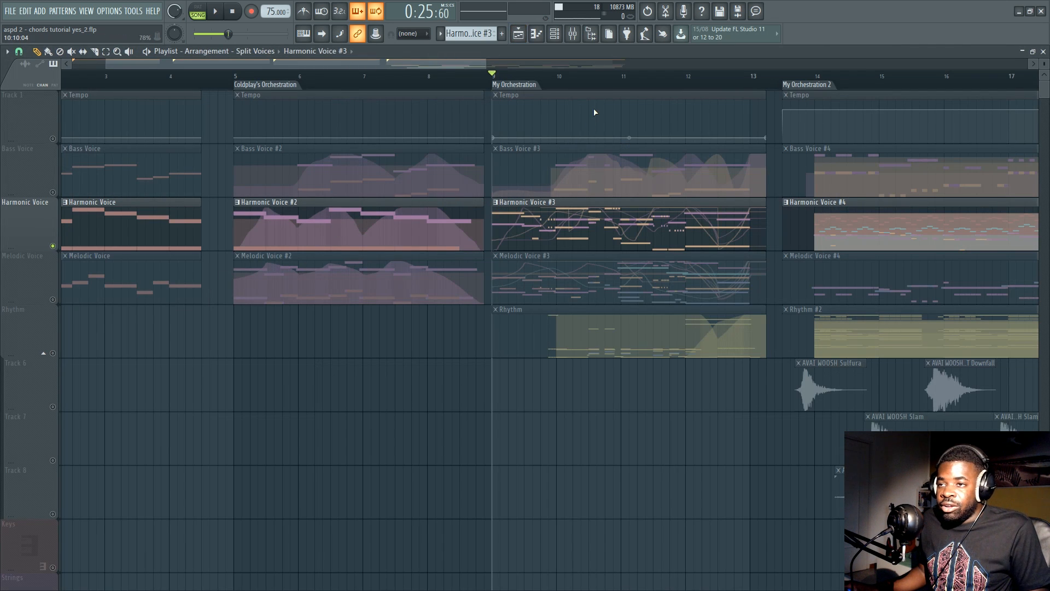
{"action": "scroll", "coordinate": [595, 112], "scroll_direction": "up", "scroll_amount": 3}
{"action": "key", "text": "space"}
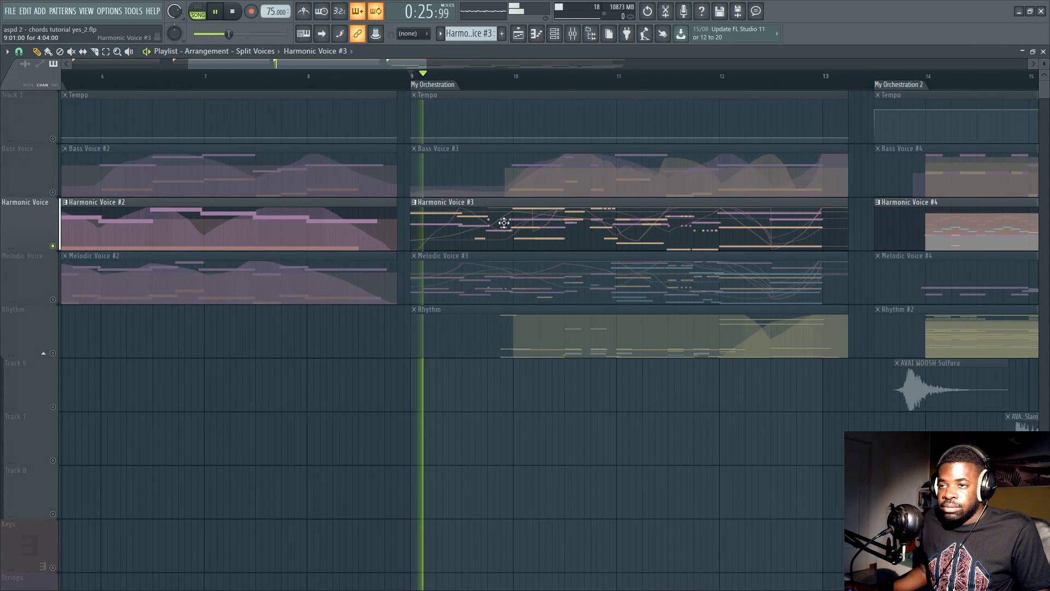
{"action": "key", "text": "F7"}
{"action": "key", "text": "F6"}
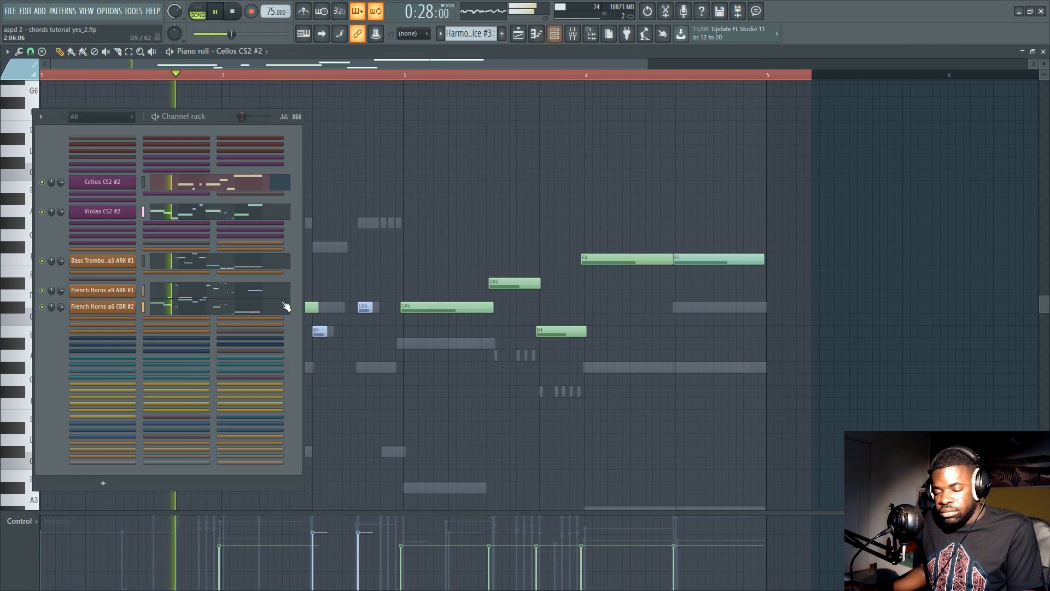
{"action": "key", "text": "F6"}
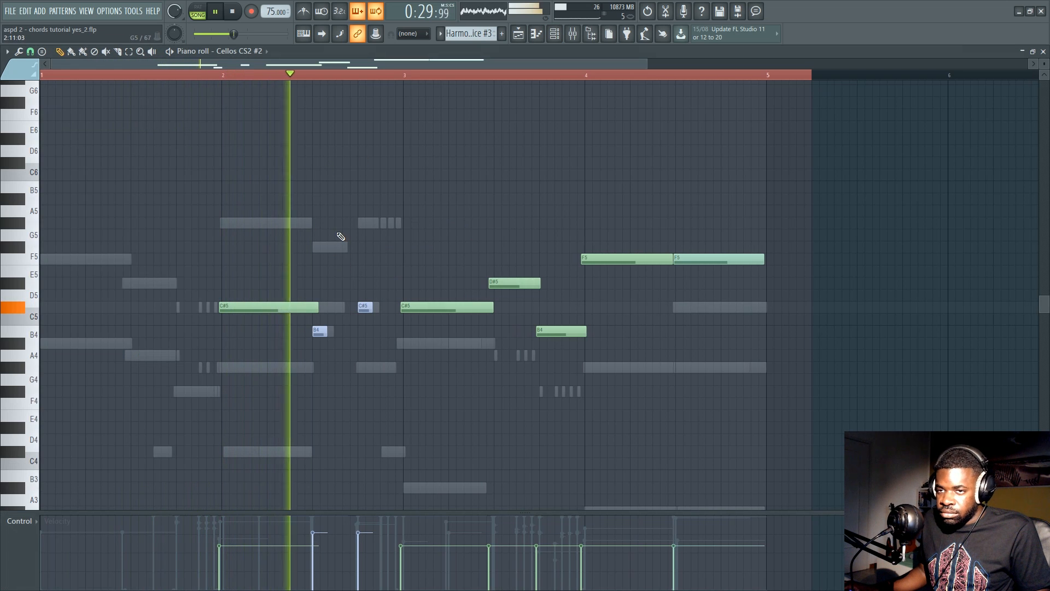
{"action": "scroll", "coordinate": [379, 147], "scroll_direction": "down", "scroll_amount": 2}
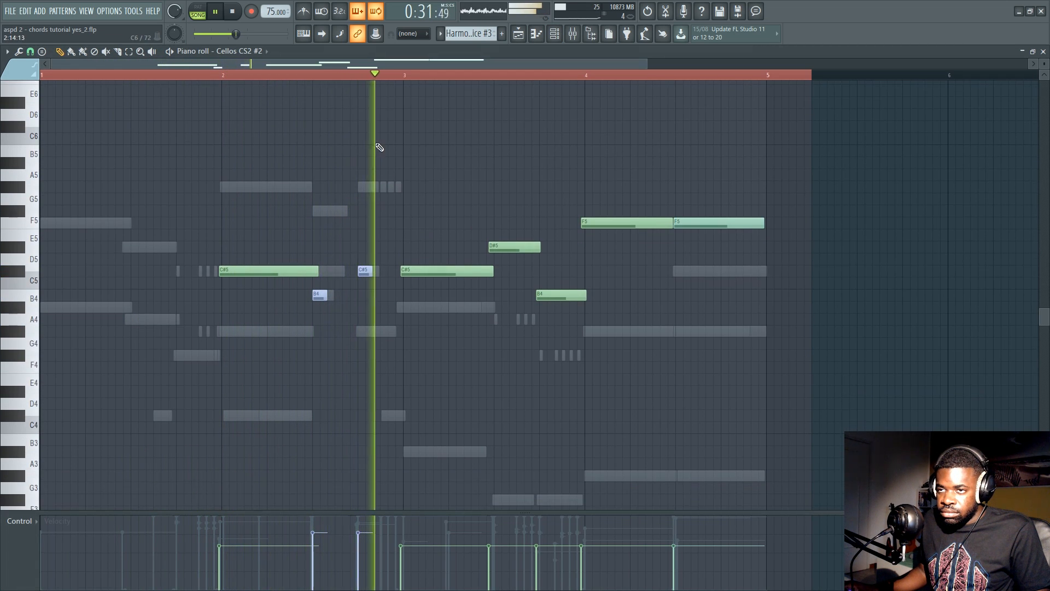
Switch to the French Horns a6 CBR #2 notes, follow them through the rest of the playback and stop it
{"action": "double_click", "coordinate": [364, 186]}
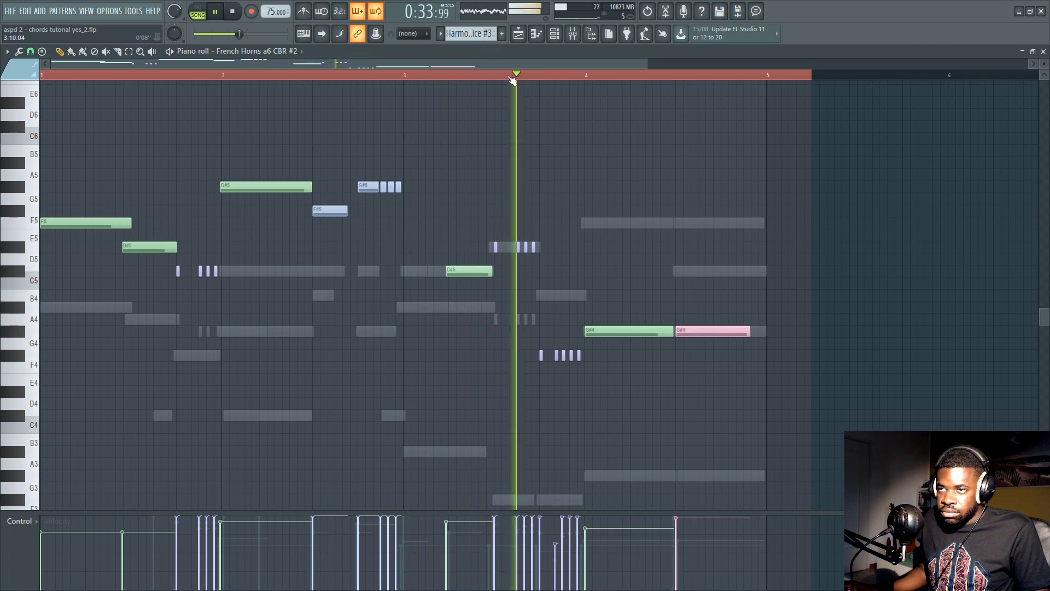
{"action": "scroll", "coordinate": [513, 109], "scroll_direction": "up", "scroll_amount": 2}
{"action": "scroll", "coordinate": [613, 134], "scroll_direction": "down", "scroll_amount": 3}
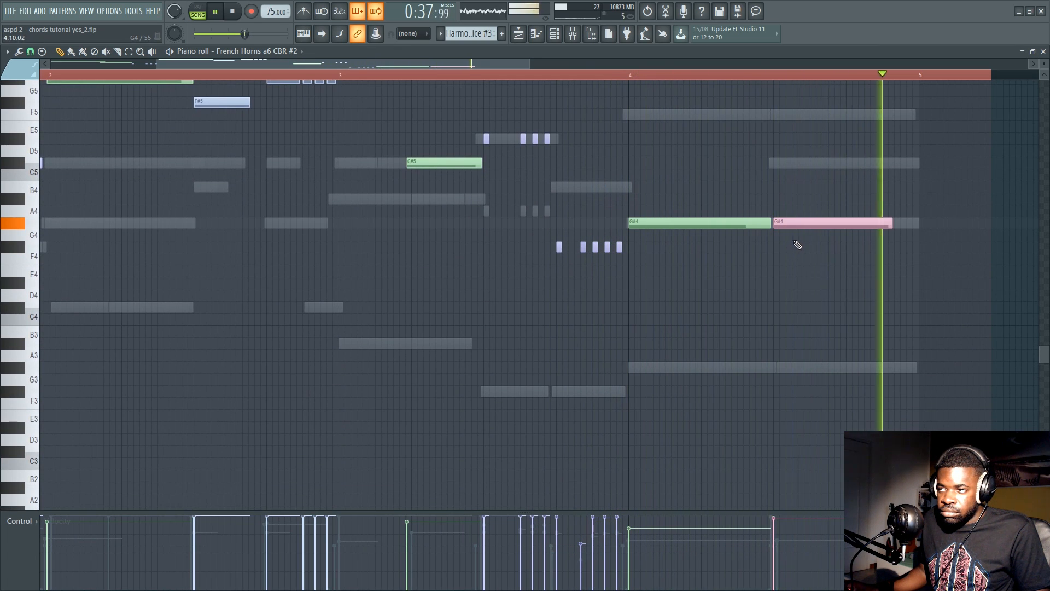
{"action": "key", "text": "space"}
{"action": "scroll", "coordinate": [522, 169], "scroll_direction": "down", "scroll_amount": 2}
{"action": "scroll", "coordinate": [523, 169], "scroll_direction": "up", "scroll_amount": 4}
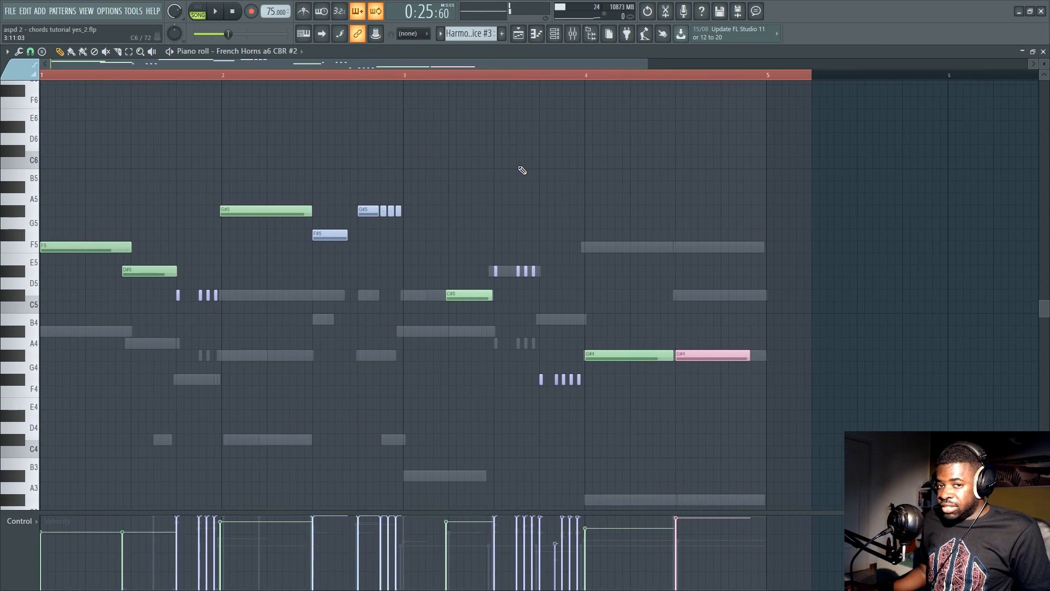
Solo the Bass Voice track in the playlist and place the playhead just before bar 10 of My Orchestration
{"action": "key", "text": "F6"}
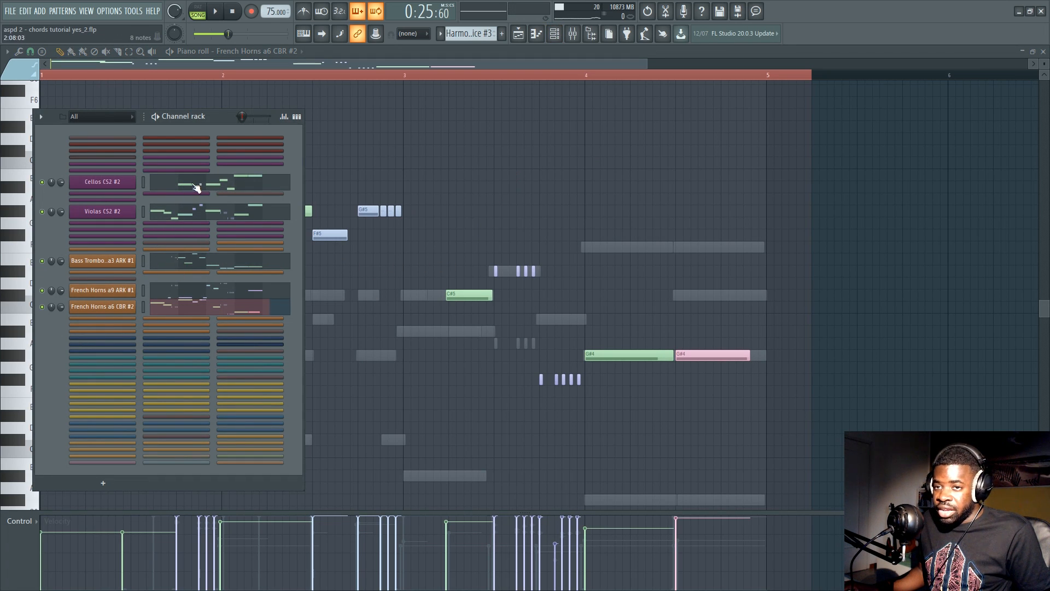
{"action": "key", "text": "F5"}
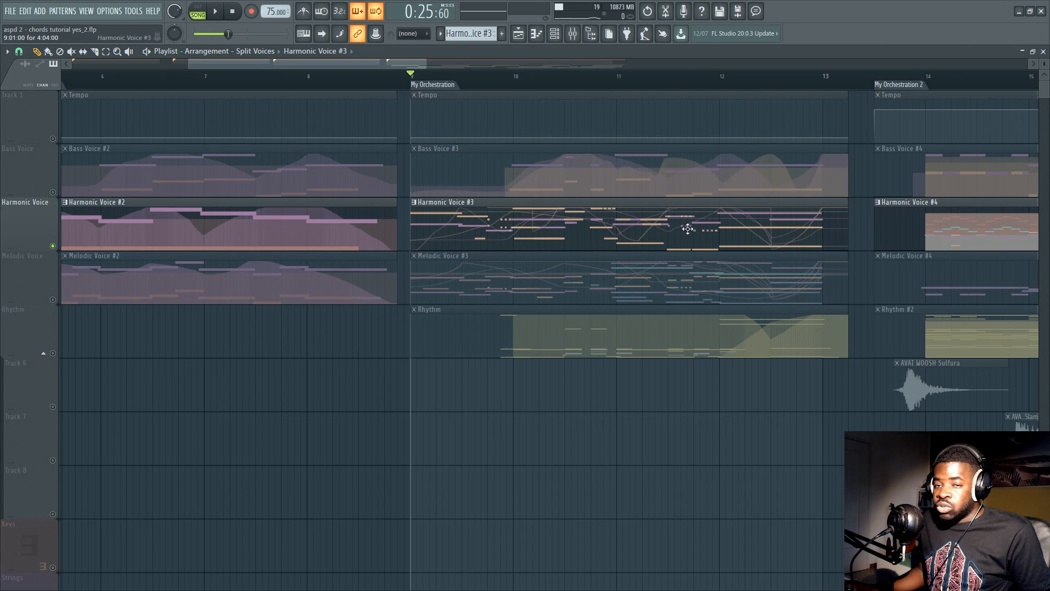
{"action": "left_click", "coordinate": [54, 190]}
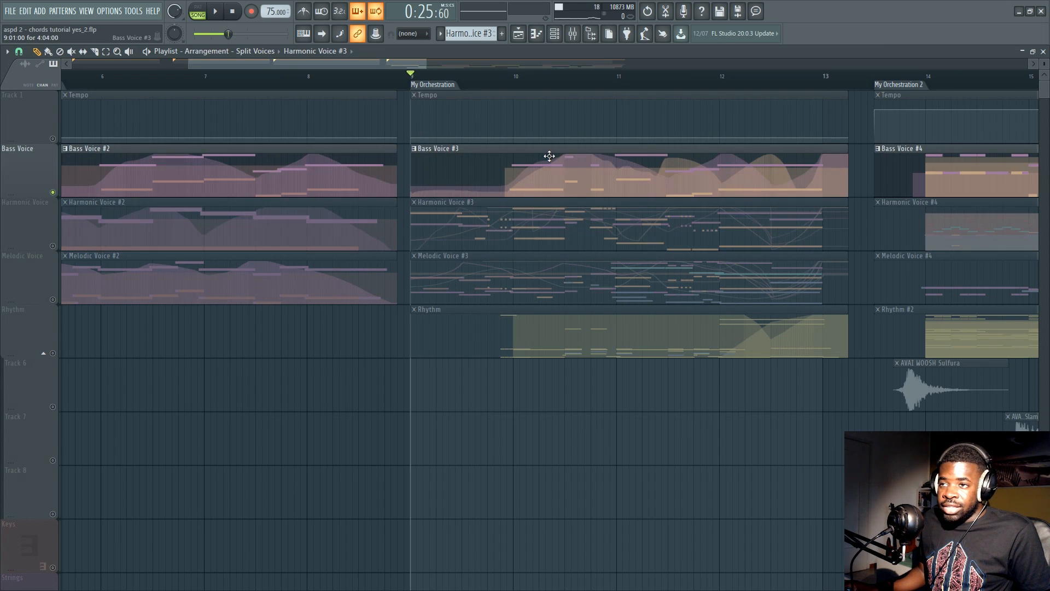
{"action": "left_click", "coordinate": [494, 85]}
{"action": "scroll", "coordinate": [496, 84], "scroll_direction": "down", "scroll_amount": 3}
{"action": "scroll", "coordinate": [505, 84], "scroll_direction": "up", "scroll_amount": 4}
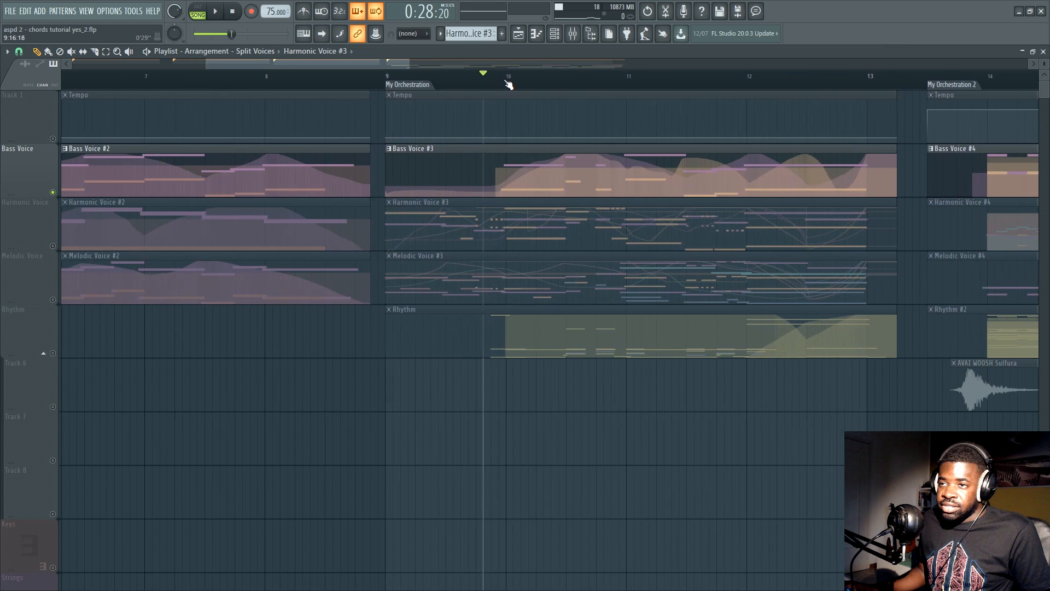
{"action": "left_click", "coordinate": [506, 82]}
Open the Bass Voice #3 clip in the piano roll and examine its Tubas a3 ARK #1 notes, clearing the time selection
{"action": "double_click", "coordinate": [519, 175]}
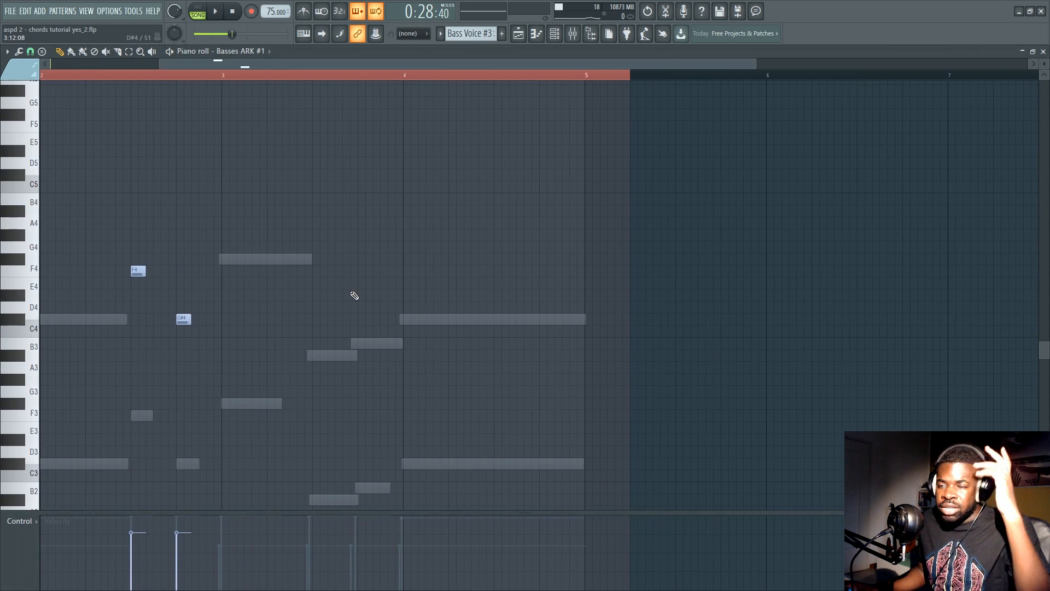
{"action": "scroll", "coordinate": [218, 383], "scroll_direction": "down", "scroll_amount": 6}
{"action": "double_click", "coordinate": [83, 282]}
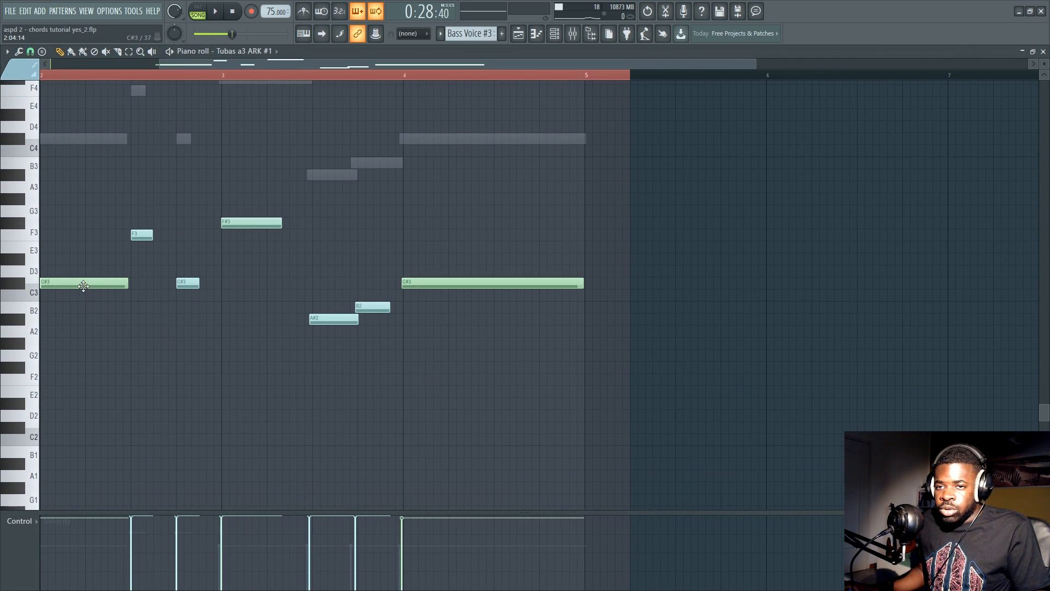
{"action": "key", "text": "F6"}
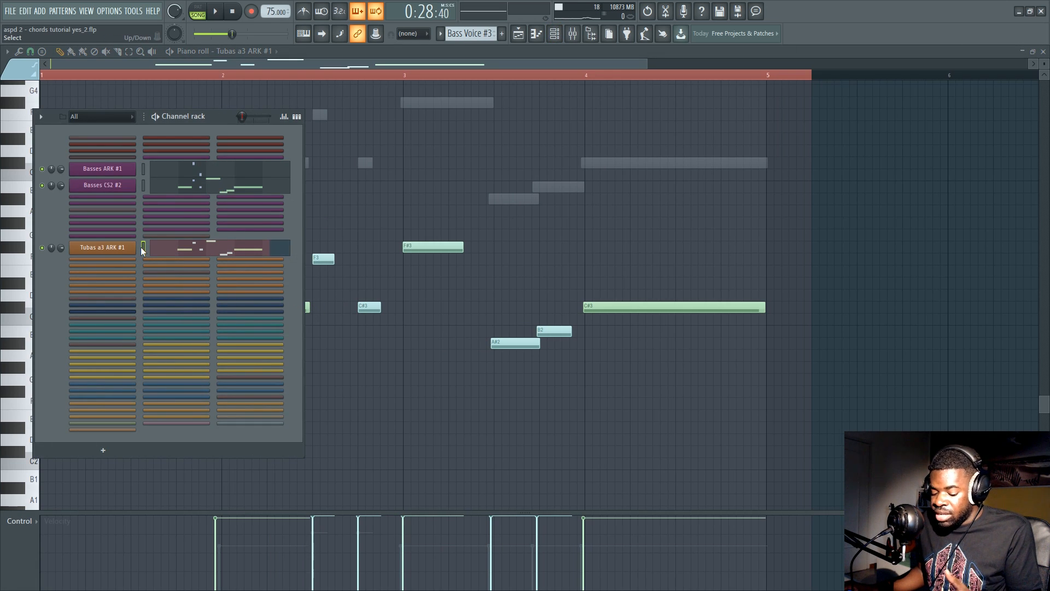
{"action": "left_click", "coordinate": [172, 256]}
{"action": "scroll", "coordinate": [94, 364], "scroll_direction": "down", "scroll_amount": 5}
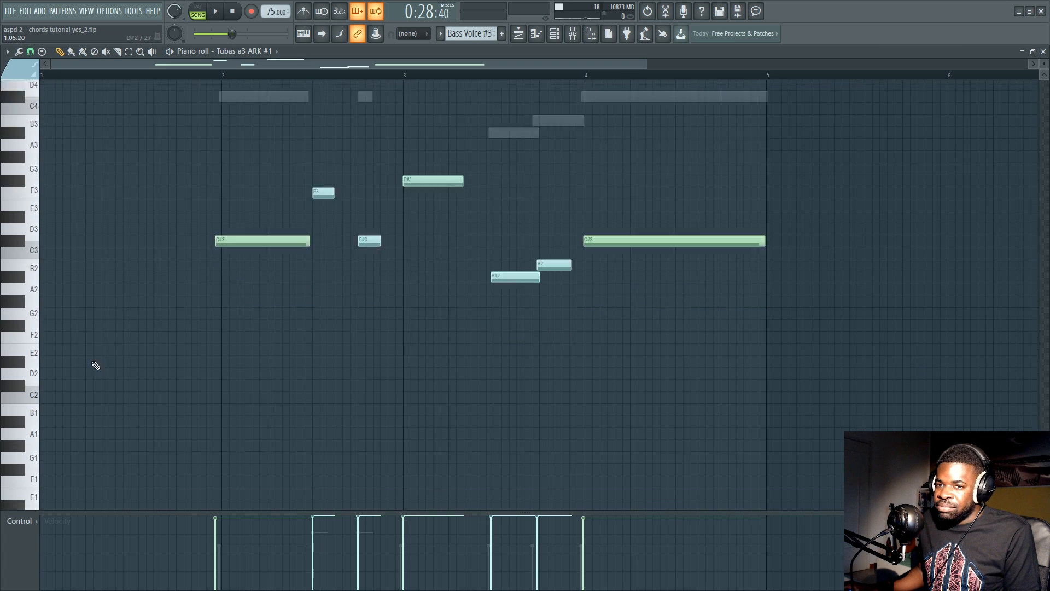
Unzip all channels in the channel rack with the Piano Bright GNT #1 channel selected
{"action": "key", "text": "F6"}
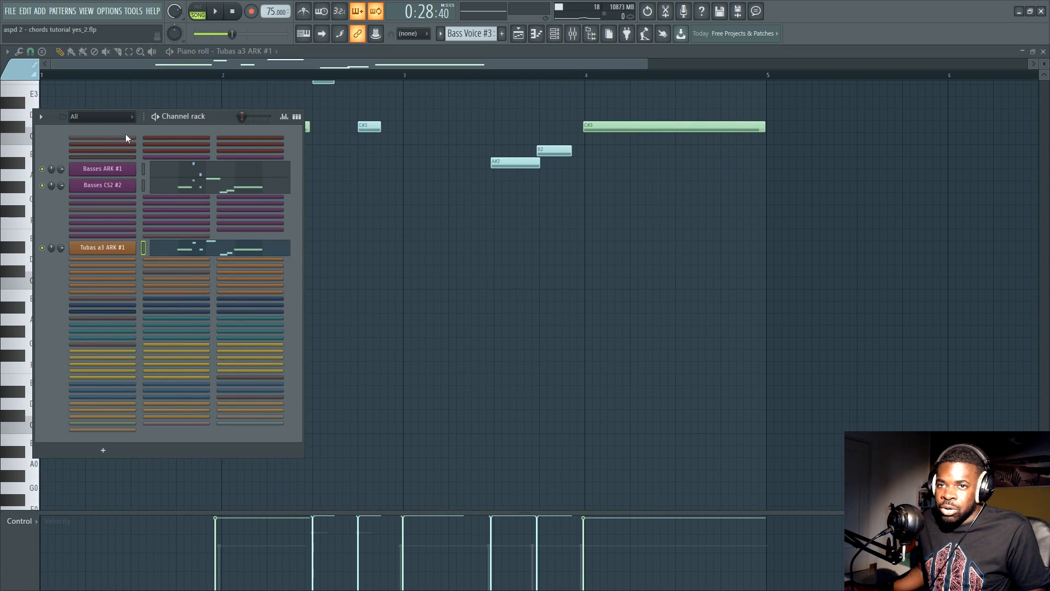
{"action": "left_click", "coordinate": [133, 149]}
{"action": "left_click", "coordinate": [145, 138]}
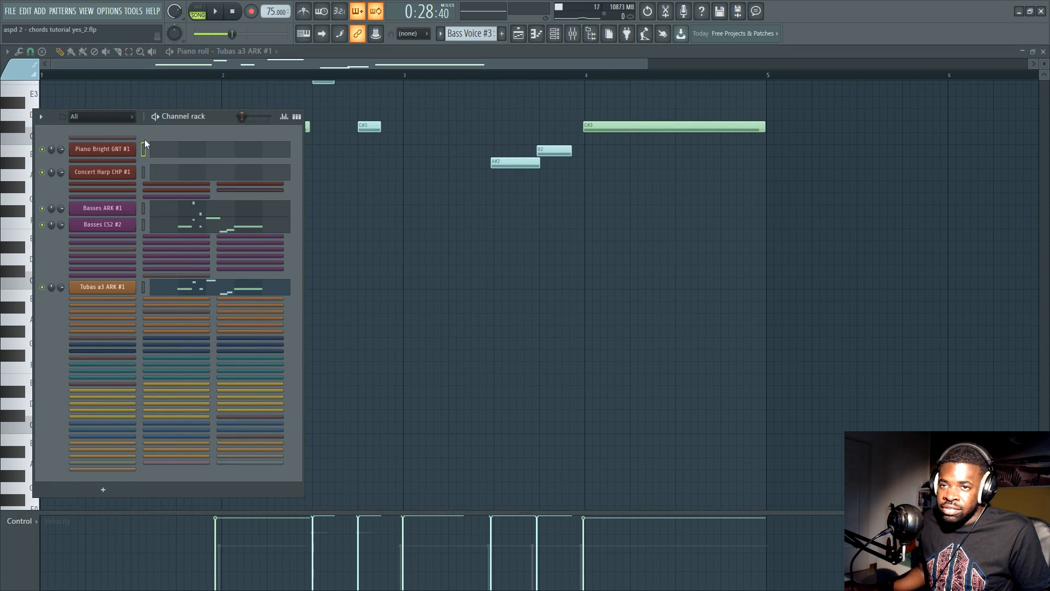
{"action": "key", "text": "alt+u"}
Load the SPAN analyzer into the second effect slot of the Piano 1 mixer track and move its window aside
{"action": "key", "text": "F9"}
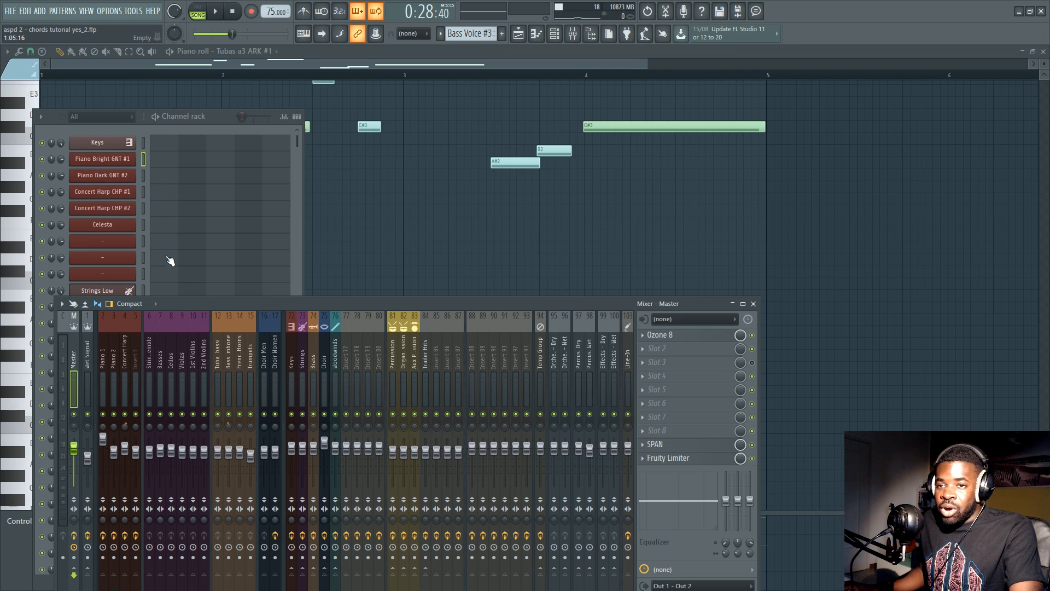
{"action": "left_click", "coordinate": [292, 361]}
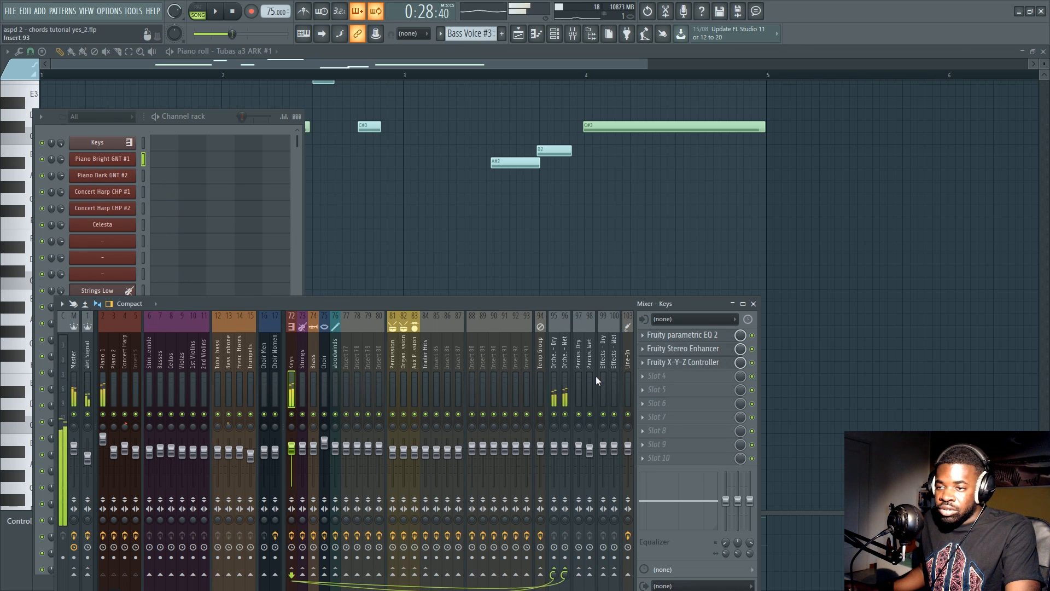
{"action": "left_click", "coordinate": [103, 358]}
{"action": "left_click", "coordinate": [691, 351]}
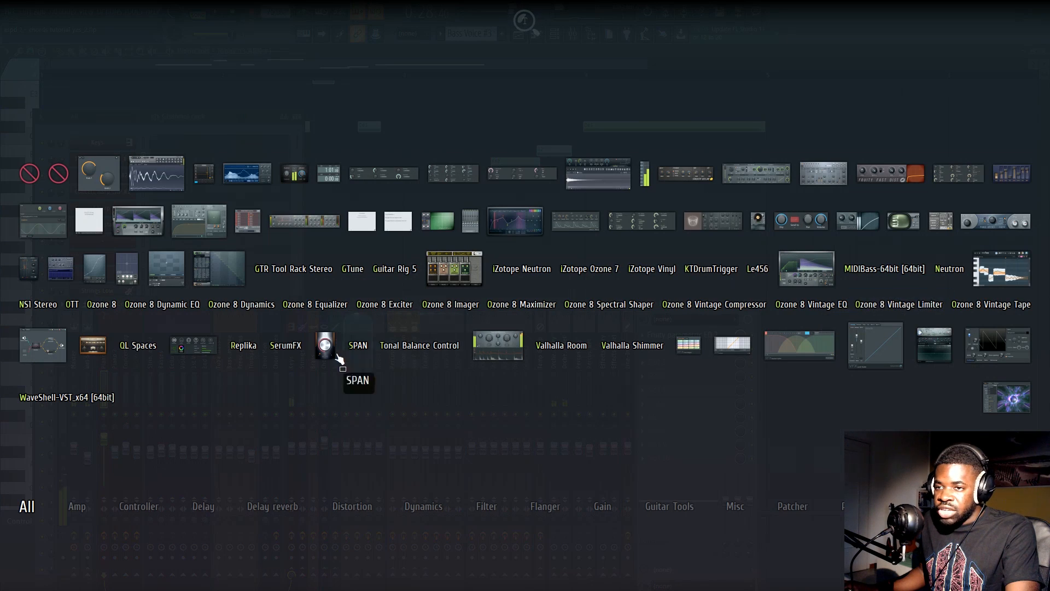
{"action": "left_click", "coordinate": [362, 340]}
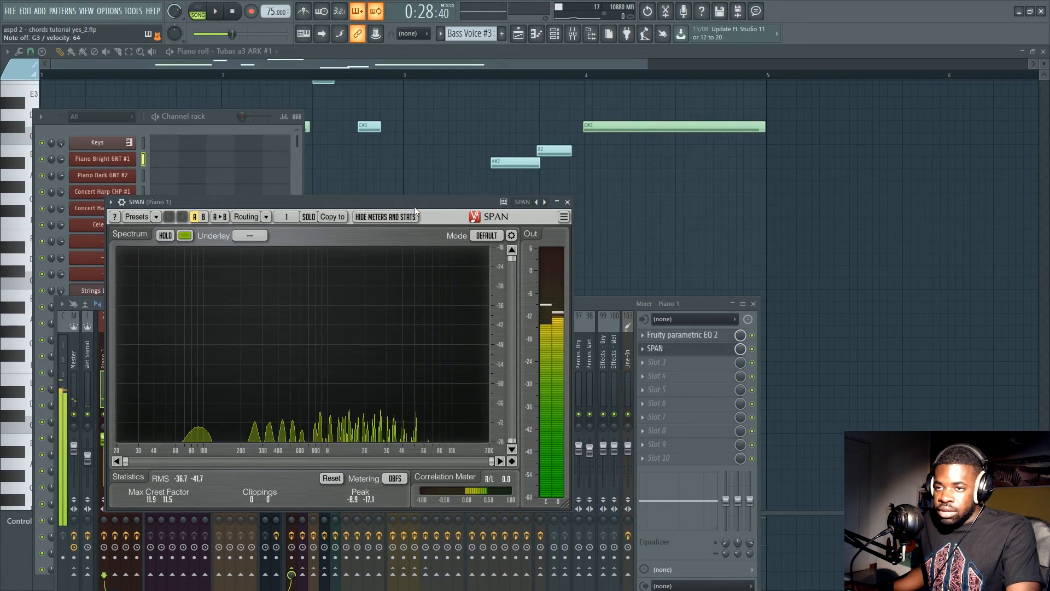
{"action": "left_click_drag", "start_coordinate": [414, 206], "coordinate": [307, 103]}
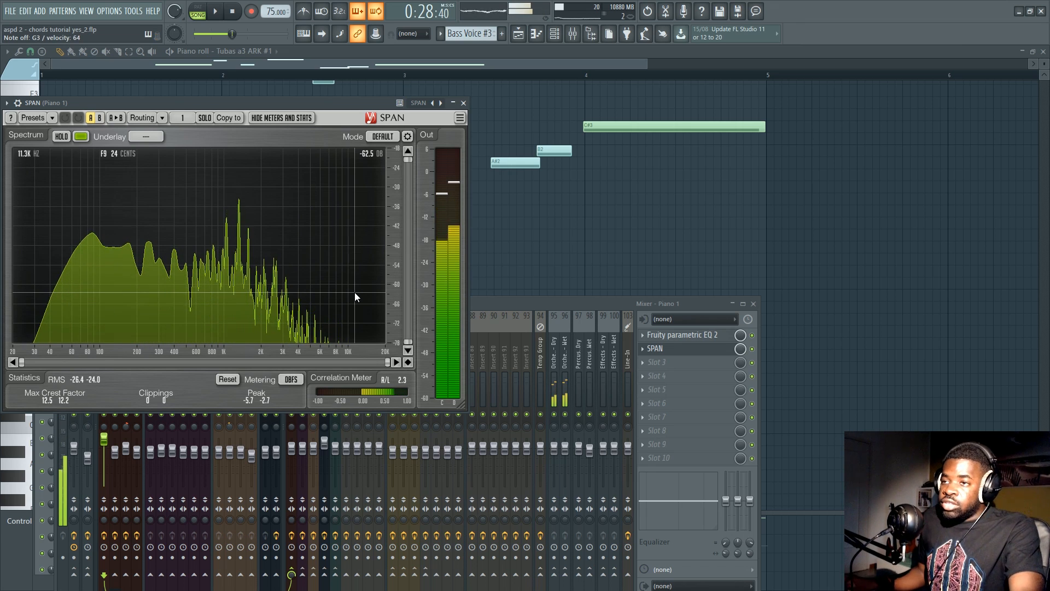
Return to the piano roll and compare the Tubas a3 ARK #1 notes with the ghost notes an octave above
{"action": "left_click", "coordinate": [641, 232]}
{"action": "scroll", "coordinate": [388, 87], "scroll_direction": "down", "scroll_amount": 5}
{"action": "scroll", "coordinate": [130, 176], "scroll_direction": "up", "scroll_amount": 7}
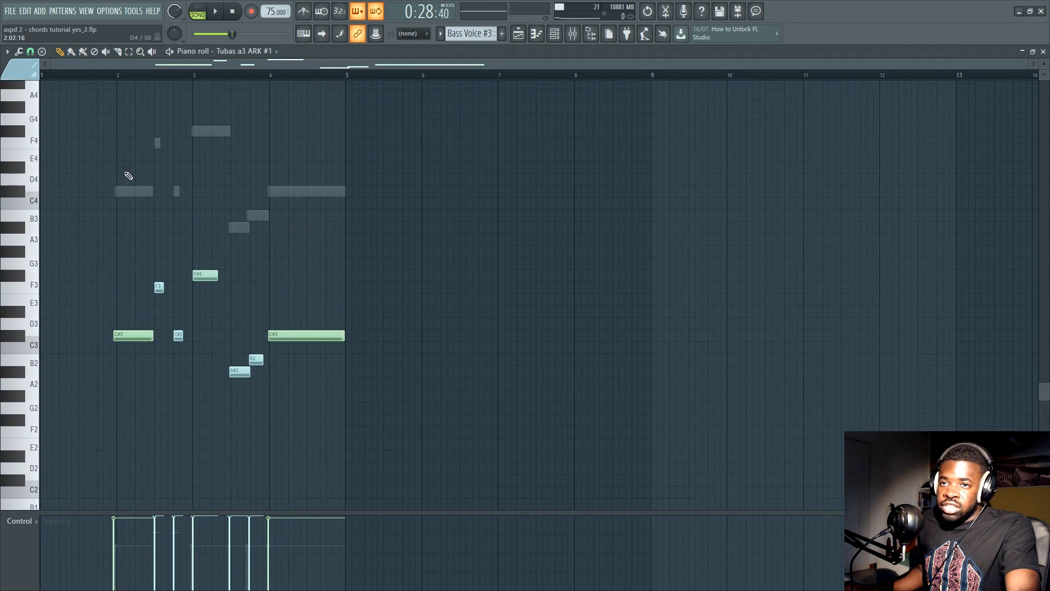
{"action": "scroll", "coordinate": [116, 192], "scroll_direction": "down", "scroll_amount": 1}
Reopen the Bass Voice #3 clip, examine its Basses CS2 #2 notes without a time selection, and return to the playlist
{"action": "key", "text": "F5"}
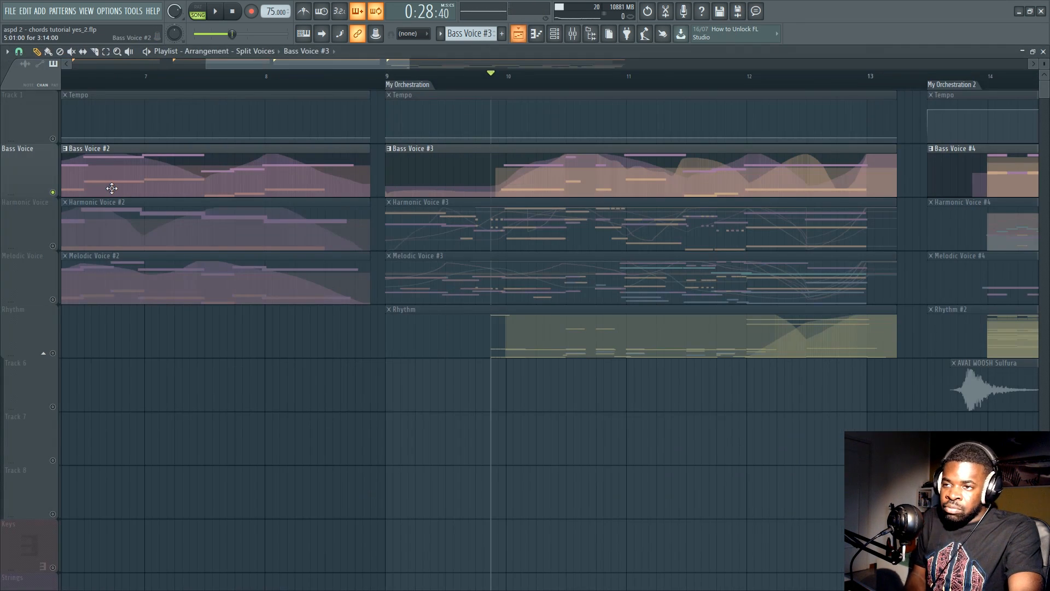
{"action": "double_click", "coordinate": [515, 159]}
{"action": "scroll", "coordinate": [284, 313], "scroll_direction": "left", "scroll_amount": 2}
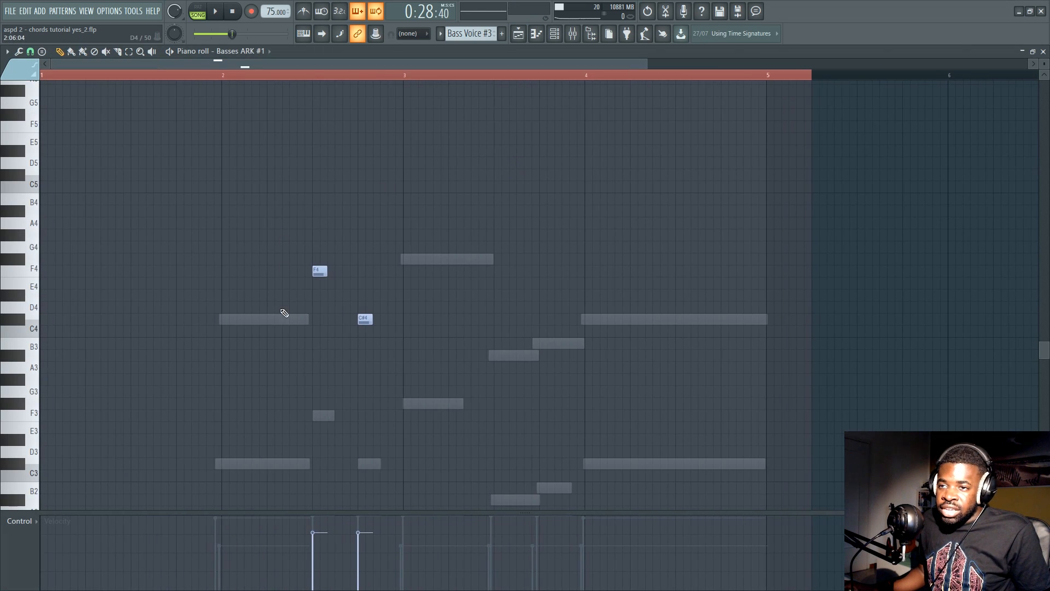
{"action": "right_click", "coordinate": [221, 322]}
{"action": "scroll", "coordinate": [229, 226], "scroll_direction": "down", "scroll_amount": 4}
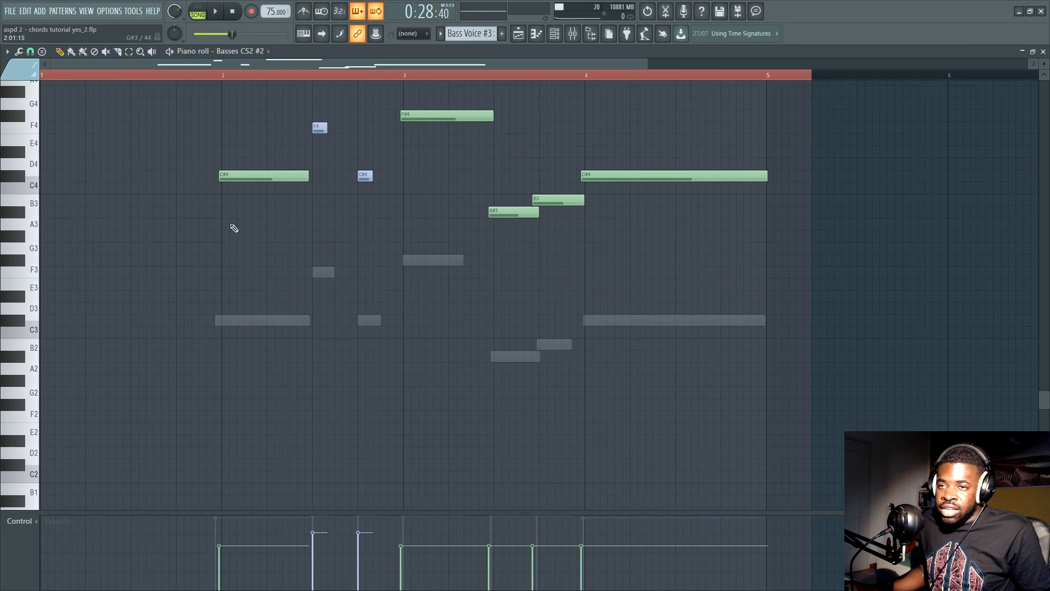
{"action": "left_click", "coordinate": [207, 78], "text": "ctrl"}
{"action": "scroll", "coordinate": [211, 81], "scroll_direction": "up", "scroll_amount": 2}
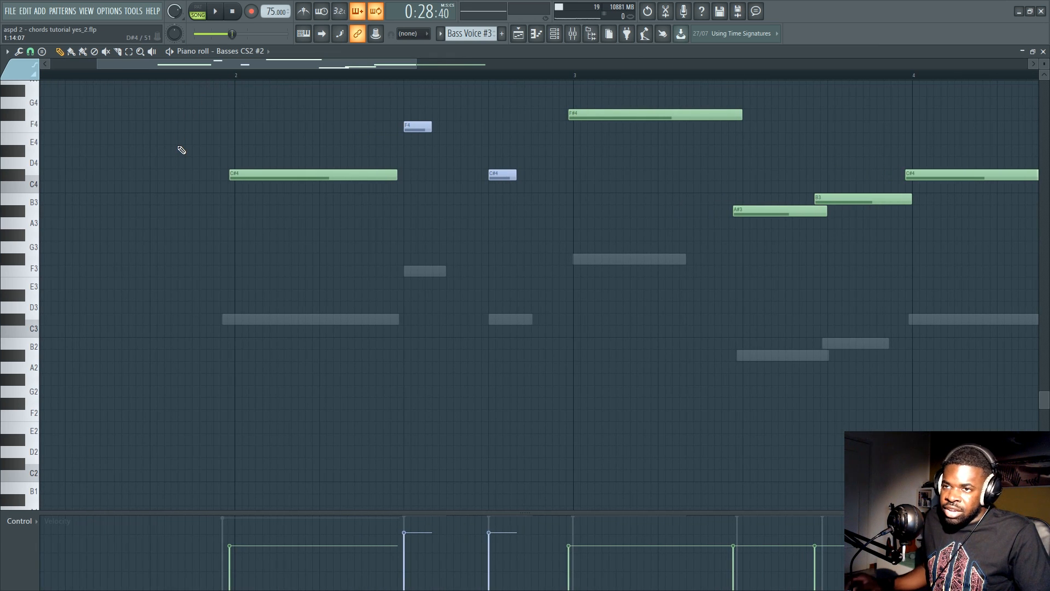
{"action": "scroll", "coordinate": [222, 88], "scroll_direction": "down", "scroll_amount": 2}
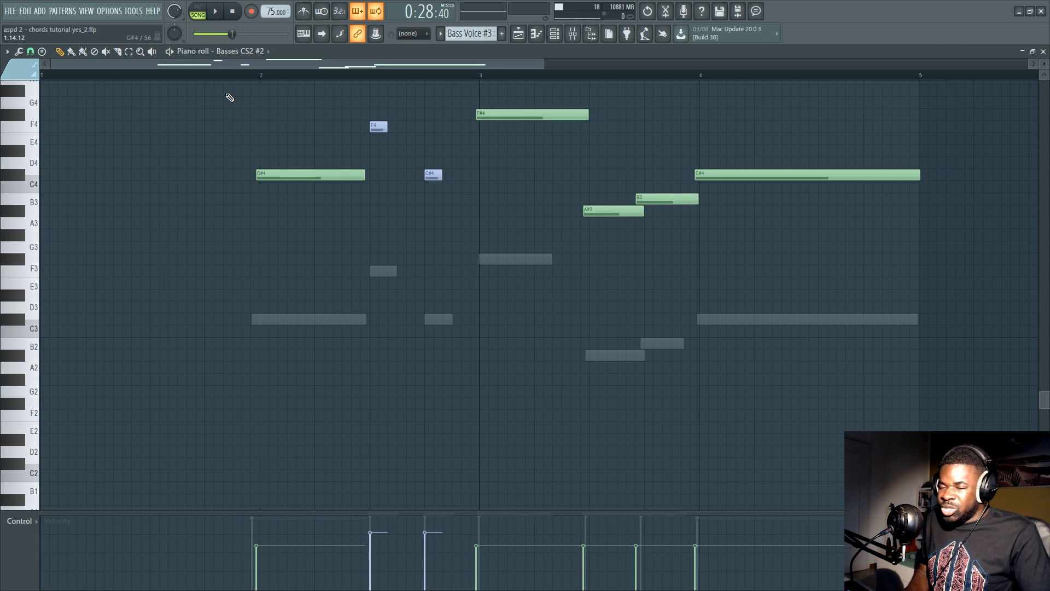
{"action": "key", "text": "F5"}
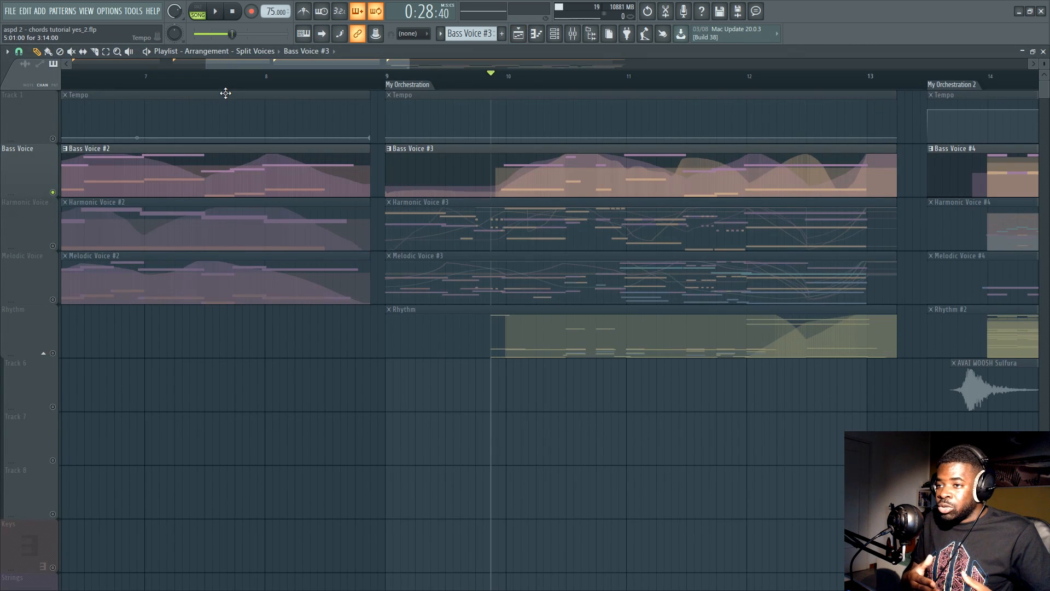
Open the Bass Voice #3 clip and compare the Tubas a3 ARK #1 notes with the Basses CS2 #2 ghost notes
{"action": "double_click", "coordinate": [483, 147]}
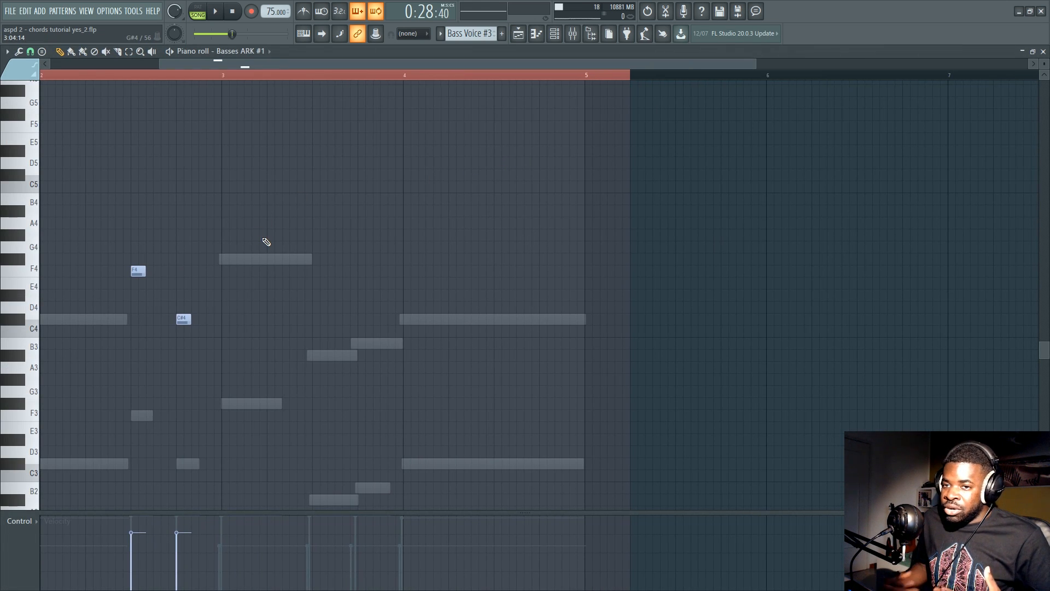
{"action": "scroll", "coordinate": [251, 237], "scroll_direction": "down", "scroll_amount": 1}
{"action": "scroll", "coordinate": [129, 271], "scroll_direction": "up", "scroll_amount": 1}
{"action": "scroll", "coordinate": [129, 270], "scroll_direction": "left", "scroll_amount": 1}
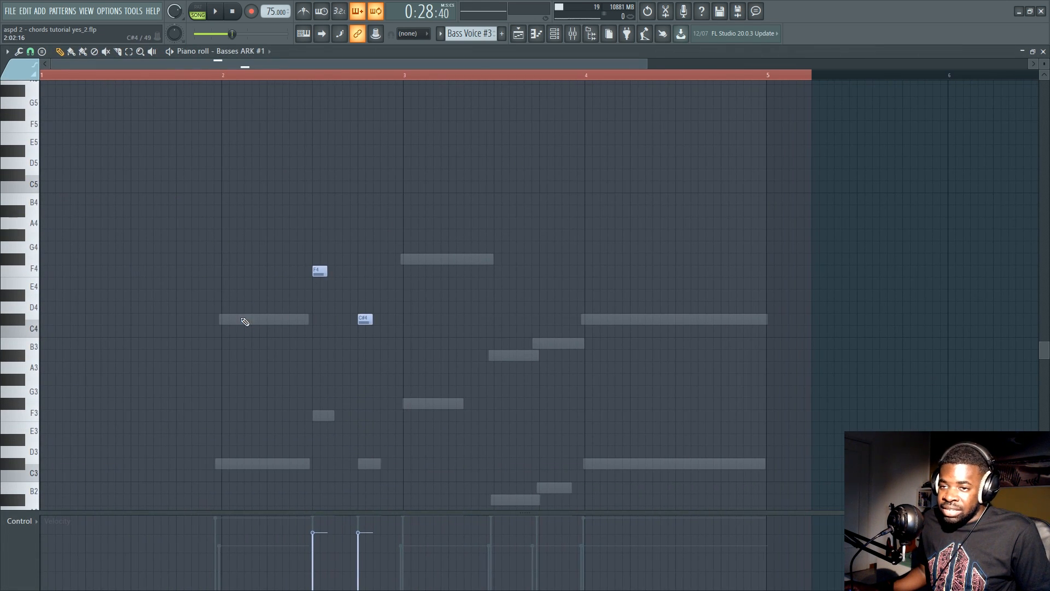
{"action": "right_click", "coordinate": [242, 318]}
{"action": "right_click", "coordinate": [242, 319]}
{"action": "scroll", "coordinate": [205, 238], "scroll_direction": "down", "scroll_amount": 3}
{"action": "right_click", "coordinate": [246, 252]}
{"action": "right_click", "coordinate": [246, 252]}
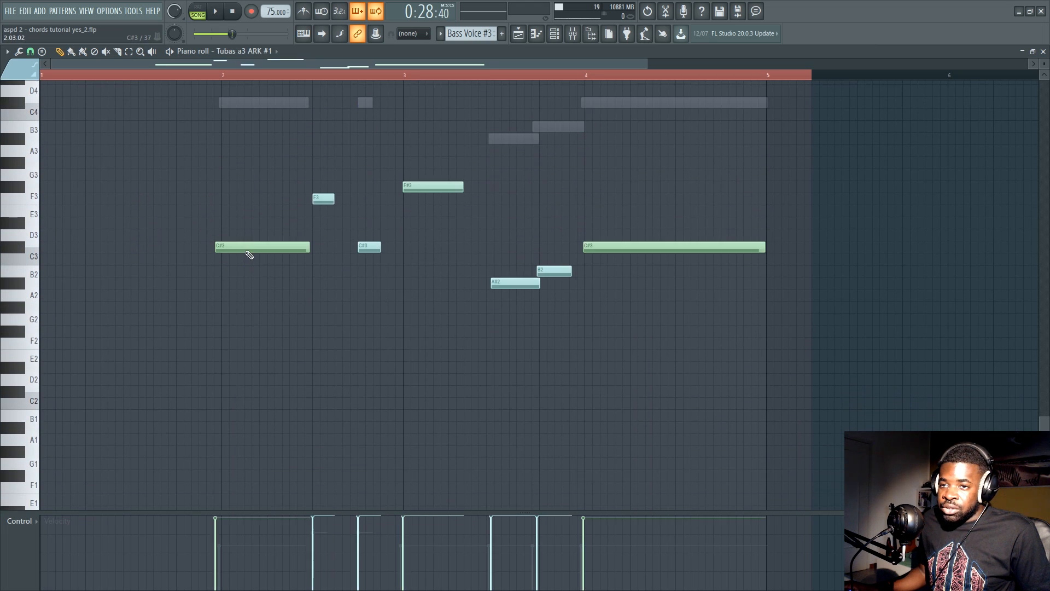
{"action": "scroll", "coordinate": [249, 273], "scroll_direction": "up", "scroll_amount": 2}
{"action": "scroll", "coordinate": [216, 77], "scroll_direction": "up", "scroll_amount": 2}
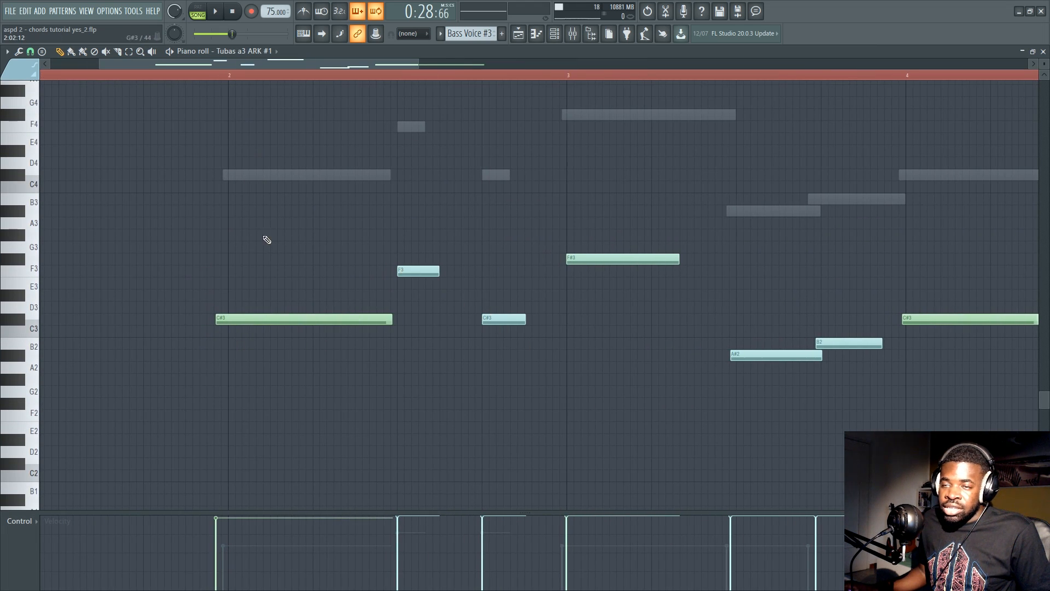
Try raising the first Tubas a3 ARK #1 note to G#3 against the Basses CS2 #2 notes, and undo the move
{"action": "left_click_drag", "start_coordinate": [211, 171], "coordinate": [541, 418]}
{"action": "right_click", "coordinate": [293, 221]}
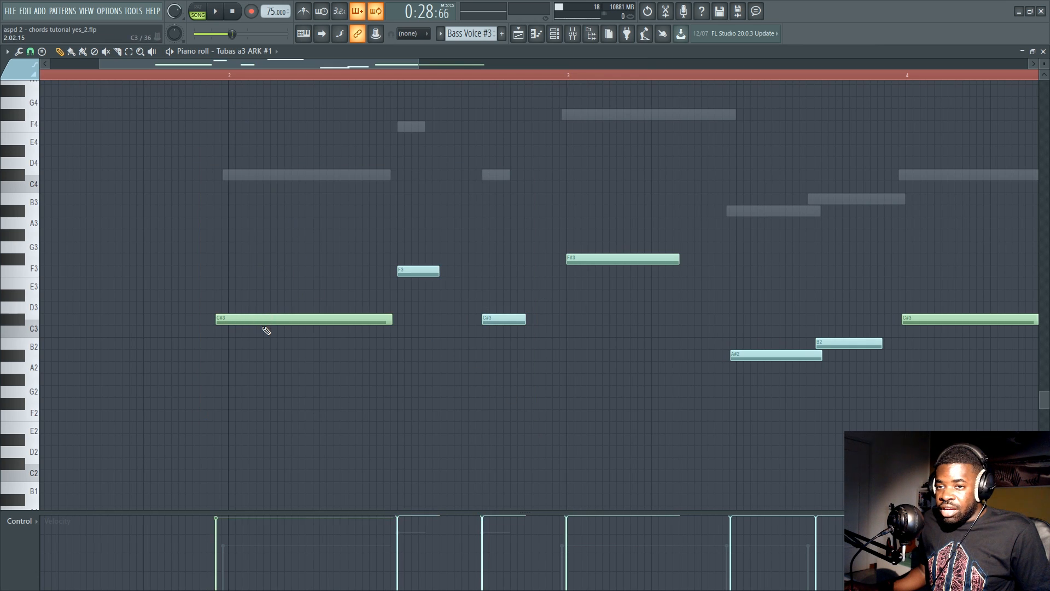
{"action": "left_click_drag", "start_coordinate": [263, 319], "coordinate": [258, 235]}
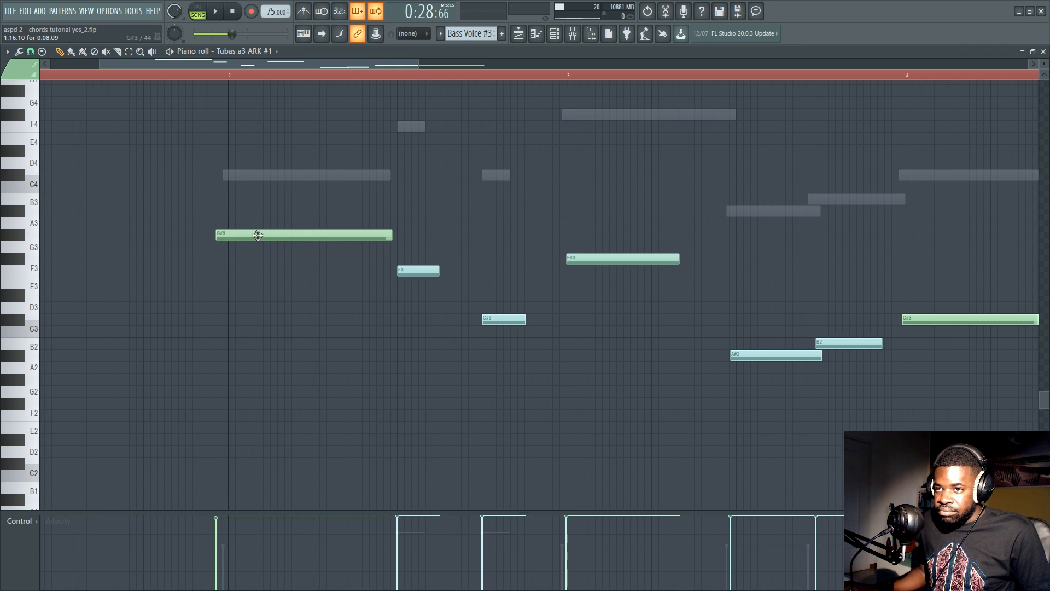
{"action": "double_click", "coordinate": [271, 176]}
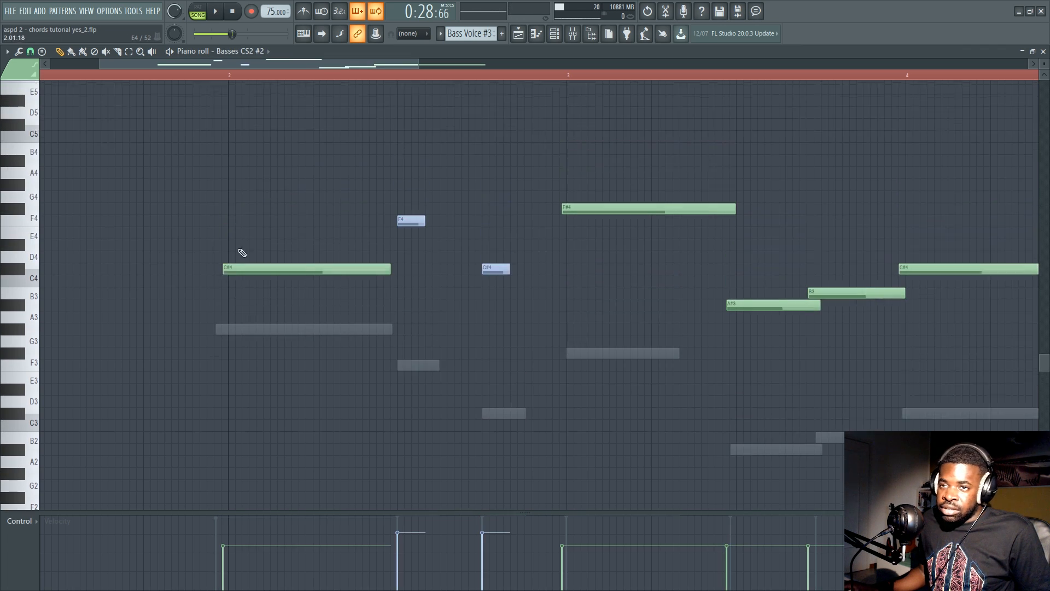
{"action": "key", "text": "ctrl+z"}
{"action": "double_click", "coordinate": [252, 359]}
{"action": "left_click_drag", "start_coordinate": [246, 353], "coordinate": [246, 340]}
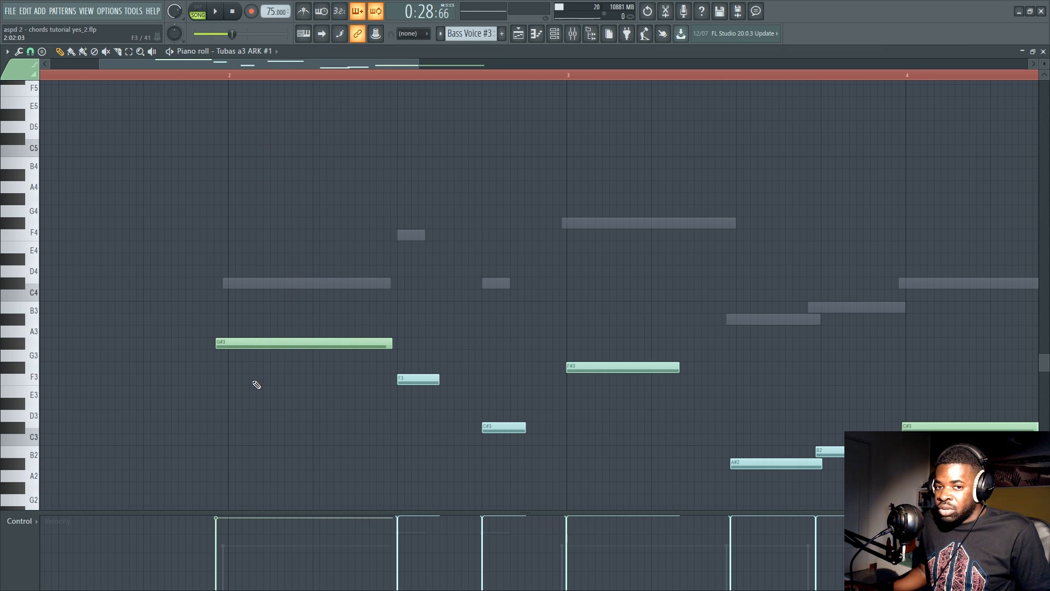
{"action": "key", "text": "ctrl+alt+z"}
{"action": "key", "text": "ctrl+alt+z"}
Clear the time selection in the Tubas a3 ARK #1 piano roll, review the octave spacing, and return to the playlist
{"action": "right_click", "coordinate": [235, 356], "text": "ctrl"}
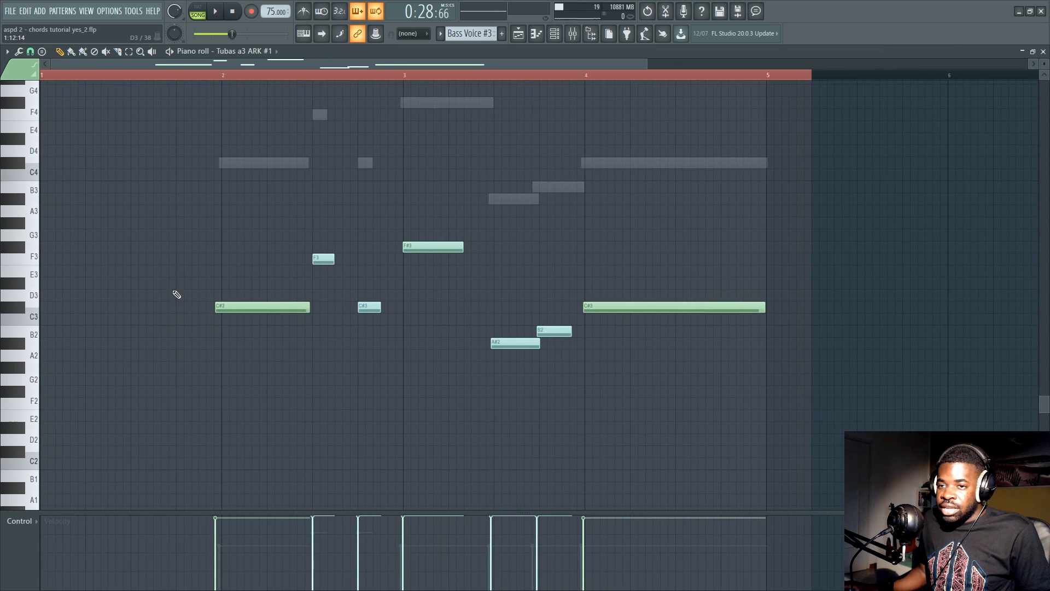
{"action": "right_click", "coordinate": [177, 295], "text": "ctrl"}
{"action": "scroll", "coordinate": [206, 264], "scroll_direction": "down", "scroll_amount": 2}
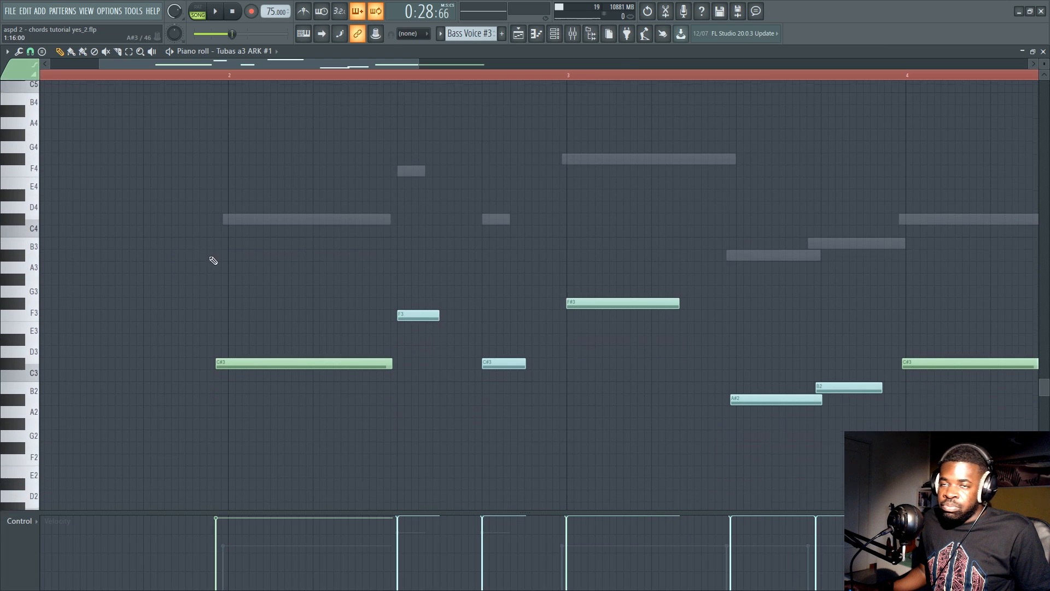
{"action": "scroll", "coordinate": [235, 70], "scroll_direction": "down", "scroll_amount": 2}
{"action": "left_click", "coordinate": [241, 74], "text": "ctrl"}
{"action": "scroll", "coordinate": [240, 75], "scroll_direction": "down", "scroll_amount": 2}
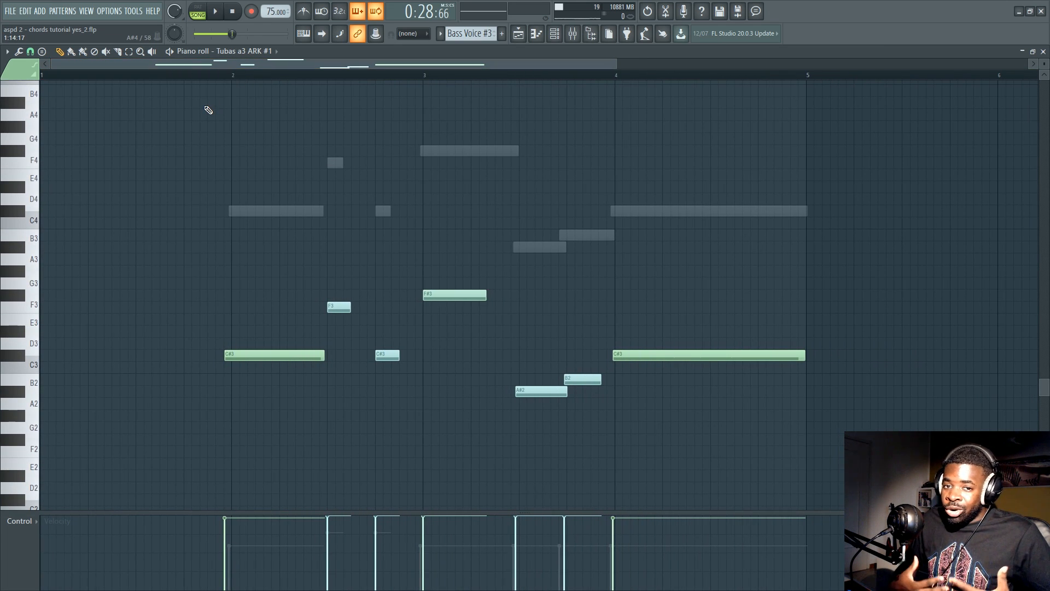
{"action": "key", "text": "F5"}
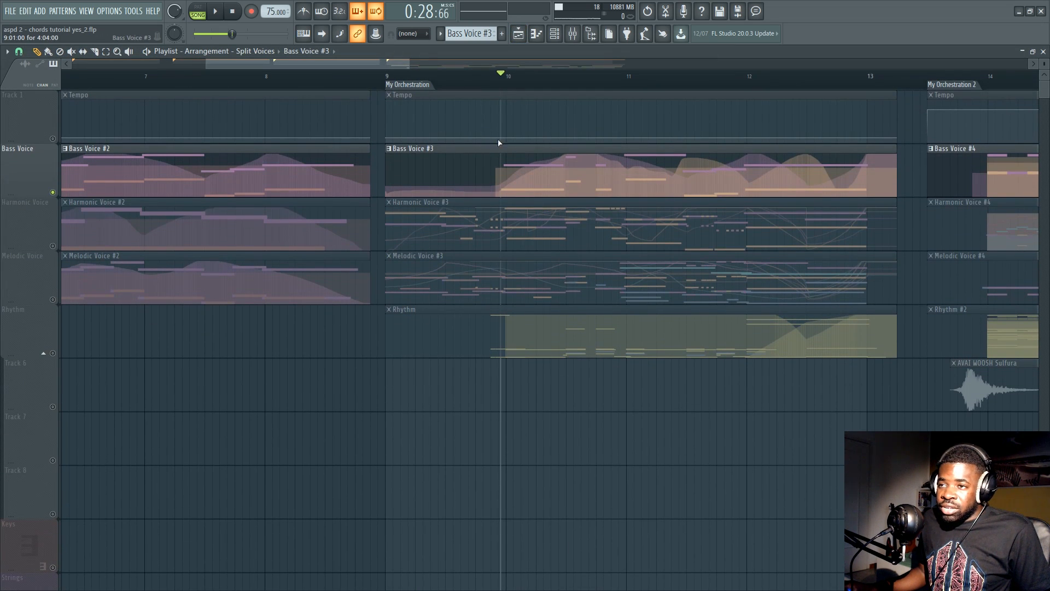
Solo the Harmonic Voice track and open its Harmonic Voice #3 clip in the piano roll
{"action": "left_click_drag", "start_coordinate": [341, 62], "coordinate": [384, 84]}
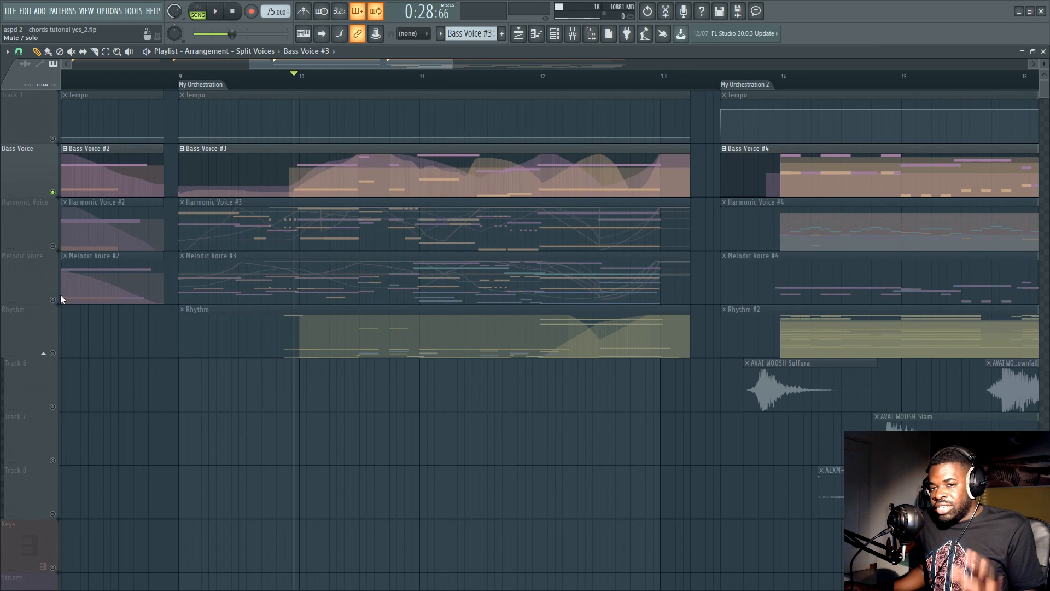
{"action": "right_click", "coordinate": [53, 246]}
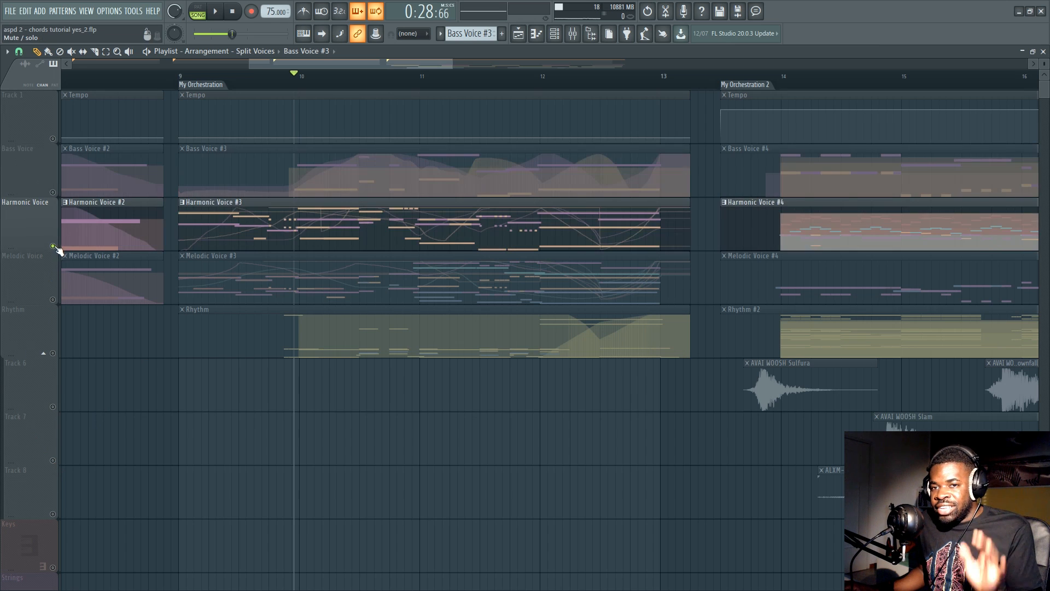
{"action": "double_click", "coordinate": [236, 201]}
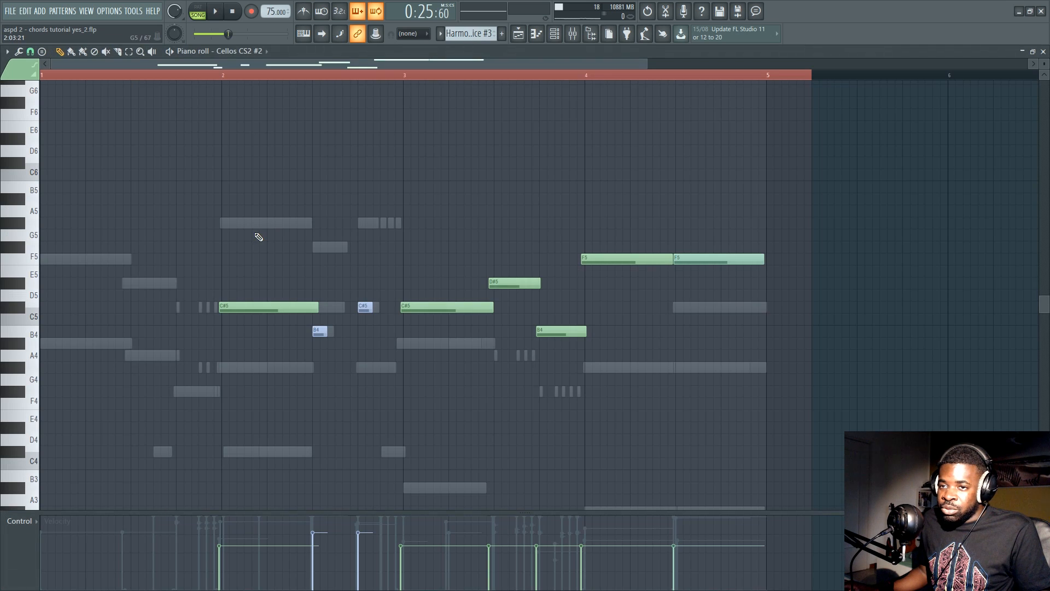
{"action": "scroll", "coordinate": [158, 273], "scroll_direction": "down", "scroll_amount": 4}
Solo the Cellos CS2 #2 channel of Harmonic Voice #3 and play its notes in the piano roll from around bar 2
{"action": "key", "text": "F6"}
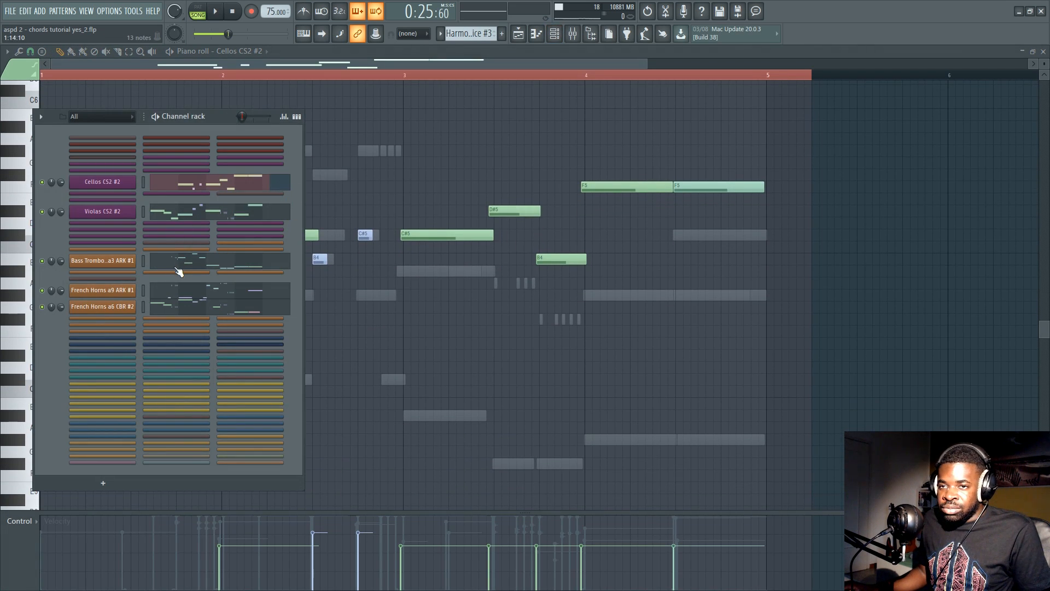
{"action": "right_click", "coordinate": [42, 183]}
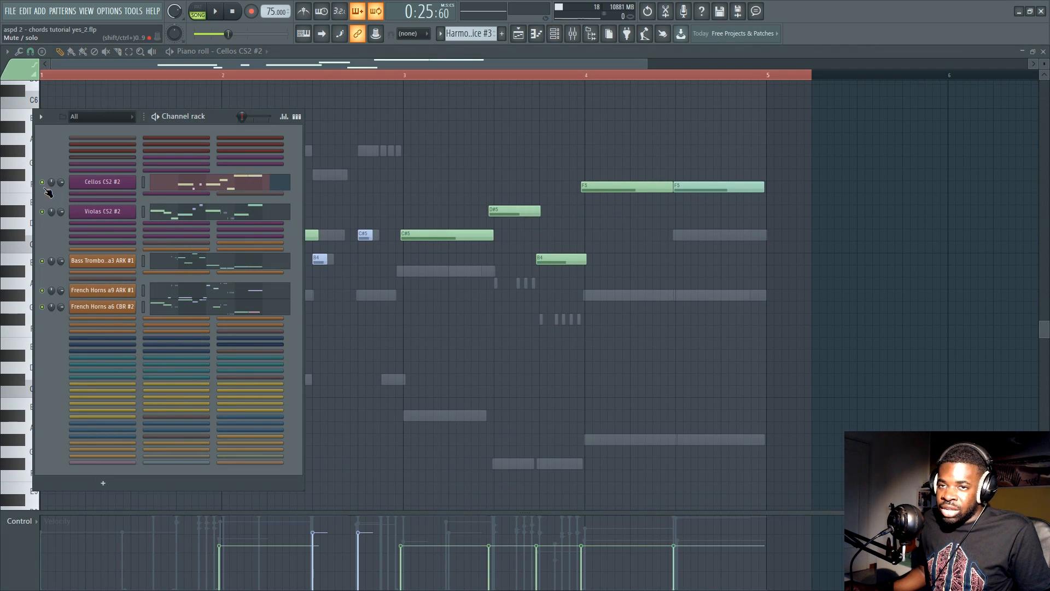
{"action": "left_click", "coordinate": [217, 185]}
{"action": "left_click", "coordinate": [219, 188]}
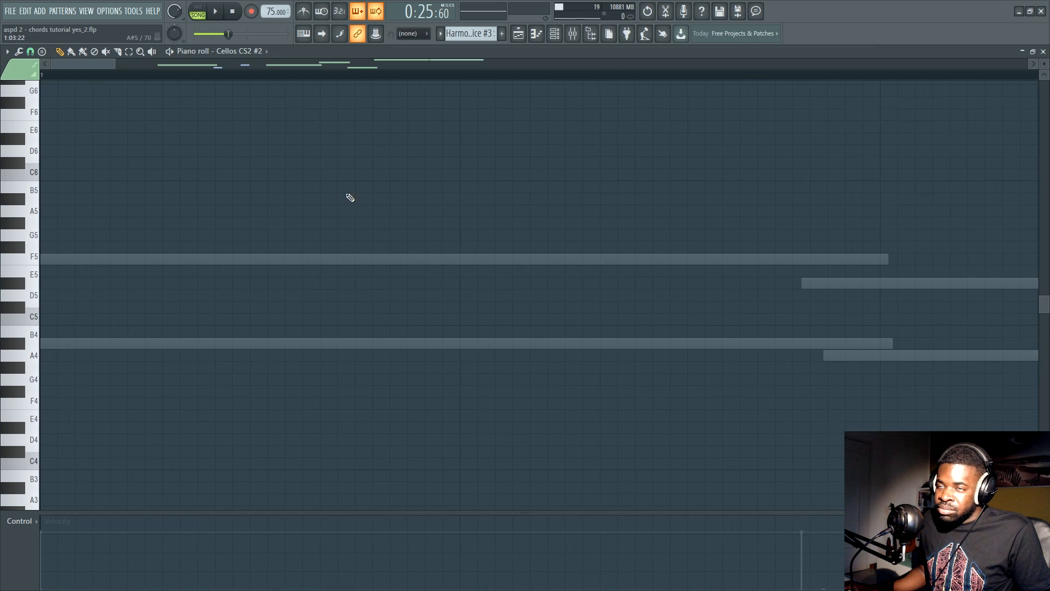
{"action": "scroll", "coordinate": [214, 80], "scroll_direction": "up", "scroll_amount": 1}
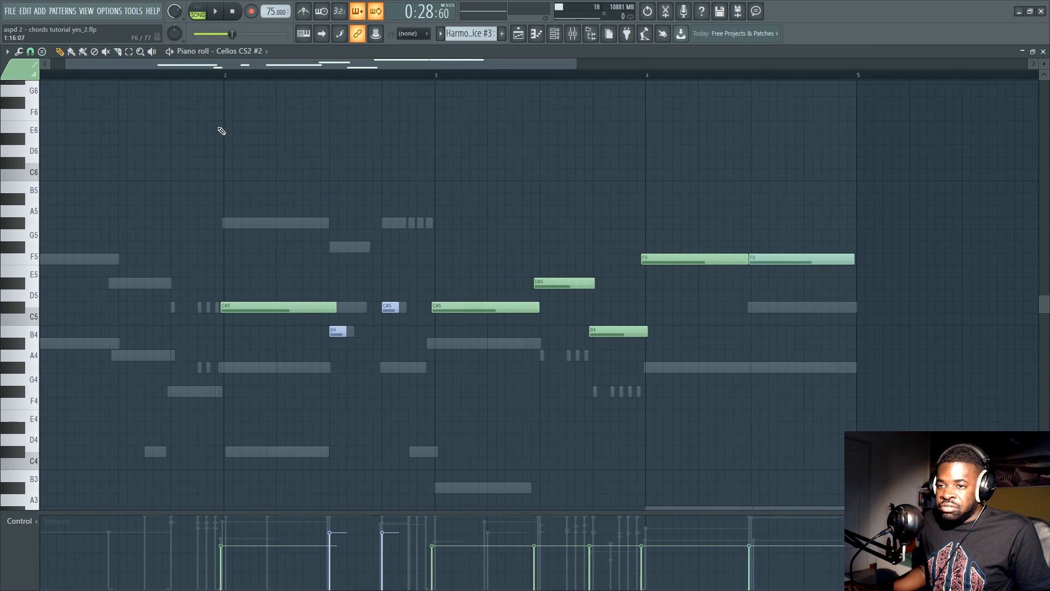
{"action": "key", "text": "space"}
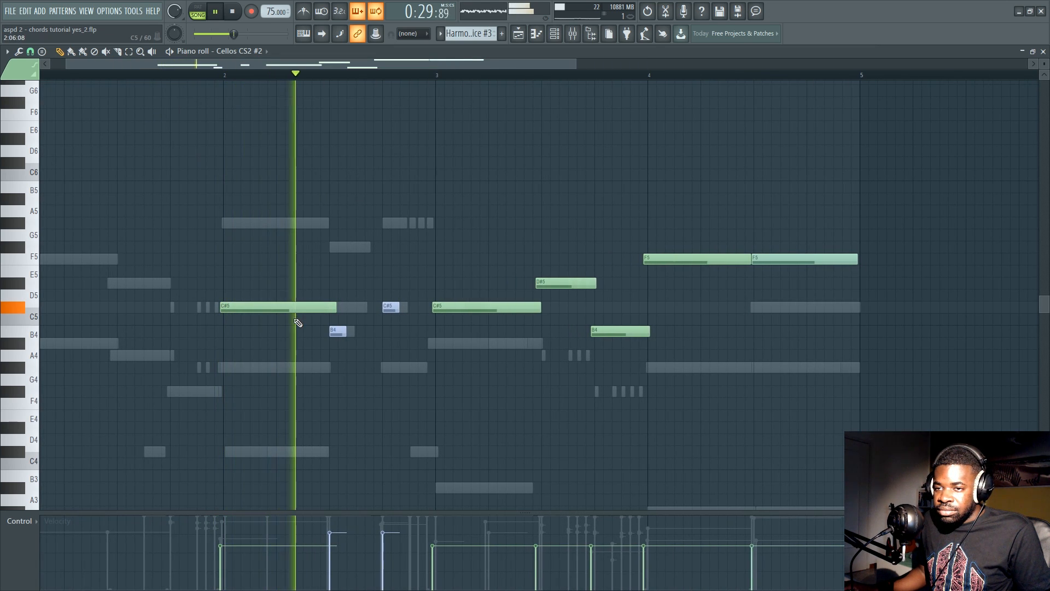
{"action": "key", "text": "space"}
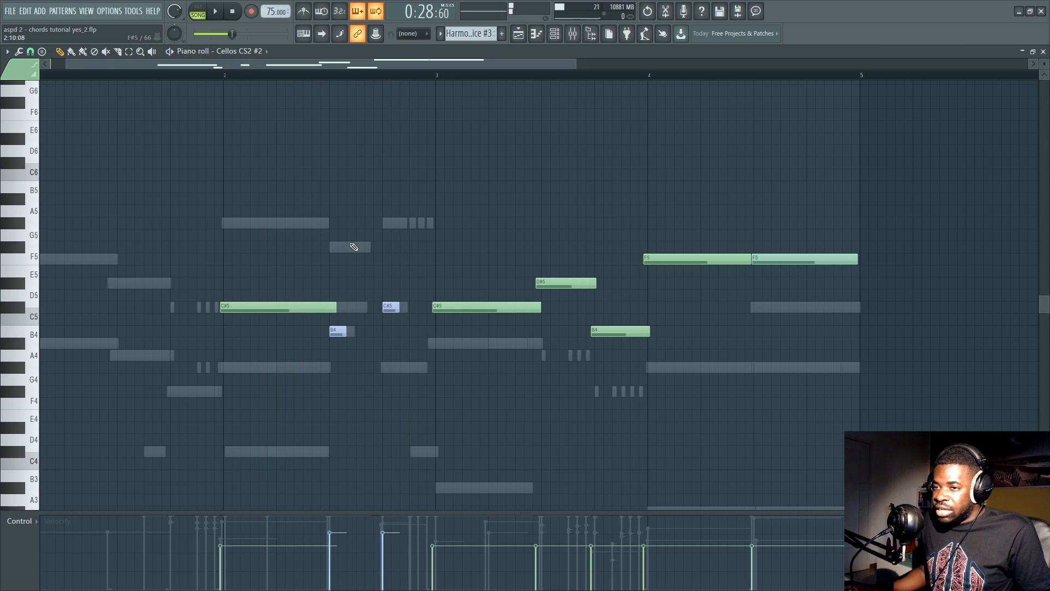
Unmute the Bass Voice track in the playlist, start playback, and reopen the Harmonic Voice #3 clip
{"action": "key", "text": "F5"}
{"action": "left_click", "coordinate": [53, 192]}
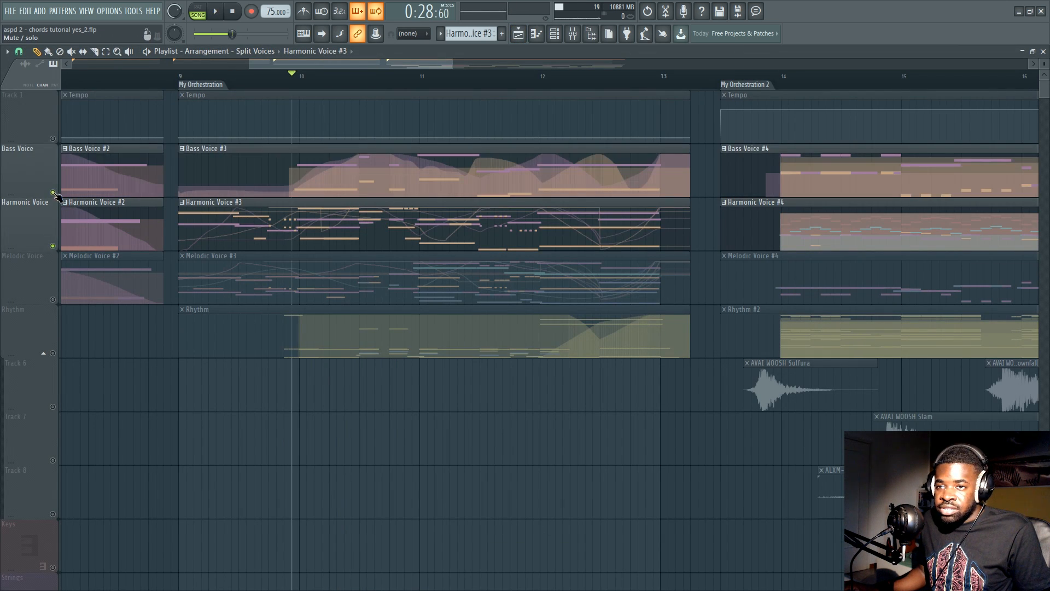
{"action": "key", "text": "space"}
{"action": "double_click", "coordinate": [294, 228]}
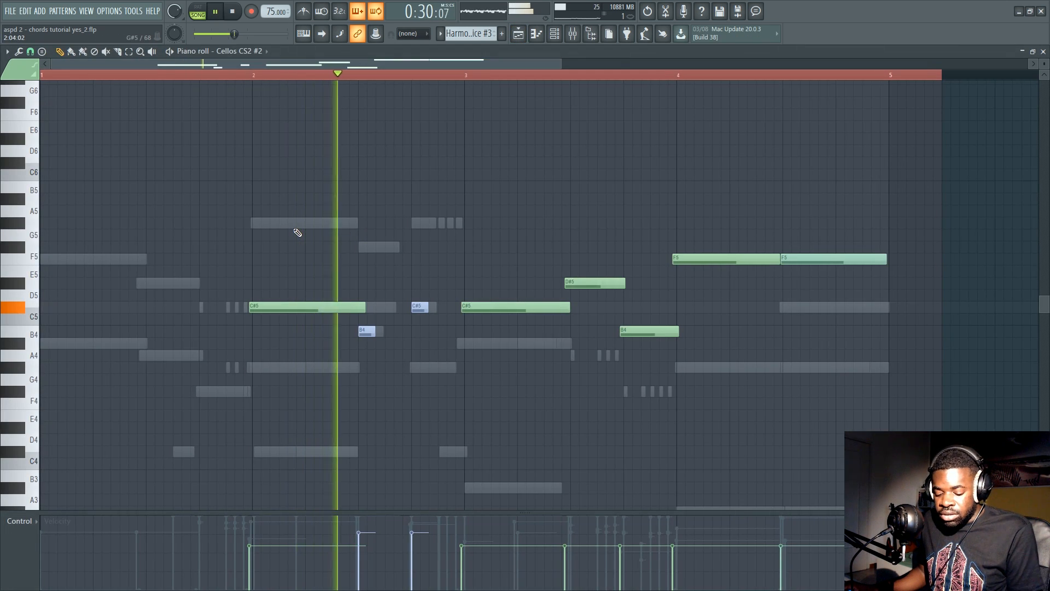
Open the Bass Voice #3 clip and unmute its Basses CS2 #2 and Tubas a3 ARK #1 channels in the channel rack
{"action": "key", "text": "F7"}
{"action": "double_click", "coordinate": [310, 182]}
{"action": "key", "text": "space"}
{"action": "key", "text": "F6"}
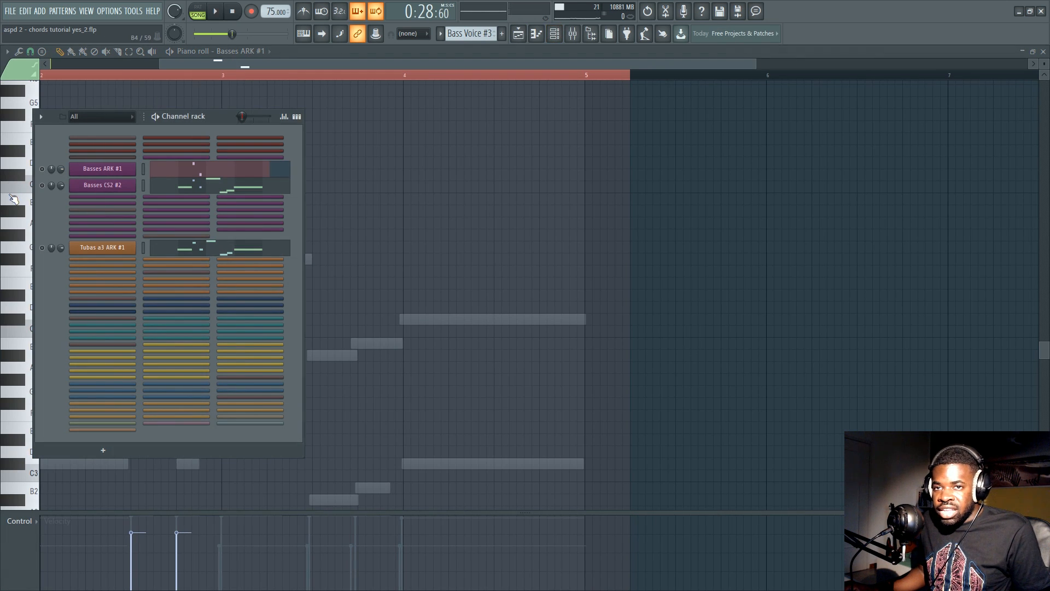
{"action": "key", "text": "space"}
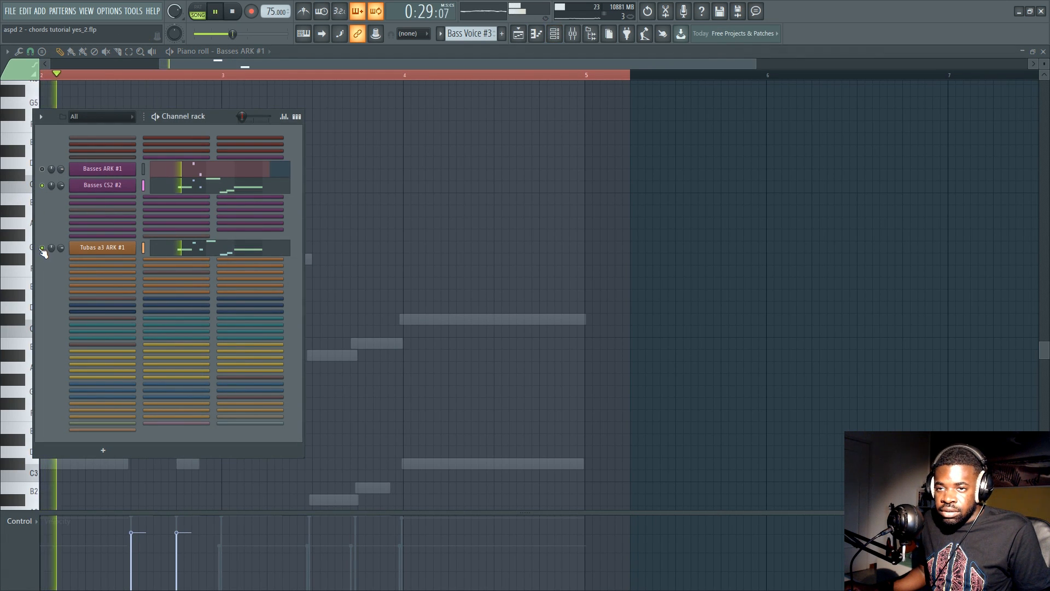
Reopen the Harmonic Voice #3 clip and listen to the Cellos CS2 #2 line together with the bass voice
{"action": "key", "text": "F5"}
{"action": "double_click", "coordinate": [351, 236]}
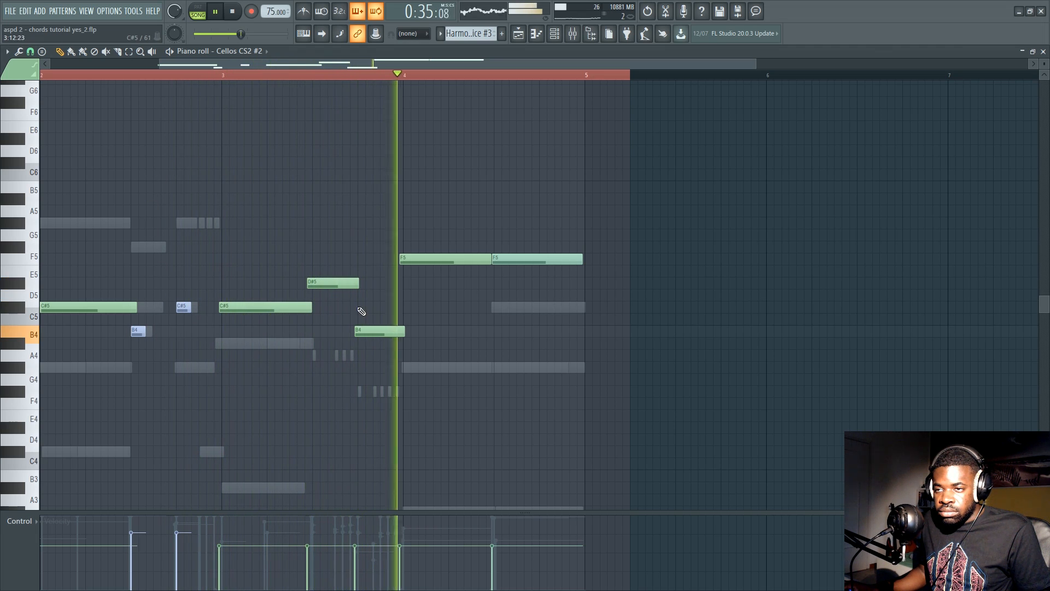
{"action": "key", "text": "space"}
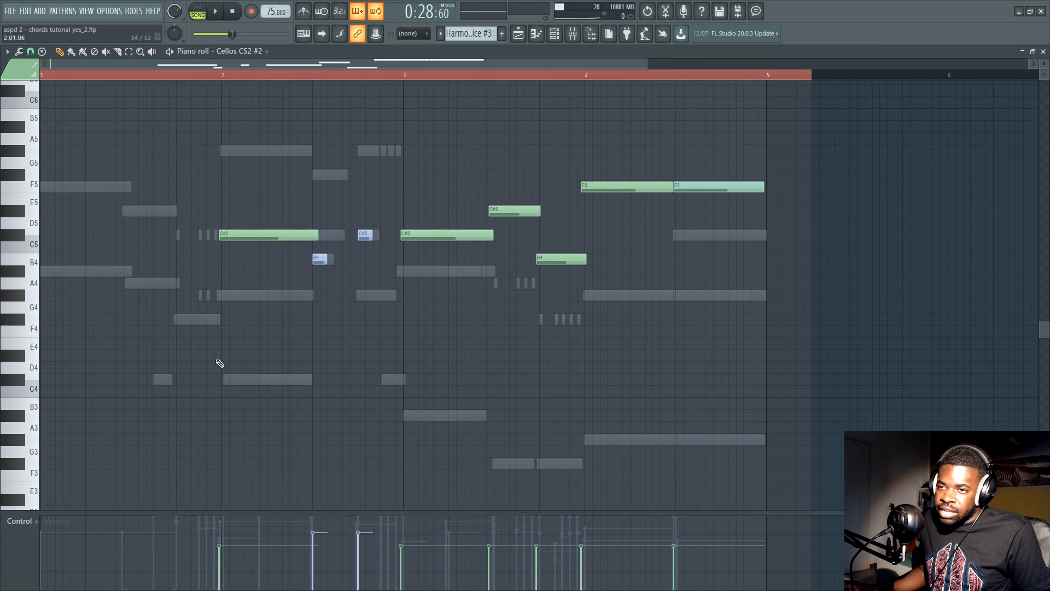
Enlarge the control lane under the Cellos CS2 #2 notes and show the Dynamics automation in it
{"action": "left_click_drag", "start_coordinate": [213, 512], "coordinate": [15, 352]}
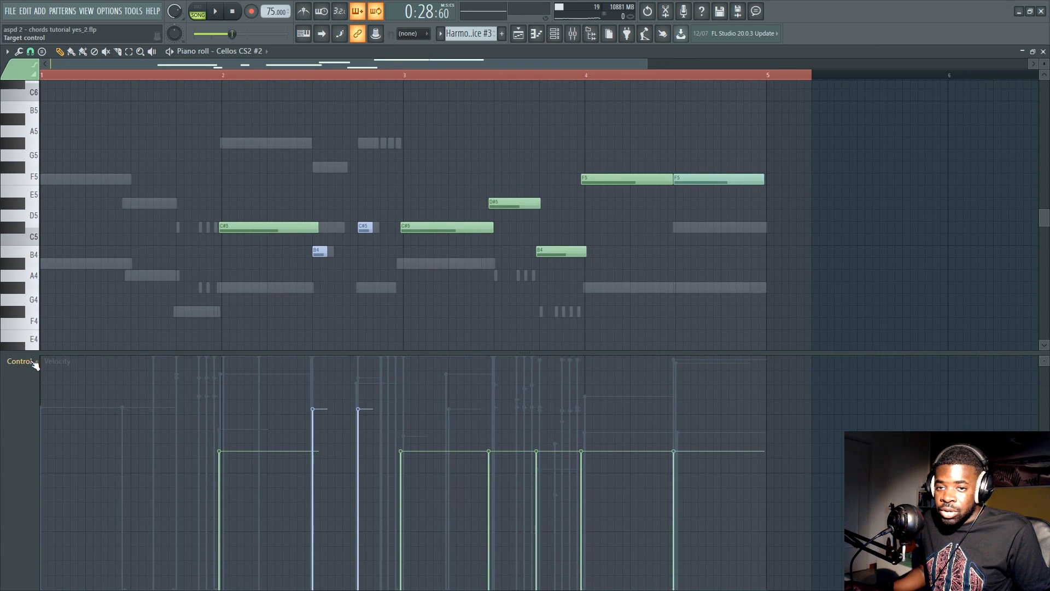
{"action": "left_click", "coordinate": [19, 361]}
{"action": "left_click", "coordinate": [170, 350]}
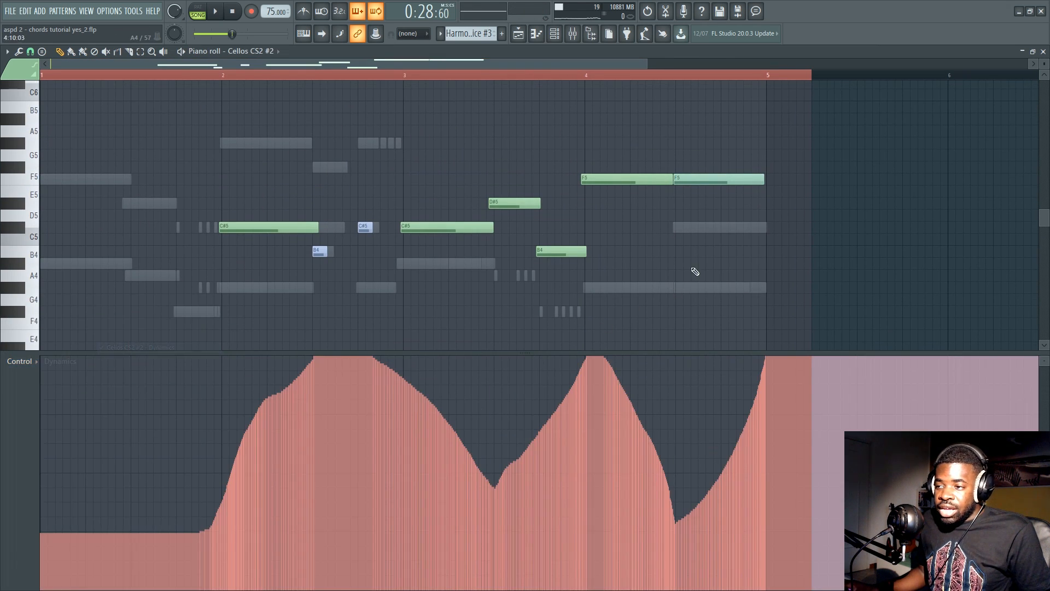
Clear the time selection and play the last Cellos CS2 #2 note, starting from the middle of bar 4
{"action": "left_click", "coordinate": [680, 77]}
{"action": "scroll", "coordinate": [750, 82], "scroll_direction": "up", "scroll_amount": 2}
{"action": "key", "text": "space"}
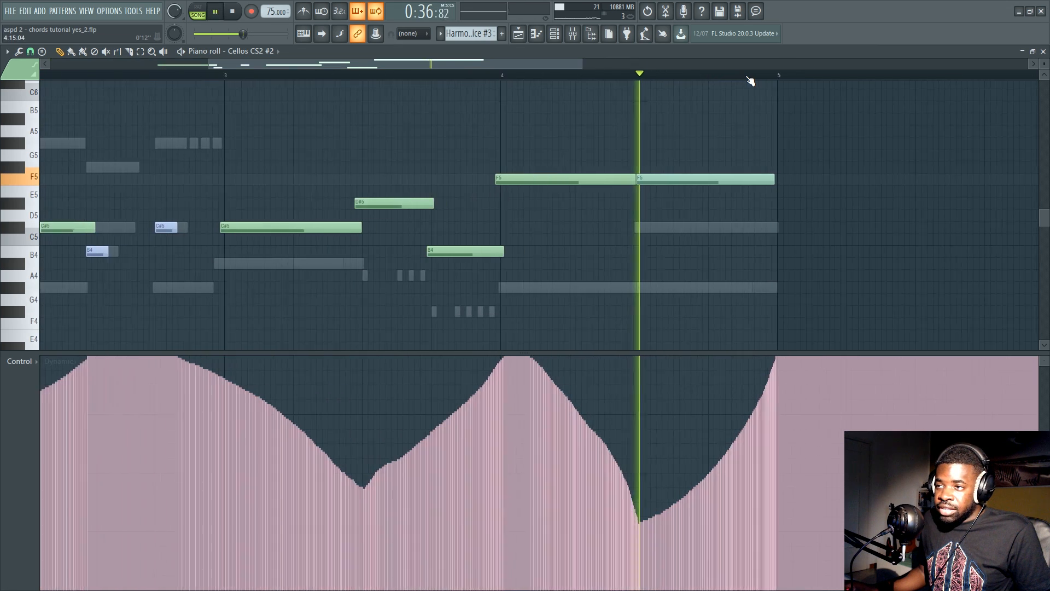
{"action": "key", "text": "space"}
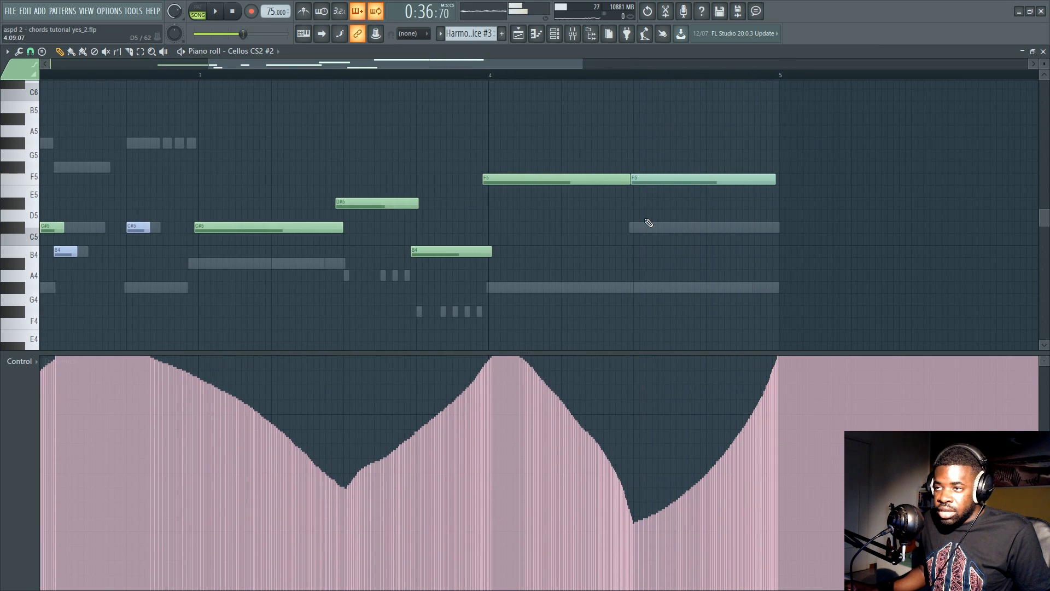
Highlight the final F5 note of Cellos CS2 #2, check its channel in the channel rack, and examine the dynamics curve beneath the phrase
{"action": "left_click_drag", "start_coordinate": [729, 136], "coordinate": [719, 267]}
{"action": "key", "text": "F6"}
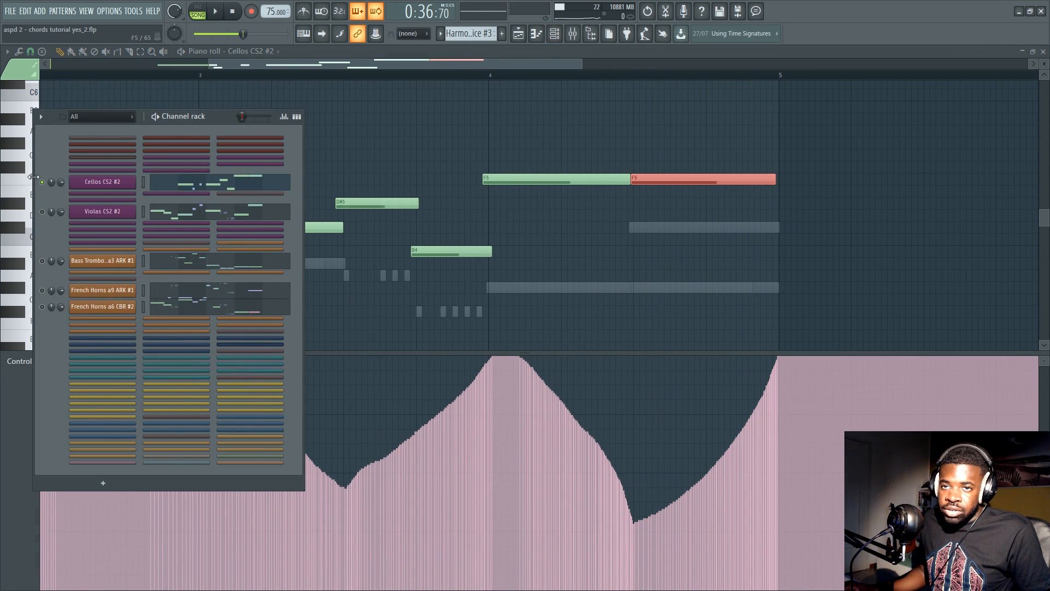
{"action": "left_click", "coordinate": [500, 118]}
{"action": "scroll", "coordinate": [547, 125], "scroll_direction": "down", "scroll_amount": 2}
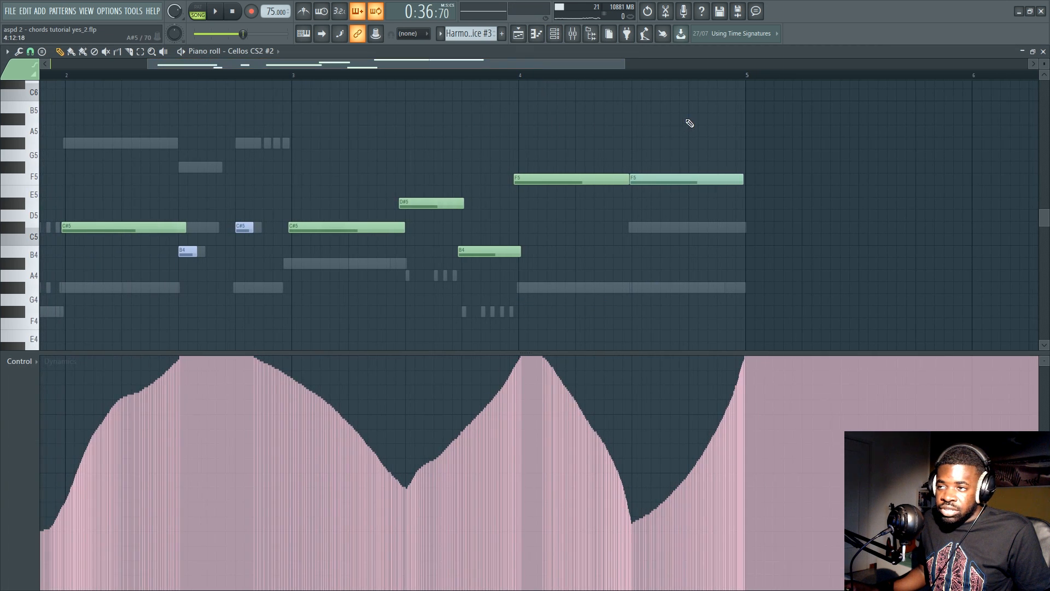
{"action": "left_click_drag", "start_coordinate": [689, 123], "coordinate": [629, 196]}
{"action": "left_click_drag", "start_coordinate": [585, 60], "coordinate": [484, 90]}
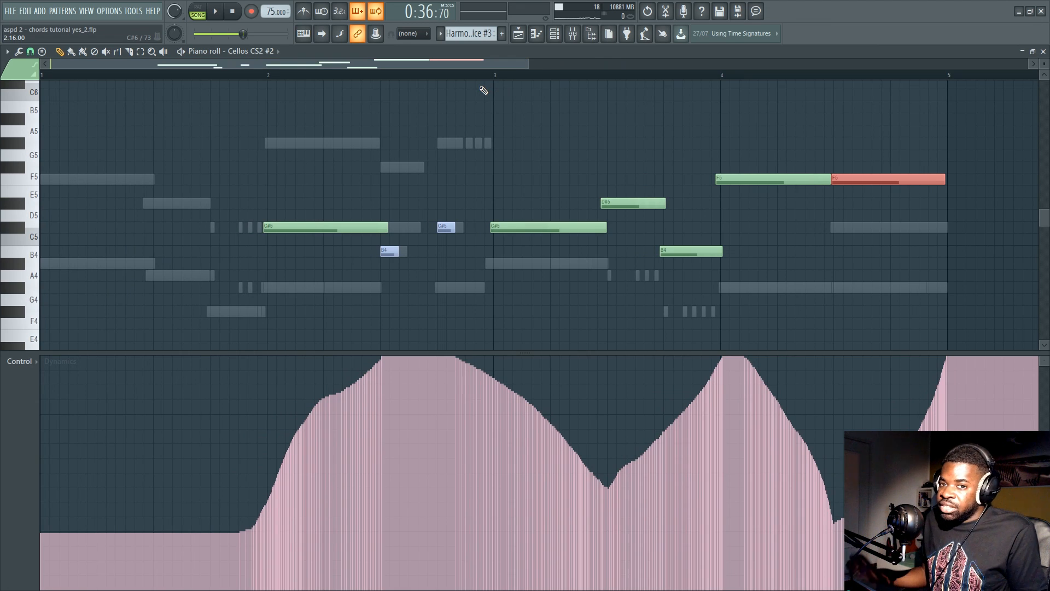
{"action": "left_click", "coordinate": [545, 137]}
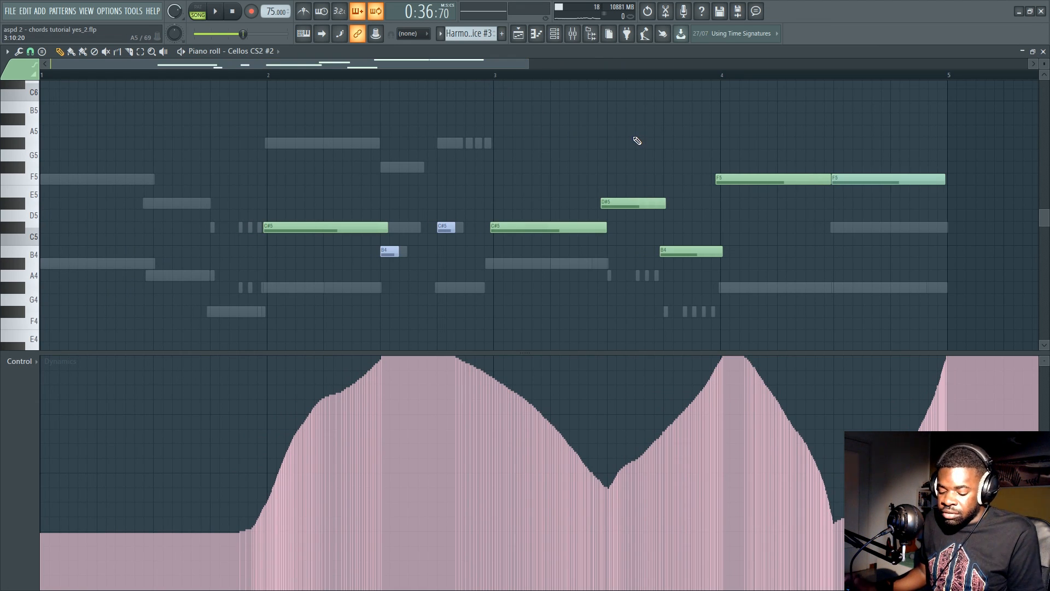
Open the Violas CS2 #2 notes in the piano roll and undo the stray note added there
{"action": "key", "text": "F6"}
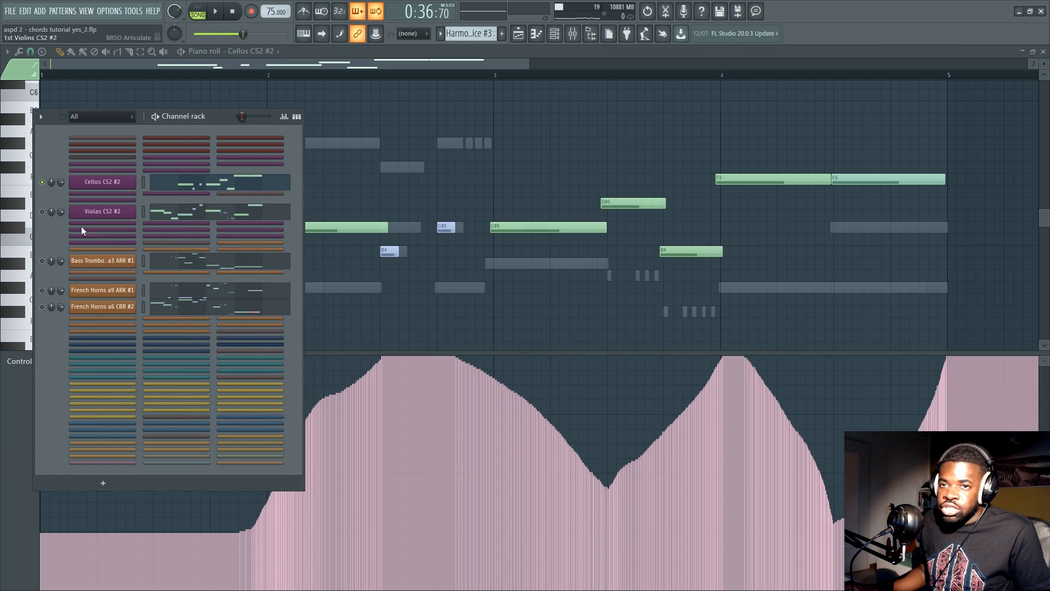
{"action": "left_click", "coordinate": [177, 213]}
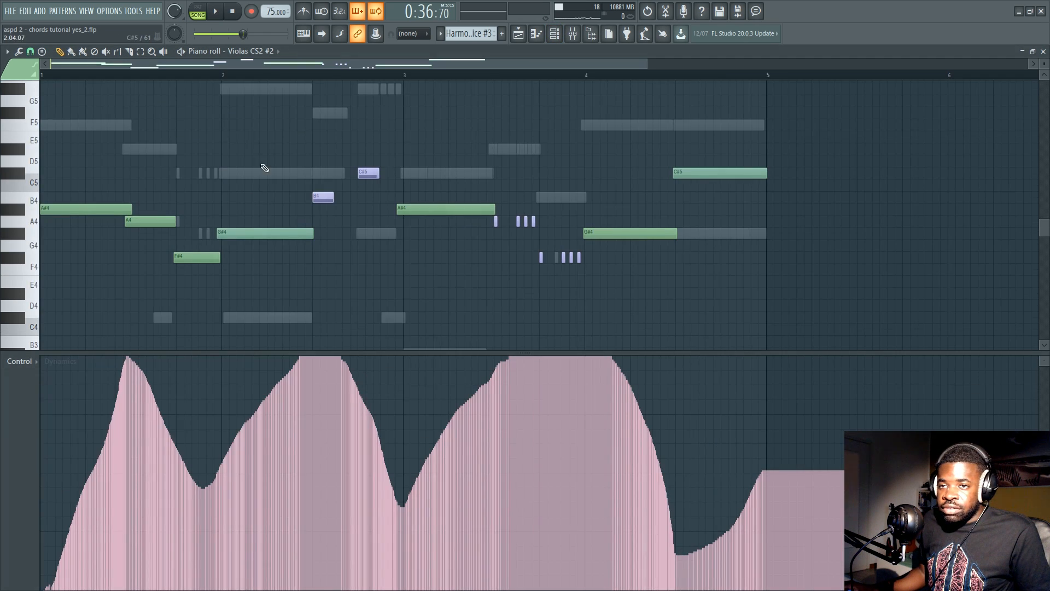
{"action": "left_click", "coordinate": [110, 90]}
{"action": "key", "text": "ctrl+z"}
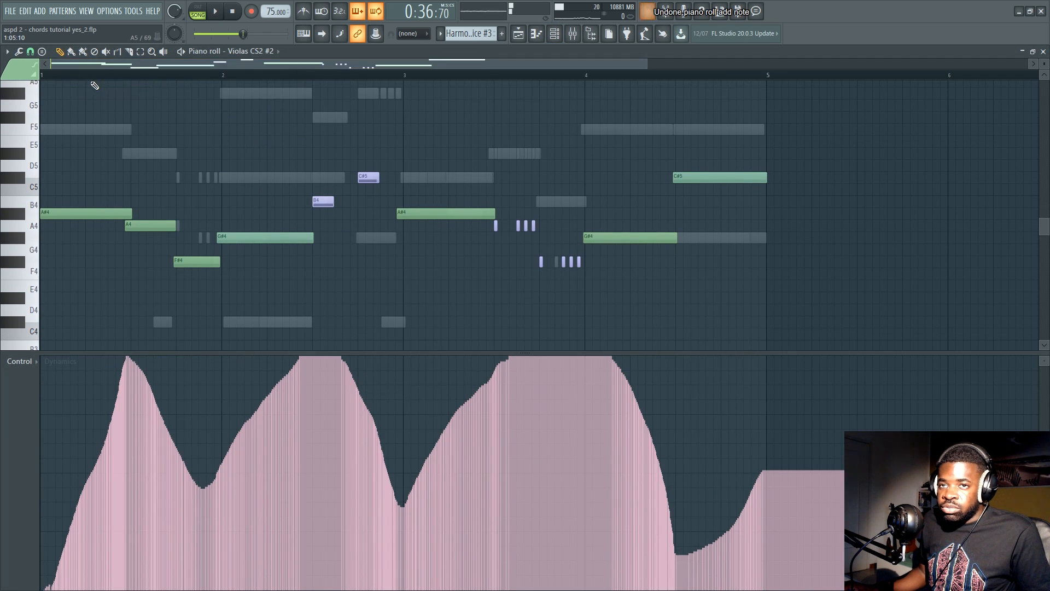
{"action": "scroll", "coordinate": [87, 115], "scroll_direction": "up", "scroll_amount": 2}
{"action": "right_click", "coordinate": [101, 87]}
{"action": "key", "text": "space"}
{"action": "key", "text": "space"}
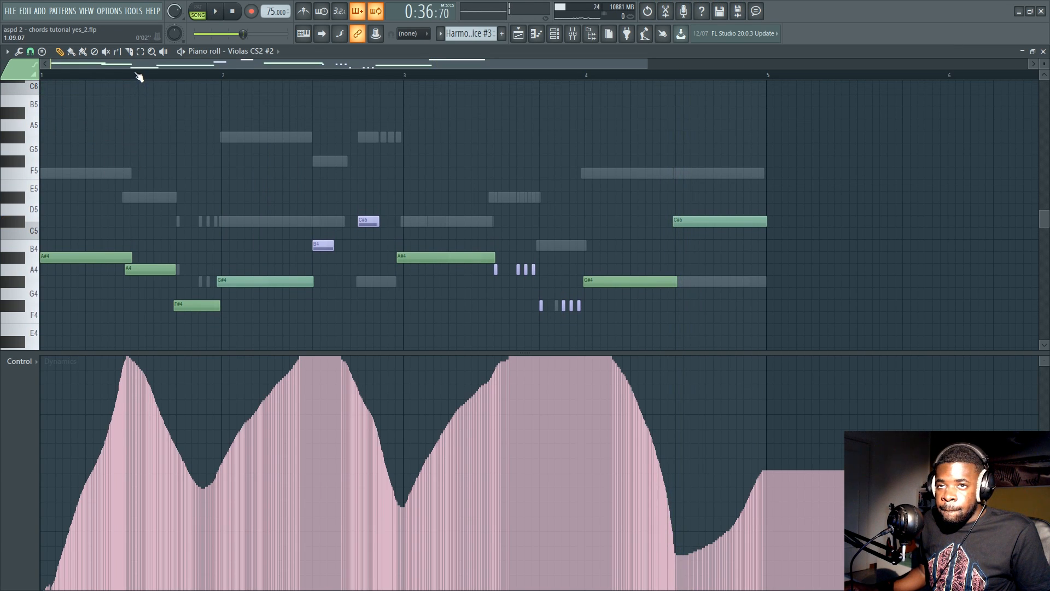
Play the Violas CS2 #2 line from bar 1 through to its last note in bar 4
{"action": "left_click", "coordinate": [138, 75]}
{"action": "key", "text": "space"}
{"action": "scroll", "coordinate": [210, 181], "scroll_direction": "down", "scroll_amount": 3}
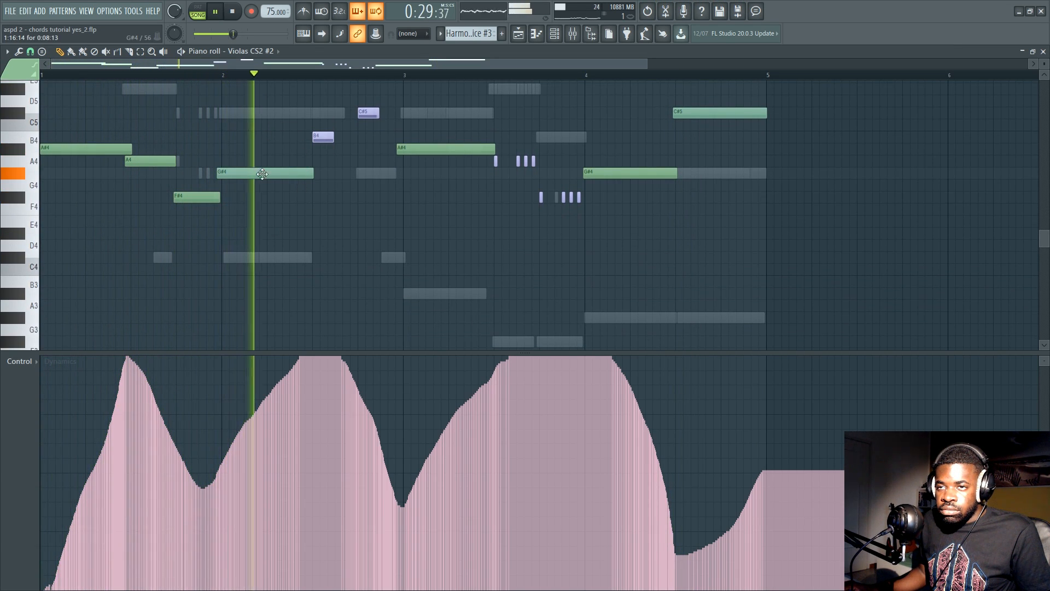
{"action": "scroll", "coordinate": [377, 218], "scroll_direction": "up", "scroll_amount": 2}
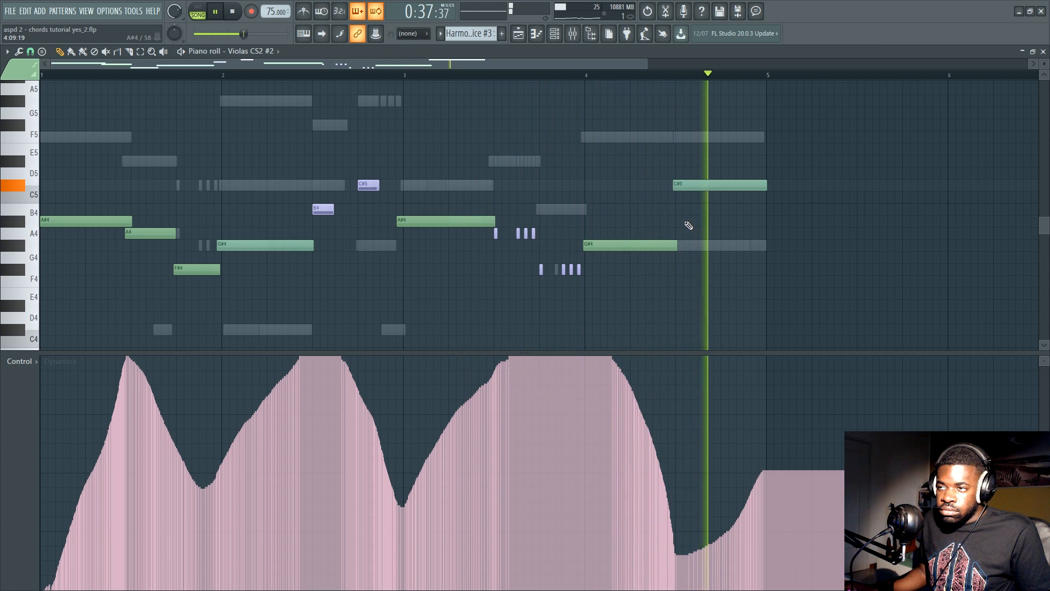
{"action": "key", "text": "space"}
Check the channel rack, fit the phrase in view, and highlight the short B4 and C#5 viola notes in bar 2
{"action": "key", "text": "F6"}
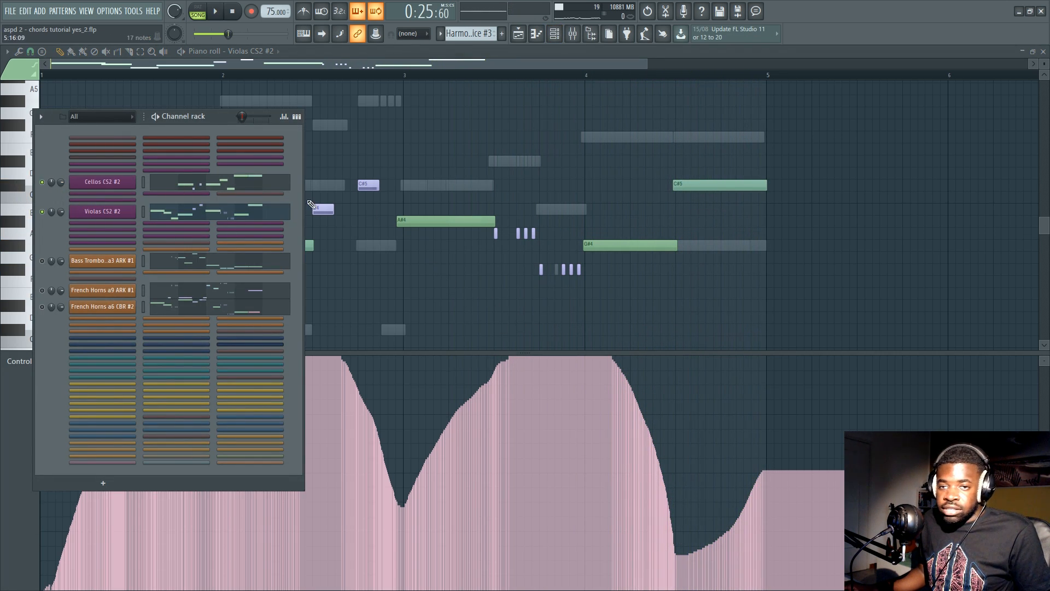
{"action": "key", "text": "F6"}
{"action": "scroll", "coordinate": [407, 77], "scroll_direction": "up", "scroll_amount": 2}
{"action": "left_click_drag", "start_coordinate": [424, 63], "coordinate": [240, 65]}
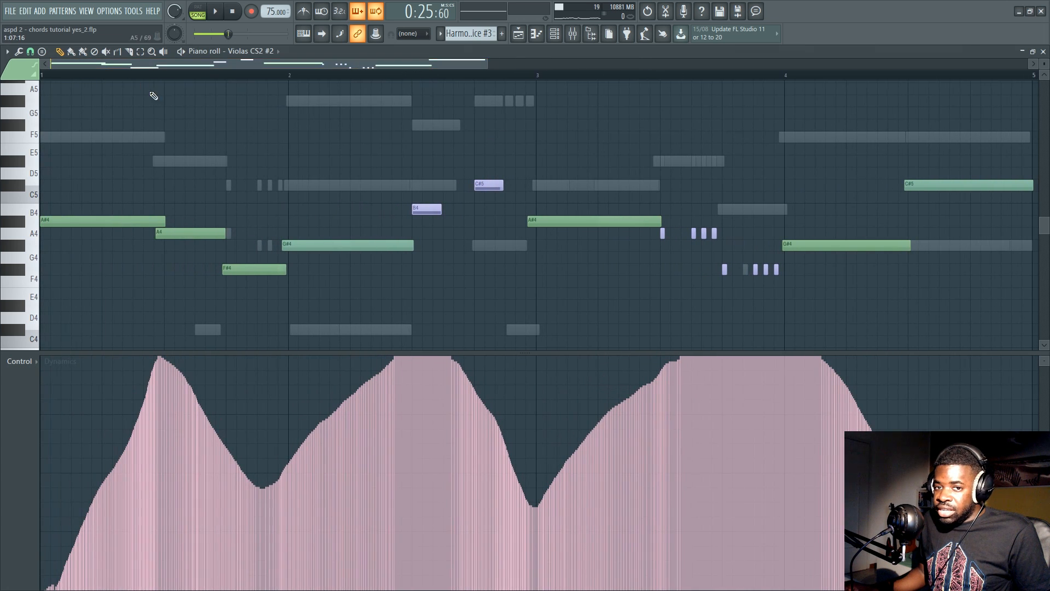
{"action": "scroll", "coordinate": [447, 85], "scroll_direction": "down", "scroll_amount": 2}
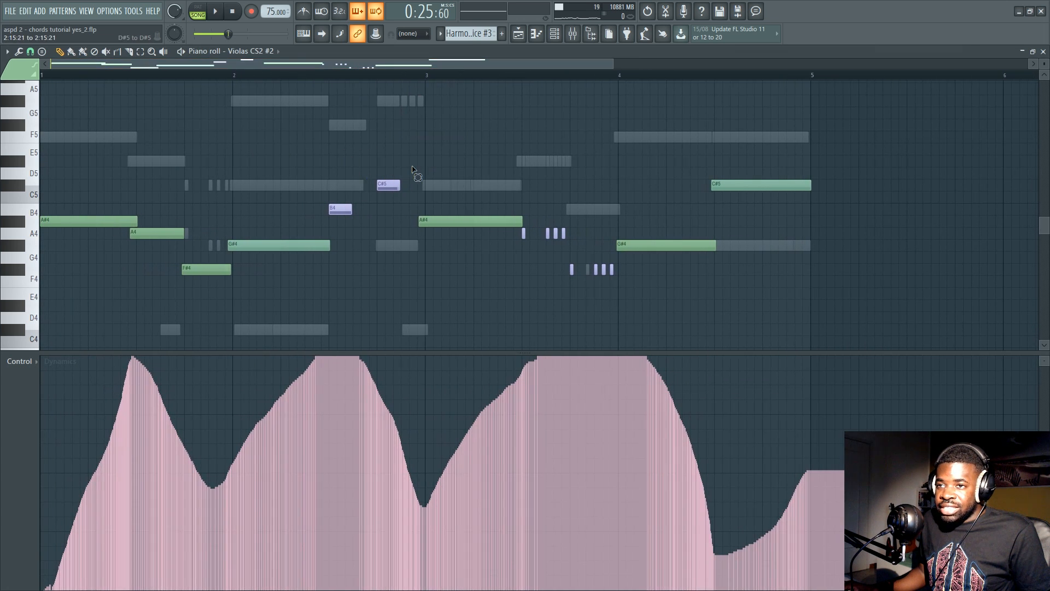
{"action": "key", "text": "ctrl+d"}
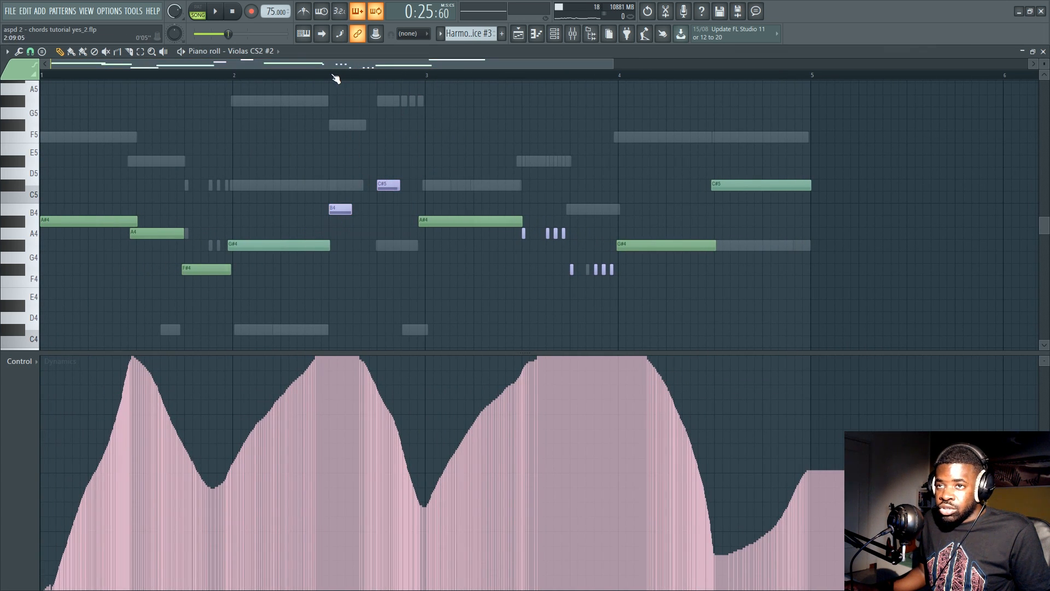
{"action": "left_click_drag", "start_coordinate": [412, 144], "coordinate": [303, 230]}
{"action": "key", "text": "ctrl+d"}
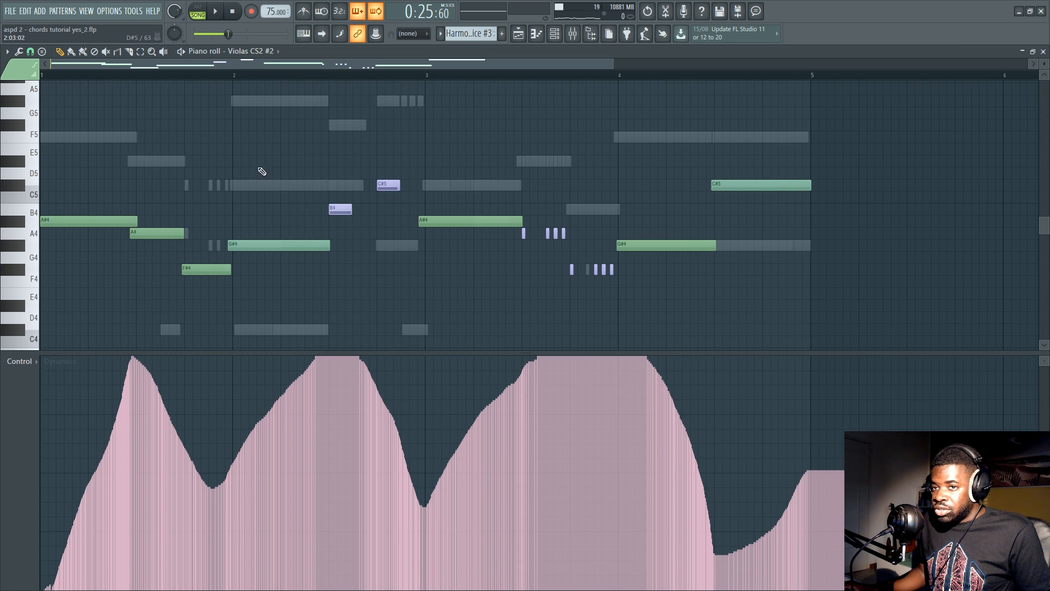
Reopen the Violas CS2 #2 piano roll from the channel rack and highlight all notes of its phrase
{"action": "left_click_drag", "start_coordinate": [832, 134], "coordinate": [106, 300]}
{"action": "key", "text": "F6"}
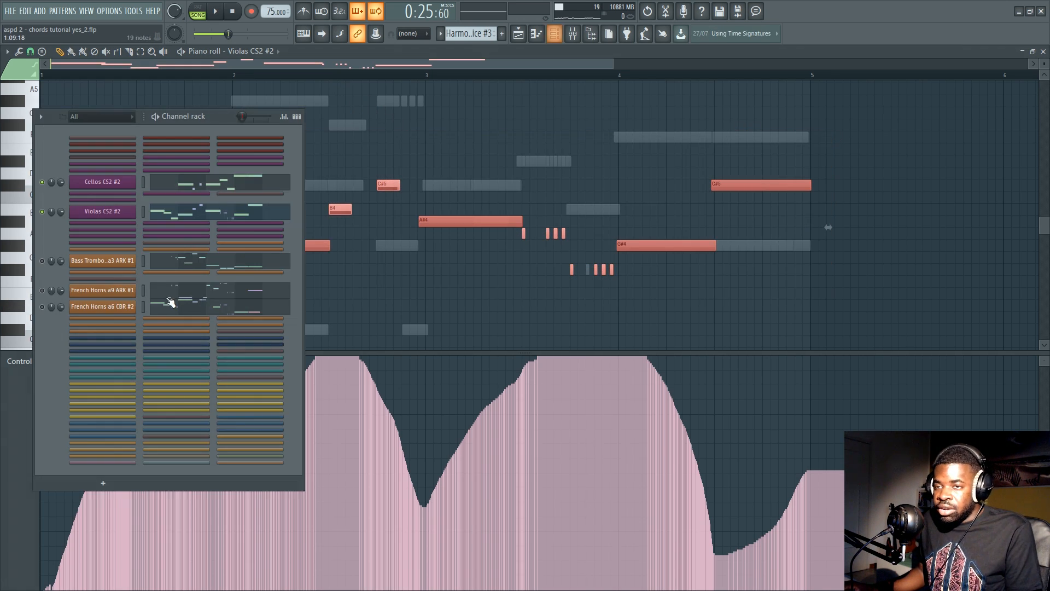
{"action": "left_click", "coordinate": [223, 211]}
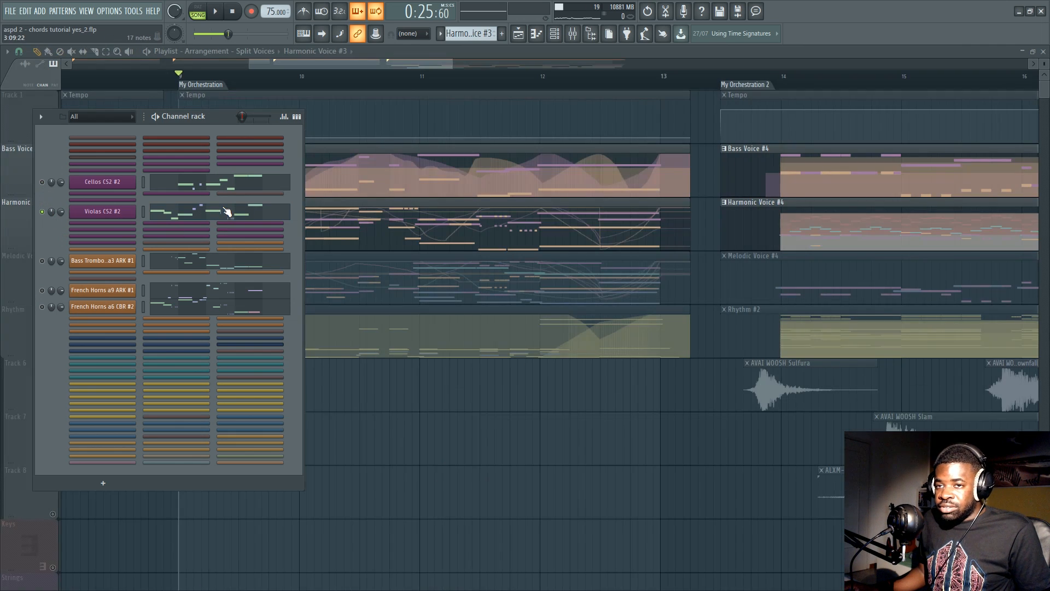
{"action": "left_click", "coordinate": [223, 209]}
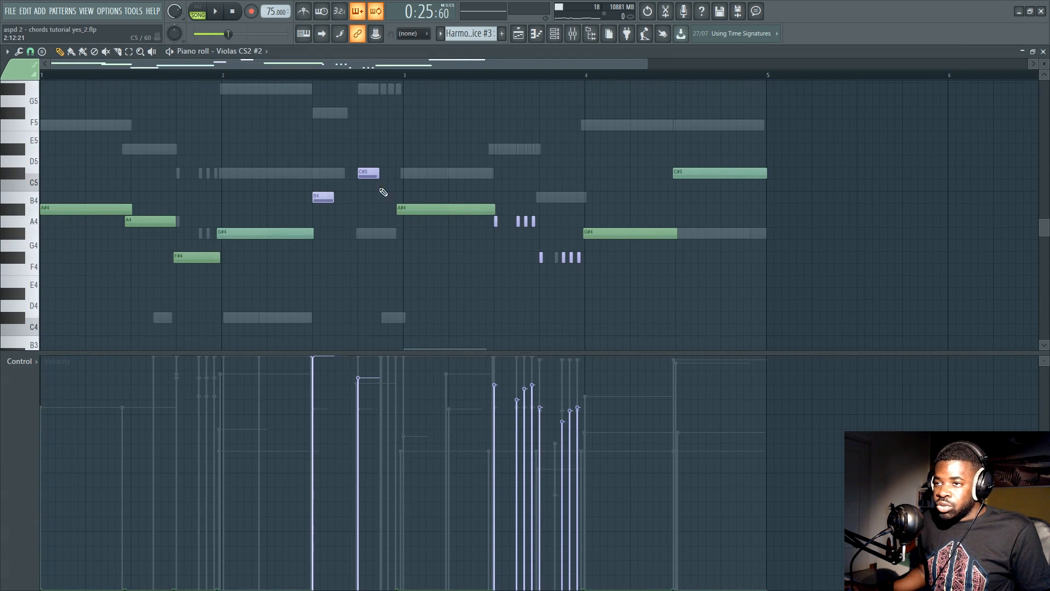
{"action": "left_click_drag", "start_coordinate": [815, 138], "coordinate": [2, 309]}
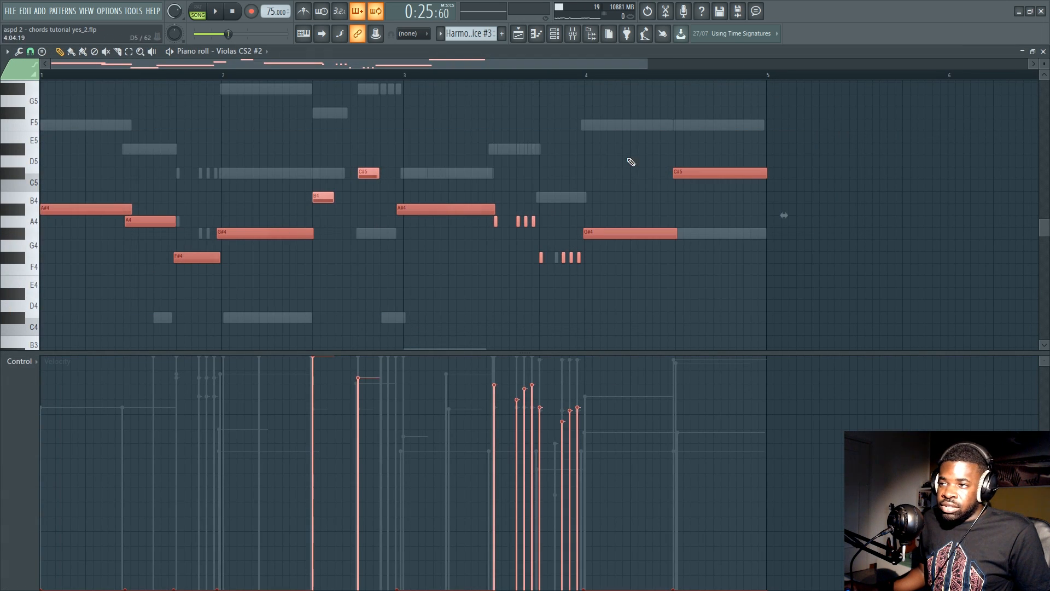
Compare the Violas CS2 #2 phrase with the Cellos CS2 #2 pattern in the channel rack, highlighting the viola notes again
{"action": "key", "text": "F6"}
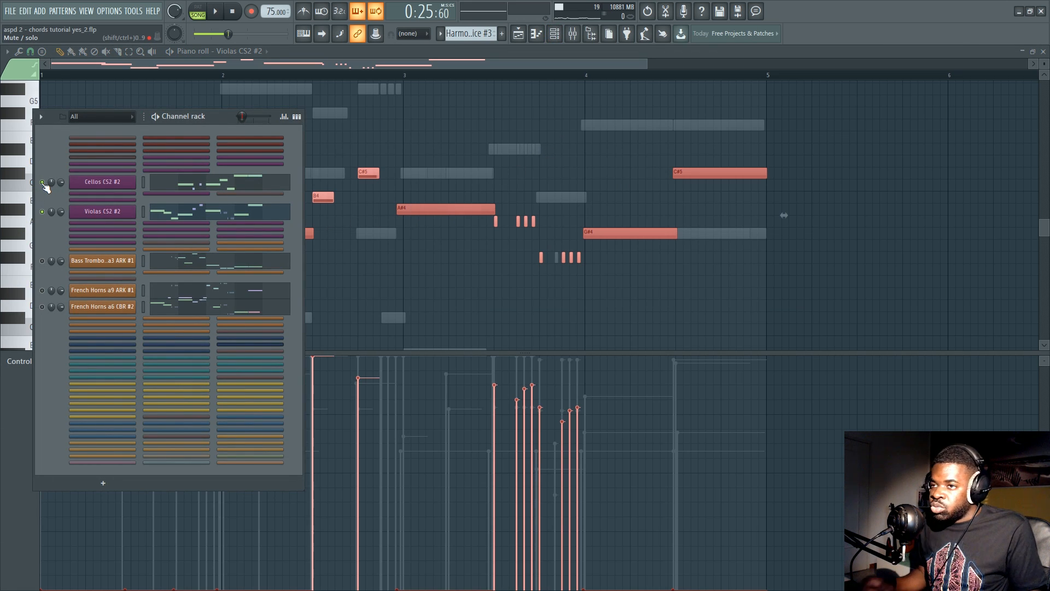
{"action": "left_click", "coordinate": [536, 128]}
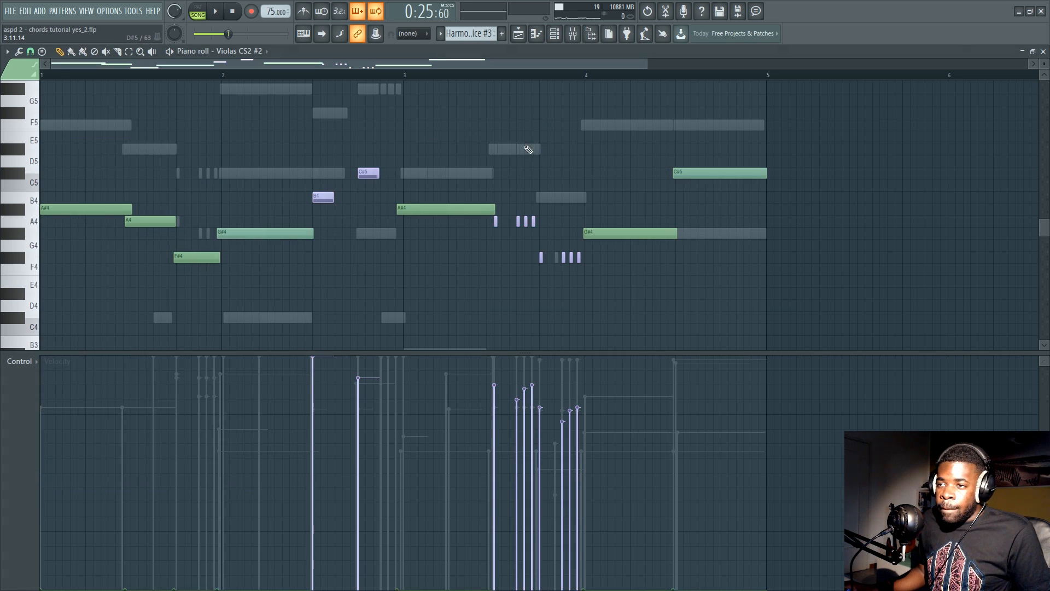
{"action": "left_click_drag", "start_coordinate": [771, 145], "coordinate": [36, 352]}
{"action": "left_click", "coordinate": [293, 304], "text": "ctrl"}
{"action": "scroll", "coordinate": [301, 294], "scroll_direction": "up", "scroll_amount": 2}
{"action": "key", "text": "F6"}
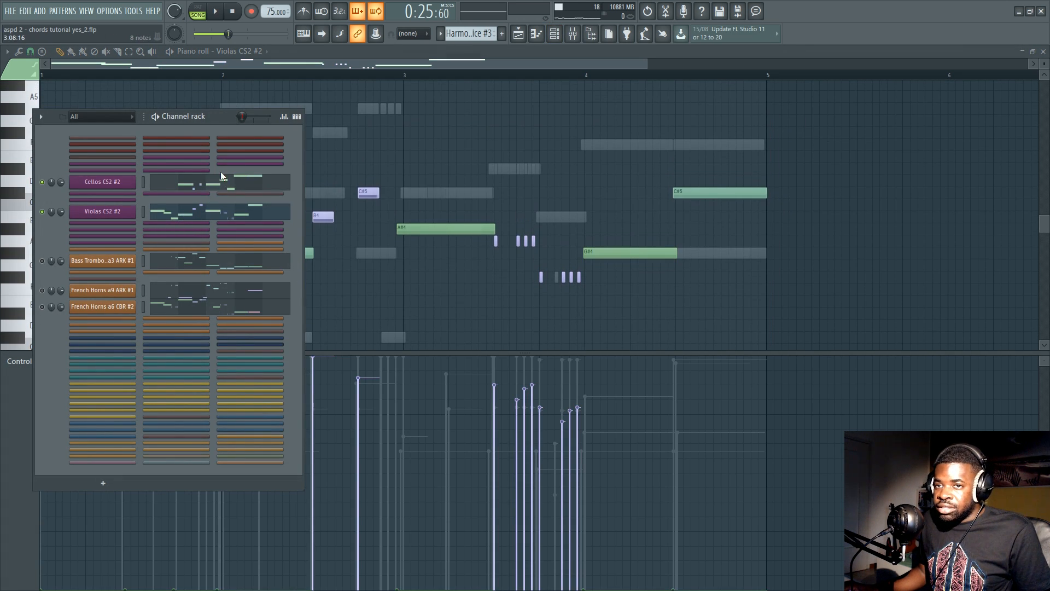
{"action": "key", "text": "F6"}
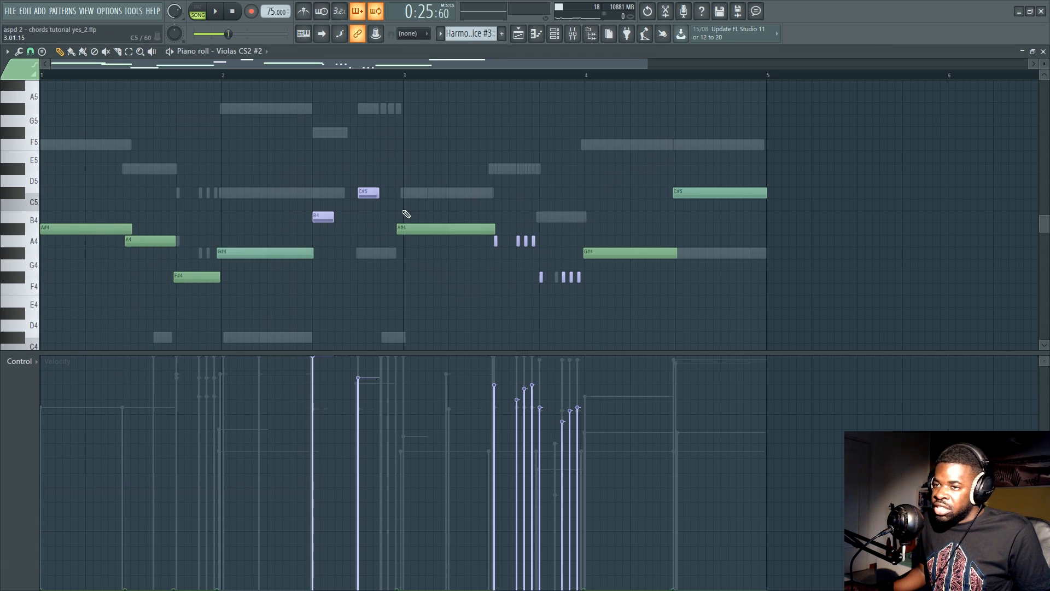
Show the Violas CS2 #2 - Dynamics automation in the control lane and highlight the phrase above it to examine them together
{"action": "left_click", "coordinate": [41, 362]}
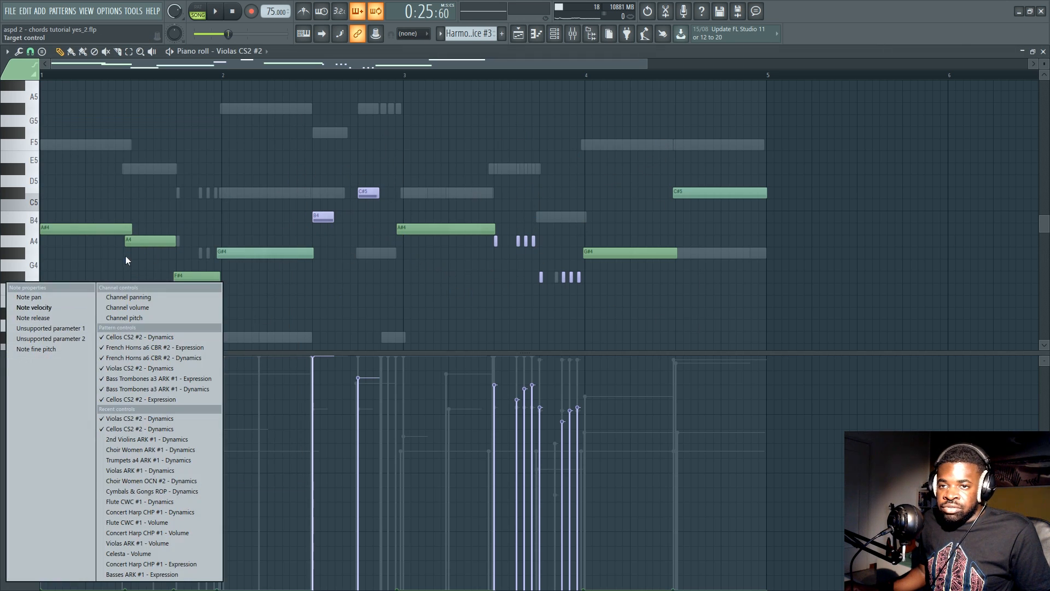
{"action": "left_click", "coordinate": [125, 368]}
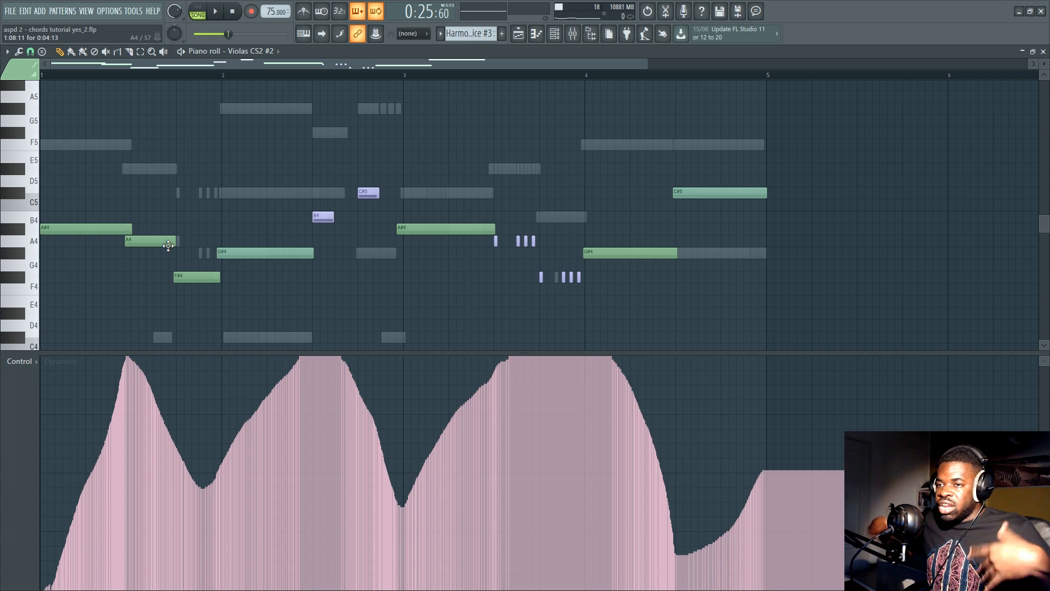
{"action": "left_click_drag", "start_coordinate": [796, 139], "coordinate": [98, 350]}
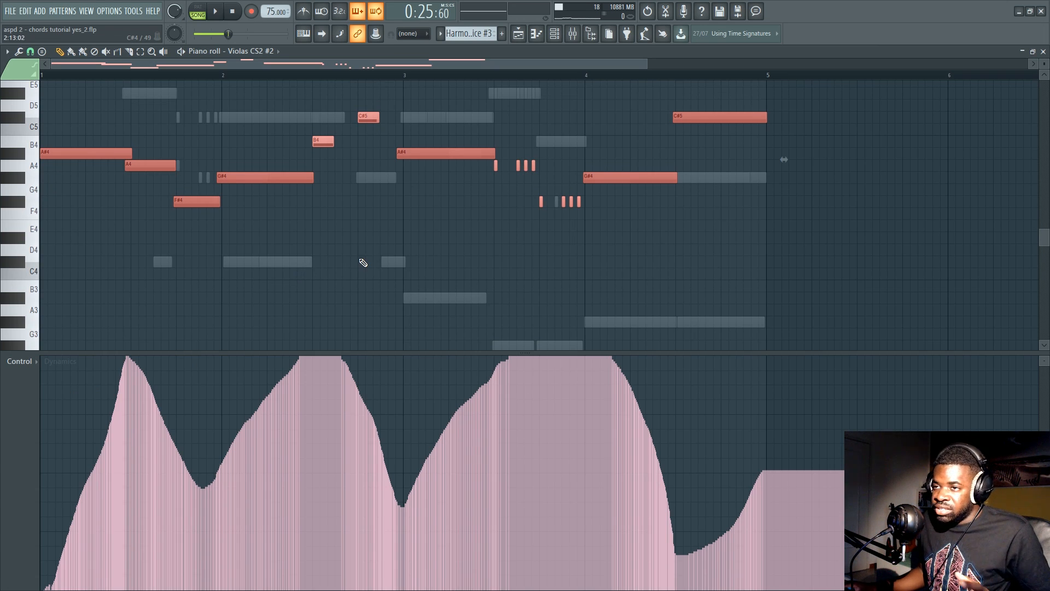
{"action": "scroll", "coordinate": [682, 223], "scroll_direction": "up", "scroll_amount": 4}
{"action": "scroll", "coordinate": [684, 224], "scroll_direction": "down", "scroll_amount": 3}
{"action": "left_click", "coordinate": [705, 246], "text": "ctrl"}
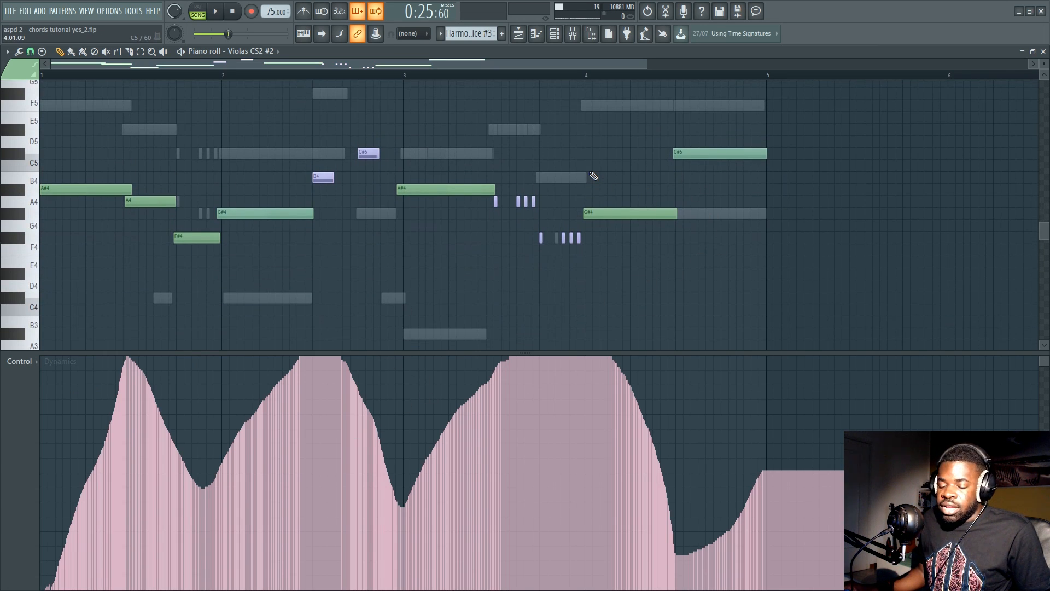
Mute the Violas CS2 #2 and Cellos CS2 #2 channels, enable Bass Trombones a3 ARK #1 and open its notes
{"action": "key", "text": "F6"}
{"action": "left_click", "coordinate": [41, 212]}
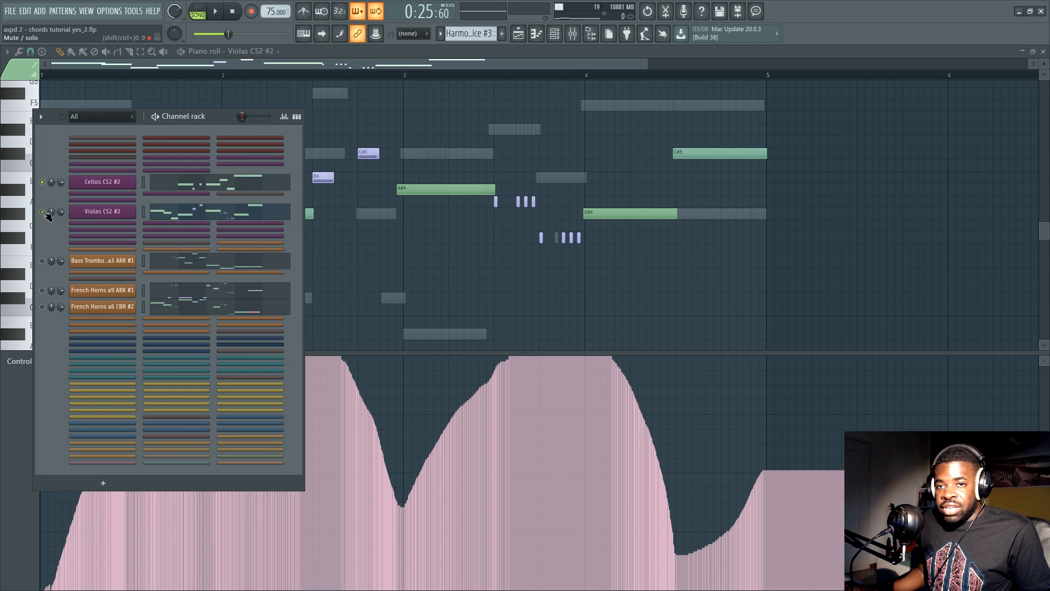
{"action": "left_click", "coordinate": [42, 182]}
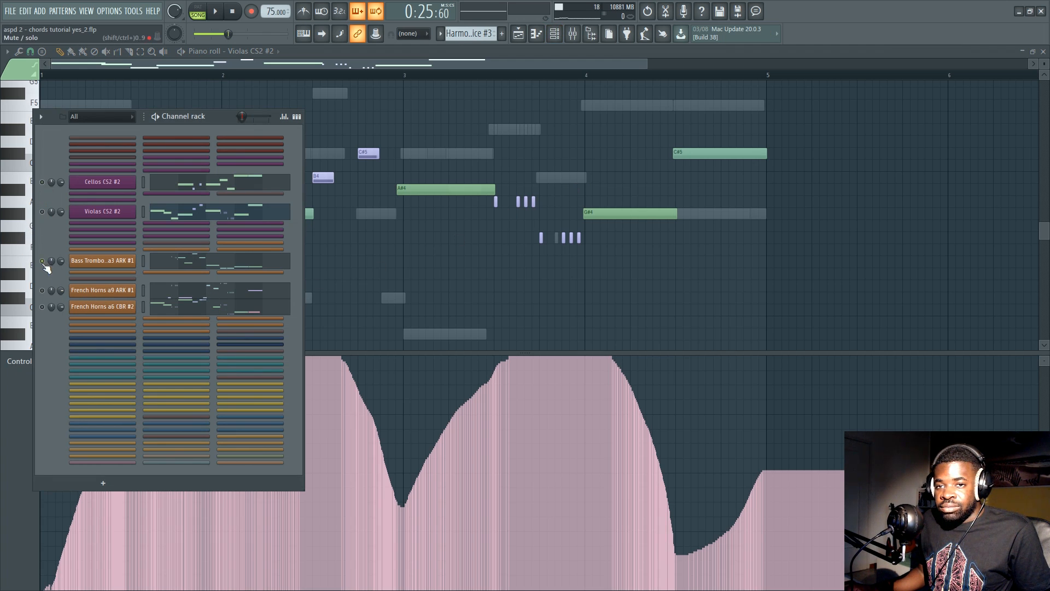
{"action": "left_click", "coordinate": [193, 269]}
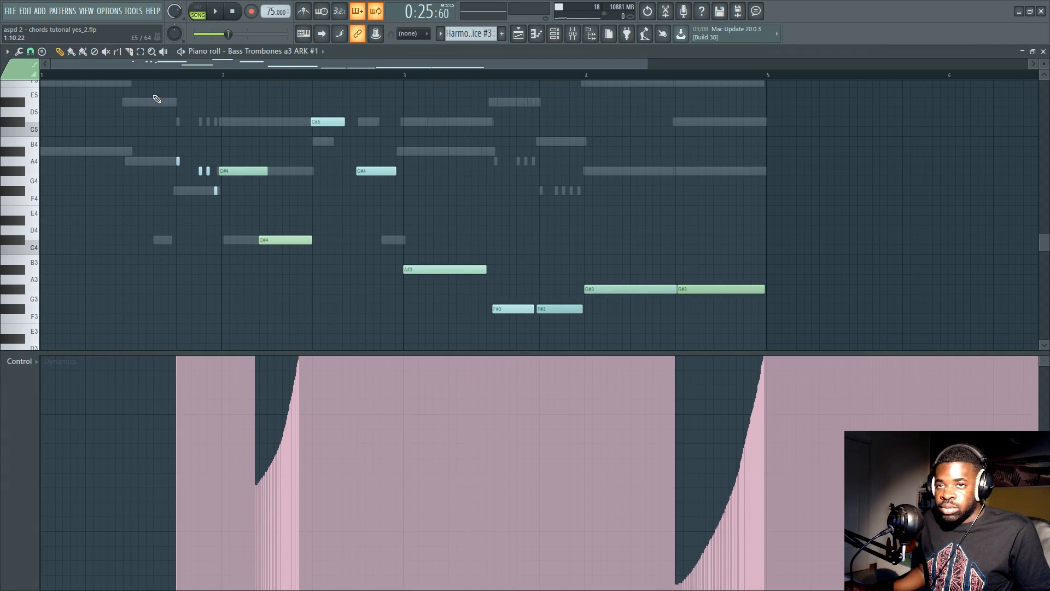
Play the Bass Trombones a3 ARK #1 line from the second half of bar 1 through to its final G#3 in bar 4
{"action": "scroll", "coordinate": [159, 79], "scroll_direction": "up", "scroll_amount": 2}
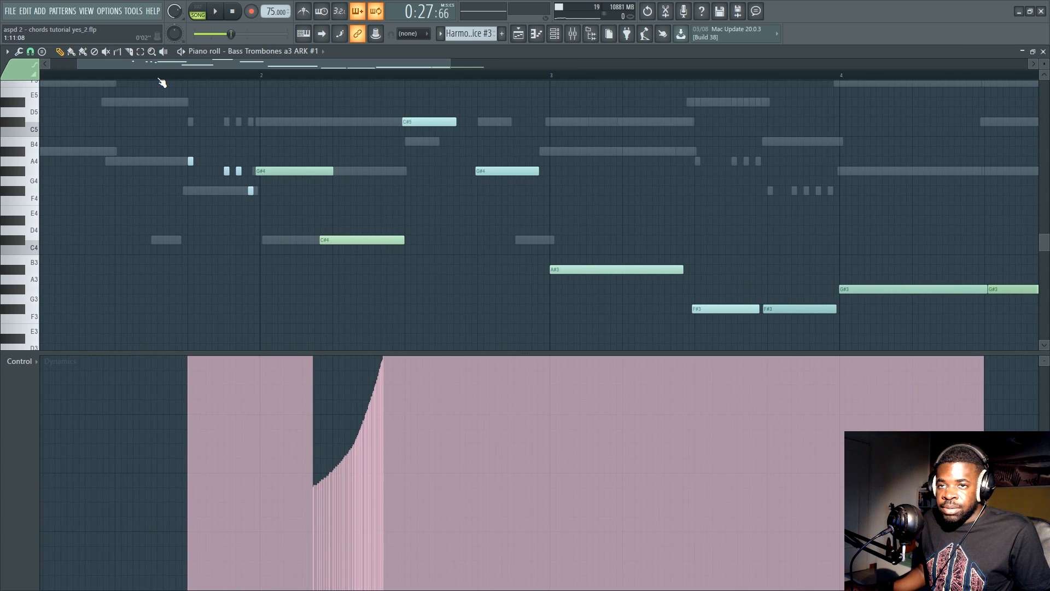
{"action": "key", "text": "space"}
{"action": "scroll", "coordinate": [162, 81], "scroll_direction": "down", "scroll_amount": 2}
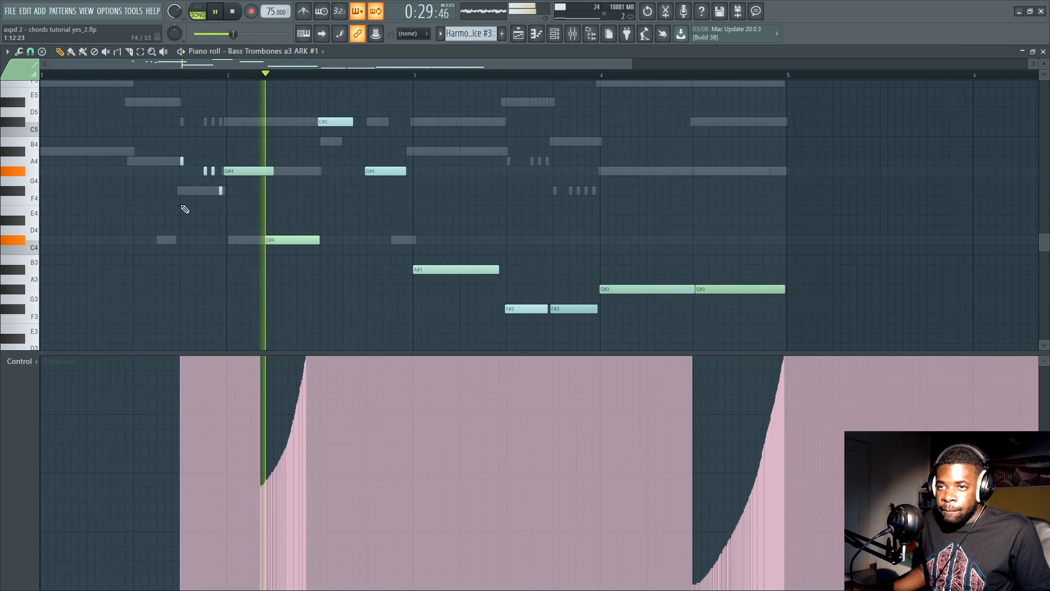
{"action": "scroll", "coordinate": [429, 211], "scroll_direction": "up", "scroll_amount": 1}
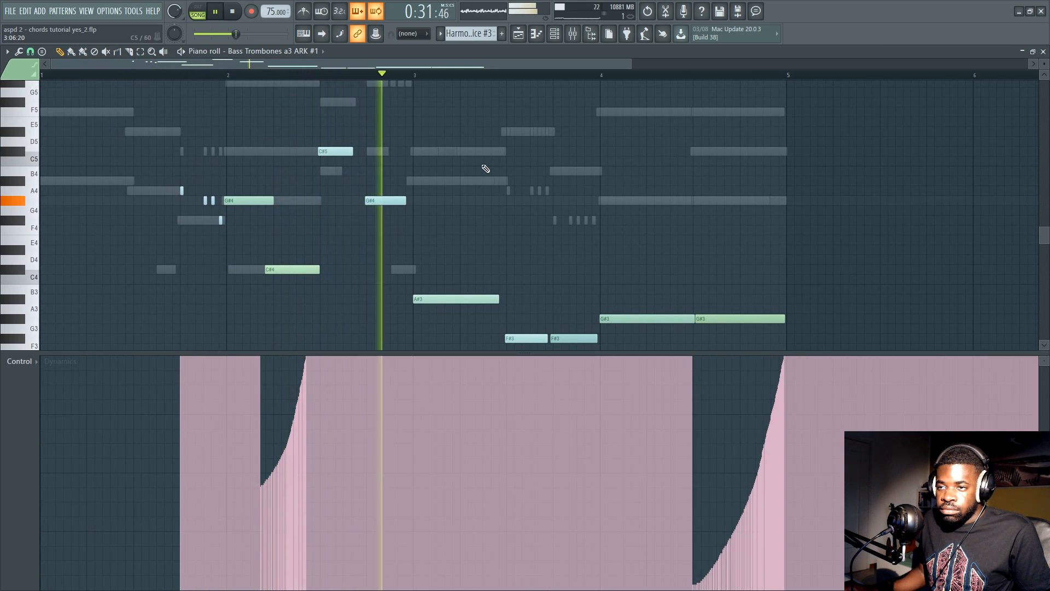
{"action": "scroll", "coordinate": [464, 246], "scroll_direction": "down", "scroll_amount": 4}
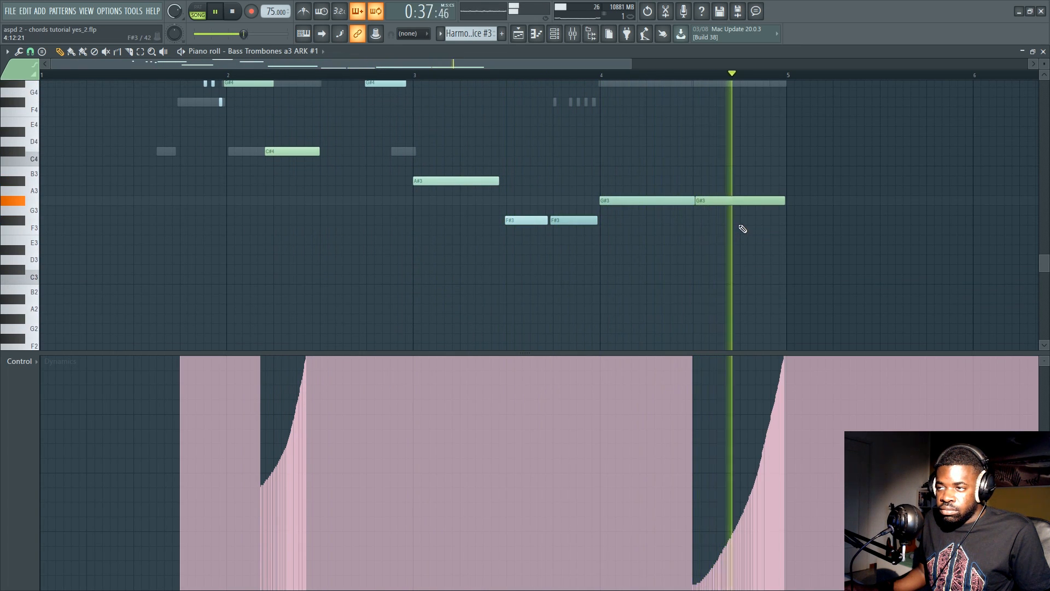
{"action": "key", "text": "space"}
Highlight all the Bass Trombones a3 ARK #1 notes to examine the line's register, then clear the selection
{"action": "scroll", "coordinate": [323, 217], "scroll_direction": "up", "scroll_amount": 5}
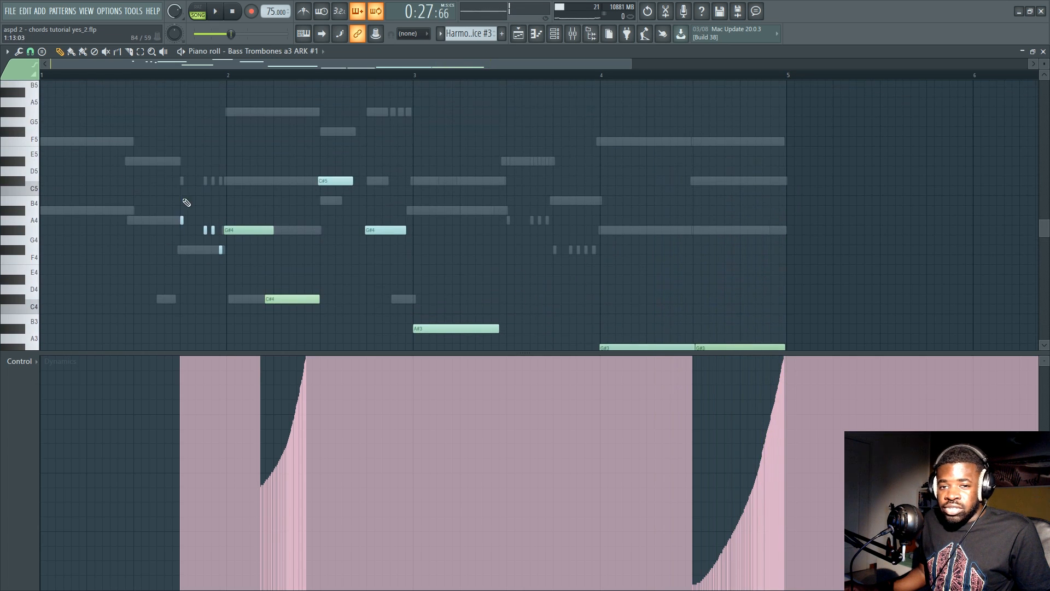
{"action": "scroll", "coordinate": [257, 145], "scroll_direction": "down", "scroll_amount": 2}
{"action": "left_click_drag", "start_coordinate": [142, 88], "coordinate": [273, 174]}
{"action": "key", "text": "ctrl+a"}
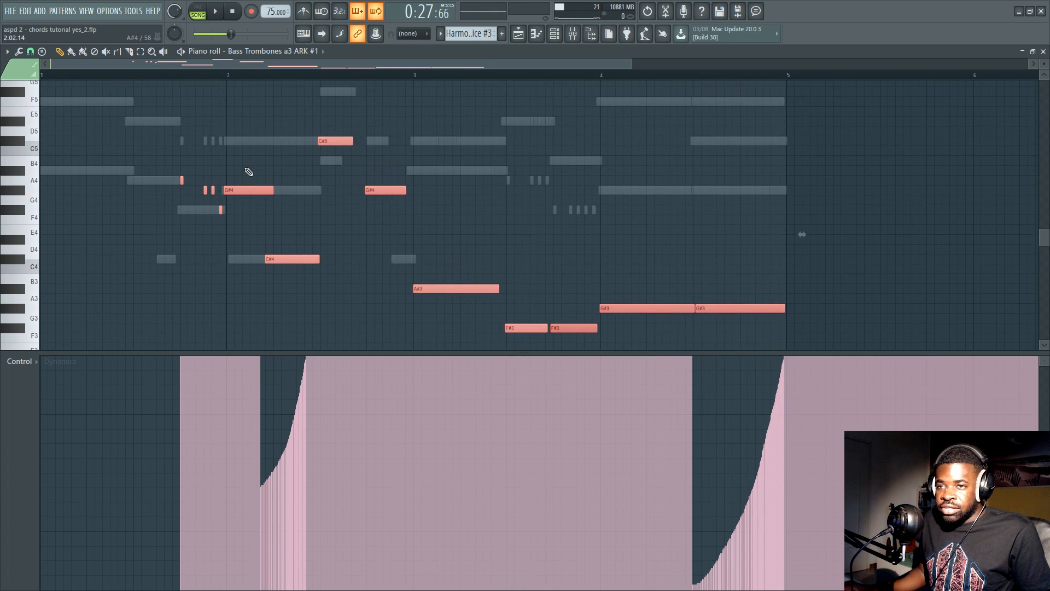
{"action": "left_click", "coordinate": [227, 207]}
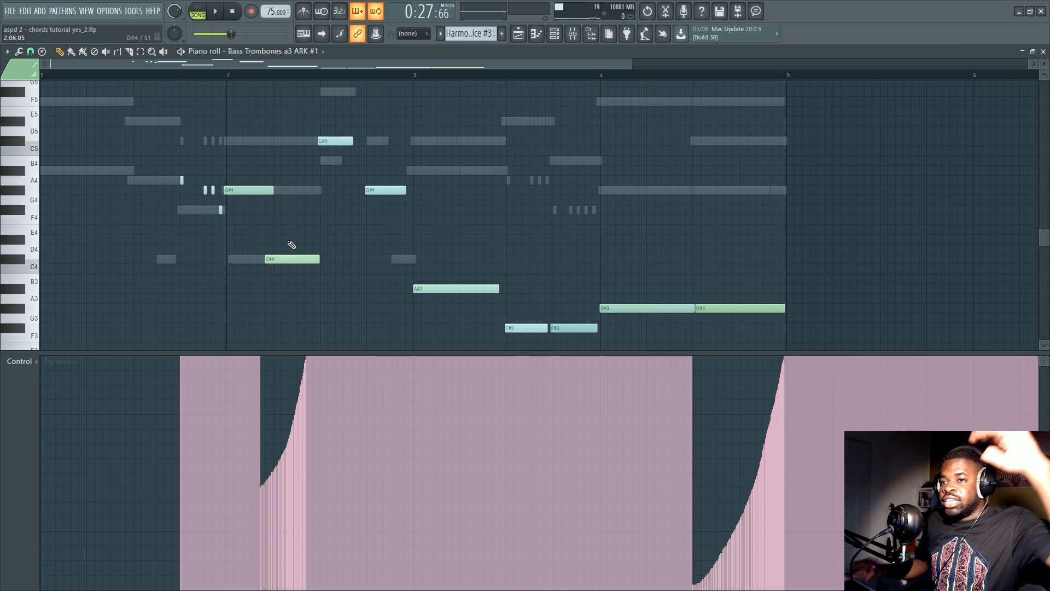
Play the Bass Trombones a3 ARK #1 line from the middle of bar 4 and highlight its final G#3 to examine the dynamics swell
{"action": "scroll", "coordinate": [607, 257], "scroll_direction": "down", "scroll_amount": 1}
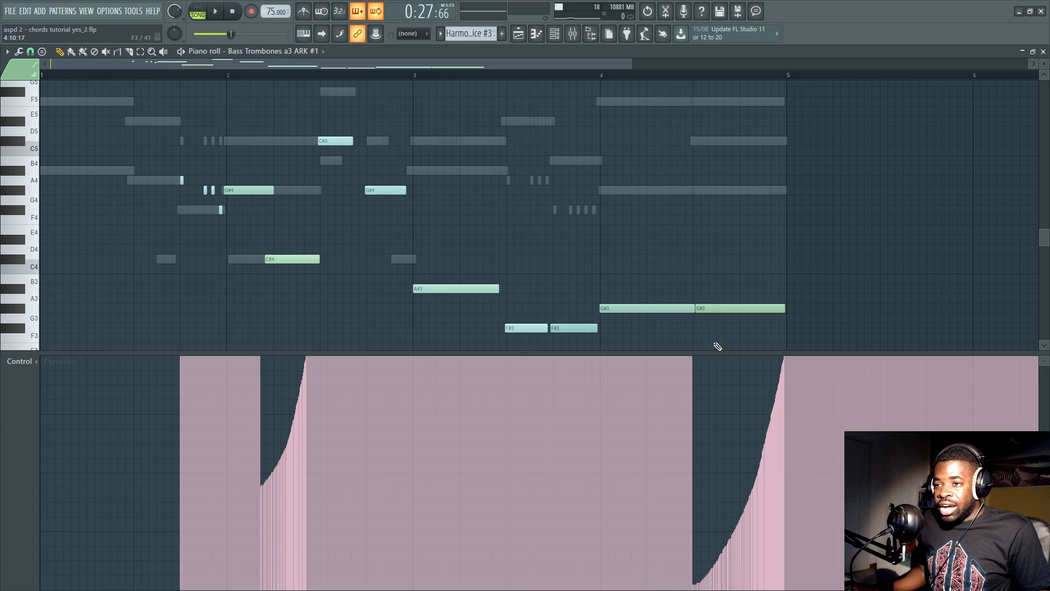
{"action": "scroll", "coordinate": [717, 346], "scroll_direction": "down", "scroll_amount": 2}
{"action": "scroll", "coordinate": [739, 78], "scroll_direction": "up", "scroll_amount": 2}
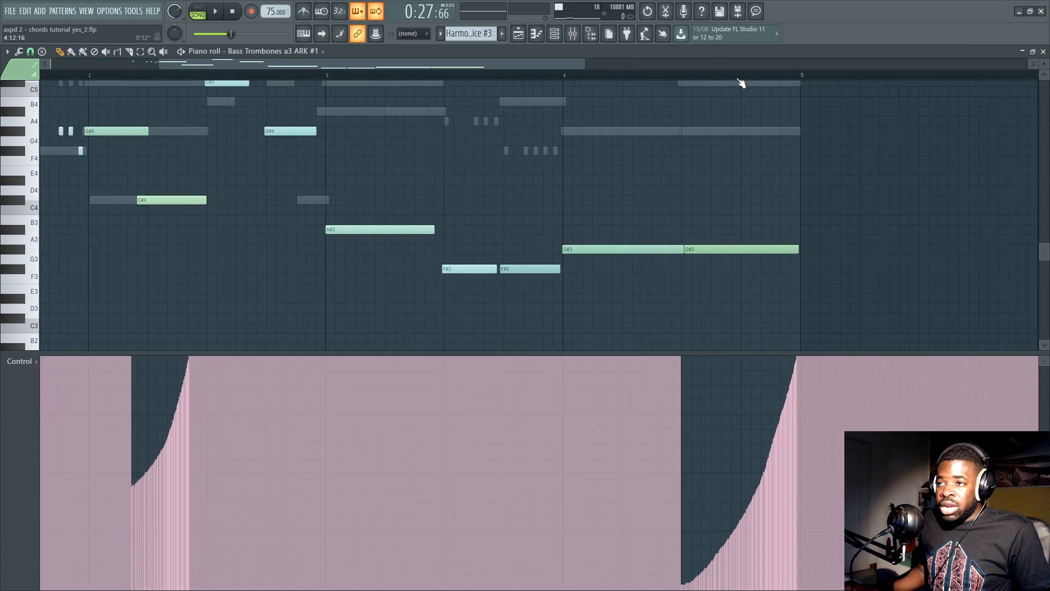
{"action": "left_click", "coordinate": [671, 77]}
{"action": "key", "text": "space"}
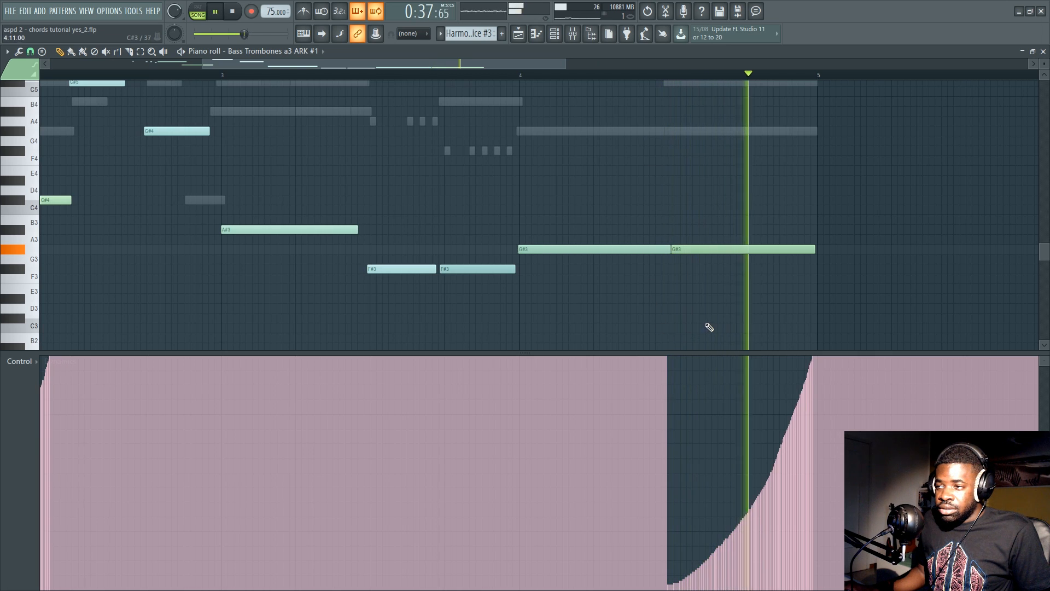
{"action": "key", "text": "space"}
{"action": "left_click", "coordinate": [746, 249]}
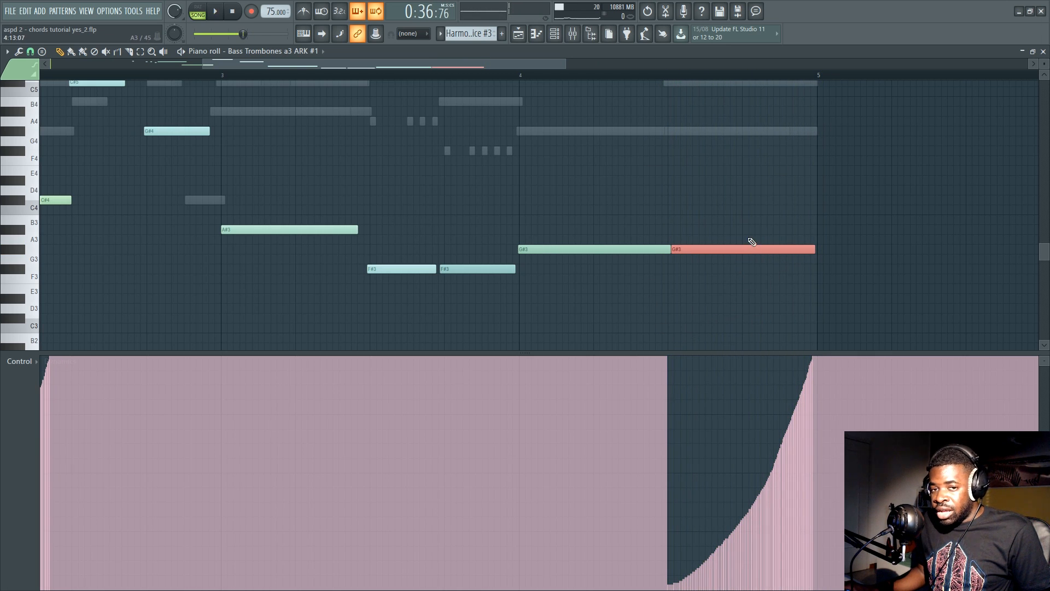
Play the opening of the Bass Trombones a3 ARK #1 line from its first short note in the second half of bar 1
{"action": "scroll", "coordinate": [629, 149], "scroll_direction": "up", "scroll_amount": 1}
{"action": "left_click_drag", "start_coordinate": [521, 64], "coordinate": [376, 85]}
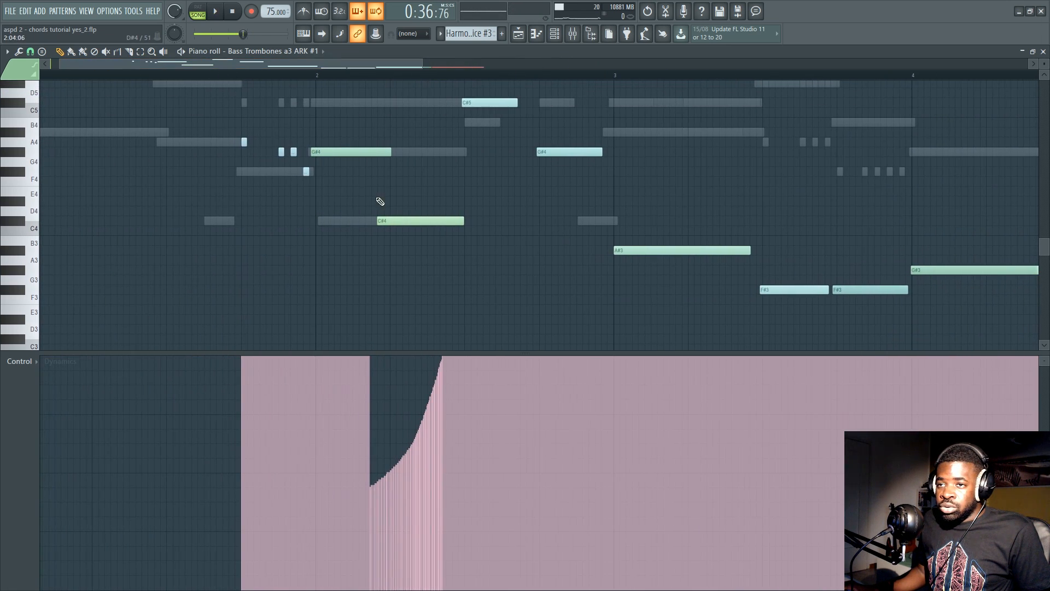
{"action": "scroll", "coordinate": [395, 189], "scroll_direction": "up", "scroll_amount": 3}
{"action": "scroll", "coordinate": [295, 164], "scroll_direction": "down", "scroll_amount": 3}
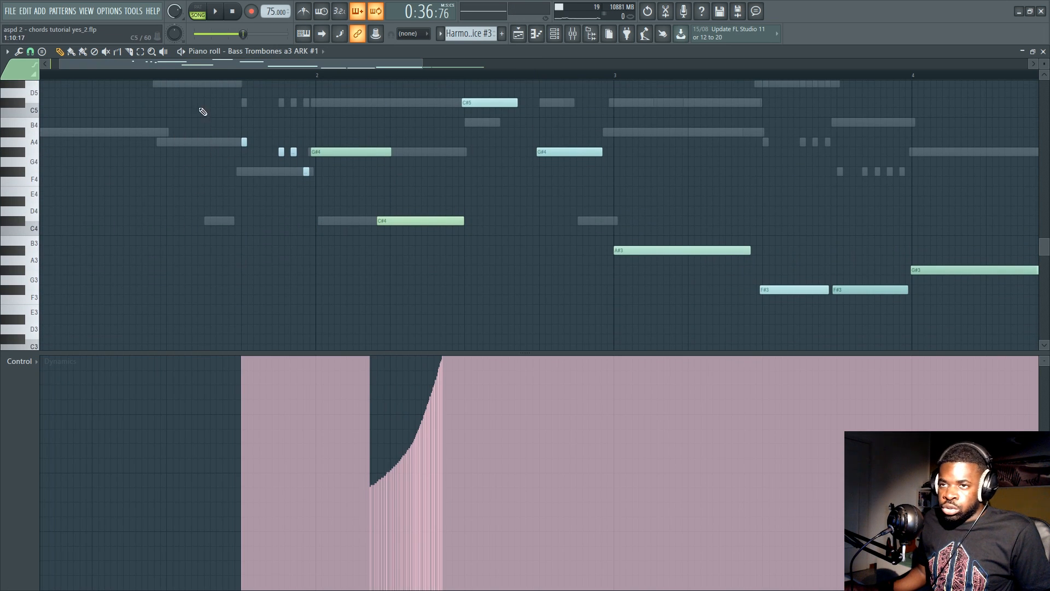
{"action": "left_click", "coordinate": [241, 76]}
{"action": "key", "text": "space"}
{"action": "key", "text": "space"}
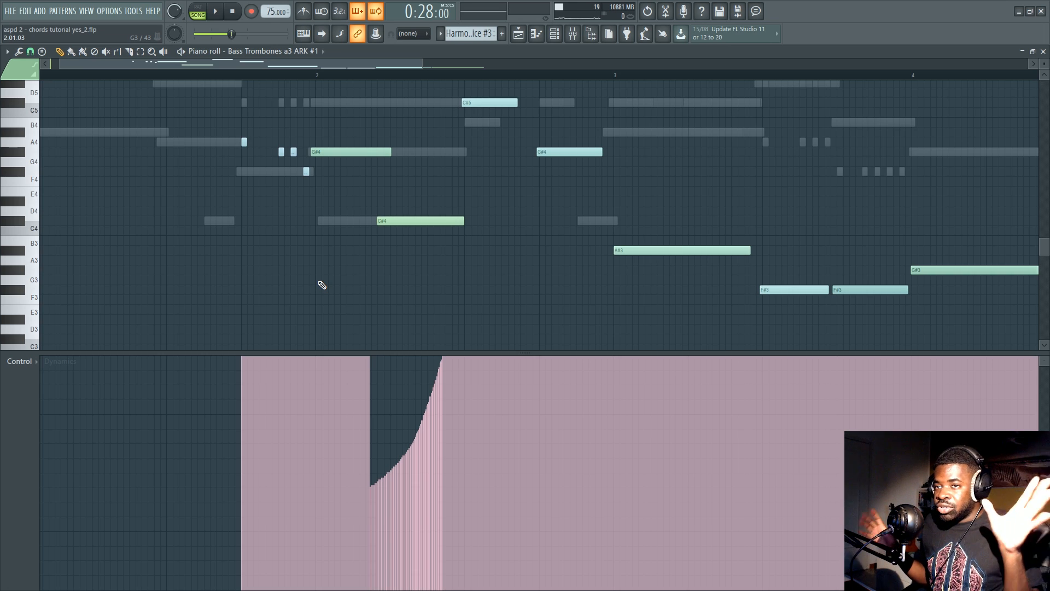
Audition the long G#4, the C#5 and the last G#4 of bar 2 in the Bass Trombones a3 ARK #1 line
{"action": "left_click", "coordinate": [336, 149]}
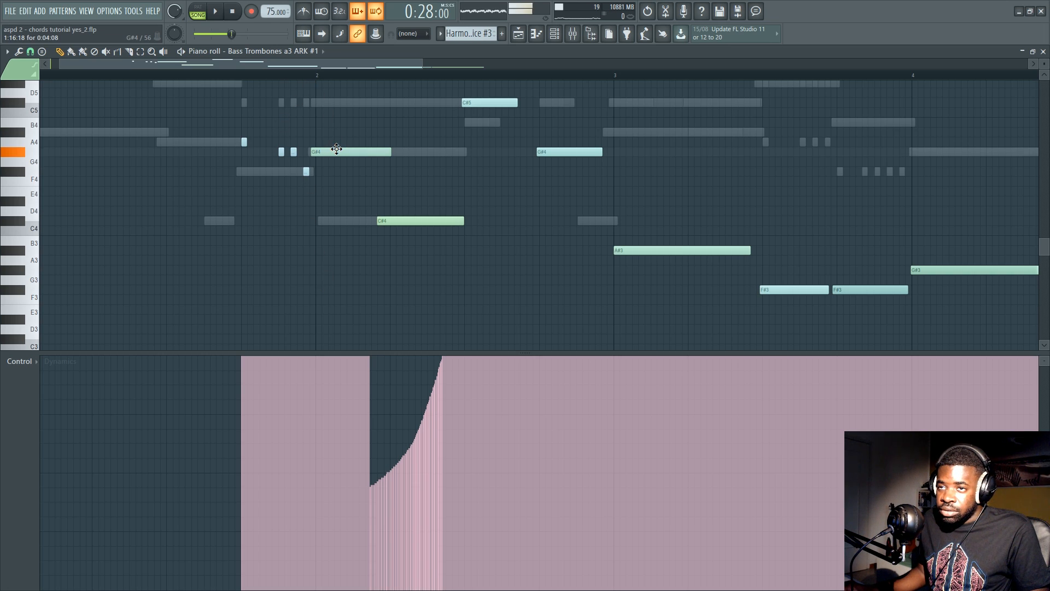
{"action": "left_click", "coordinate": [492, 102]}
{"action": "left_click", "coordinate": [560, 153]}
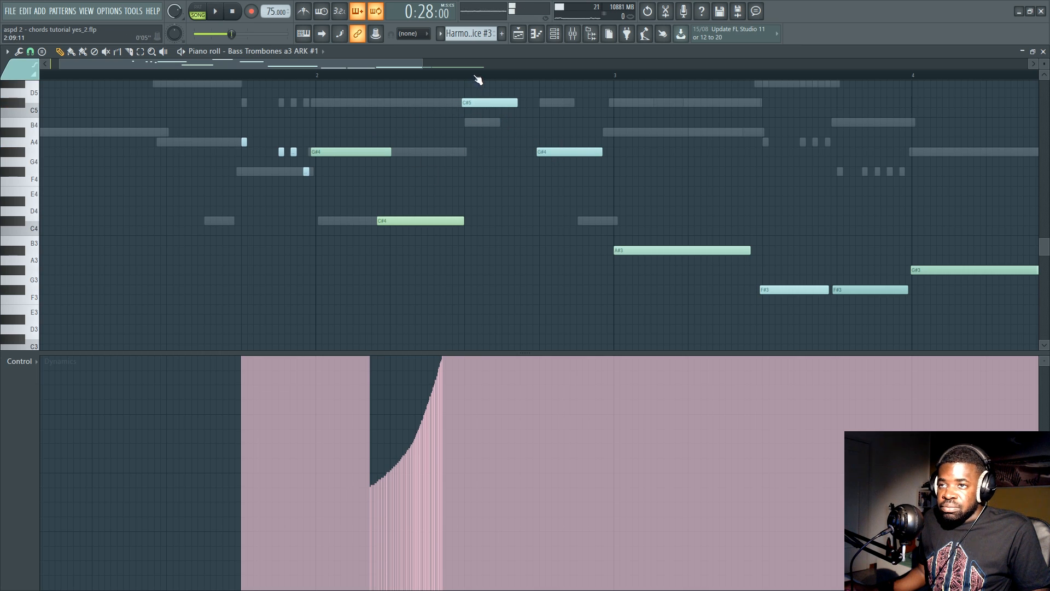
{"action": "scroll", "coordinate": [339, 98], "scroll_direction": "down", "scroll_amount": 2}
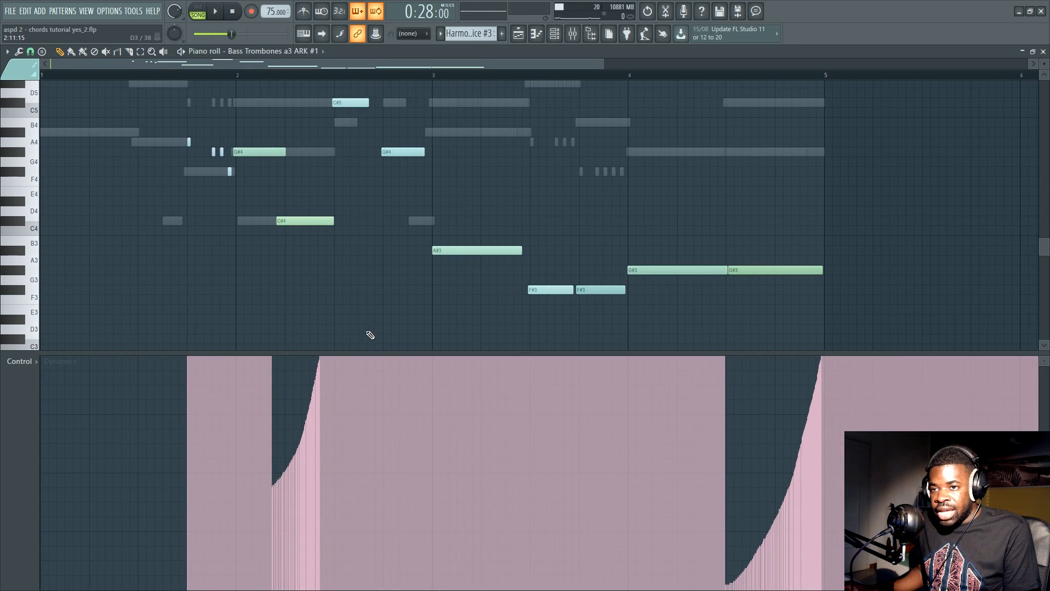
Highlight the low notes of bars 3 and 4, from the A#3 to the final G#3, to examine their register, then clear the selection
{"action": "key", "text": "F6"}
{"action": "key", "text": "F6"}
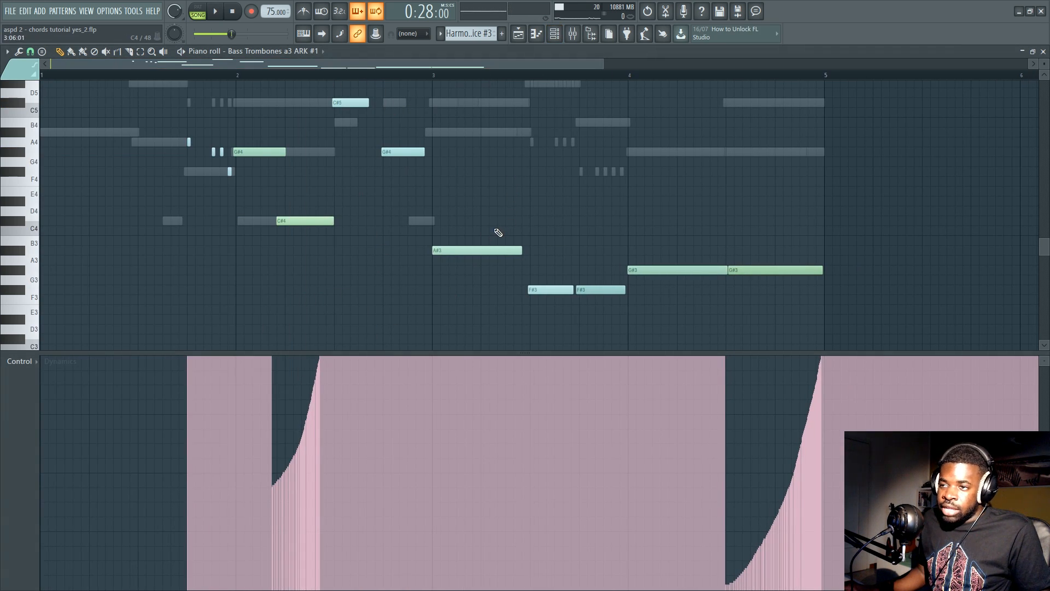
{"action": "left_click_drag", "start_coordinate": [476, 218], "coordinate": [782, 350]}
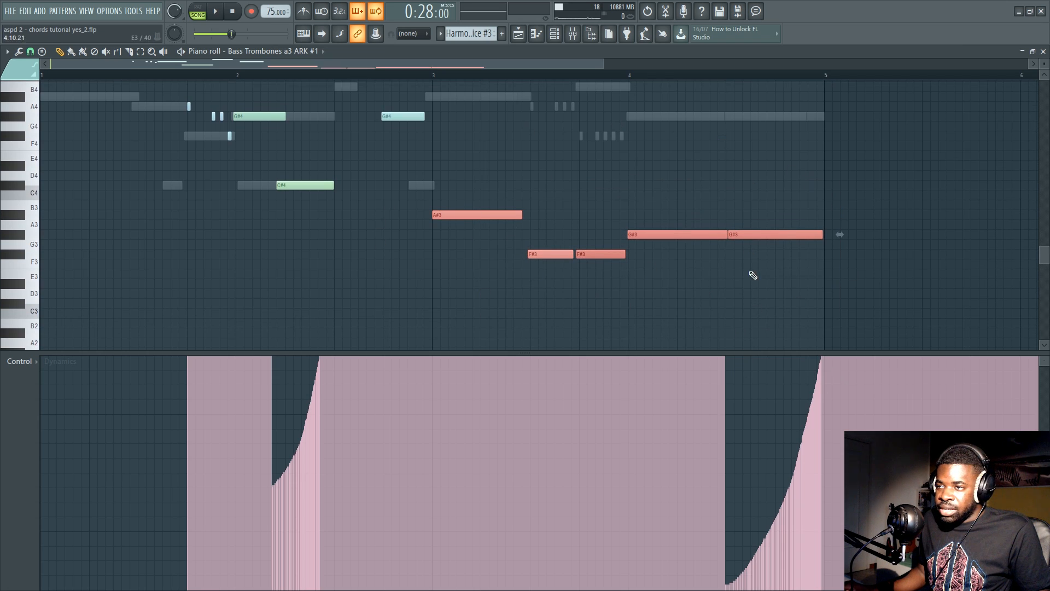
{"action": "left_click", "coordinate": [580, 211]}
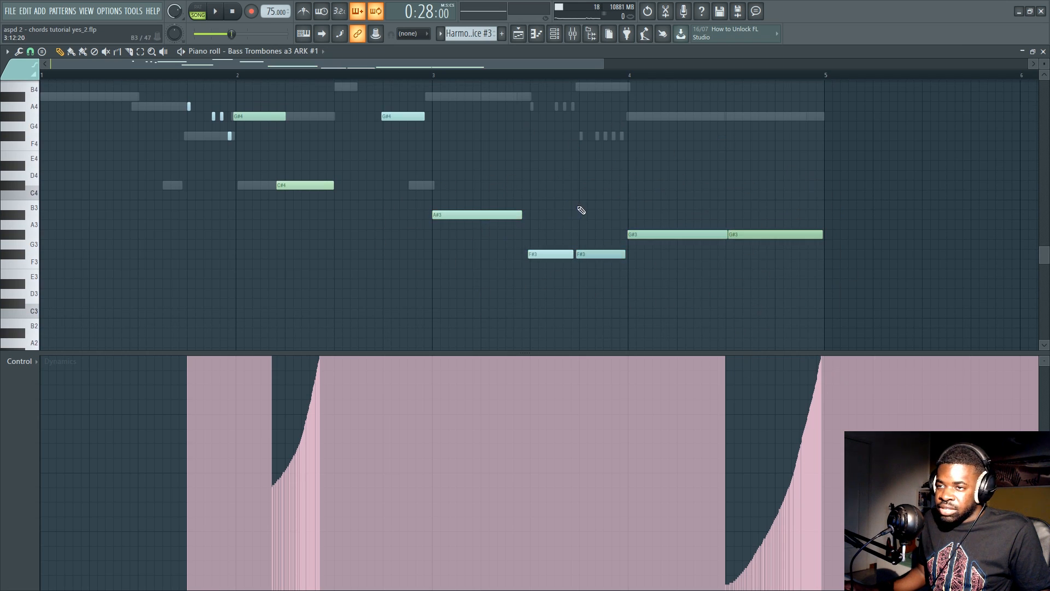
Show the mixer and select the Bass Trombone track to examine its effect slots, then close the mixer
{"action": "scroll", "coordinate": [224, 216], "scroll_direction": "up", "scroll_amount": 3}
{"action": "key", "text": "F9"}
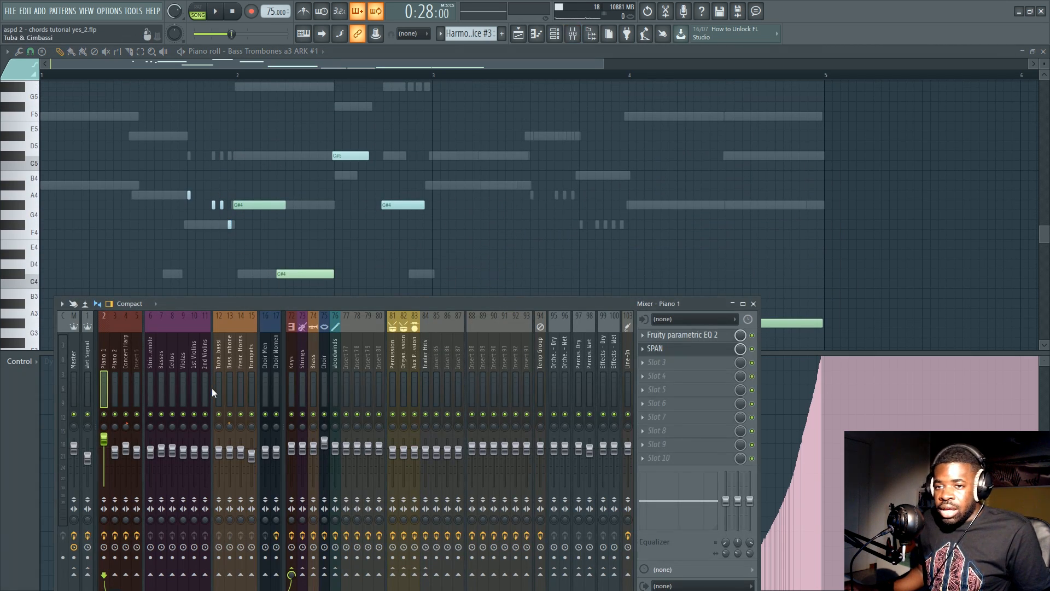
{"action": "left_click_drag", "start_coordinate": [278, 300], "coordinate": [369, 298]}
{"action": "left_click", "coordinate": [297, 341]}
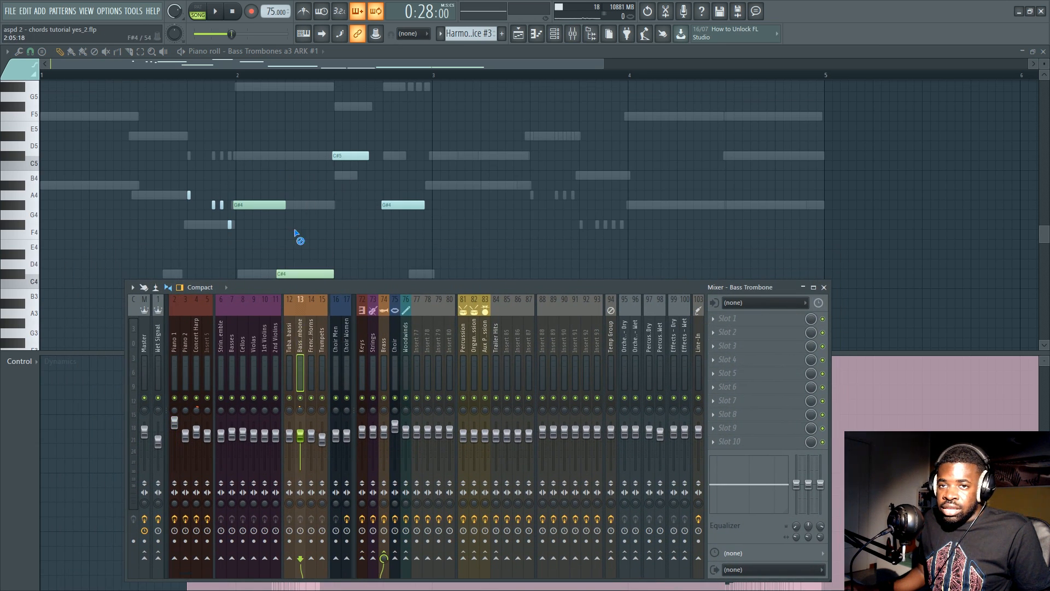
{"action": "key", "text": "F9"}
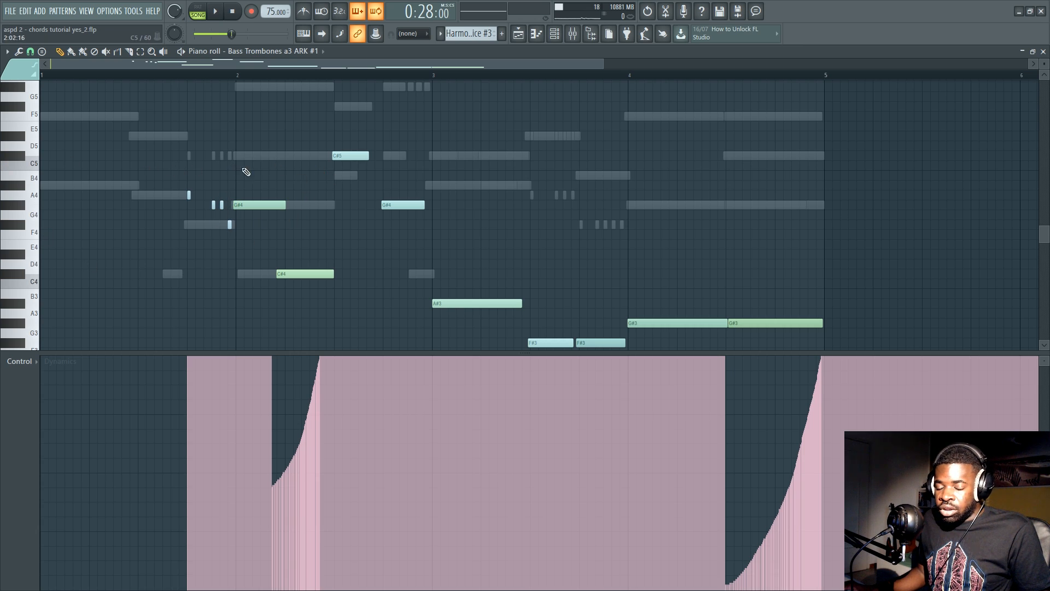
{"action": "key", "text": "F6"}
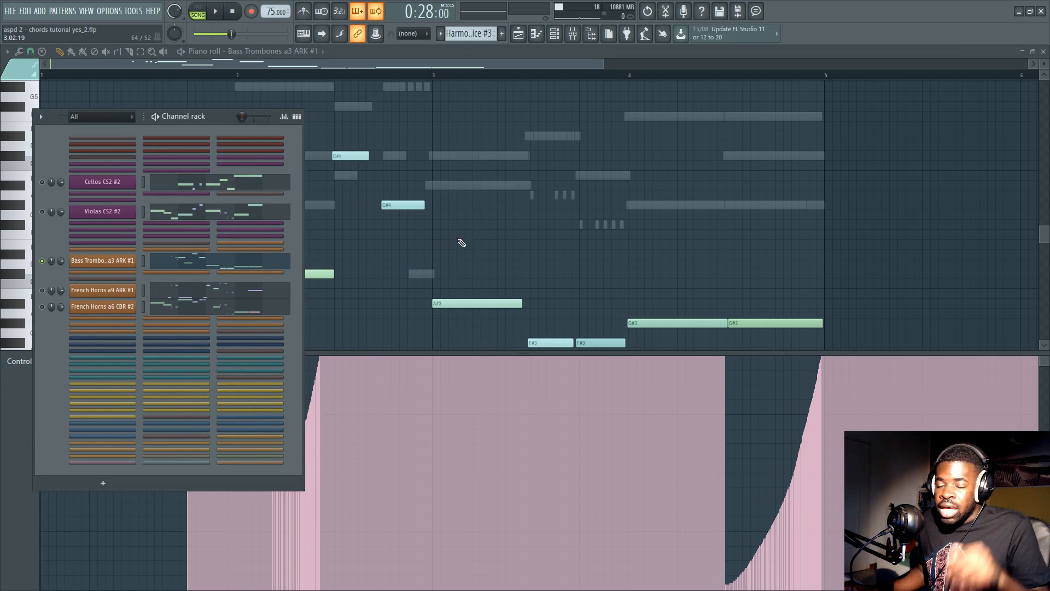
{"action": "key", "text": "F6"}
{"action": "scroll", "coordinate": [285, 255], "scroll_direction": "down", "scroll_amount": 3}
{"action": "scroll", "coordinate": [192, 182], "scroll_direction": "up", "scroll_amount": 1}
{"action": "key", "text": "F6"}
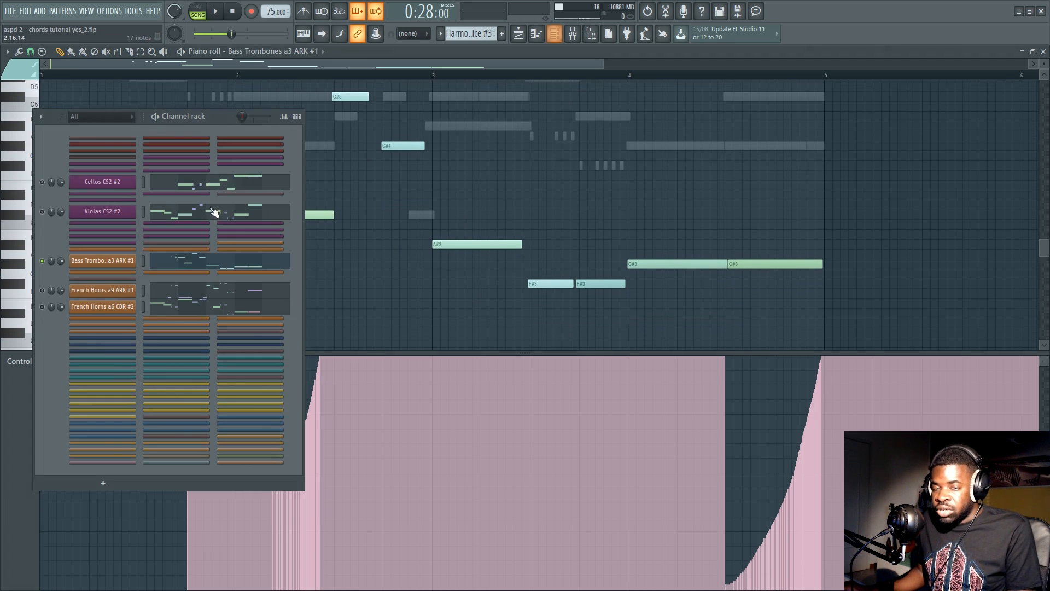
{"action": "key", "text": "F6"}
Audition the B2 and A2 piano keys to hear the Bass Trombones a3 ARK #1 sound below its written line
{"action": "scroll", "coordinate": [281, 293], "scroll_direction": "down", "scroll_amount": 6}
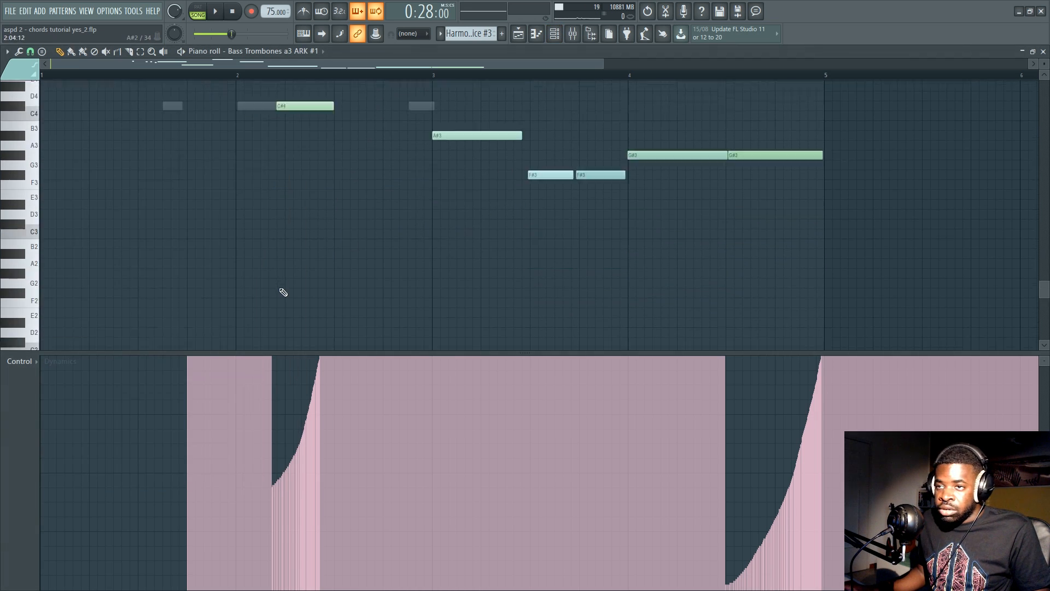
{"action": "scroll", "coordinate": [26, 242], "scroll_direction": "up", "scroll_amount": 1}
{"action": "left_click", "coordinate": [34, 206]}
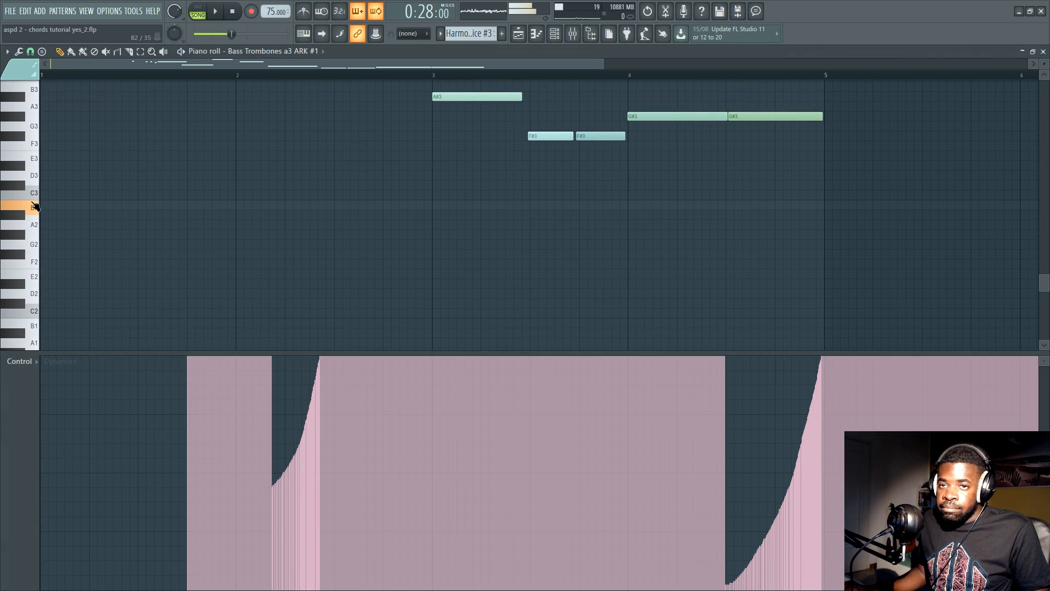
{"action": "left_click", "coordinate": [34, 223]}
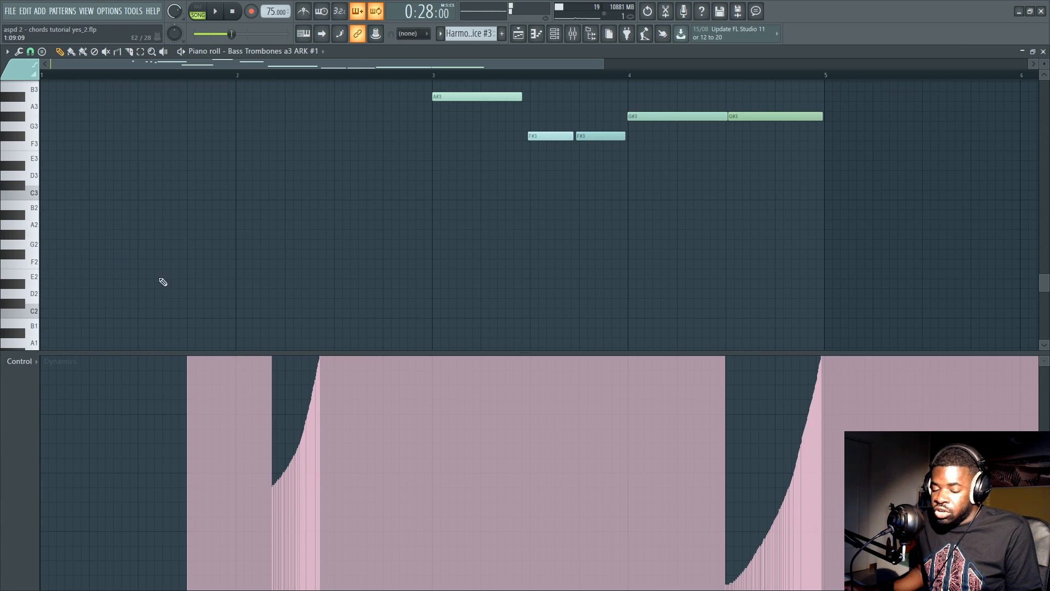
Mute the Bass Trombones a3 ARK #1 channel, enable French Horns a9 ARK #1 and open its notes
{"action": "key", "text": "F6"}
{"action": "key", "text": "F6"}
{"action": "scroll", "coordinate": [382, 219], "scroll_direction": "up", "scroll_amount": 8}
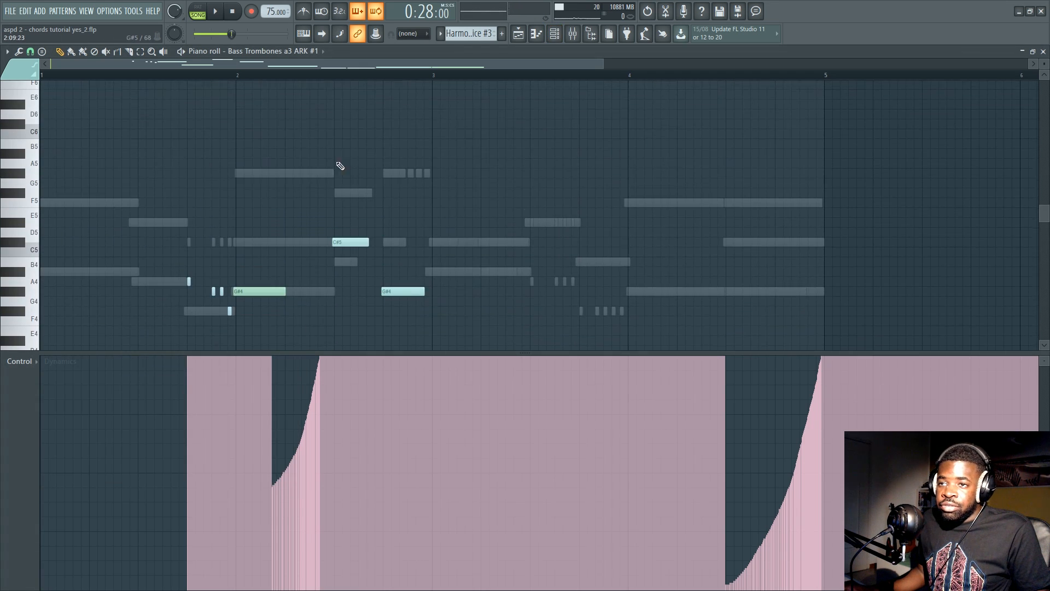
{"action": "scroll", "coordinate": [340, 165], "scroll_direction": "down", "scroll_amount": 5}
{"action": "key", "text": "F6"}
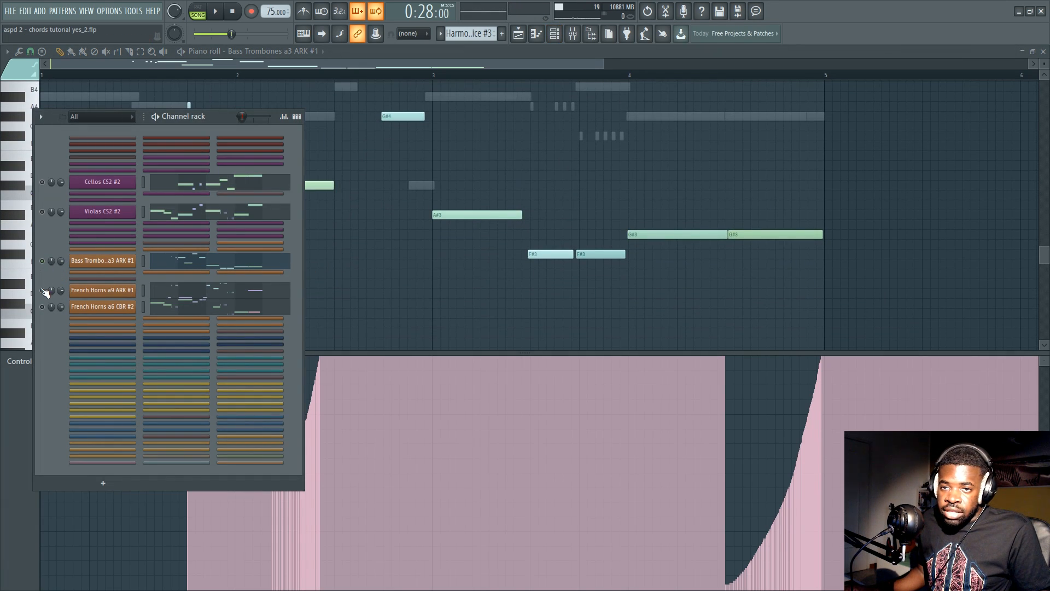
{"action": "left_click", "coordinate": [217, 295]}
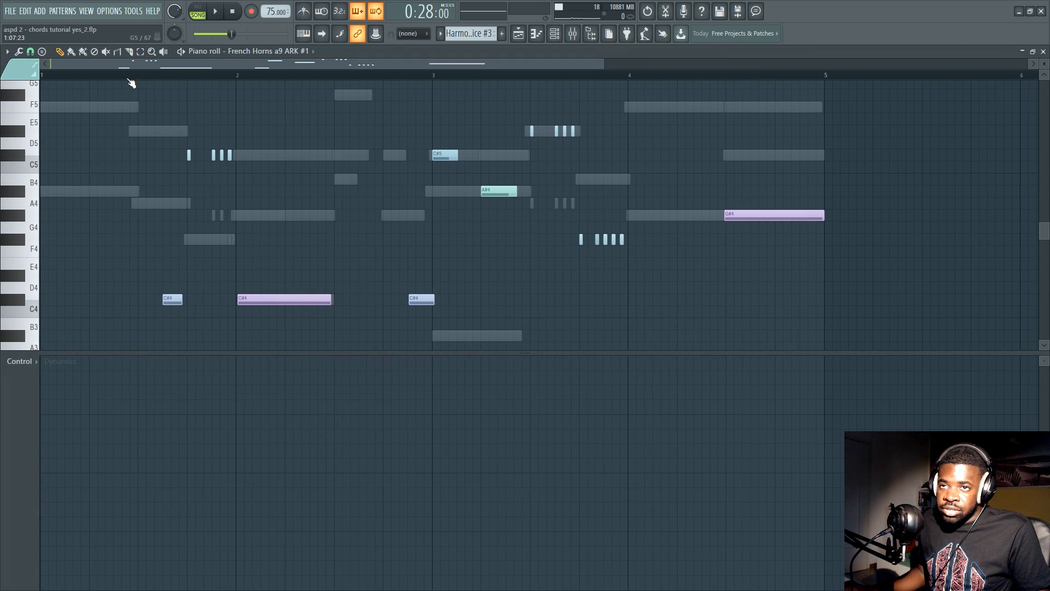
Play the French Horns a9 ARK #1 line from bar 1 through its long C#4 in bar 2
{"action": "key", "text": "space"}
{"action": "key", "text": "space"}
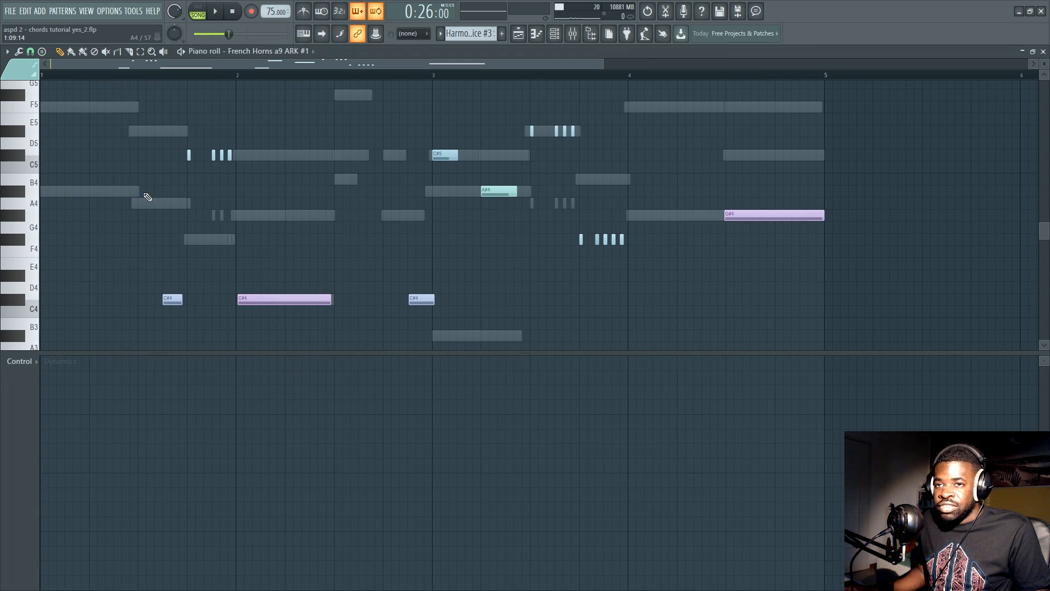
{"action": "scroll", "coordinate": [147, 140], "scroll_direction": "down", "scroll_amount": 1}
{"action": "key", "text": "space"}
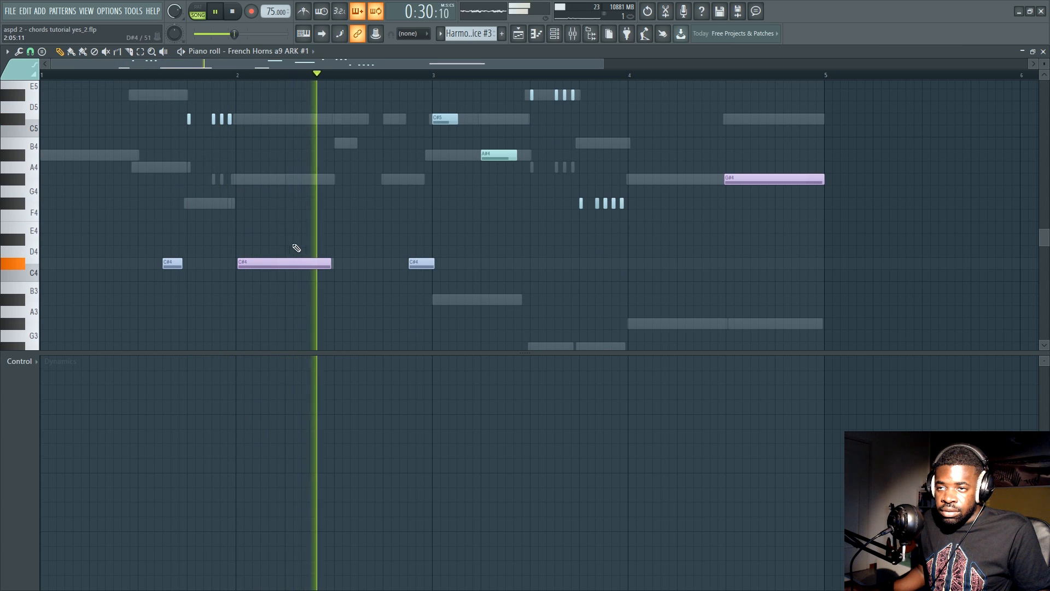
{"action": "scroll", "coordinate": [336, 245], "scroll_direction": "up", "scroll_amount": 2}
Enable the French Horns a6 CBR #2 channel alongside French Horns a9 ARK #1, restart playback from bar 1 and open the newly enabled channel's notes
{"action": "key", "text": "F6"}
{"action": "key", "text": "space"}
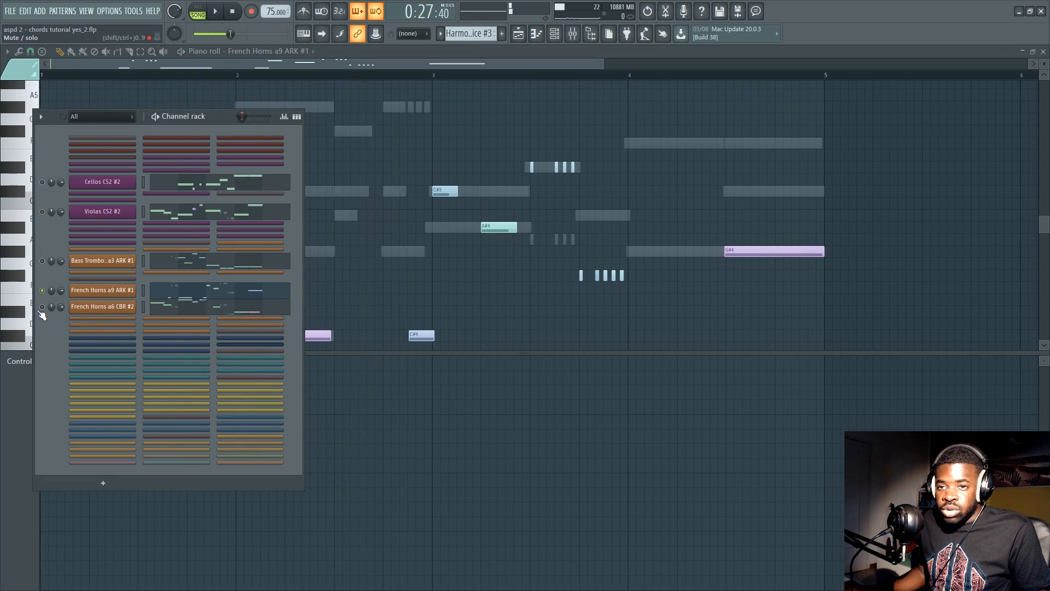
{"action": "key", "text": "space"}
{"action": "key", "text": "space"}
{"action": "key", "text": "F6"}
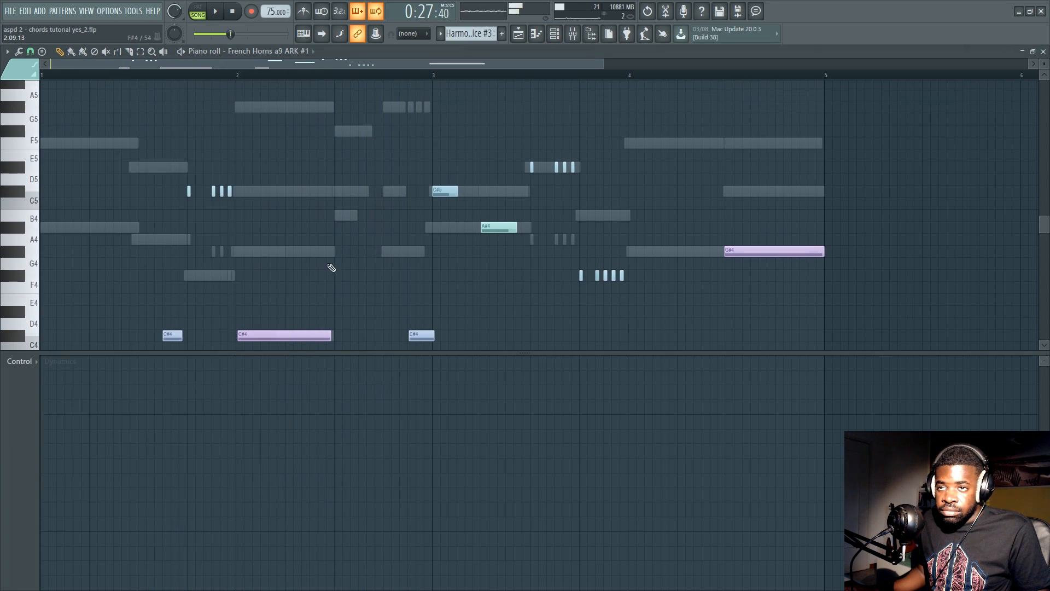
{"action": "key", "text": "space"}
{"action": "key", "text": "F6"}
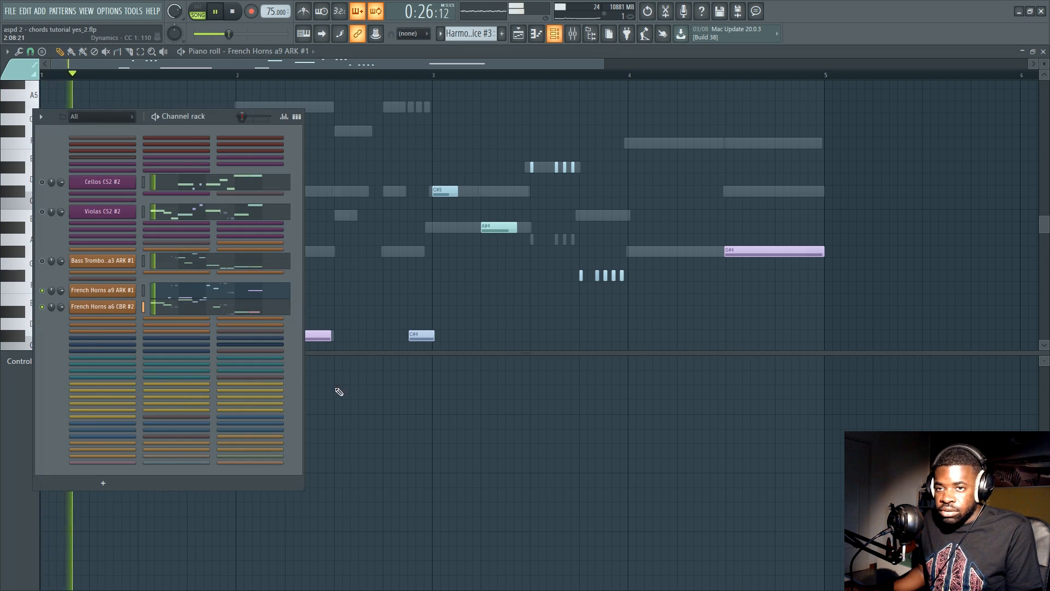
{"action": "left_click", "coordinate": [207, 304]}
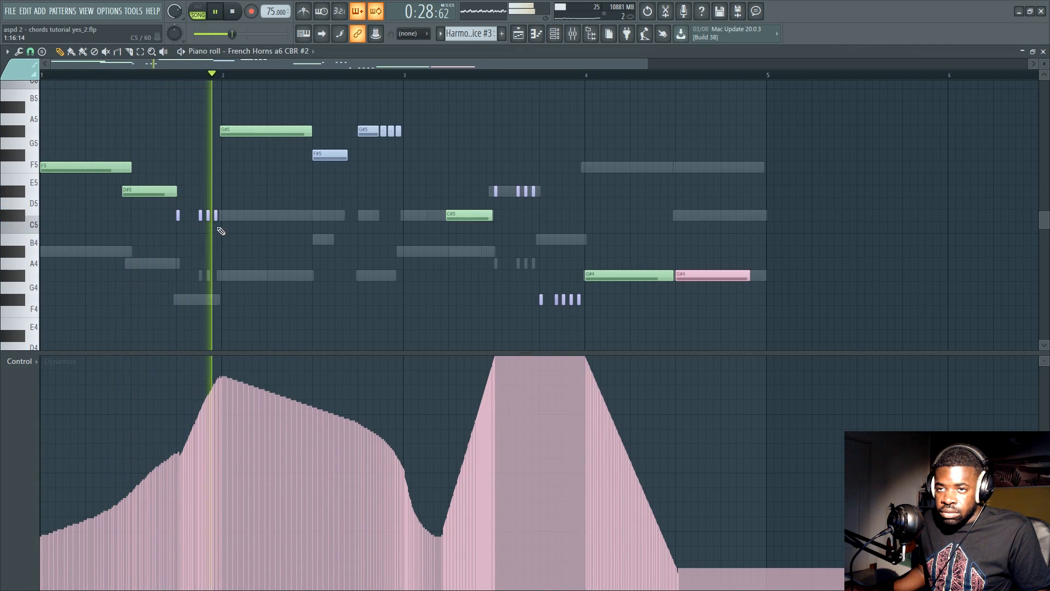
Play both French Horns lines through to bar 4, following the French Horns a6 CBR #2 notes and dynamics, then stop playback
{"action": "scroll", "coordinate": [253, 191], "scroll_direction": "up", "scroll_amount": 3}
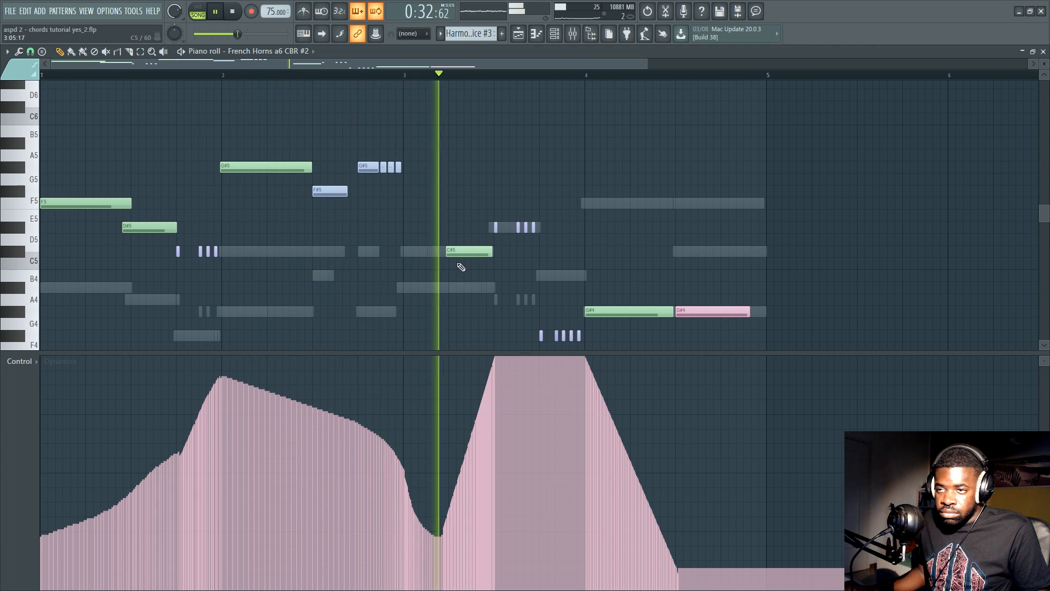
{"action": "scroll", "coordinate": [477, 246], "scroll_direction": "down", "scroll_amount": 6}
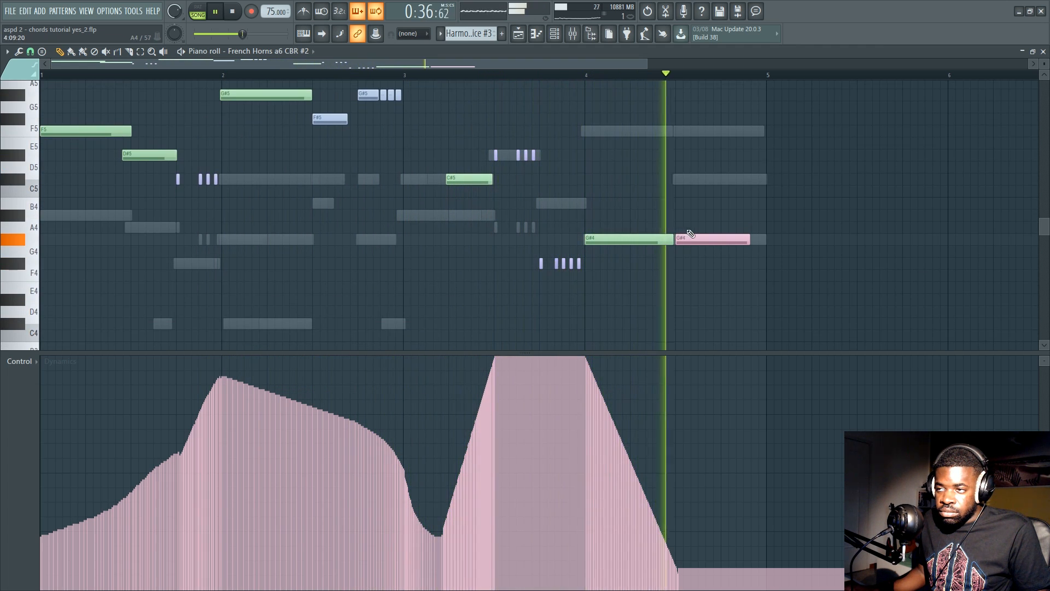
{"action": "key", "text": "space"}
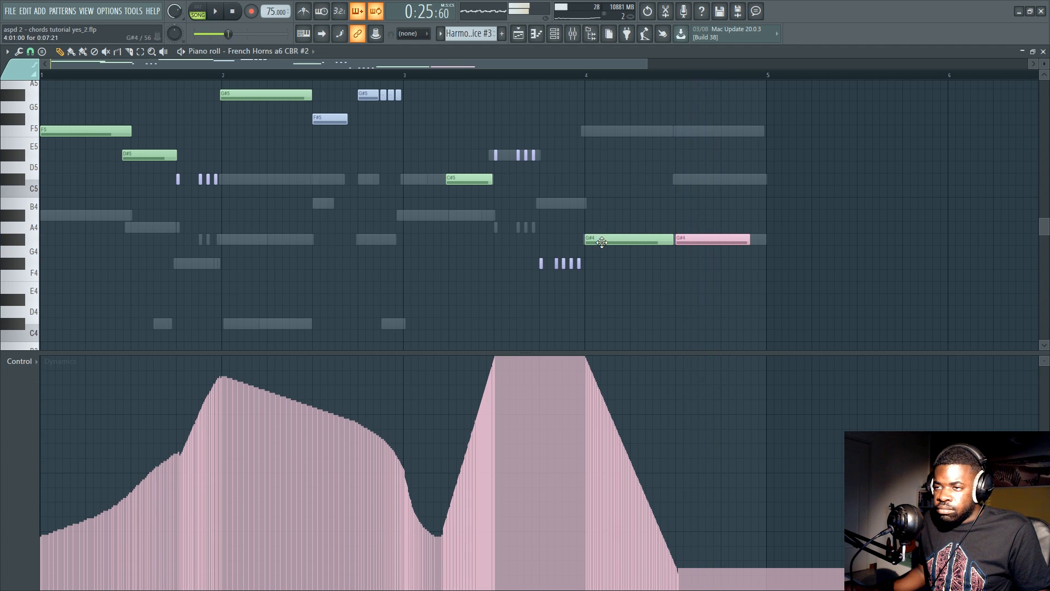
Move the two G#4 notes in bar 4 of French Horns a6 CBR #2 up, the first to F5 and the second to G5
{"action": "left_click_drag", "start_coordinate": [601, 242], "coordinate": [611, 134]}
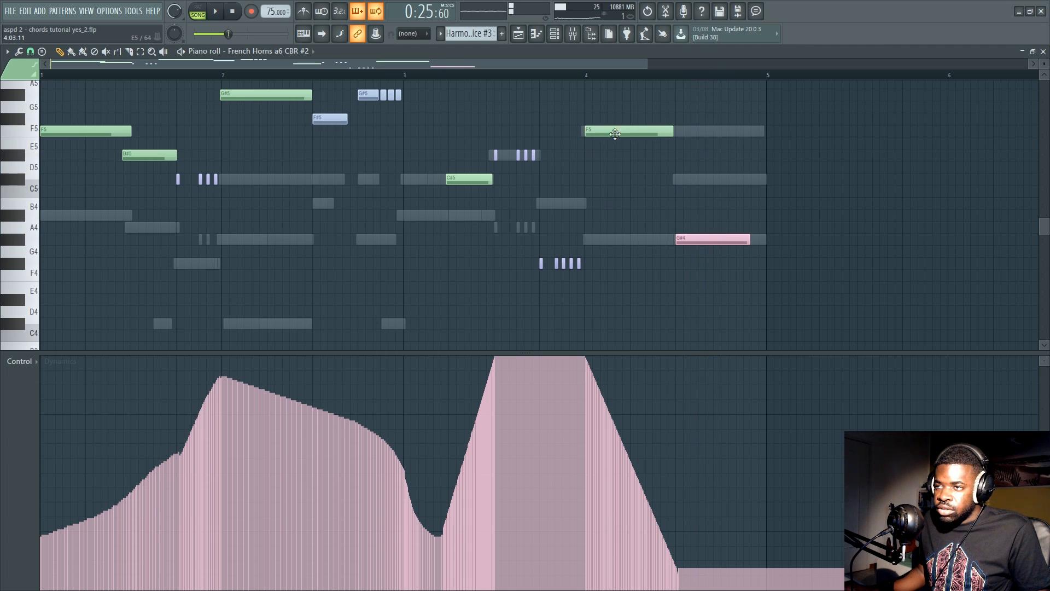
{"action": "left_click_drag", "start_coordinate": [715, 239], "coordinate": [724, 119]}
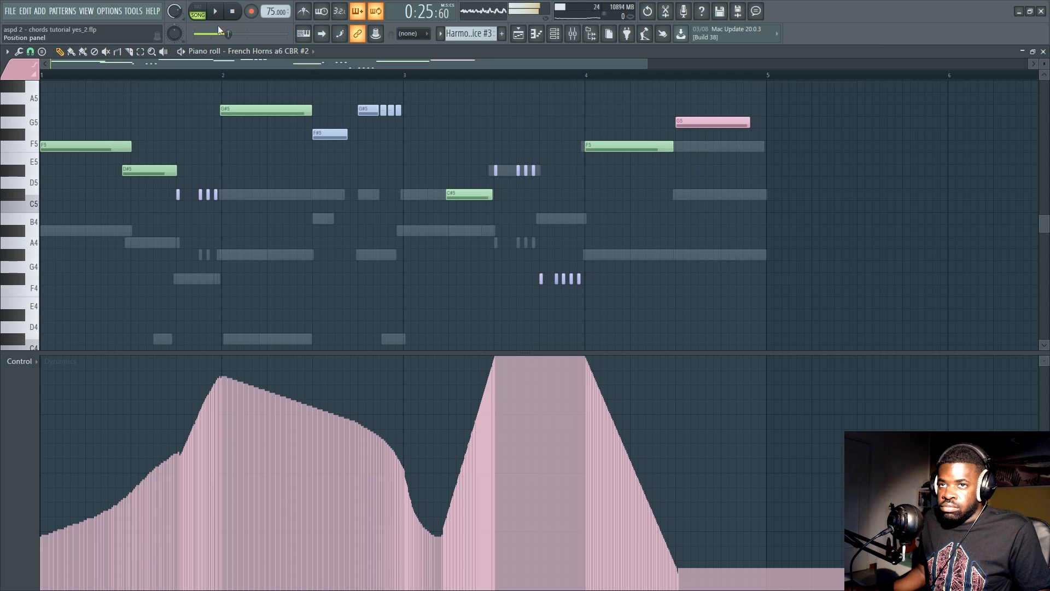
Raise the second bar-4 note of French Horns a6 CBR #2 to G#5 and stop playback
{"action": "left_click_drag", "start_coordinate": [711, 122], "coordinate": [711, 110]}
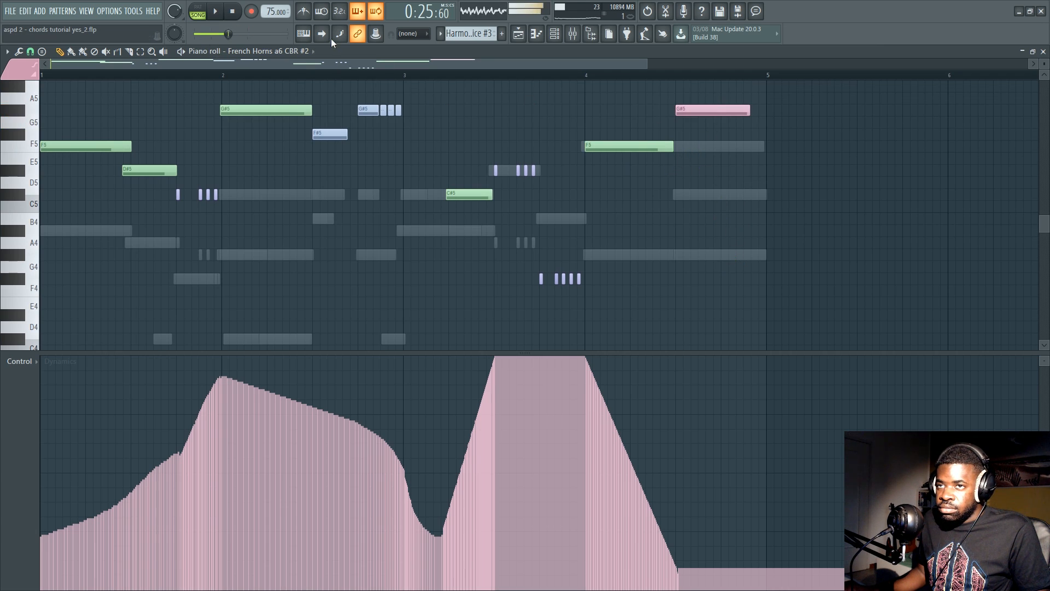
{"action": "left_click", "coordinate": [235, 12]}
{"action": "key", "text": "F6"}
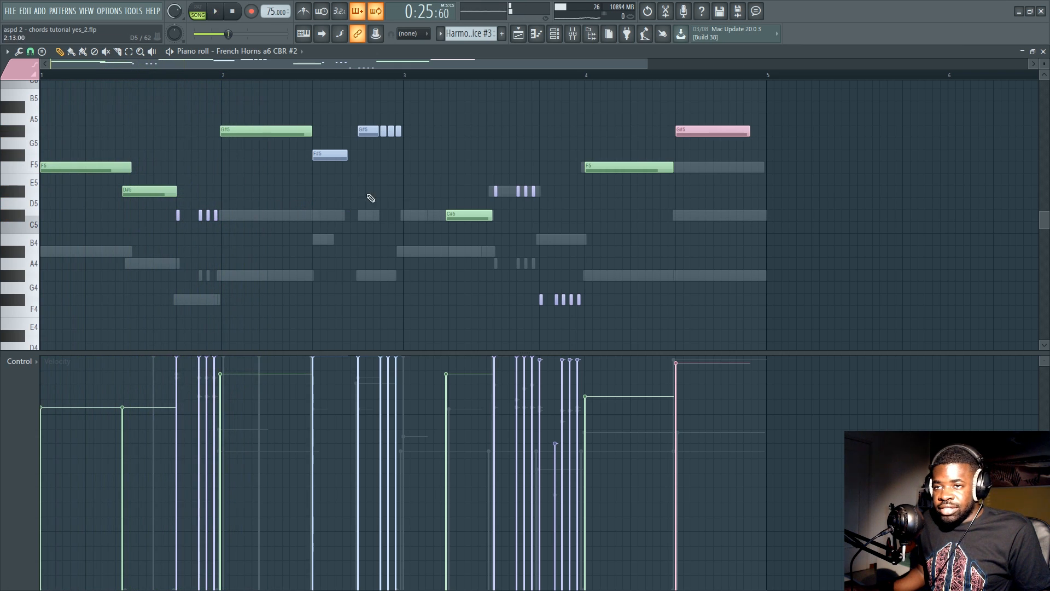
Highlight the four short repeated C#5 notes at the end of bar 1 in French Horns a6 CBR #2
{"action": "left_click_drag", "start_coordinate": [160, 215], "coordinate": [222, 223], "text": "ctrl"}
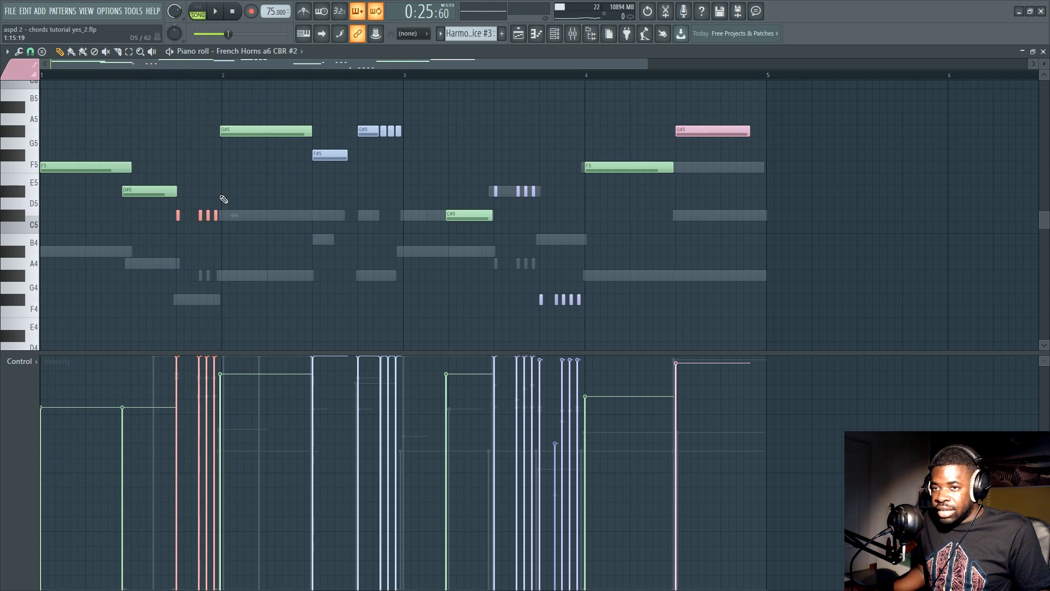
{"action": "left_click", "coordinate": [332, 220], "text": "ctrl"}
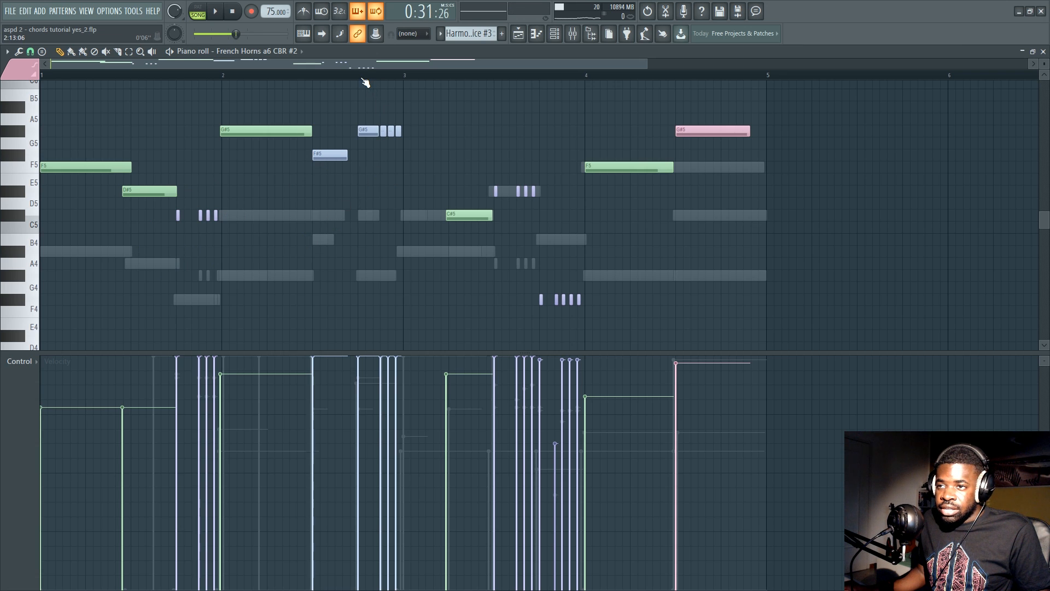
{"action": "scroll", "coordinate": [355, 85], "scroll_direction": "up", "scroll_amount": 2, "text": "ctrl"}
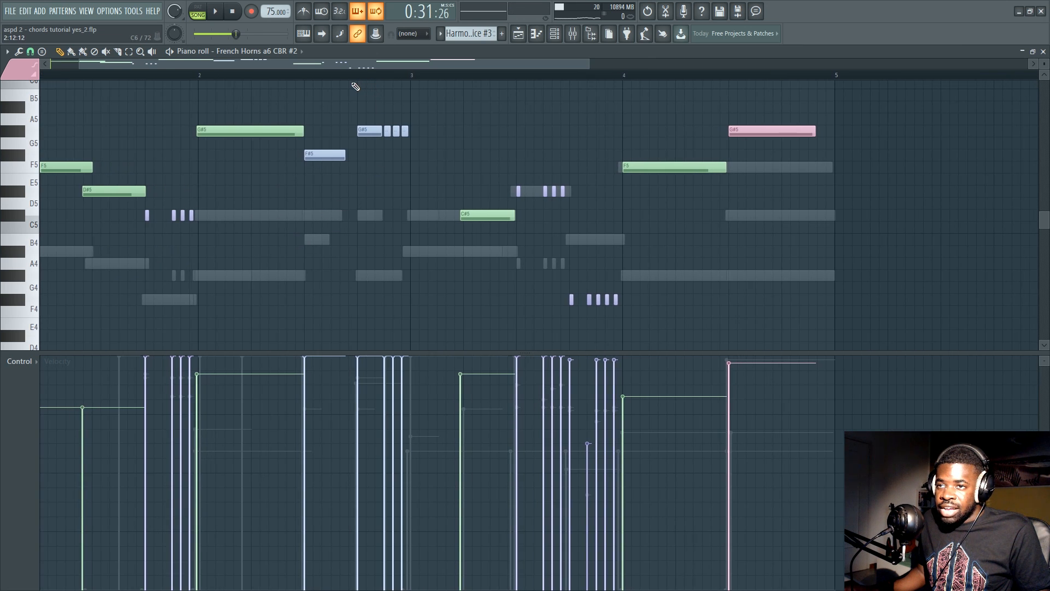
{"action": "scroll", "coordinate": [359, 122], "scroll_direction": "up", "scroll_amount": 1}
{"action": "scroll", "coordinate": [397, 77], "scroll_direction": "down", "scroll_amount": 2}
{"action": "scroll", "coordinate": [78, 164], "scroll_direction": "down", "scroll_amount": 3}
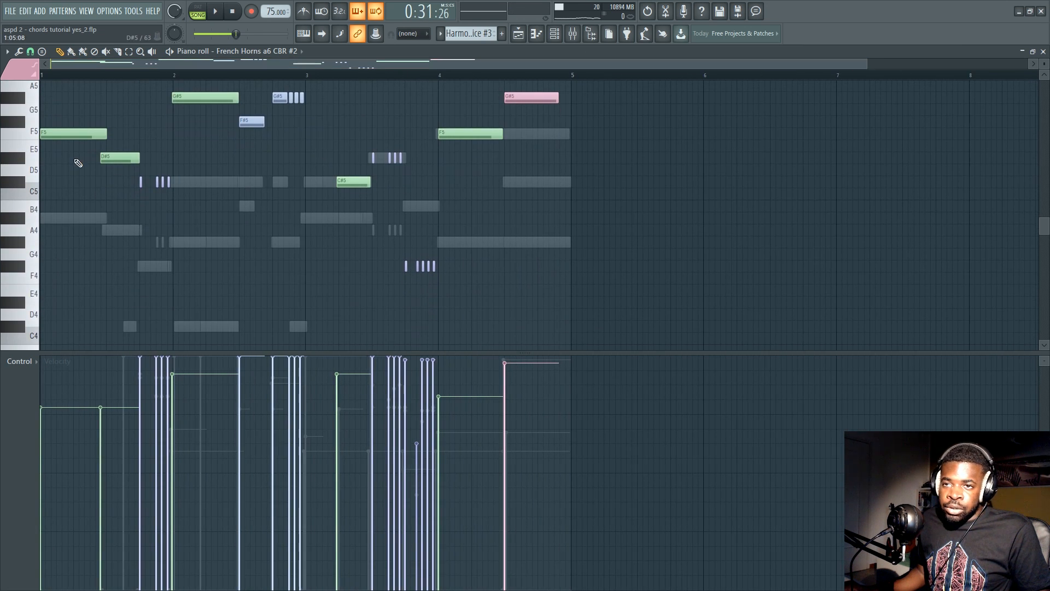
{"action": "left_click_drag", "start_coordinate": [124, 177], "coordinate": [204, 200], "text": "ctrl"}
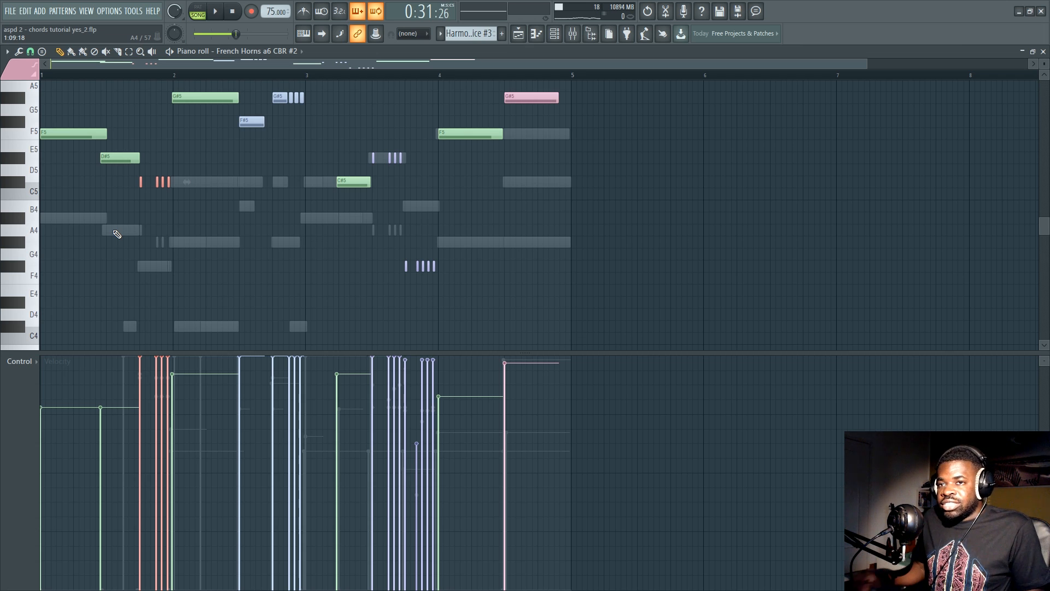
Enlarge the piano roll's note area by shrinking the velocity lane below it
{"action": "scroll", "coordinate": [235, 254], "scroll_direction": "up", "scroll_amount": 2}
{"action": "scroll", "coordinate": [274, 293], "scroll_direction": "up", "scroll_amount": 2}
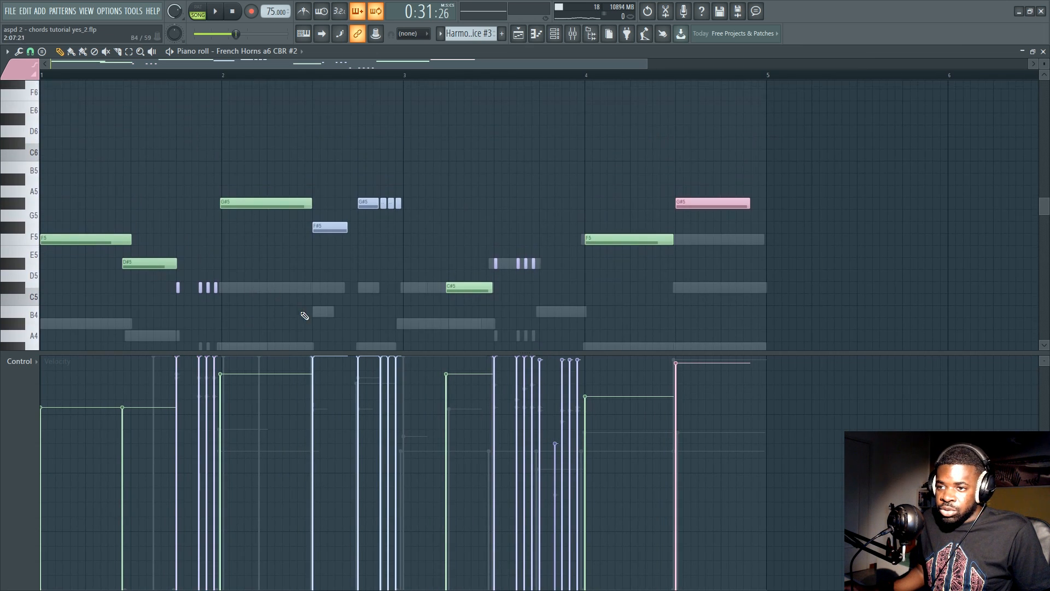
{"action": "scroll", "coordinate": [315, 327], "scroll_direction": "down", "scroll_amount": 4}
{"action": "scroll", "coordinate": [325, 343], "scroll_direction": "up", "scroll_amount": 2}
{"action": "left_click_drag", "start_coordinate": [327, 356], "coordinate": [335, 416]}
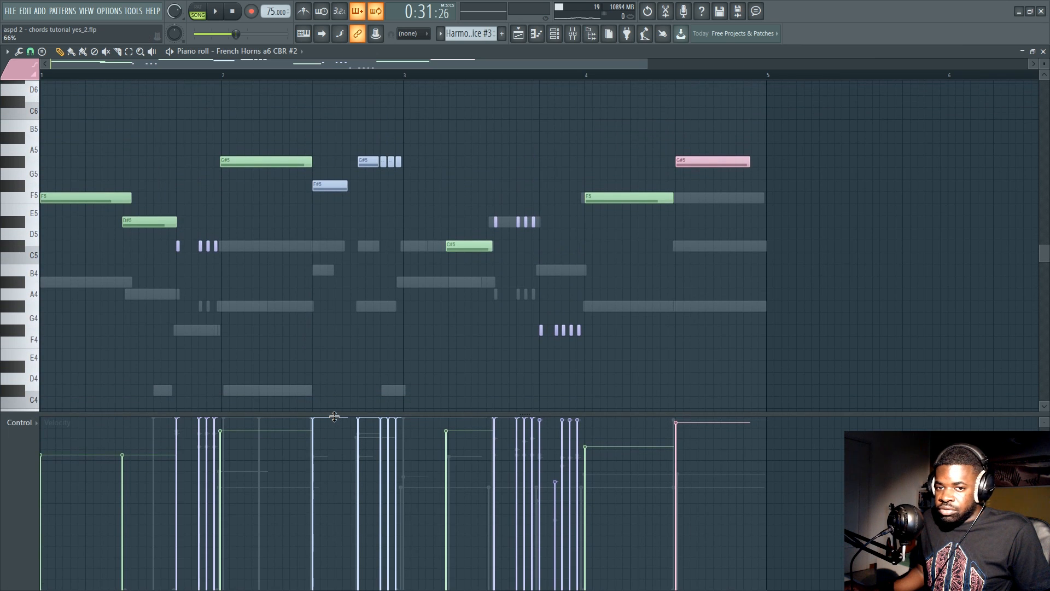
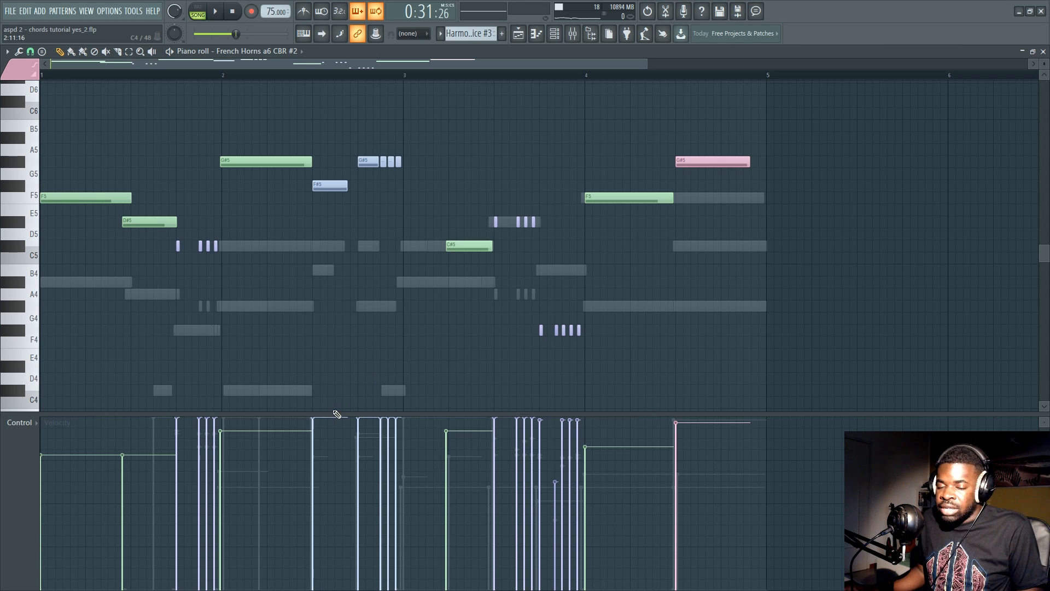
View the Cellos CS2 #2 notes and return to the French Horns a6 CBR #2 notes
{"action": "double_click", "coordinate": [504, 225]}
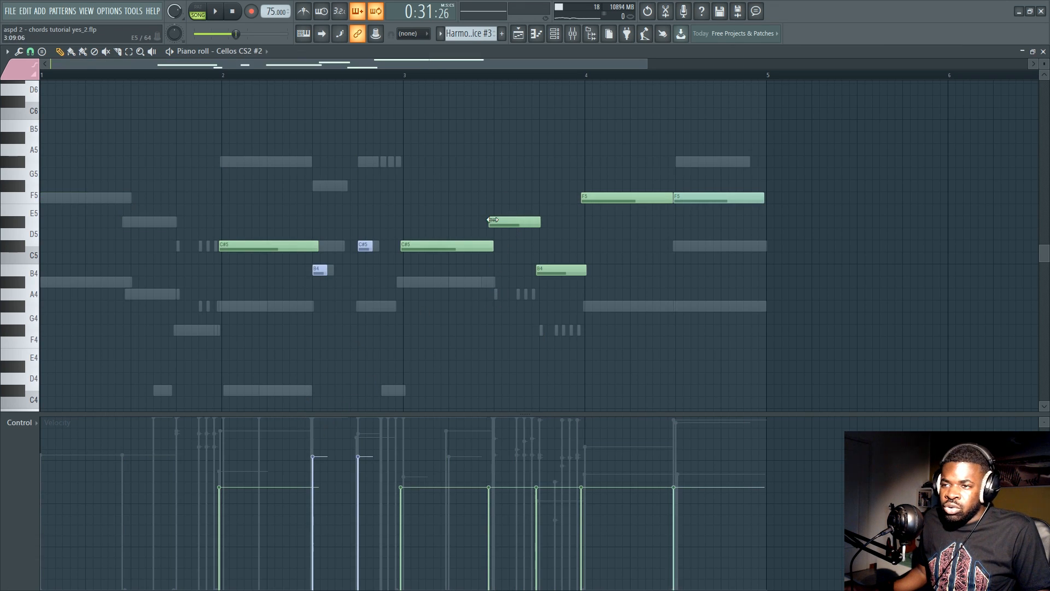
{"action": "double_click", "coordinate": [178, 246]}
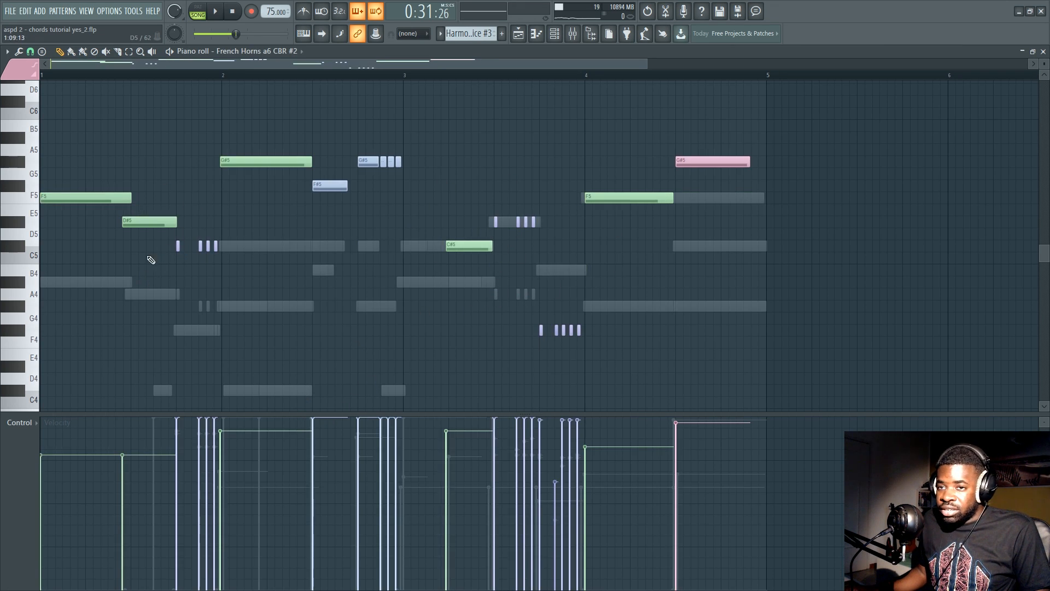
{"action": "key", "text": "F6"}
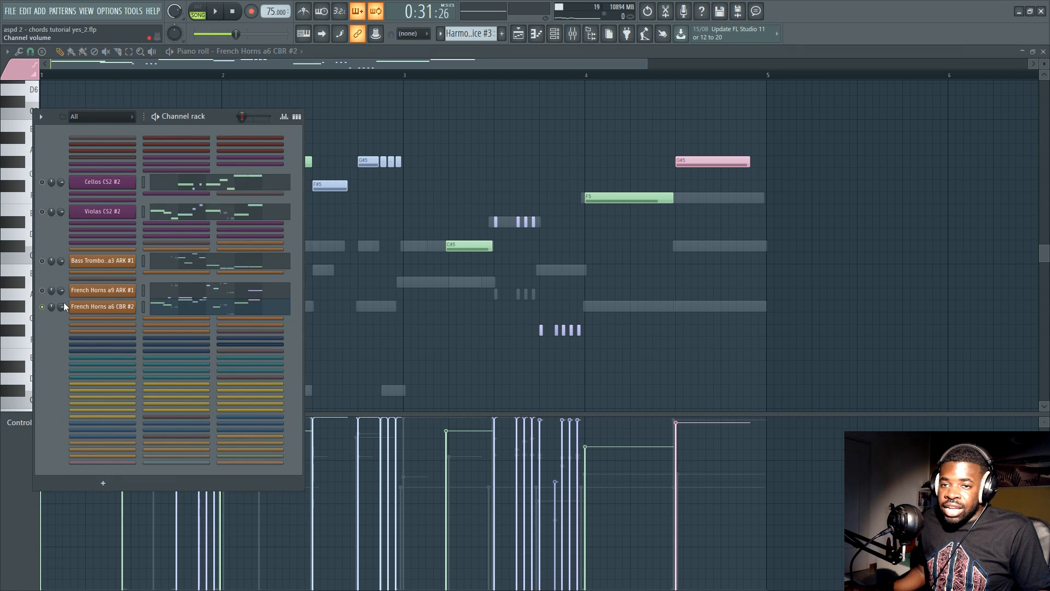
{"action": "key", "text": "F6"}
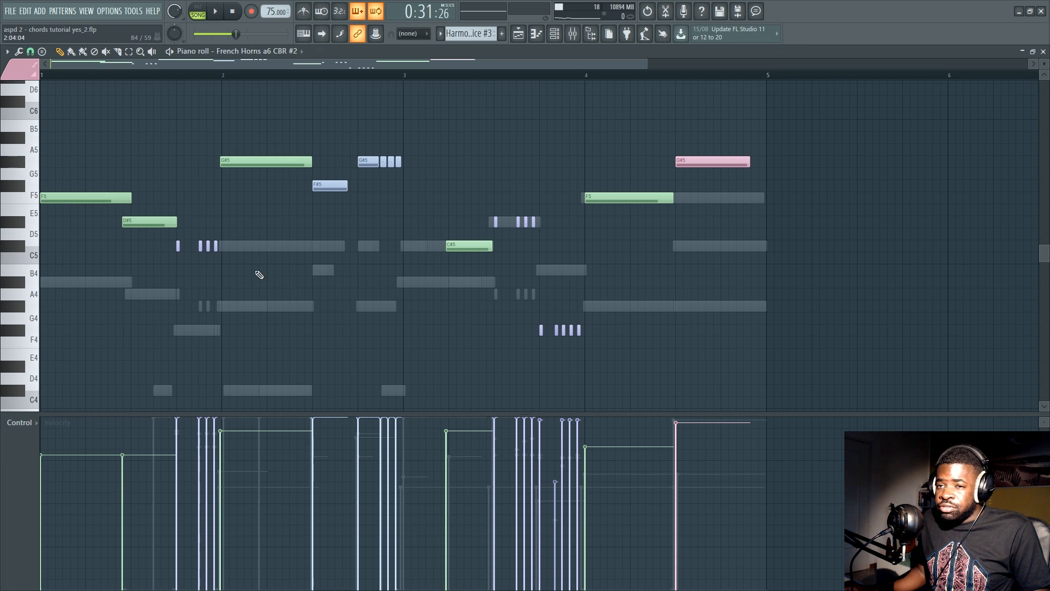
{"action": "key", "text": "F6"}
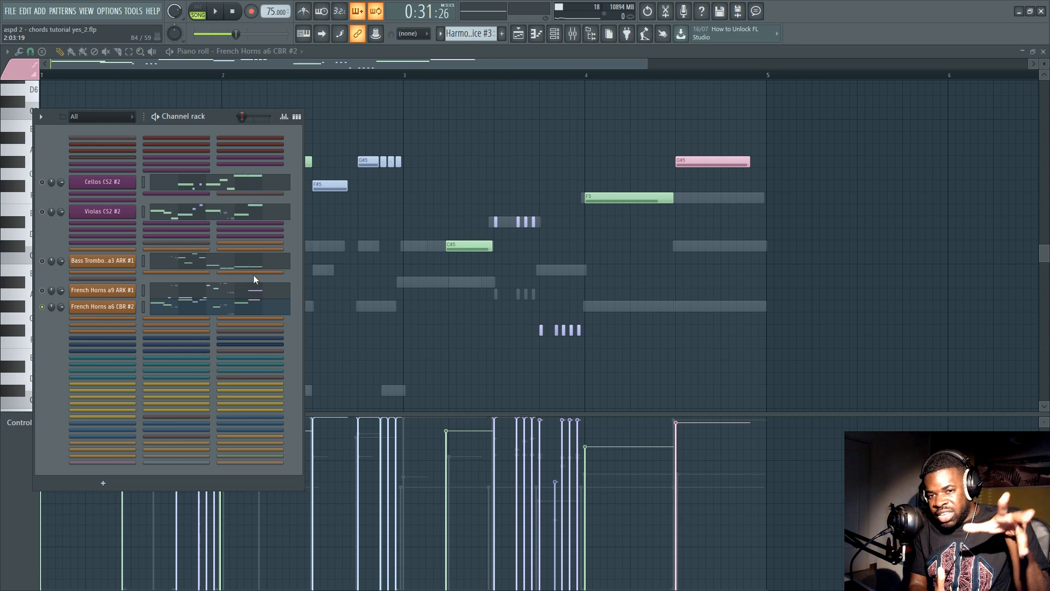
{"action": "key", "text": "F6"}
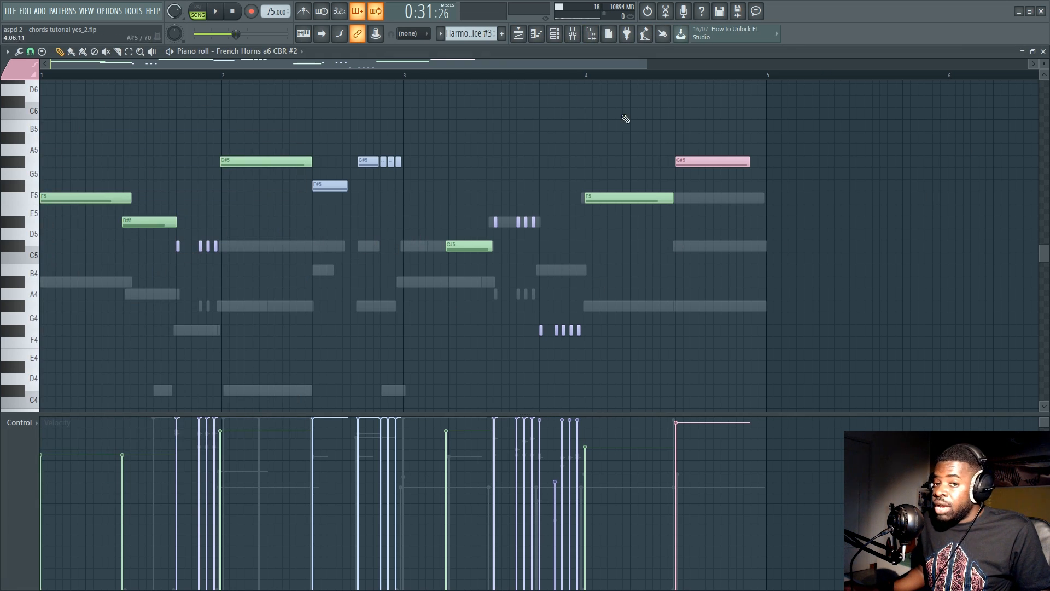
Enable the French Horns a9 ARK #1 channel, open its notes and play from its first C#4 in bar 1 into bar 2
{"action": "key", "text": "F6"}
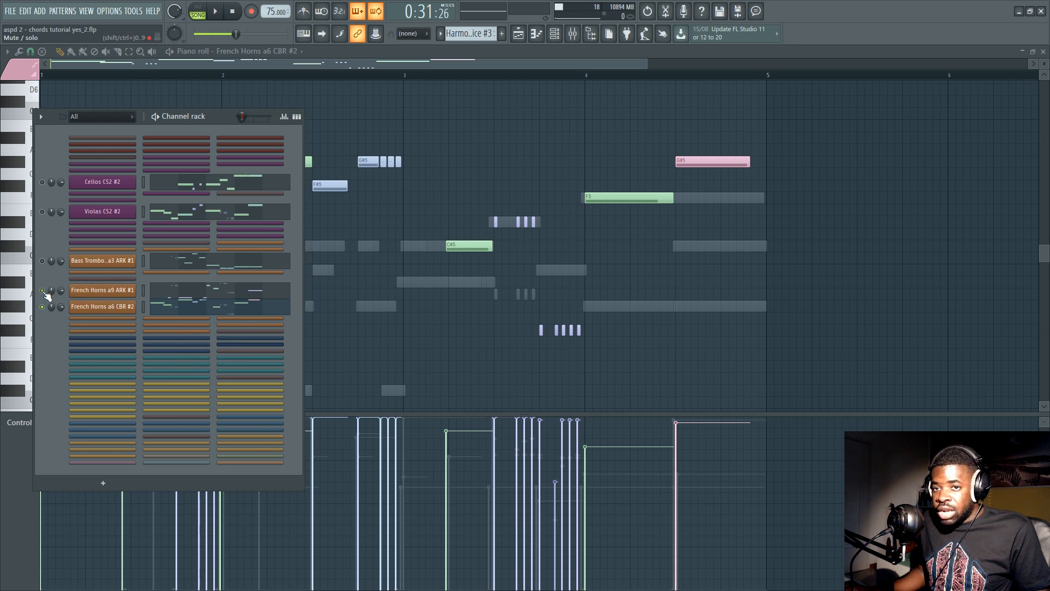
{"action": "left_click", "coordinate": [192, 296]}
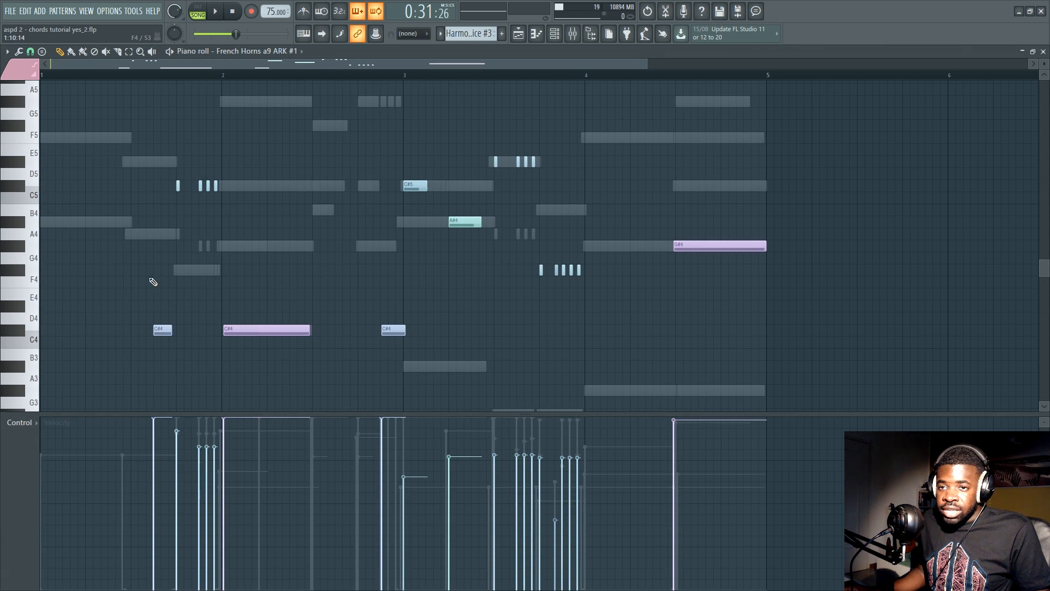
{"action": "scroll", "coordinate": [164, 87], "scroll_direction": "up", "scroll_amount": 3}
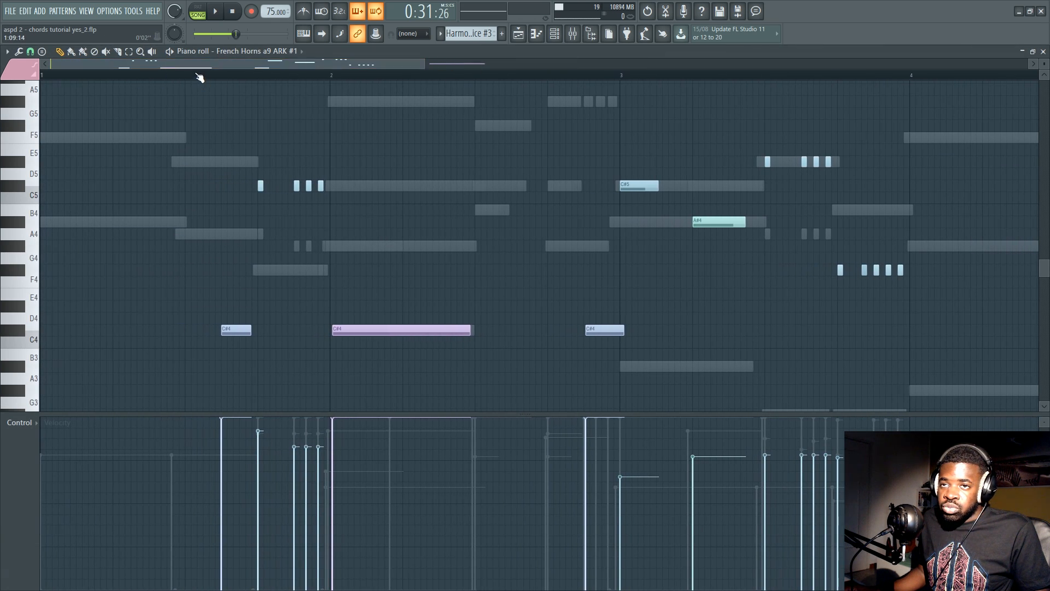
{"action": "key", "text": "space"}
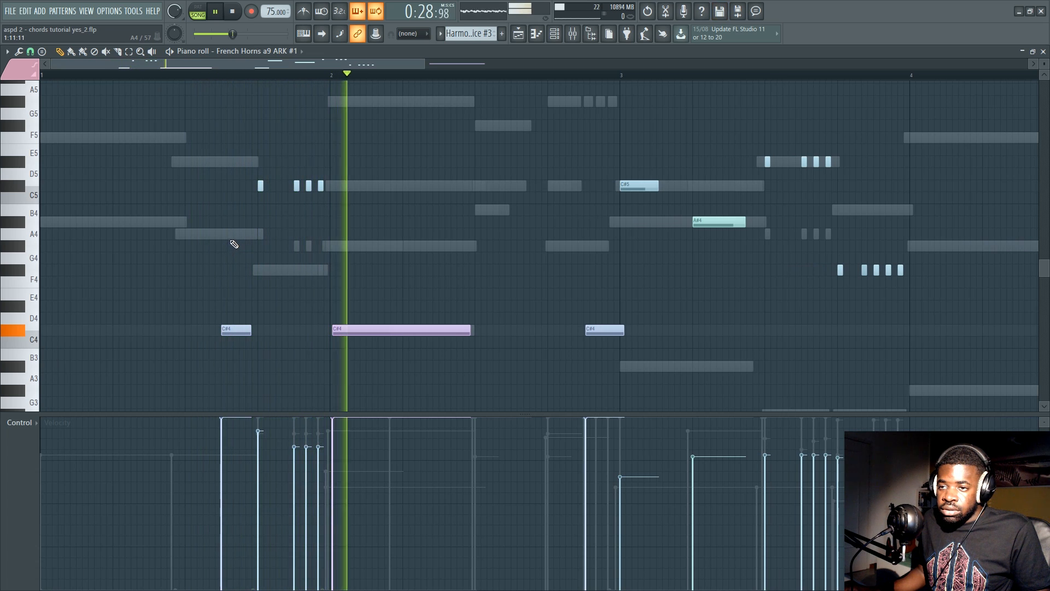
{"action": "key", "text": "space"}
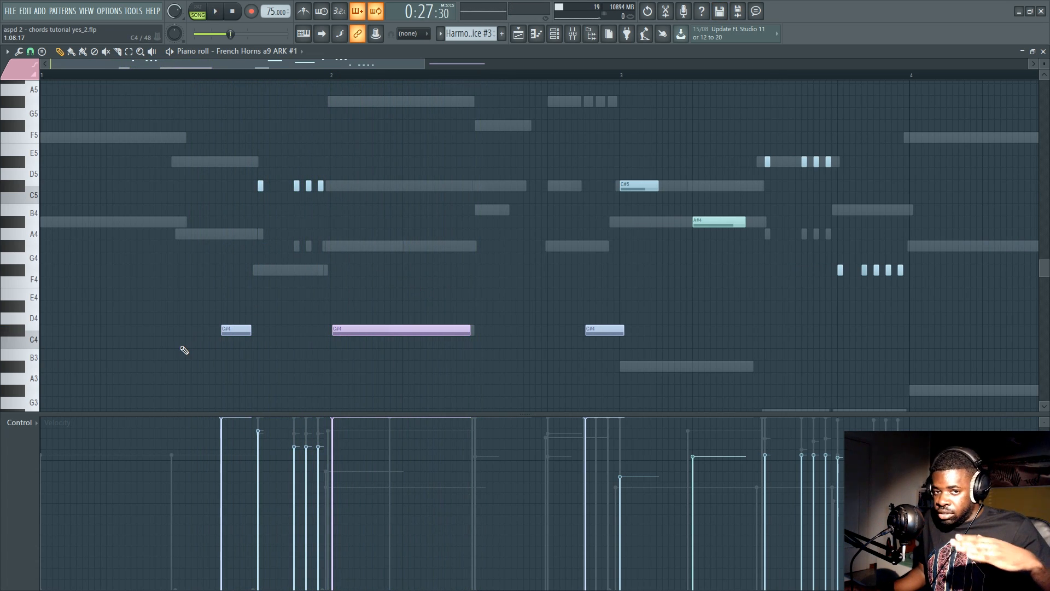
{"action": "left_click", "coordinate": [228, 329]}
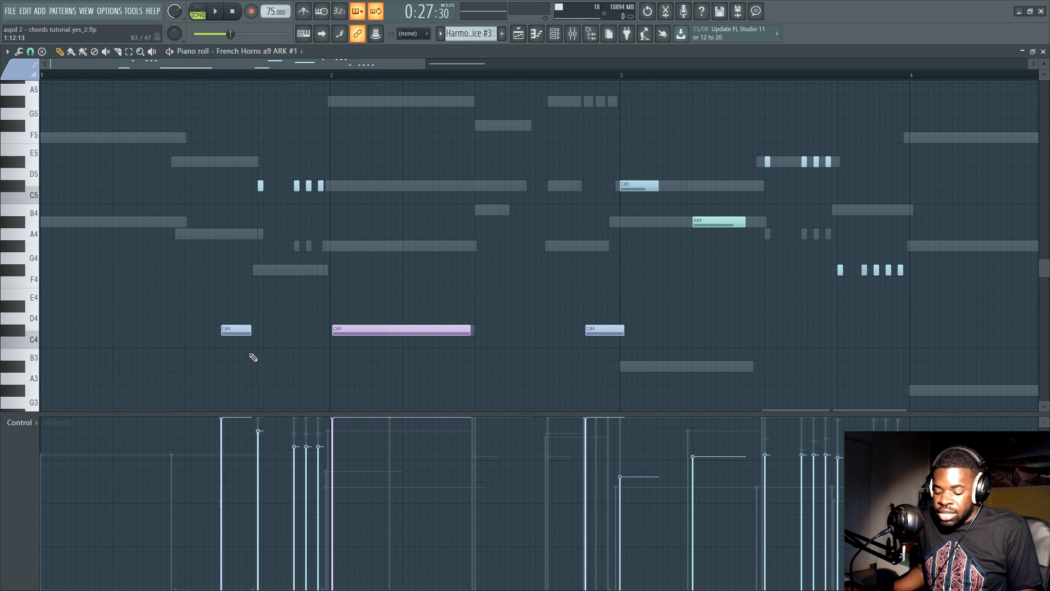
Reopen the French Horns a9 ARK #1 notes and replay the passage from the middle of bar 1 at closer range
{"action": "key", "text": "F6"}
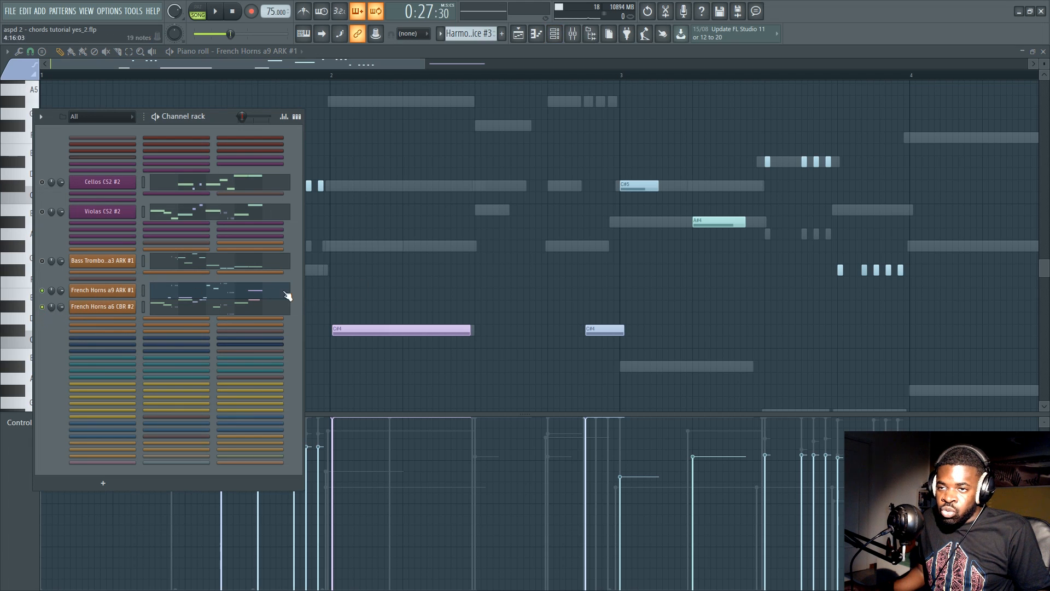
{"action": "left_click", "coordinate": [285, 292]}
{"action": "scroll", "coordinate": [279, 71], "scroll_direction": "up", "scroll_amount": 2}
{"action": "left_click_drag", "start_coordinate": [279, 67], "coordinate": [104, 83]}
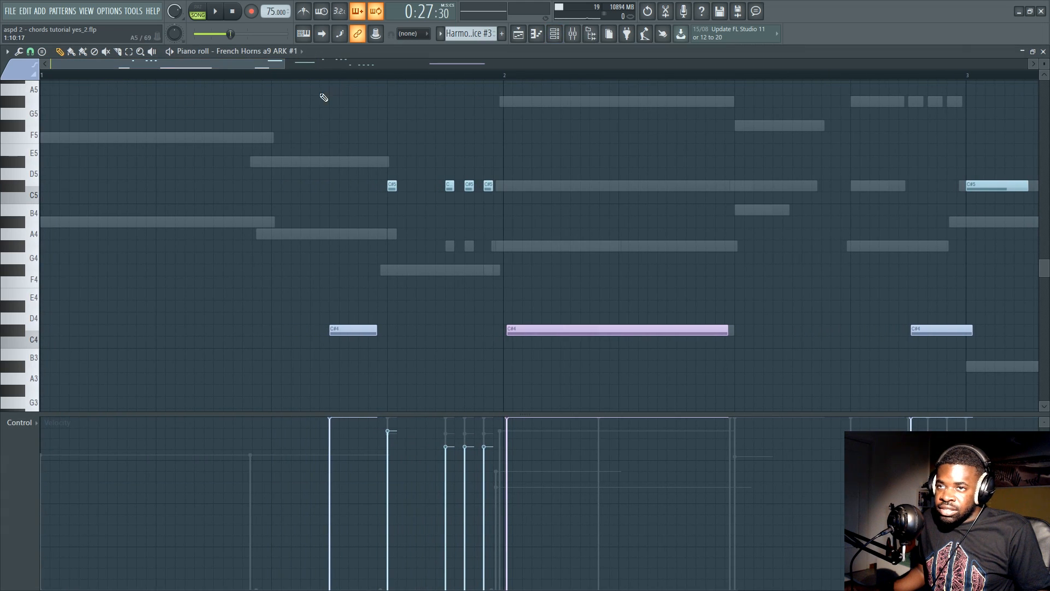
{"action": "key", "text": "space"}
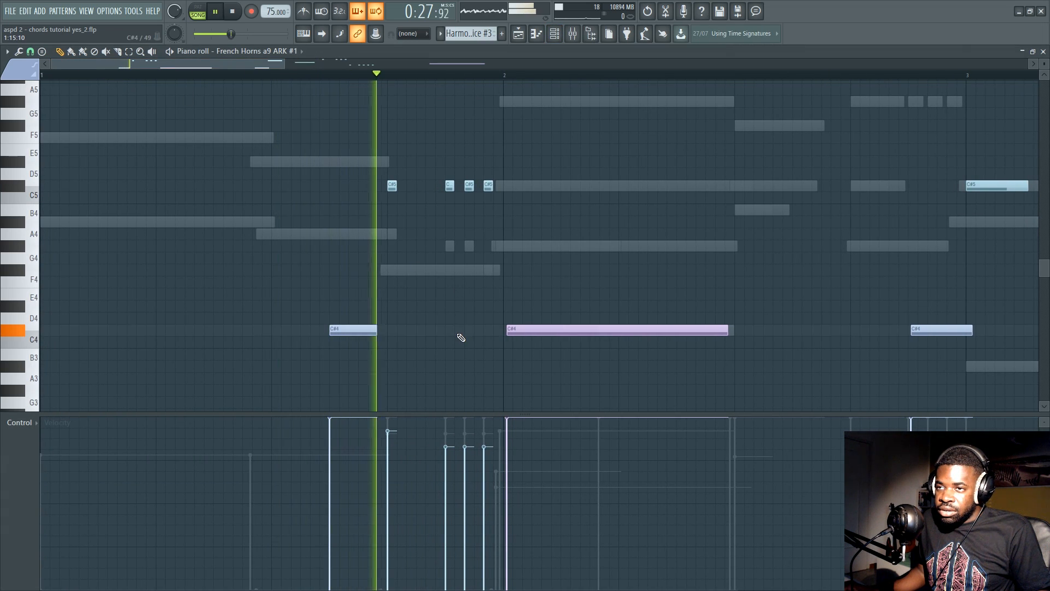
{"action": "key", "text": "space"}
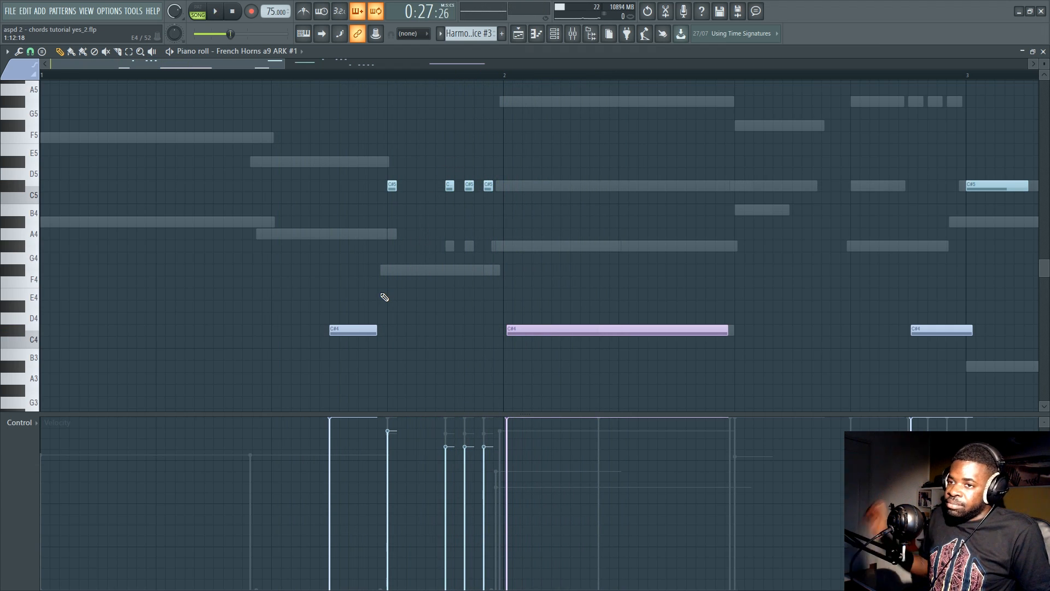
Try the passage without the French Horns a9 ARK #1 notes in bar 1 and the long C#4 in bar 2, and undo their deletion
{"action": "left_click_drag", "start_coordinate": [511, 120], "coordinate": [218, 388]}
{"action": "left_click_drag", "start_coordinate": [535, 158], "coordinate": [314, 411]}
{"action": "key", "text": "Delete"}
{"action": "key", "text": "space"}
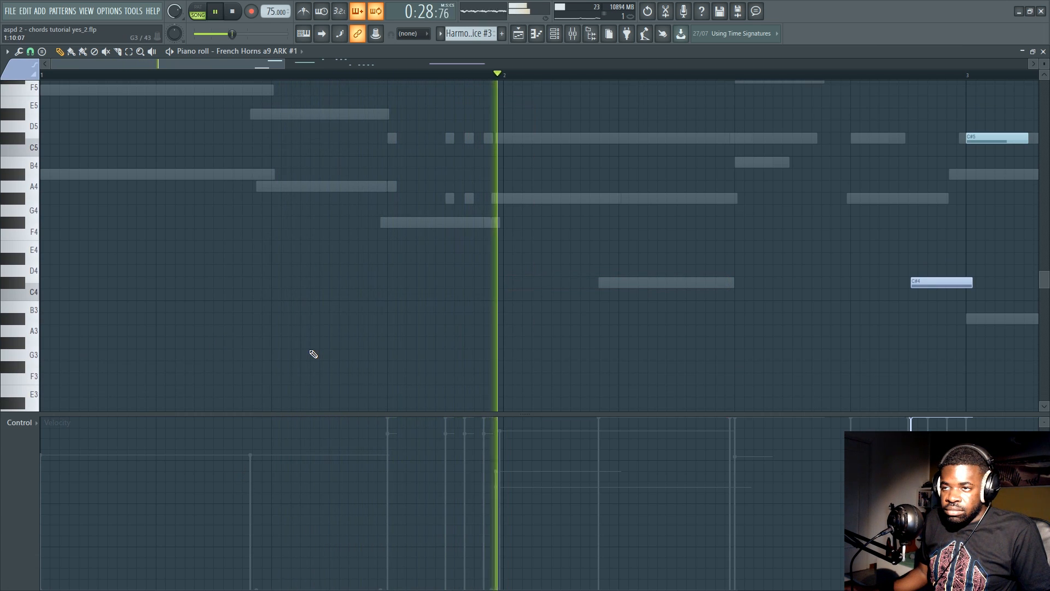
{"action": "key", "text": "space"}
{"action": "key", "text": "ctrl+z"}
Replay the passage from the middle of bar 1 with the French Horns a9 ARK #1 notes included
{"action": "left_click", "coordinate": [342, 347]}
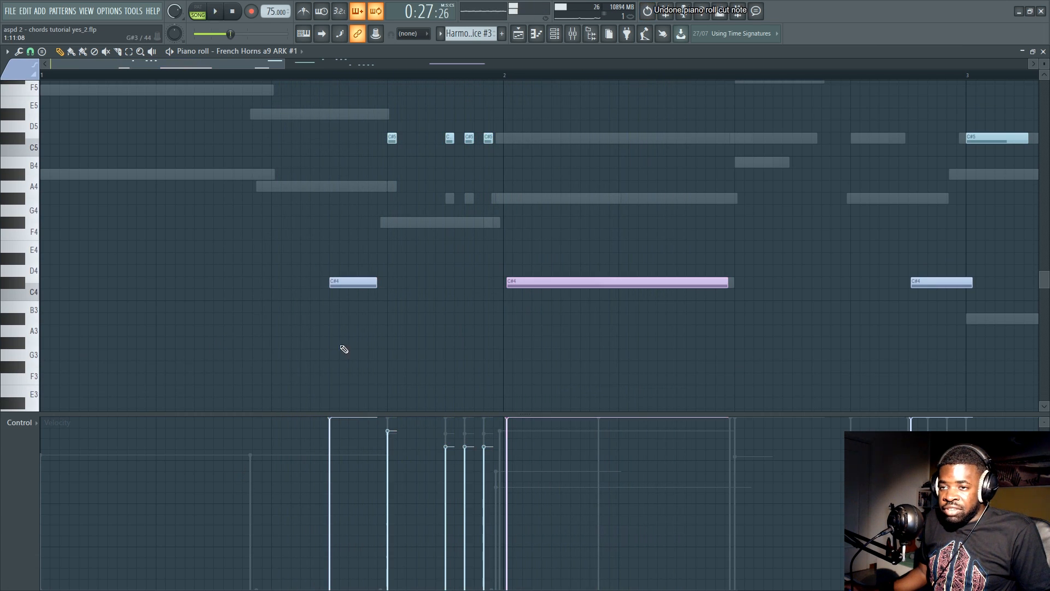
{"action": "key", "text": "space"}
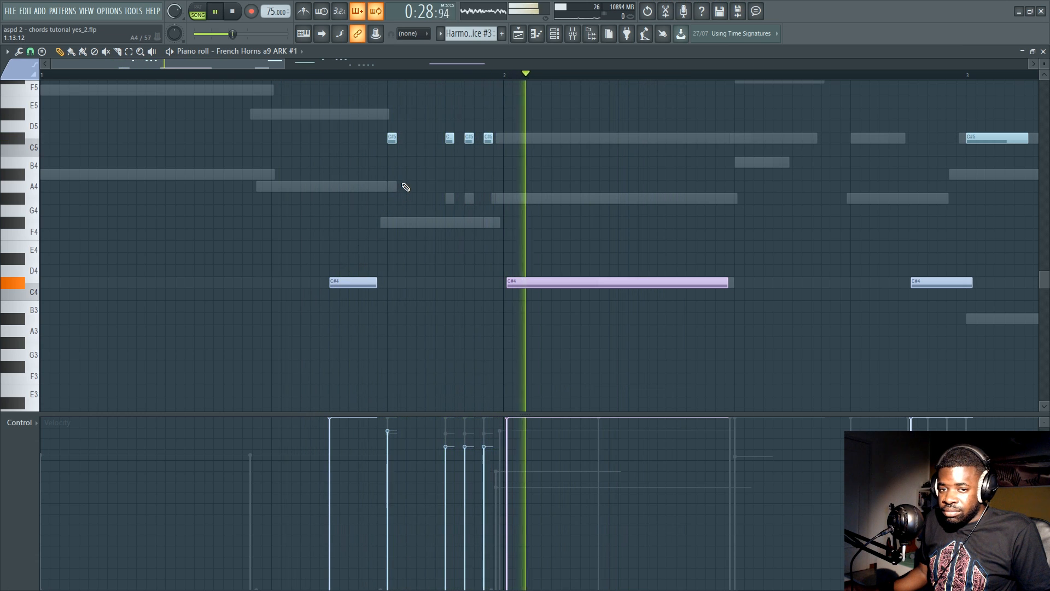
Audition the long C#4 note in bar 2 of the French Horns a9 ARK #1 part
{"action": "key", "text": "space"}
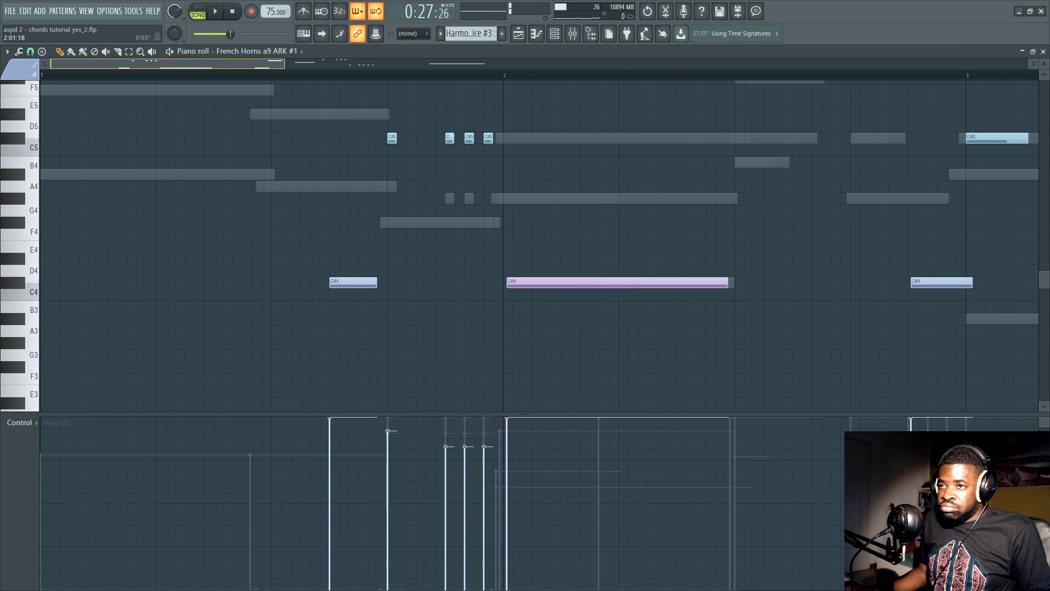
{"action": "scroll", "coordinate": [350, 64], "scroll_direction": "down", "scroll_amount": 3}
{"action": "scroll", "coordinate": [308, 80], "scroll_direction": "up", "scroll_amount": 3}
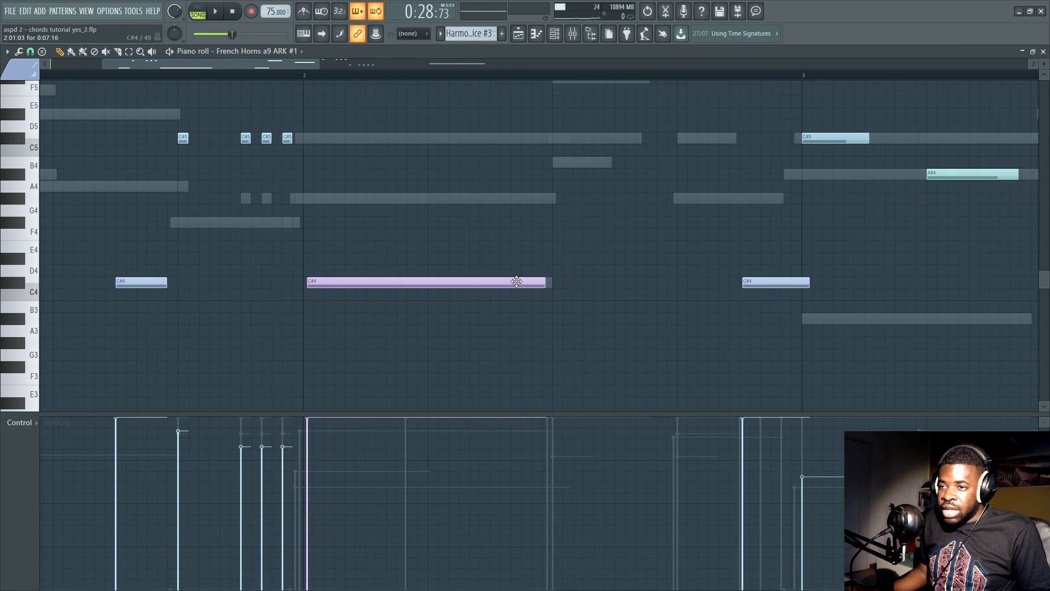
{"action": "key", "text": "space"}
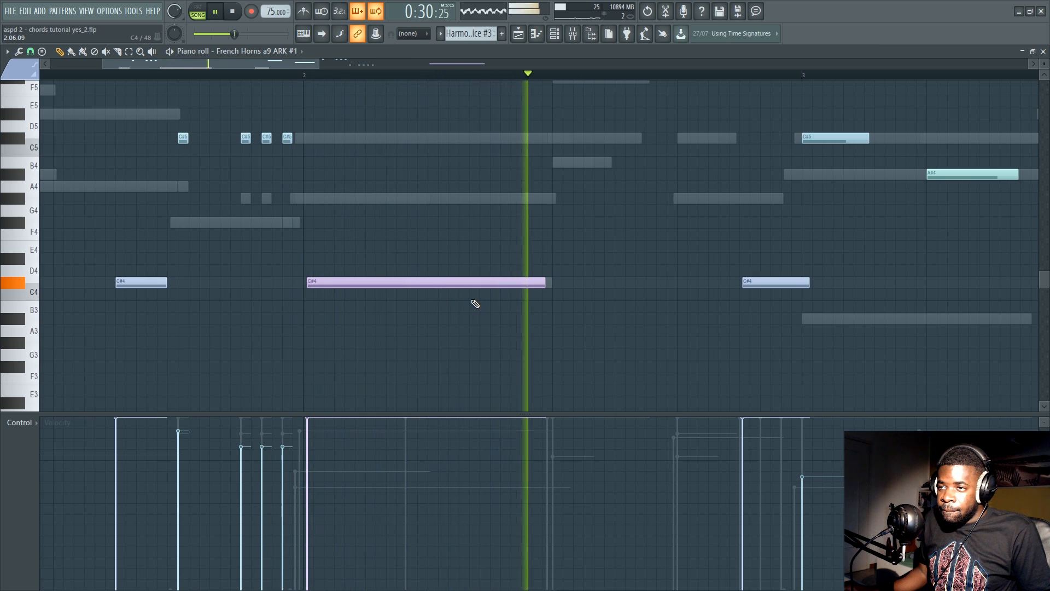
{"action": "key", "text": "space"}
{"action": "scroll", "coordinate": [451, 344], "scroll_direction": "up", "scroll_amount": 3}
{"action": "scroll", "coordinate": [427, 342], "scroll_direction": "down", "scroll_amount": 2}
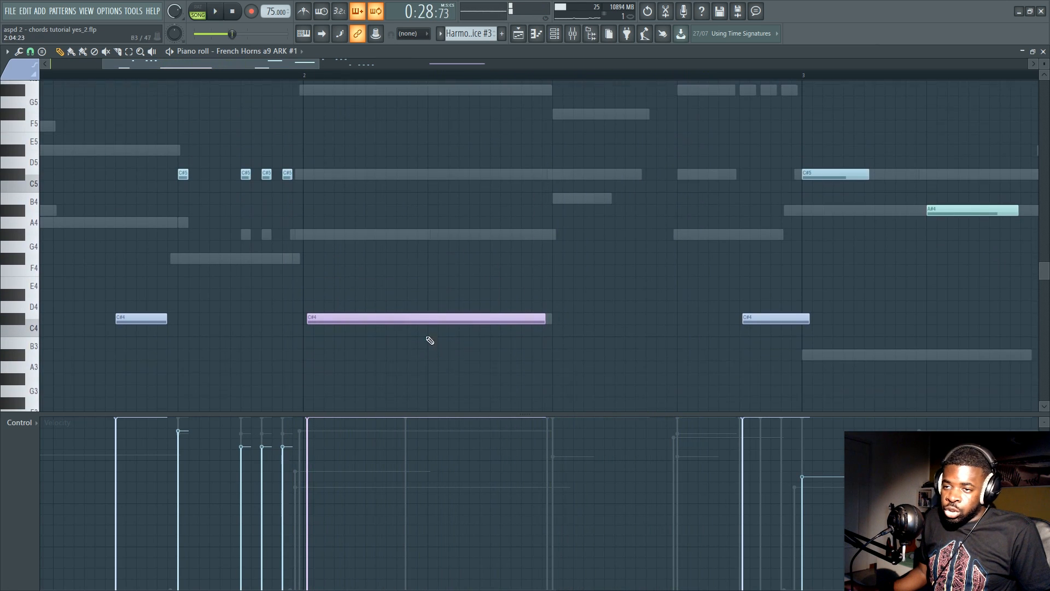
Open the French Horns a6 CBR #2 notes, play bar 2, and select its long G#5 note
{"action": "double_click", "coordinate": [477, 90]}
{"action": "key", "text": "space"}
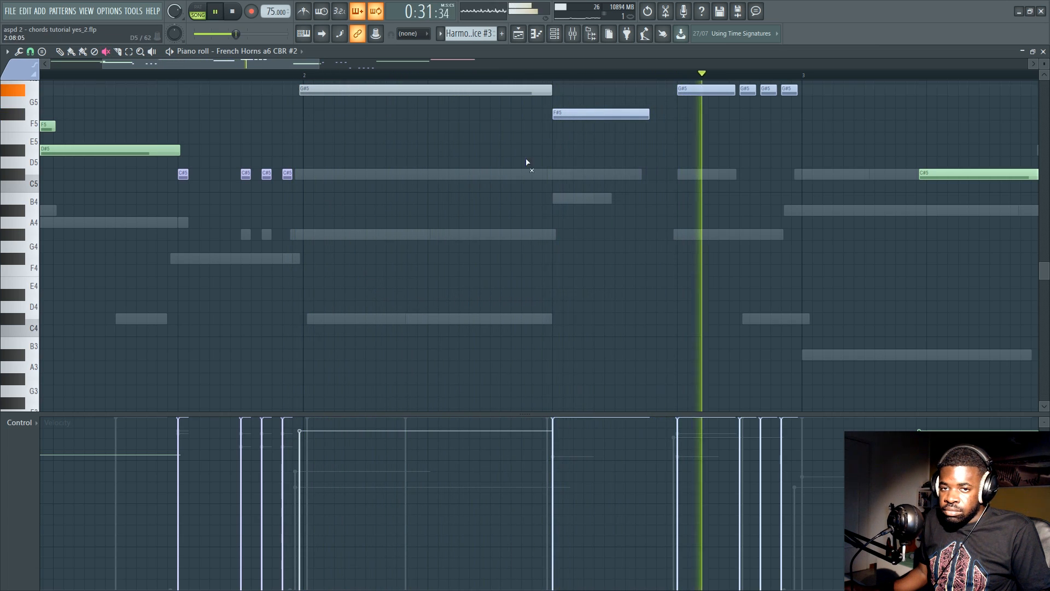
{"action": "key", "text": "space"}
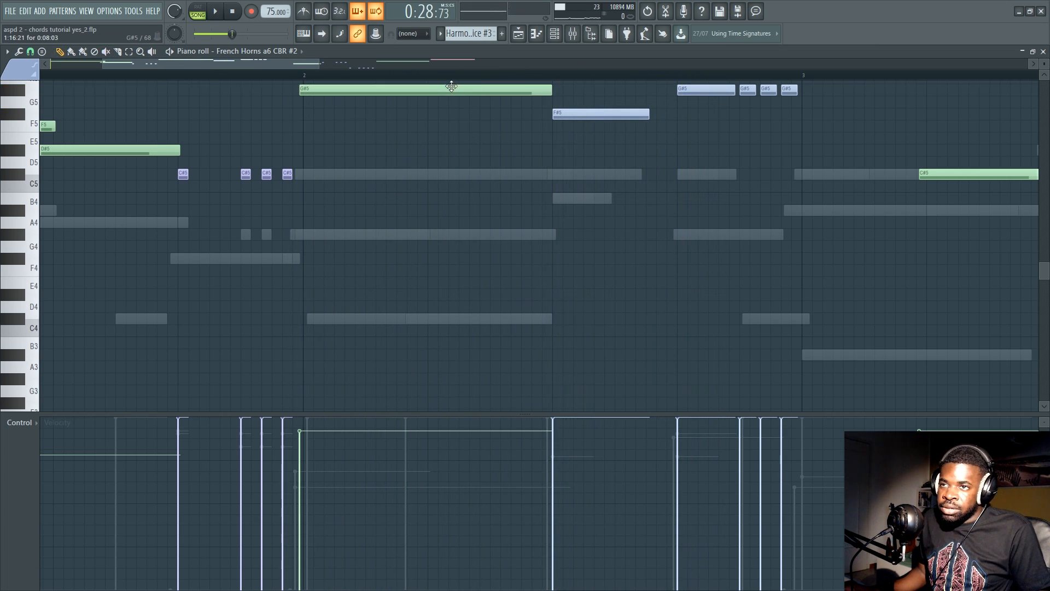
{"action": "left_click", "coordinate": [452, 89]}
{"action": "scroll", "coordinate": [335, 133], "scroll_direction": "down", "scroll_amount": 5}
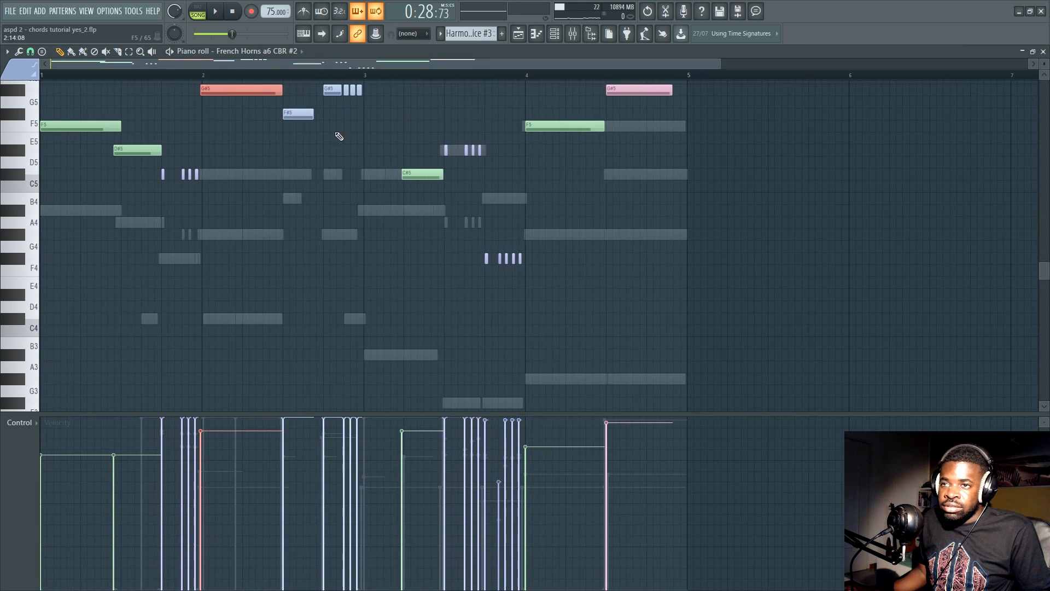
Inspect the Bass Trombones a3 ARK #1 notes and return to the French Horns a9 ARK #1 part
{"action": "right_click", "coordinate": [245, 323]}
{"action": "right_click", "coordinate": [244, 323]}
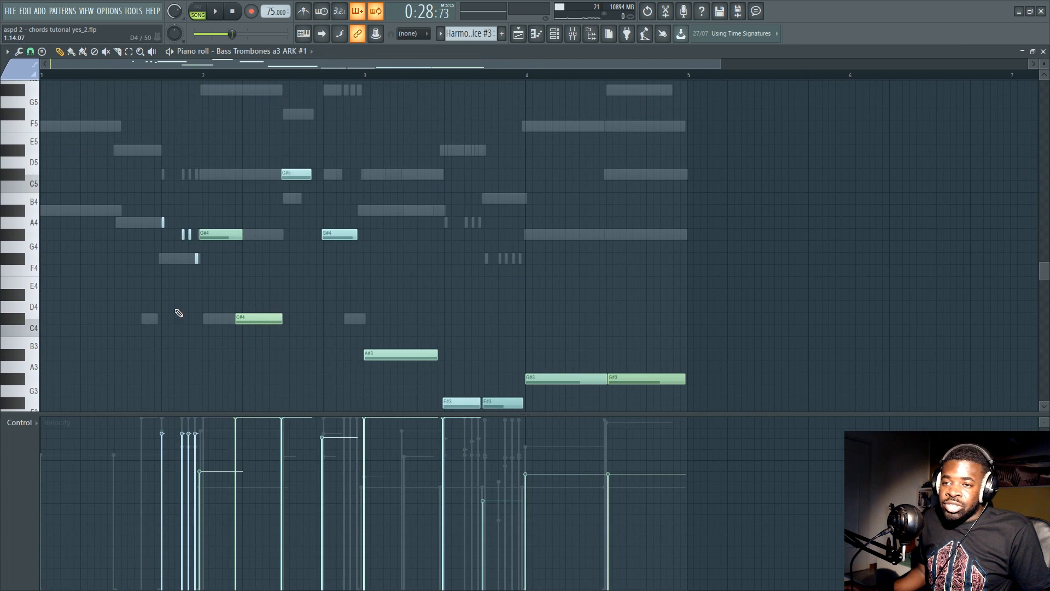
{"action": "right_click", "coordinate": [206, 318]}
{"action": "right_click", "coordinate": [205, 319]}
{"action": "right_click", "coordinate": [240, 281], "text": "ctrl"}
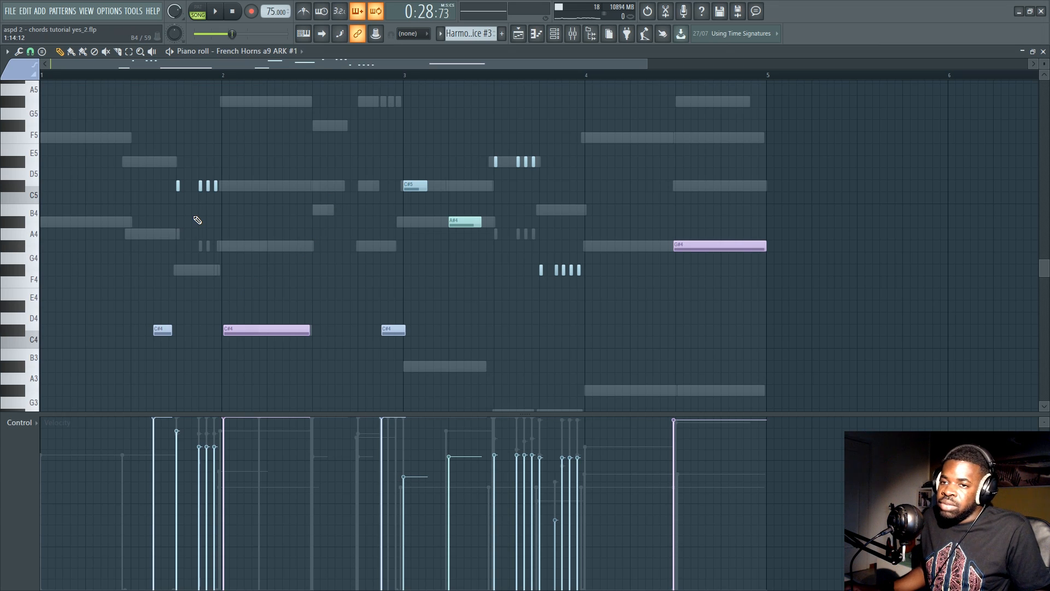
Play the French horns passage from the short C#4 note in bar 1
{"action": "scroll", "coordinate": [197, 78], "scroll_direction": "up", "scroll_amount": 3}
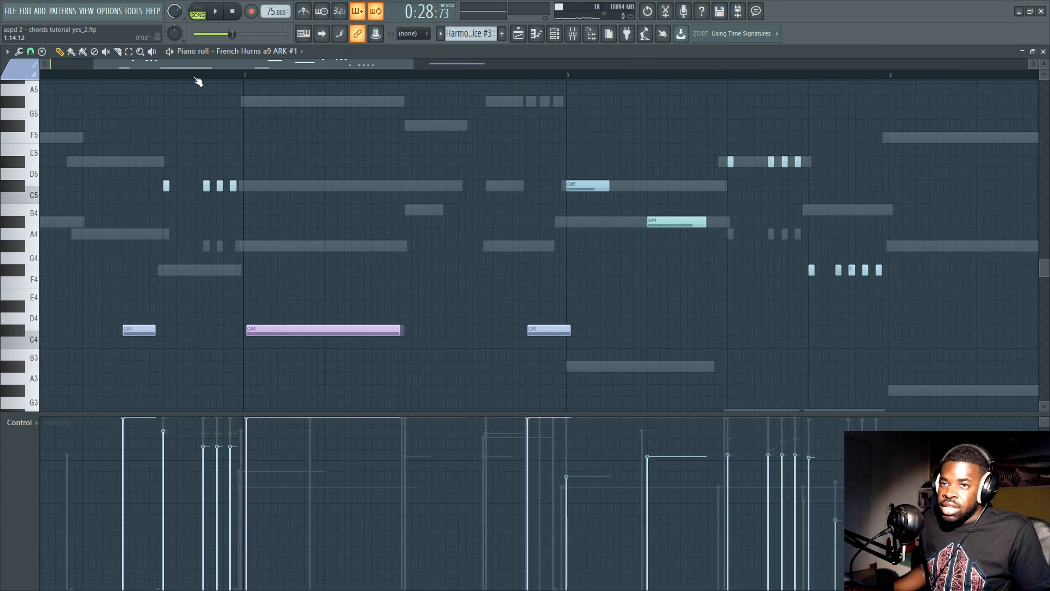
{"action": "left_click_drag", "start_coordinate": [198, 65], "coordinate": [1, 85]}
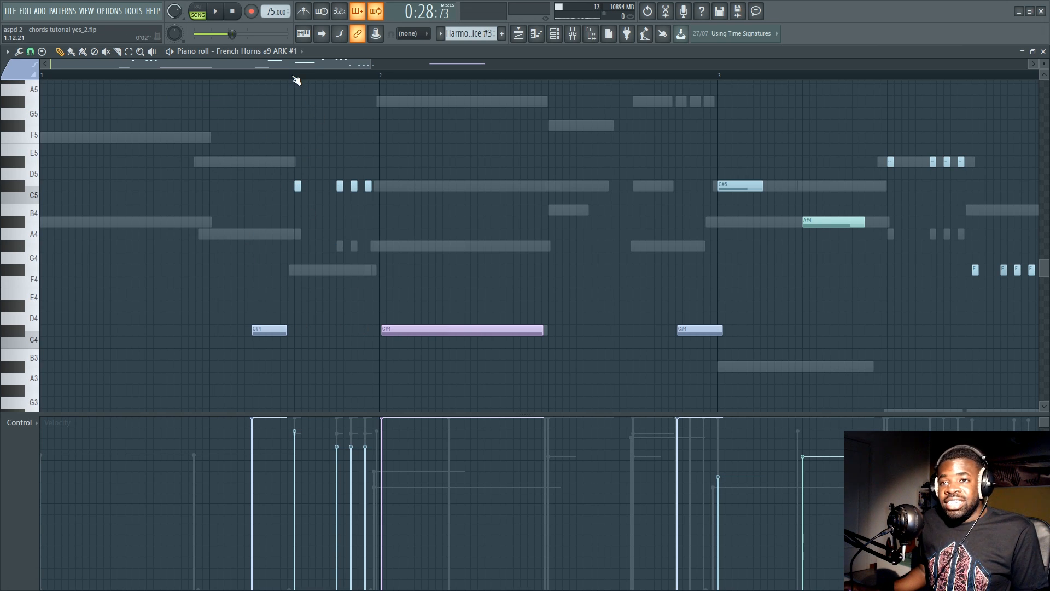
{"action": "scroll", "coordinate": [293, 77], "scroll_direction": "up", "scroll_amount": 3}
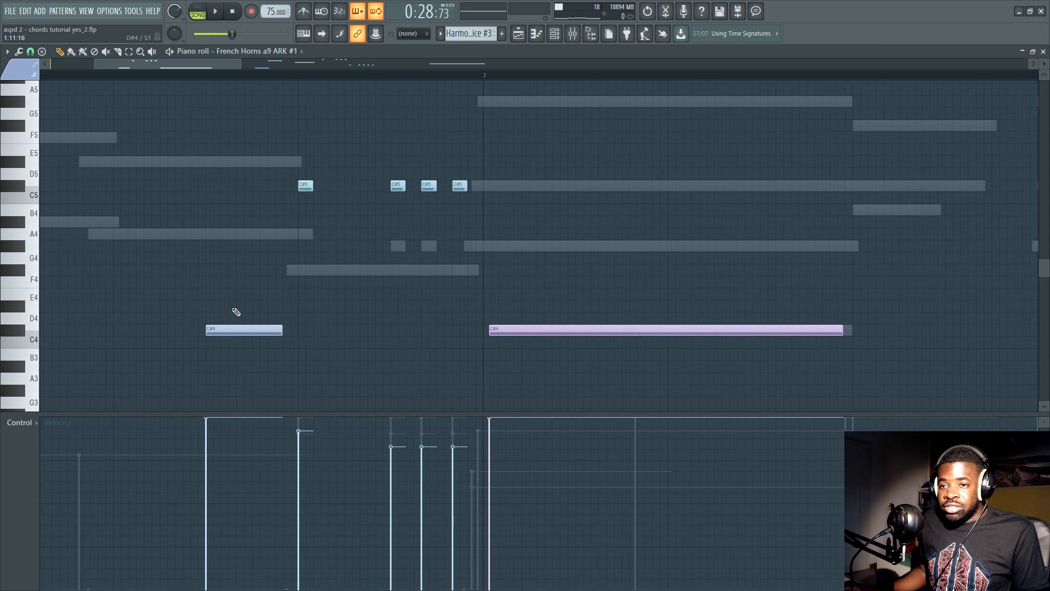
{"action": "left_click", "coordinate": [203, 76]}
{"action": "key", "text": "space"}
{"action": "key", "text": "space"}
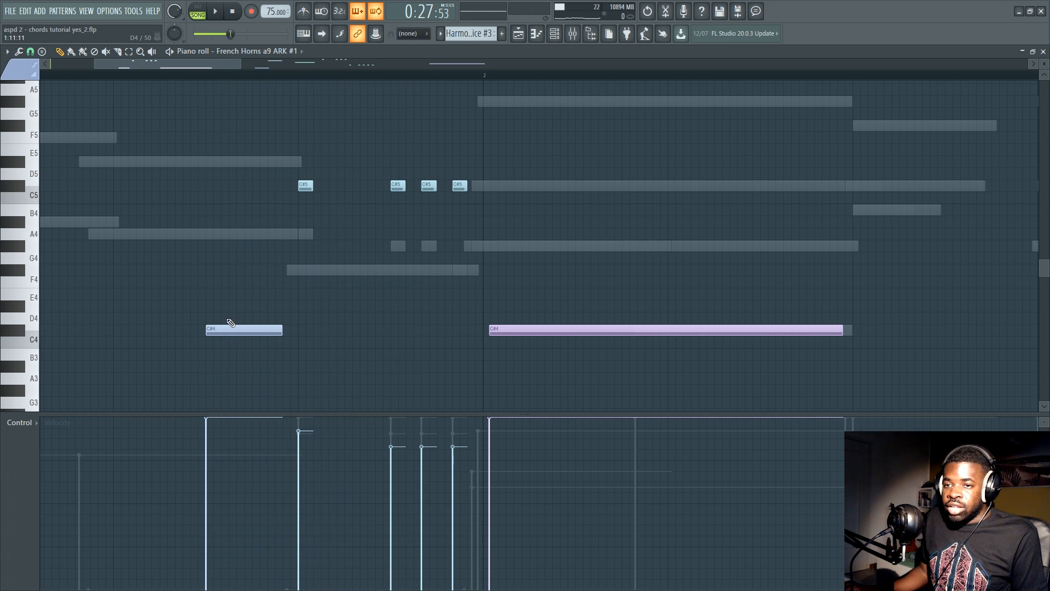
Try the short C#4 note earlier in bar 1, listen to the passage, and undo the move
{"action": "left_click_drag", "start_coordinate": [228, 323], "coordinate": [128, 321]}
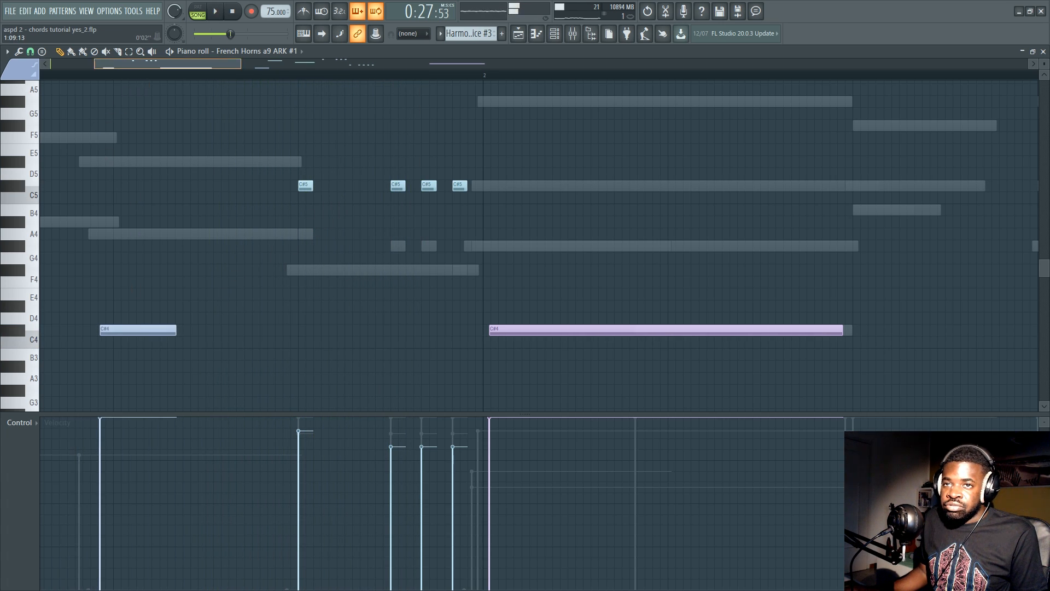
{"action": "scroll", "coordinate": [137, 64], "scroll_direction": "down", "scroll_amount": 2}
{"action": "key", "text": "space"}
{"action": "left_click", "coordinate": [227, 75]}
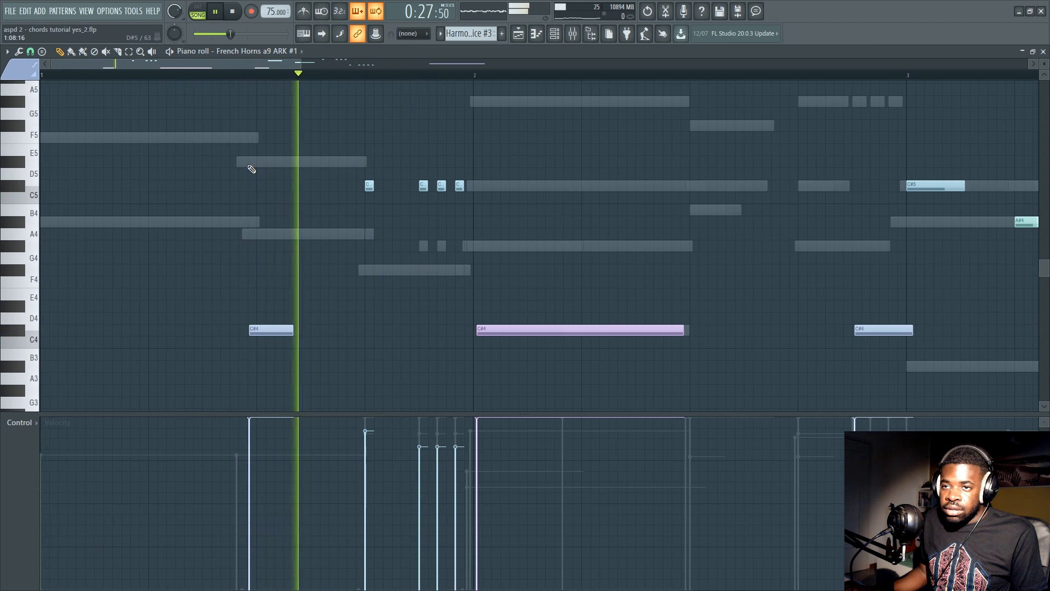
{"action": "key", "text": "space"}
{"action": "key", "text": "ctrl+z"}
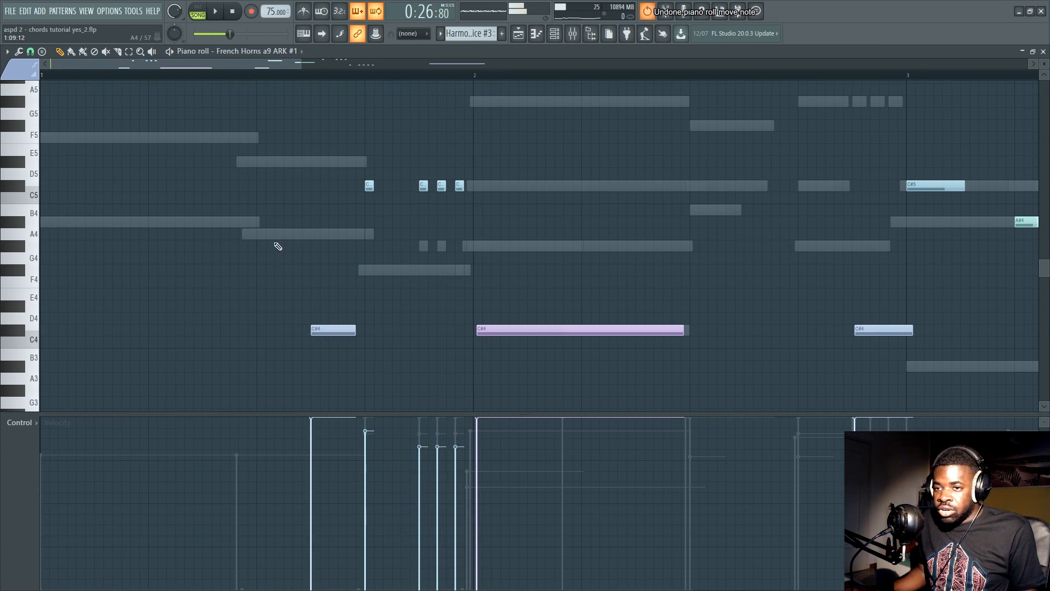
Replay bar 1 from just before the short C#4 note in its original position
{"action": "left_click", "coordinate": [298, 75]}
{"action": "key", "text": "space"}
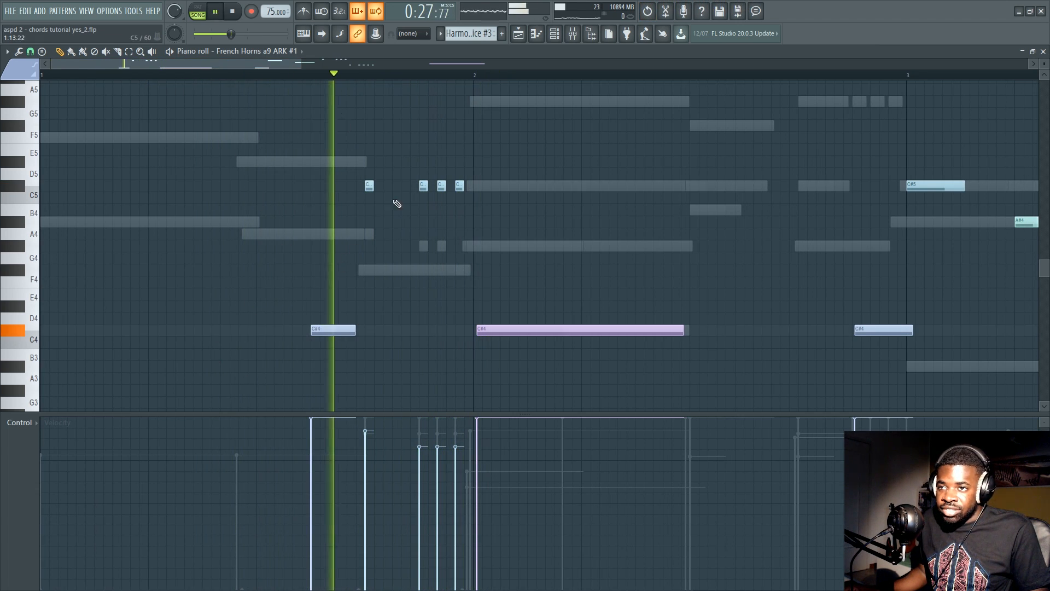
{"action": "key", "text": "space"}
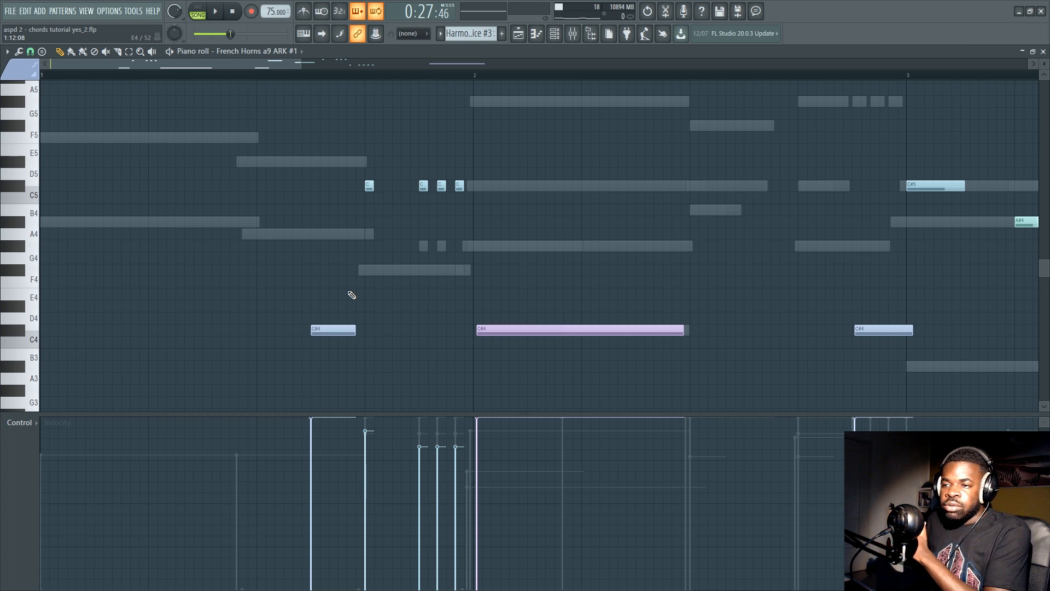
Select the first two low C#4 horn notes, then open the French Horns a6 CBR #2 notes from the channel rack
{"action": "scroll", "coordinate": [418, 171], "scroll_direction": "down", "scroll_amount": 5}
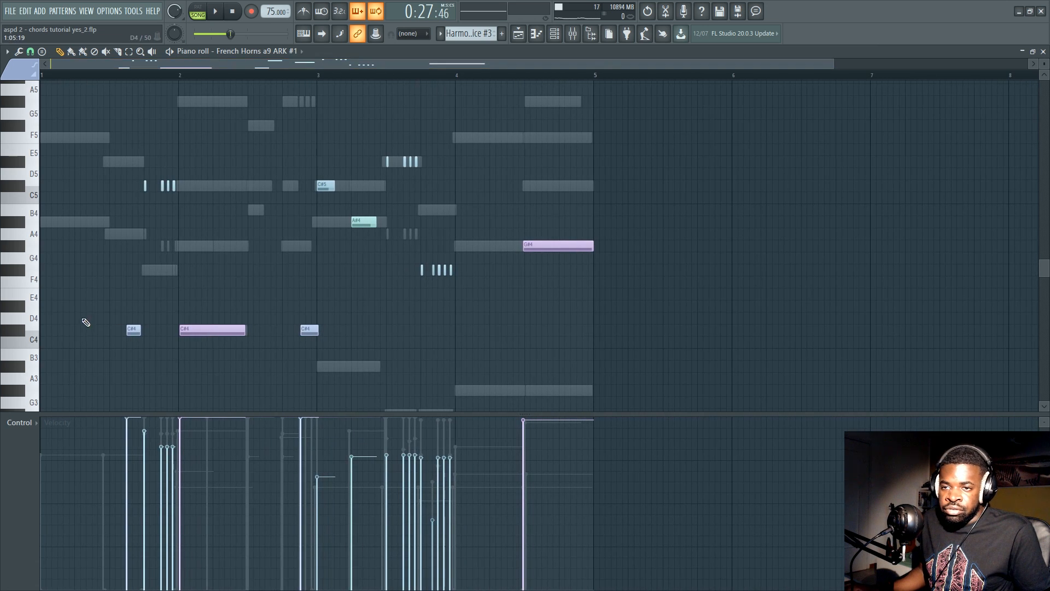
{"action": "left_click_drag", "start_coordinate": [256, 297], "coordinate": [69, 400]}
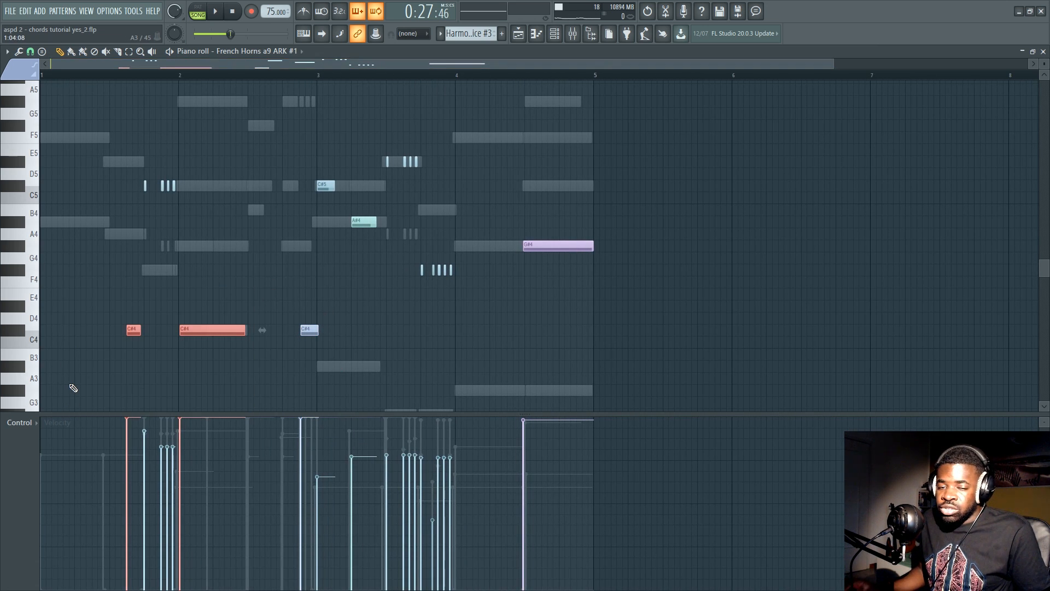
{"action": "key", "text": "F6"}
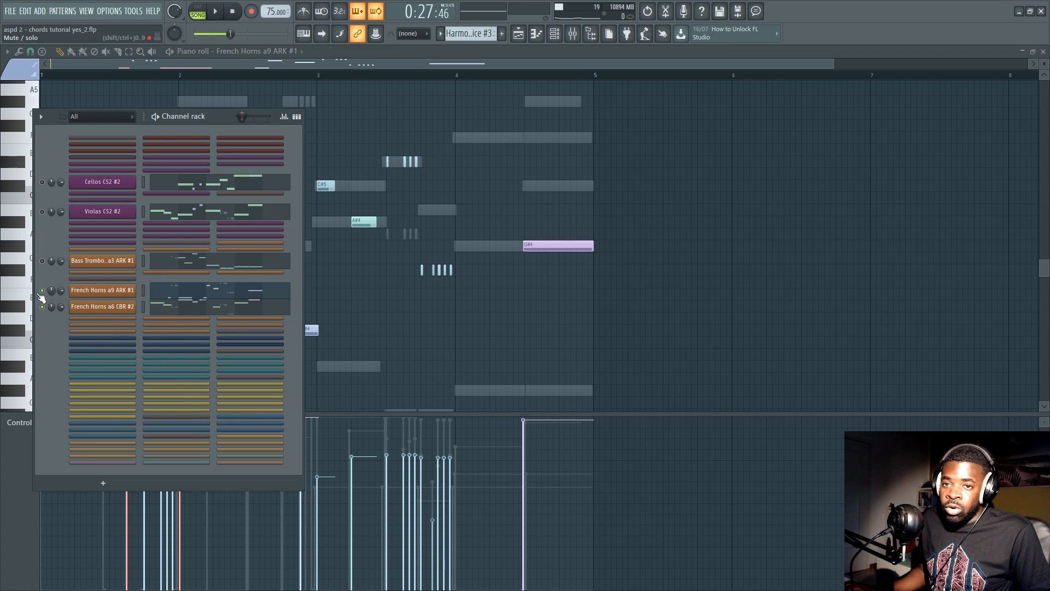
{"action": "left_click", "coordinate": [171, 311]}
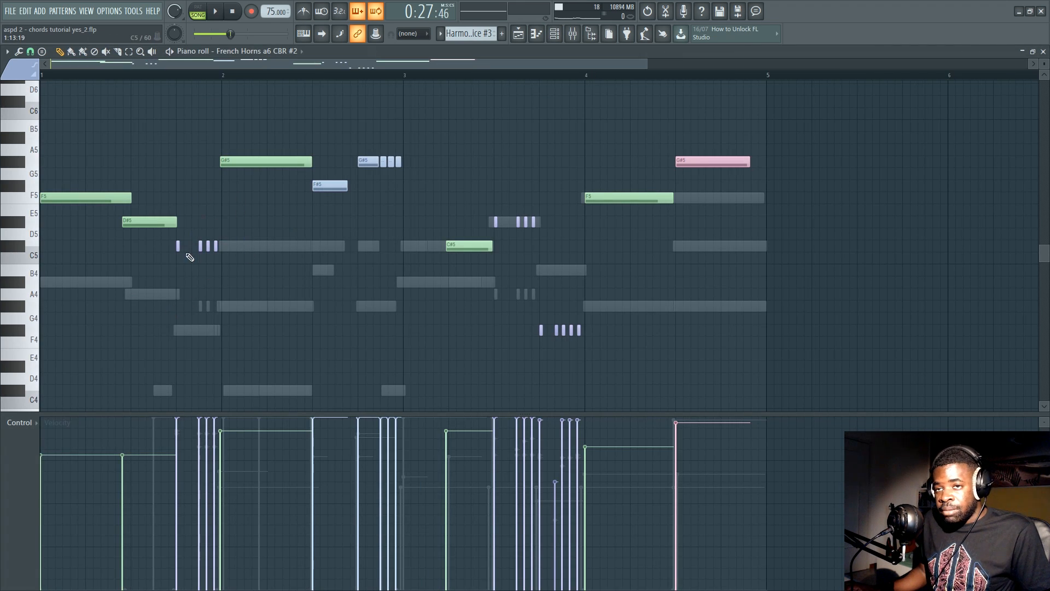
Unmute the French Horns a9 ARK #1 channel and reopen its notes
{"action": "key", "text": "F6"}
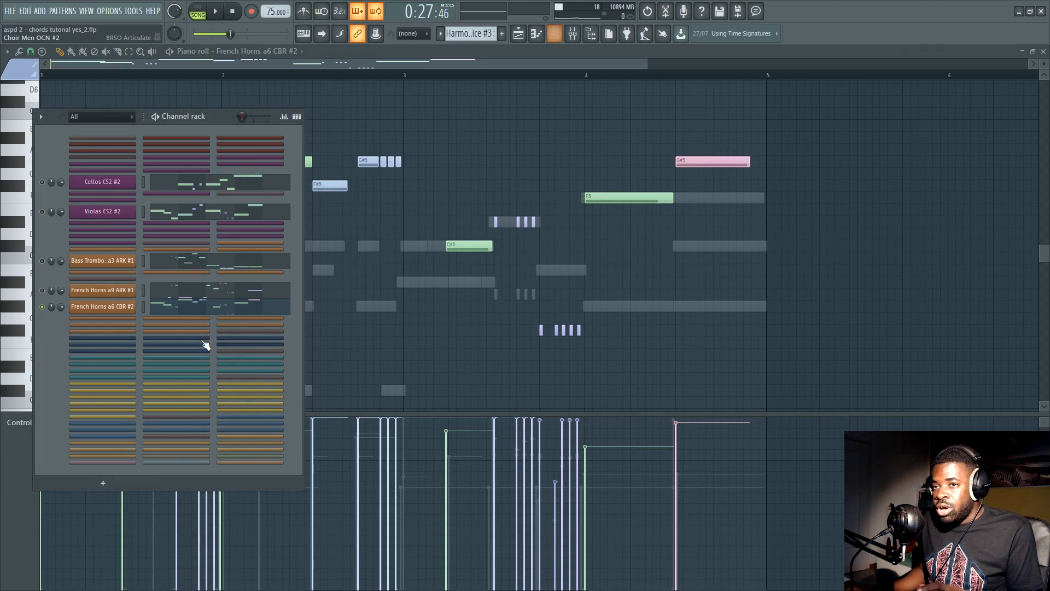
{"action": "left_click", "coordinate": [43, 290]}
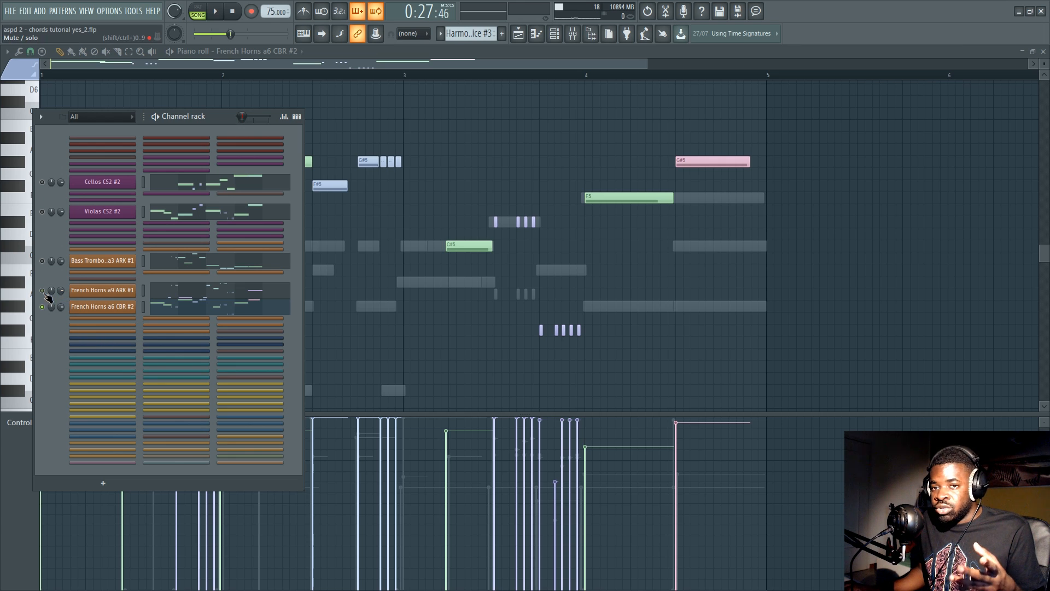
{"action": "left_click", "coordinate": [170, 293]}
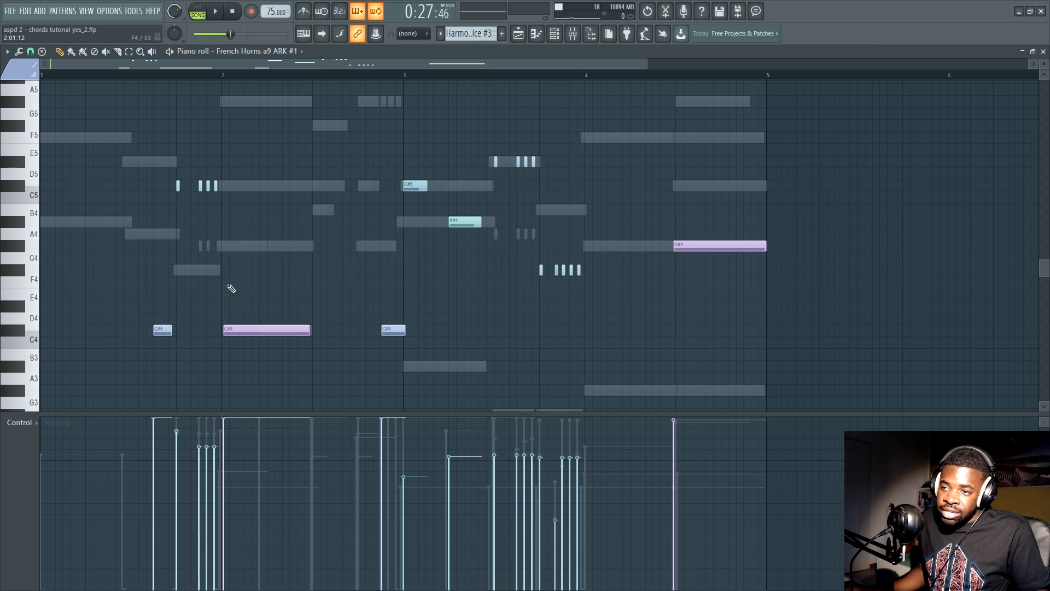
Re-enable all the channels of the Harmonic Voice #3 pattern and play the pattern from its start to bar 5
{"action": "key", "text": "F6"}
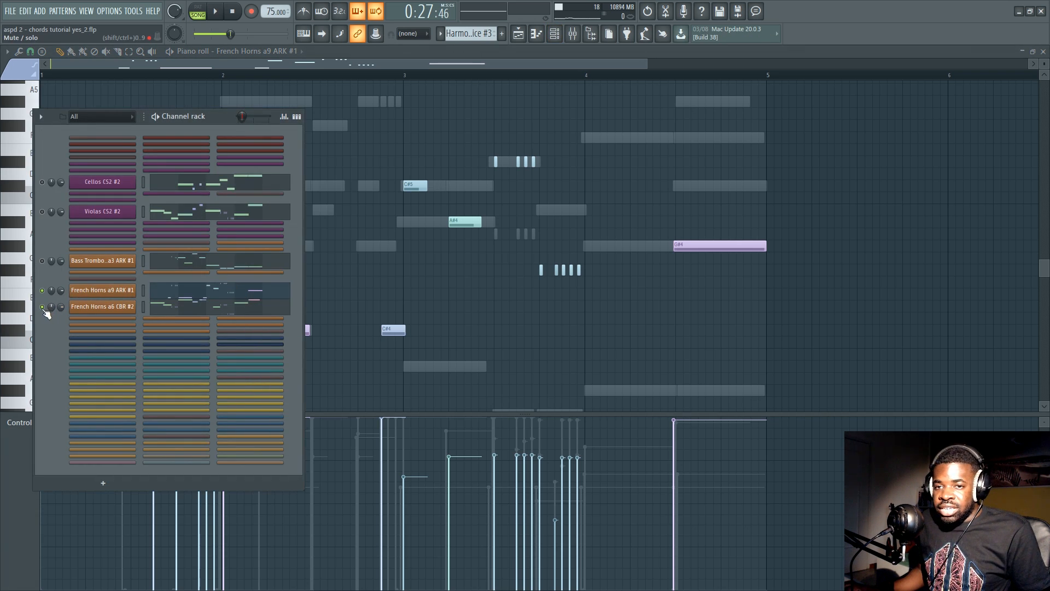
{"action": "right_click", "coordinate": [43, 307]}
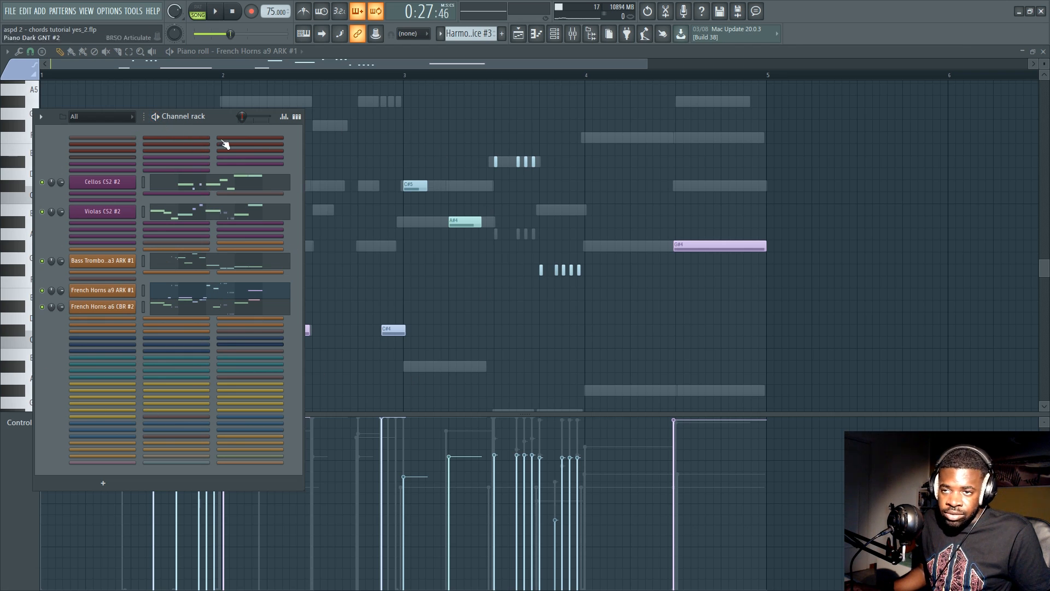
{"action": "key", "text": "space"}
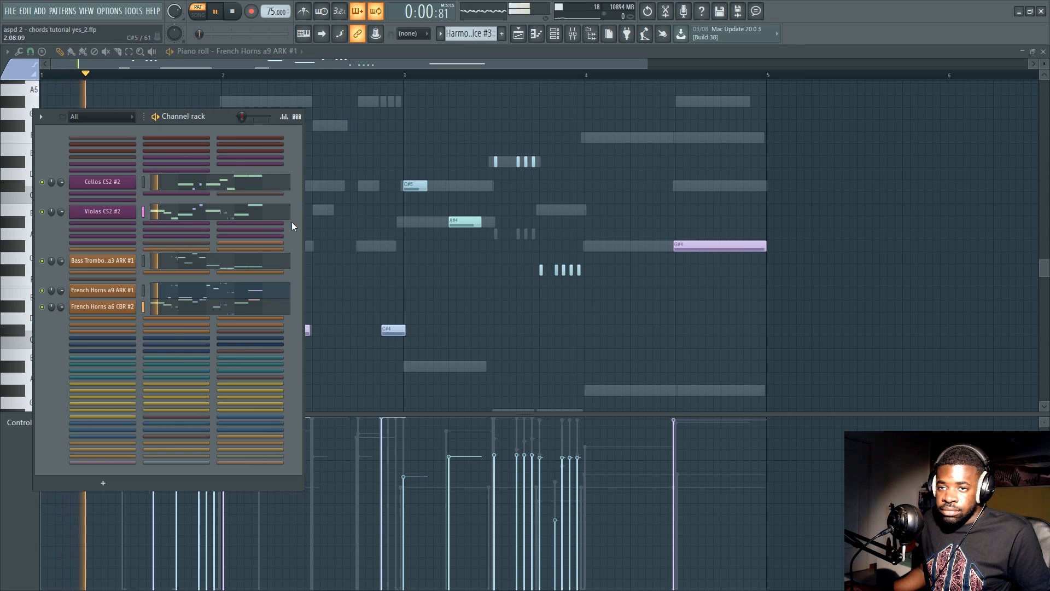
{"action": "key", "text": "F6"}
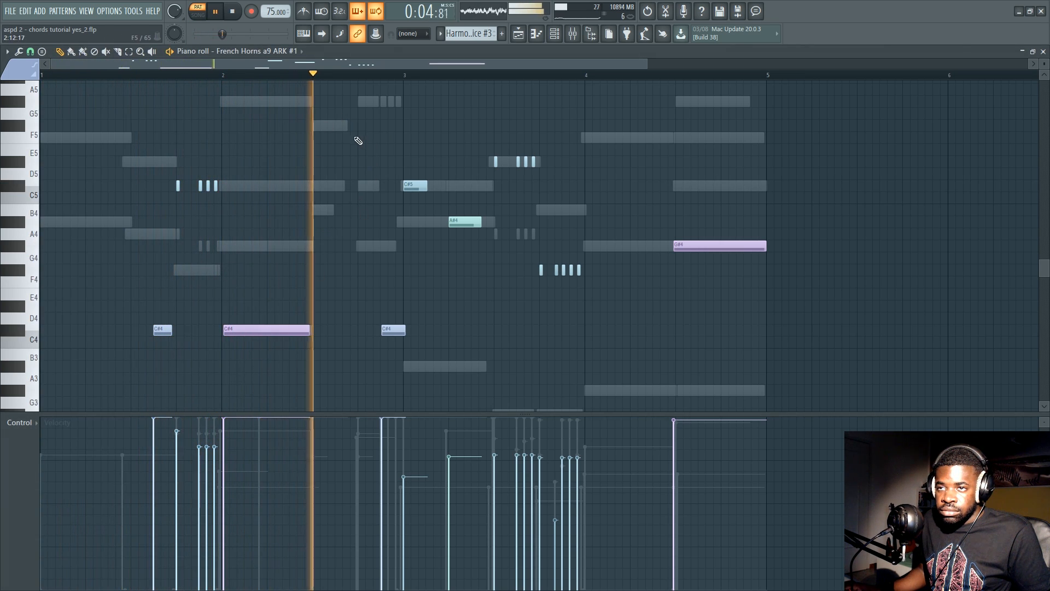
{"action": "scroll", "coordinate": [424, 272], "scroll_direction": "up", "scroll_amount": 2}
{"action": "scroll", "coordinate": [525, 351], "scroll_direction": "down", "scroll_amount": 3}
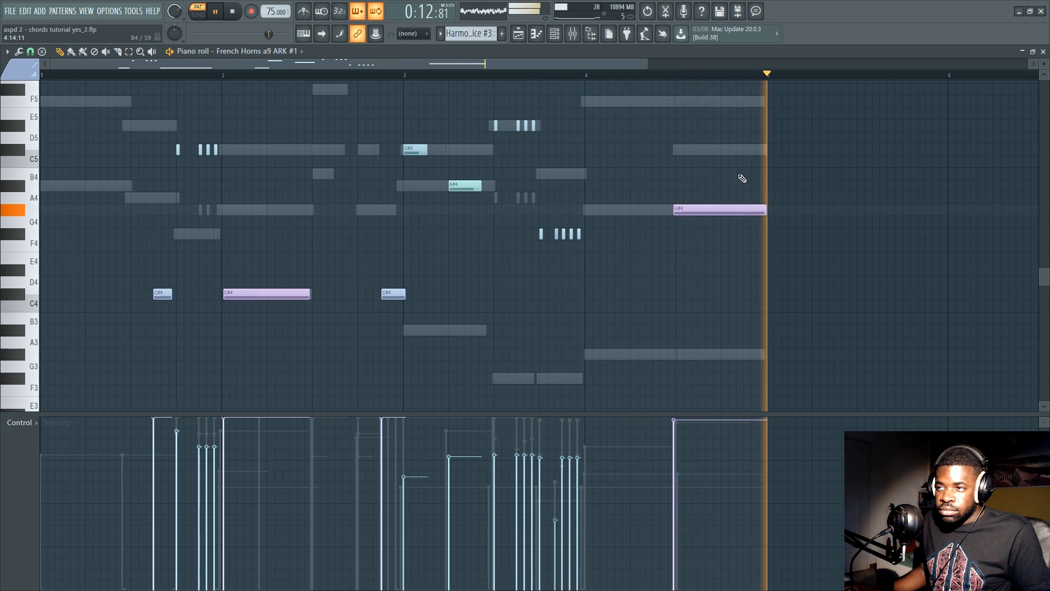
{"action": "key", "text": "space"}
Move the last long French Horns a9 ARK #1 note in bar 4 down to C#4
{"action": "scroll", "coordinate": [670, 219], "scroll_direction": "up", "scroll_amount": 2}
{"action": "scroll", "coordinate": [672, 233], "scroll_direction": "down", "scroll_amount": 2}
{"action": "left_click_drag", "start_coordinate": [699, 209], "coordinate": [703, 283]}
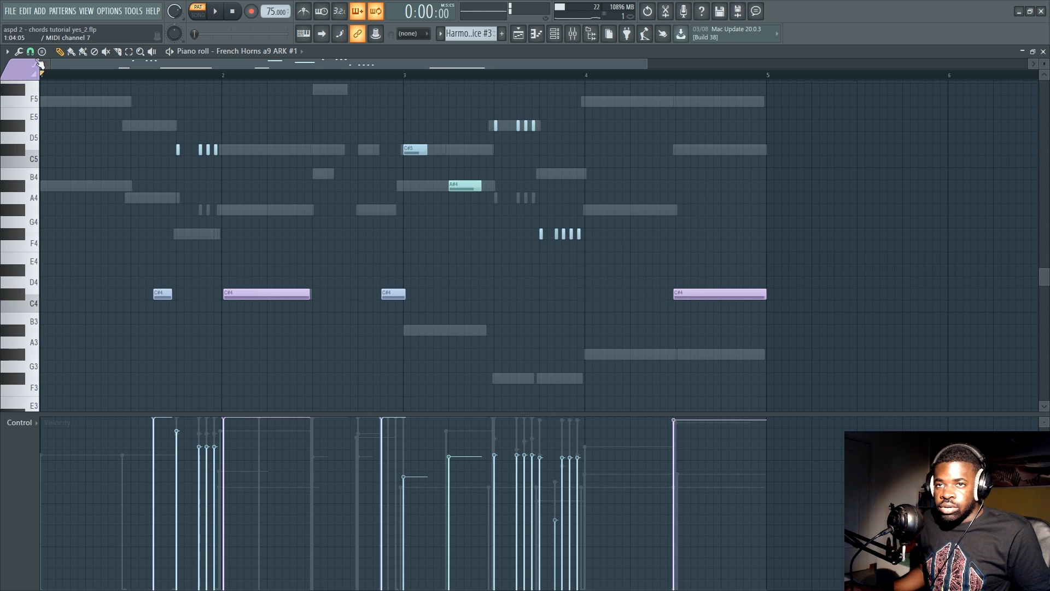
{"action": "scroll", "coordinate": [108, 120], "scroll_direction": "up", "scroll_amount": 1}
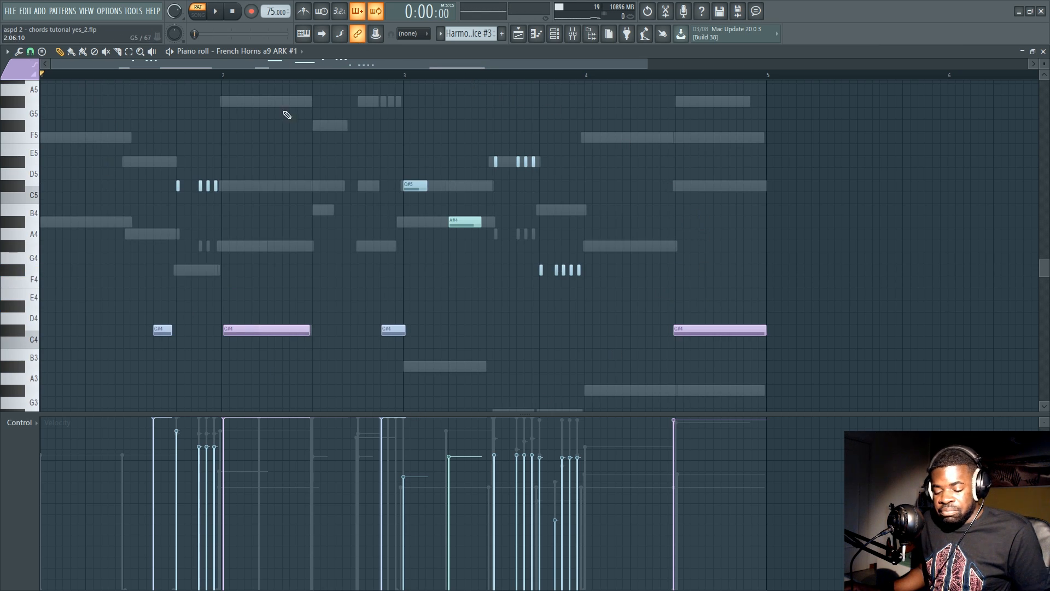
Solo the Melodic Voice track in the playlist and set song playback to the My Orchestration marker
{"action": "key", "text": "F6"}
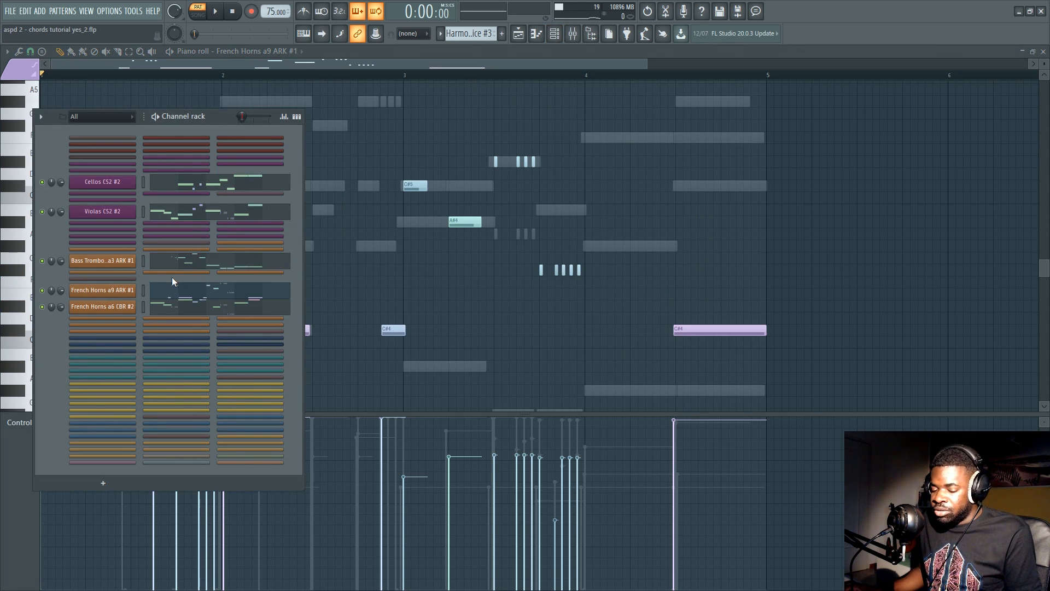
{"action": "key", "text": "F5"}
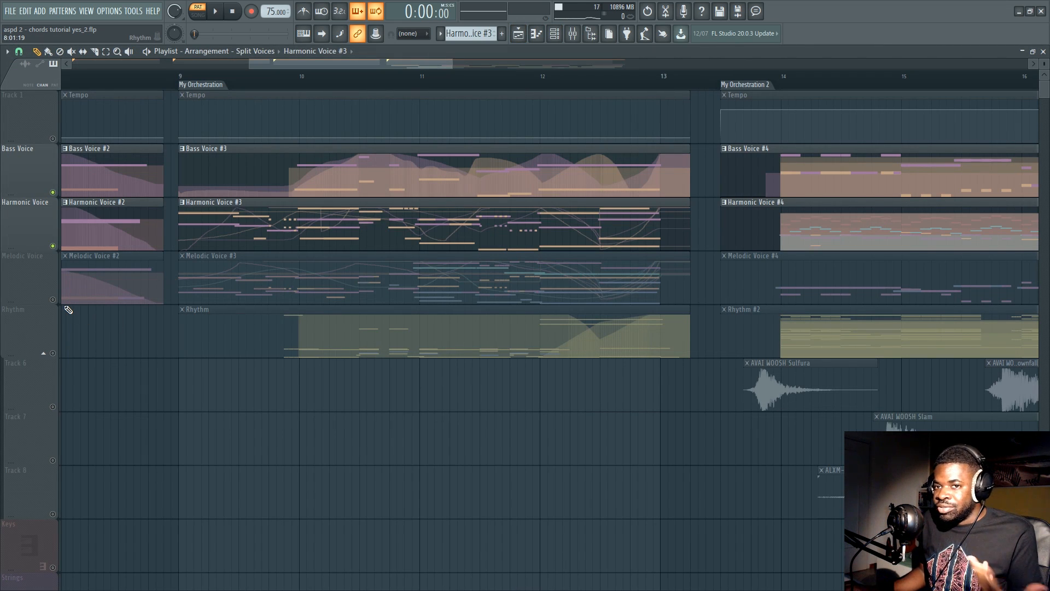
{"action": "right_click", "coordinate": [53, 300]}
{"action": "left_click", "coordinate": [188, 83]}
{"action": "scroll", "coordinate": [196, 89], "scroll_direction": "down", "scroll_amount": 2}
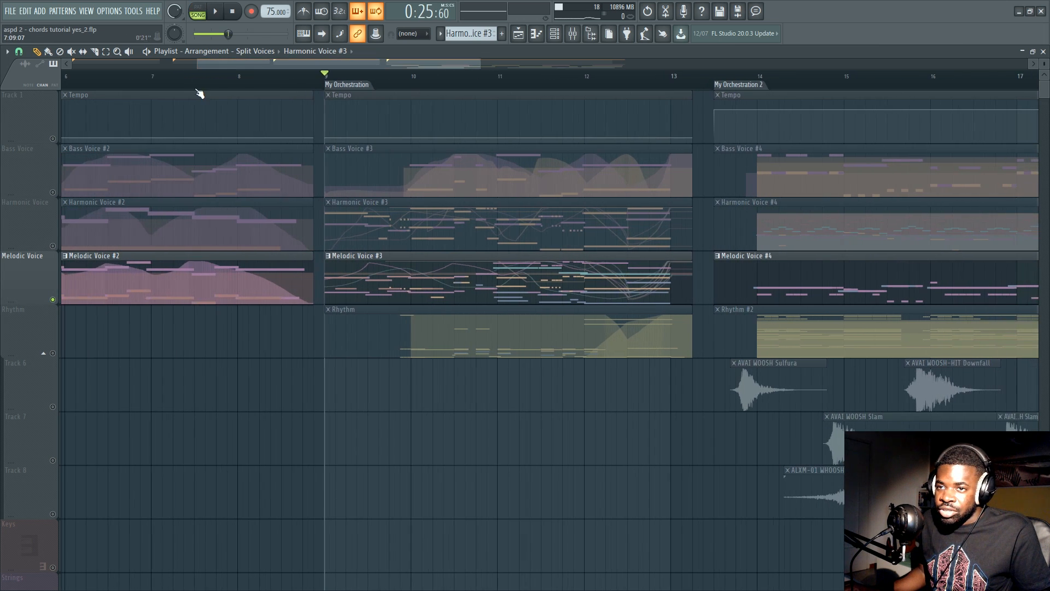
Play the song from the My Orchestration marker, open the Melodic Voice #3 pattern and bring up its channels
{"action": "left_click_drag", "start_coordinate": [391, 64], "coordinate": [2, 97]}
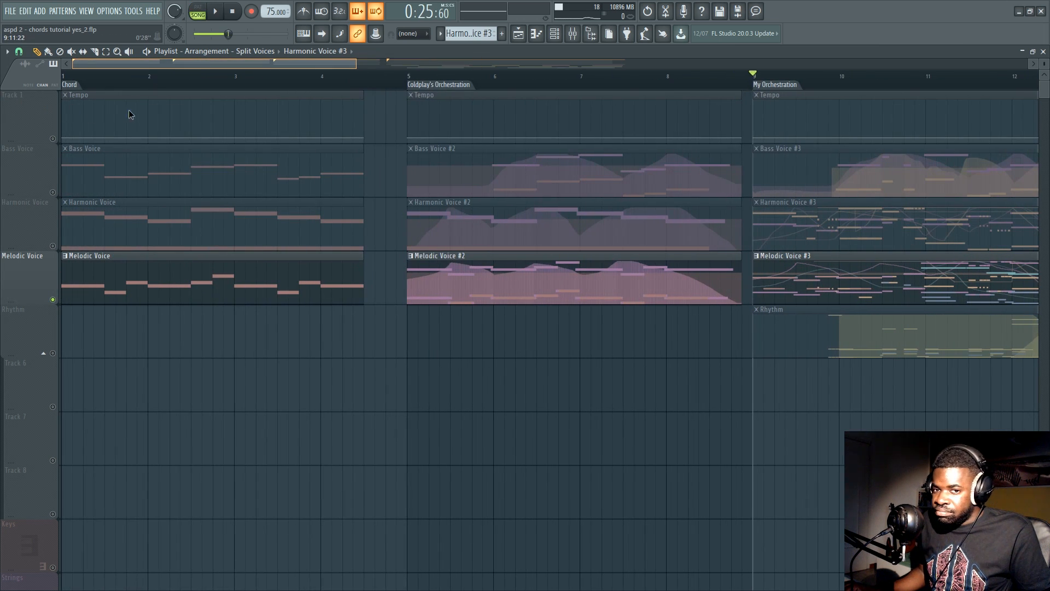
{"action": "left_click_drag", "start_coordinate": [129, 111], "coordinate": [425, 93]}
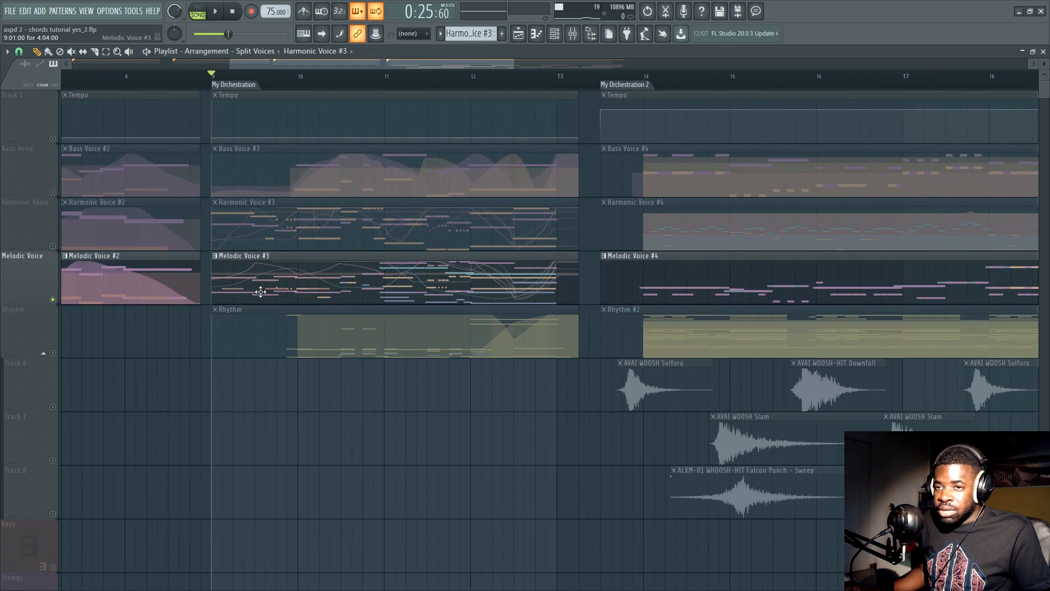
{"action": "key", "text": "space"}
{"action": "double_click", "coordinate": [261, 288]}
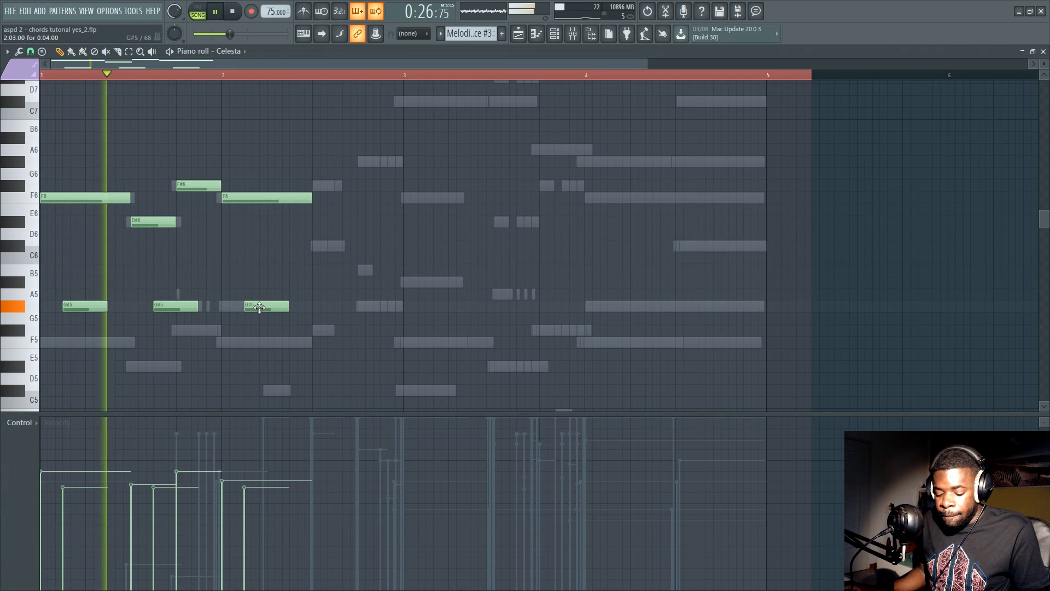
{"action": "key", "text": "F6"}
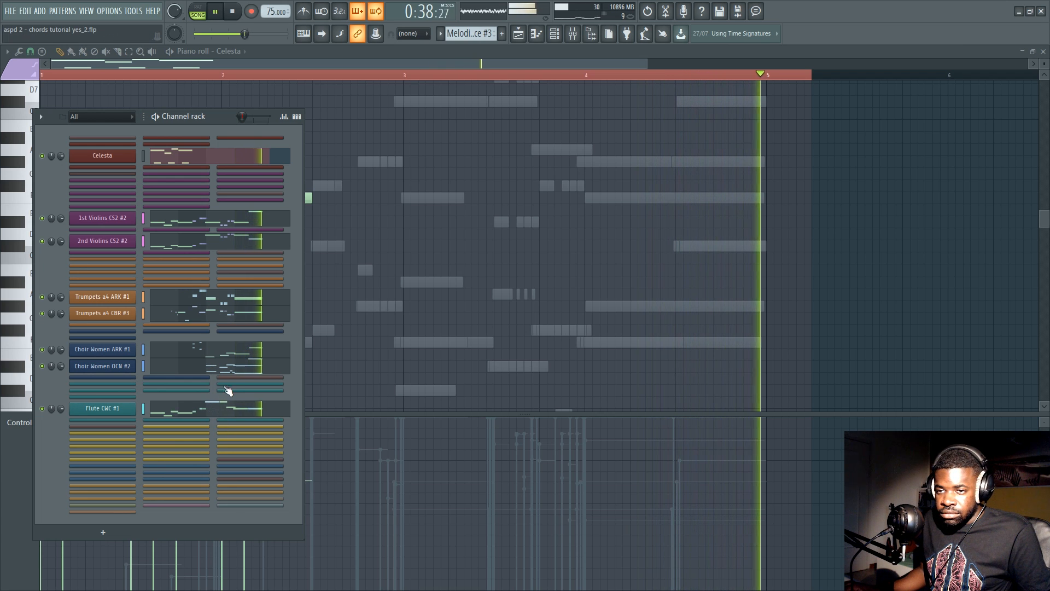
{"action": "key", "text": "space"}
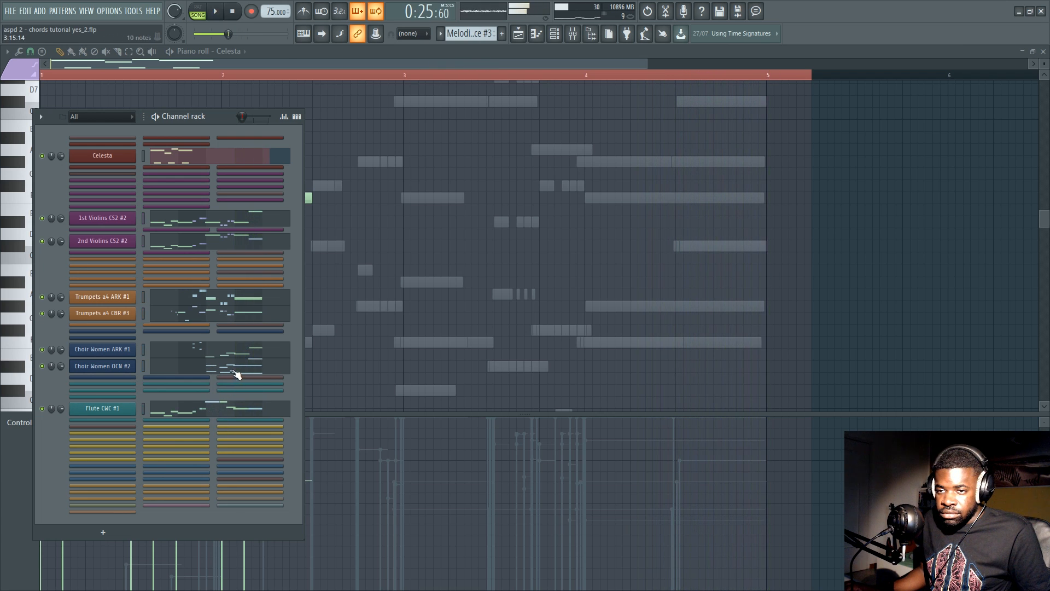
Select all the notes of the Choir Women OCN #2 channel and shift them slightly earlier
{"action": "left_click", "coordinate": [235, 368]}
{"action": "key", "text": "ctrl+a"}
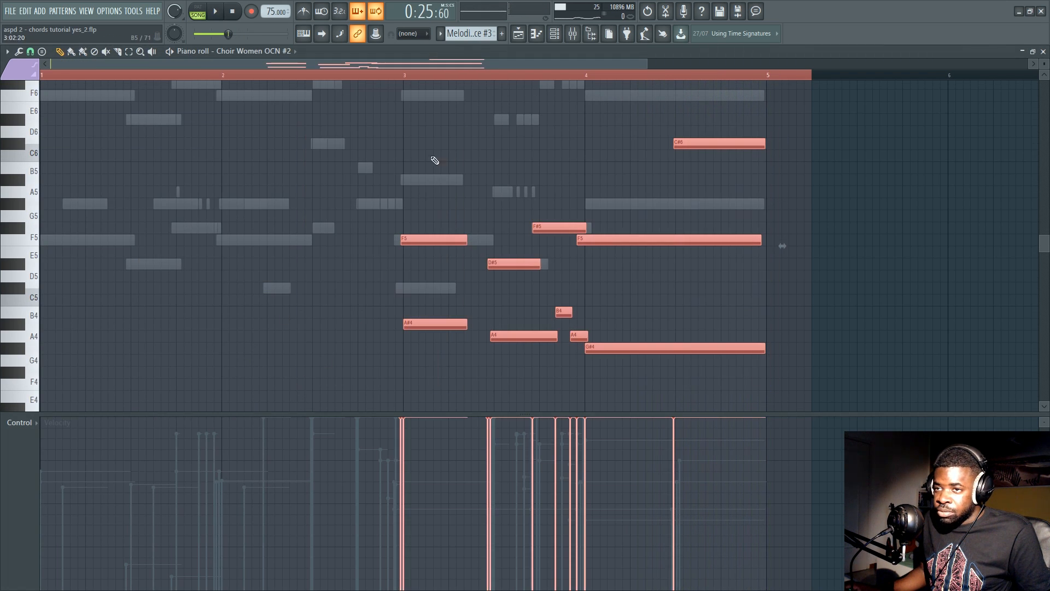
{"action": "scroll", "coordinate": [424, 80], "scroll_direction": "up", "scroll_amount": 4}
{"action": "left_click_drag", "start_coordinate": [361, 240], "coordinate": [357, 241]}
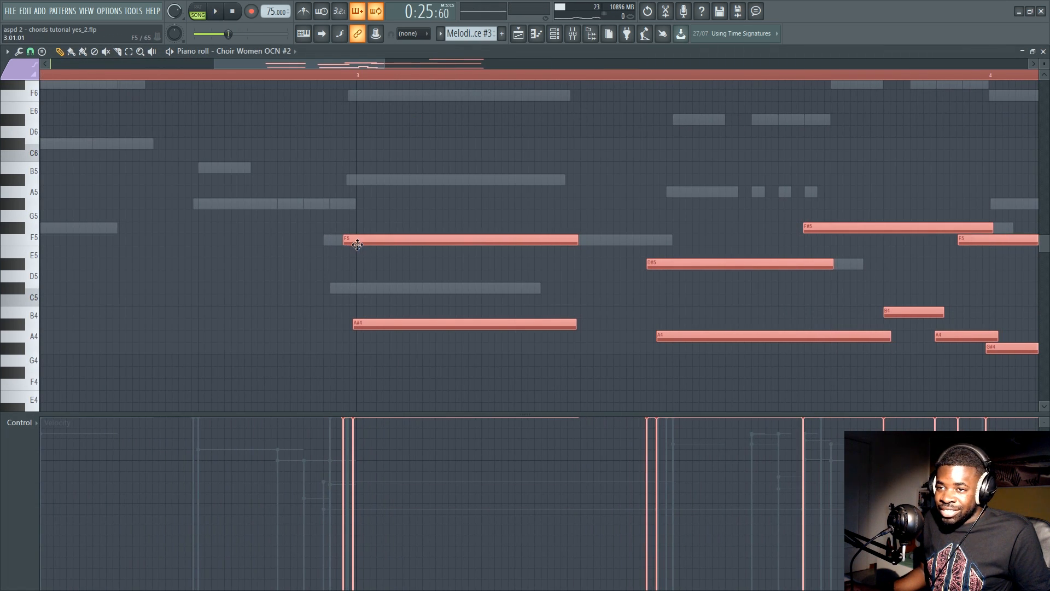
{"action": "scroll", "coordinate": [376, 213], "scroll_direction": "down", "scroll_amount": 4}
Open the Celesta channel's notes and audition that channel alone in pattern mode
{"action": "key", "text": "F6"}
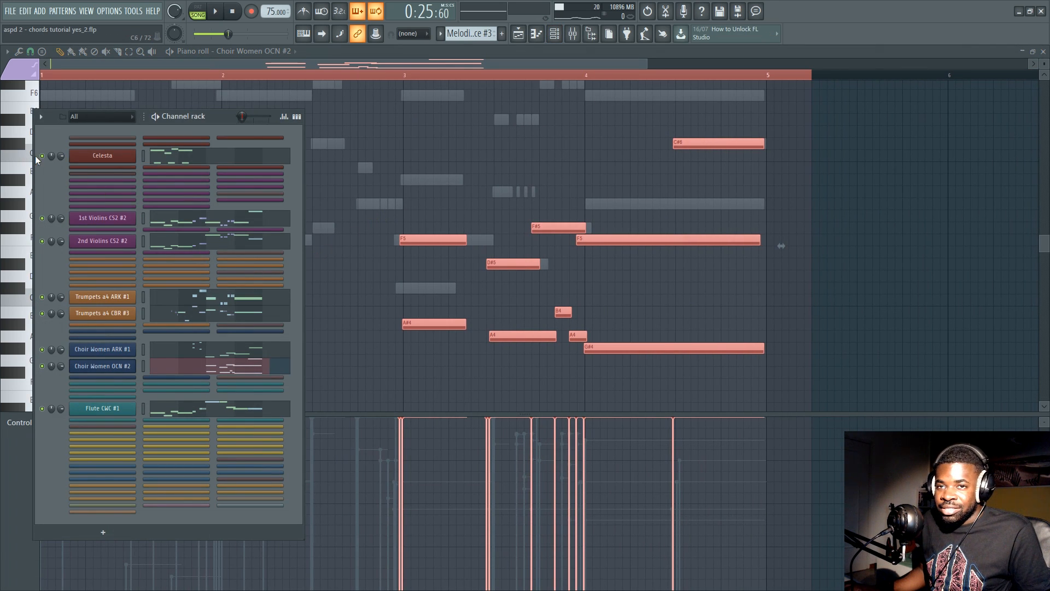
{"action": "left_click", "coordinate": [157, 155]}
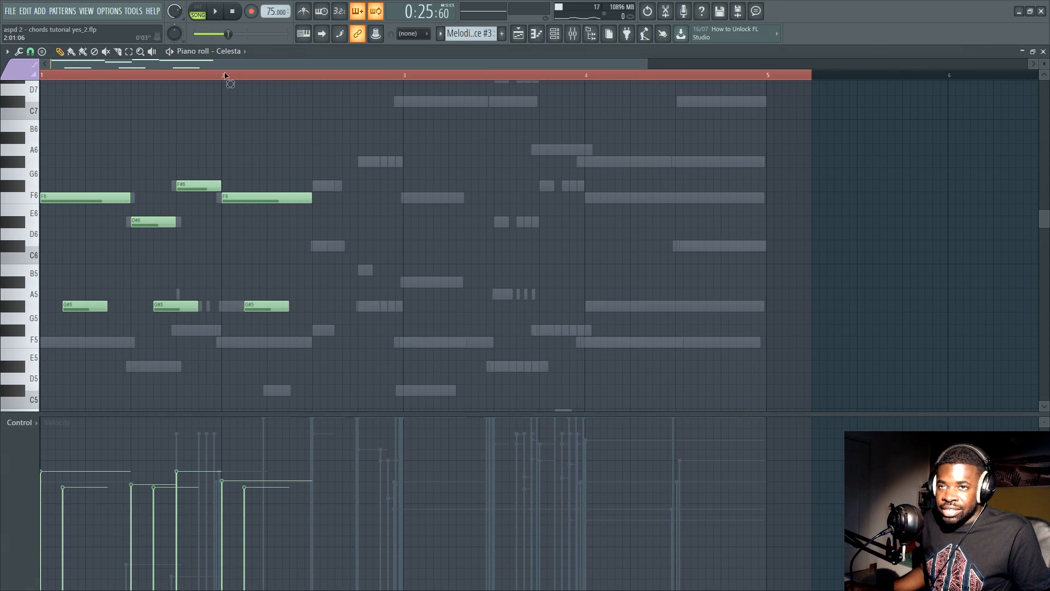
{"action": "key", "text": "l"}
{"action": "key", "text": "space"}
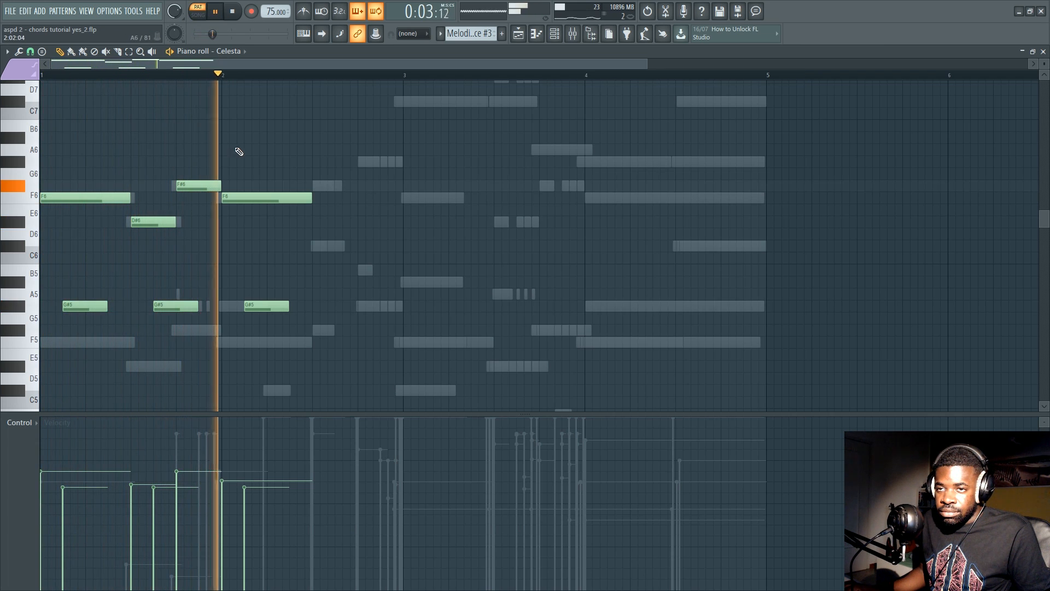
{"action": "key", "text": "space"}
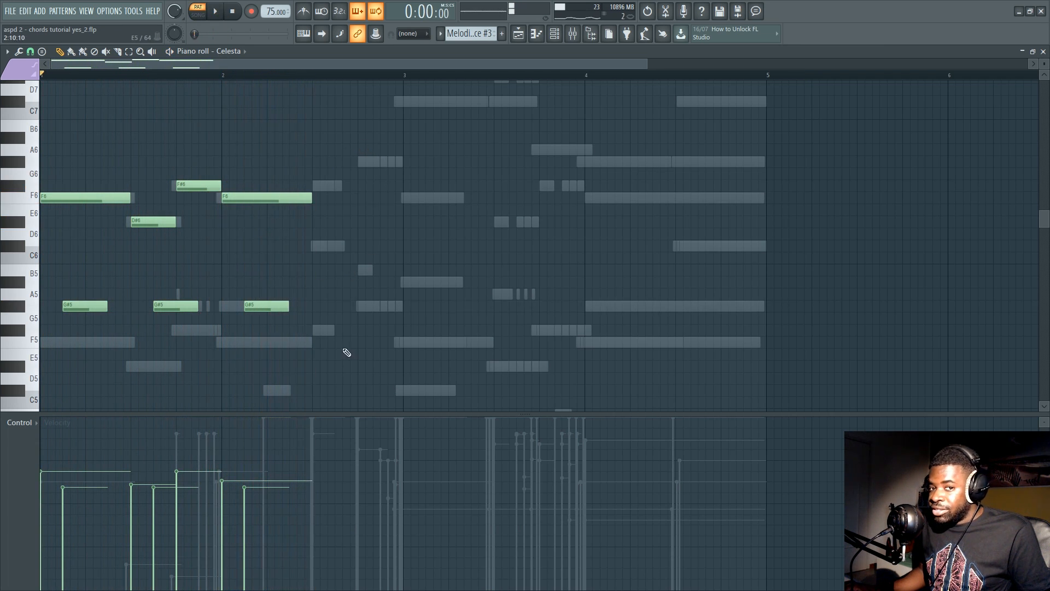
Highlight the Celesta phrase from bar 1 to the middle of bar 2, clear the selection and look over the pattern's channels
{"action": "left_click_drag", "start_coordinate": [309, 77], "coordinate": [41, 77]}
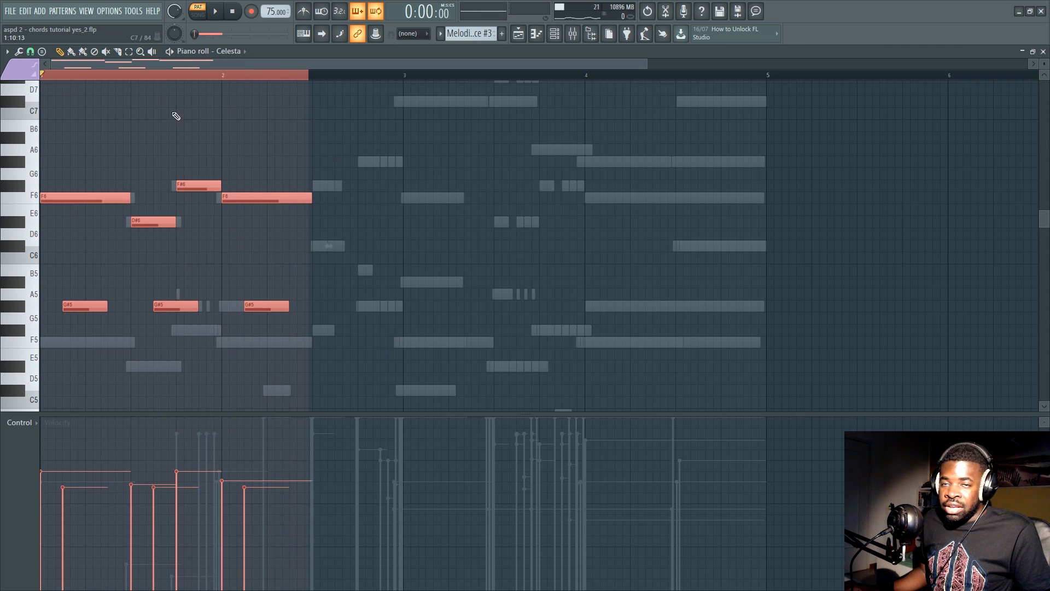
{"action": "left_click", "coordinate": [255, 76], "text": "ctrl"}
{"action": "scroll", "coordinate": [255, 76], "scroll_direction": "down", "scroll_amount": 1}
{"action": "key", "text": "F6"}
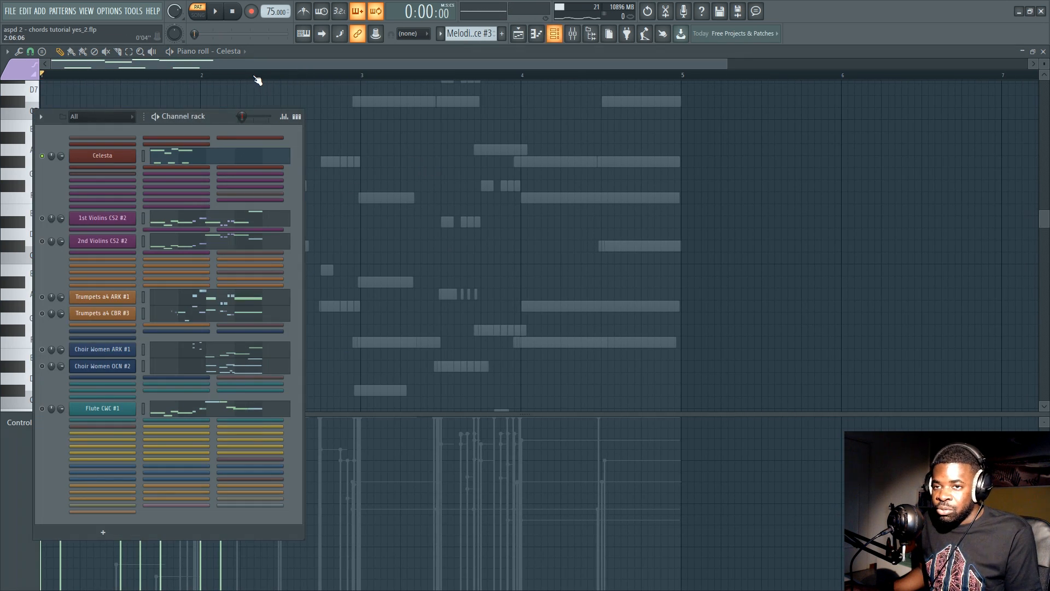
{"action": "scroll", "coordinate": [258, 79], "scroll_direction": "up", "scroll_amount": 2}
{"action": "key", "text": "F6"}
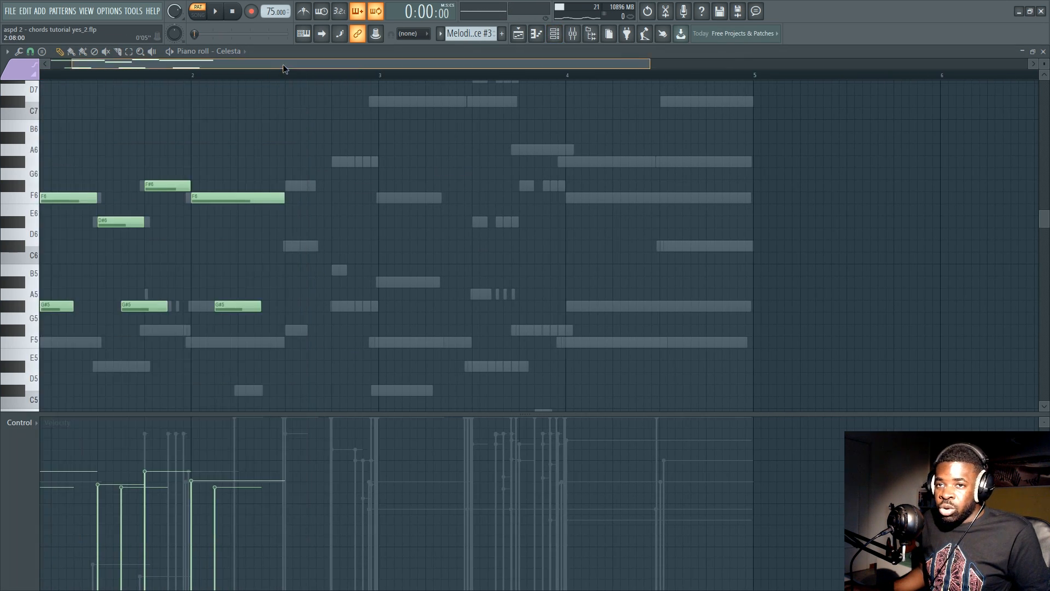
{"action": "scroll", "coordinate": [284, 67], "scroll_direction": "up", "scroll_amount": 1}
{"action": "key", "text": "F6"}
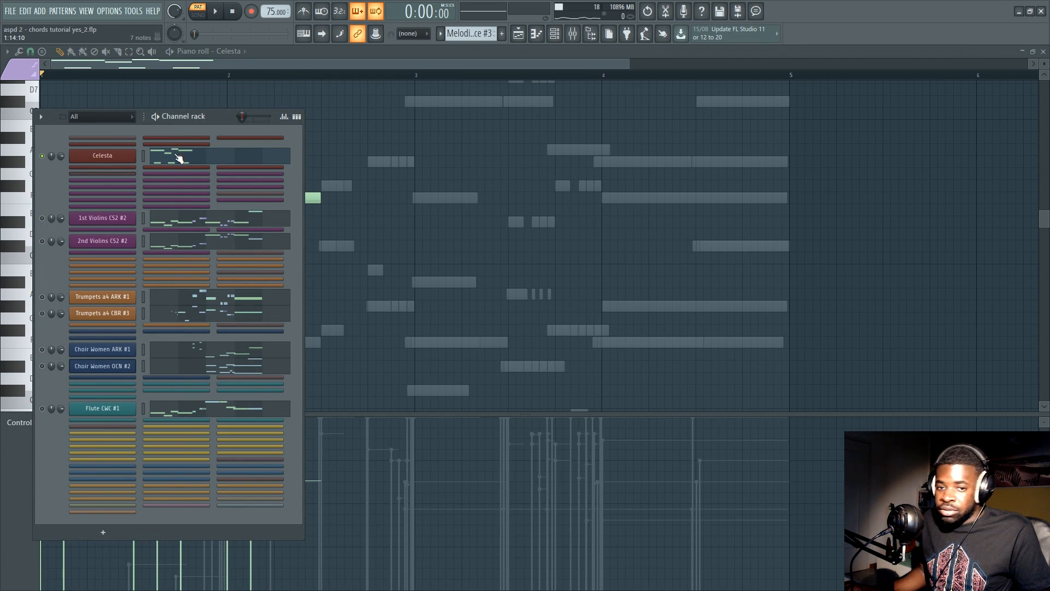
Switch the audible channel to Flute CWC #1, reopen the Celesta notes and play the start of the pattern
{"action": "left_click", "coordinate": [43, 408]}
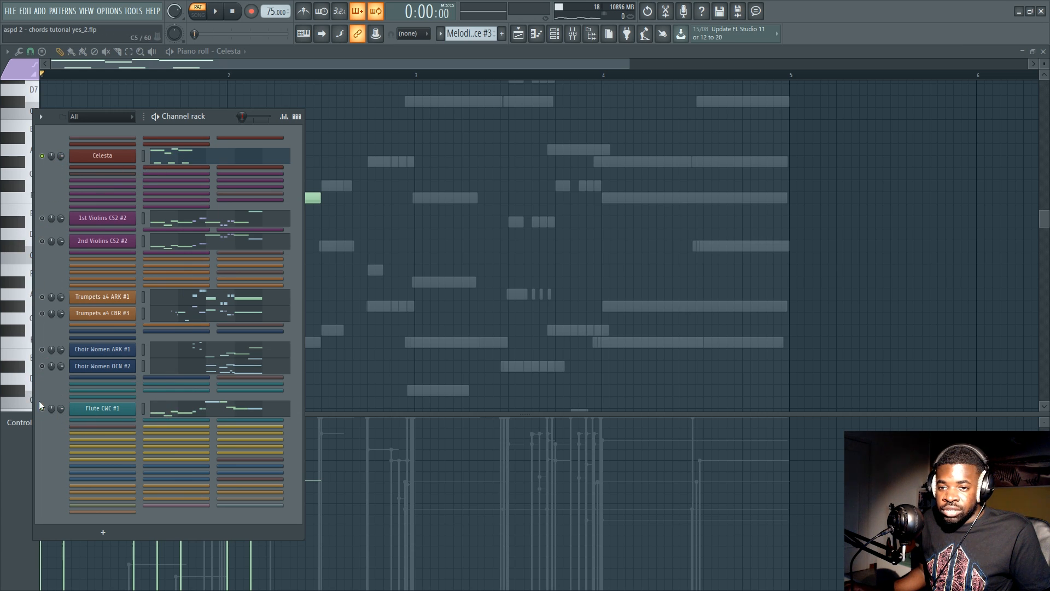
{"action": "left_click", "coordinate": [191, 154]}
{"action": "left_click", "coordinate": [192, 153]}
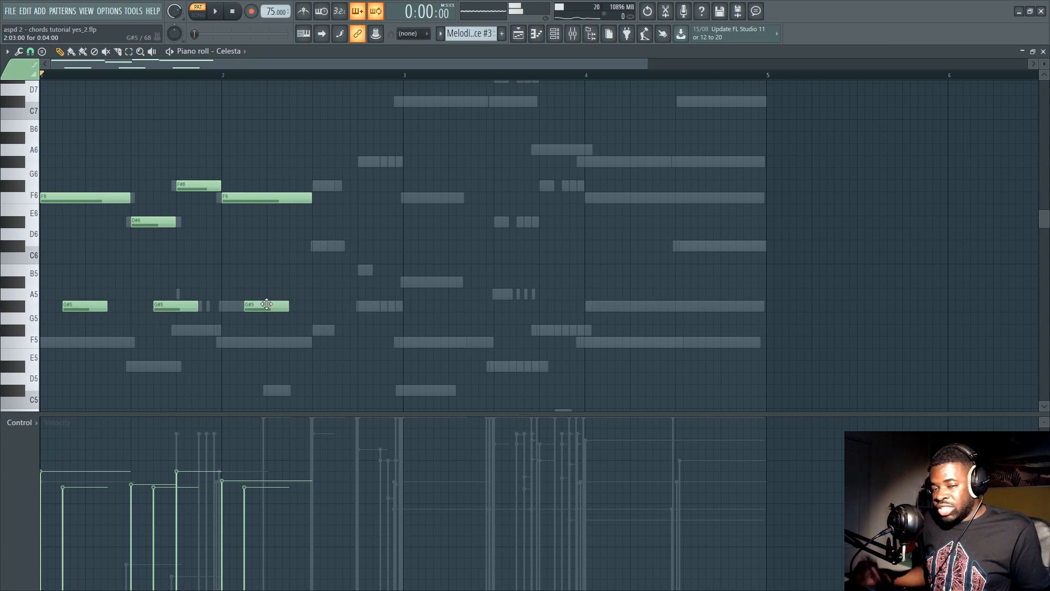
{"action": "key", "text": "space"}
{"action": "key", "text": "space"}
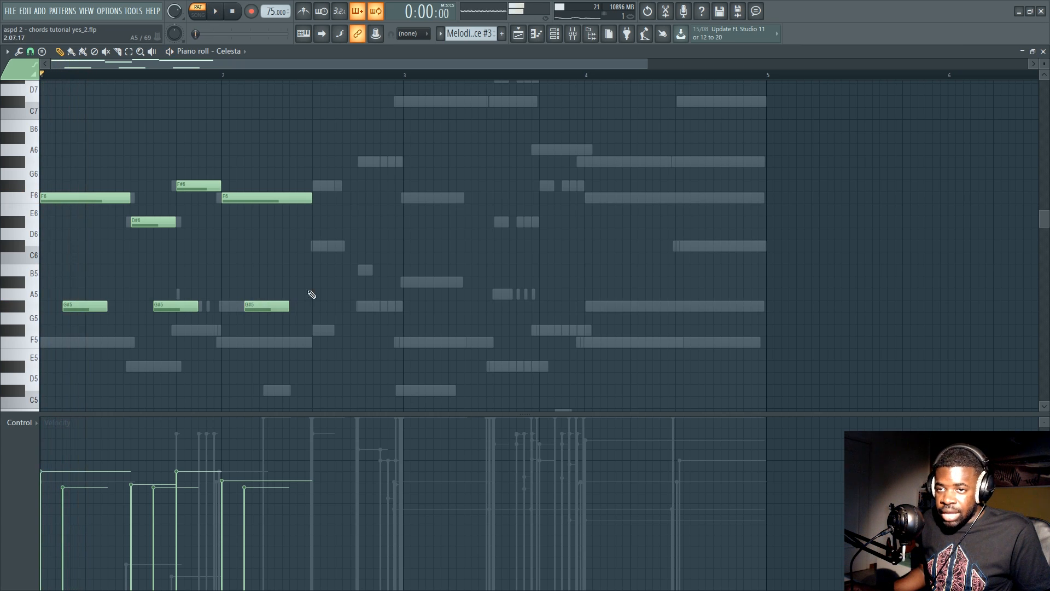
Delete the three G#5 notes from the Celesta part, play the start of the pattern and undo the deletion
{"action": "left_click_drag", "start_coordinate": [333, 281], "coordinate": [52, 387]}
{"action": "key", "text": "Delete"}
{"action": "key", "text": "space"}
{"action": "key", "text": "space"}
{"action": "key", "text": "ctrl+z"}
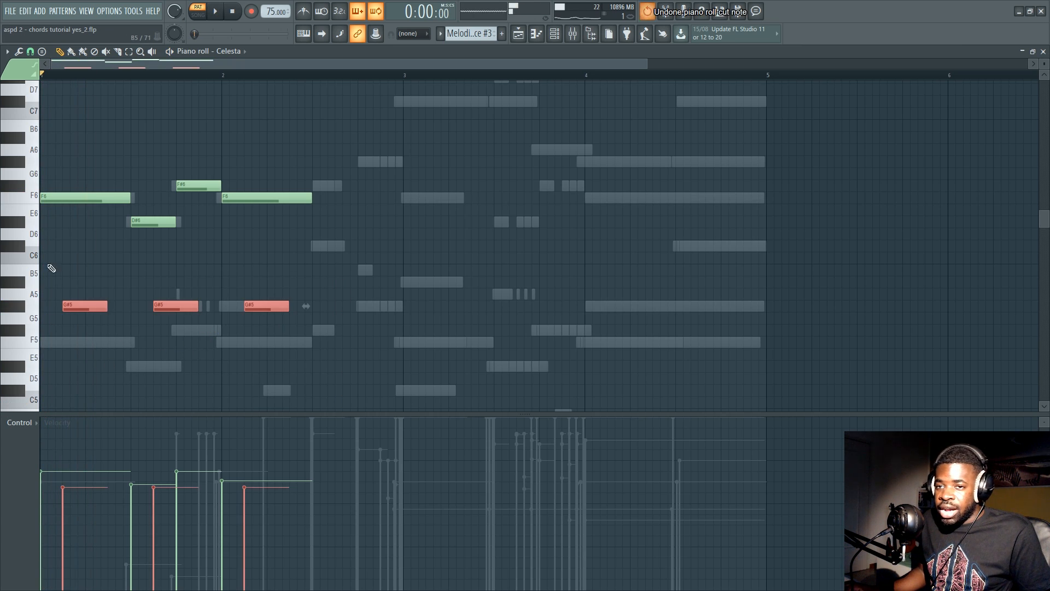
Open the Flute CWC #1 notes and play the pattern from its start into bar 3
{"action": "key", "text": "F6"}
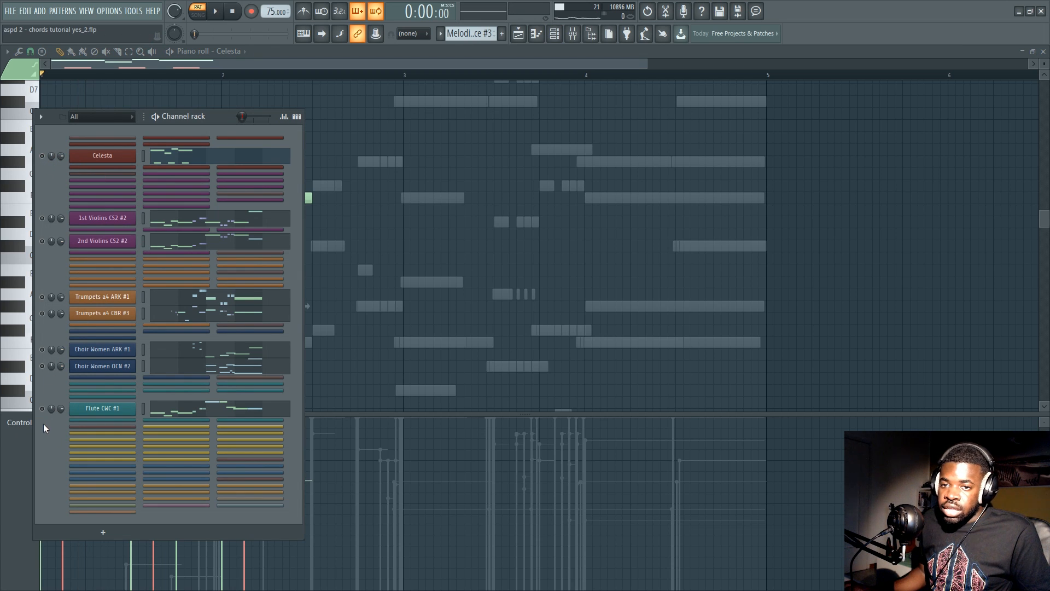
{"action": "left_click", "coordinate": [117, 414]}
{"action": "key", "text": "space"}
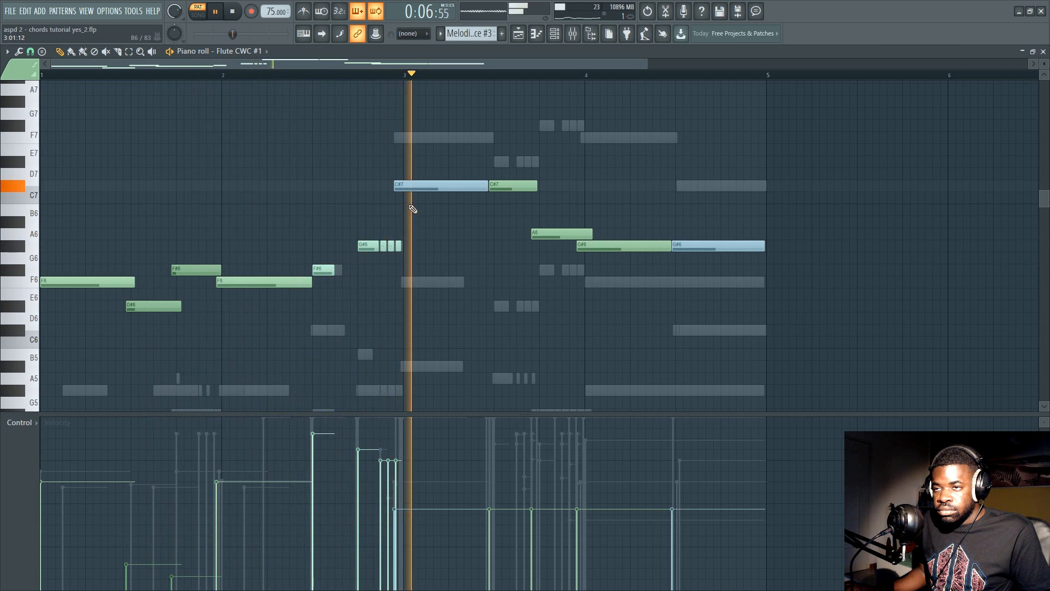
{"action": "key", "text": "space"}
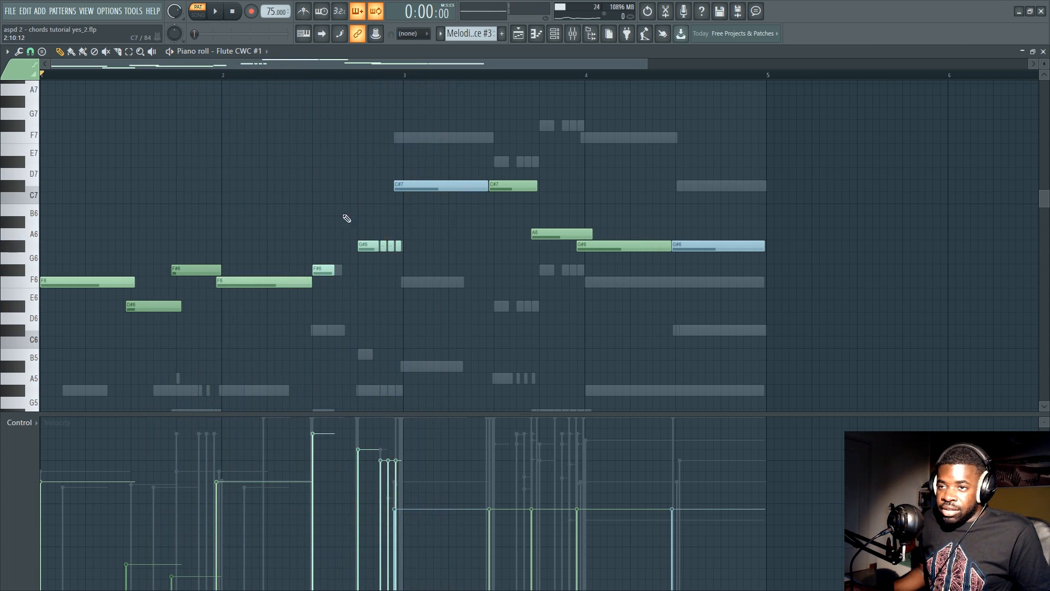
Highlight the flute's F#6 and short G#6 notes in bar 2 and set the playback position just before them
{"action": "left_click_drag", "start_coordinate": [424, 234], "coordinate": [312, 276]}
{"action": "left_click", "coordinate": [304, 77]}
{"action": "scroll", "coordinate": [304, 77], "scroll_direction": "up", "scroll_amount": 4}
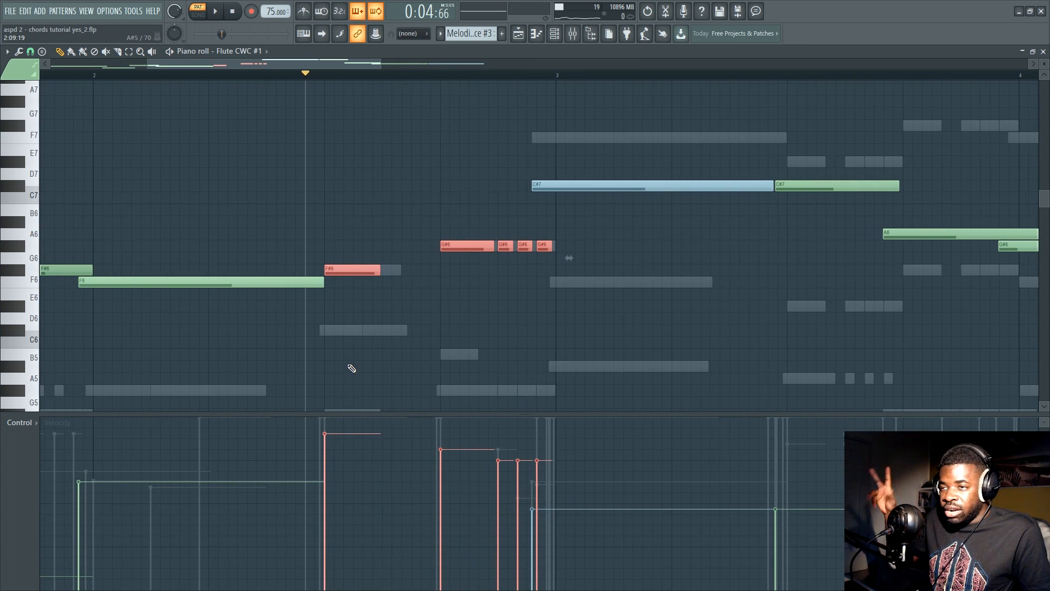
{"action": "left_click", "coordinate": [497, 154], "text": "ctrl"}
{"action": "scroll", "coordinate": [534, 321], "scroll_direction": "down", "scroll_amount": 2}
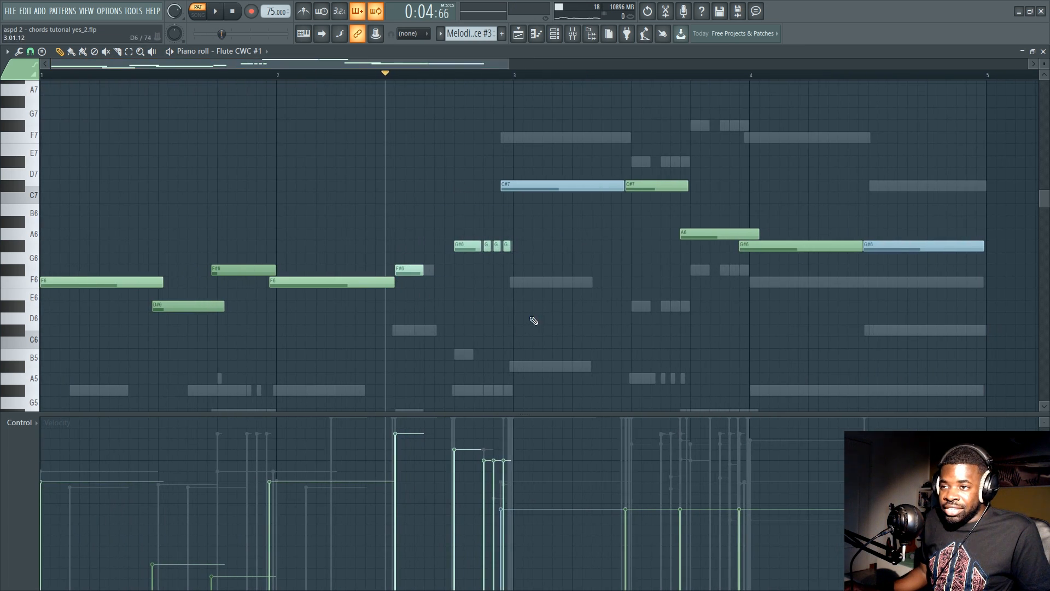
Trim the start of the flute's long C#7 note closer to bar 3 and highlight the notes from there to bar 5
{"action": "scroll", "coordinate": [394, 308], "scroll_direction": "down", "scroll_amount": 2}
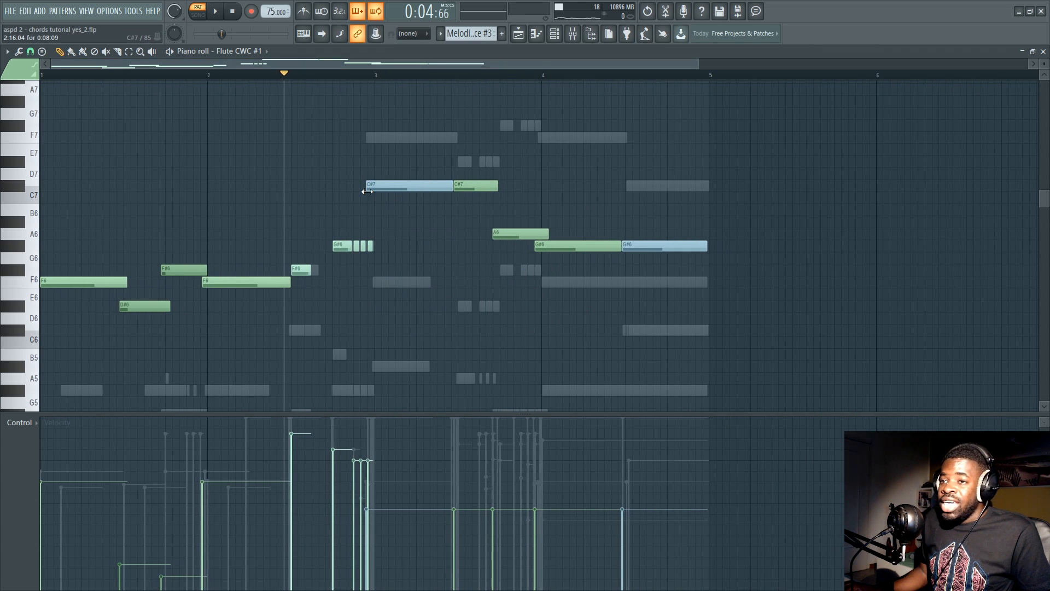
{"action": "left_click_drag", "start_coordinate": [366, 191], "coordinate": [371, 188]}
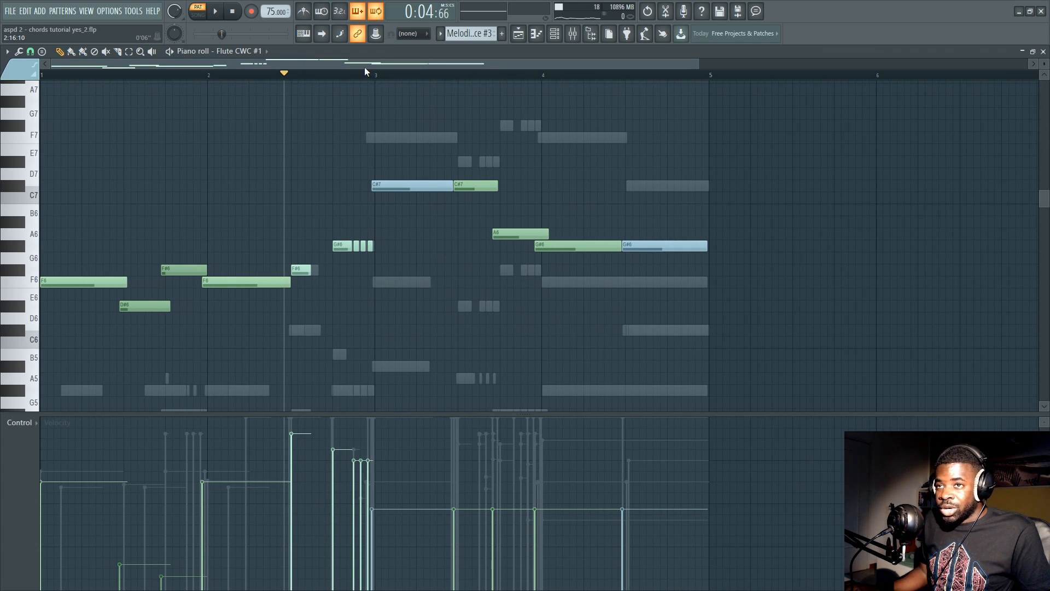
{"action": "left_click_drag", "start_coordinate": [364, 66], "coordinate": [404, 67]}
{"action": "left_click_drag", "start_coordinate": [363, 122], "coordinate": [715, 333]}
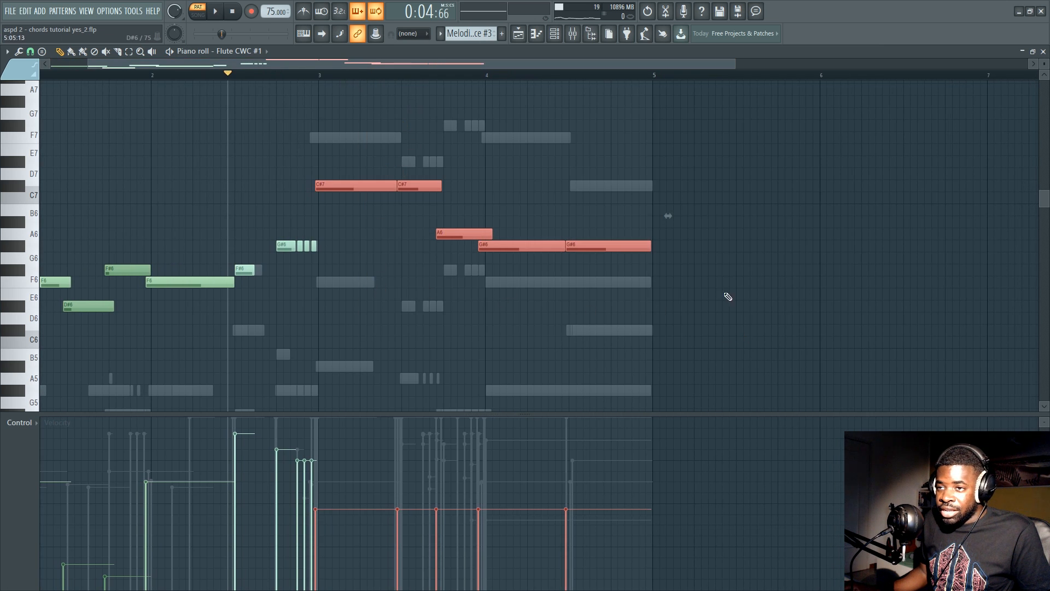
{"action": "left_click", "coordinate": [331, 324]}
Set the playback position near the end of bar 2 and play the flute part from there through bar 4
{"action": "left_click", "coordinate": [296, 76]}
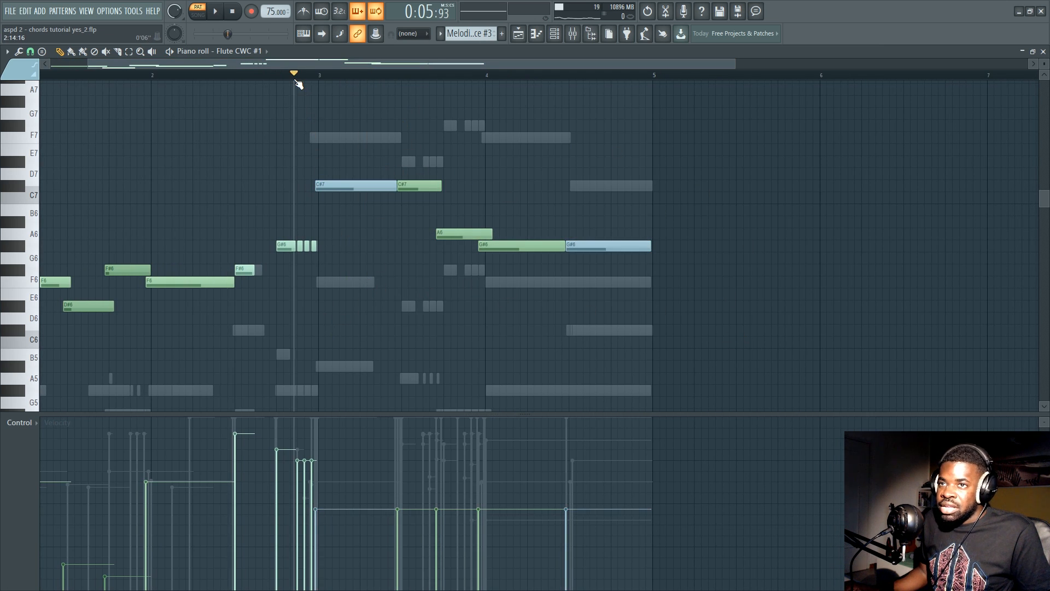
{"action": "scroll", "coordinate": [296, 78], "scroll_direction": "up", "scroll_amount": 3}
{"action": "left_click_drag", "start_coordinate": [312, 63], "coordinate": [351, 63]}
{"action": "scroll", "coordinate": [351, 65], "scroll_direction": "down", "scroll_amount": 3}
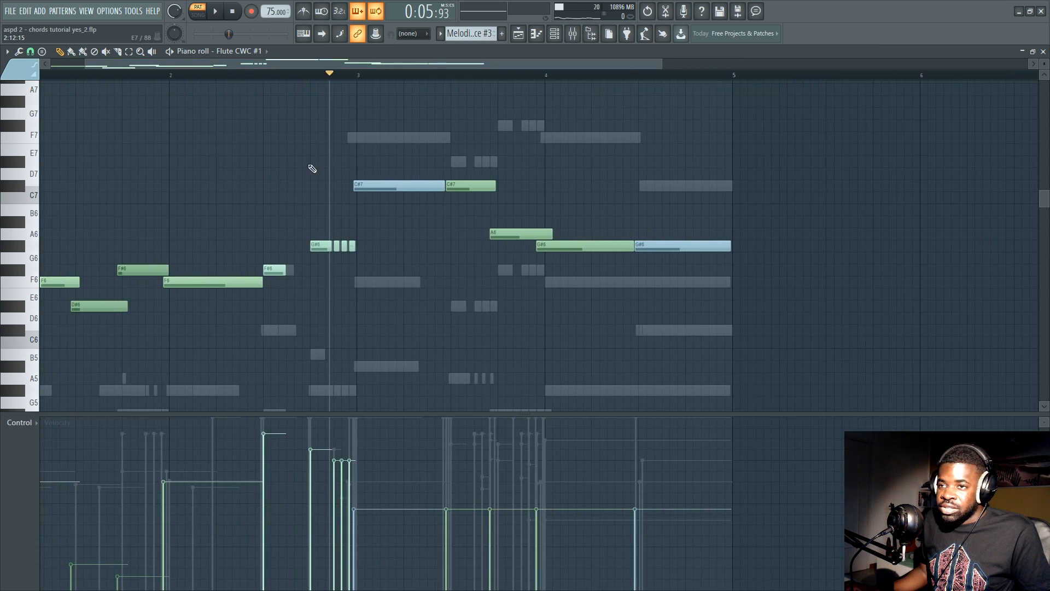
{"action": "key", "text": "space"}
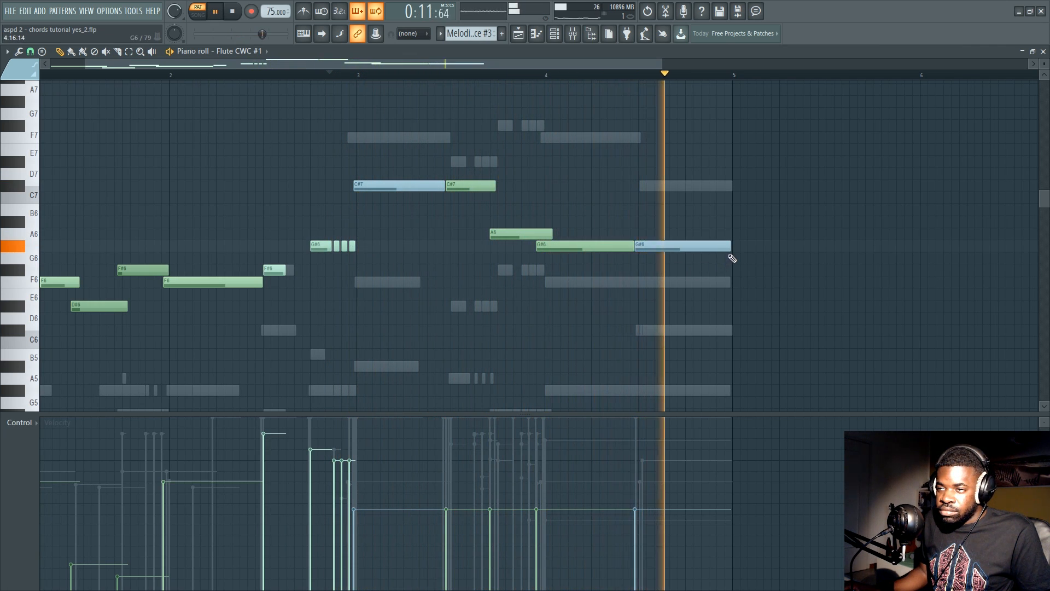
{"action": "key", "text": "space"}
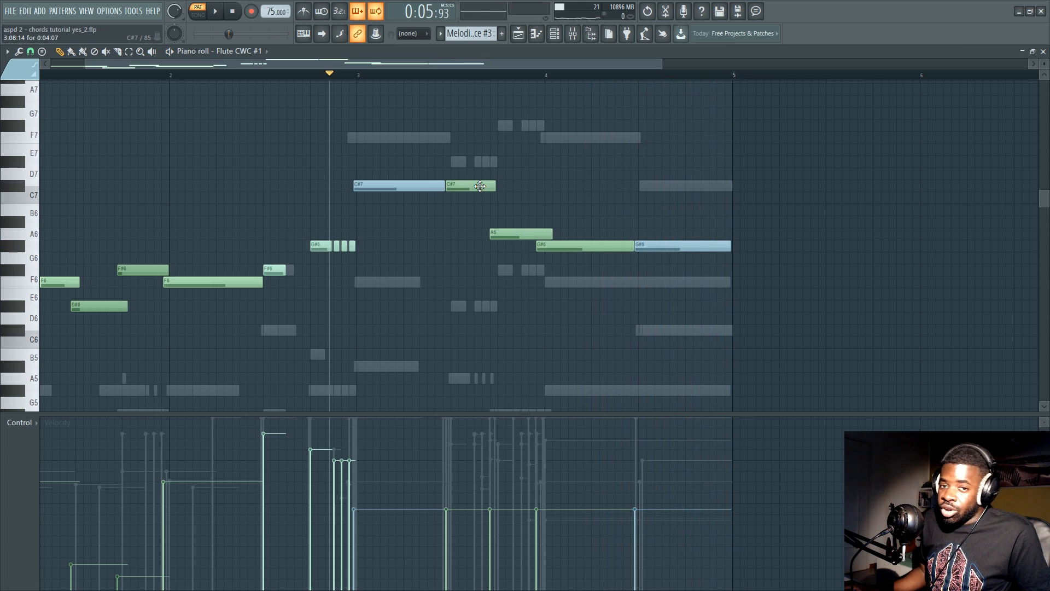
Look through the available event controls and expand the Piano Bright GNT #1 and Concert Harp CHP #1 channels
{"action": "left_click", "coordinate": [34, 423]}
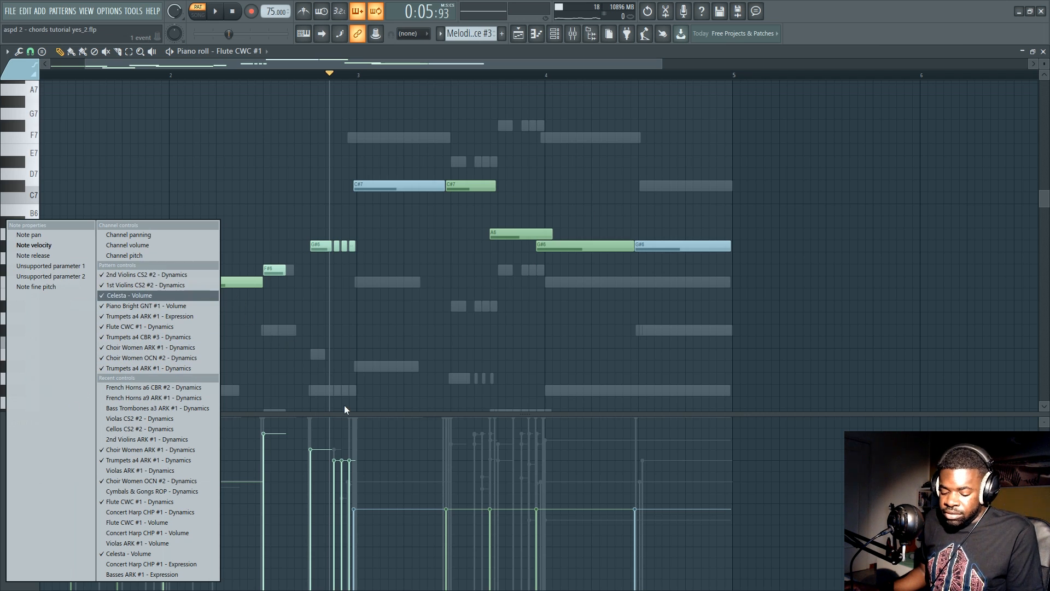
{"action": "key", "text": "F6"}
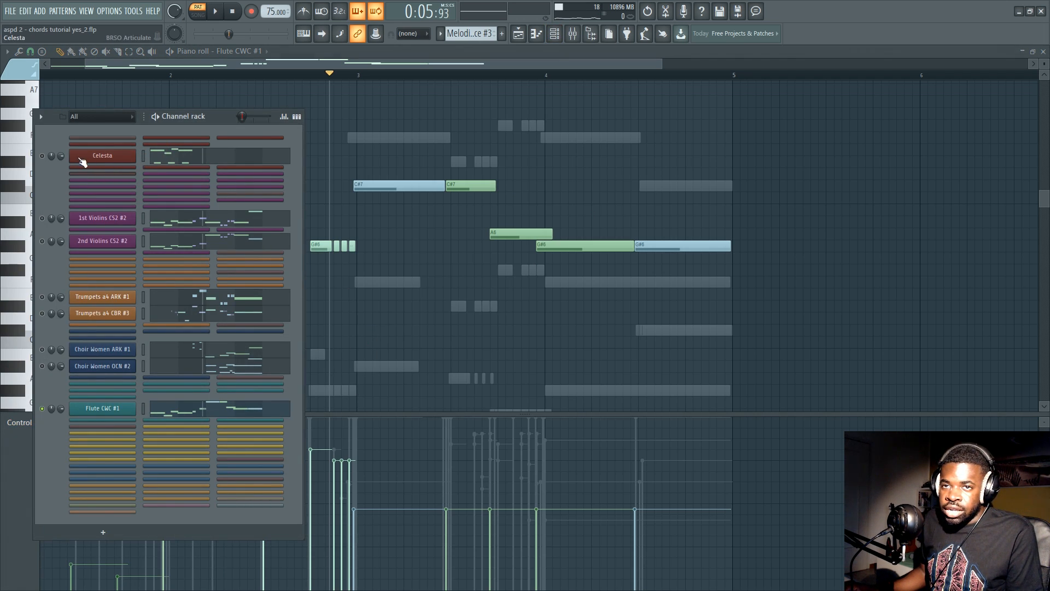
{"action": "scroll", "coordinate": [145, 148], "scroll_direction": "up", "scroll_amount": 2}
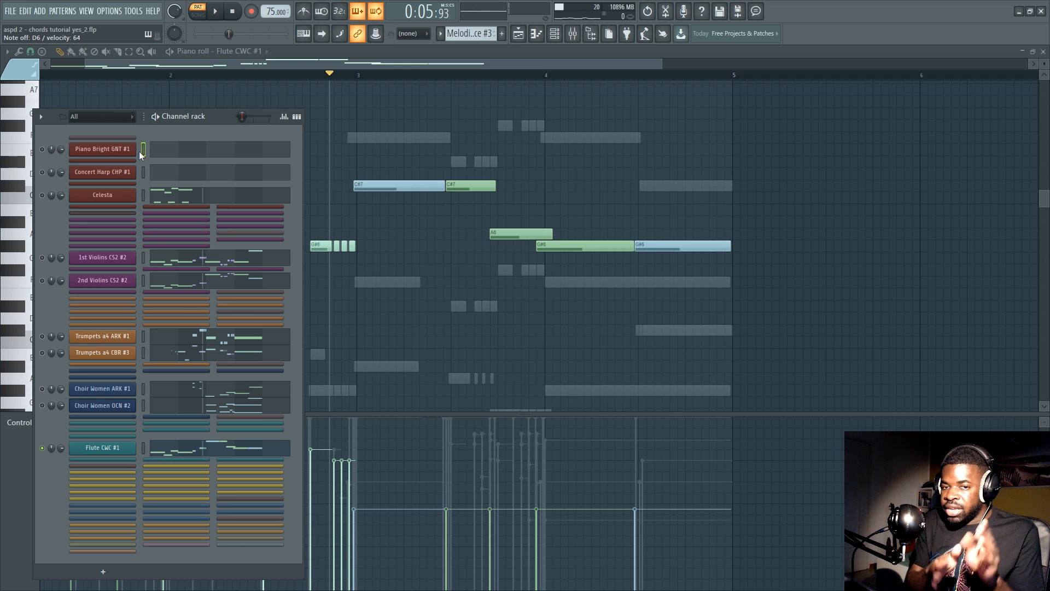
{"action": "key", "text": "F6"}
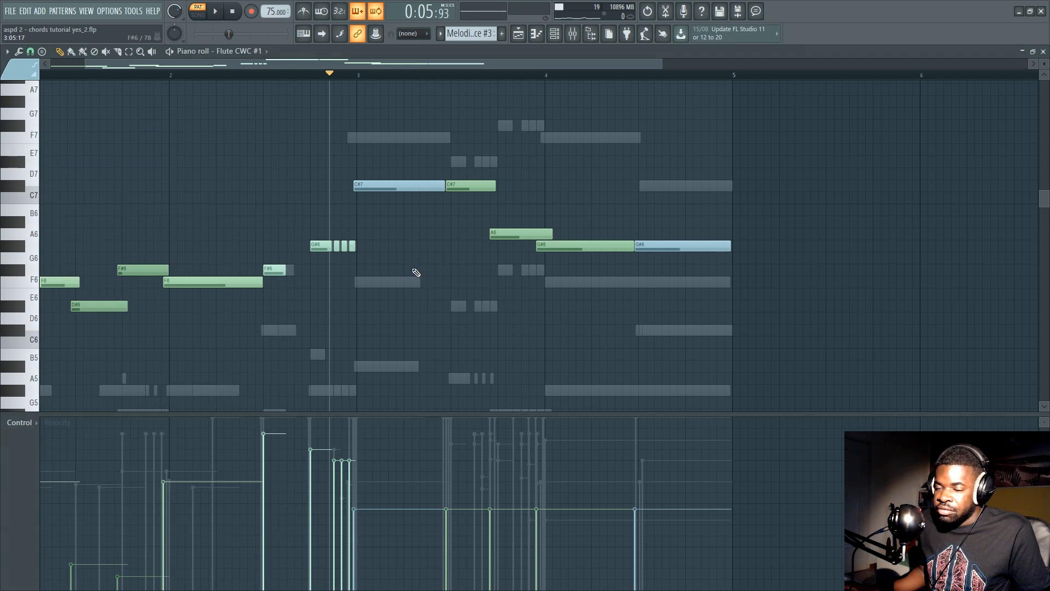
Display the Flute CWC #1 Dynamics automation beneath the flute's notes
{"action": "scroll", "coordinate": [352, 76], "scroll_direction": "up", "scroll_amount": 2}
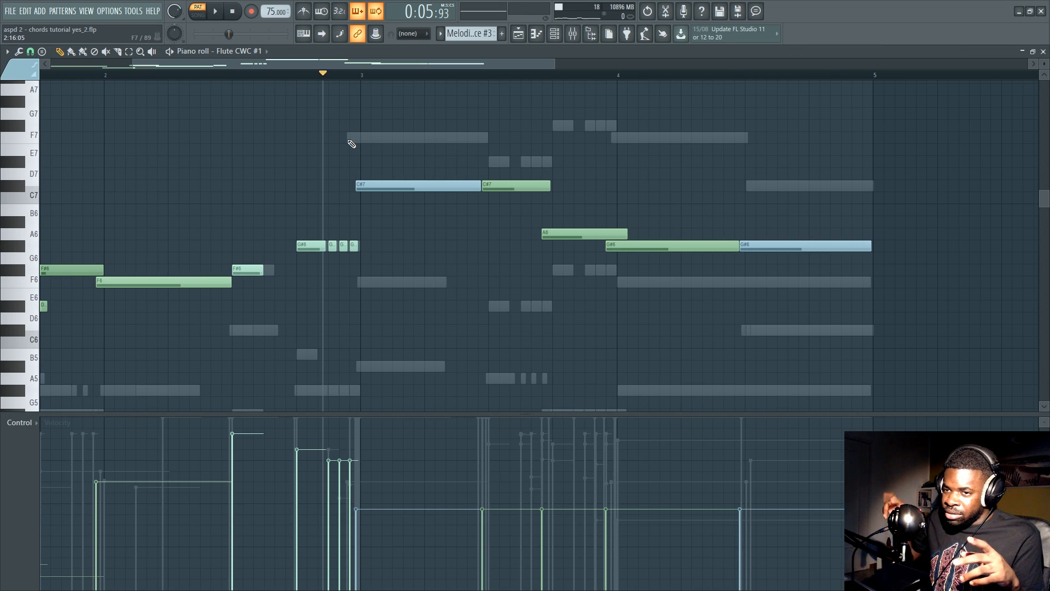
{"action": "scroll", "coordinate": [398, 77], "scroll_direction": "down", "scroll_amount": 2}
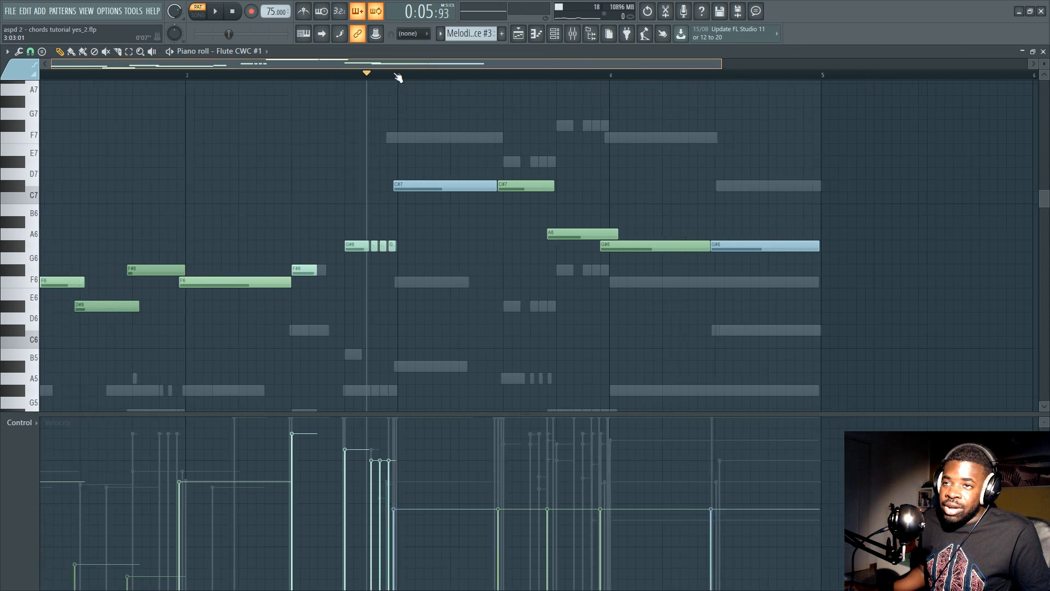
{"action": "scroll", "coordinate": [336, 78], "scroll_direction": "up", "scroll_amount": 3}
{"action": "scroll", "coordinate": [336, 77], "scroll_direction": "down", "scroll_amount": 2}
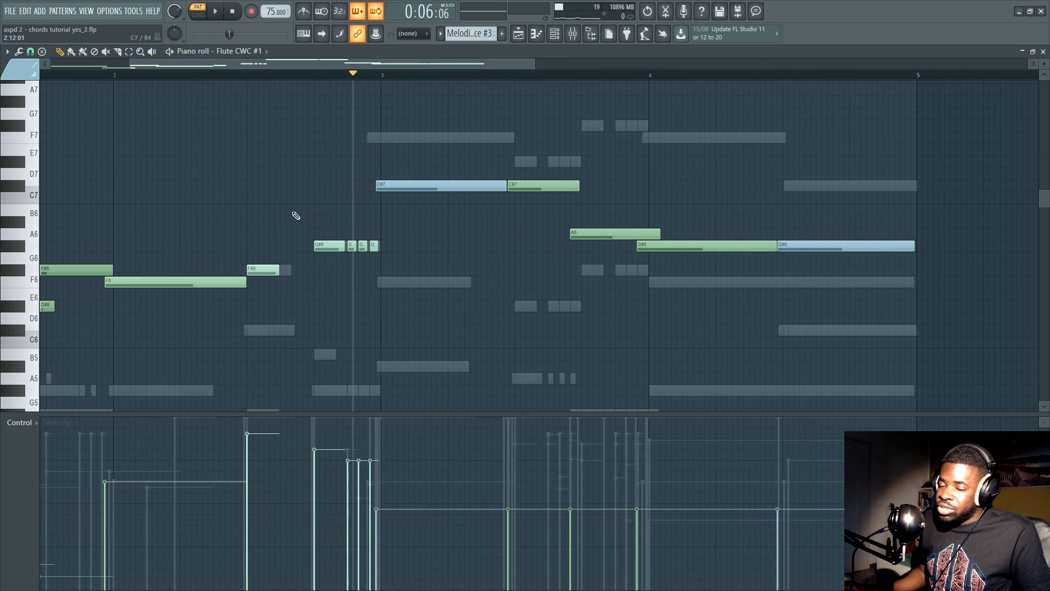
{"action": "left_click", "coordinate": [27, 424]}
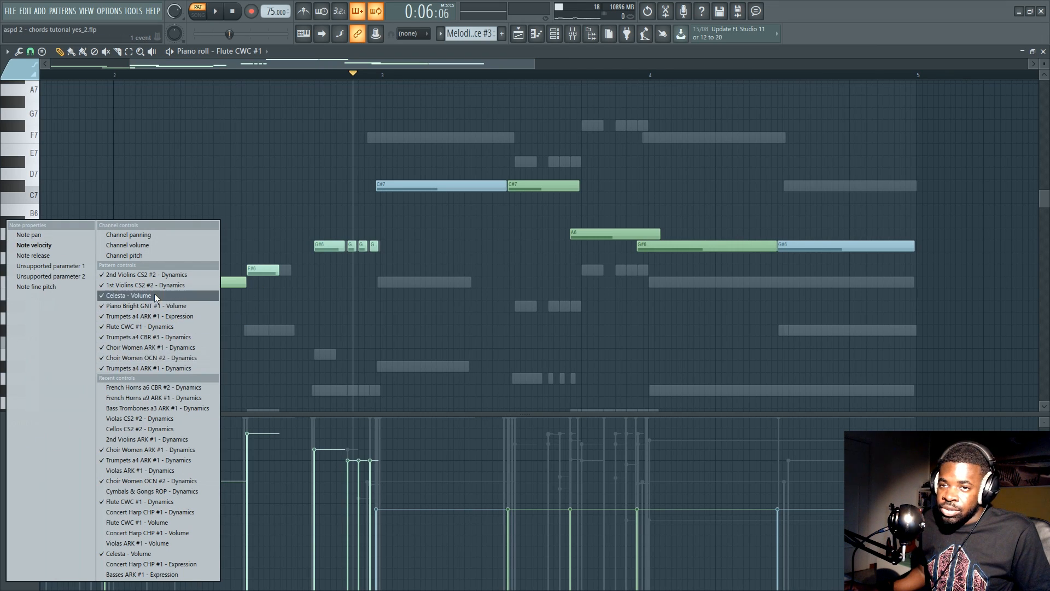
{"action": "left_click", "coordinate": [156, 327]}
{"action": "scroll", "coordinate": [459, 364], "scroll_direction": "down", "scroll_amount": 3}
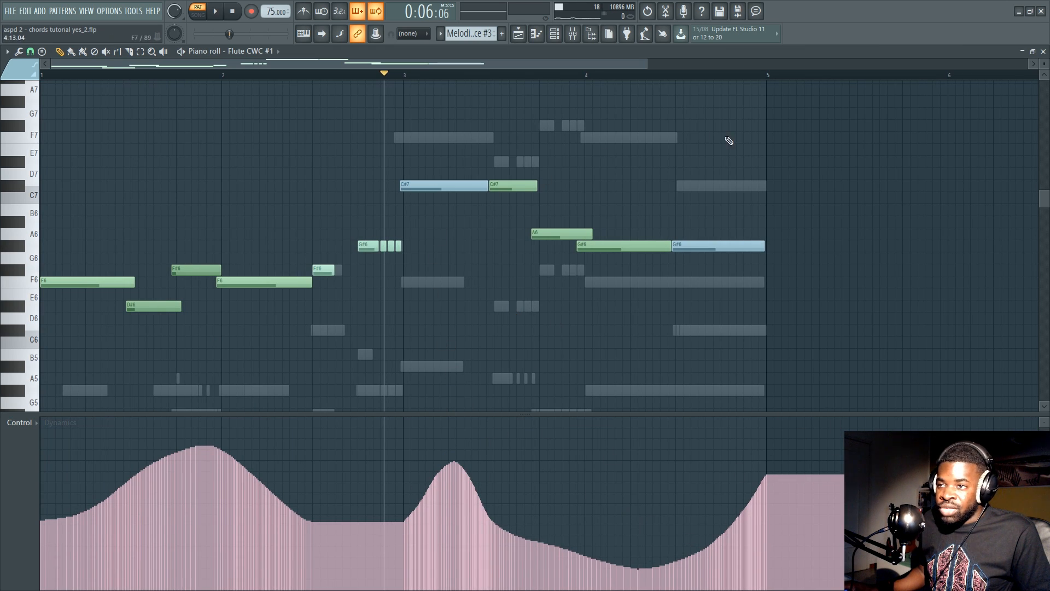
Set the playback position just before bar 3 and play the flute's long C#7 note against its dynamics swell
{"action": "scroll", "coordinate": [583, 89], "scroll_direction": "down", "scroll_amount": 1}
{"action": "left_click", "coordinate": [438, 74]}
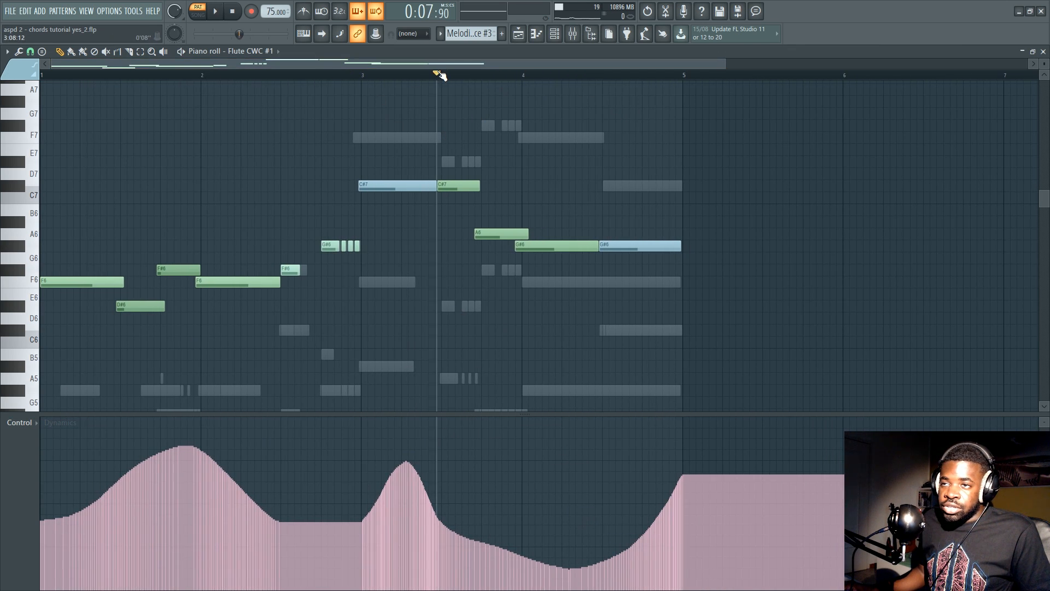
{"action": "scroll", "coordinate": [438, 75], "scroll_direction": "up", "scroll_amount": 3}
{"action": "left_click", "coordinate": [306, 75]}
{"action": "key", "text": "space"}
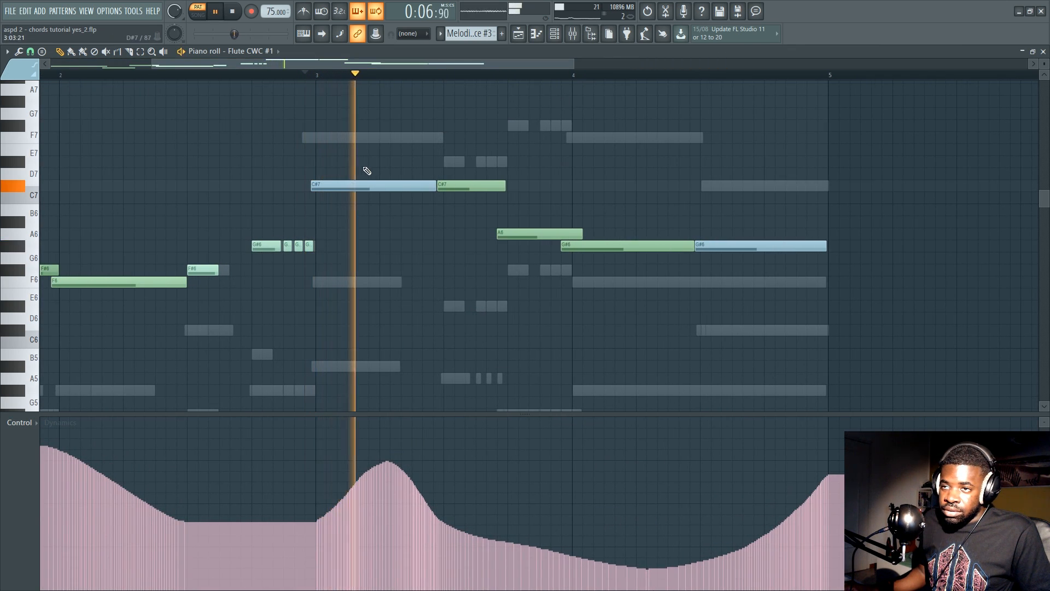
{"action": "key", "text": "space"}
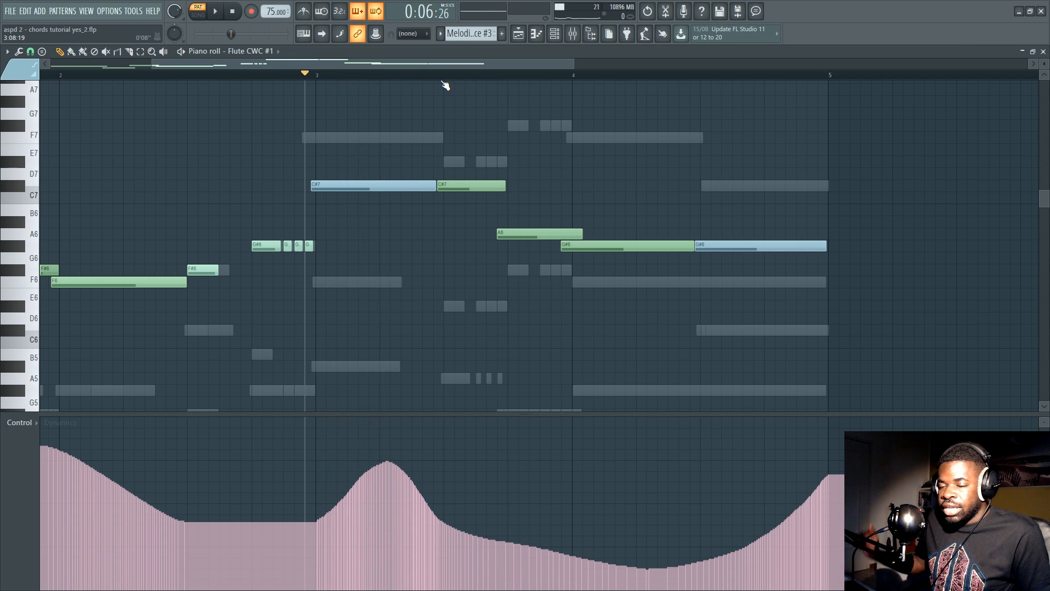
{"action": "scroll", "coordinate": [442, 86], "scroll_direction": "up", "scroll_amount": 1}
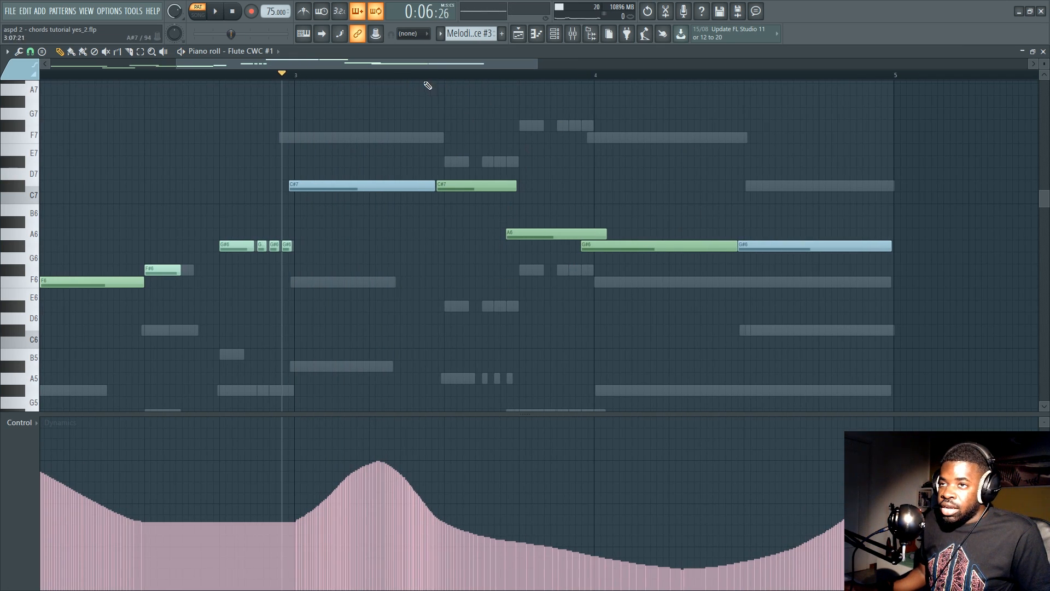
{"action": "scroll", "coordinate": [427, 82], "scroll_direction": "down", "scroll_amount": 3}
{"action": "key", "text": "F6"}
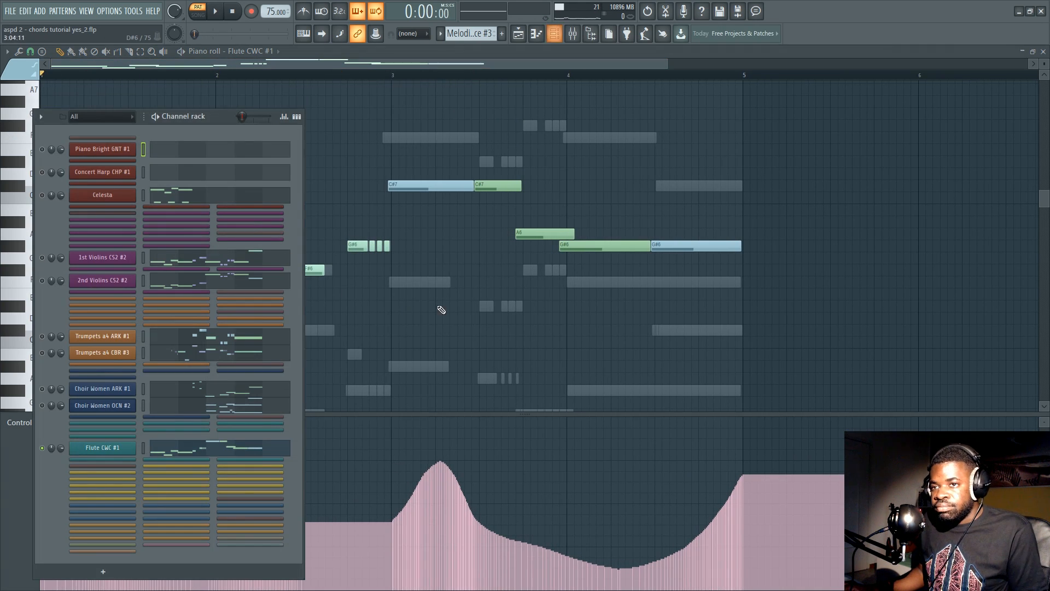
{"action": "key", "text": "F6"}
{"action": "key", "text": "F6"}
{"action": "key", "text": "F6"}
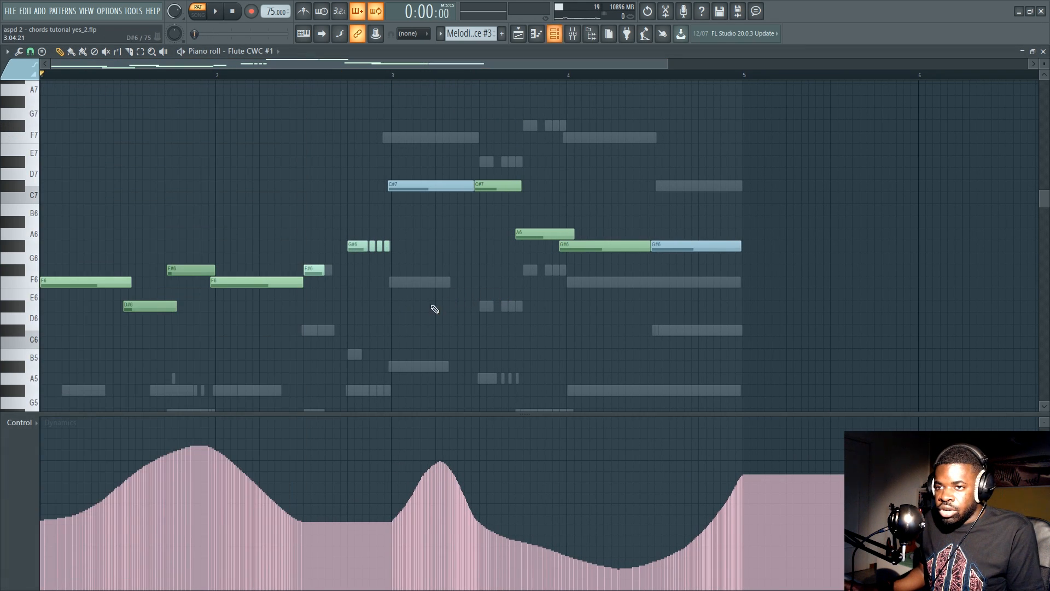
Highlight the flute's notes and dynamics in bars 1 and 2, compare them with bars 3 and 4, and clear the selection
{"action": "left_click_drag", "start_coordinate": [391, 76], "coordinate": [42, 75]}
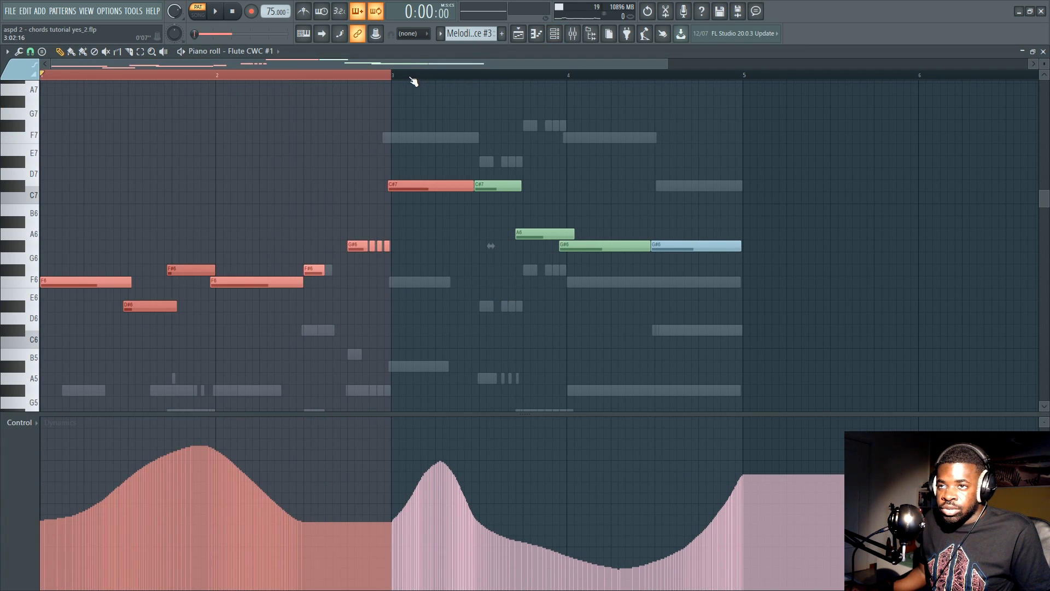
{"action": "left_click_drag", "start_coordinate": [392, 80], "coordinate": [651, 110]}
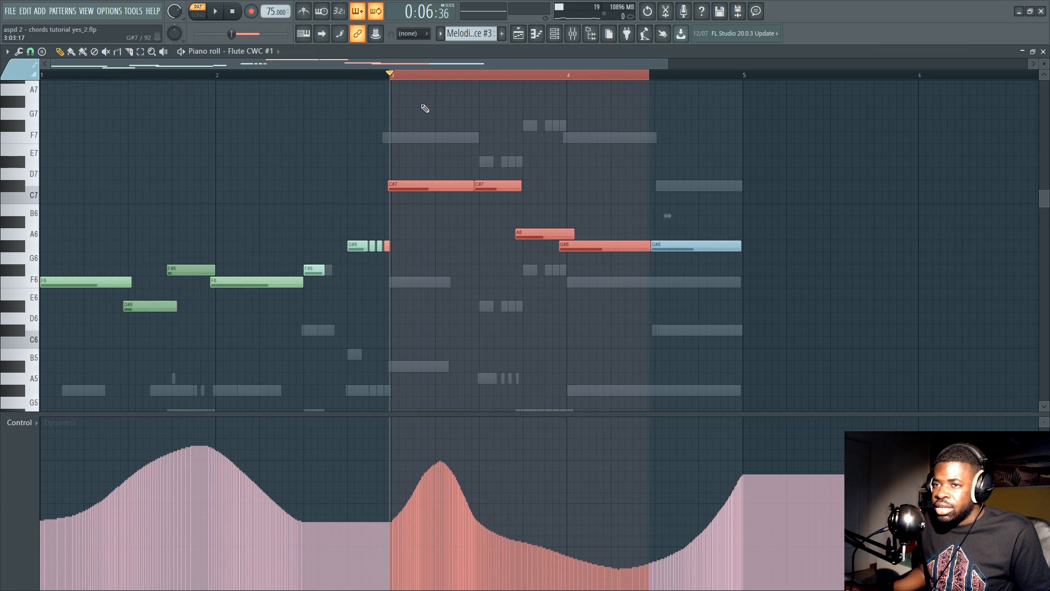
{"action": "left_click_drag", "start_coordinate": [392, 76], "coordinate": [24, 104]}
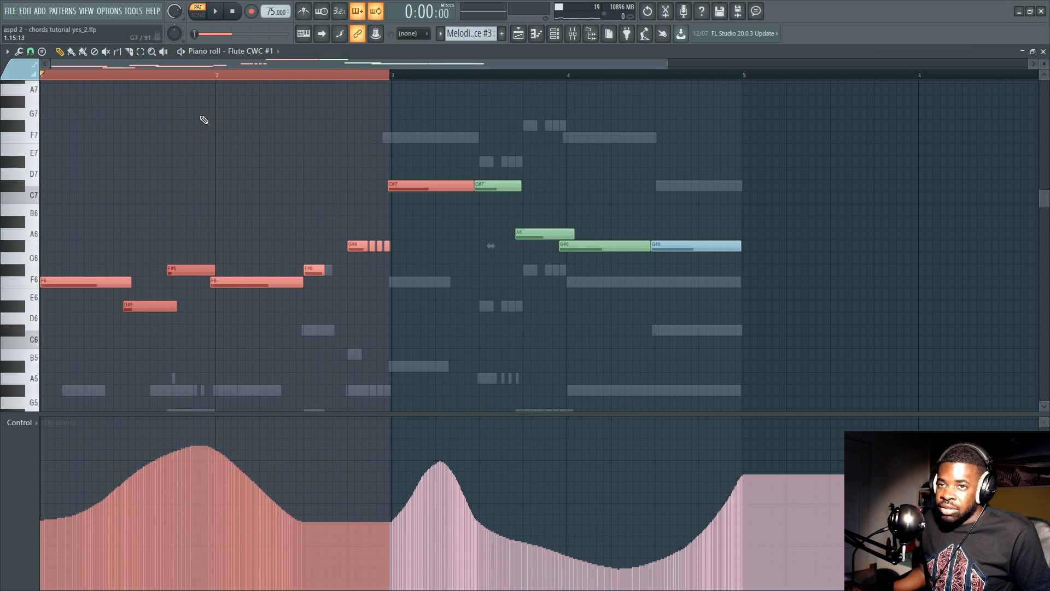
{"action": "left_click", "coordinate": [223, 78]}
{"action": "left_click_drag", "start_coordinate": [393, 76], "coordinate": [741, 145]}
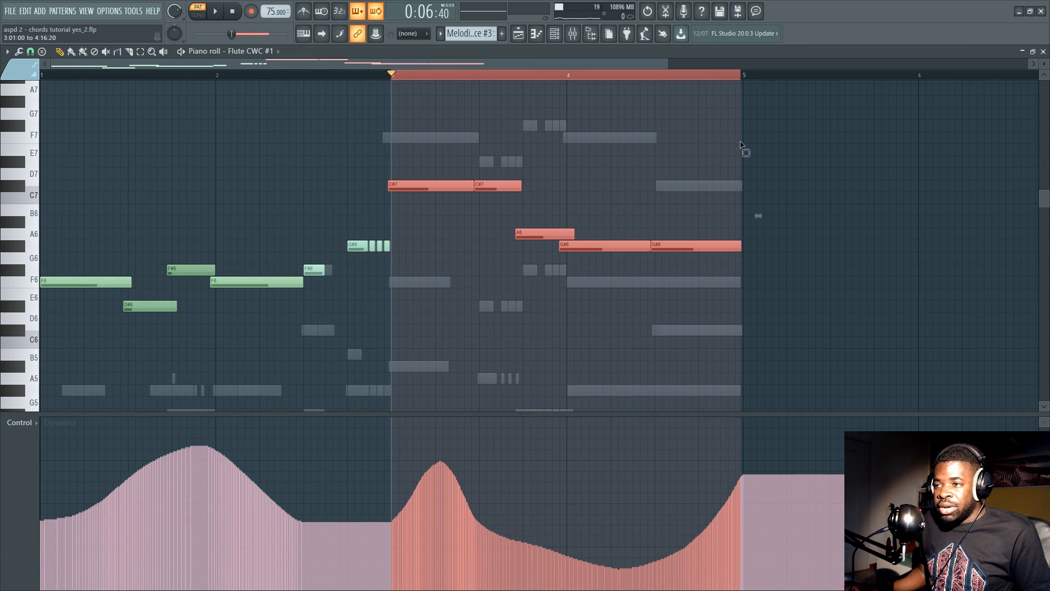
{"action": "left_click", "coordinate": [395, 79]}
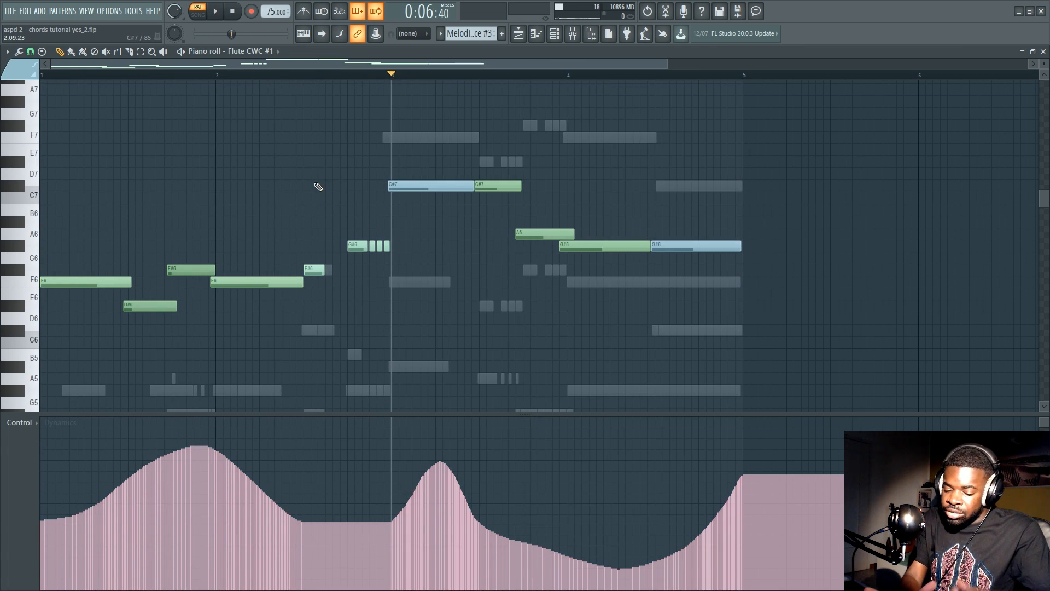
Solo the 1st Violins CS2 #2 channel in place of the flute and open its notes in the piano roll
{"action": "key", "text": "F6"}
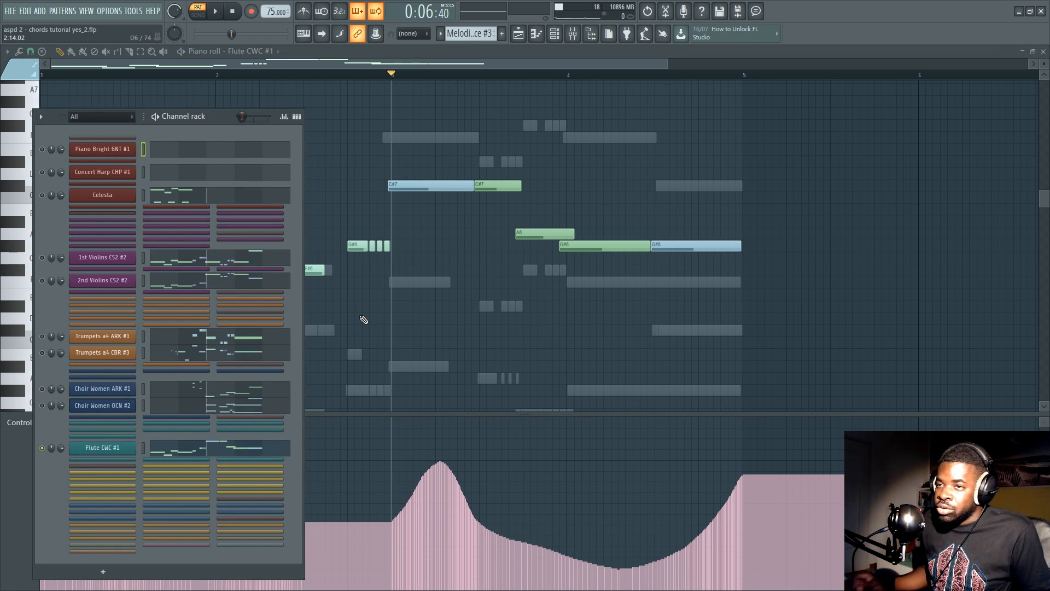
{"action": "left_click", "coordinate": [42, 195]}
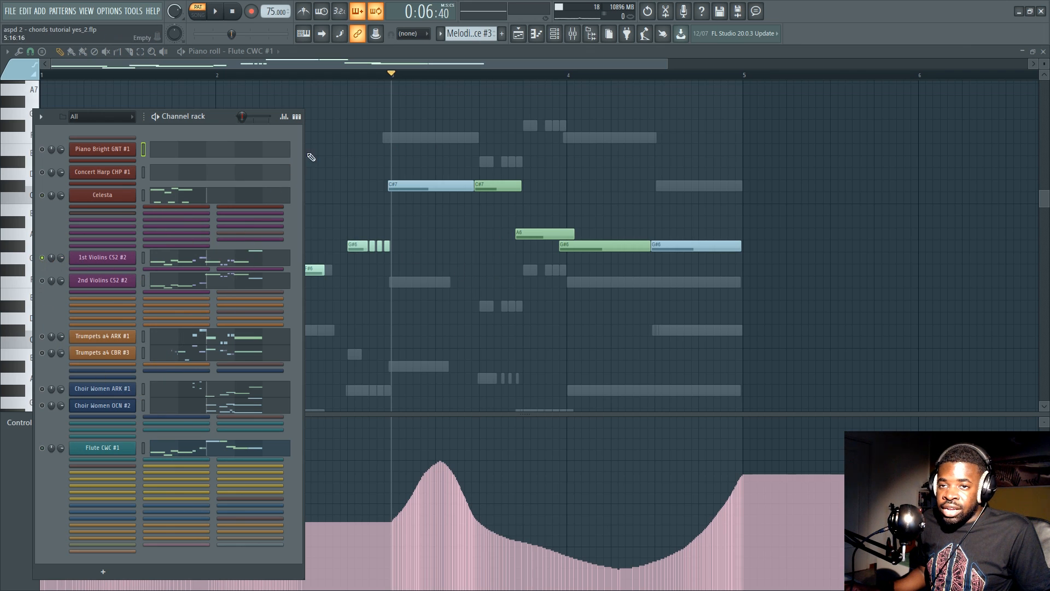
{"action": "key", "text": "F6"}
{"action": "key", "text": "F6"}
{"action": "left_click", "coordinate": [235, 295]}
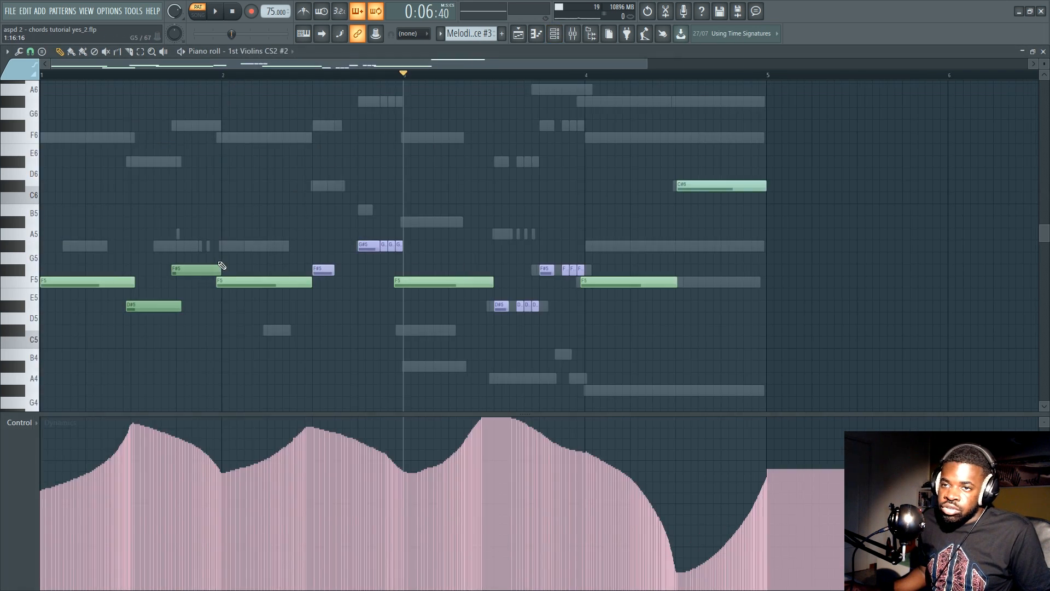
Play the start of the 1st violins part from bar 1
{"action": "left_click", "coordinate": [233, 12]}
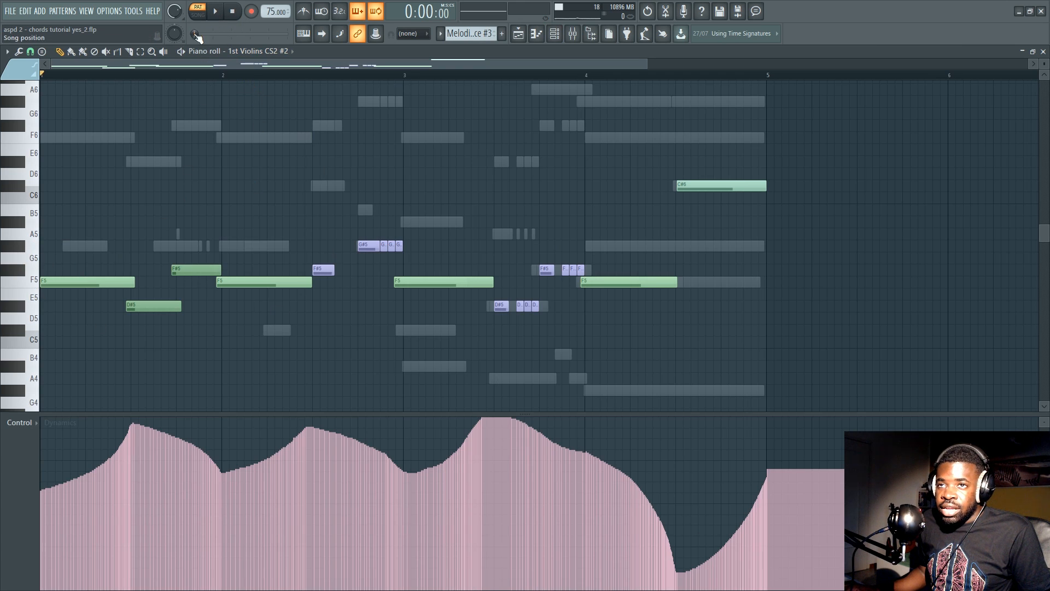
{"action": "left_click", "coordinate": [222, 14]}
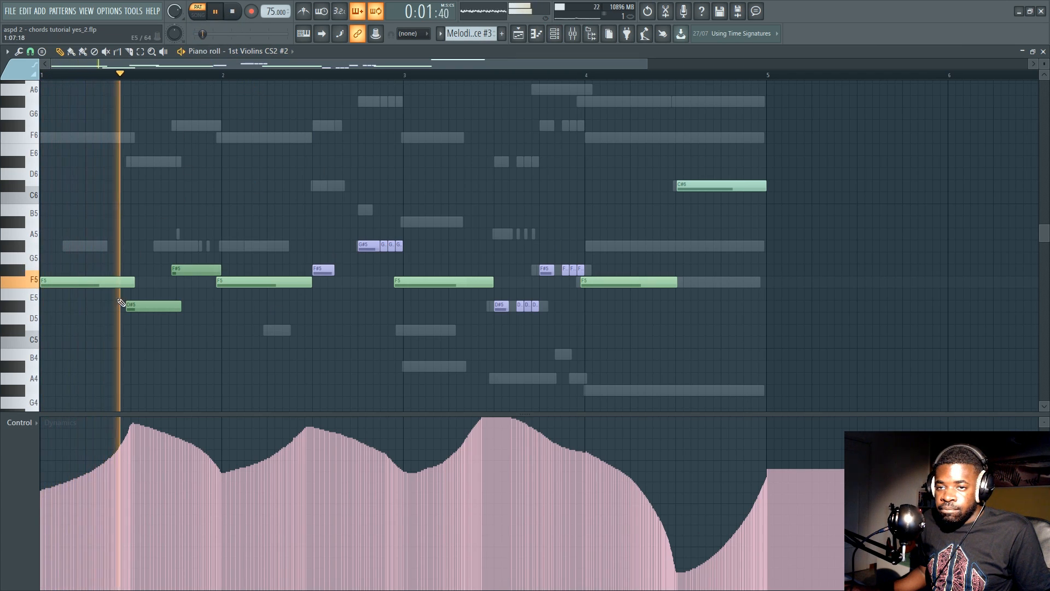
{"action": "key", "text": "space"}
Enable 2nd Violins CS2 #2 alongside the 1st violins, open its notes and play both parts from the beginning
{"action": "key", "text": "F6"}
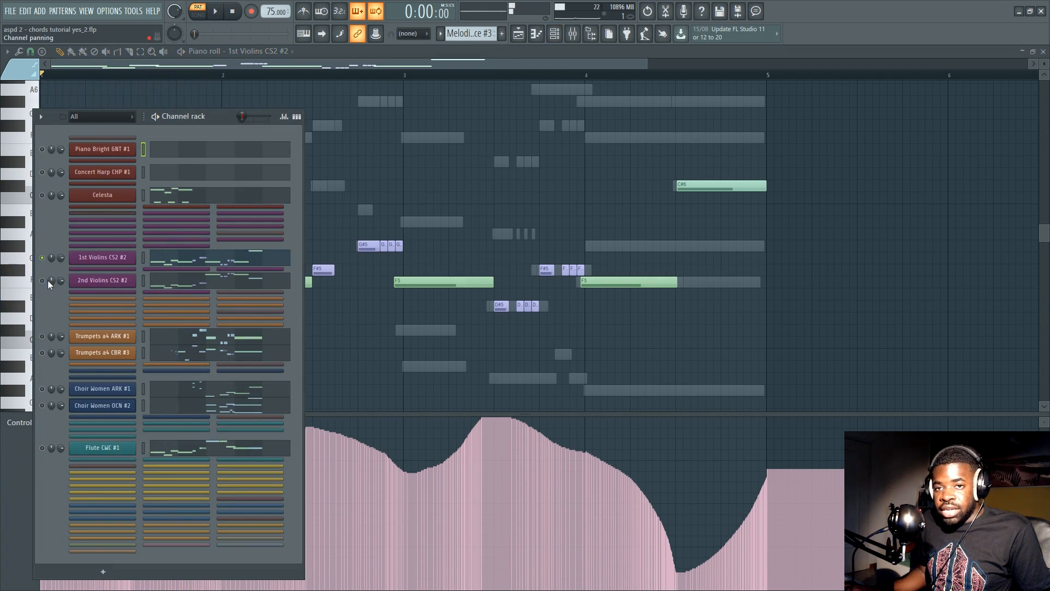
{"action": "left_click", "coordinate": [182, 284]}
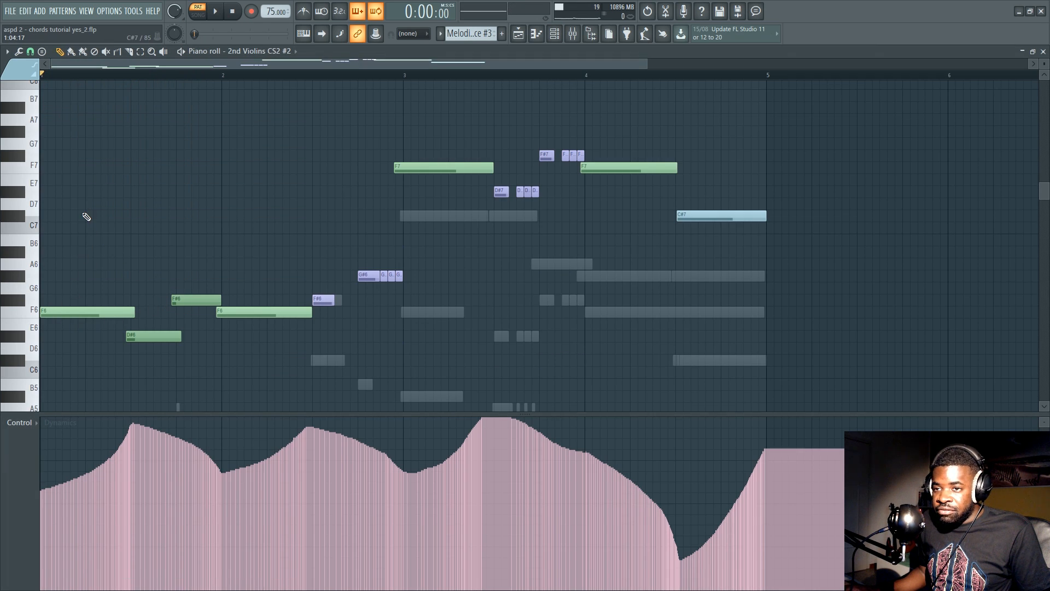
{"action": "key", "text": "F6"}
{"action": "key", "text": "space"}
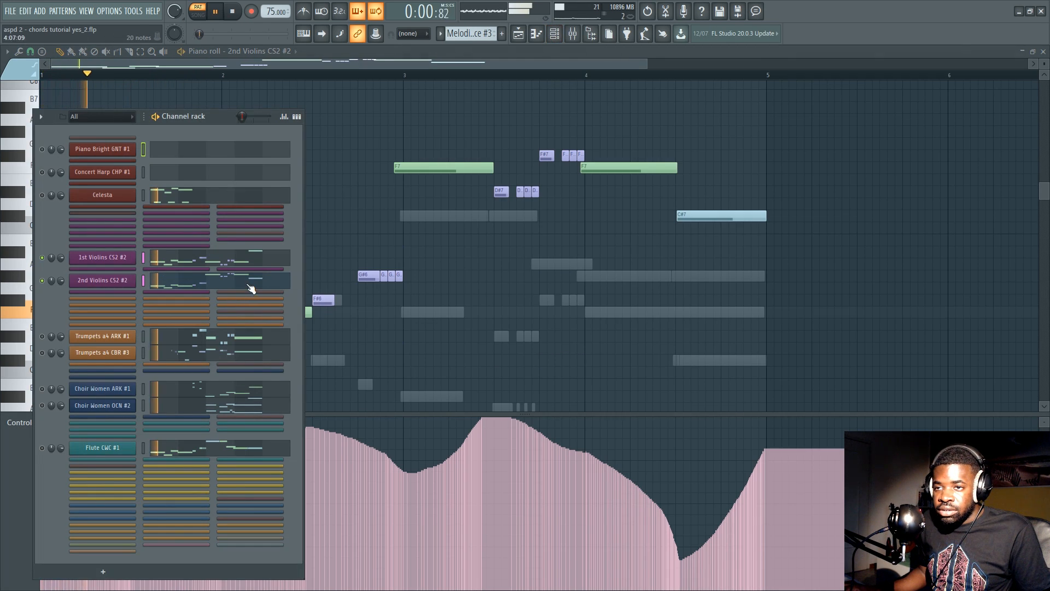
{"action": "key", "text": "F5"}
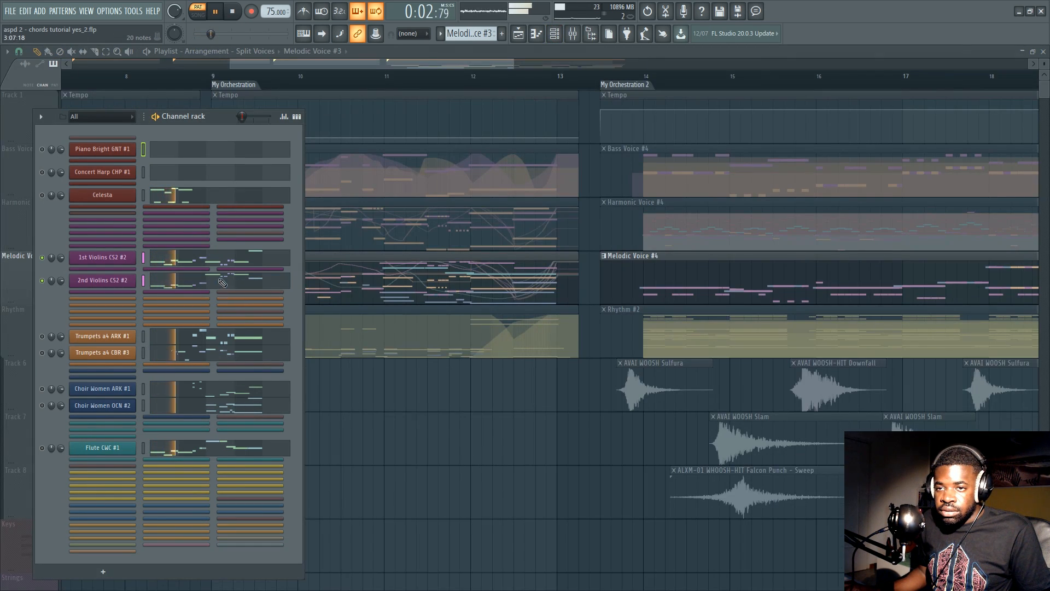
{"action": "left_click", "coordinate": [223, 282]}
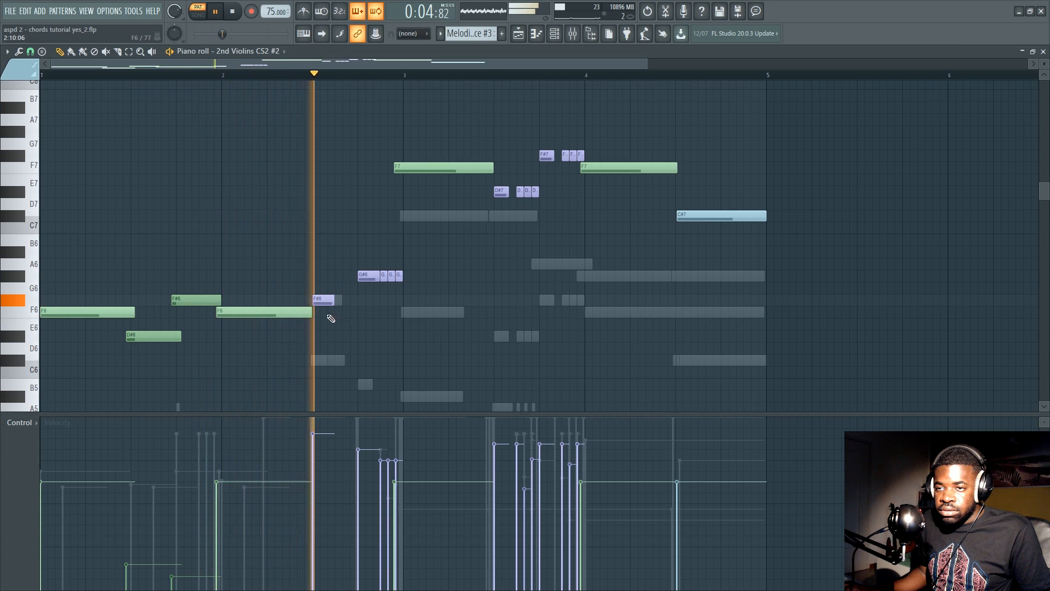
{"action": "key", "text": "space"}
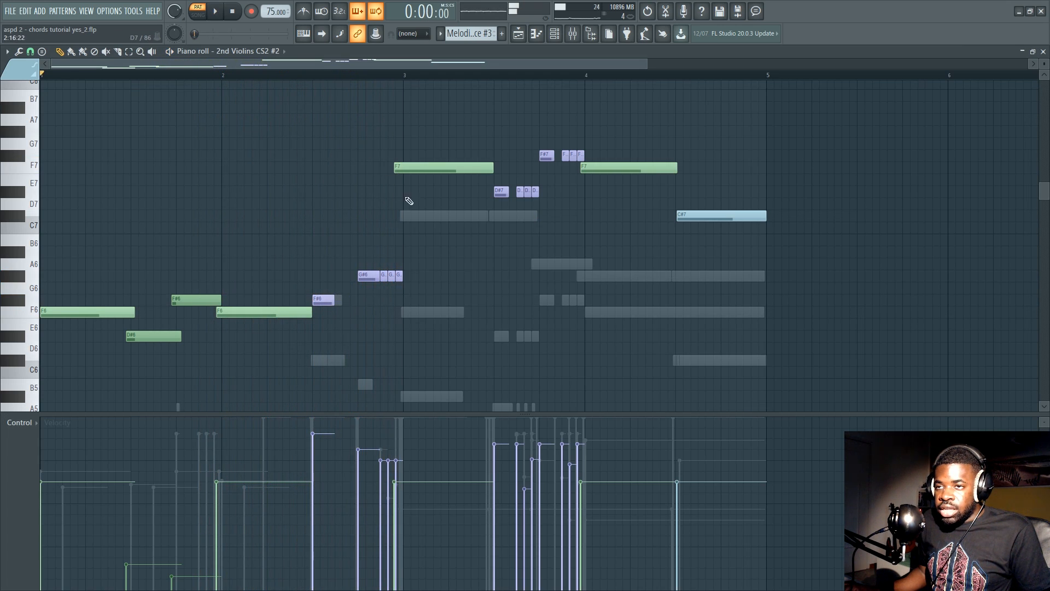
Highlight the 2nd violins' notes from bar 3 to bar 5, clear the selection and play both violin parts from late in bar 2
{"action": "left_click_drag", "start_coordinate": [407, 114], "coordinate": [815, 298]}
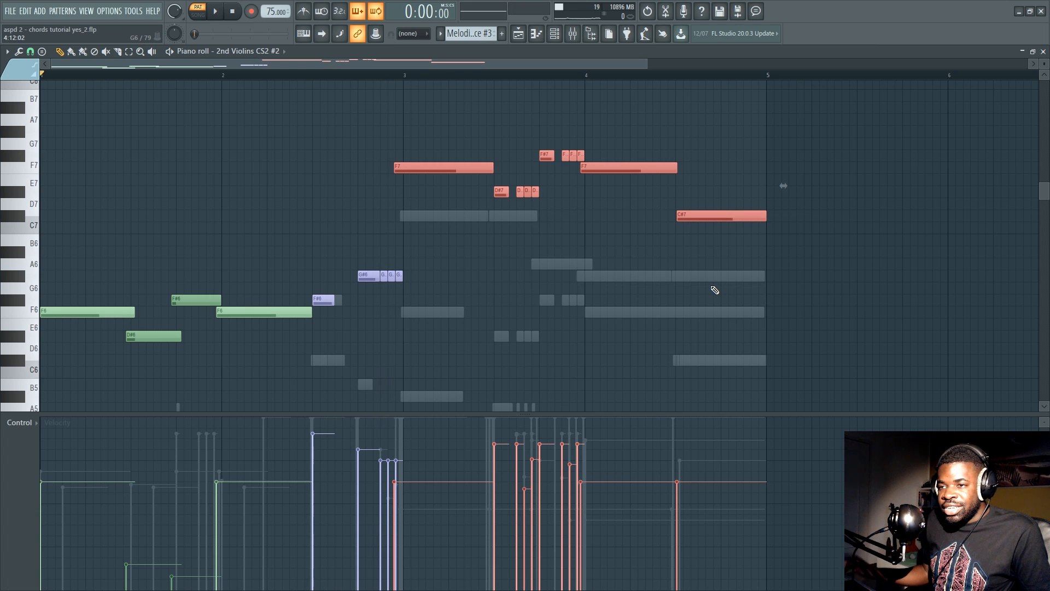
{"action": "key", "text": "ctrl+d"}
{"action": "left_click", "coordinate": [384, 75]}
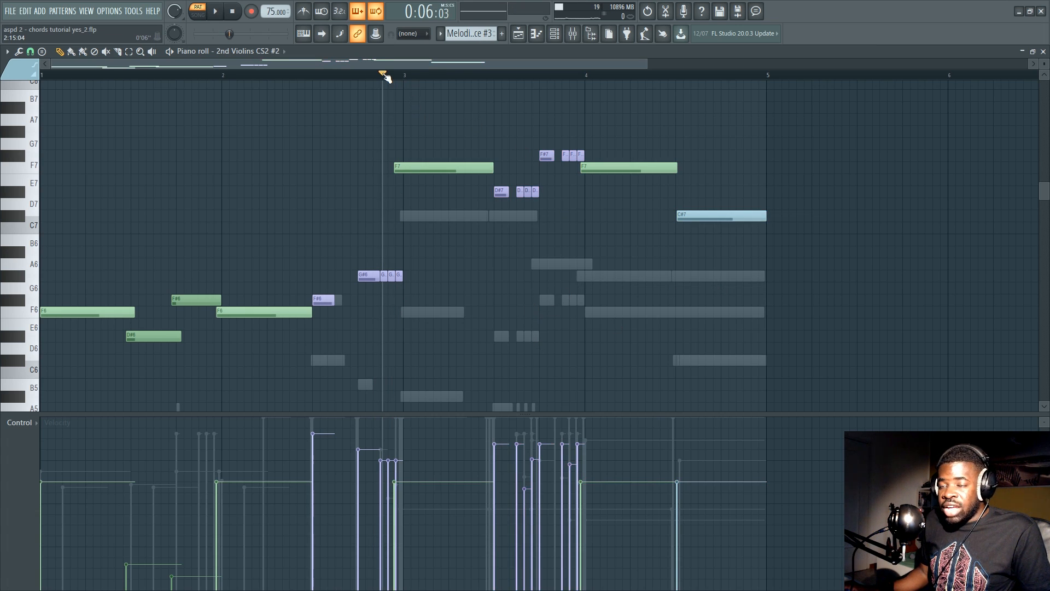
{"action": "key", "text": "F6"}
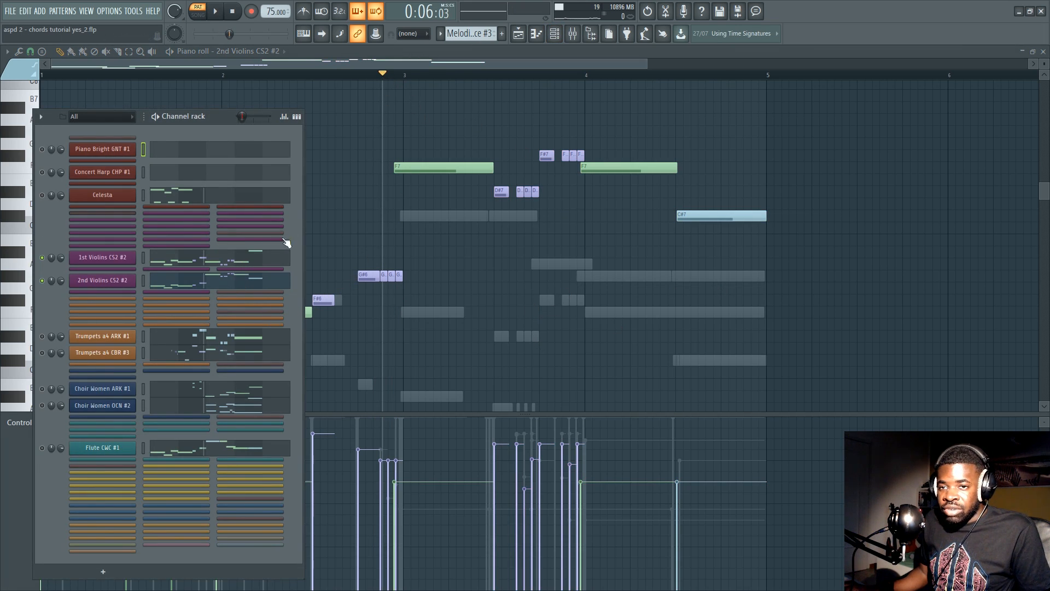
{"action": "key", "text": "F6"}
{"action": "key", "text": "space"}
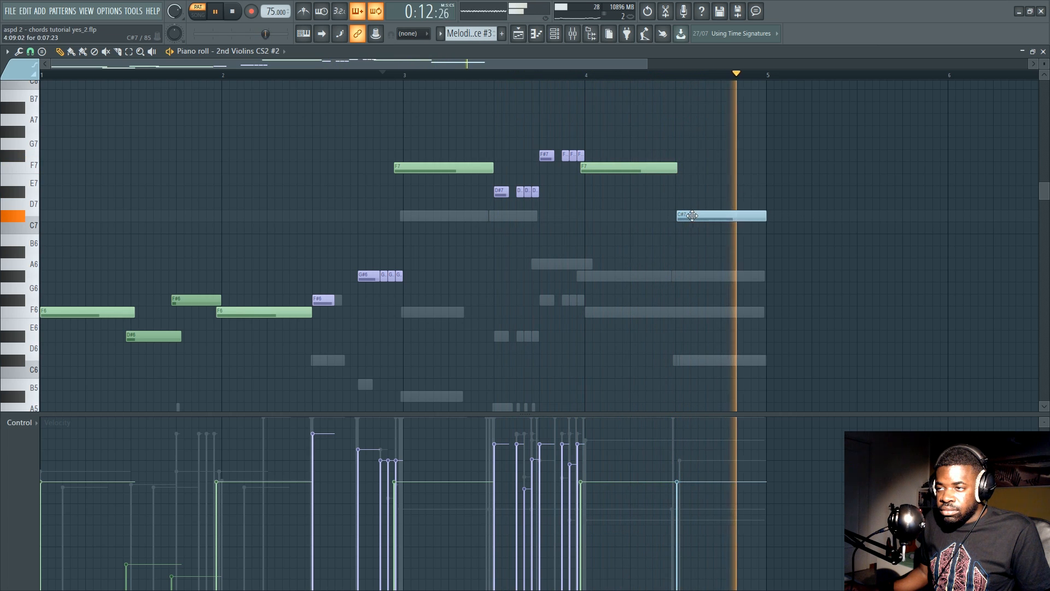
{"action": "key", "text": "space"}
Highlight the 2nd violins' high notes in bars 3 and 4 again and return to the channel list over the playlist
{"action": "left_click_drag", "start_coordinate": [742, 176], "coordinate": [570, 378]}
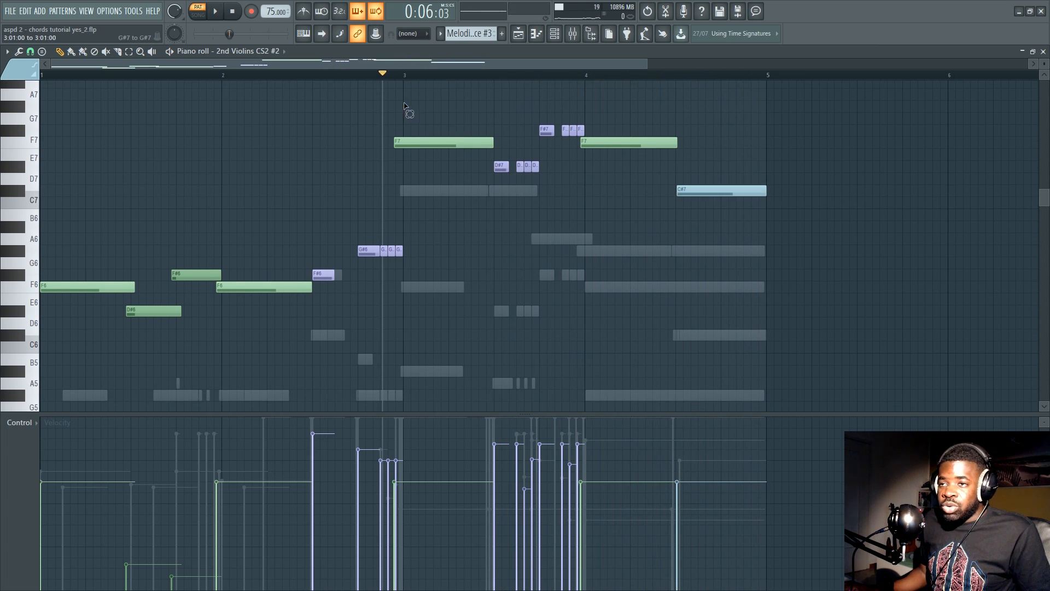
{"action": "left_click_drag", "start_coordinate": [405, 109], "coordinate": [710, 265]}
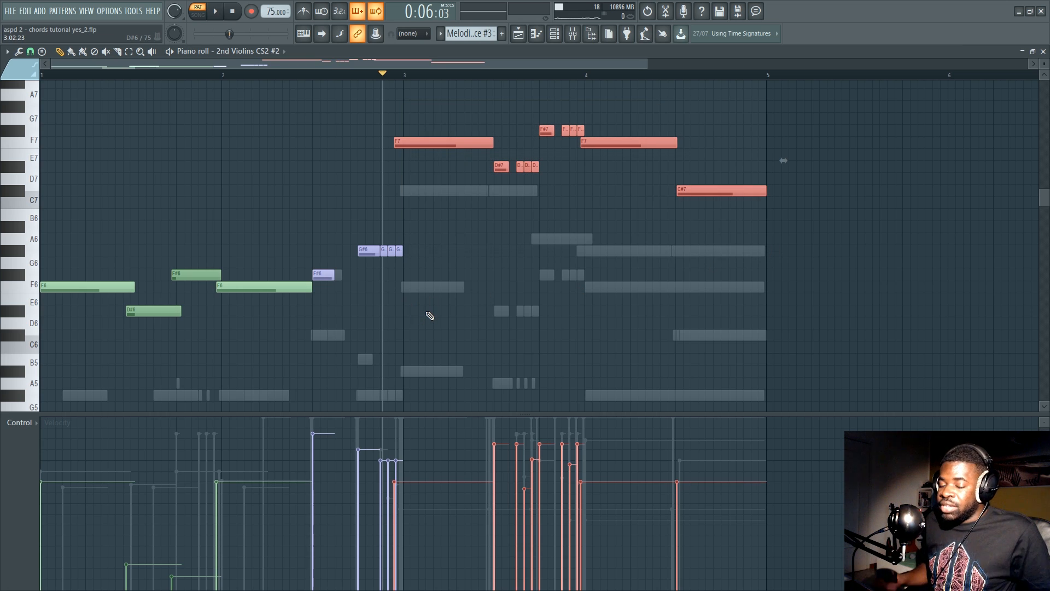
{"action": "key", "text": "F7"}
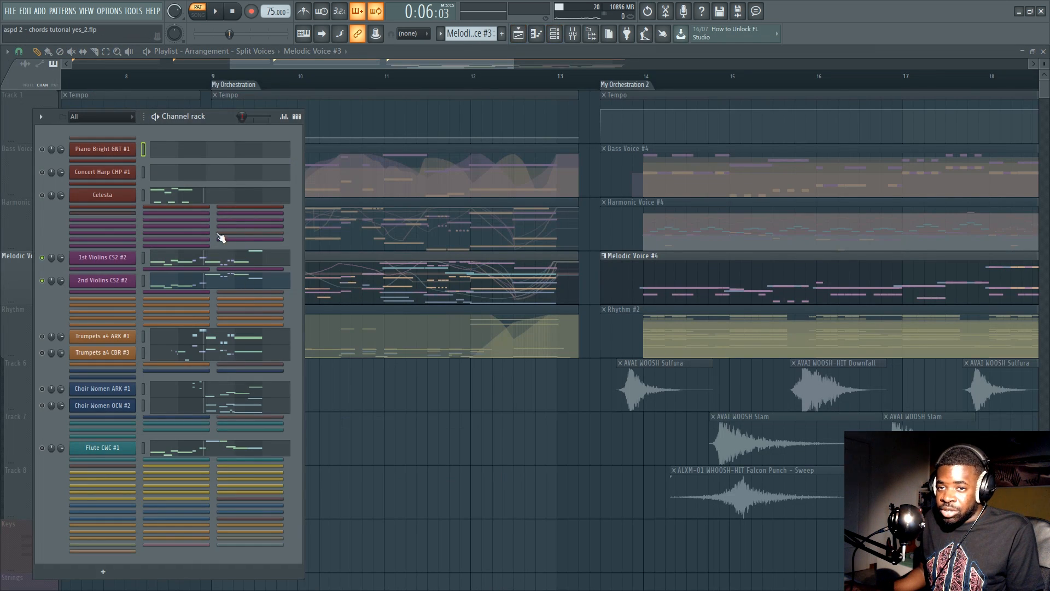
{"action": "key", "text": "F6"}
{"action": "key", "text": "F6"}
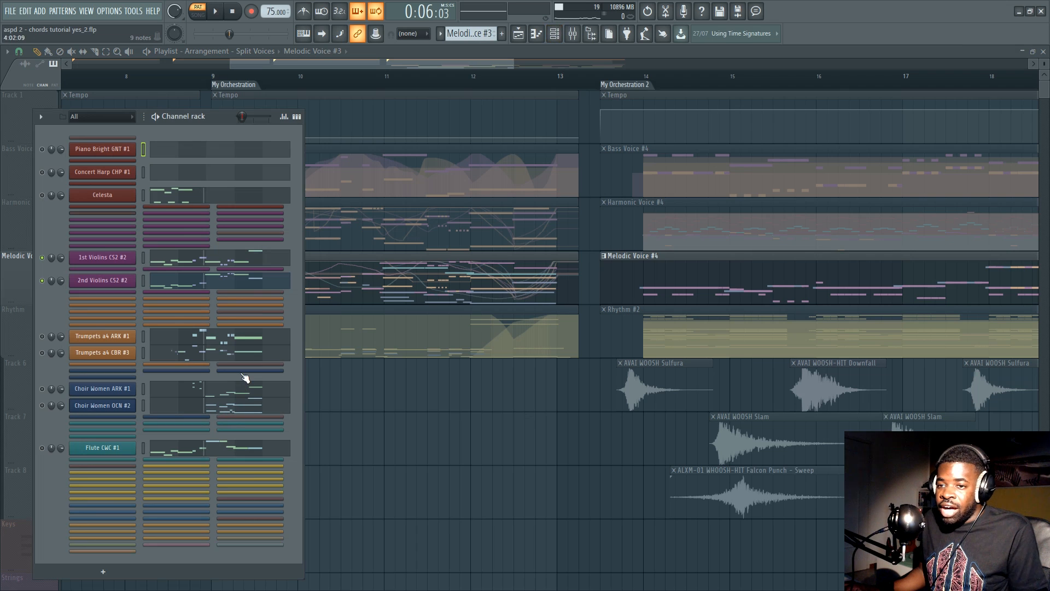
View the 1st violins' notes, enable the trumpets in place of the violins and open the Trumpets a4 ARK #1 notes
{"action": "left_click", "coordinate": [245, 262]}
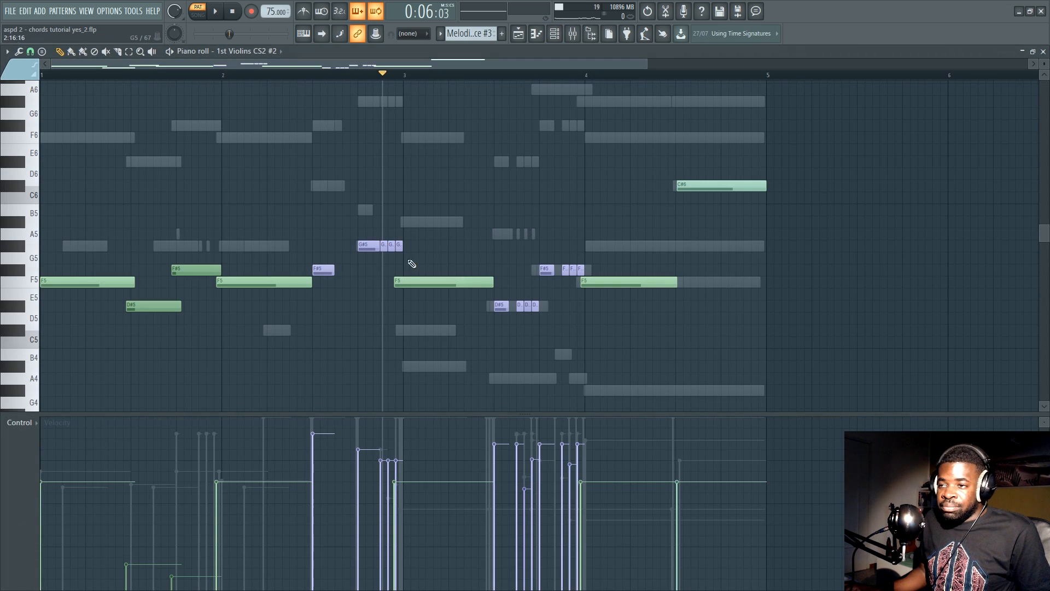
{"action": "key", "text": "F6"}
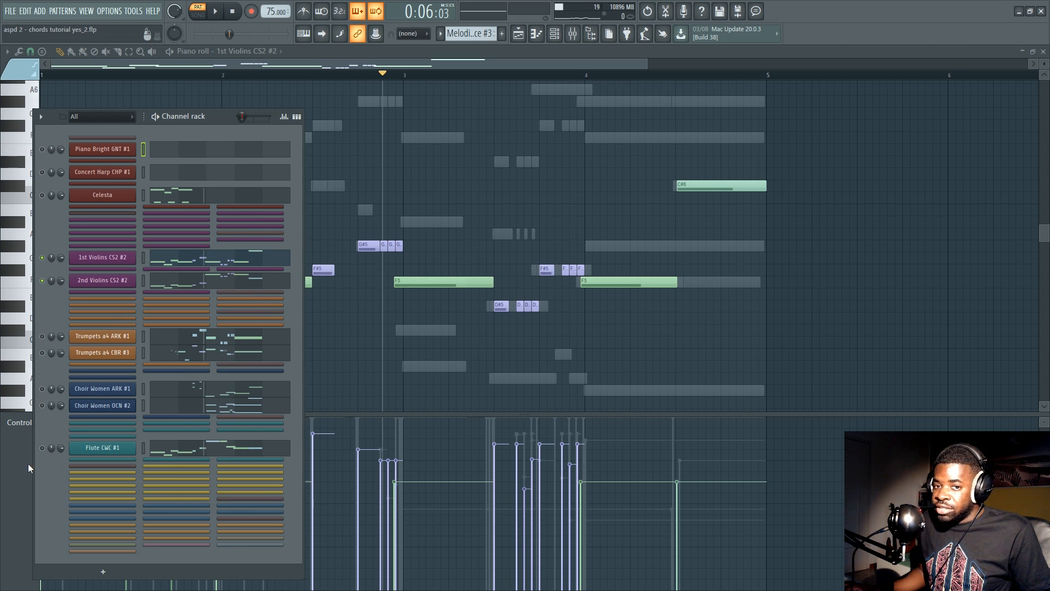
{"action": "left_click", "coordinate": [42, 448]}
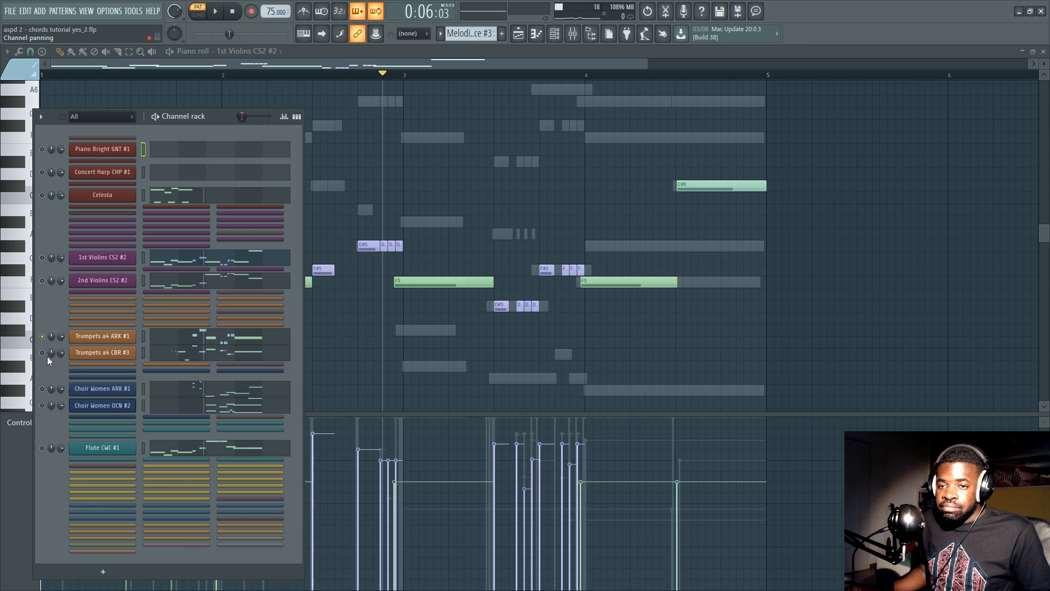
{"action": "left_click", "coordinate": [181, 338]}
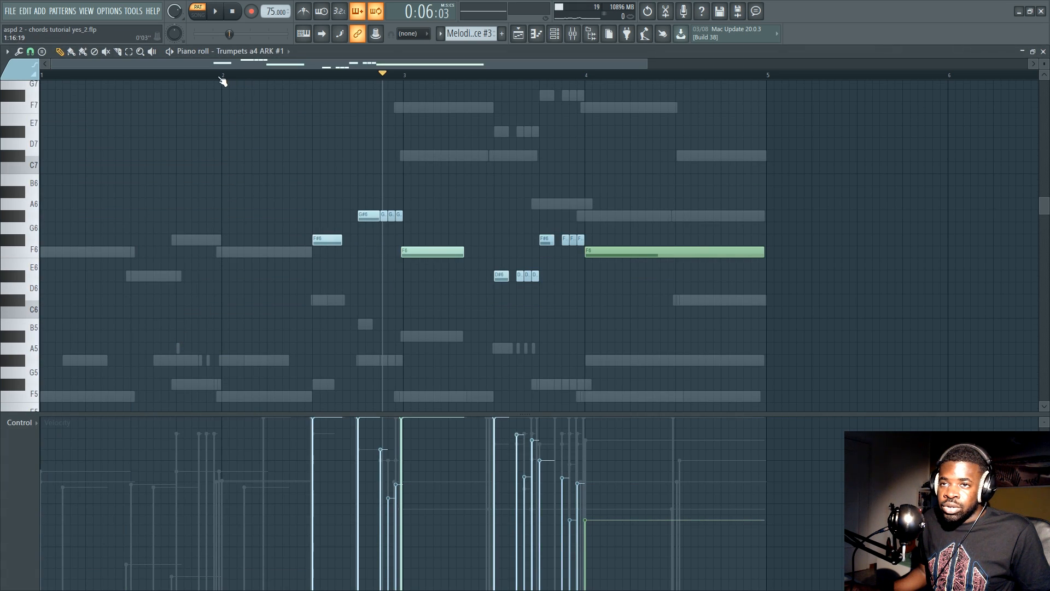
Play both trumpet parts and open the Trumpets a4 CBR #3 notes during playback, stopping in bar 4
{"action": "left_click", "coordinate": [183, 77]}
{"action": "key", "text": "space"}
{"action": "key", "text": "F6"}
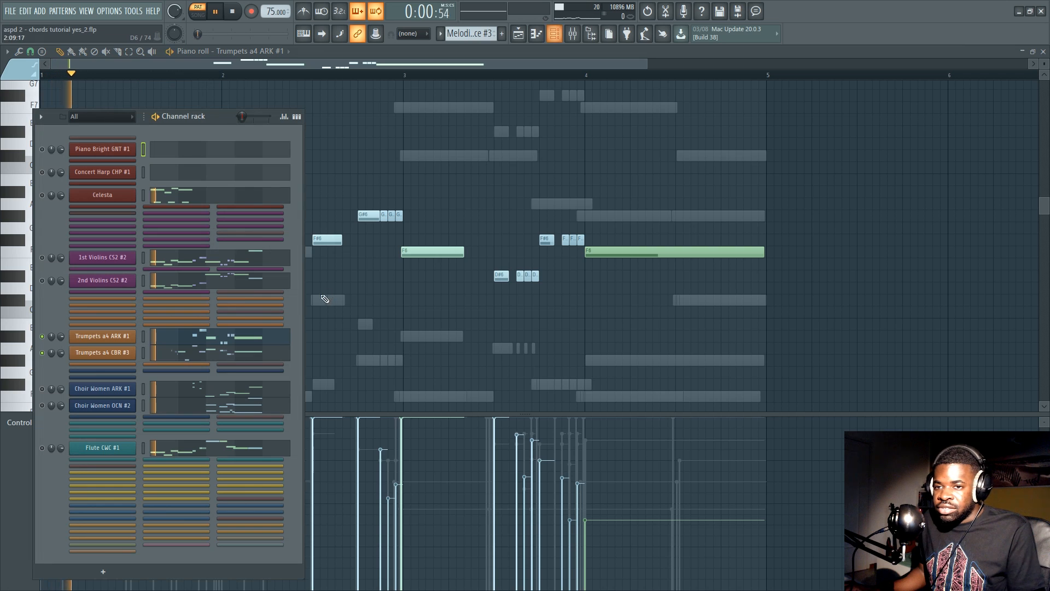
{"action": "left_click", "coordinate": [194, 356]}
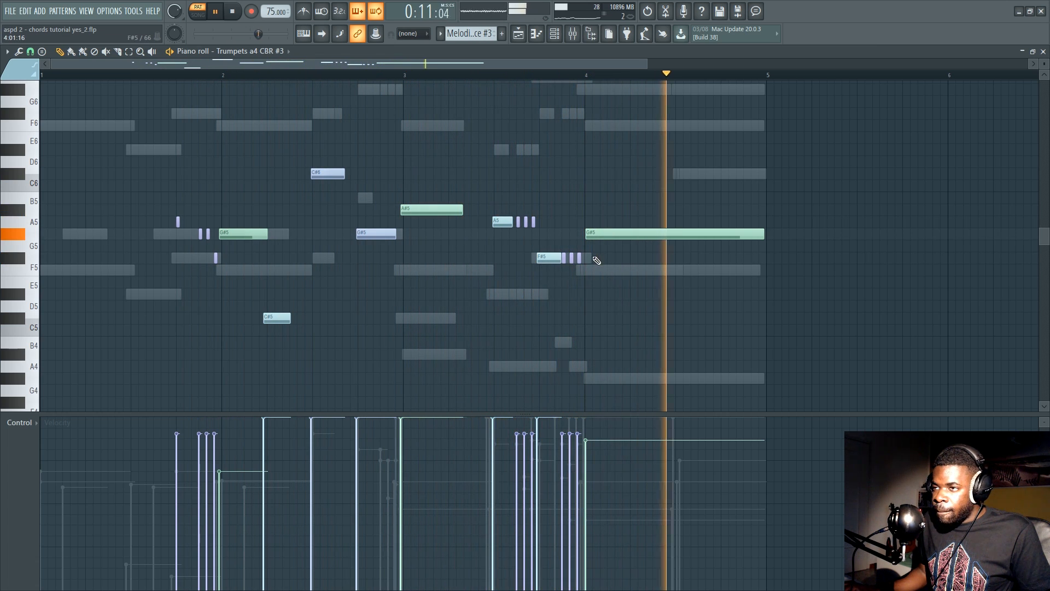
{"action": "key", "text": "space"}
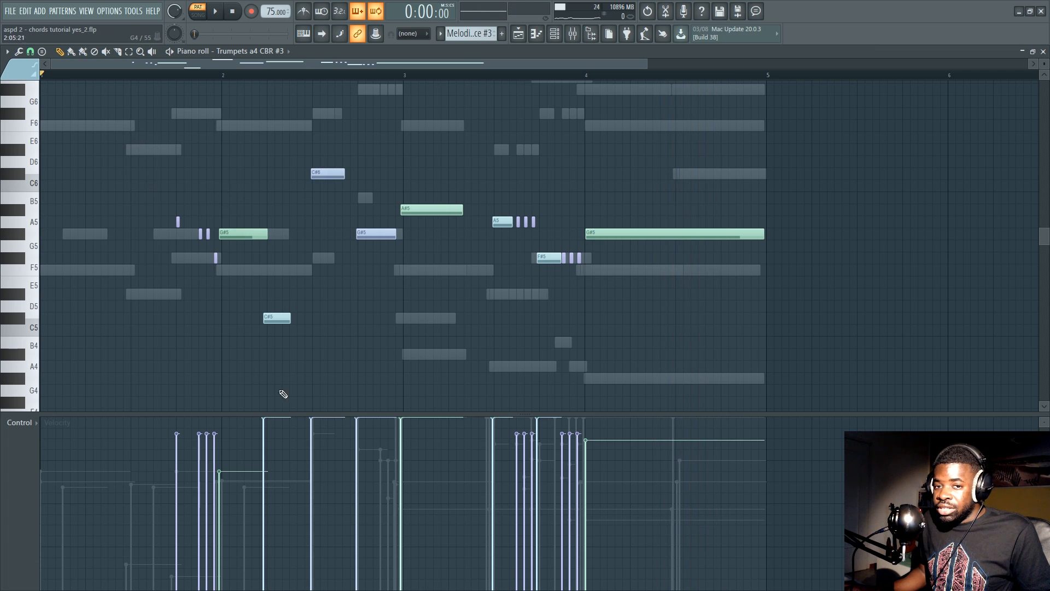
Leave only Trumpets a4 CBR #3 enabled, open its notes and briefly play the part from late in bar 1
{"action": "key", "text": "F6"}
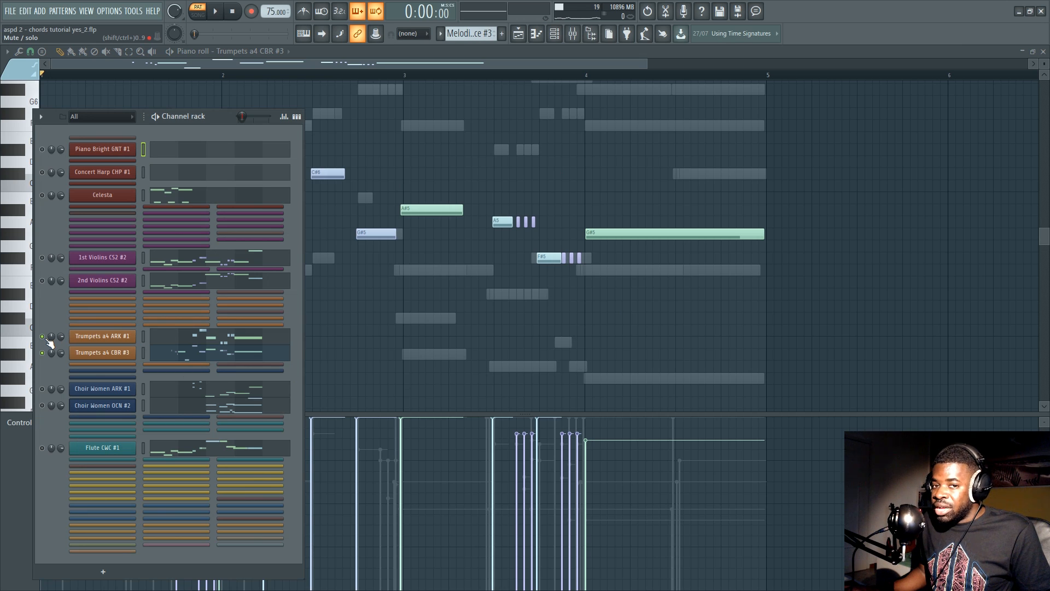
{"action": "left_click", "coordinate": [43, 337]}
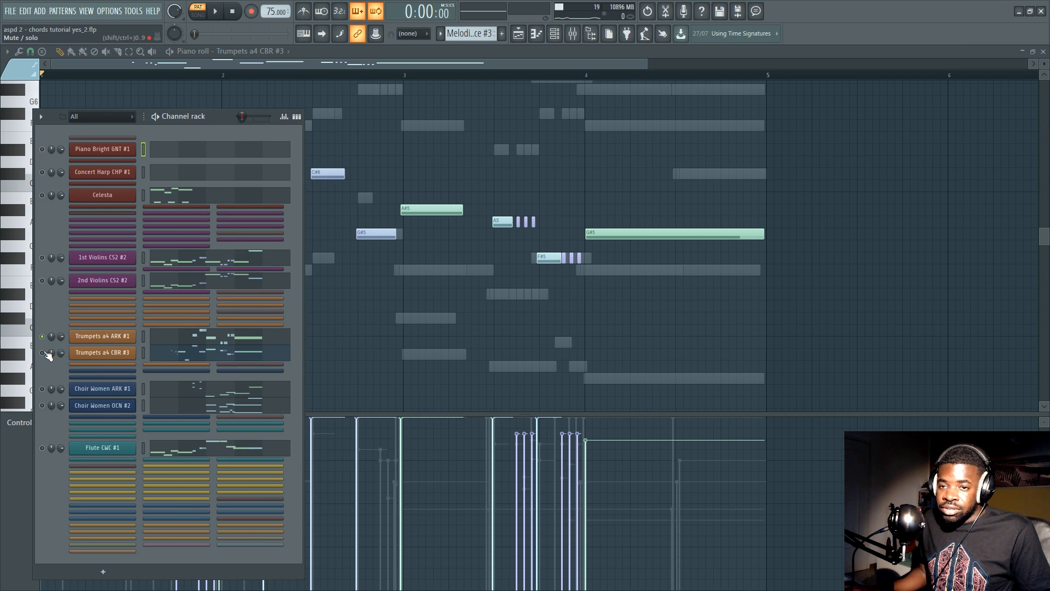
{"action": "left_click", "coordinate": [210, 355]}
{"action": "left_click", "coordinate": [211, 353]}
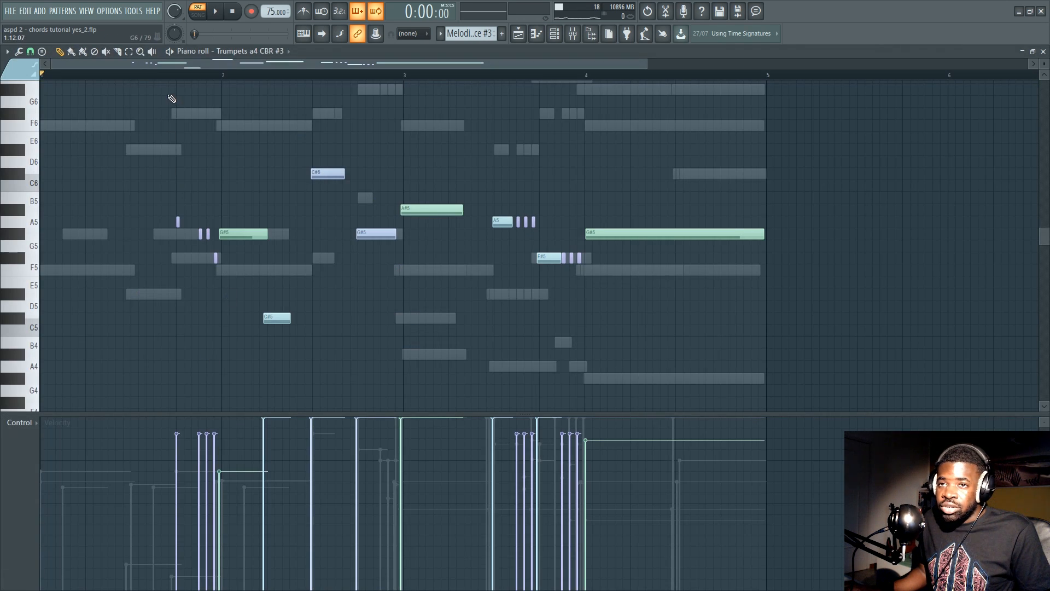
{"action": "left_click", "coordinate": [169, 77]}
{"action": "key", "text": "space"}
{"action": "key", "text": "space"}
Enable Trumpets a4 ARK #1 again and play both trumpet parts from late in bar 1 to mid bar 2
{"action": "key", "text": "F6"}
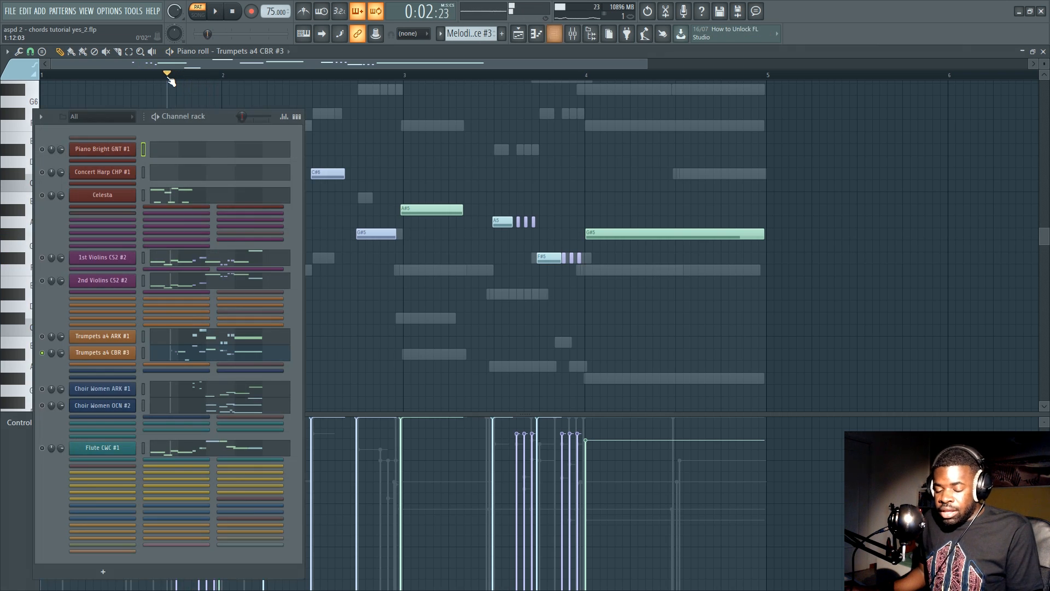
{"action": "left_click", "coordinate": [42, 336]}
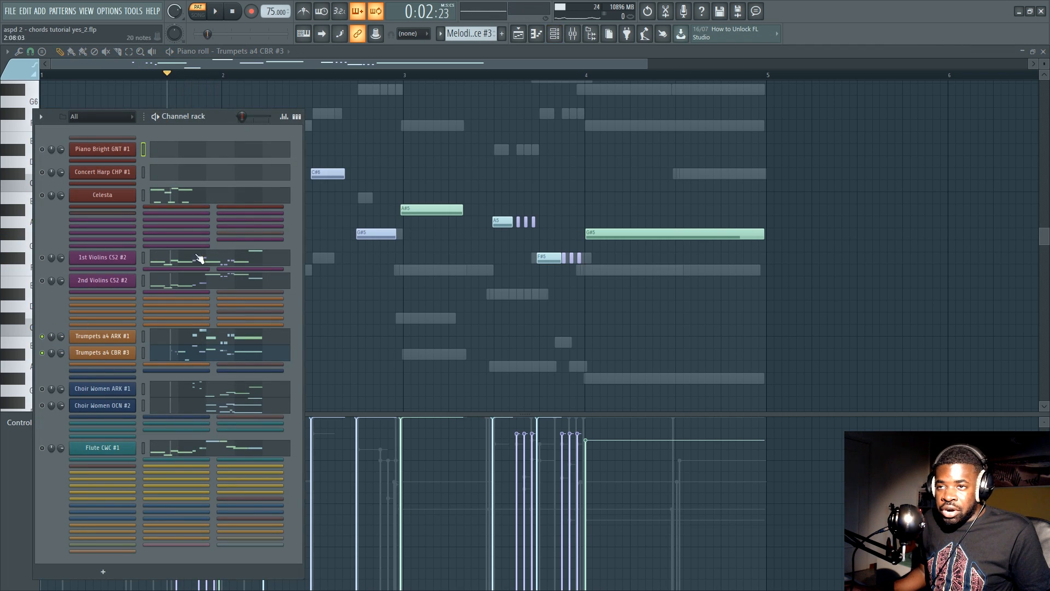
{"action": "key", "text": "F6"}
{"action": "left_click", "coordinate": [402, 76]}
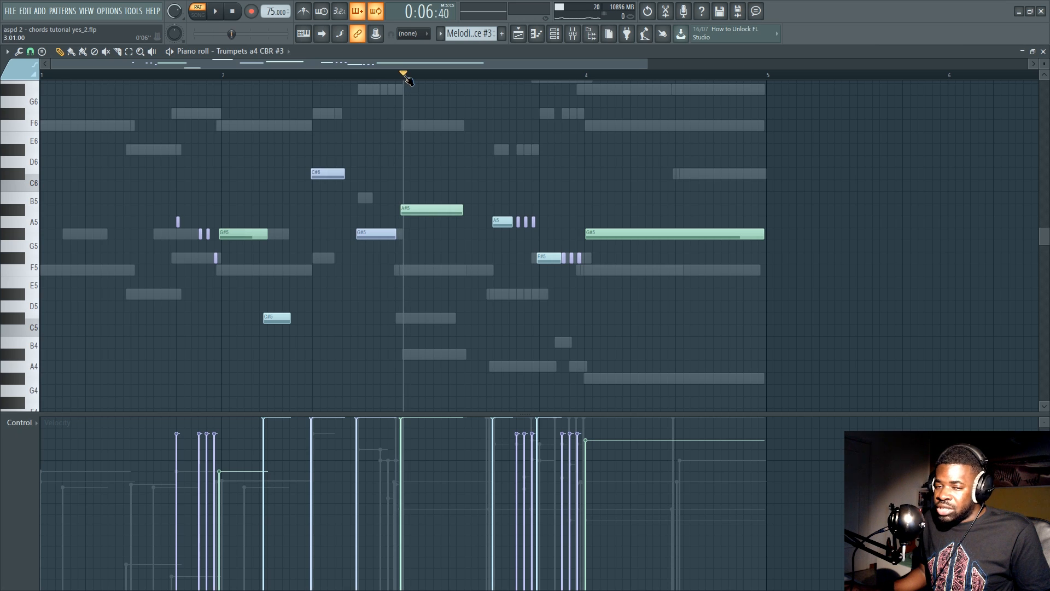
{"action": "left_click", "coordinate": [173, 80]}
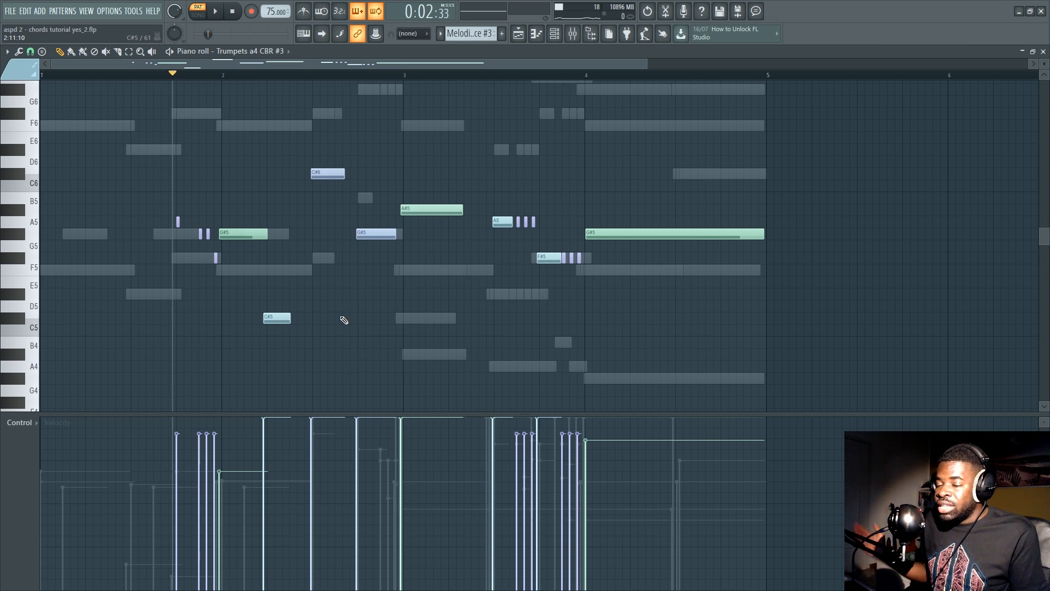
{"action": "key", "text": "space"}
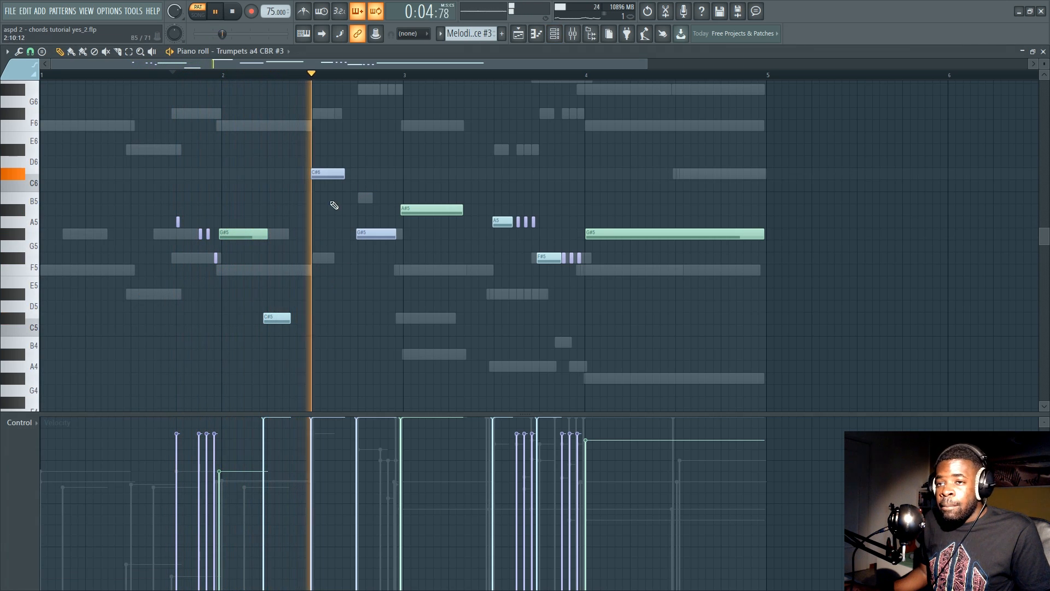
{"action": "key", "text": "space"}
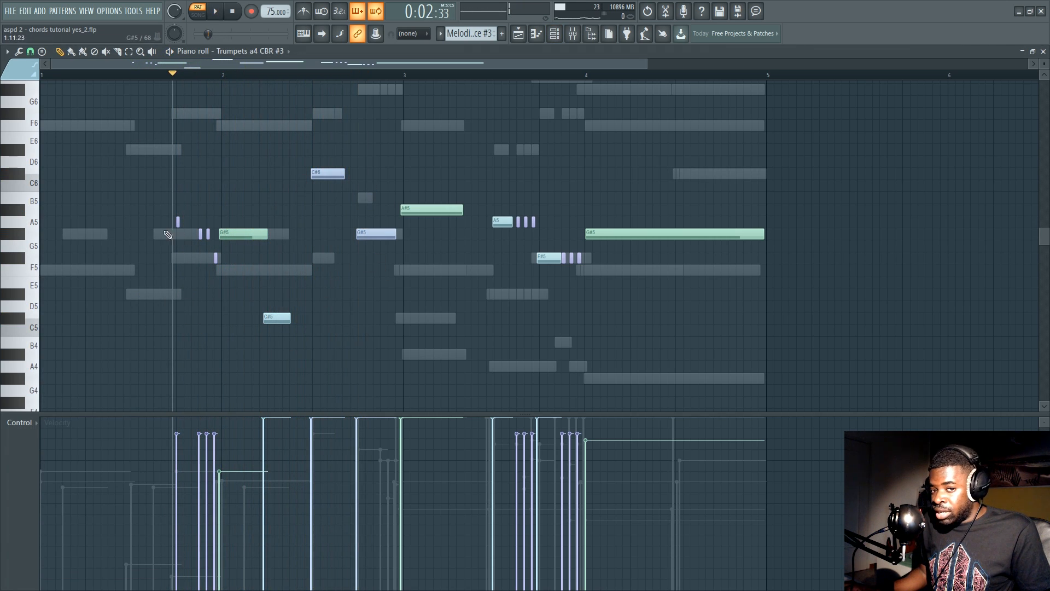
Highlight the Trumpets a4 CBR #3 notes before bar 3, open Trumpets a4 ARK #1 and briefly play from mid bar 2
{"action": "left_click_drag", "start_coordinate": [385, 133], "coordinate": [108, 341]}
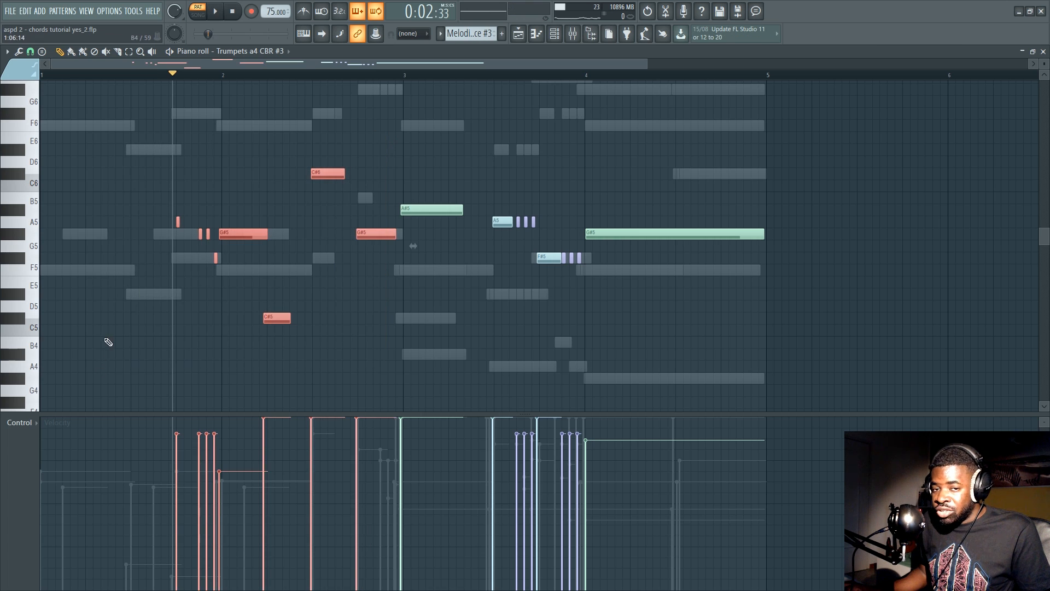
{"action": "key", "text": "F6"}
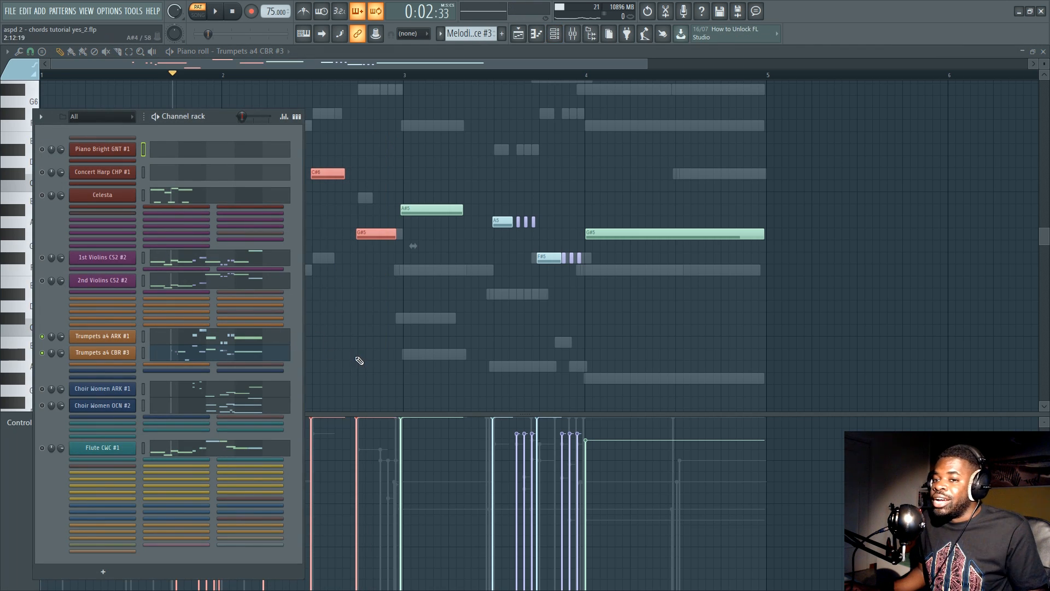
{"action": "left_click", "coordinate": [214, 341]}
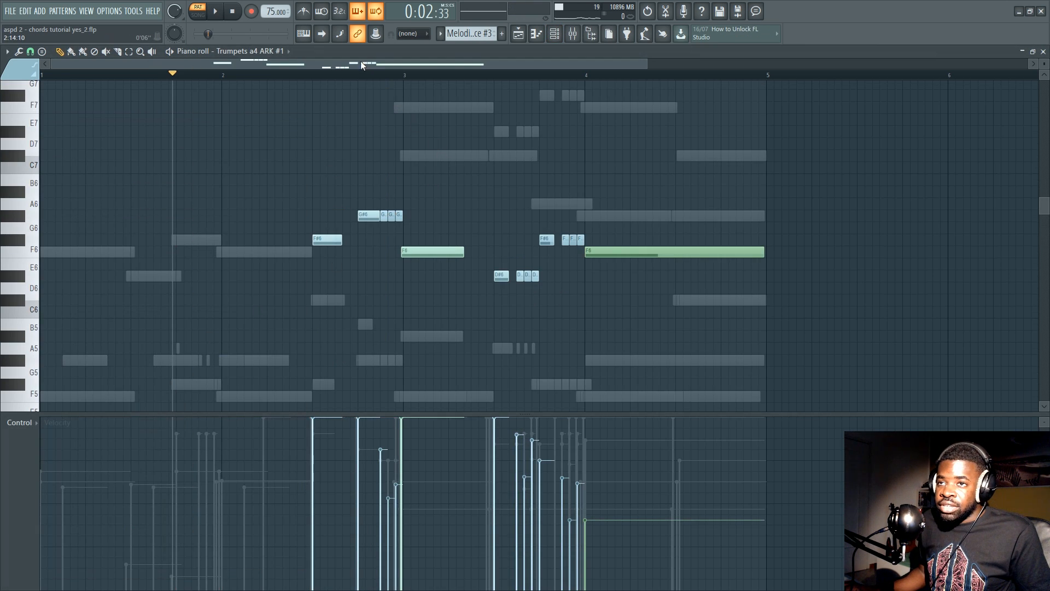
{"action": "left_click", "coordinate": [315, 75]}
{"action": "key", "text": "space"}
{"action": "key", "text": "space"}
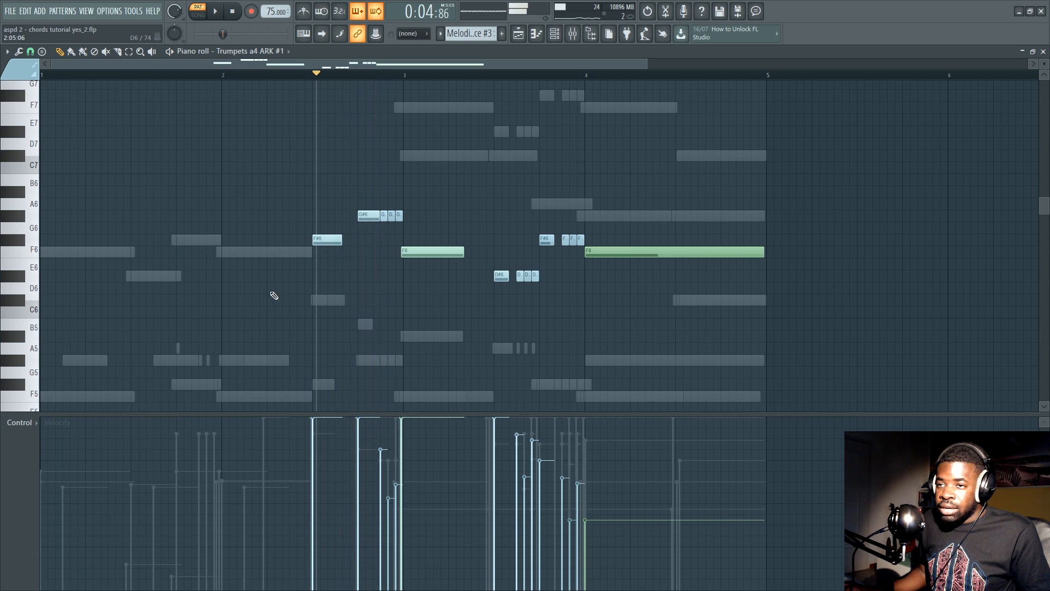
Highlight the stacked trumpet notes in the second half of bar 2 several times and clear the selection
{"action": "left_click_drag", "start_coordinate": [331, 150], "coordinate": [394, 401]}
{"action": "left_click_drag", "start_coordinate": [399, 162], "coordinate": [272, 403]}
{"action": "left_click", "coordinate": [275, 406], "text": "ctrl"}
{"action": "scroll", "coordinate": [312, 321], "scroll_direction": "down", "scroll_amount": 3}
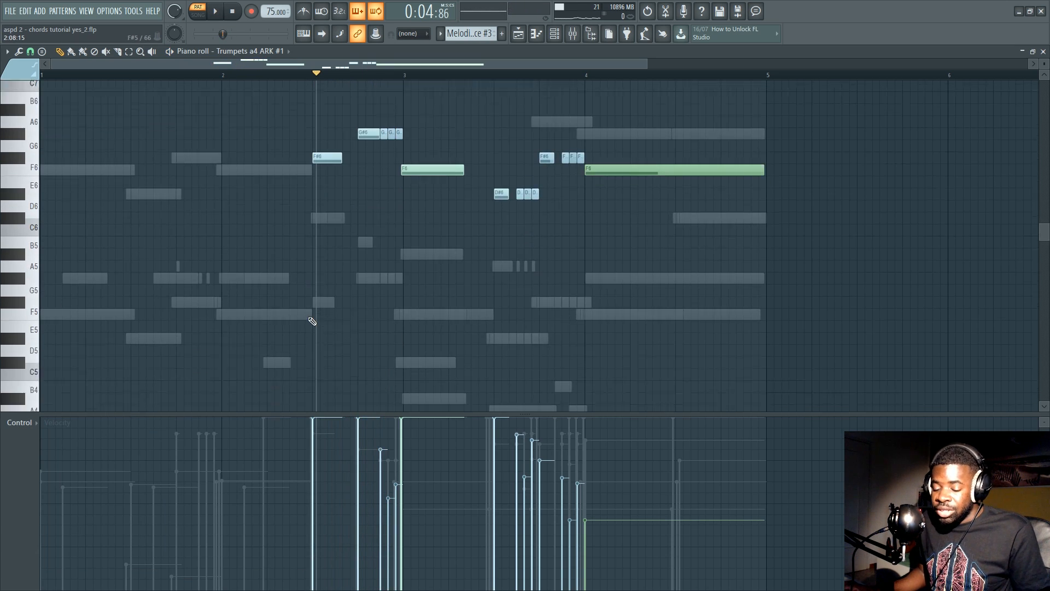
{"action": "key", "text": "F6"}
{"action": "right_click", "coordinate": [407, 162]}
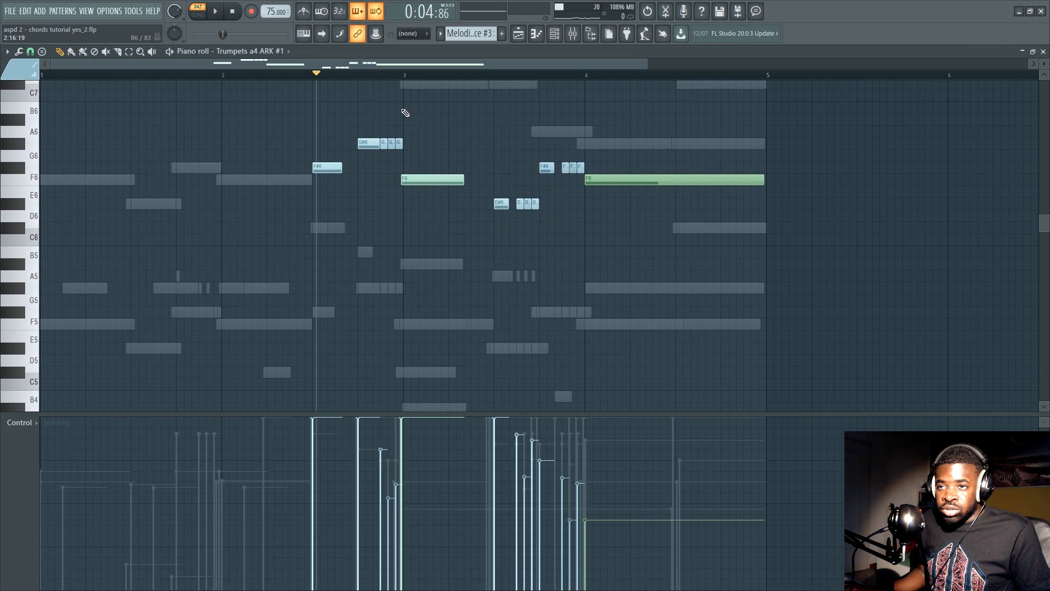
{"action": "left_click_drag", "start_coordinate": [400, 103], "coordinate": [297, 294]}
{"action": "left_click", "coordinate": [325, 289], "text": "ctrl"}
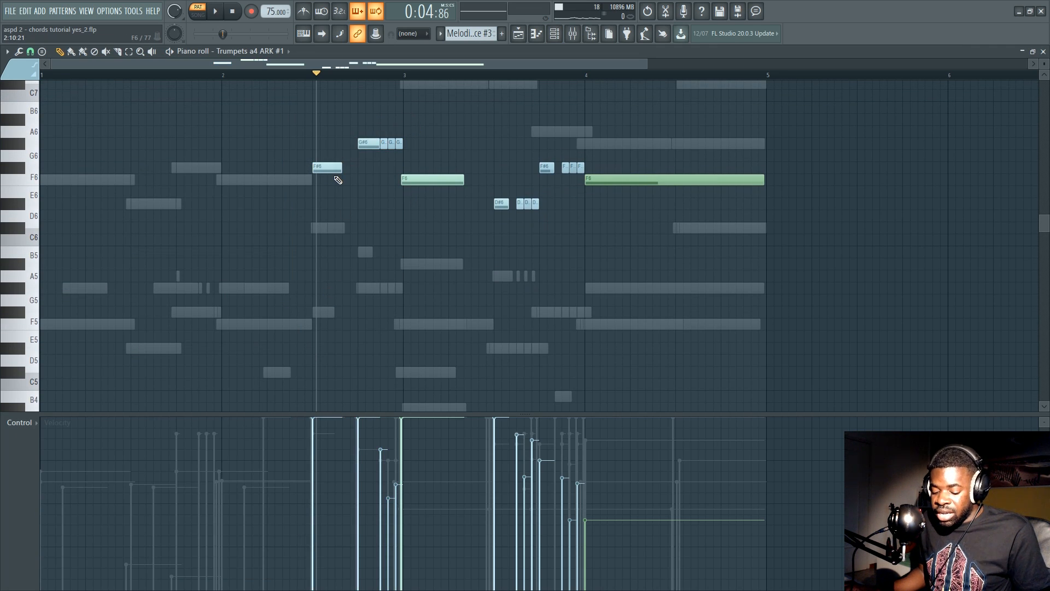
Return to the channel list and open the Choir Women ARK #1 notes
{"action": "key", "text": "F6"}
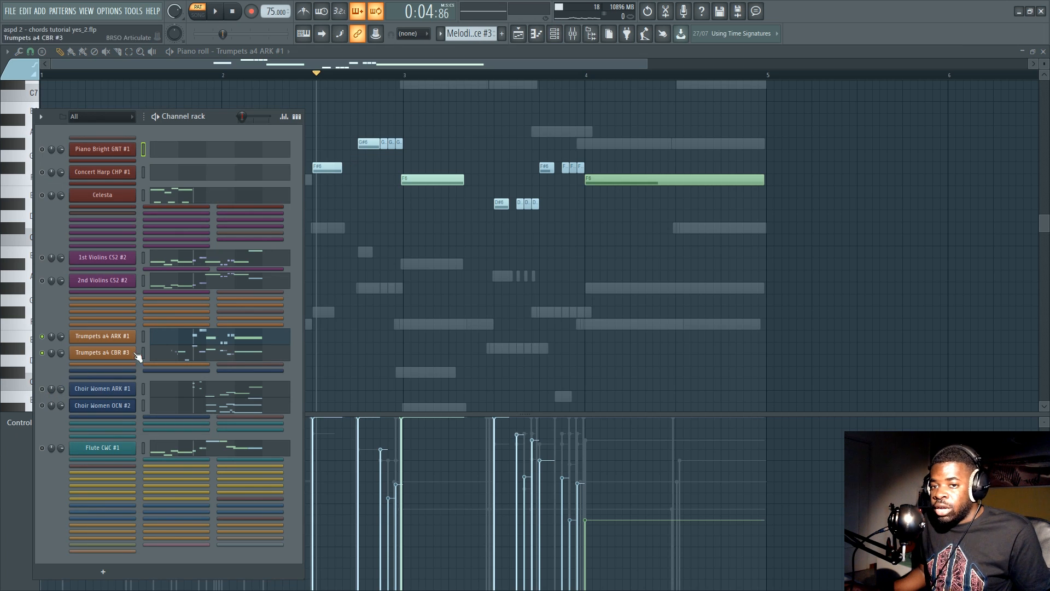
{"action": "key", "text": "F6"}
{"action": "key", "text": "F6"}
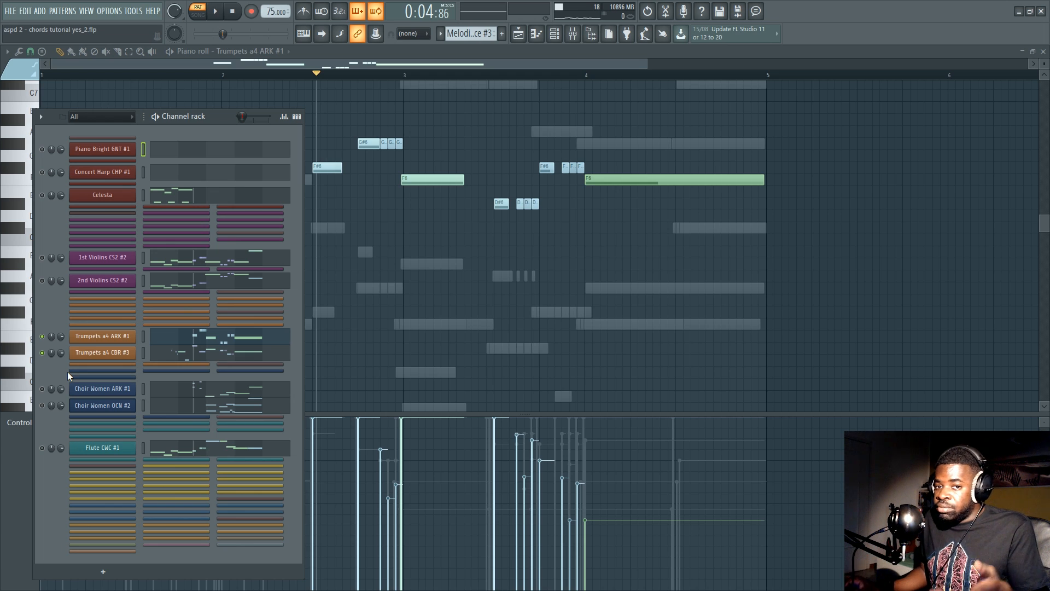
{"action": "left_click", "coordinate": [186, 389]}
{"action": "scroll", "coordinate": [312, 185], "scroll_direction": "down", "scroll_amount": 1}
{"action": "scroll", "coordinate": [356, 164], "scroll_direction": "up", "scroll_amount": 1}
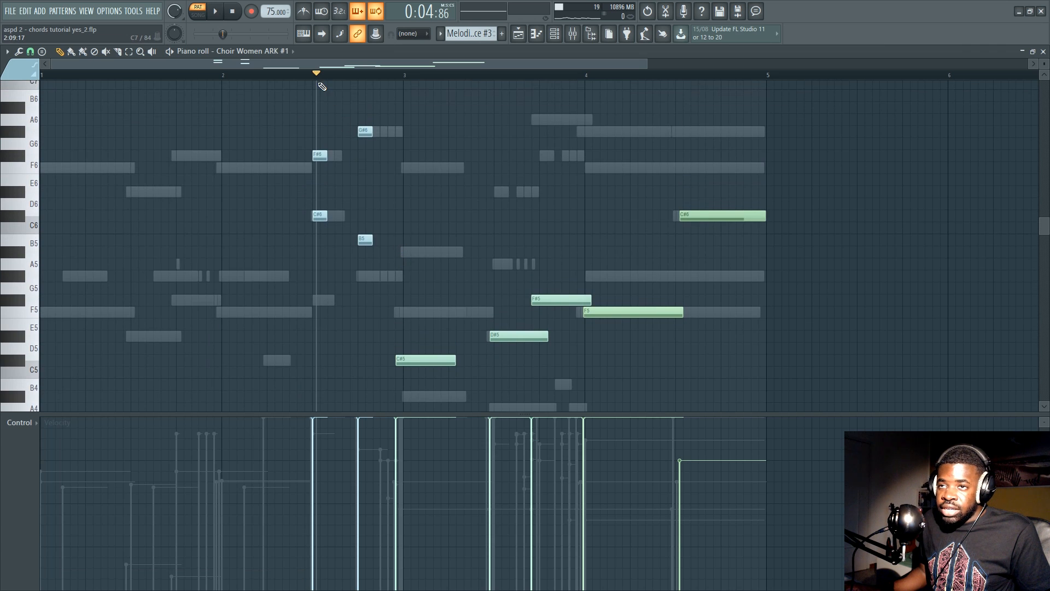
Enable Choir Women ARK #1 alongside the trumpets and play its opening chords from mid bar 2
{"action": "left_click", "coordinate": [313, 75]}
{"action": "scroll", "coordinate": [331, 257], "scroll_direction": "down", "scroll_amount": 1}
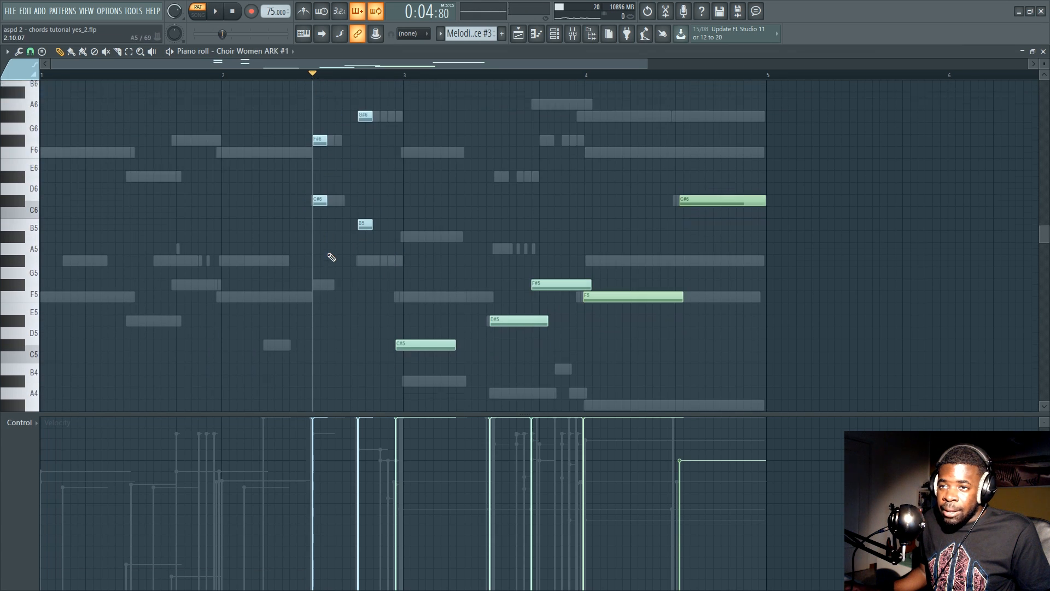
{"action": "scroll", "coordinate": [332, 257], "scroll_direction": "down", "scroll_amount": 1}
{"action": "key", "text": "F6"}
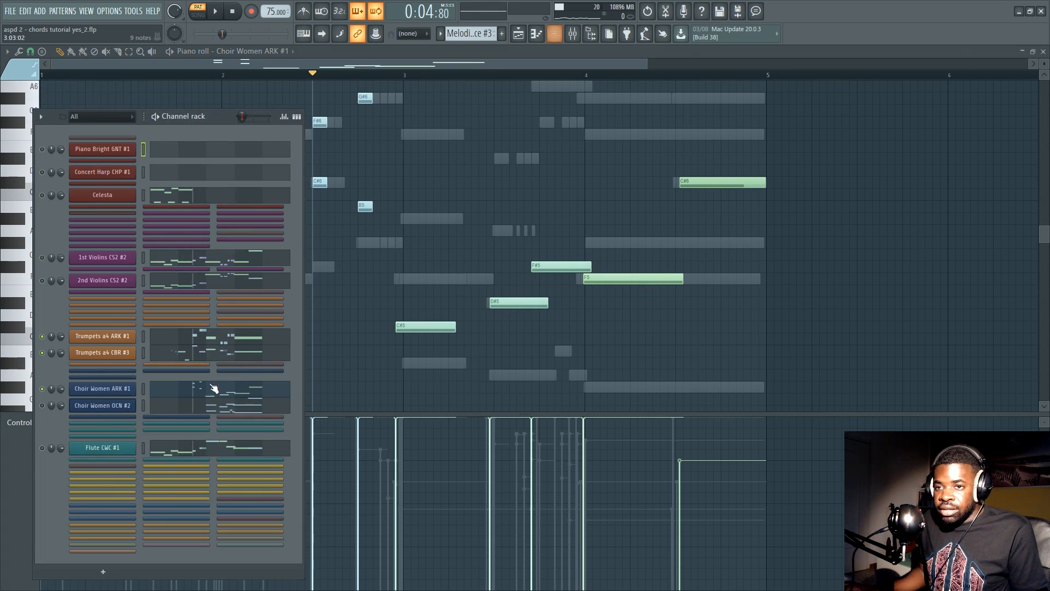
{"action": "key", "text": "F6"}
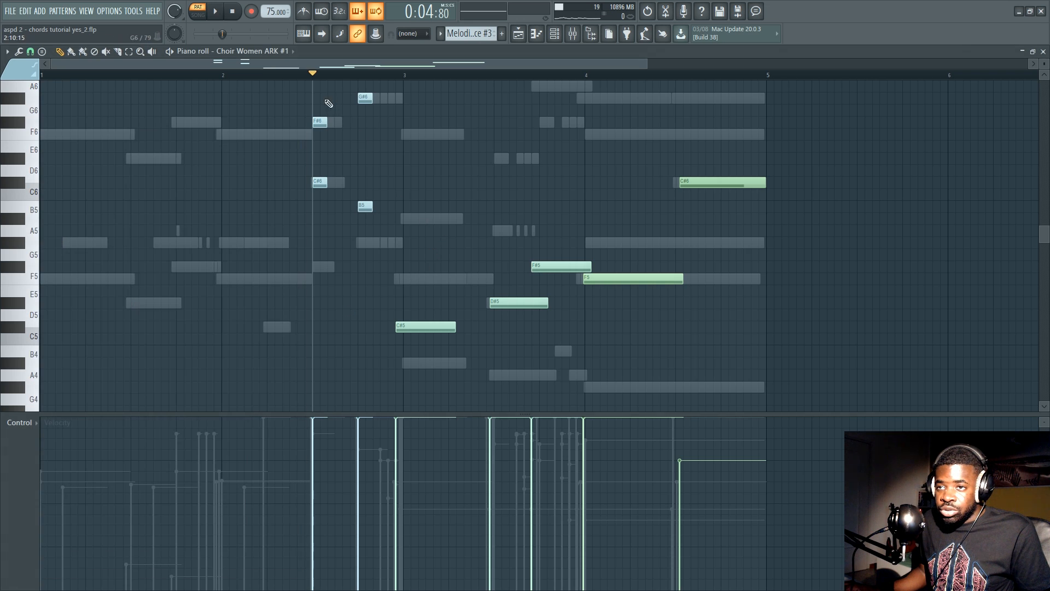
{"action": "key", "text": "space"}
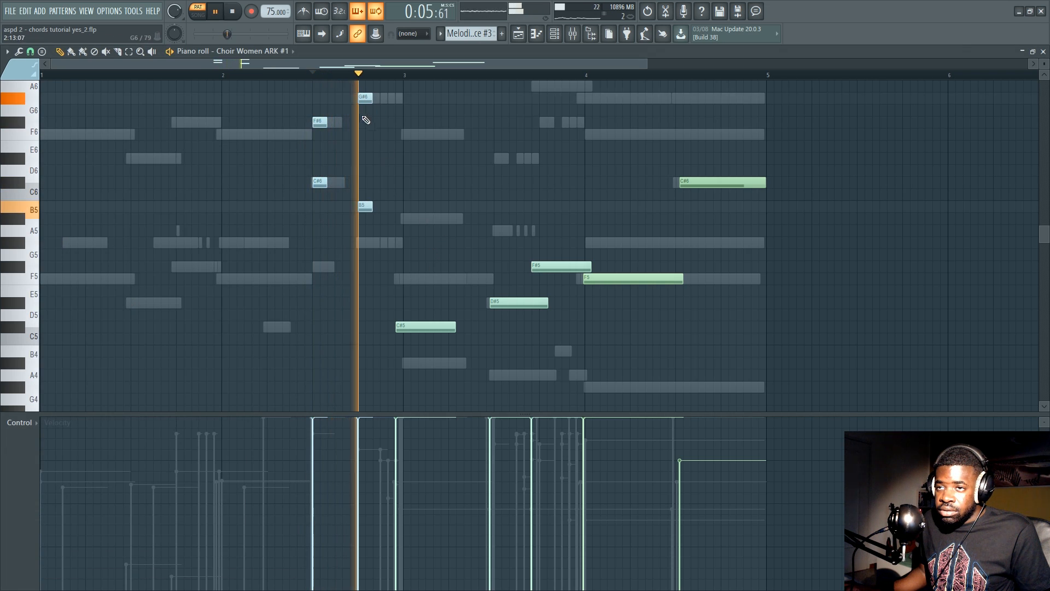
{"action": "key", "text": "space"}
Mute both trumpet channels and play the two women's choir parts from mid bar 2 into bar 4
{"action": "key", "text": "F6"}
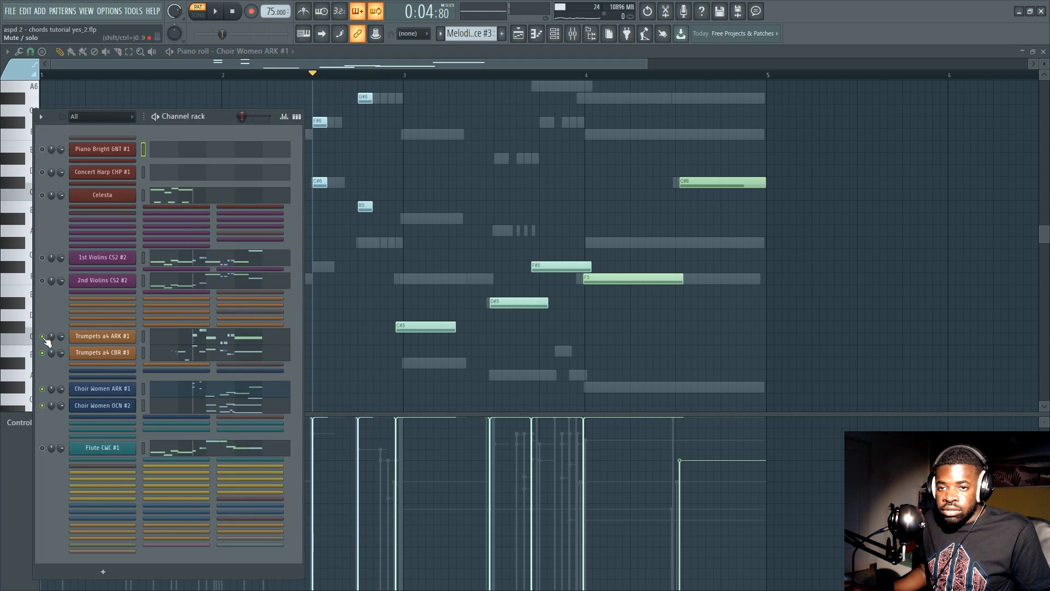
{"action": "key", "text": "F6"}
{"action": "key", "text": "space"}
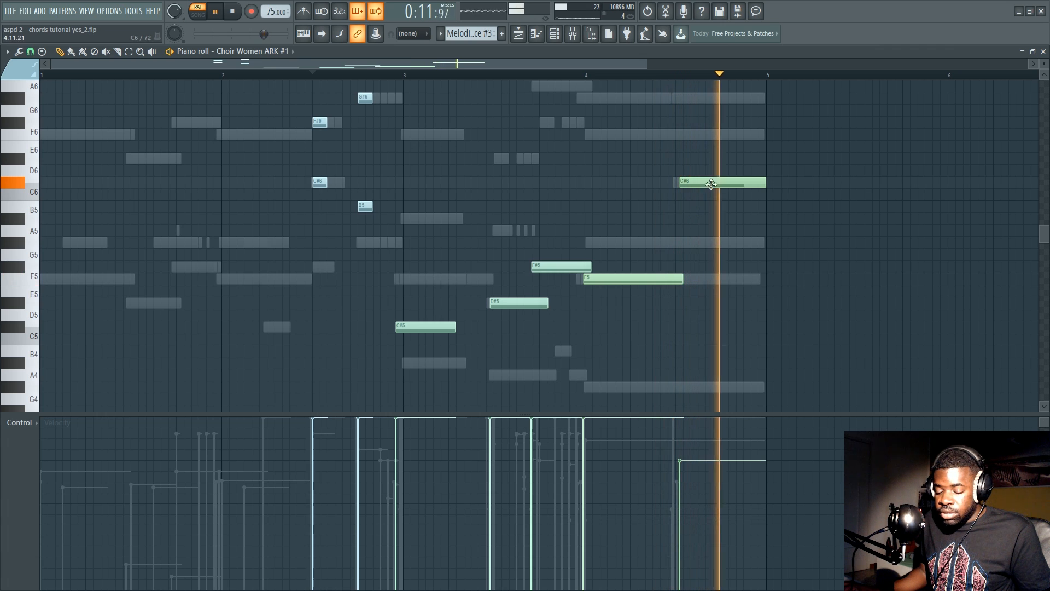
{"action": "key", "text": "space"}
Open the Choir Women OCN #2 notes, highlight its upper notes from bar 3 and switch to the Choir Women ARK #1 notes
{"action": "key", "text": "F6"}
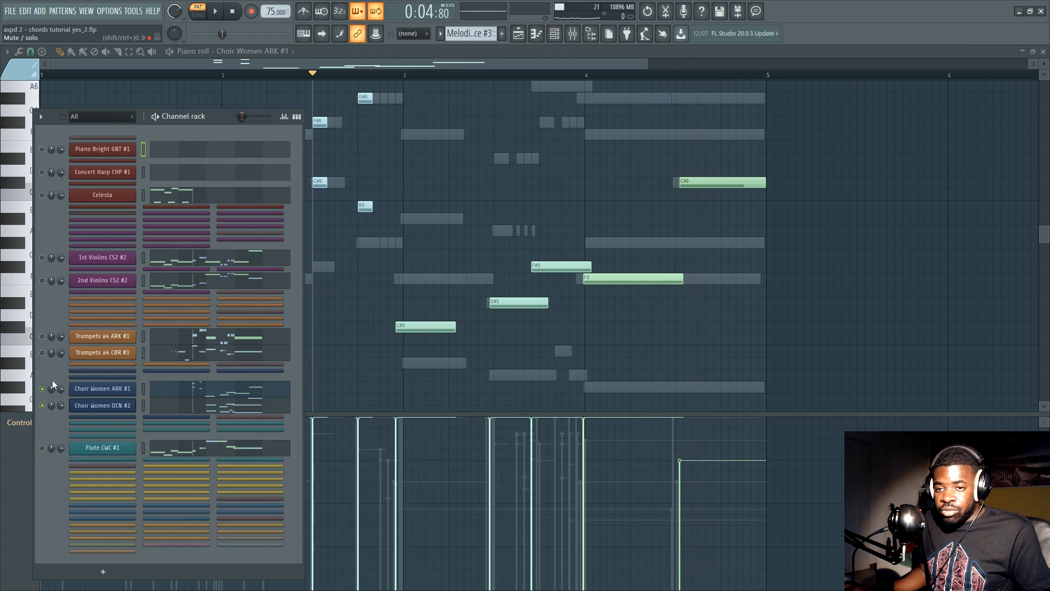
{"action": "left_click", "coordinate": [178, 406]}
{"action": "scroll", "coordinate": [556, 283], "scroll_direction": "down", "scroll_amount": 3}
{"action": "left_click", "coordinate": [399, 75]}
{"action": "scroll", "coordinate": [420, 252], "scroll_direction": "up", "scroll_amount": 3}
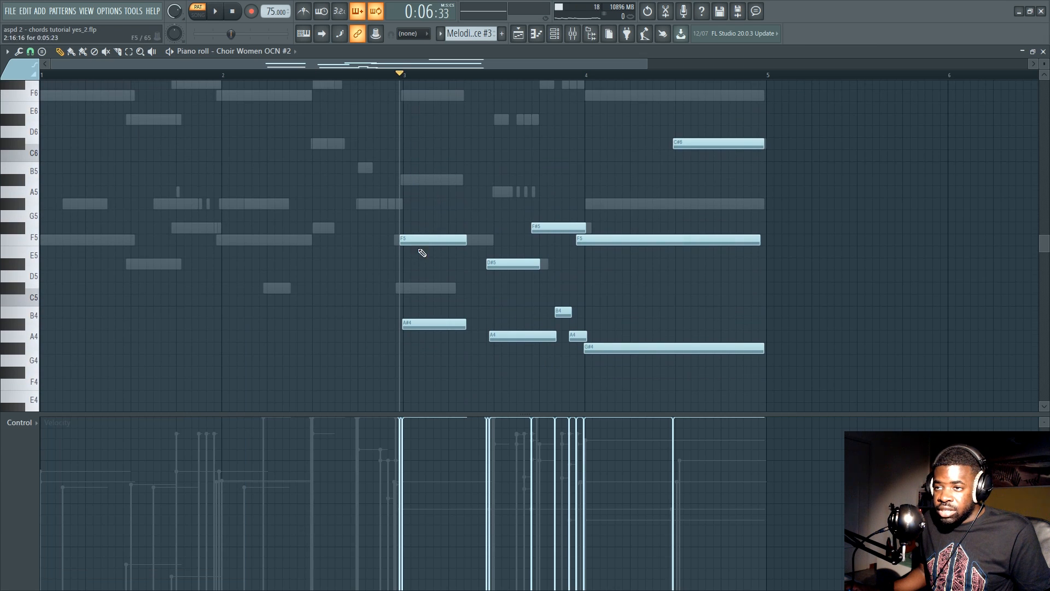
{"action": "left_click_drag", "start_coordinate": [432, 272], "coordinate": [803, 144]}
{"action": "key", "text": "Up"}
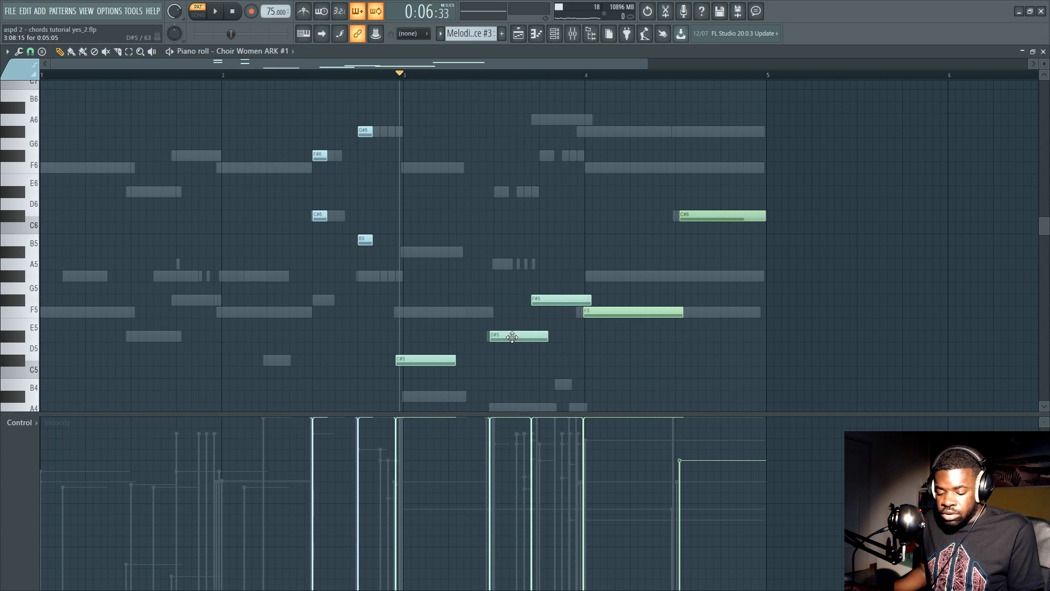
Reopen the Choir Women OCN #2 notes and select the upper line across bars 3 and 4
{"action": "key", "text": "F6"}
{"action": "left_click", "coordinate": [211, 410]}
{"action": "left_click_drag", "start_coordinate": [388, 278], "coordinate": [771, 116]}
{"action": "key", "text": "t"}
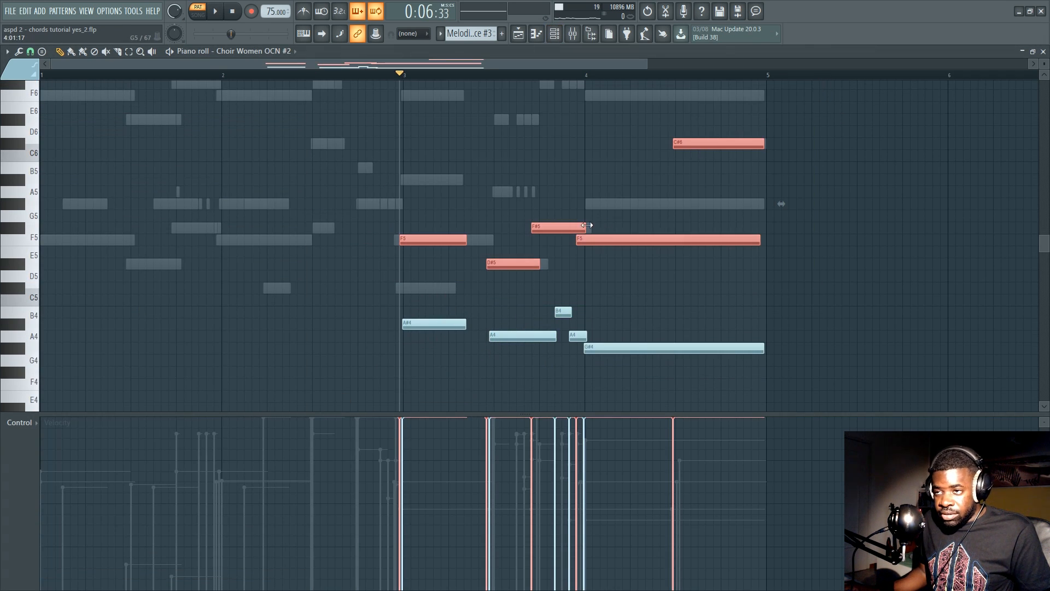
Clear the note selection and play the women's choir parts from just before bar 3 through mid bar 4
{"action": "left_click", "coordinate": [585, 228]}
{"action": "key", "text": "space"}
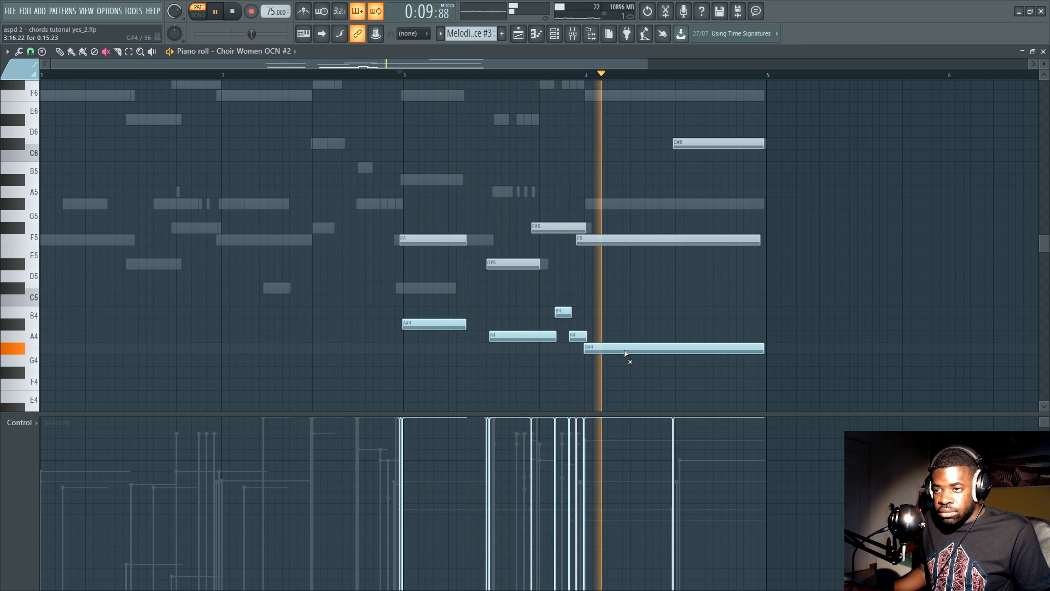
{"action": "left_click", "coordinate": [693, 142]}
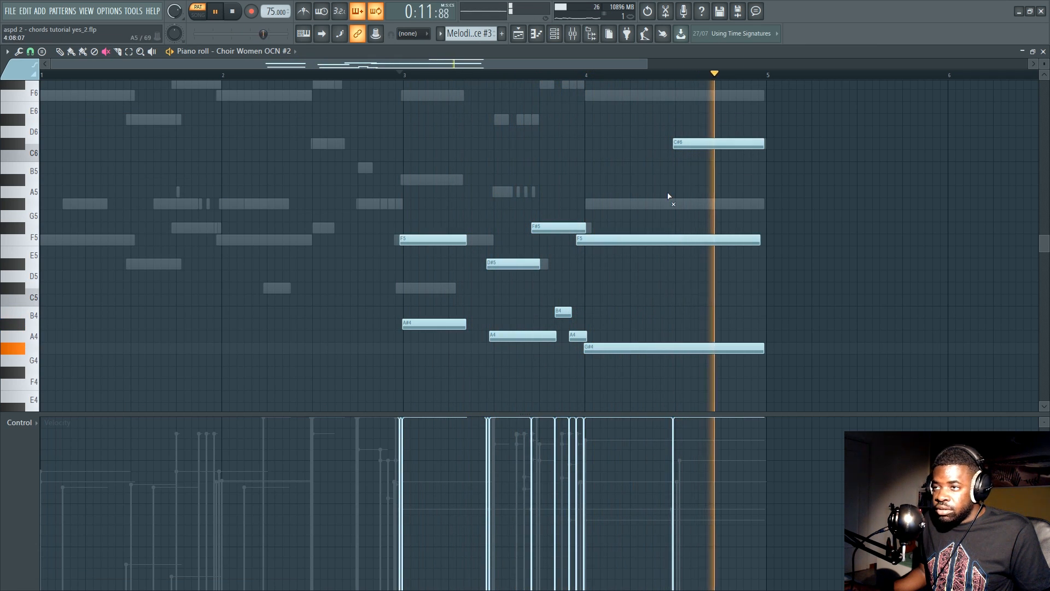
{"action": "key", "text": "space"}
Play briefly from the high C#6 entrance in mid bar 4, highlight the choir notes around it and clear the selection
{"action": "left_click", "coordinate": [672, 74]}
{"action": "key", "text": "space"}
{"action": "key", "text": "space"}
{"action": "left_click_drag", "start_coordinate": [692, 89], "coordinate": [518, 396]}
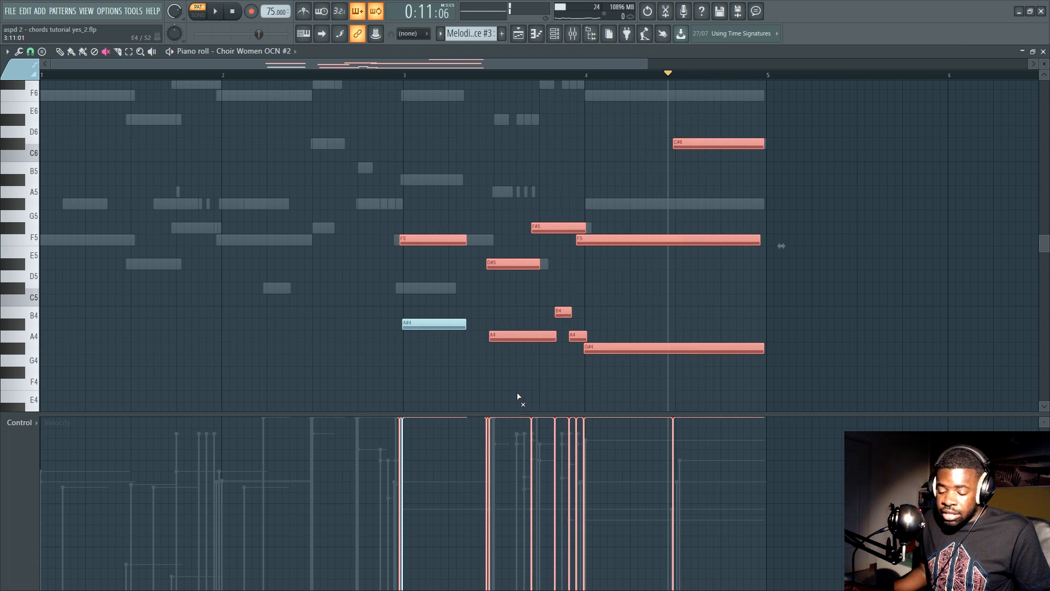
{"action": "key", "text": "ctrl+d"}
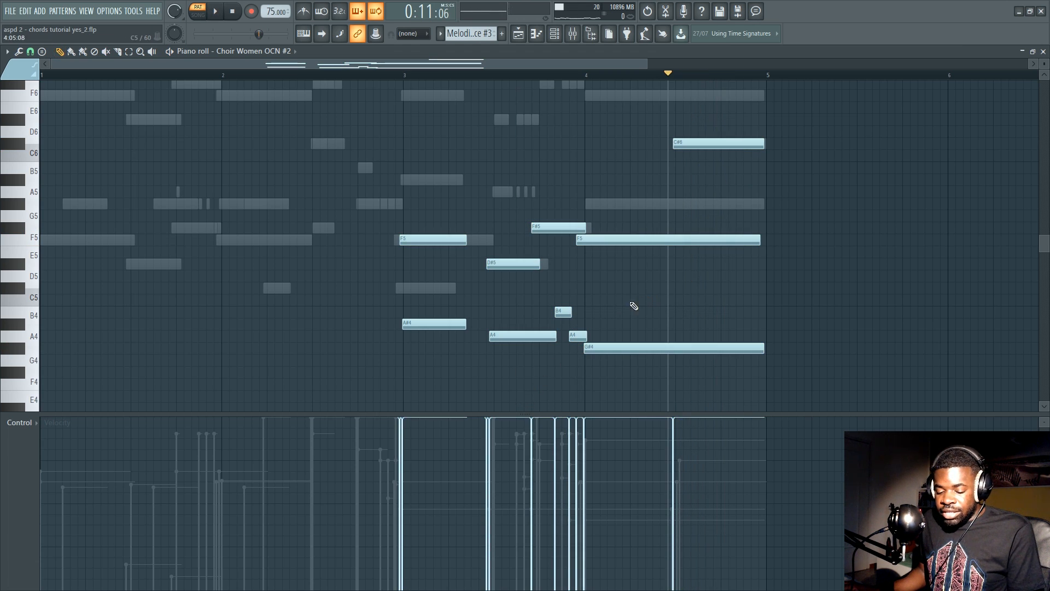
Compare the channel list with the Choir Women OCN #2 notes and place the playhead just before bar 3
{"action": "key", "text": "F6"}
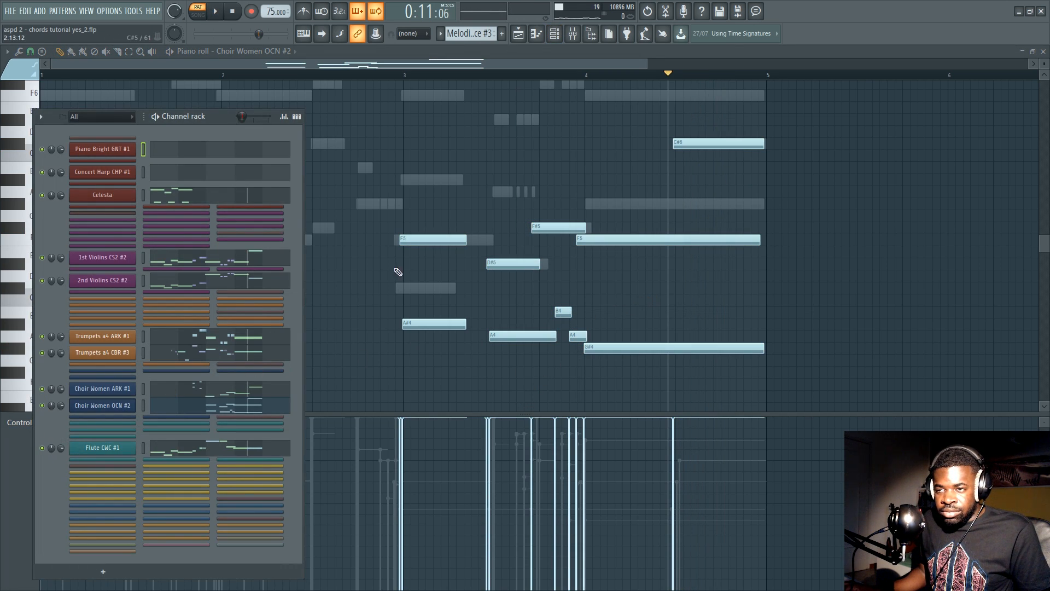
{"action": "key", "text": "F6"}
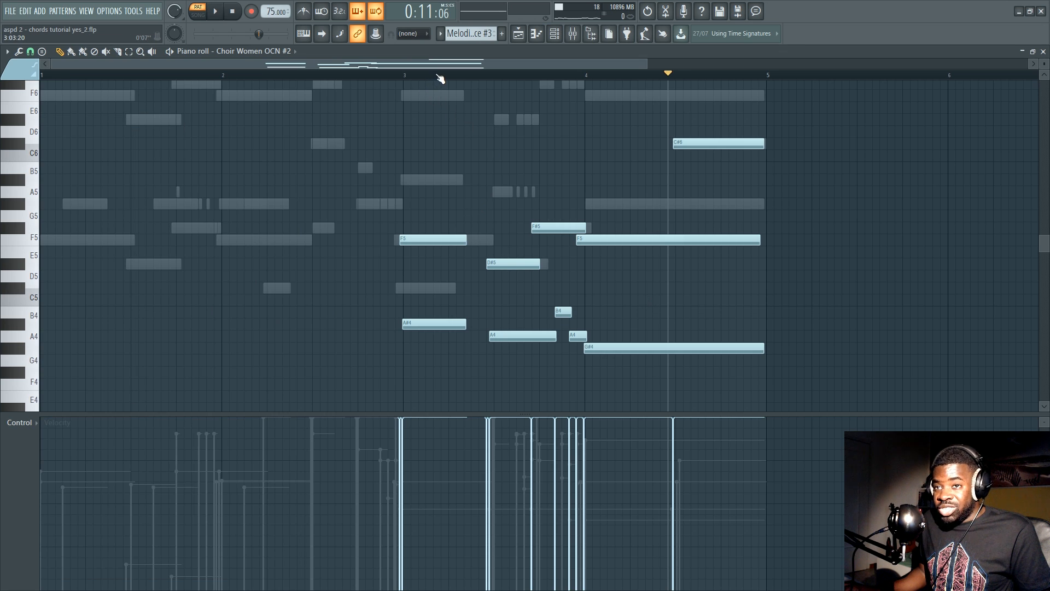
{"action": "left_click_drag", "start_coordinate": [435, 75], "coordinate": [1, 166]}
{"action": "key", "text": "F6"}
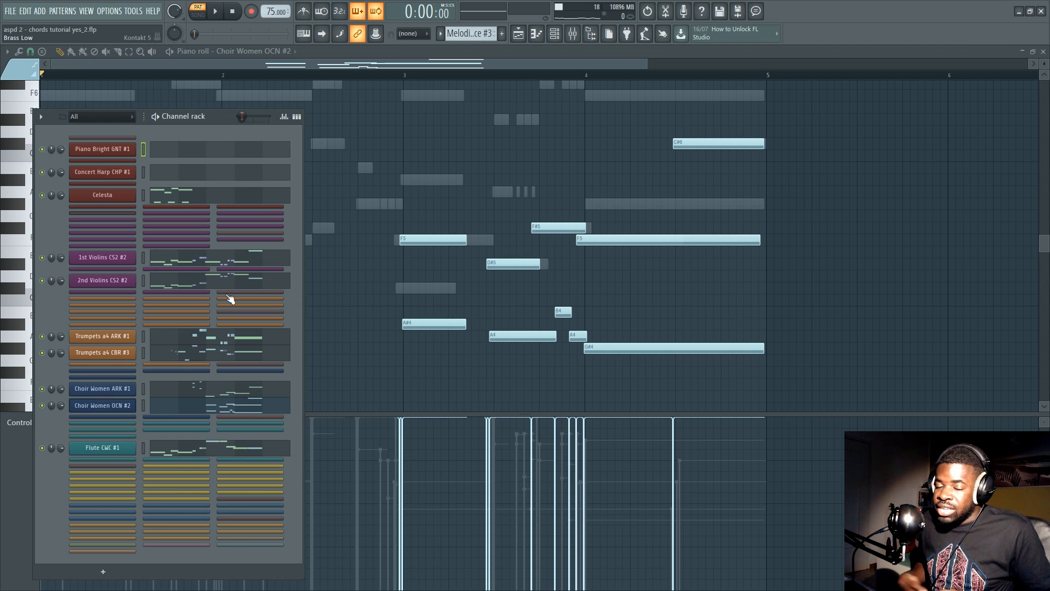
{"action": "key", "text": "F6"}
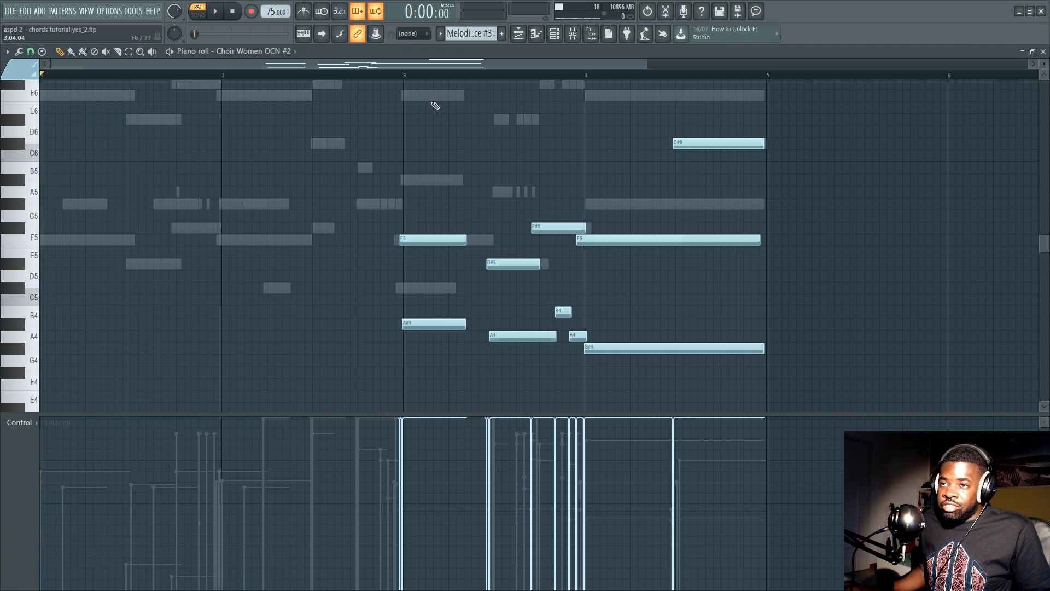
{"action": "scroll", "coordinate": [432, 98], "scroll_direction": "down", "scroll_amount": 3, "text": "ctrl"}
{"action": "left_click", "coordinate": [299, 78]}
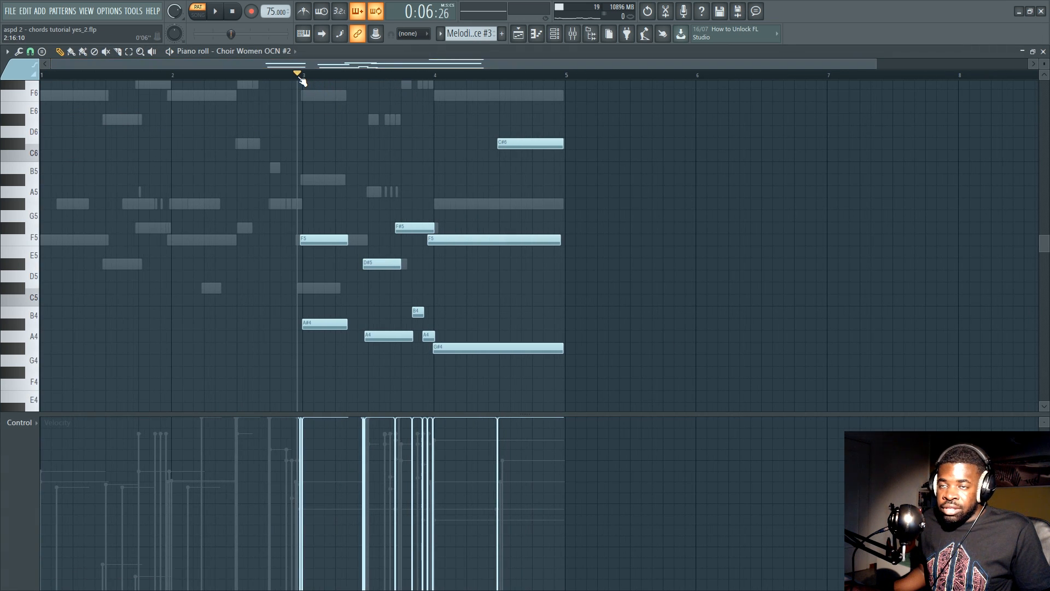
{"action": "scroll", "coordinate": [299, 78], "scroll_direction": "up", "scroll_amount": 3, "text": "ctrl"}
{"action": "scroll", "coordinate": [299, 78], "scroll_direction": "down", "scroll_amount": 3, "text": "ctrl"}
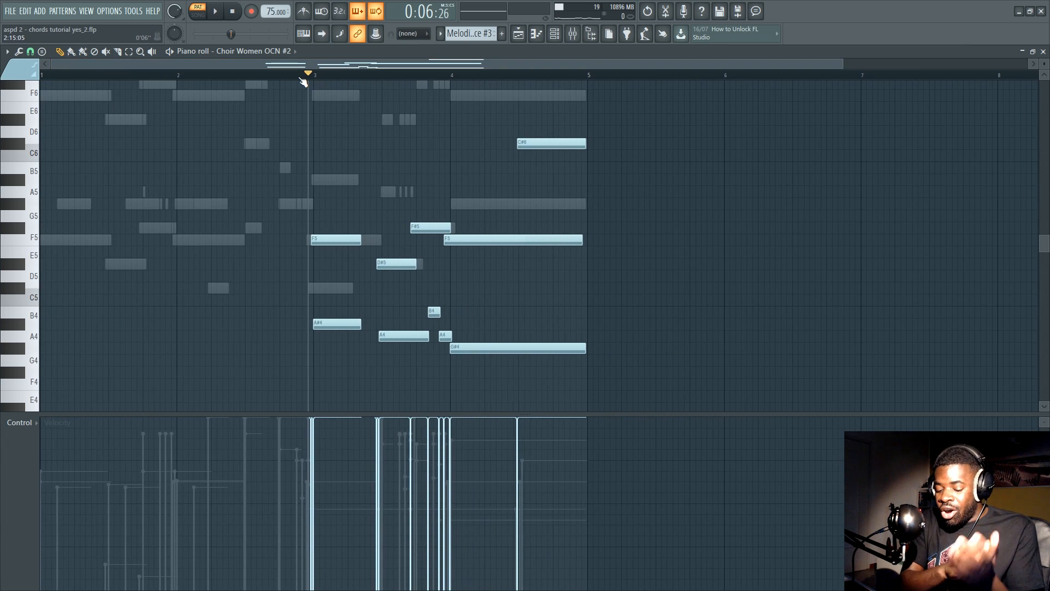
Open the Flute CWC #1 notes, examine the part across all four bars and return the playhead to the start
{"action": "key", "text": "F6"}
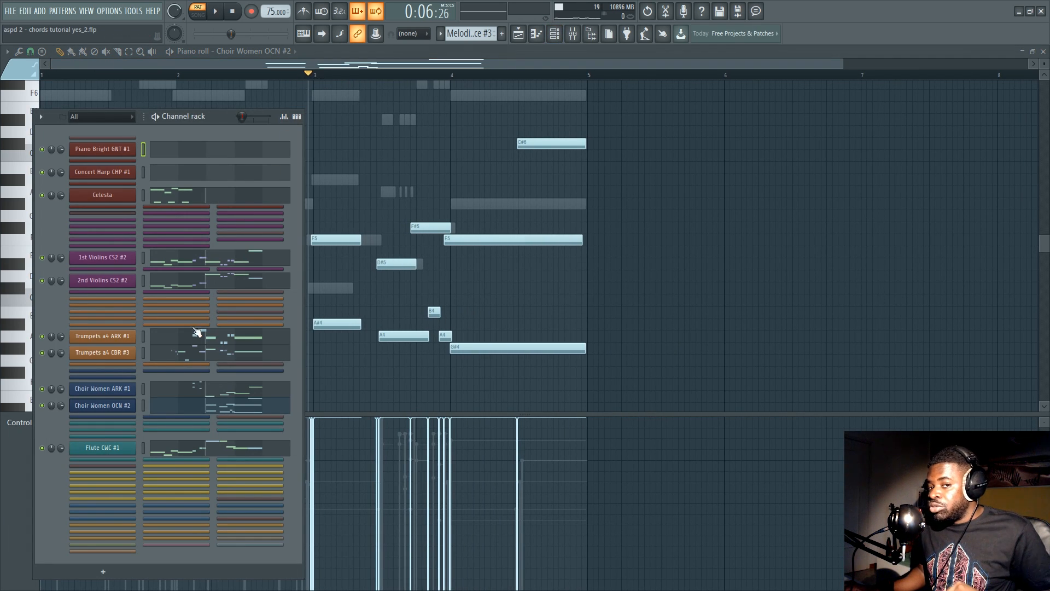
{"action": "left_click", "coordinate": [213, 447]}
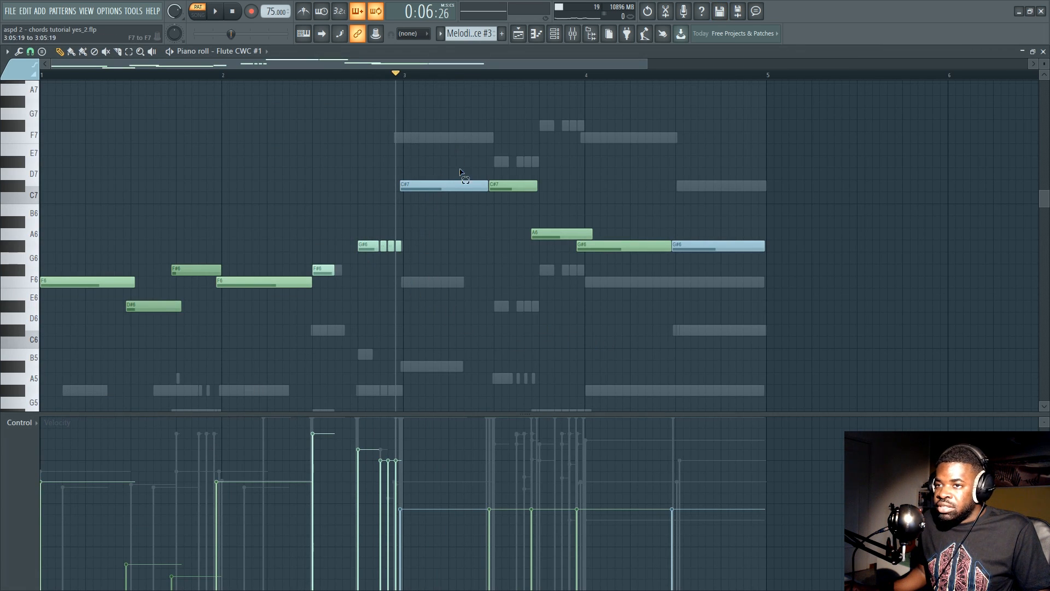
{"action": "left_click_drag", "start_coordinate": [460, 172], "coordinate": [482, 256]}
{"action": "left_click", "coordinate": [656, 185], "text": "ctrl"}
{"action": "scroll", "coordinate": [643, 77], "scroll_direction": "down", "scroll_amount": 2}
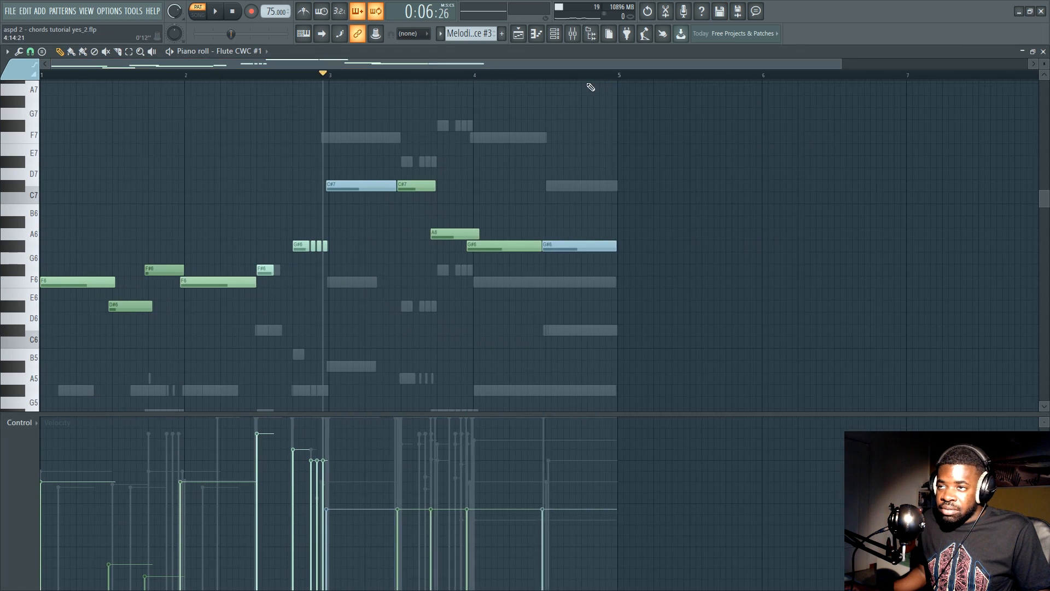
{"action": "key", "text": "space"}
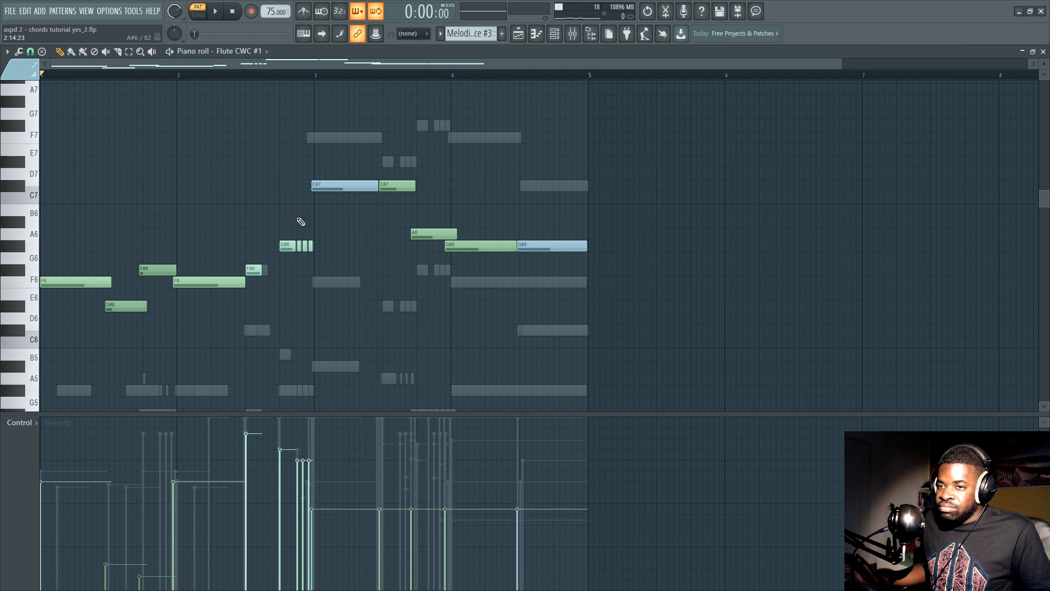
Recolour the two blue flute notes, C#7 in bar 3 and G#6 in bar 4, to the green note colour
{"action": "left_click", "coordinate": [350, 185], "text": "ctrl"}
{"action": "left_click", "coordinate": [549, 245], "text": "ctrl"}
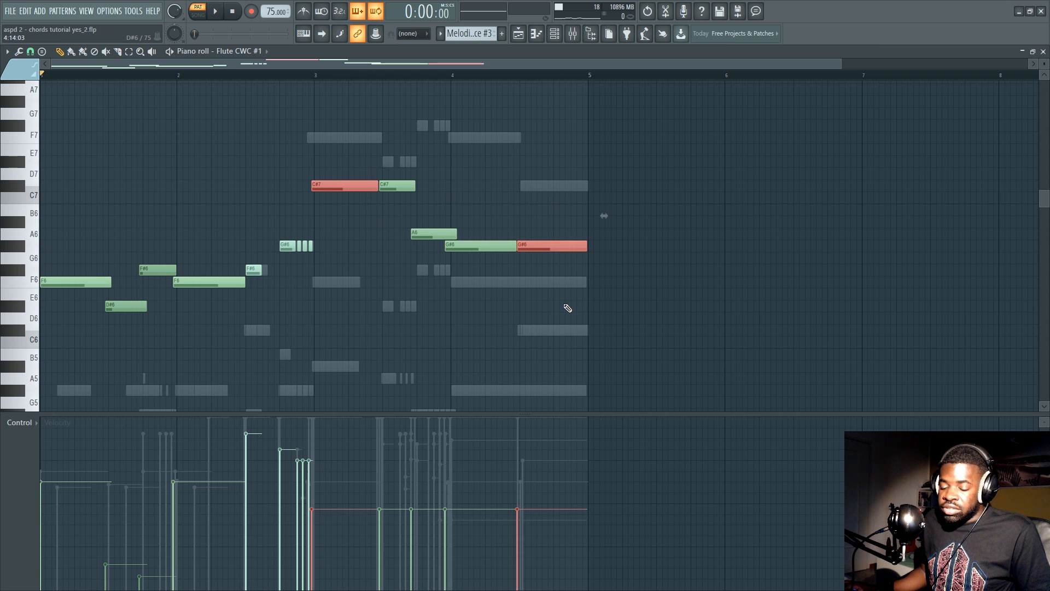
{"action": "left_click", "coordinate": [15, 63]}
{"action": "left_click", "coordinate": [14, 95]}
{"action": "key", "text": "alt+c"}
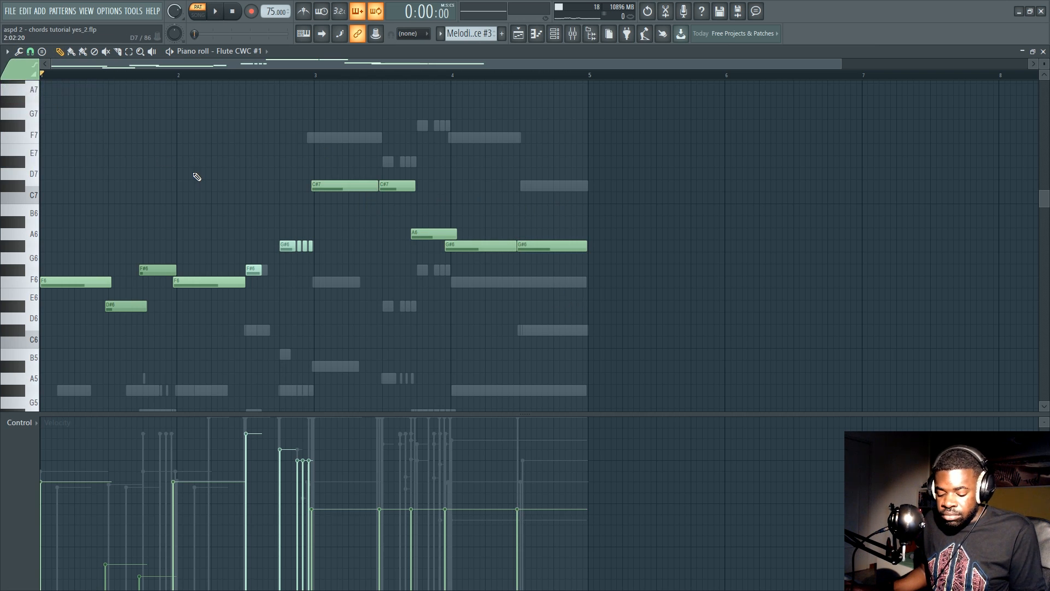
Open the 2nd Violins CS2 #2 notes and recolour the last C#7 in bar 4 green
{"action": "key", "text": "F6"}
{"action": "left_click", "coordinate": [236, 279]}
{"action": "left_click", "coordinate": [559, 186], "text": "ctrl"}
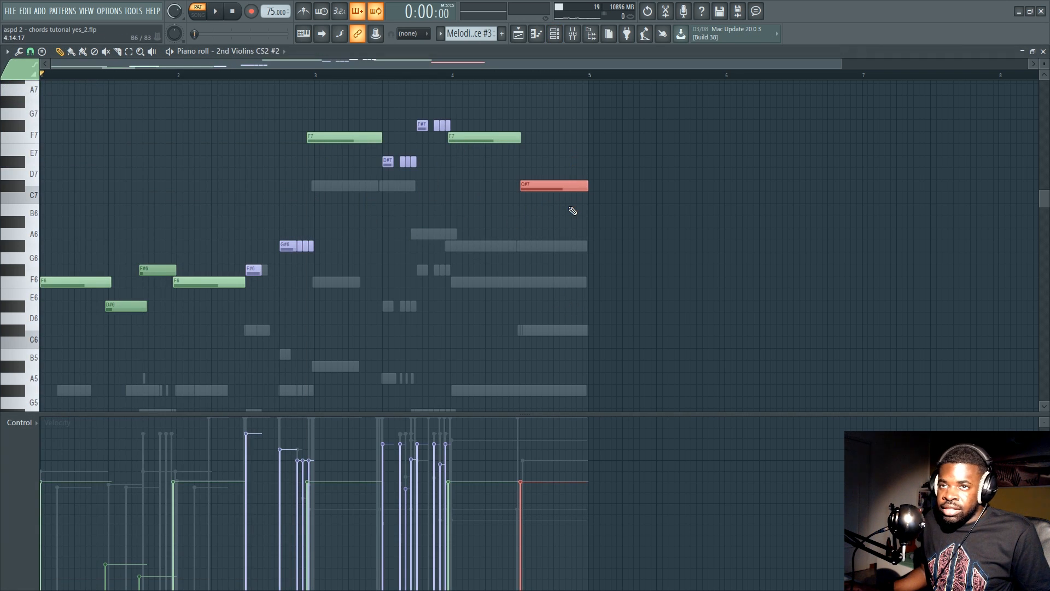
{"action": "key", "text": "alt+c"}
{"action": "key", "text": "F6"}
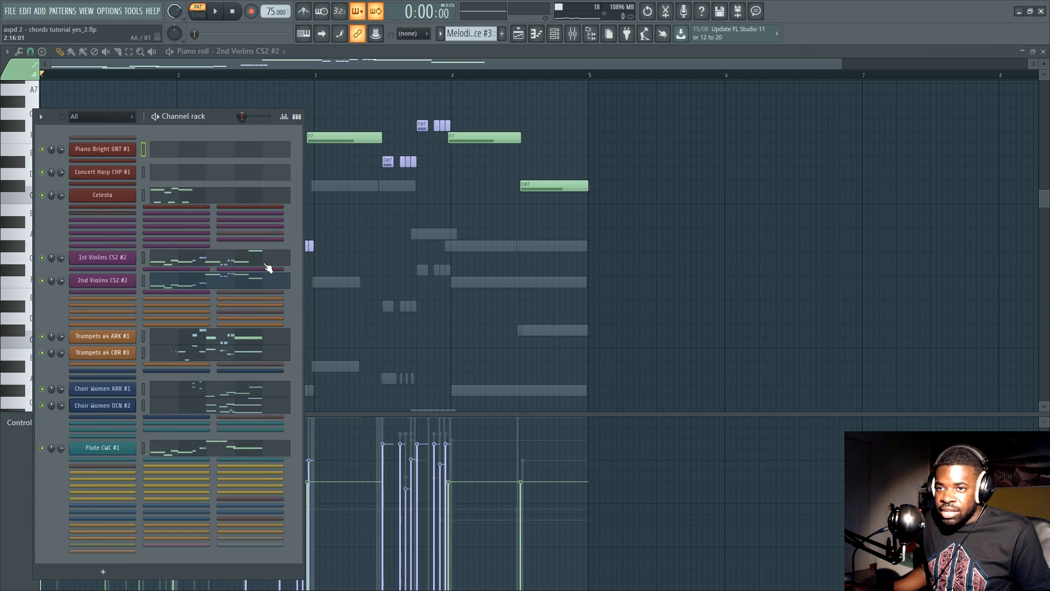
Open the 1st Violins CS2 #2 notes and recolour the last C#6 in bar 4 green
{"action": "left_click", "coordinate": [256, 257]}
{"action": "left_click", "coordinate": [705, 186], "text": "ctrl"}
{"action": "key", "text": "alt+c"}
Play the whole Melodic Voice #3 pattern from the start into bar 4 while watching the channel list
{"action": "key", "text": "space"}
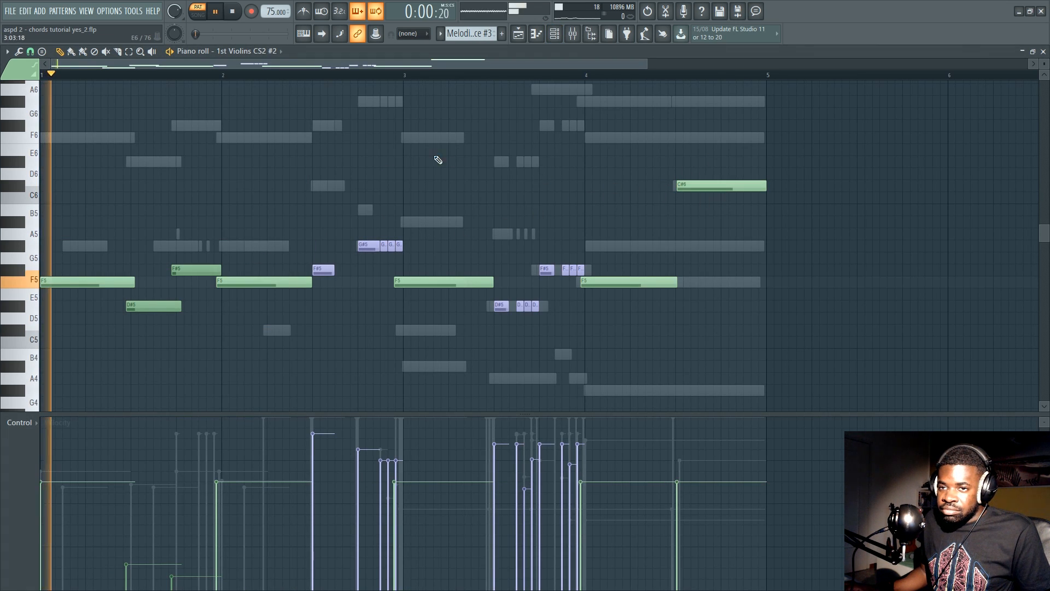
{"action": "key", "text": "F6"}
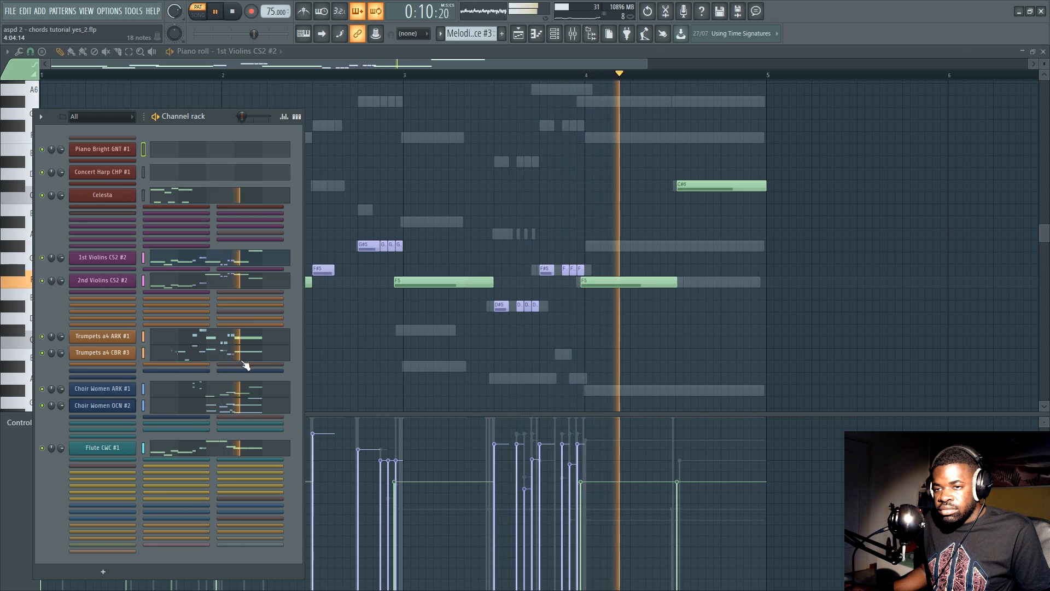
{"action": "key", "text": "space"}
Undo the note recolouring in the violin and flute parts, ending in the Flute CWC #1 notes
{"action": "key", "text": "ctrl+z"}
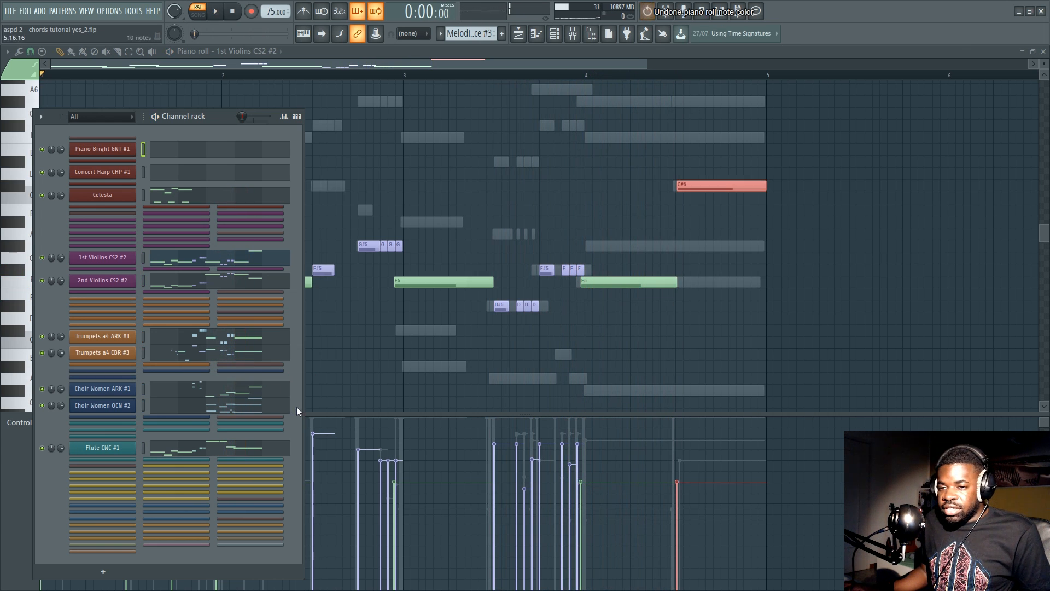
{"action": "key", "text": "ctrl+z"}
{"action": "left_click", "coordinate": [274, 449]}
{"action": "key", "text": "ctrl+z"}
{"action": "key", "text": "ctrl+z"}
{"action": "key", "text": "ctrl+z"}
{"action": "key", "text": "ctrl+z"}
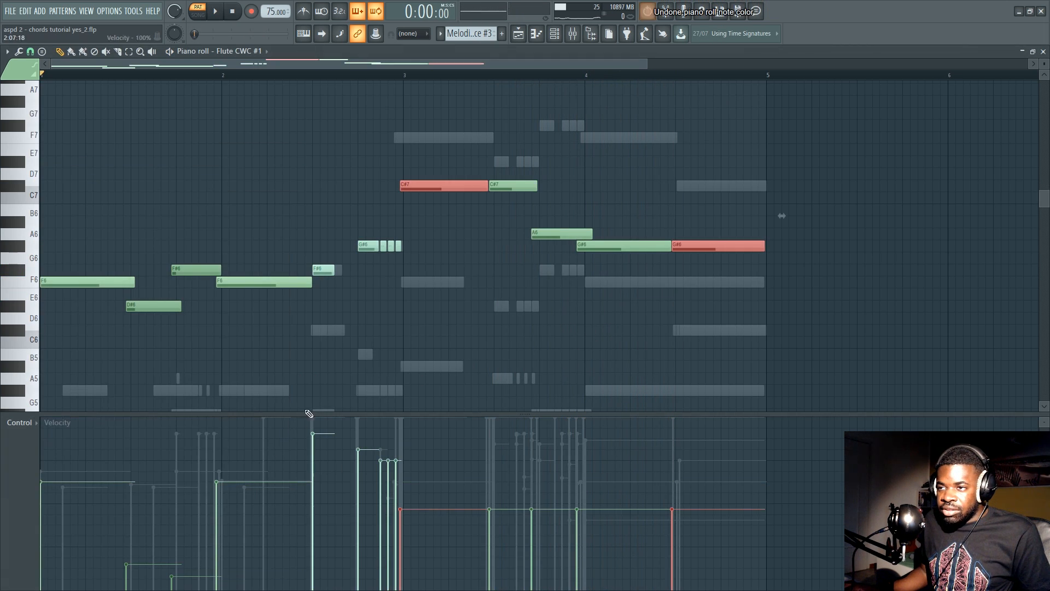
{"action": "key", "text": "ctrl+z"}
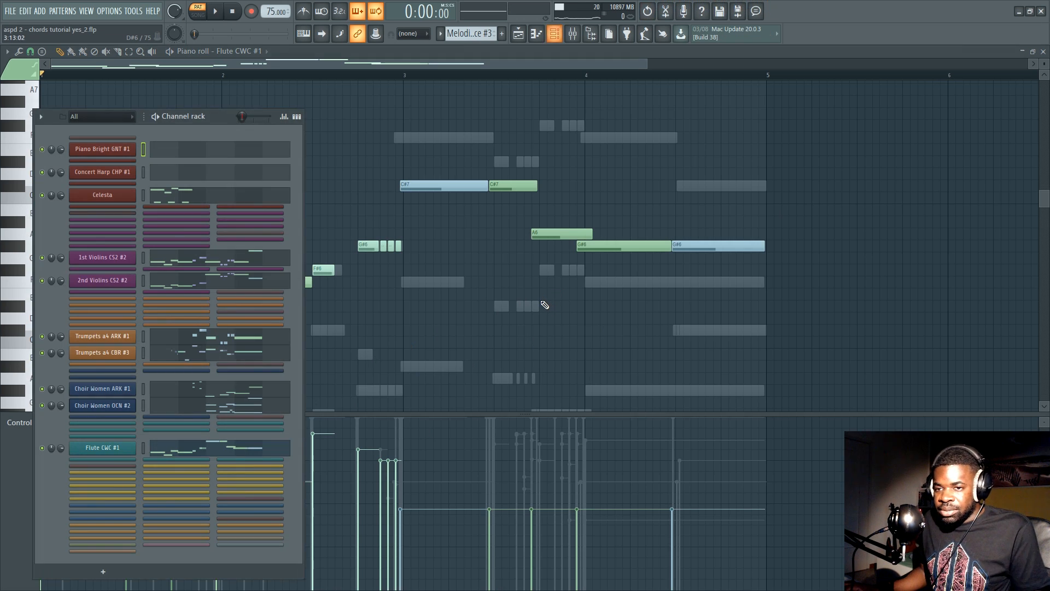
Return to the arrangement, solo the Rhythm track and place the playhead in bar 9
{"action": "key", "text": "F6"}
{"action": "key", "text": "F6"}
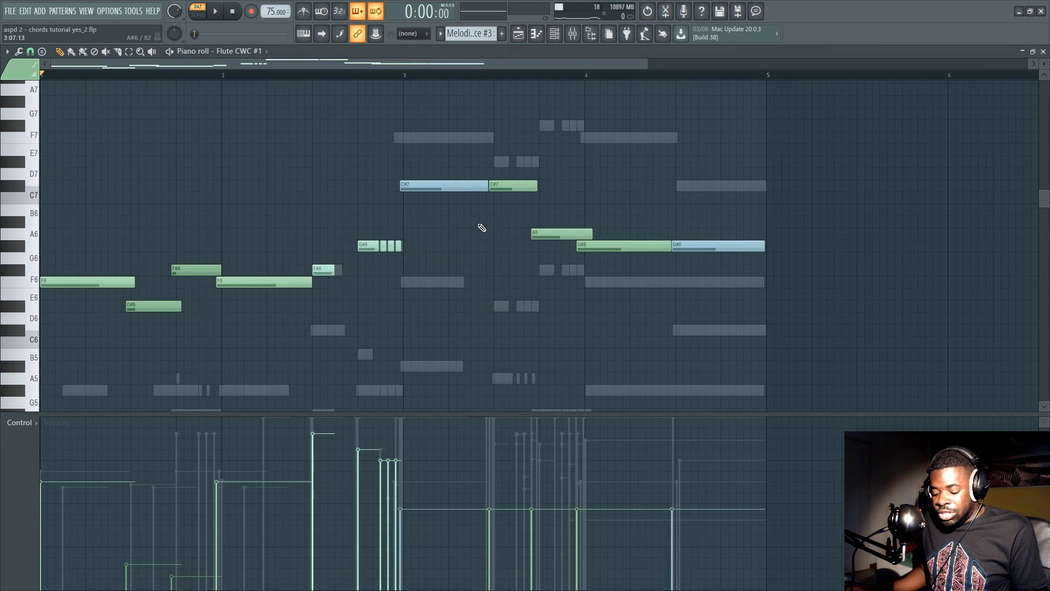
{"action": "key", "text": "F5"}
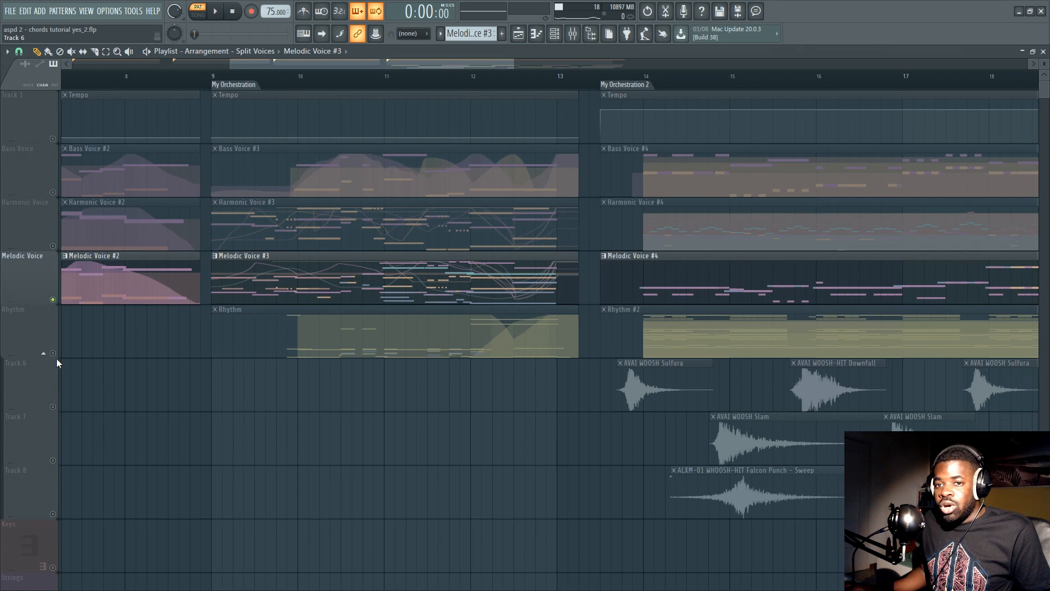
{"action": "right_click", "coordinate": [53, 354]}
{"action": "left_click", "coordinate": [266, 78]}
{"action": "scroll", "coordinate": [267, 79], "scroll_direction": "up", "scroll_amount": 3}
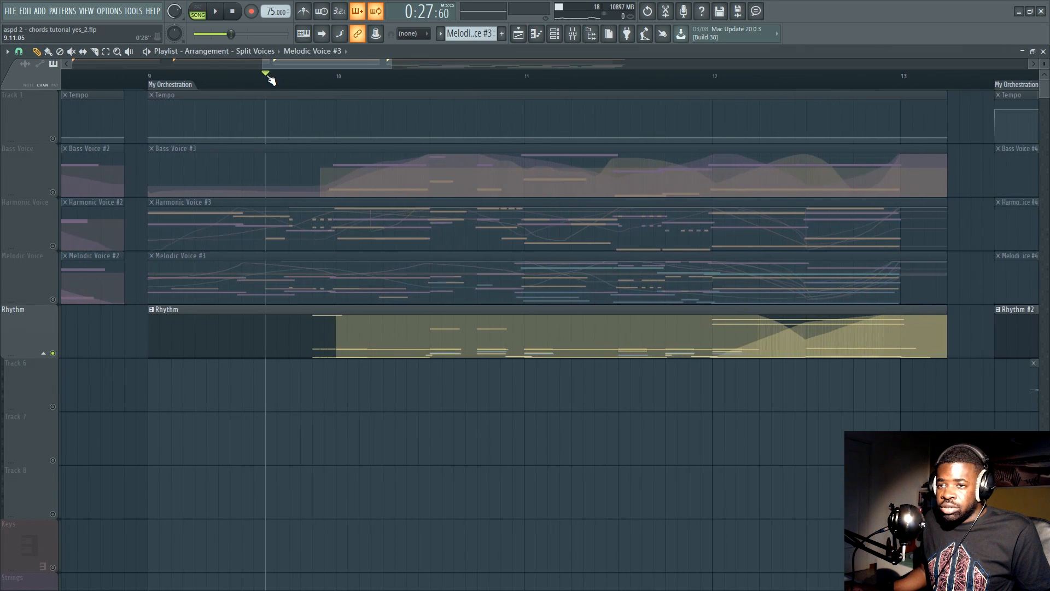
Move the playhead late into bar 9, open the Rhythm pattern's notes and switch to the Tubular Bells part
{"action": "left_click", "coordinate": [301, 80]}
{"action": "scroll", "coordinate": [301, 64], "scroll_direction": "down", "scroll_amount": 2}
{"action": "double_click", "coordinate": [440, 331]}
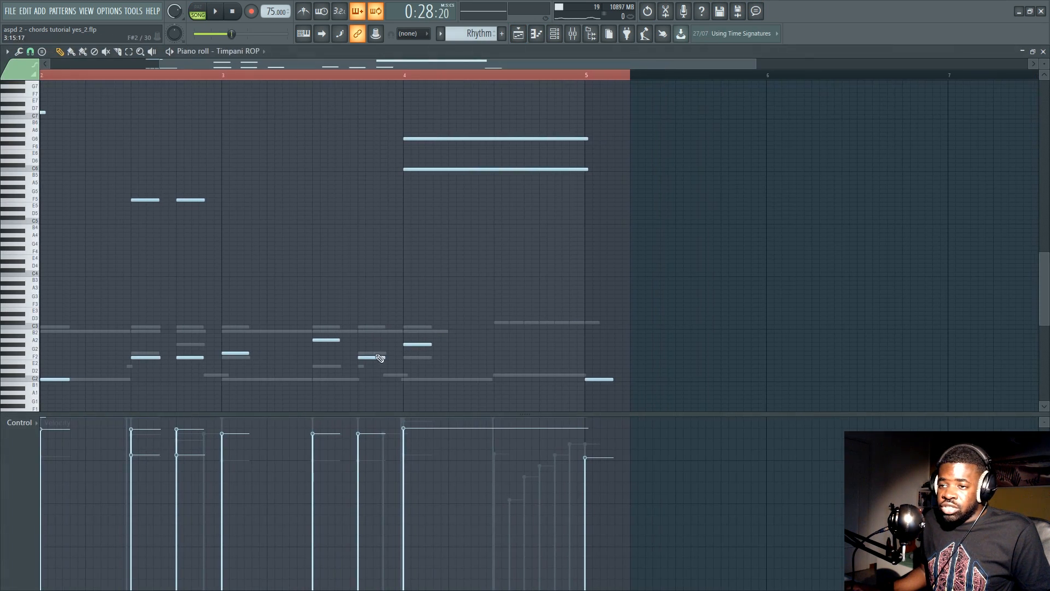
{"action": "key", "text": "F6"}
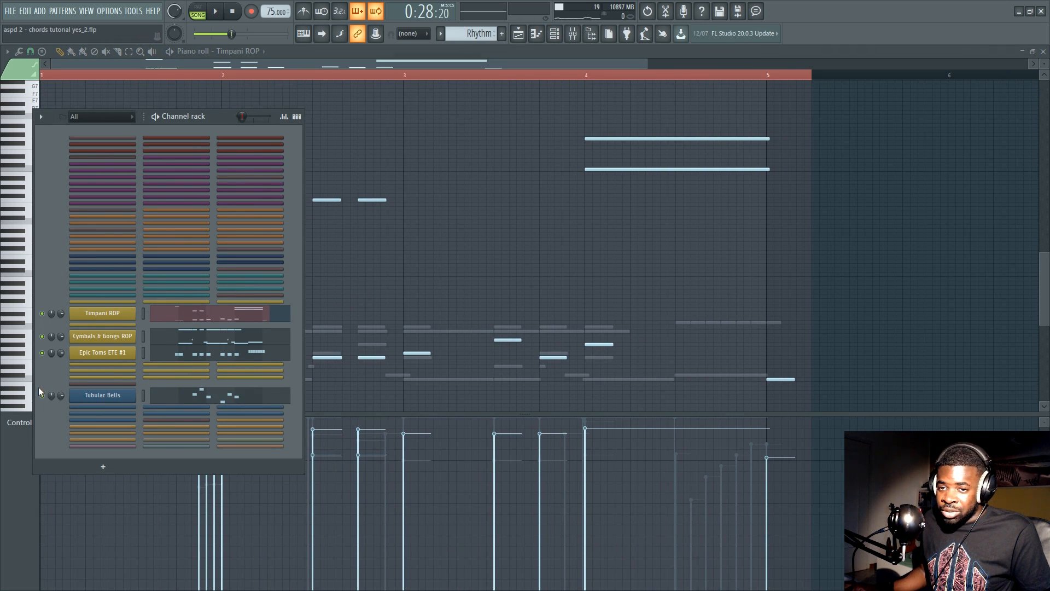
{"action": "left_click", "coordinate": [210, 395]}
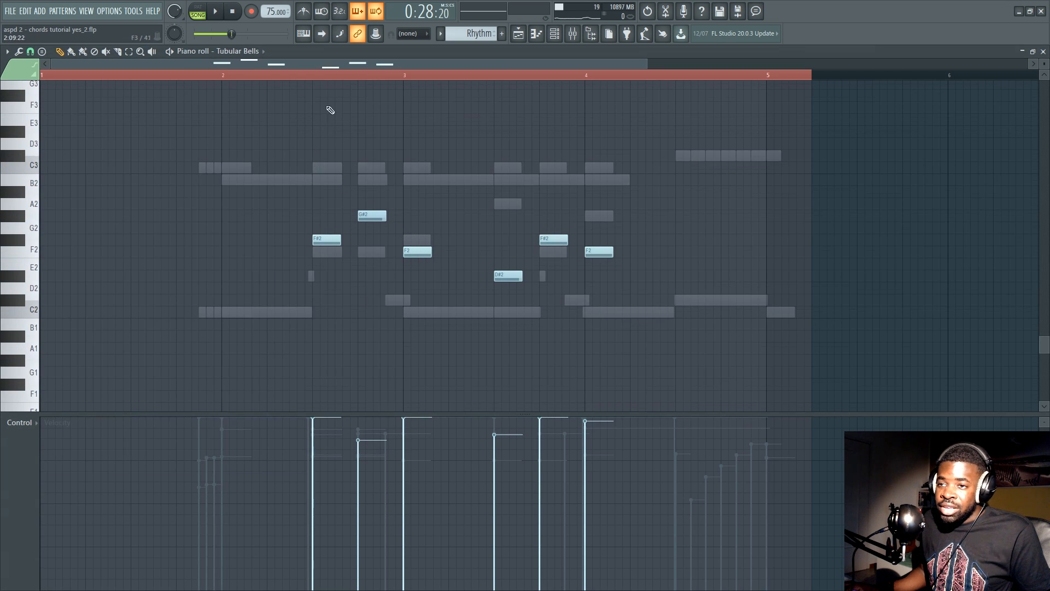
Play the Rhythm pattern with the Tubular Bells notes from mid bar 2 through bar 3
{"action": "left_click", "coordinate": [295, 76]}
{"action": "key", "text": "space"}
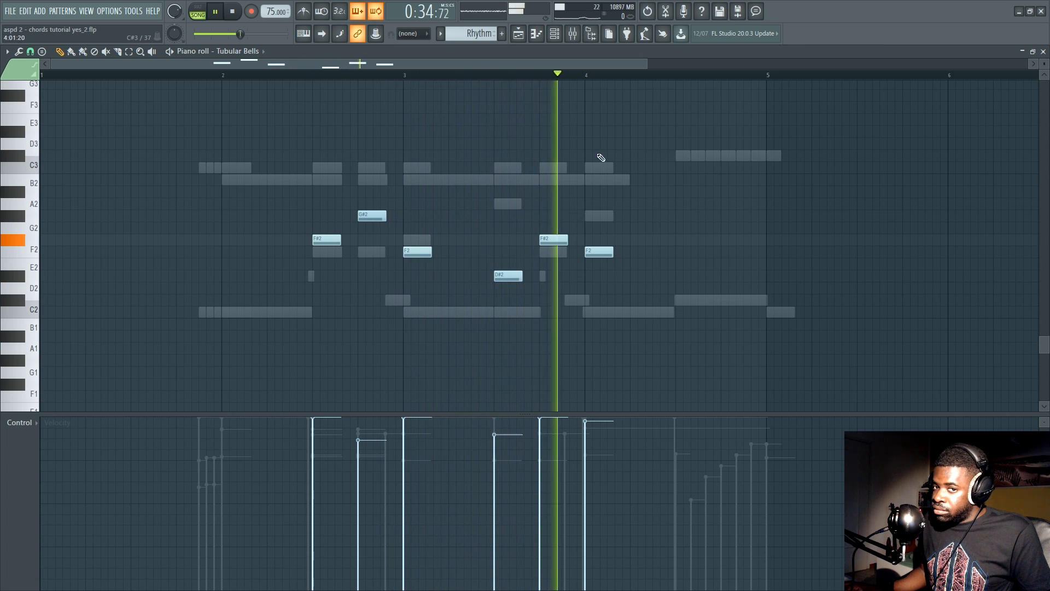
{"action": "key", "text": "space"}
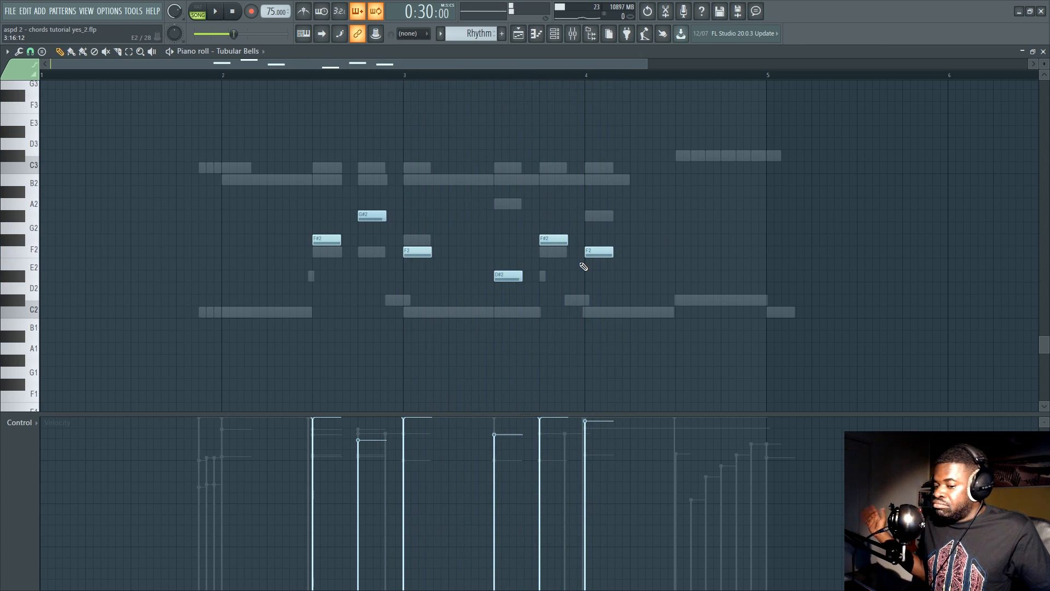
Check the Tubular Bells channel in the channel list and play the Rhythm pattern again from late in bar 1
{"action": "key", "text": "F6"}
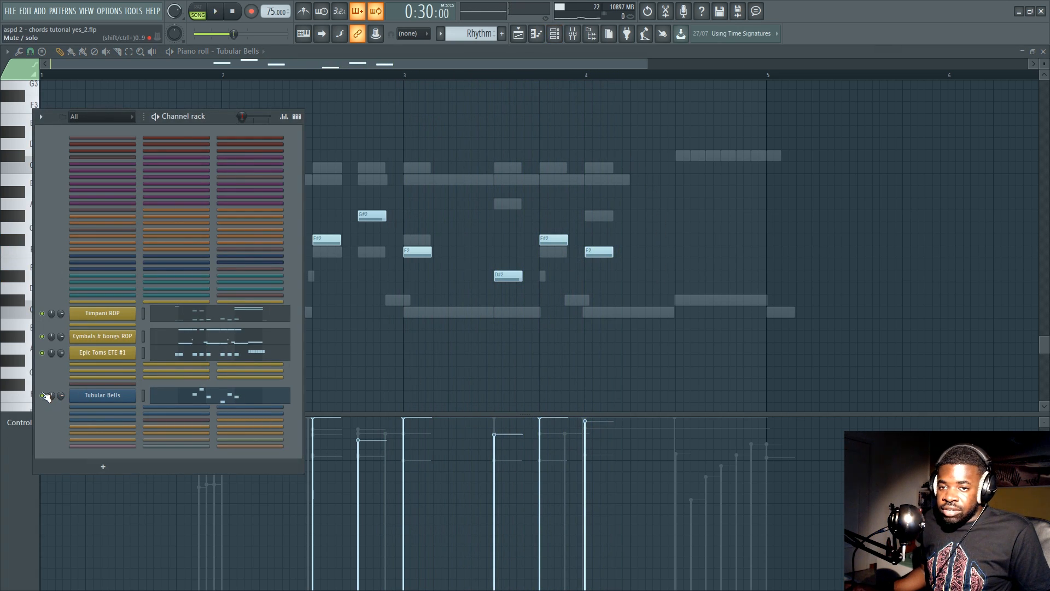
{"action": "key", "text": "F6"}
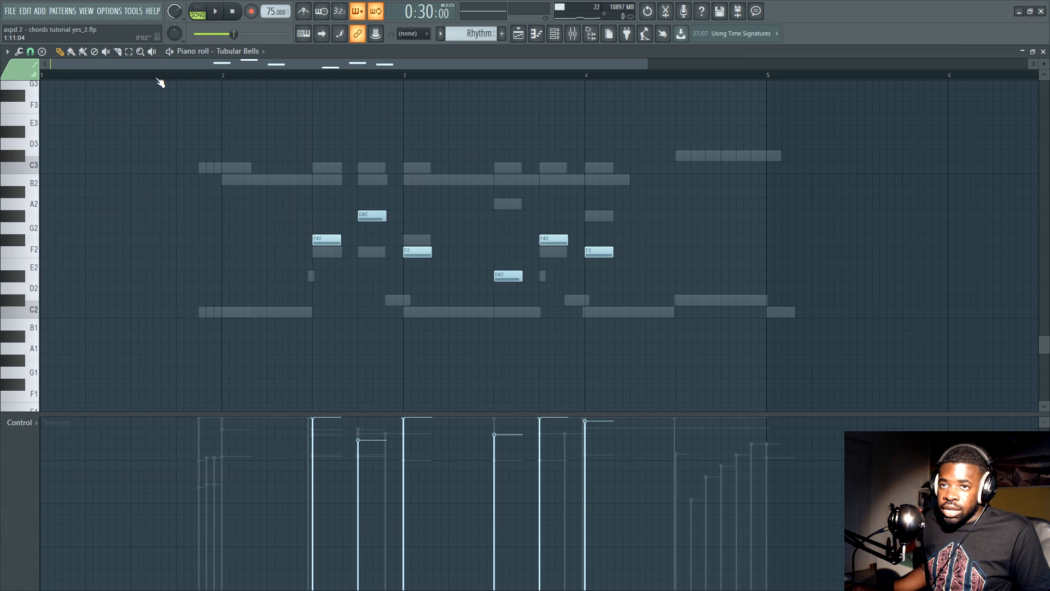
{"action": "key", "text": "space"}
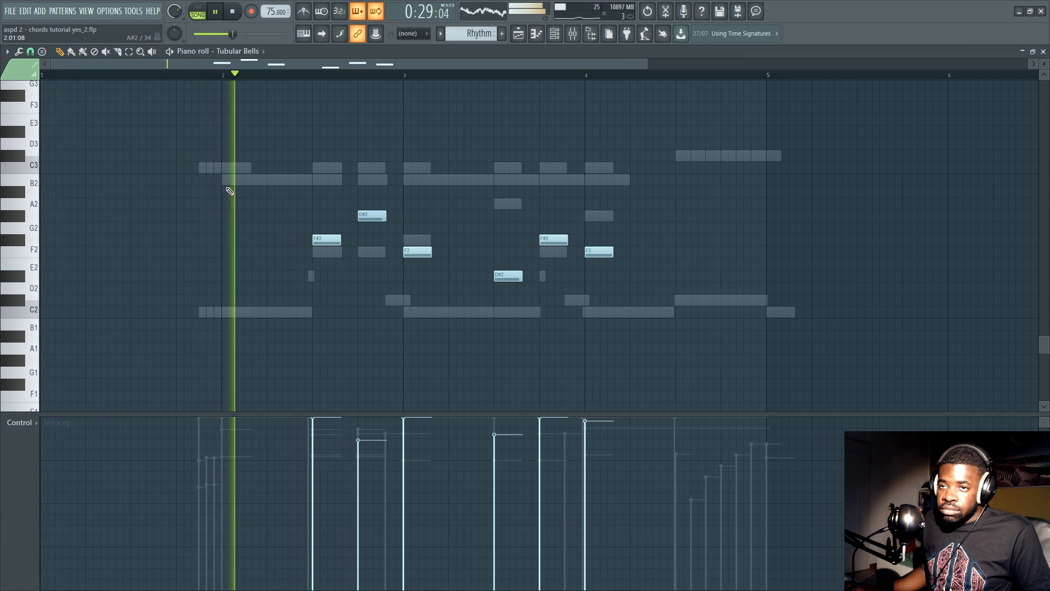
Open the Rhythm pattern's Cymbals & Gongs ROP notes and play them from late in bar 1
{"action": "key", "text": "F6"}
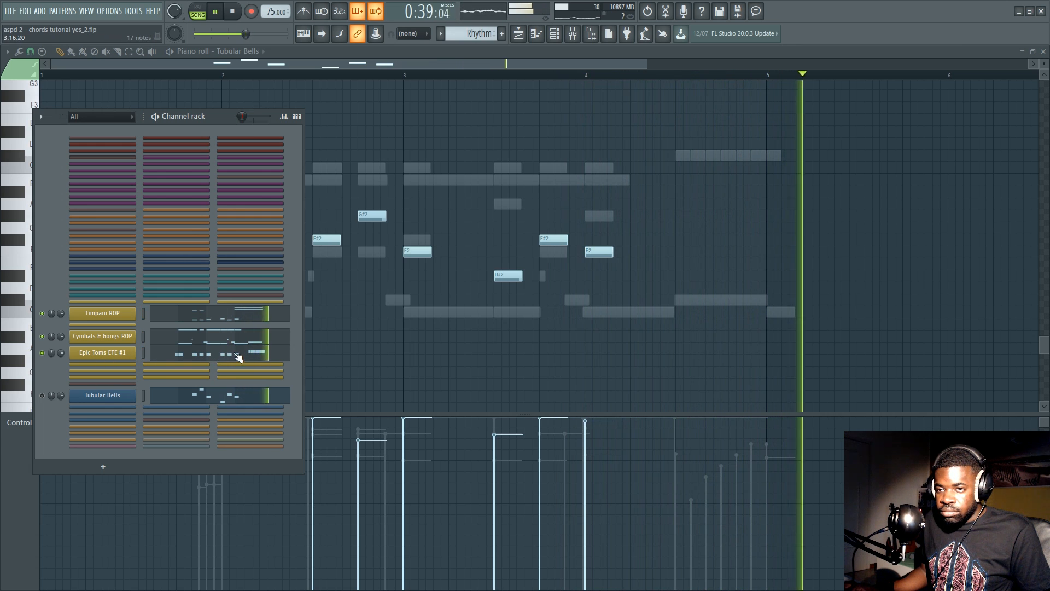
{"action": "key", "text": "space"}
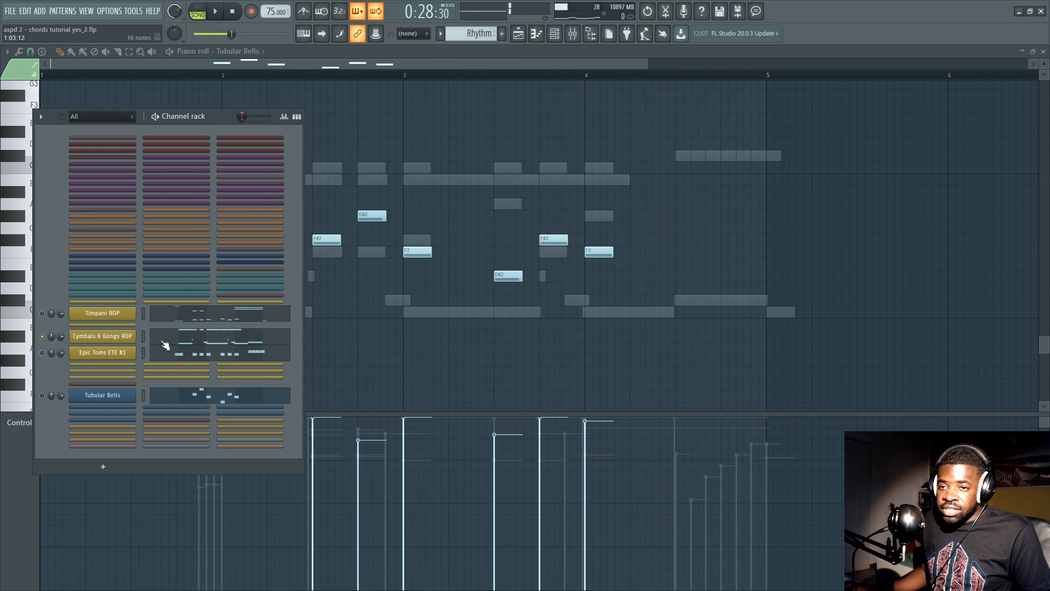
{"action": "left_click", "coordinate": [163, 340]}
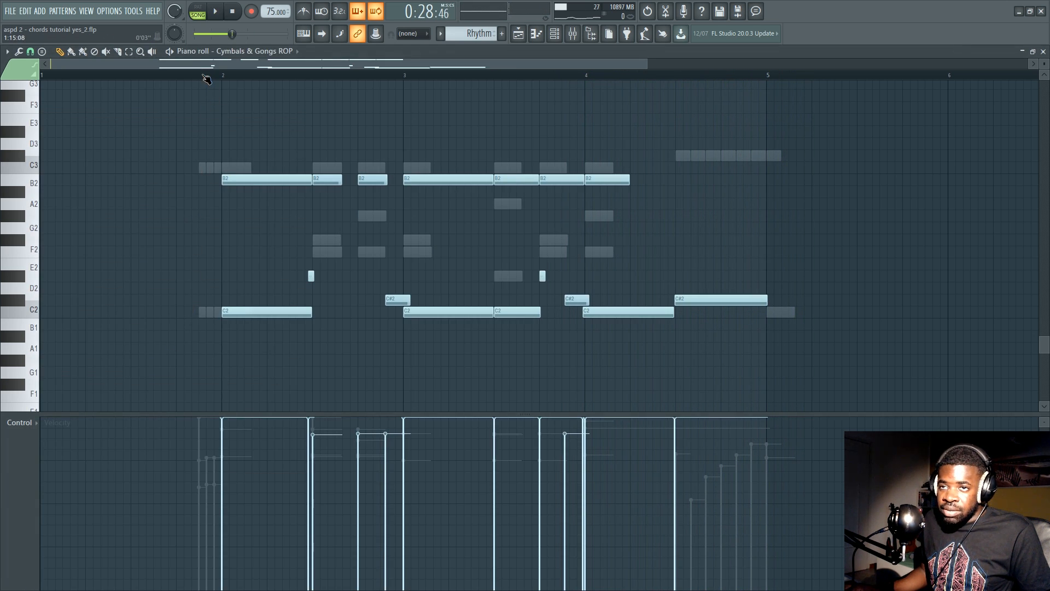
{"action": "key", "text": "space"}
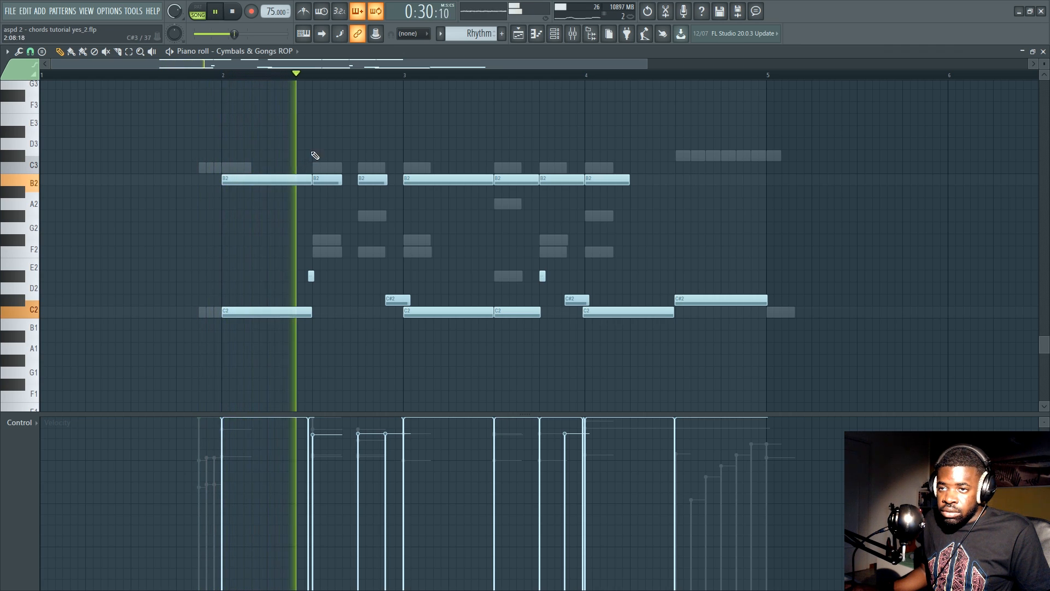
{"action": "key", "text": "space"}
Return to the arrangement, turn off the track solo, move the playhead to bar 9 and open the Rhythm clip's Timpani ROP notes
{"action": "key", "text": "F5"}
{"action": "key", "text": "F6"}
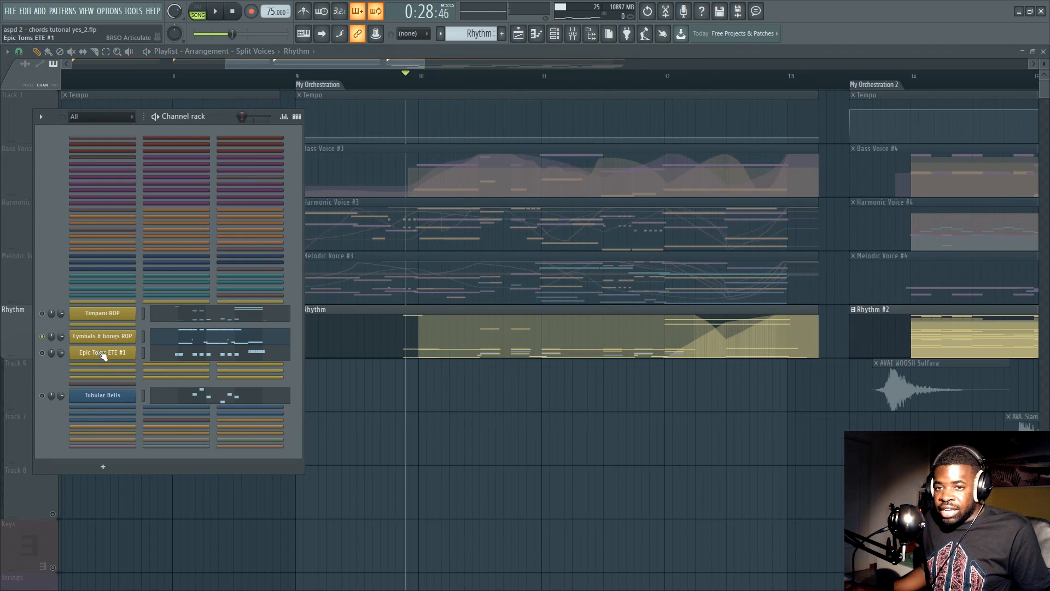
{"action": "key", "text": "F6"}
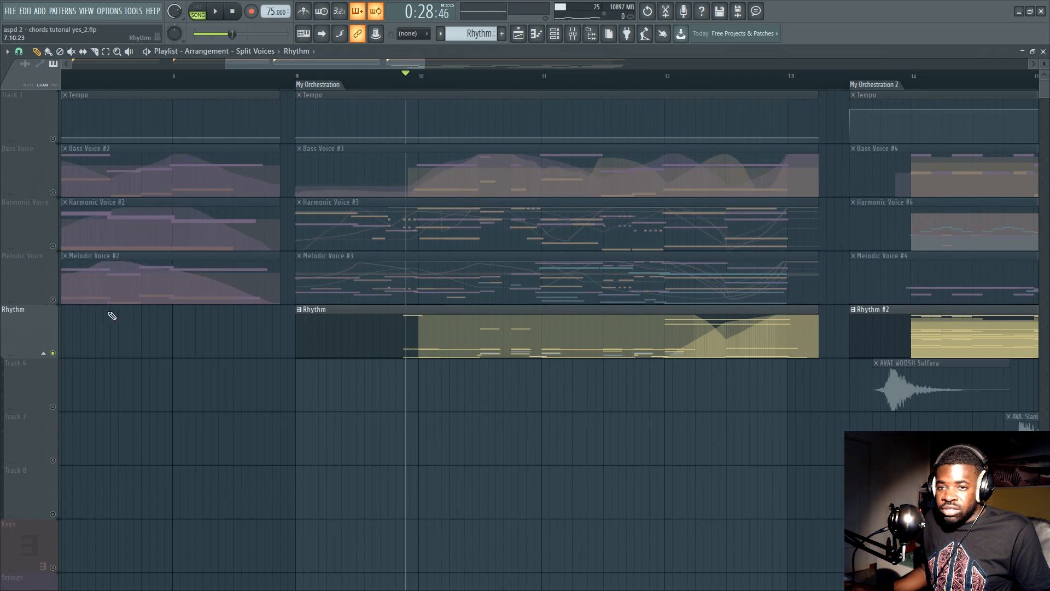
{"action": "right_click", "coordinate": [55, 300]}
{"action": "right_click", "coordinate": [55, 300]}
{"action": "left_click", "coordinate": [298, 76]}
{"action": "double_click", "coordinate": [382, 316]}
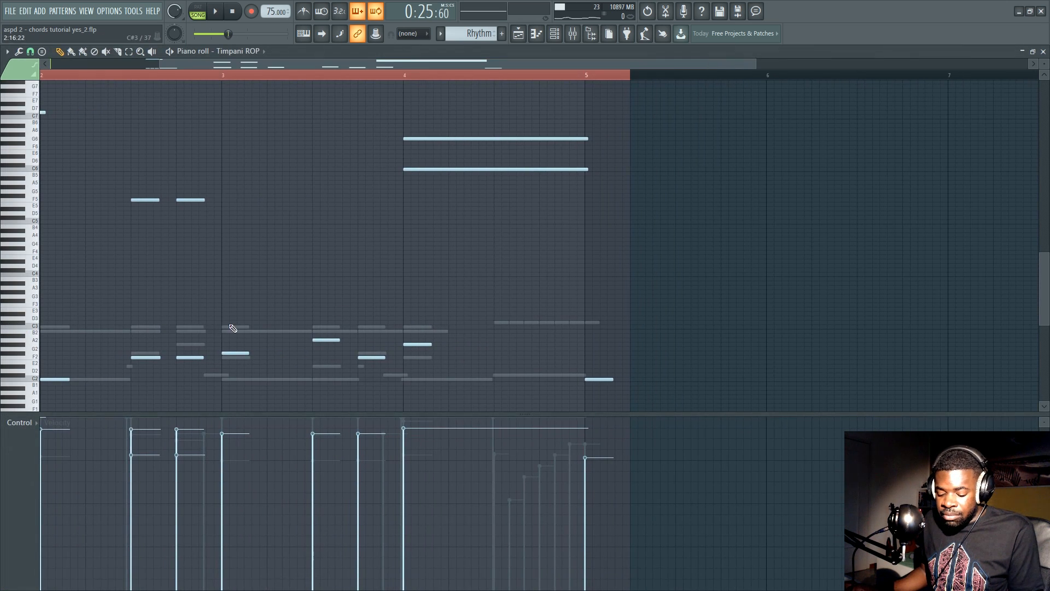
Play the arrangement from bar 9, following the Rhythm pattern's Timpani ROP notes and switching to the Cymbals & Gongs ROP notes
{"action": "key", "text": "F6"}
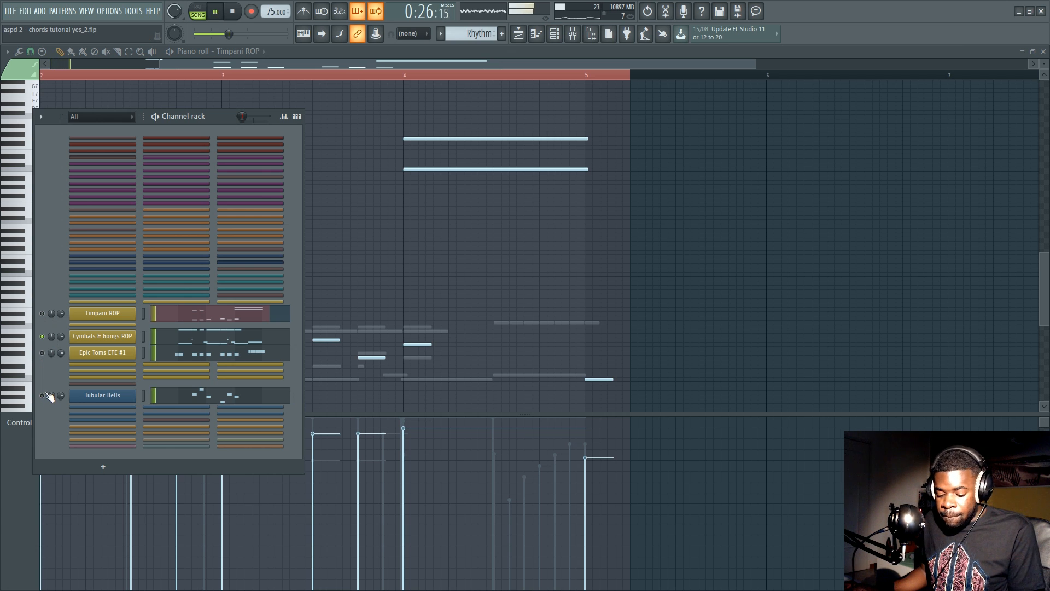
{"action": "key", "text": "F5"}
{"action": "double_click", "coordinate": [446, 347]}
{"action": "scroll", "coordinate": [287, 299], "scroll_direction": "left", "scroll_amount": 3}
{"action": "scroll", "coordinate": [290, 302], "scroll_direction": "left", "scroll_amount": 3}
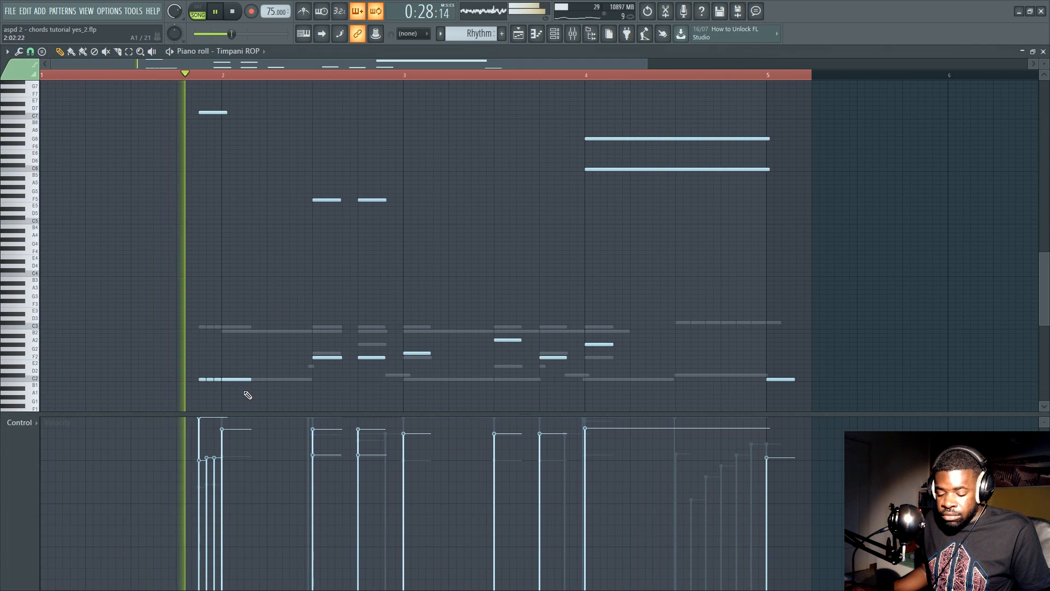
{"action": "key", "text": "F6"}
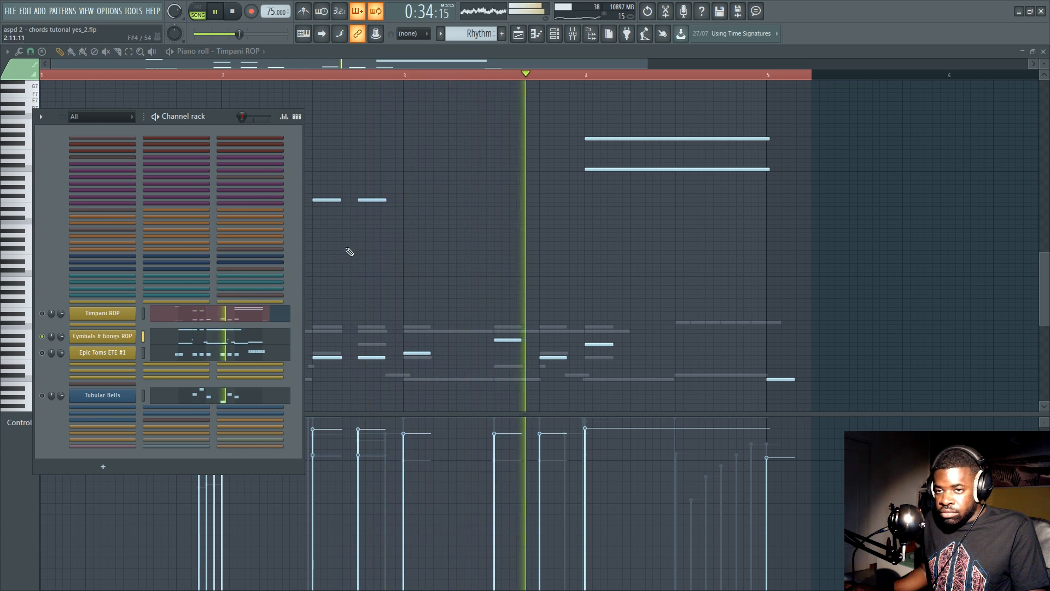
{"action": "left_click", "coordinate": [287, 339]}
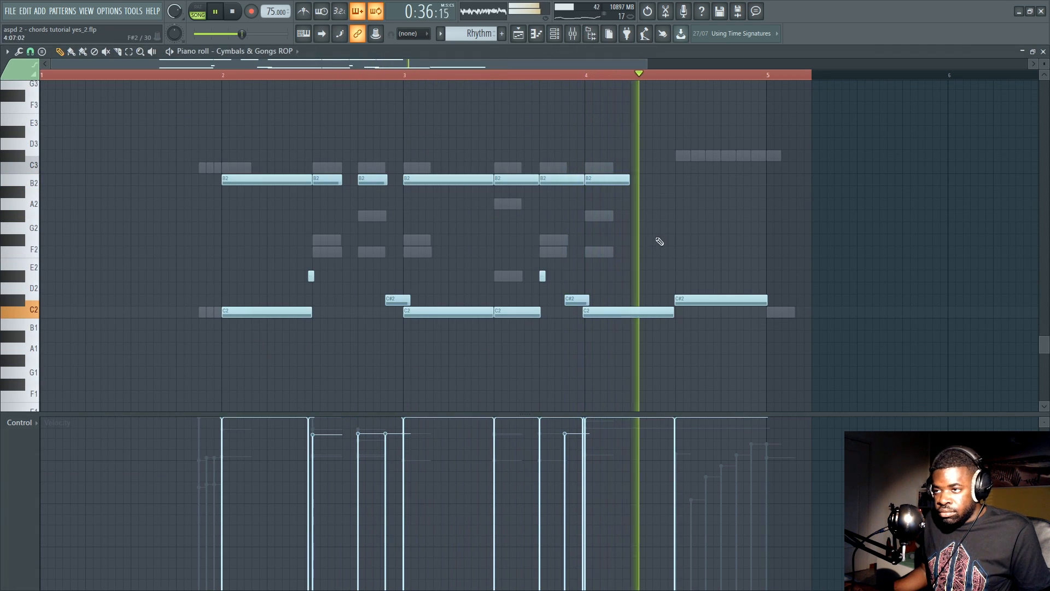
{"action": "key", "text": "space"}
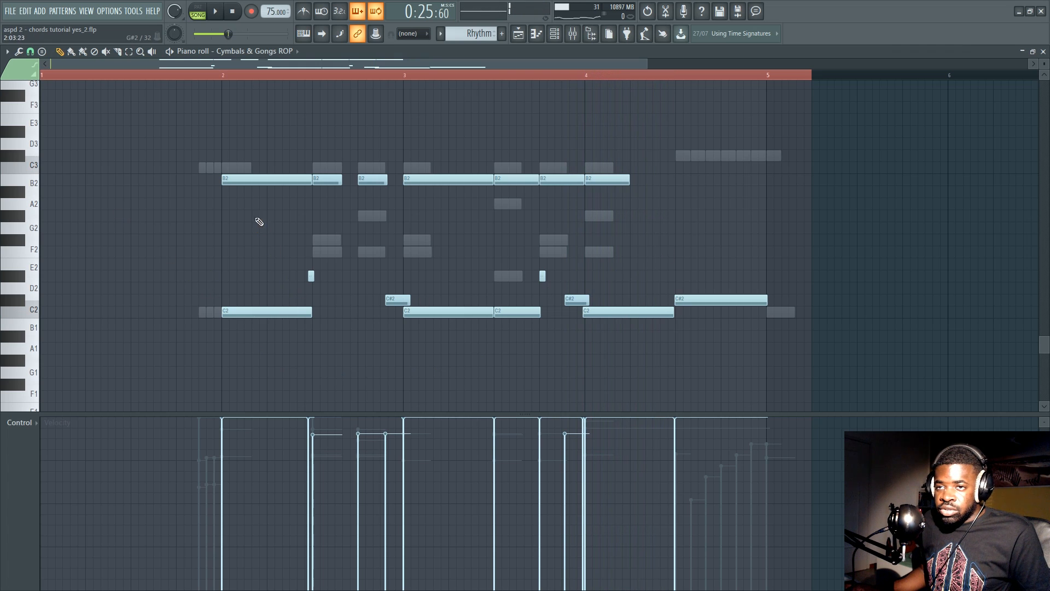
Audition the B2 and C2 cymbal notes at bar 2 and nudge the last C#2 note slightly earlier
{"action": "left_click", "coordinate": [261, 179]}
{"action": "left_click", "coordinate": [262, 312]}
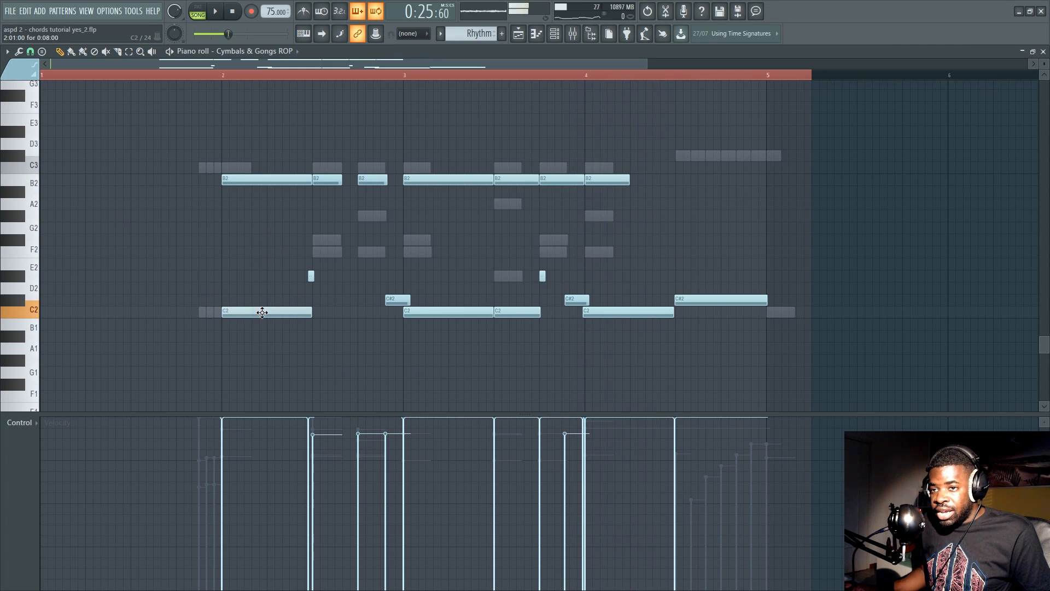
{"action": "right_click", "coordinate": [248, 257]}
{"action": "left_click_drag", "start_coordinate": [175, 246], "coordinate": [652, 371]}
{"action": "key", "text": "ctrl+d"}
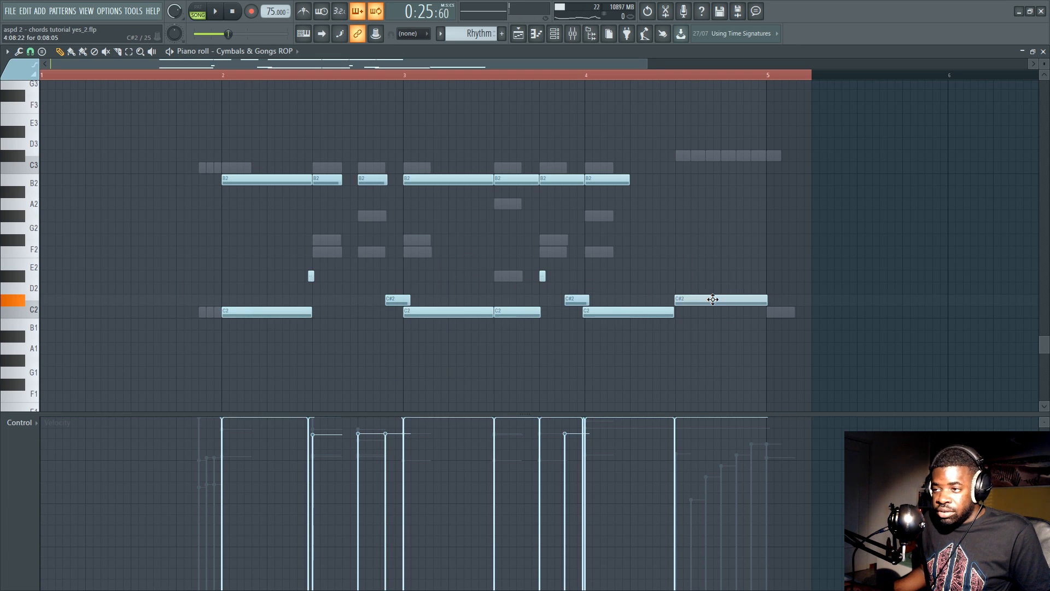
{"action": "left_click_drag", "start_coordinate": [713, 299], "coordinate": [711, 299]}
Show the Timpani ROP dynamics in the control lane and open the Timpani ROP notes
{"action": "left_click", "coordinate": [19, 422]}
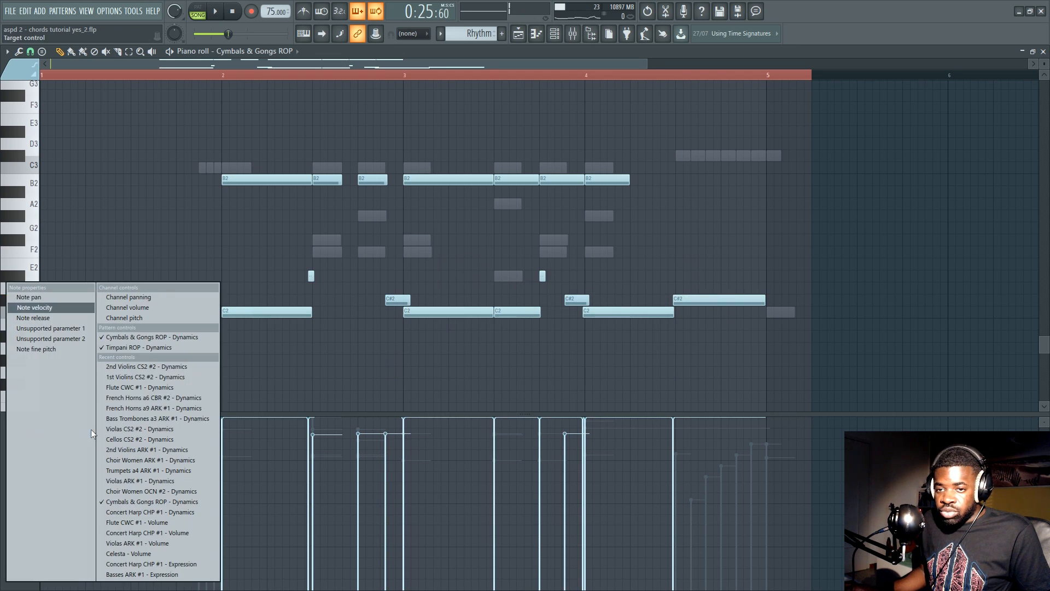
{"action": "left_click", "coordinate": [167, 347]}
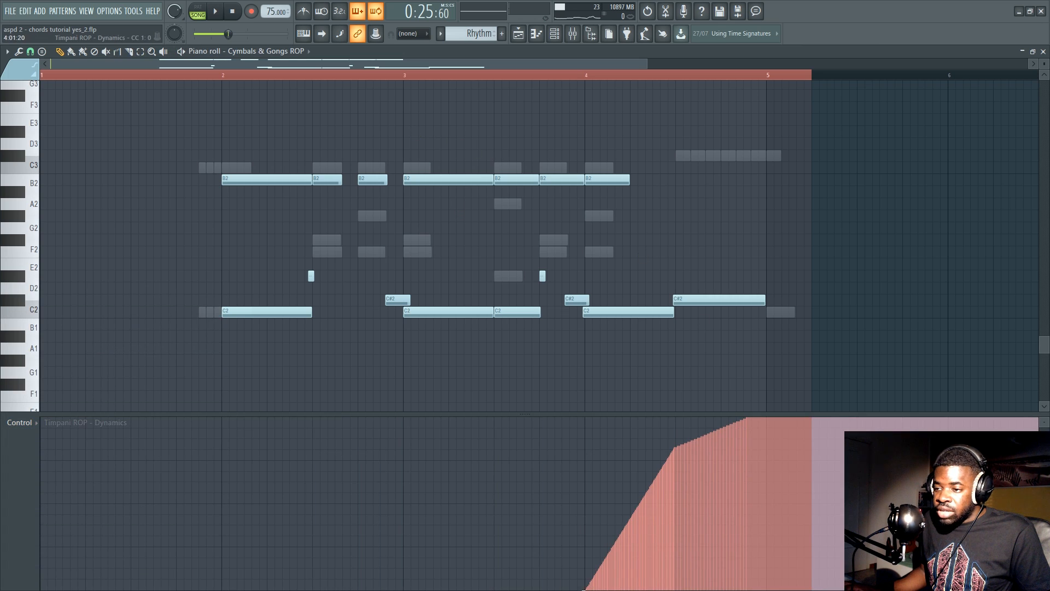
{"action": "key", "text": "F6"}
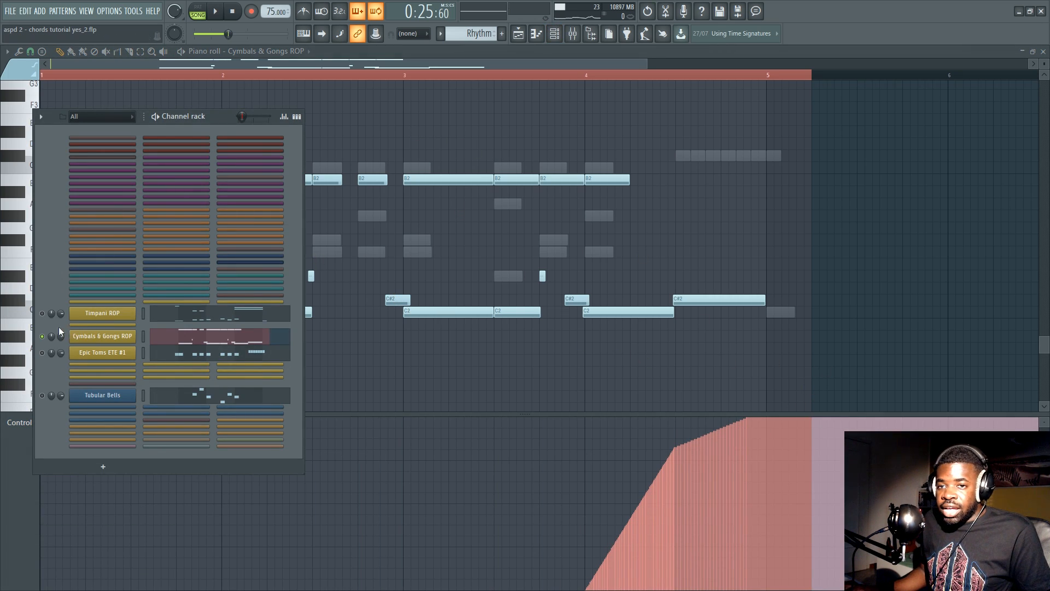
{"action": "left_click", "coordinate": [176, 320]}
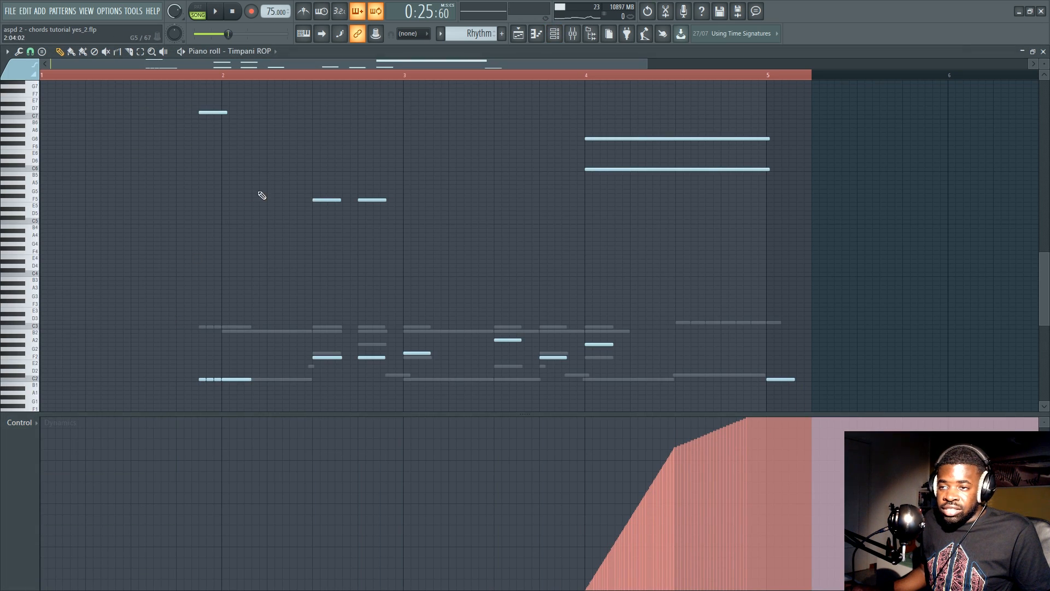
Enable the Timpani ROP channel, switch playback to pattern mode and play the Rhythm pattern into bar 3
{"action": "key", "text": "F6"}
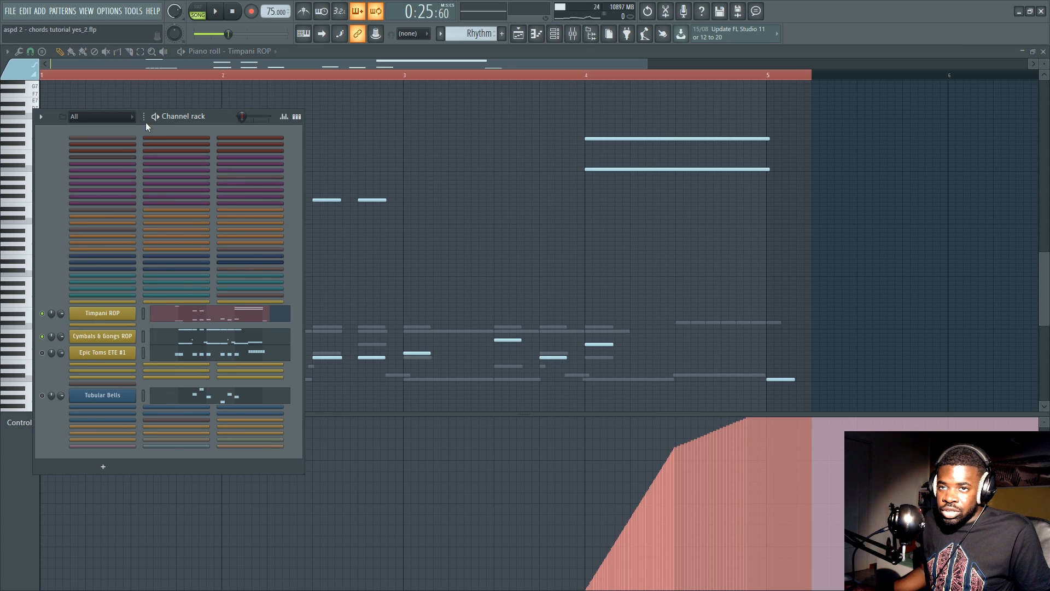
{"action": "key", "text": "space"}
{"action": "key", "text": "F6"}
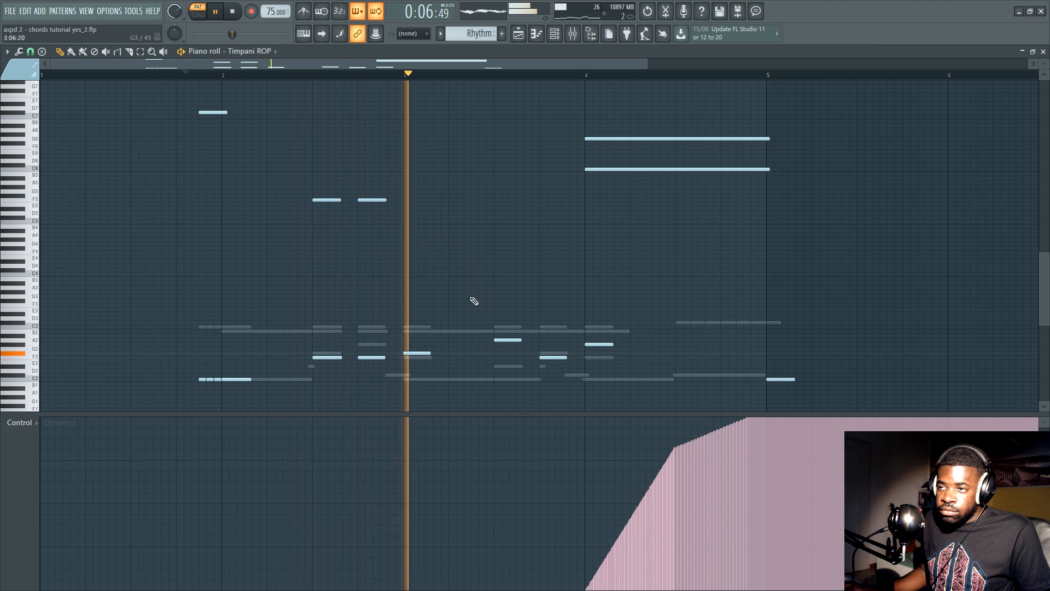
{"action": "key", "text": "space"}
Place the playhead on the first timpani note late in bar 1 and play the opening hits
{"action": "scroll", "coordinate": [194, 77], "scroll_direction": "up", "scroll_amount": 4}
{"action": "scroll", "coordinate": [193, 77], "scroll_direction": "down", "scroll_amount": 3}
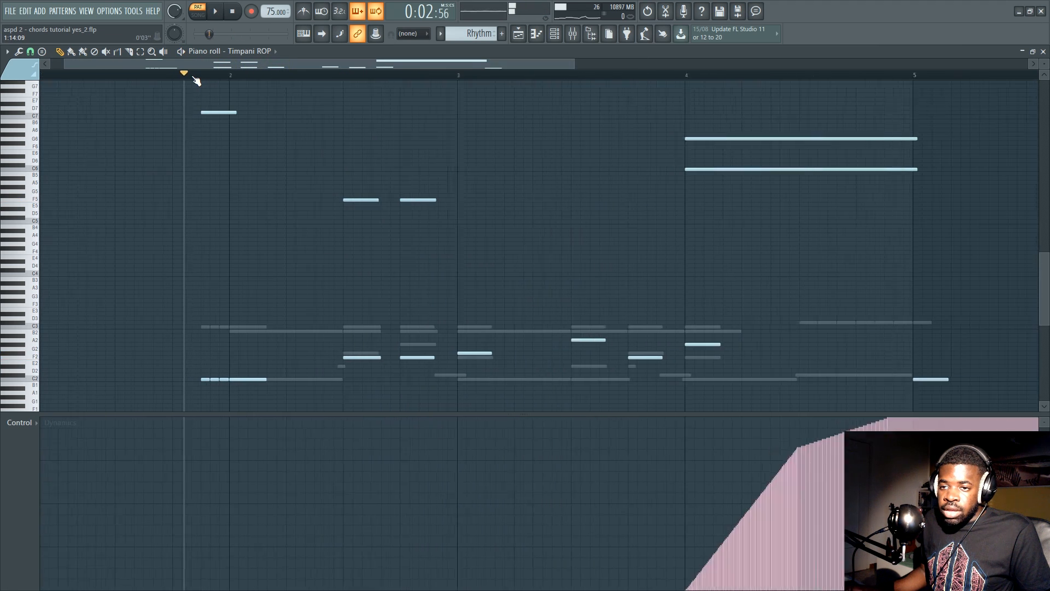
{"action": "scroll", "coordinate": [195, 81], "scroll_direction": "up", "scroll_amount": 4}
{"action": "left_click", "coordinate": [222, 77]}
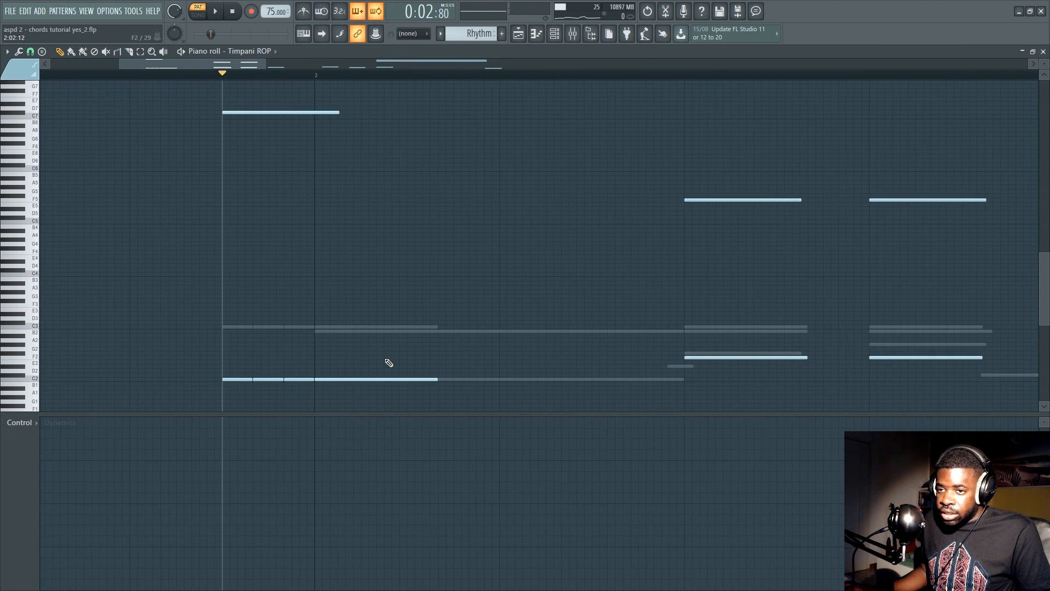
{"action": "key", "text": "space"}
{"action": "key", "text": "space"}
{"action": "scroll", "coordinate": [299, 75], "scroll_direction": "down", "scroll_amount": 3}
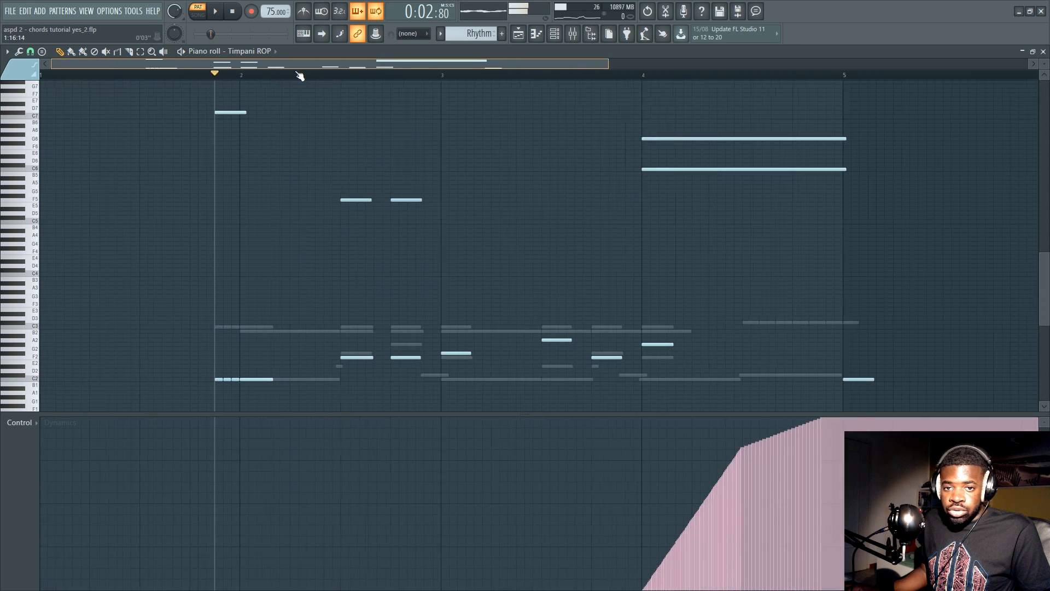
Move the playhead to bar 4 and play the rising timpani roll through to the hit at bar 5
{"action": "left_click", "coordinate": [628, 75]}
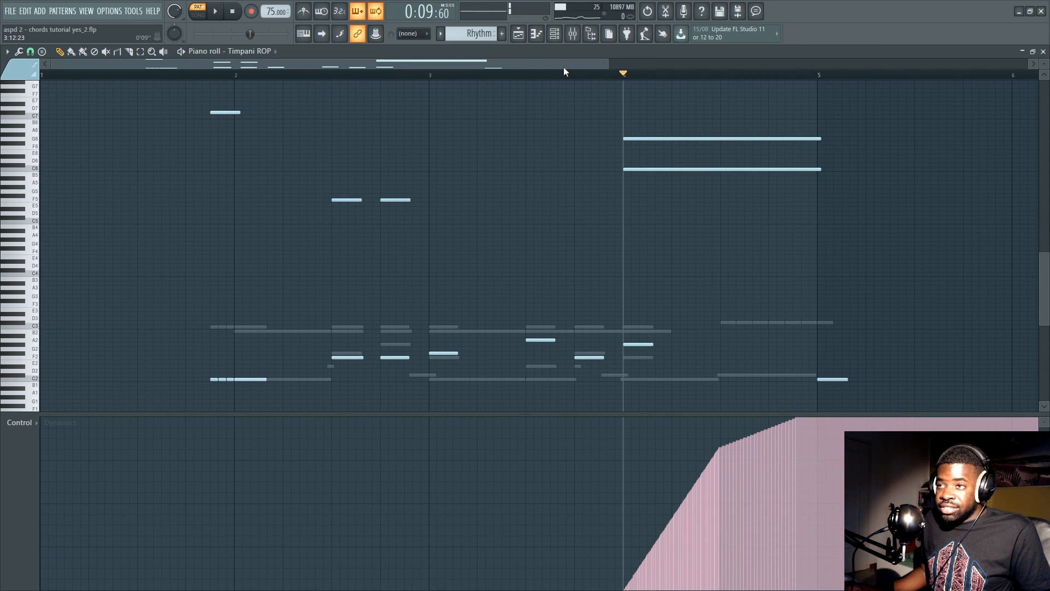
{"action": "scroll", "coordinate": [605, 74], "scroll_direction": "up", "scroll_amount": 4}
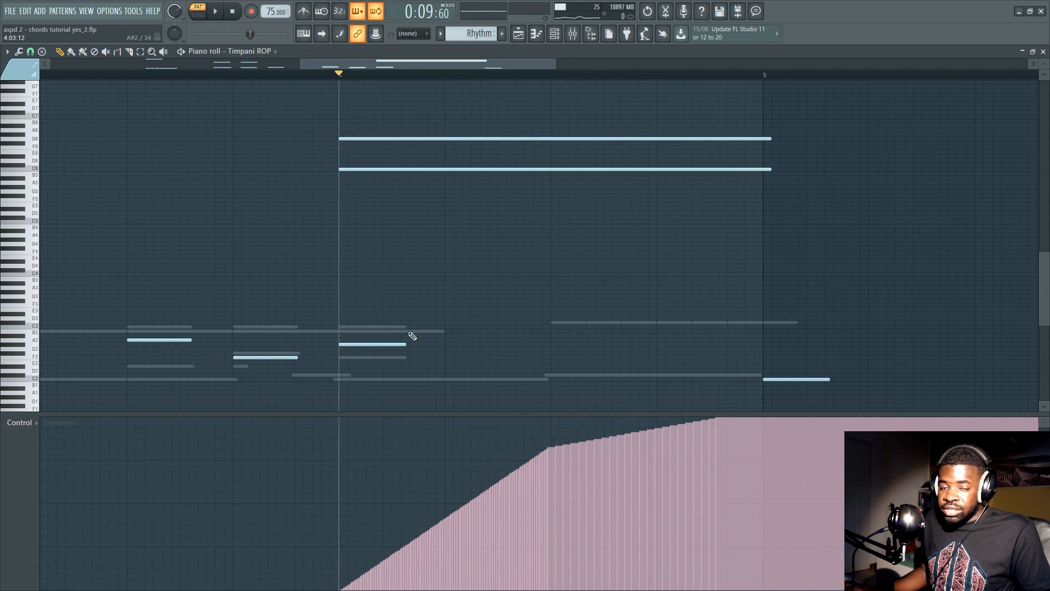
{"action": "key", "text": "space"}
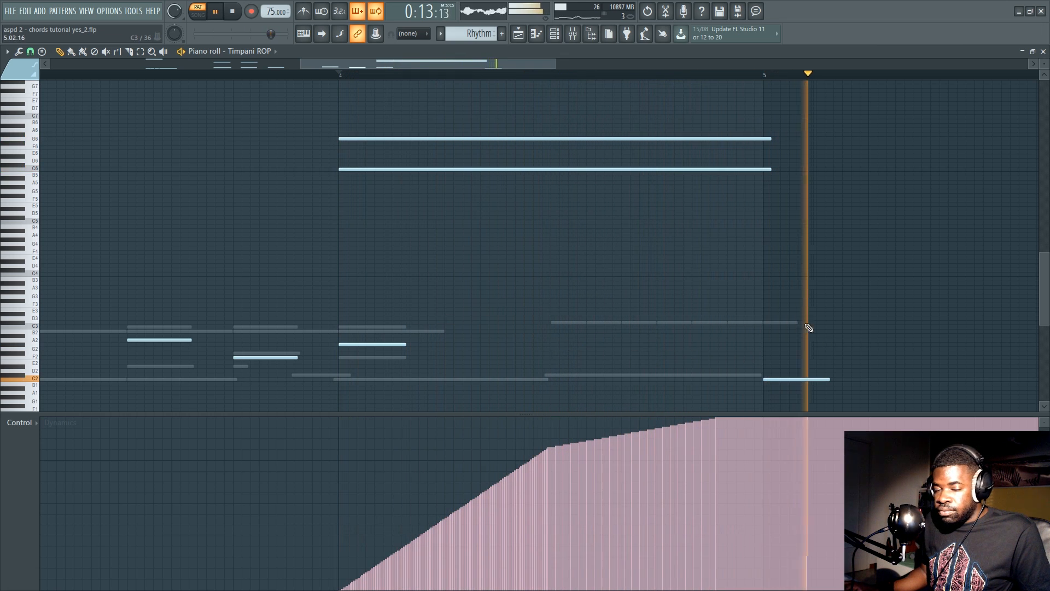
{"action": "key", "text": "space"}
{"action": "scroll", "coordinate": [506, 76], "scroll_direction": "down", "scroll_amount": 4}
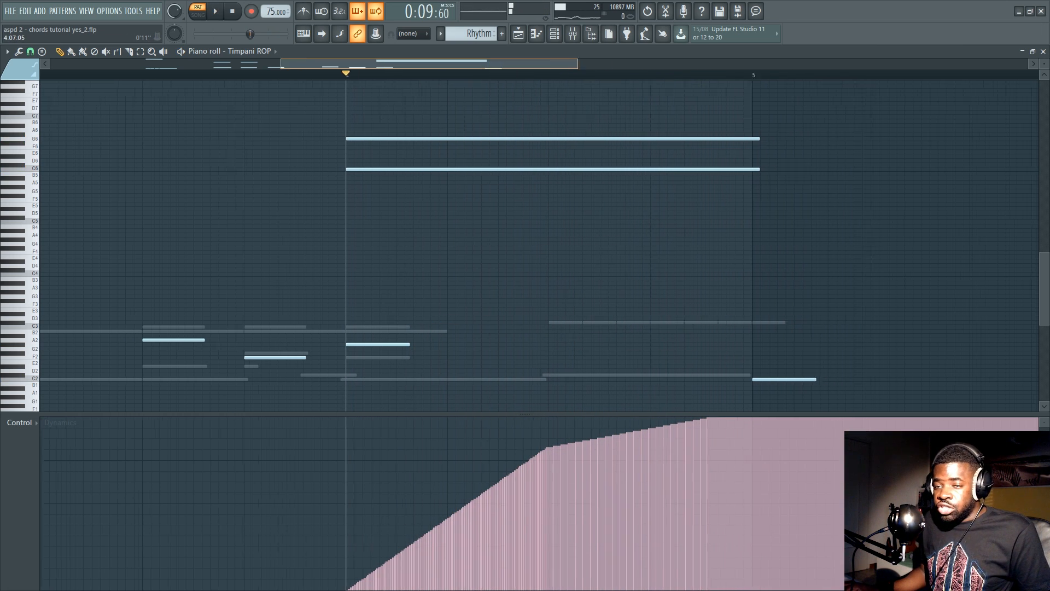
Open the Epic Toms ETE #1 notes and play them from late in bar 1 through bar 2
{"action": "key", "text": "F6"}
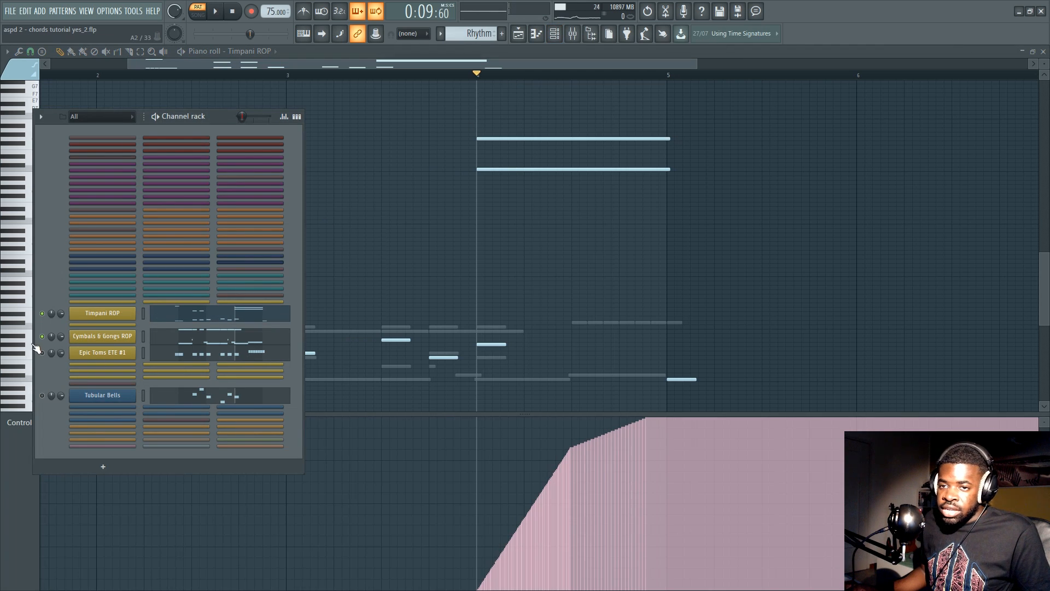
{"action": "left_click", "coordinate": [186, 351]}
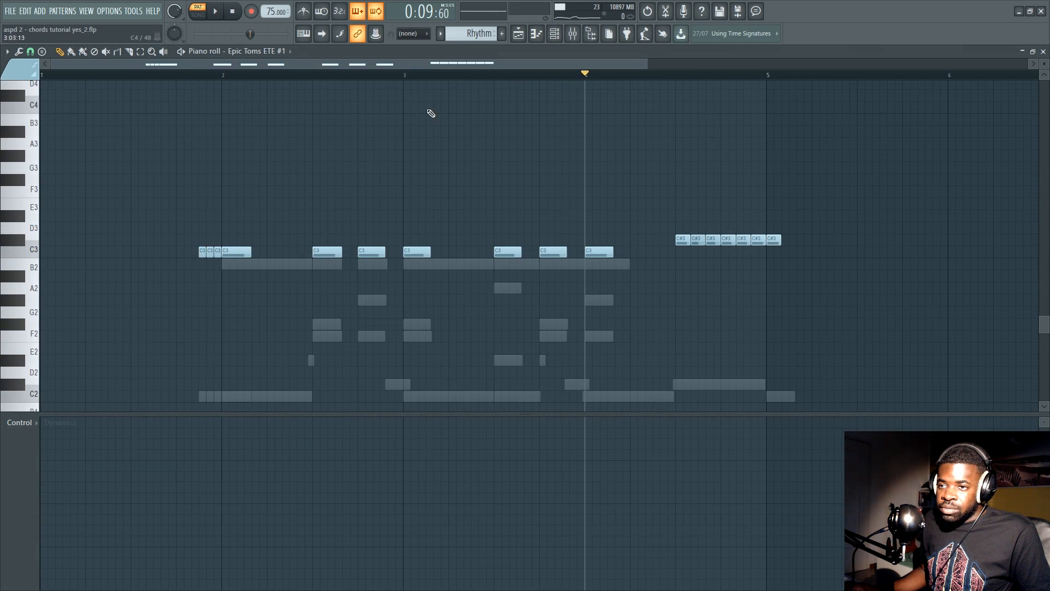
{"action": "left_click", "coordinate": [194, 74]}
{"action": "key", "text": "space"}
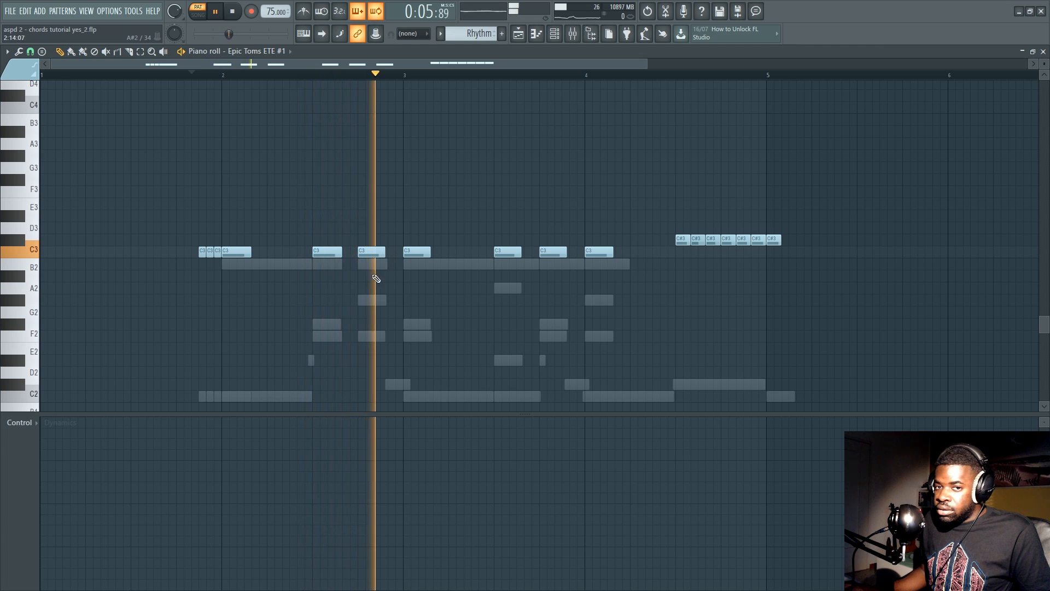
{"action": "key", "text": "space"}
Return to the arrangement, place the playhead at the start of My Orchestration in bar 9 and examine that section's clips
{"action": "key", "text": "Escape"}
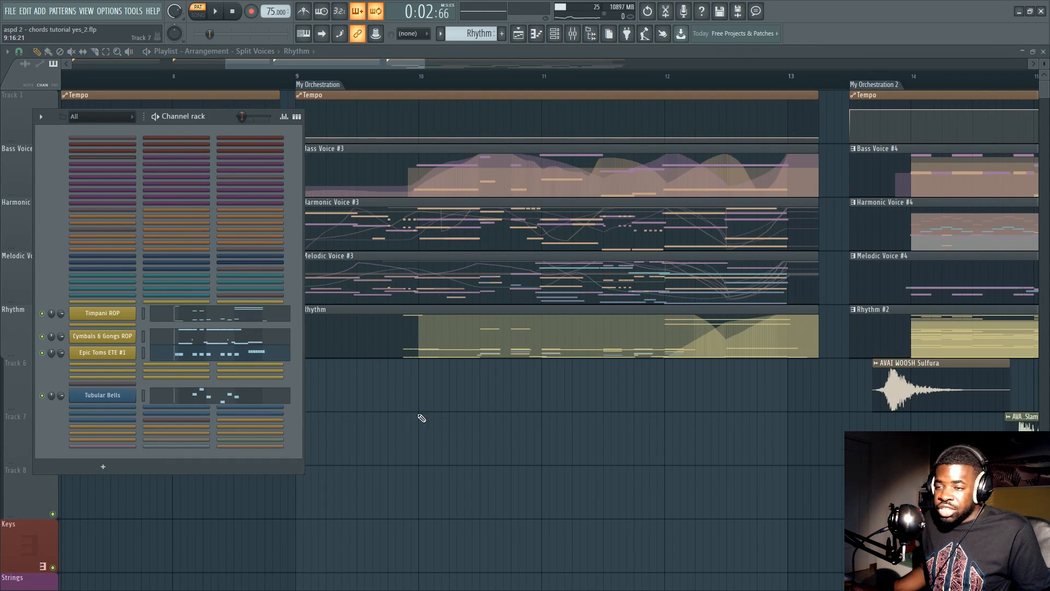
{"action": "key", "text": "Escape"}
{"action": "scroll", "coordinate": [426, 62], "scroll_direction": "down", "scroll_amount": 3}
{"action": "left_click", "coordinate": [499, 76]}
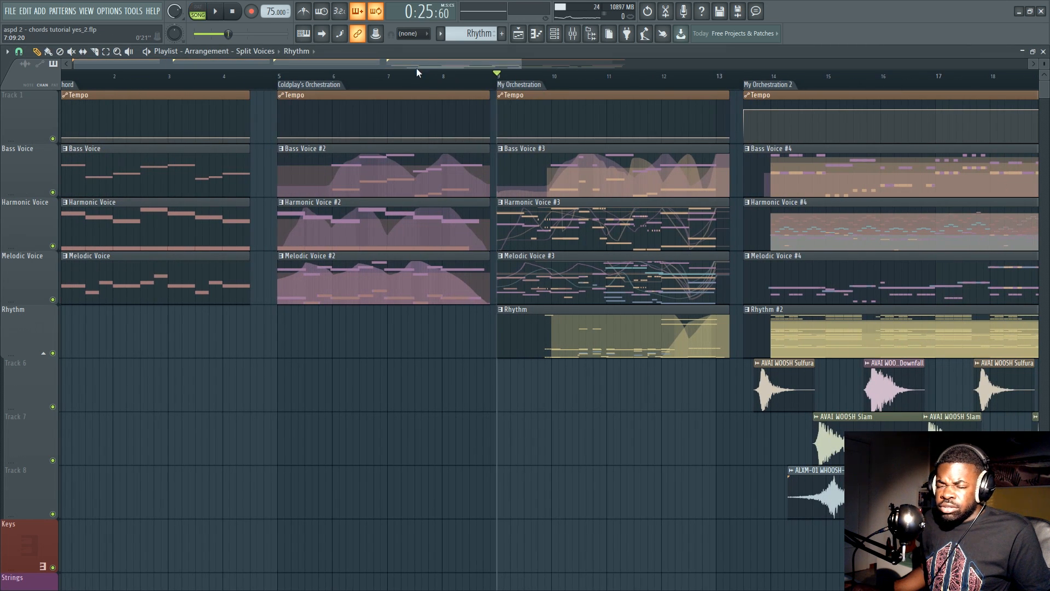
{"action": "left_click_drag", "start_coordinate": [427, 62], "coordinate": [508, 67]}
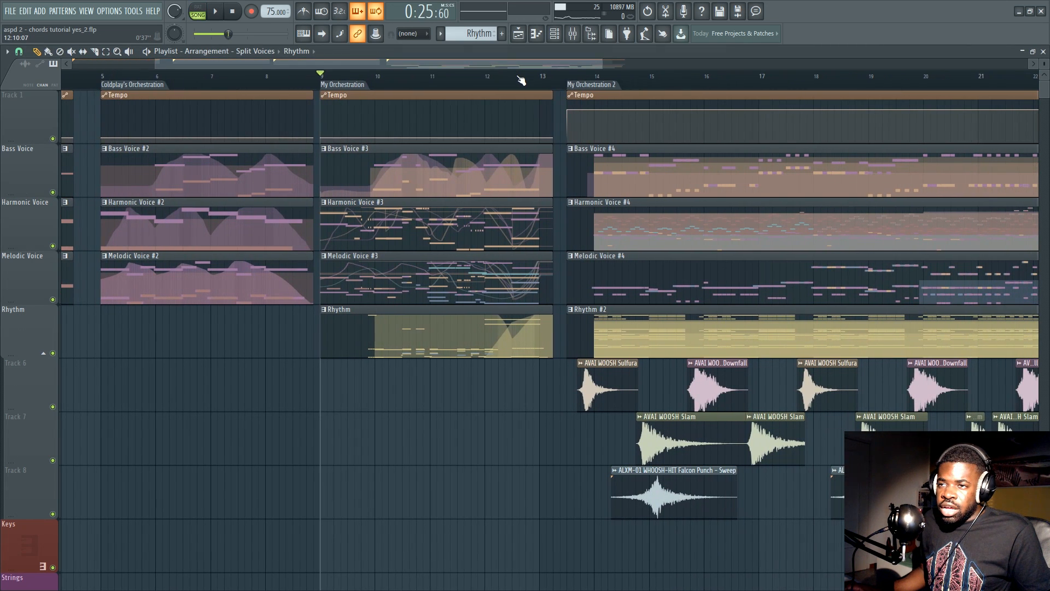
{"action": "scroll", "coordinate": [520, 80], "scroll_direction": "up", "scroll_amount": 4}
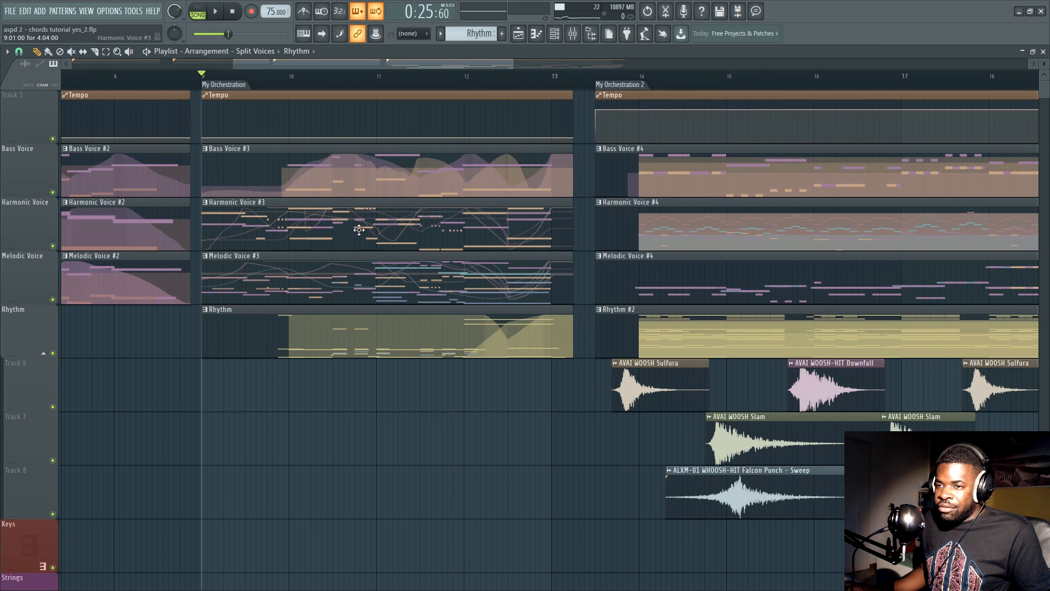
{"action": "scroll", "coordinate": [352, 82], "scroll_direction": "up", "scroll_amount": 6}
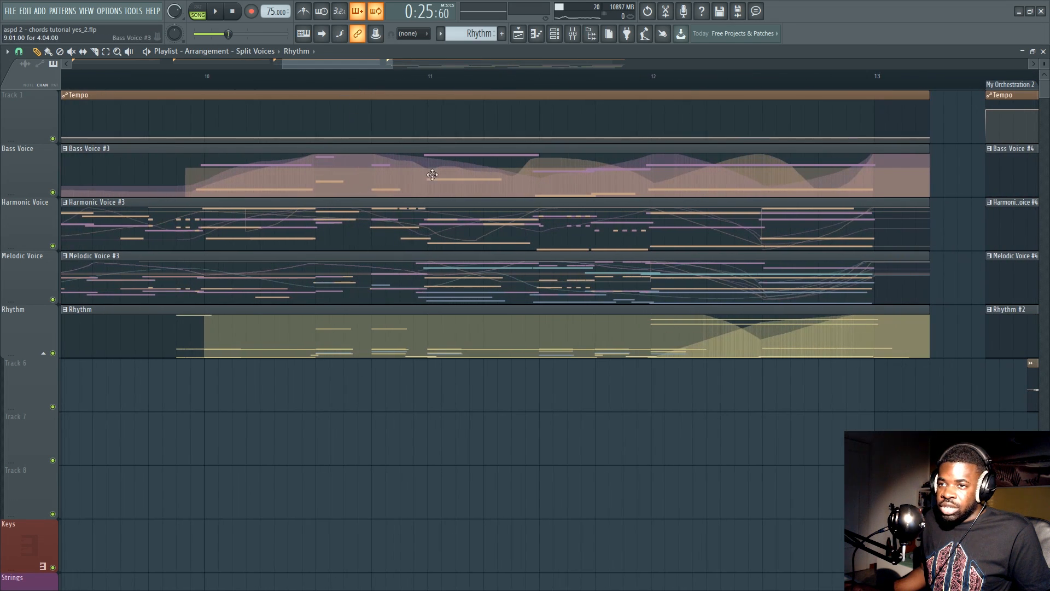
Solo the Harmonic Voice track, examine its clip in My Orchestration, and reactivate all the tracks
{"action": "scroll", "coordinate": [382, 73], "scroll_direction": "down", "scroll_amount": 7}
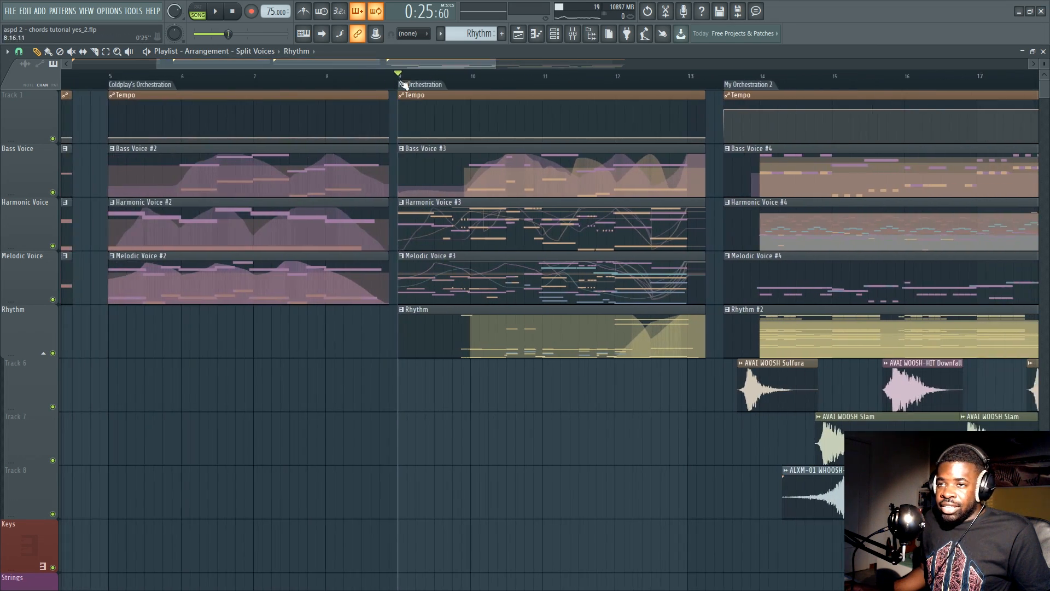
{"action": "scroll", "coordinate": [474, 92], "scroll_direction": "up", "scroll_amount": 2}
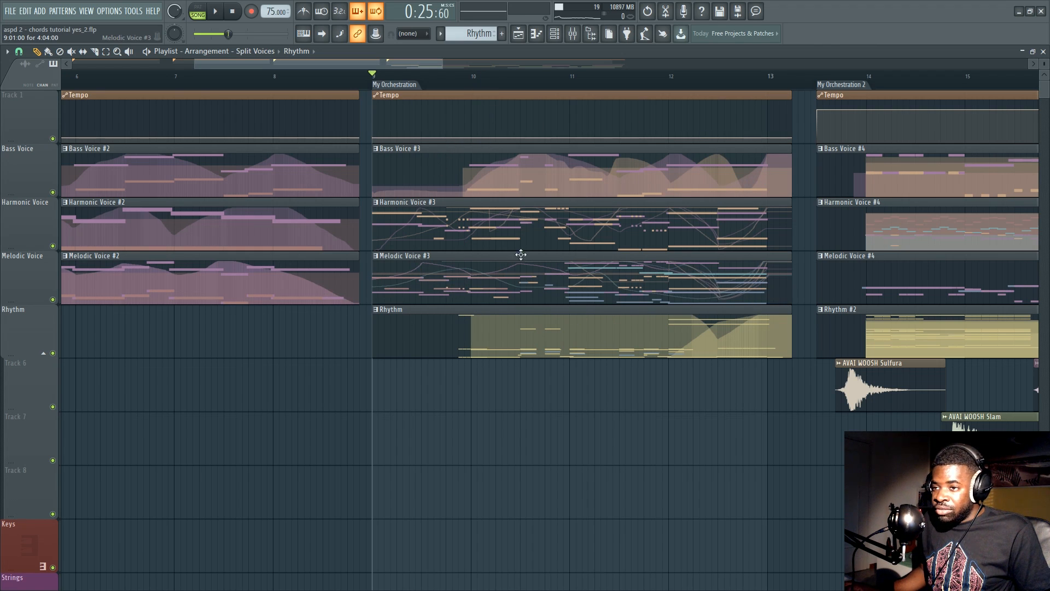
{"action": "right_click", "coordinate": [53, 246]}
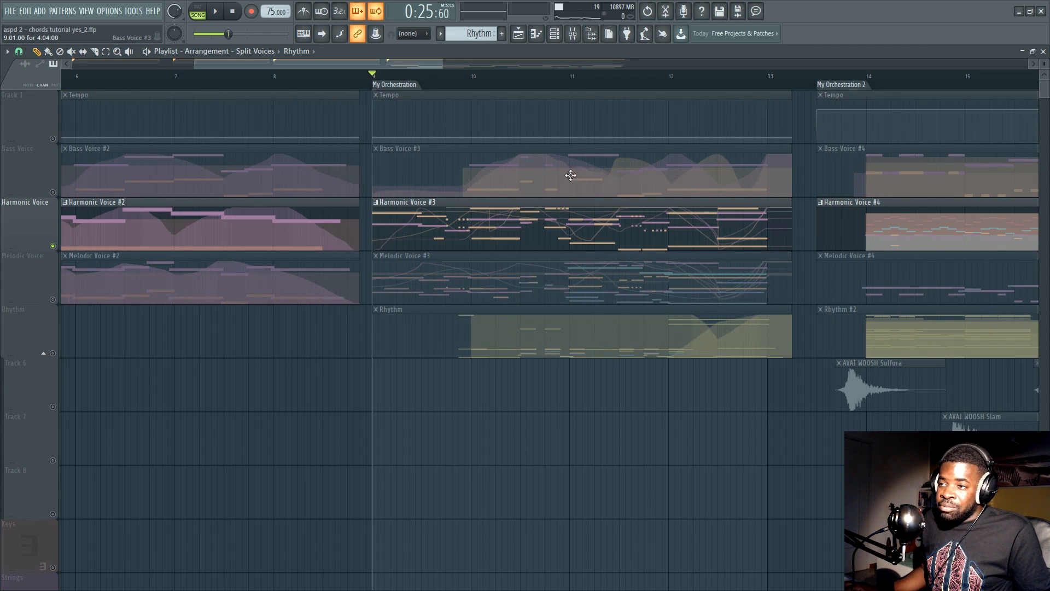
{"action": "scroll", "coordinate": [461, 76], "scroll_direction": "down", "scroll_amount": 3}
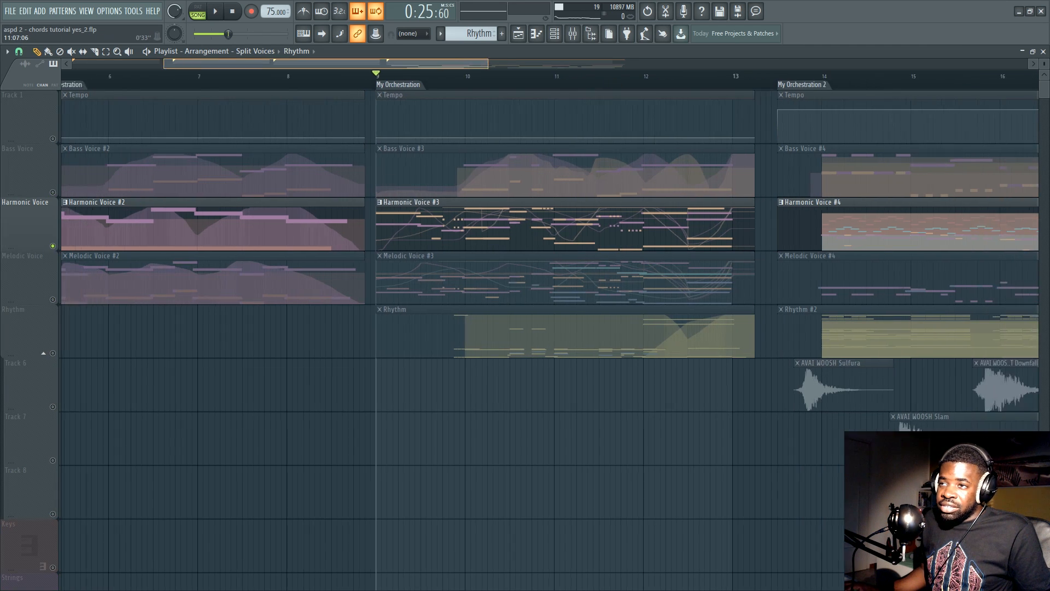
{"action": "scroll", "coordinate": [438, 66], "scroll_direction": "down", "scroll_amount": 3}
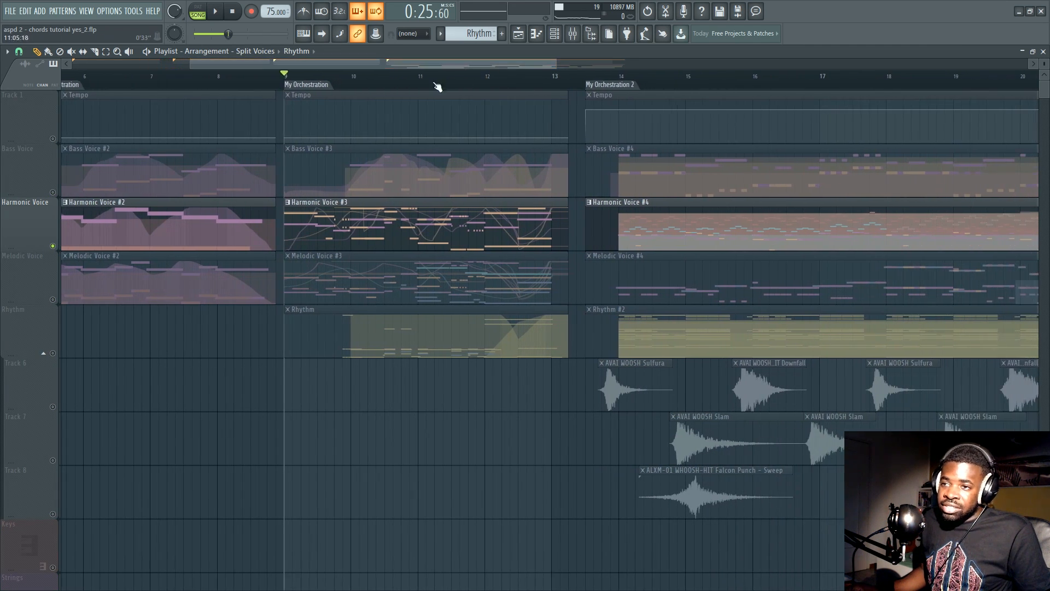
{"action": "scroll", "coordinate": [337, 86], "scroll_direction": "up", "scroll_amount": 3}
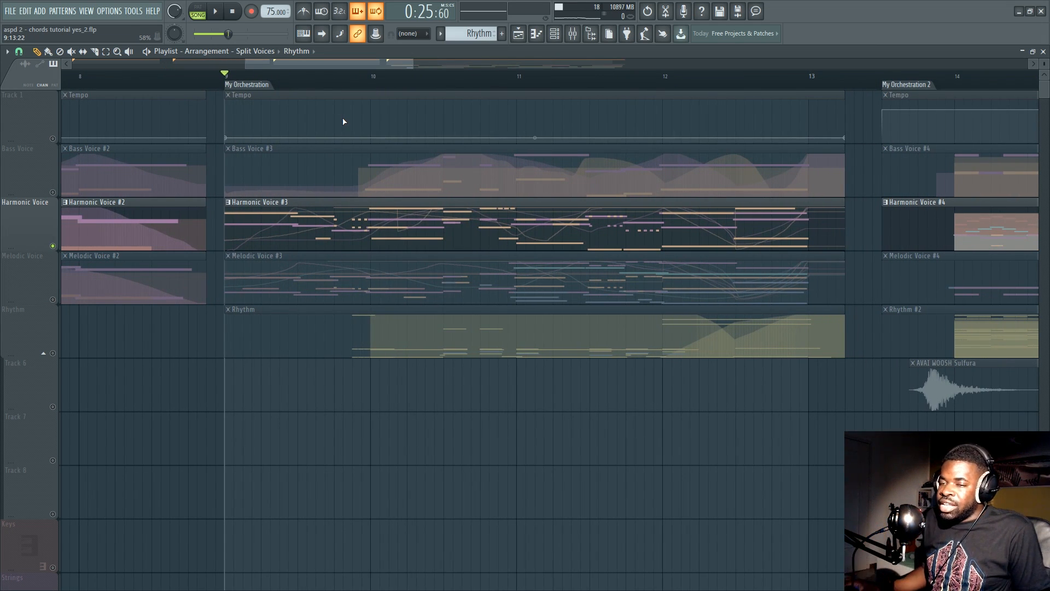
{"action": "right_click", "coordinate": [52, 246]}
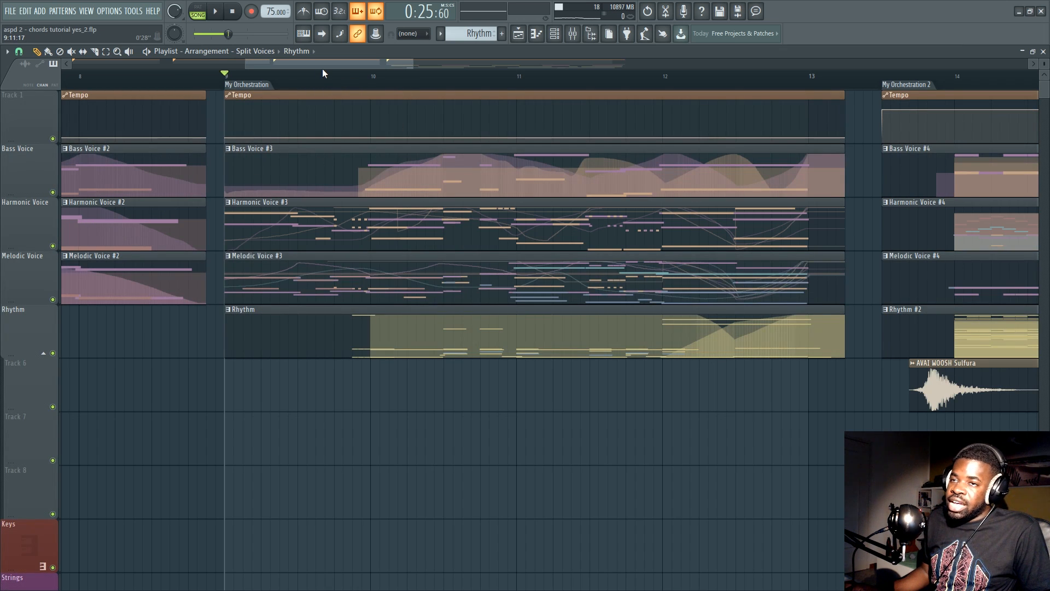
{"action": "mouse_move", "coordinate": [323, 68]}
{"action": "left_mouse_down"}
{"action": "mouse_move", "coordinate": [375, 74]}
{"action": "mouse_move", "coordinate": [340, 78]}
{"action": "left_mouse_up"}
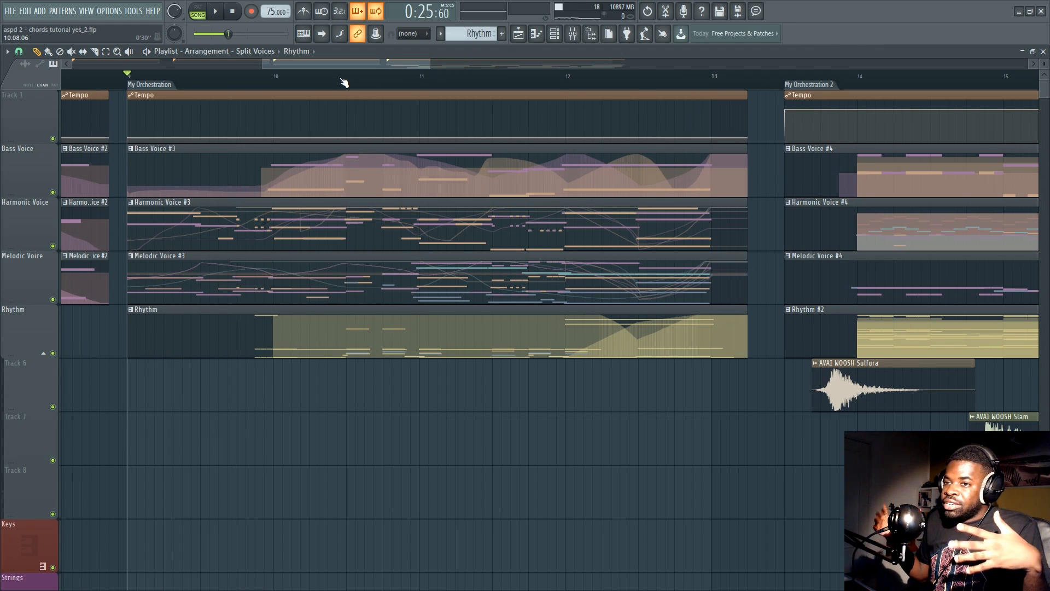
Open the Harmonic Voice #3 notes and examine the Violas CS2 #2 and Bass Trombones a3 ARK #1 parts
{"action": "double_click", "coordinate": [202, 218]}
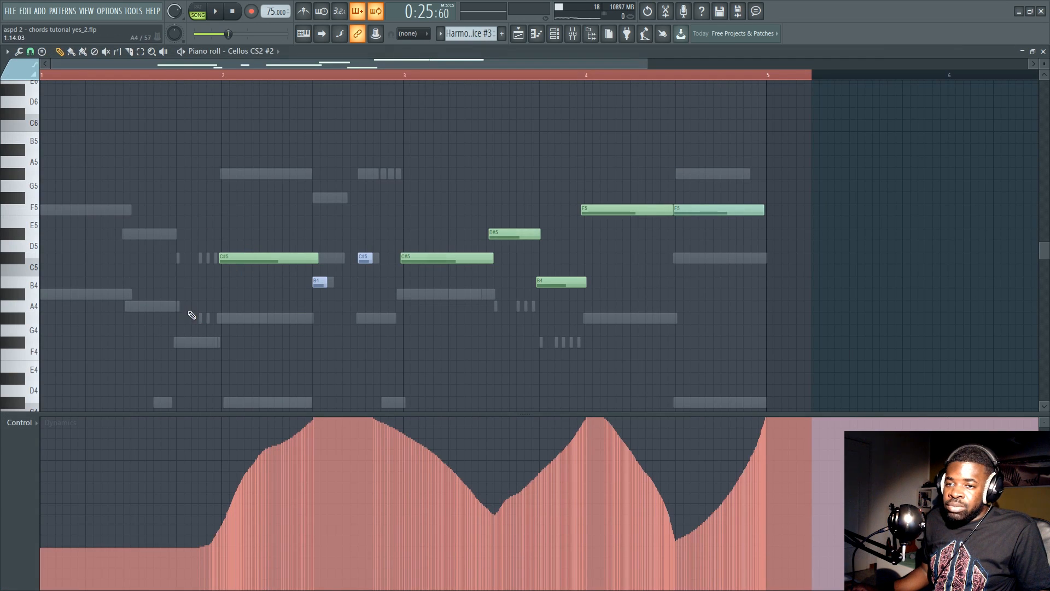
{"action": "right_click", "coordinate": [161, 306]}
{"action": "scroll", "coordinate": [191, 277], "scroll_direction": "down", "scroll_amount": 4}
{"action": "scroll", "coordinate": [198, 269], "scroll_direction": "up", "scroll_amount": 1}
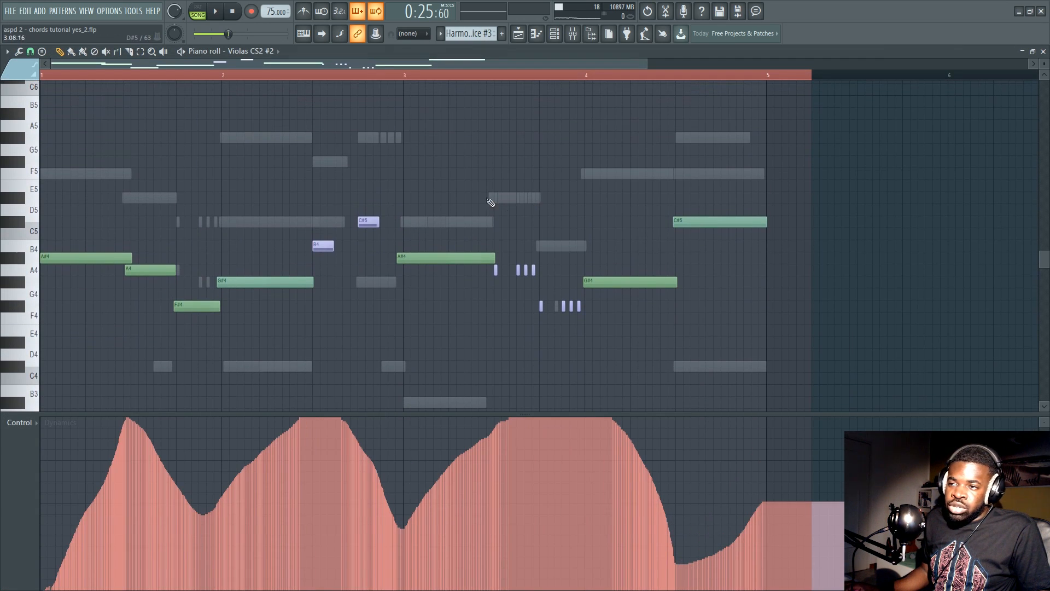
{"action": "double_click", "coordinate": [315, 220]}
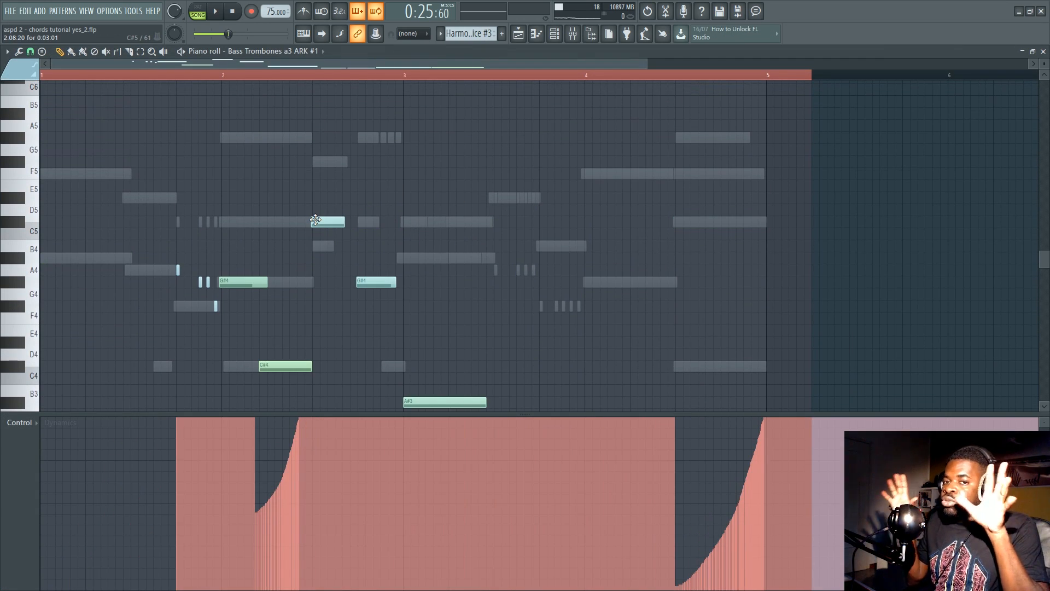
Clear the time selection and enlarge the note area over the control lane to view the lower bass trombone notes
{"action": "left_click", "coordinate": [353, 81]}
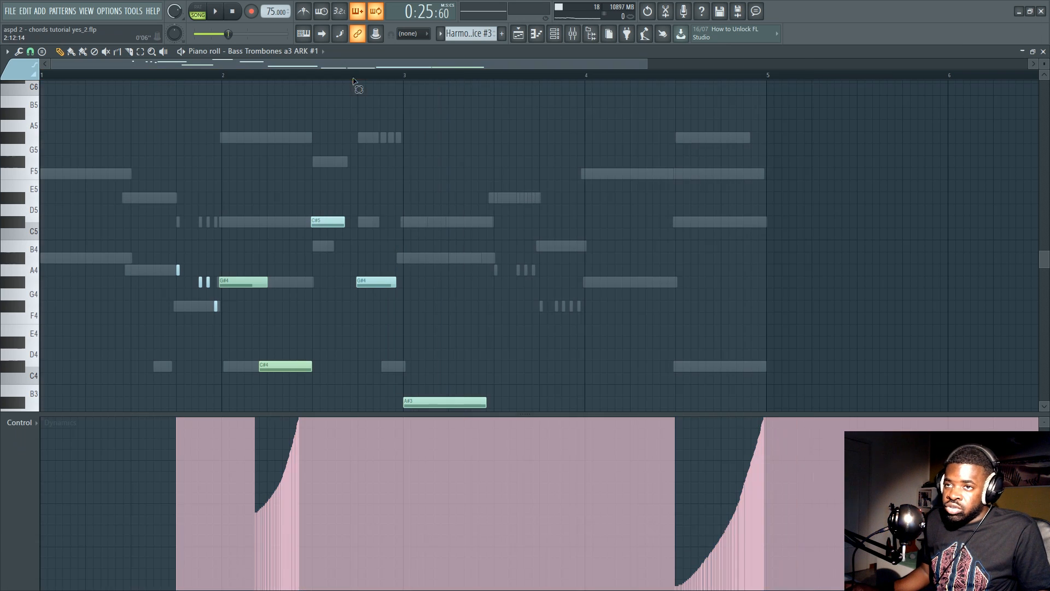
{"action": "scroll", "coordinate": [358, 158], "scroll_direction": "down", "scroll_amount": 4}
{"action": "scroll", "coordinate": [356, 167], "scroll_direction": "up", "scroll_amount": 5}
{"action": "scroll", "coordinate": [538, 229], "scroll_direction": "down", "scroll_amount": 2}
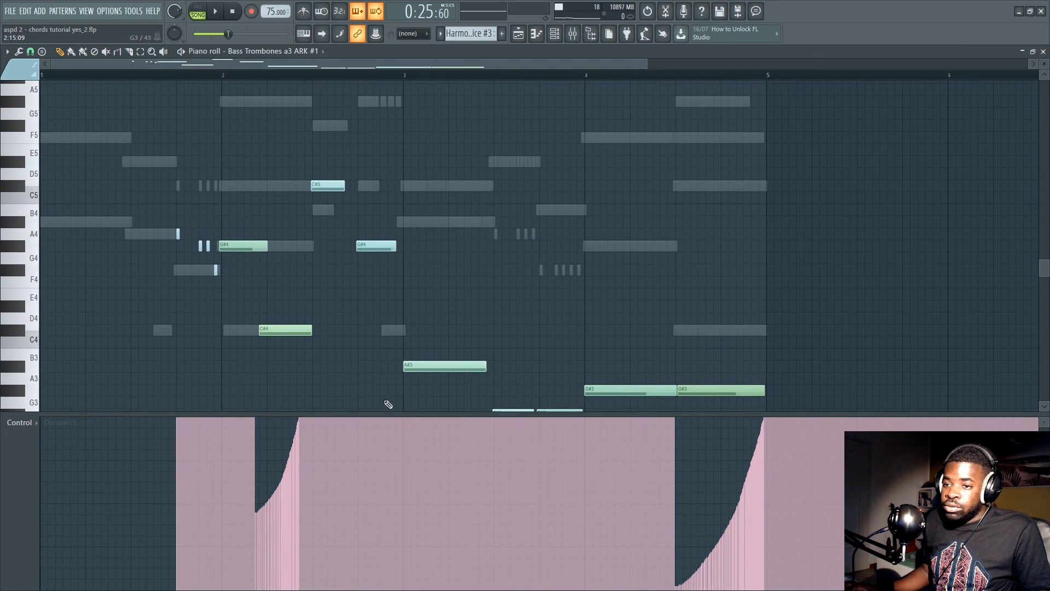
{"action": "left_click_drag", "start_coordinate": [371, 415], "coordinate": [375, 476]}
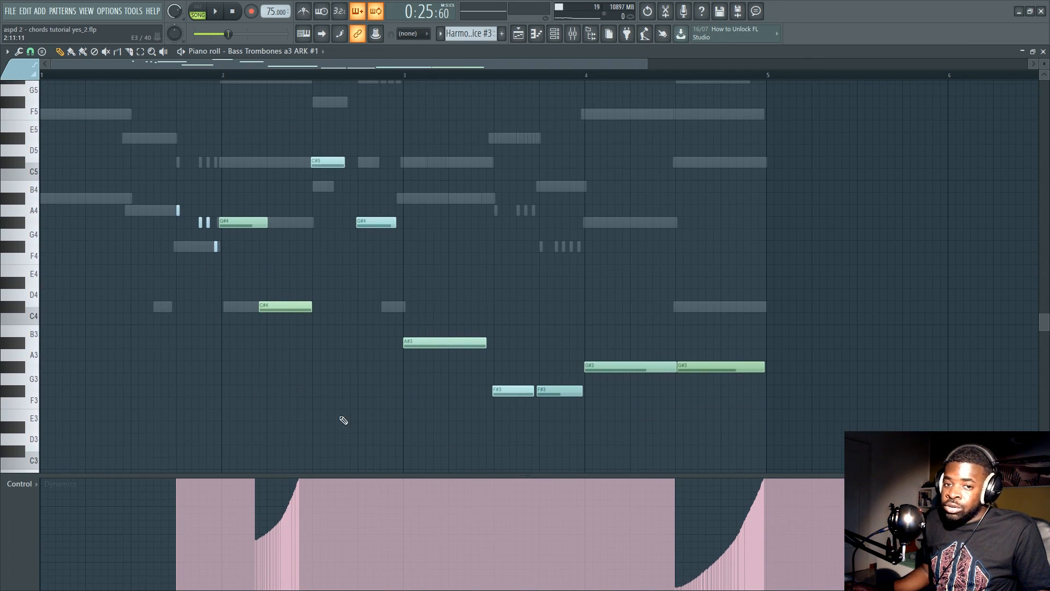
Show the French Horns a6 CBR #2 part of Harmonic Voice #3 and examine its notes across the pattern
{"action": "key", "text": "F6"}
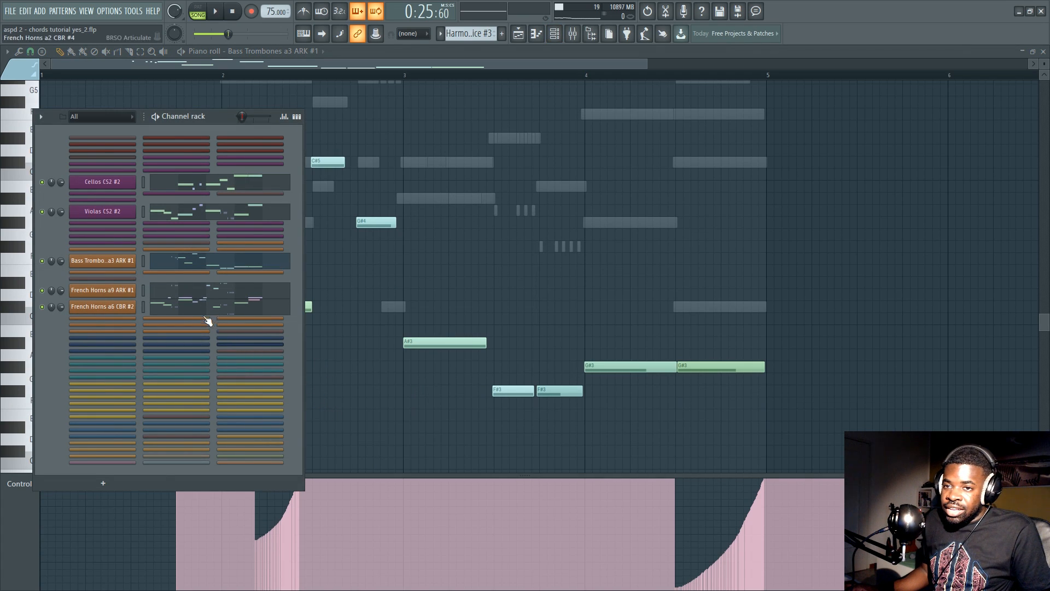
{"action": "left_click", "coordinate": [210, 321]}
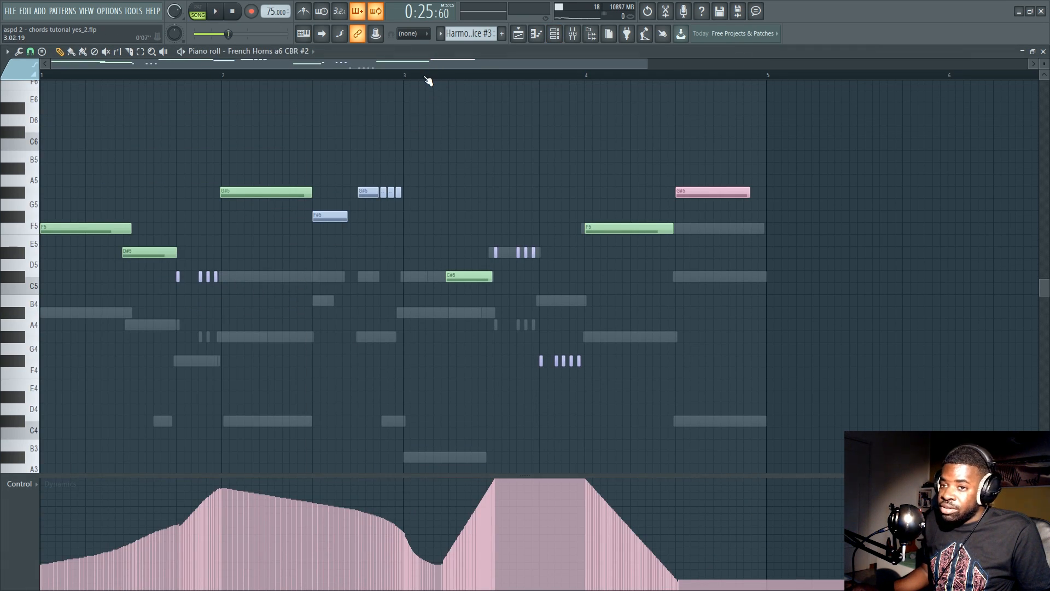
{"action": "scroll", "coordinate": [428, 81], "scroll_direction": "down", "scroll_amount": 2}
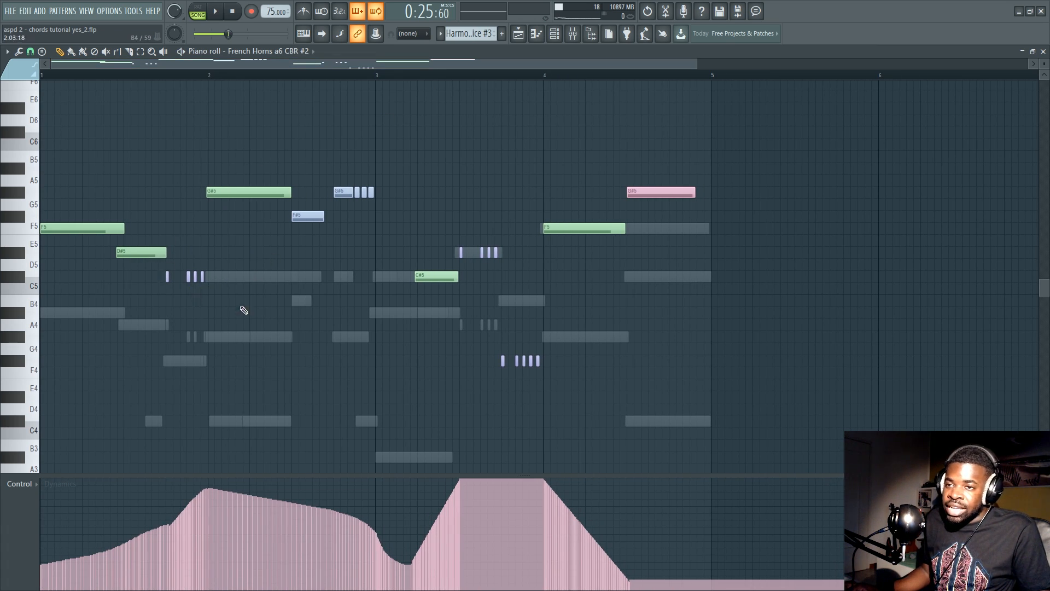
Return to the arrangement and place the playhead at the start of My Orchestration 2
{"action": "key", "text": "F5"}
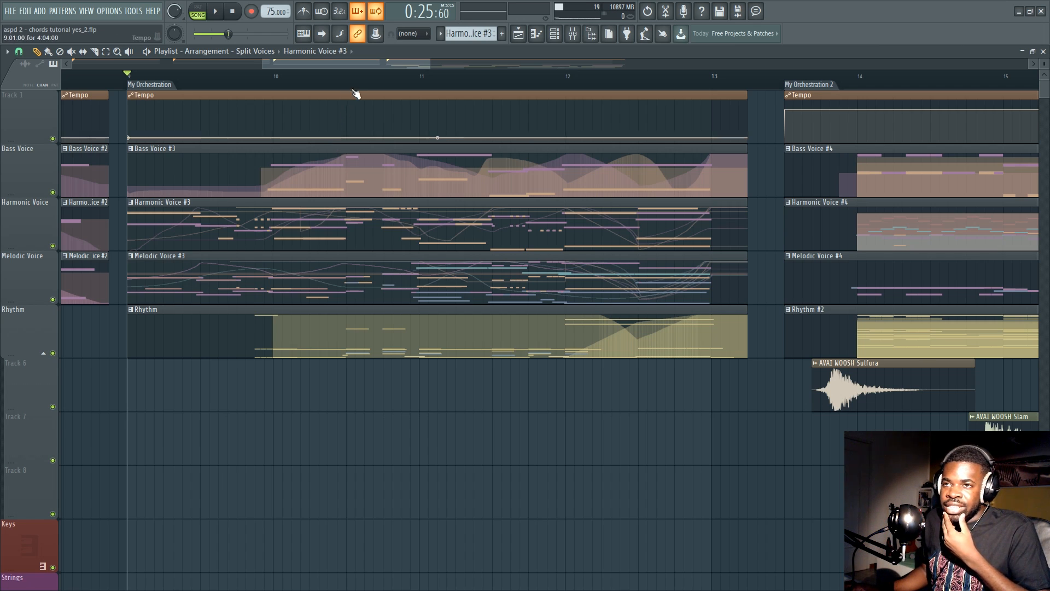
{"action": "scroll", "coordinate": [356, 79], "scroll_direction": "down", "scroll_amount": 3}
{"action": "scroll", "coordinate": [361, 79], "scroll_direction": "down", "scroll_amount": 2}
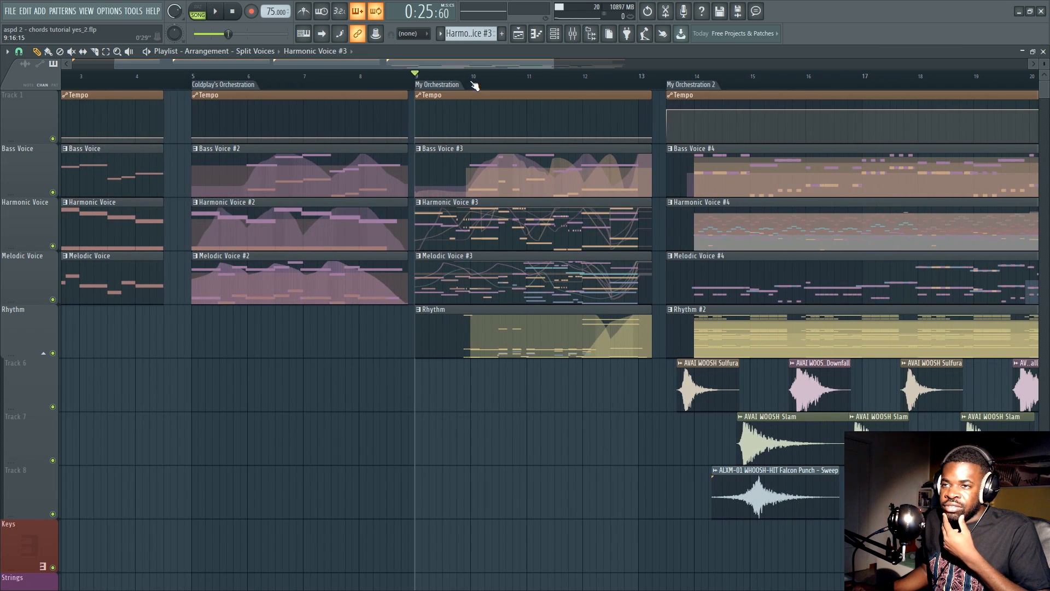
{"action": "scroll", "coordinate": [474, 86], "scroll_direction": "down", "scroll_amount": 3}
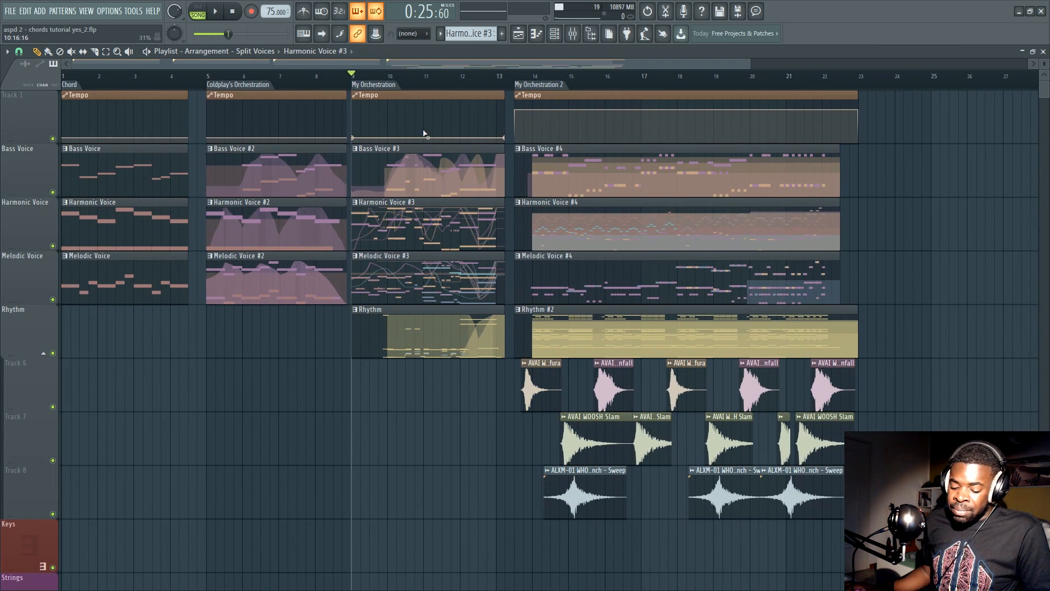
{"action": "scroll", "coordinate": [410, 94], "scroll_direction": "up", "scroll_amount": 3}
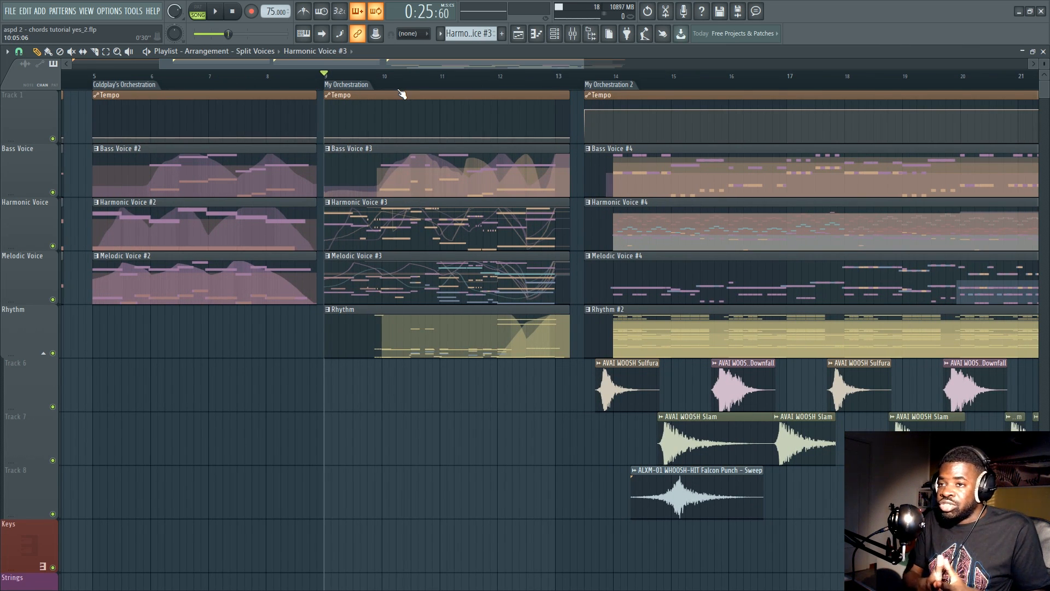
{"action": "left_click", "coordinate": [628, 86]}
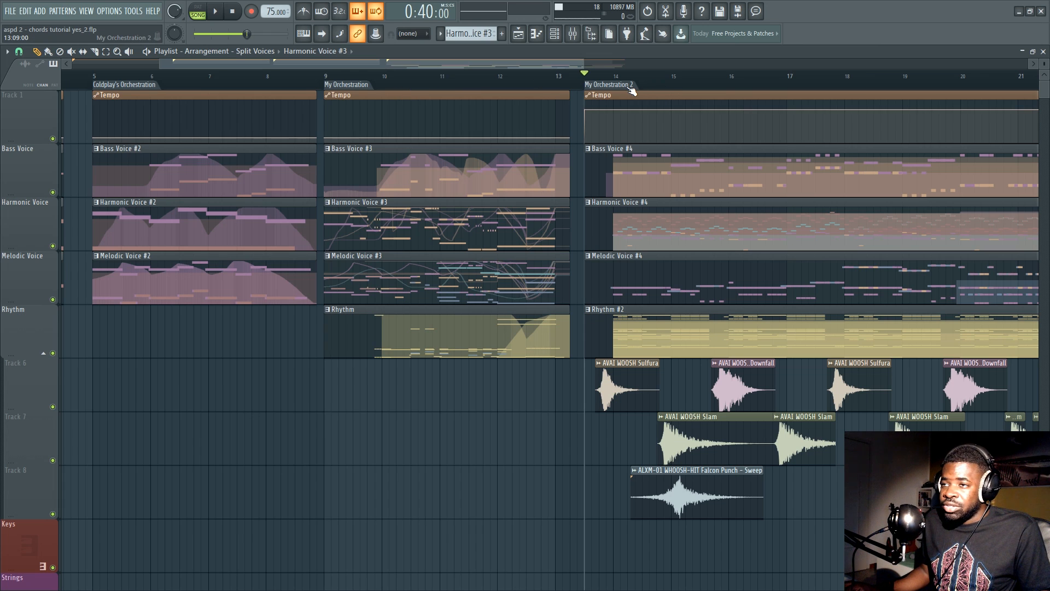
Examine the clips of My Orchestration 2 and play the section from its start to about bar 18
{"action": "scroll", "coordinate": [607, 80], "scroll_direction": "down", "scroll_amount": 3}
{"action": "scroll", "coordinate": [591, 61], "scroll_direction": "down", "scroll_amount": 3}
{"action": "scroll", "coordinate": [586, 70], "scroll_direction": "up", "scroll_amount": 3}
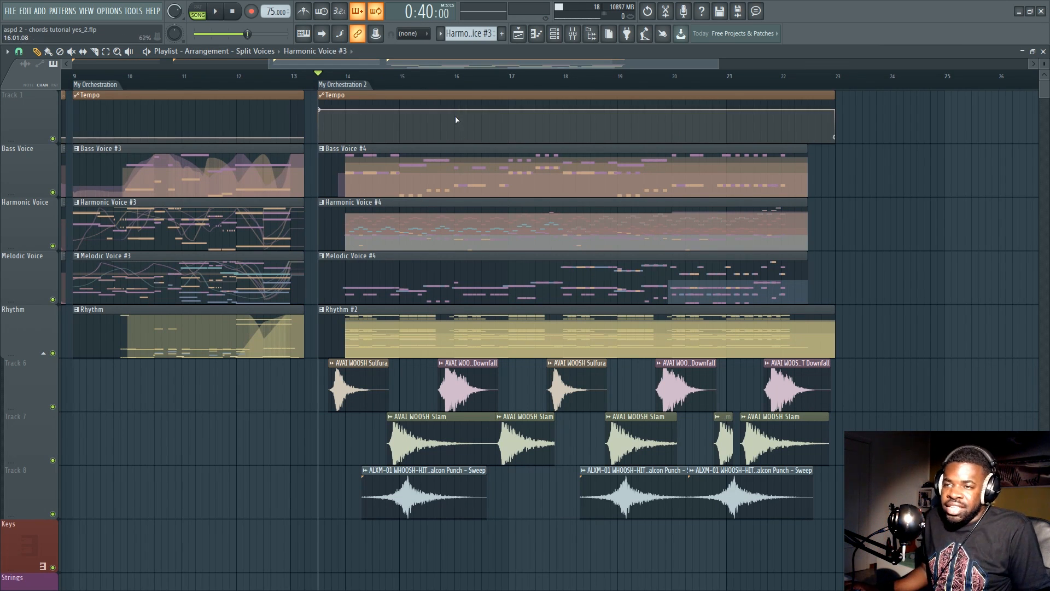
{"action": "scroll", "coordinate": [455, 121], "scroll_direction": "down", "scroll_amount": 3}
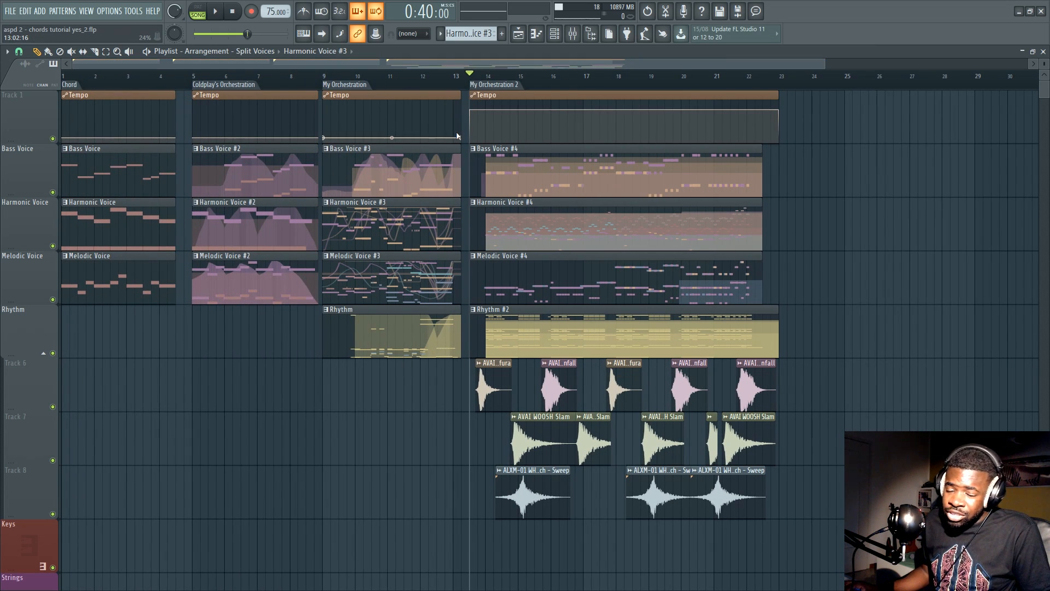
{"action": "scroll", "coordinate": [726, 82], "scroll_direction": "up", "scroll_amount": 3}
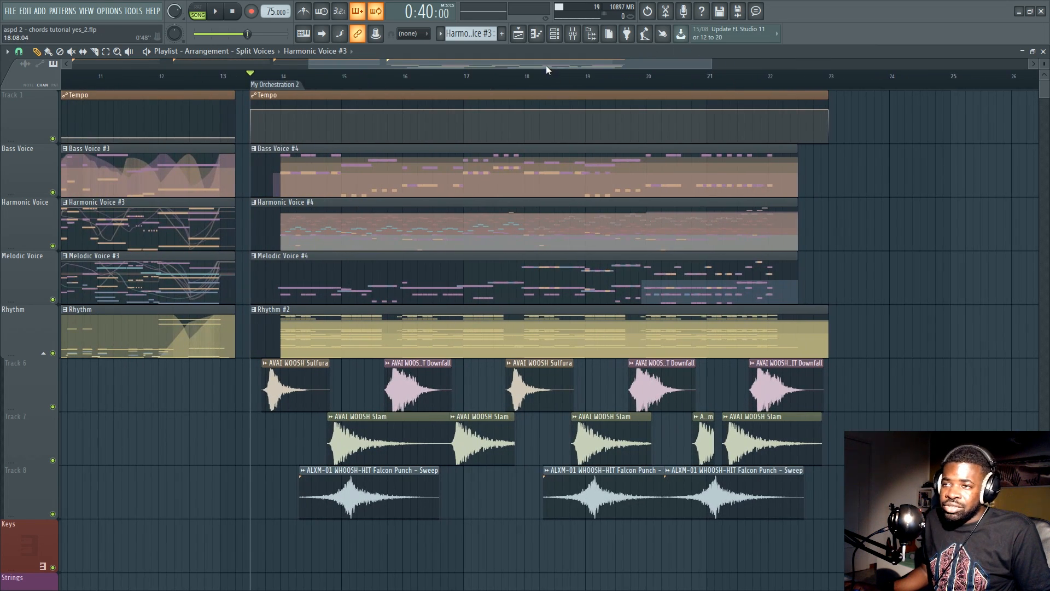
{"action": "key", "text": "space"}
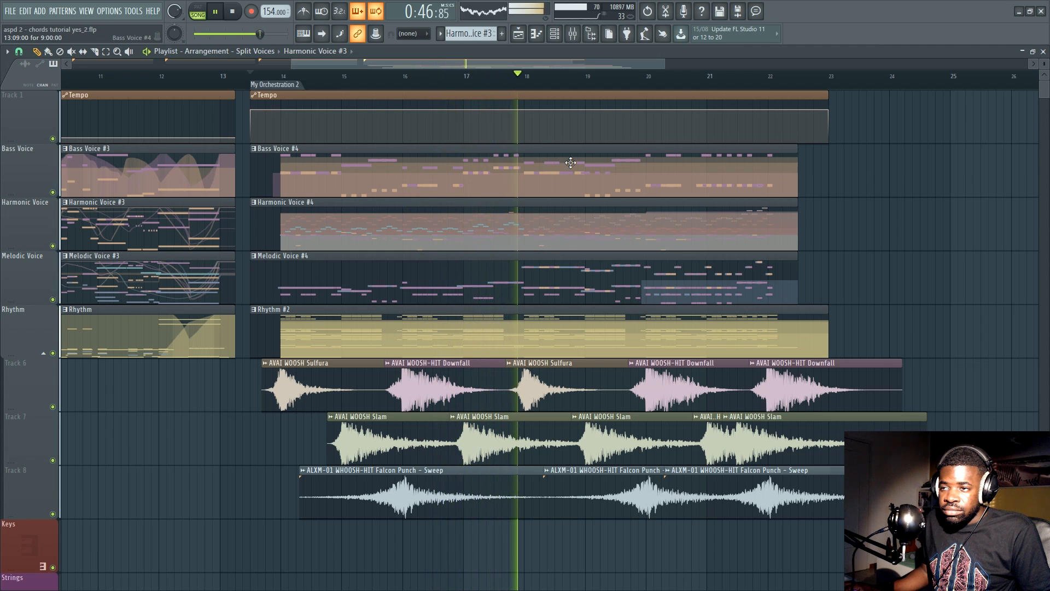
{"action": "key", "text": "space"}
Solo the Bass Voice track with the tempo track kept active, and place the playhead at bar 14
{"action": "scroll", "coordinate": [542, 73], "scroll_direction": "down", "scroll_amount": 2}
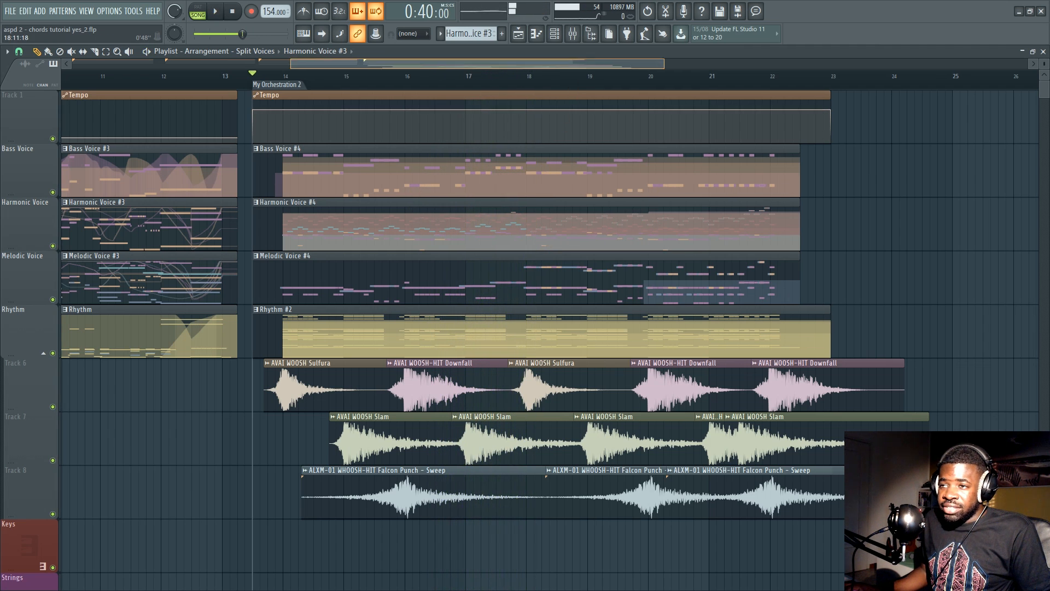
{"action": "left_click_drag", "start_coordinate": [545, 63], "coordinate": [582, 63]}
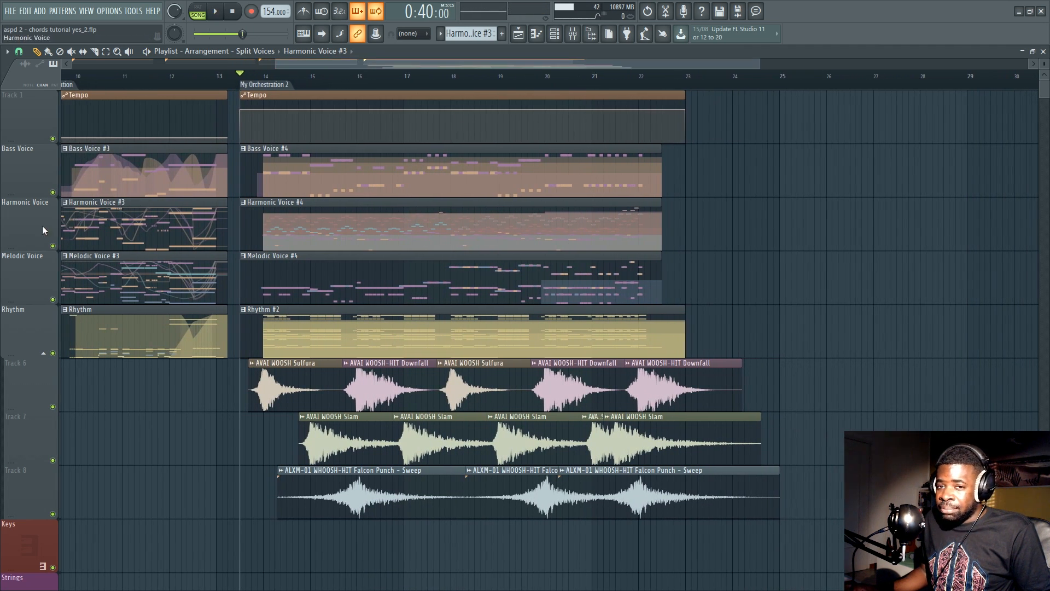
{"action": "right_click", "coordinate": [52, 192]}
{"action": "left_click", "coordinate": [53, 138]}
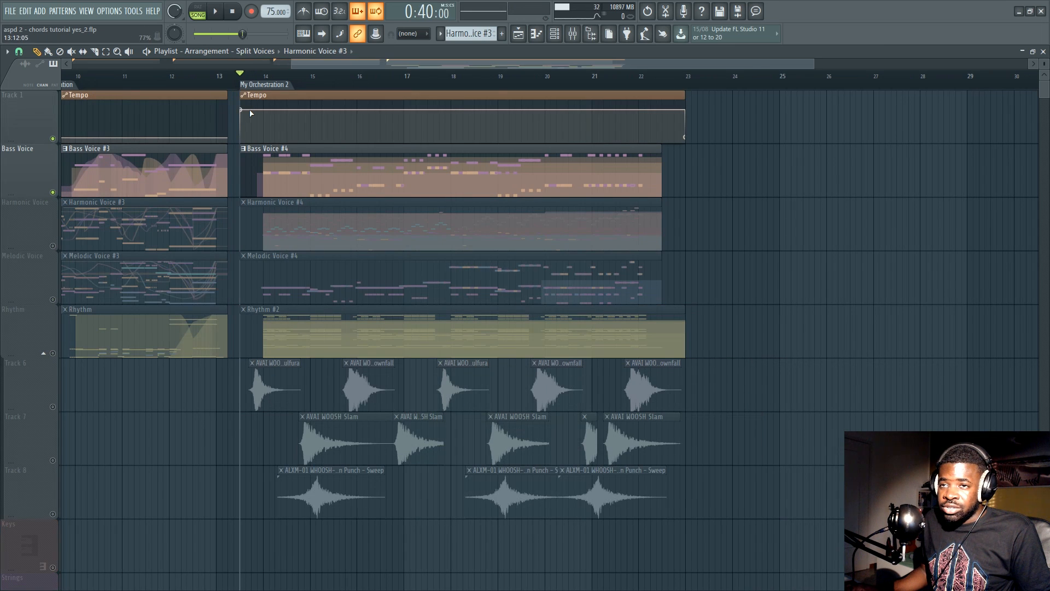
{"action": "scroll", "coordinate": [267, 83], "scroll_direction": "up", "scroll_amount": 3}
{"action": "left_click", "coordinate": [266, 83]}
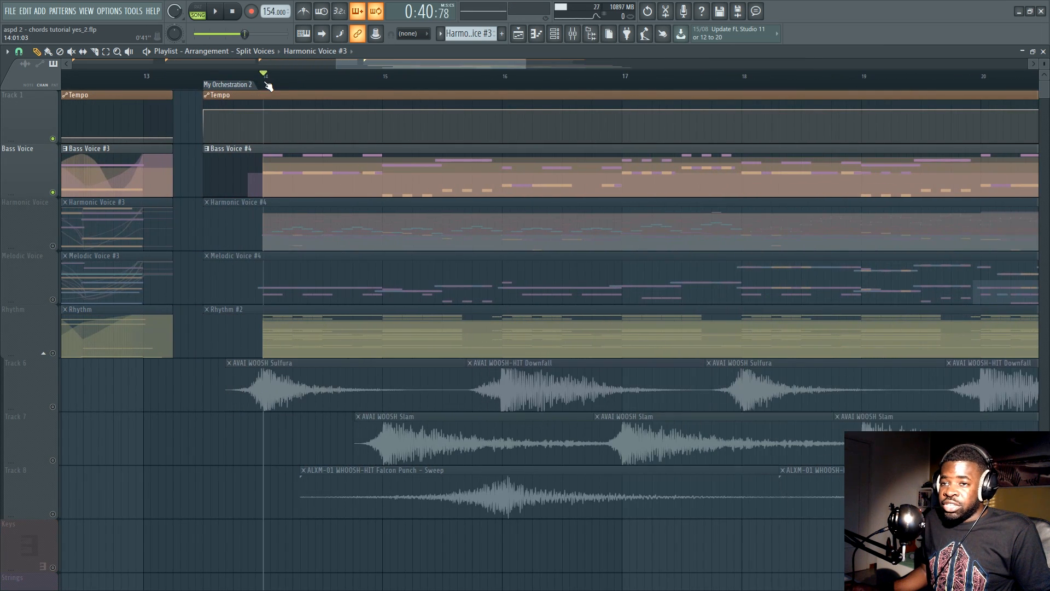
Open the Basses ARK #1 notes of Bass Voice #4, check which channels the pattern uses, and return to the arrangement
{"action": "scroll", "coordinate": [265, 83], "scroll_direction": "down", "scroll_amount": 4}
{"action": "scroll", "coordinate": [356, 90], "scroll_direction": "up", "scroll_amount": 3}
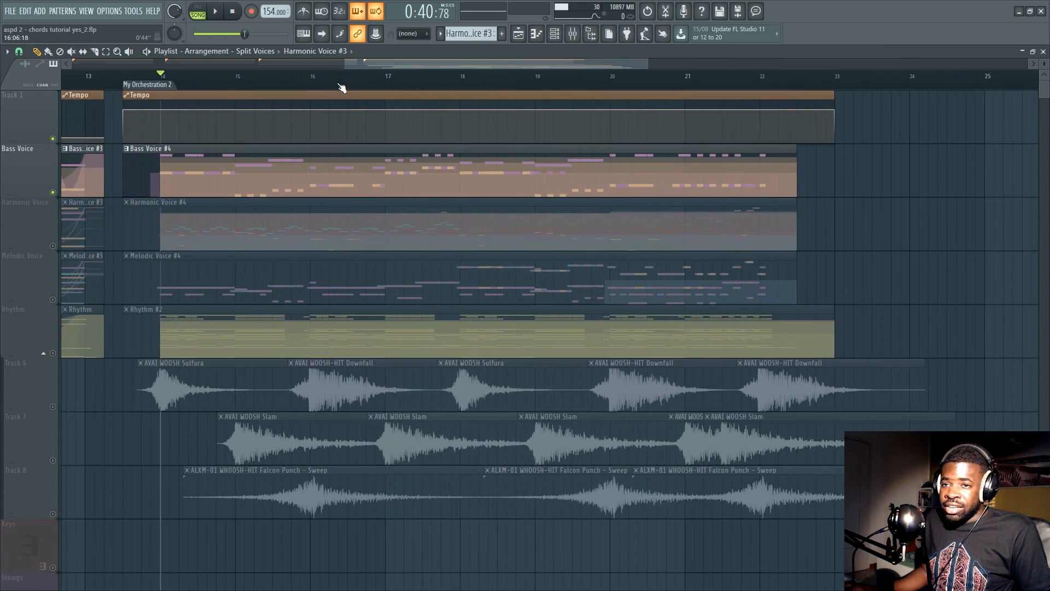
{"action": "scroll", "coordinate": [563, 165], "scroll_direction": "down", "scroll_amount": 2}
{"action": "double_click", "coordinate": [551, 164]}
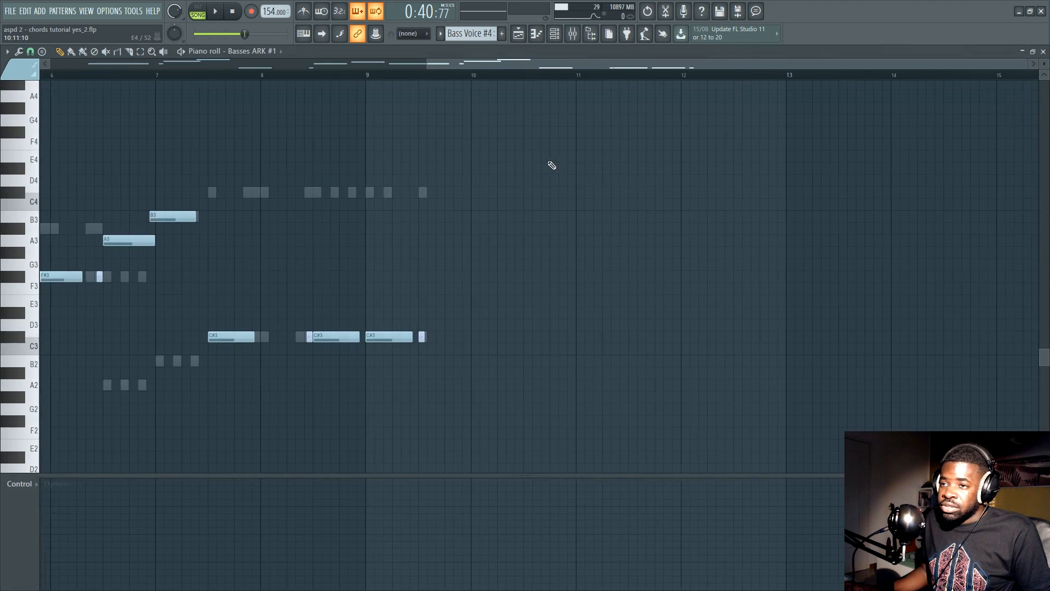
{"action": "key", "text": "F6"}
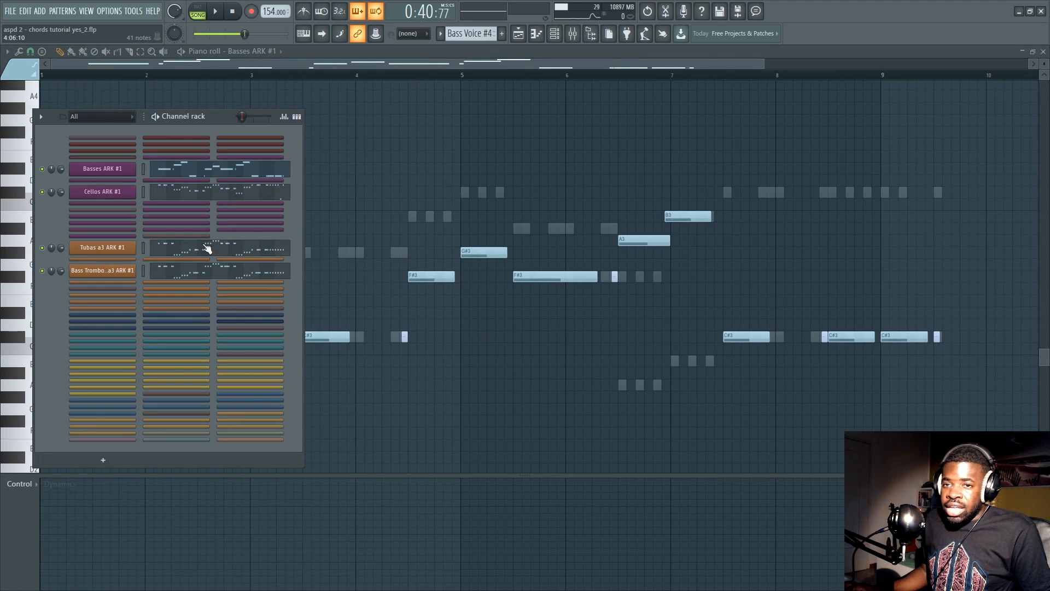
{"action": "key", "text": "F5"}
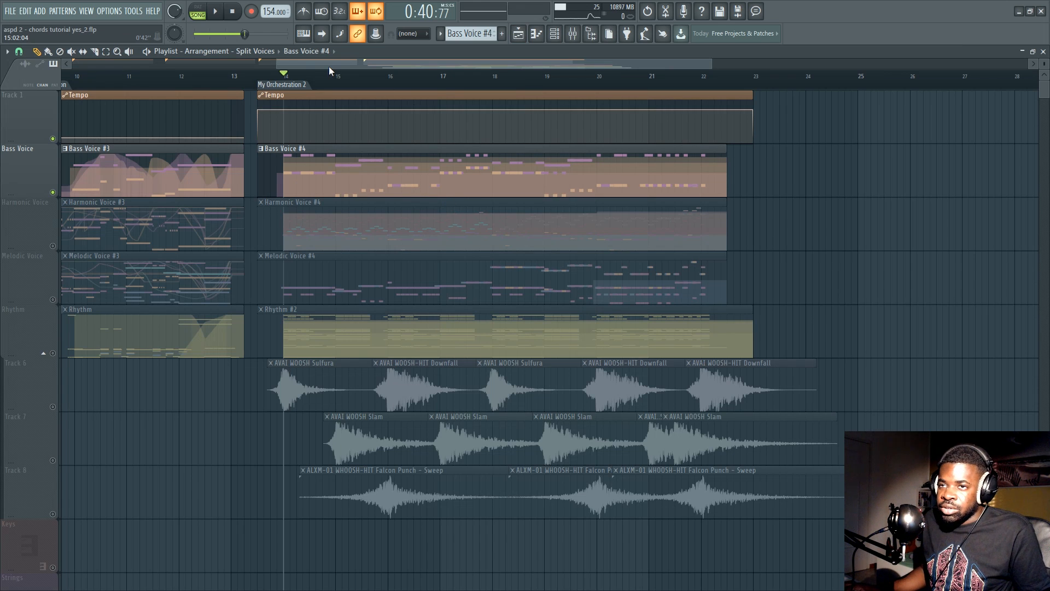
{"action": "scroll", "coordinate": [329, 67], "scroll_direction": "down", "scroll_amount": 2}
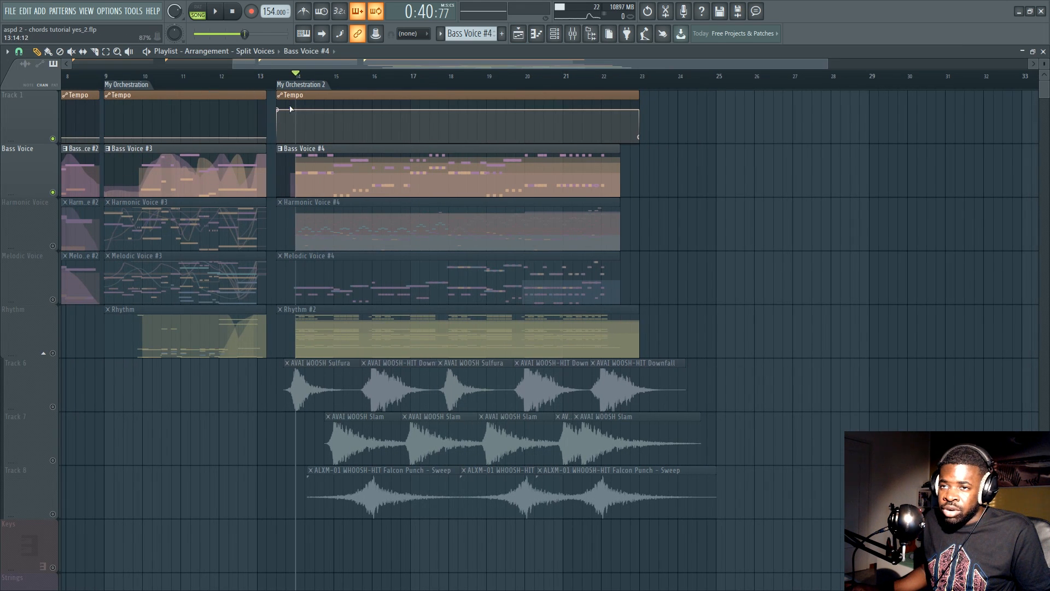
Reopen Bass Voice #4, select the Basses ARK #1 channel and examine its notes in the piano roll
{"action": "scroll", "coordinate": [384, 86], "scroll_direction": "up", "scroll_amount": 2}
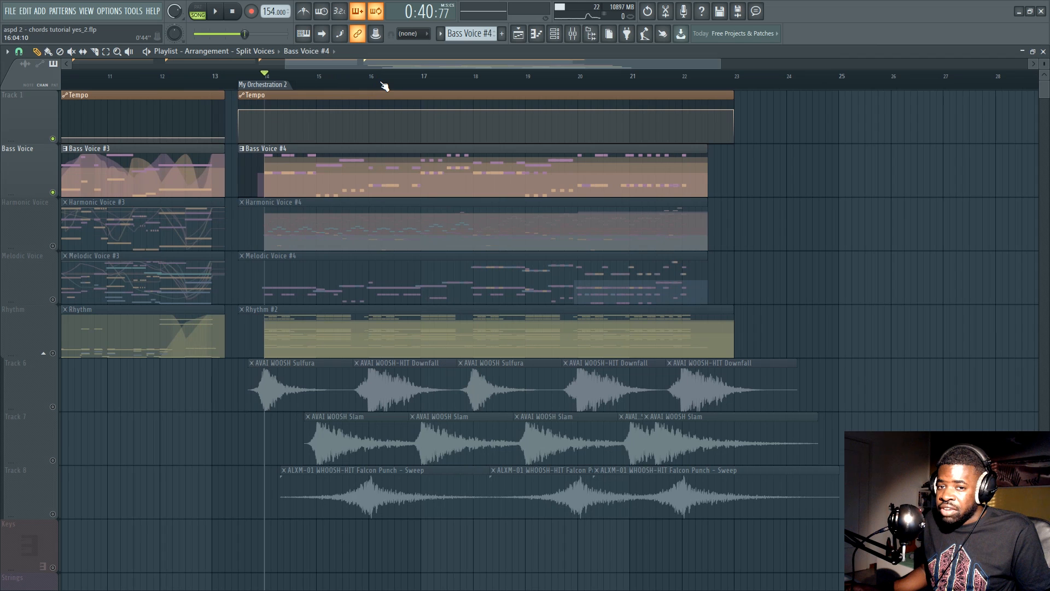
{"action": "double_click", "coordinate": [310, 173]}
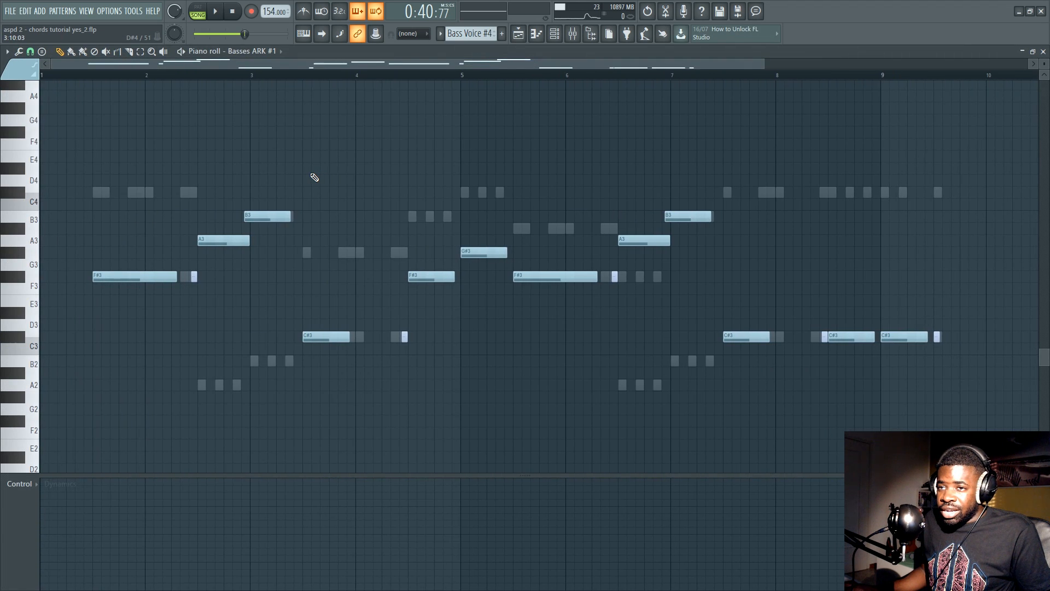
{"action": "key", "text": "F6"}
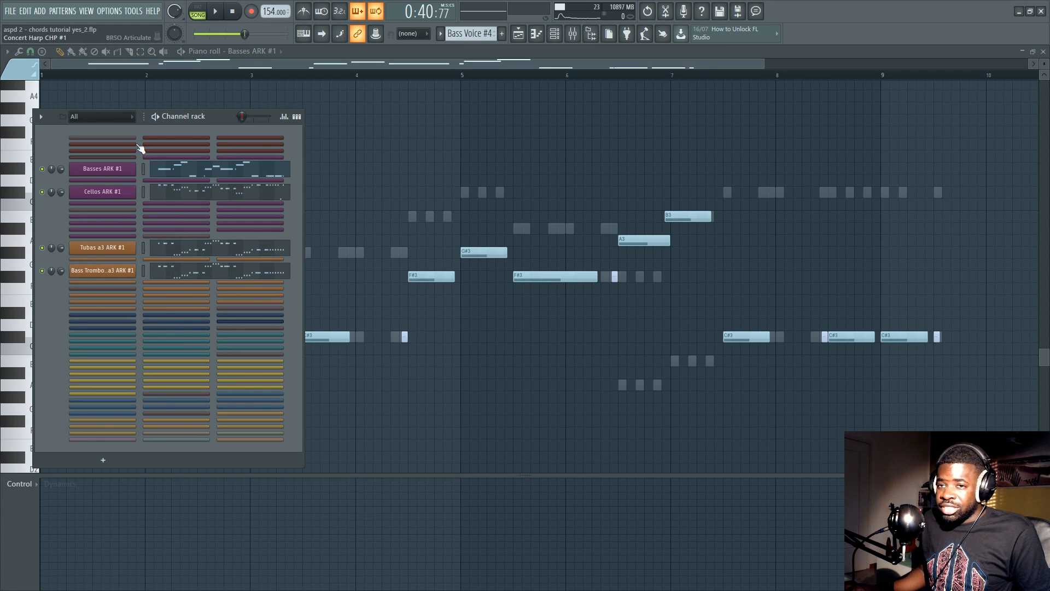
{"action": "left_click", "coordinate": [144, 168]}
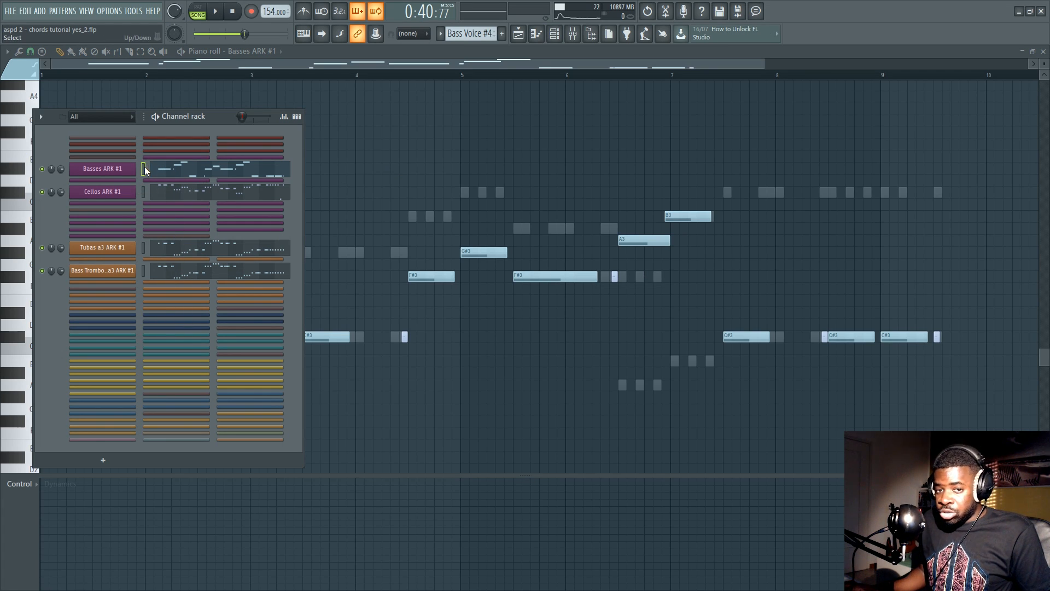
{"action": "key", "text": "F5"}
{"action": "left_click", "coordinate": [180, 174]}
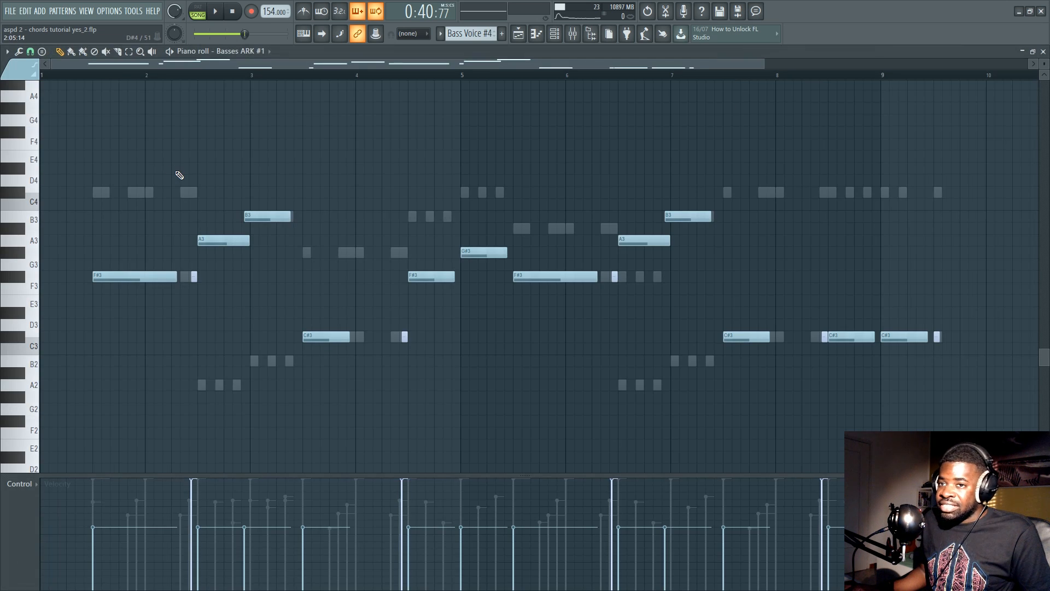
{"action": "scroll", "coordinate": [137, 189], "scroll_direction": "up", "scroll_amount": 2}
{"action": "scroll", "coordinate": [142, 205], "scroll_direction": "down", "scroll_amount": 4}
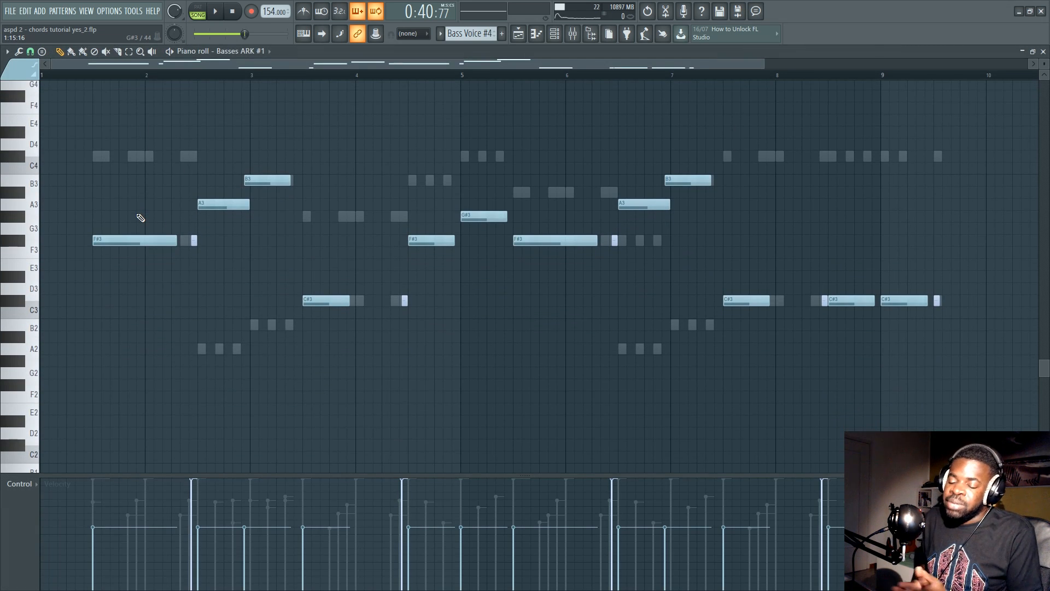
Compare the Cellos ARK #1 notes with the Basses ARK #1 notes, finishing on the Cellos notes
{"action": "key", "text": "F6"}
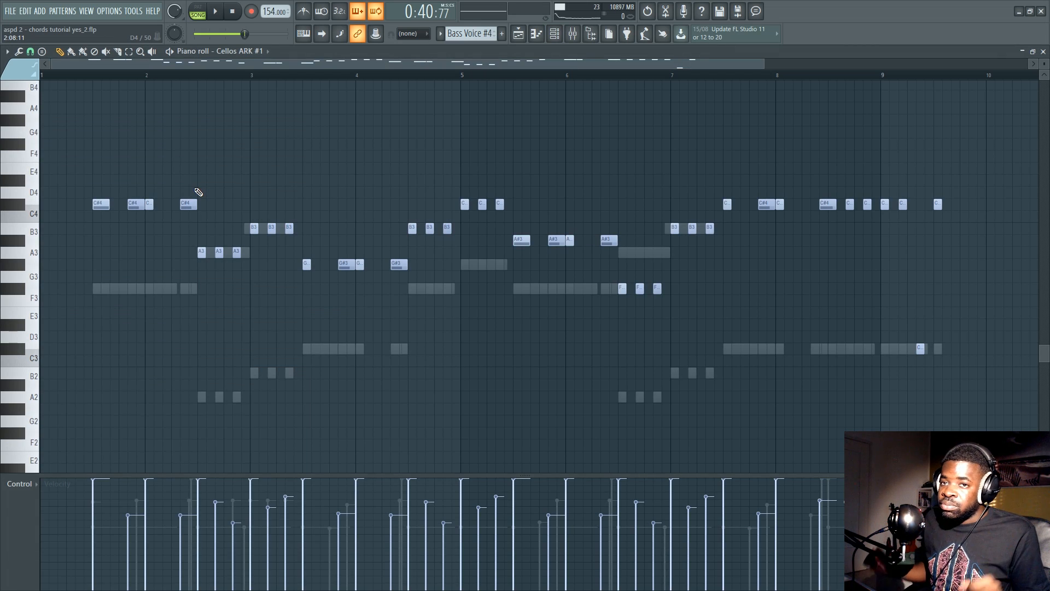
{"action": "key", "text": "F6"}
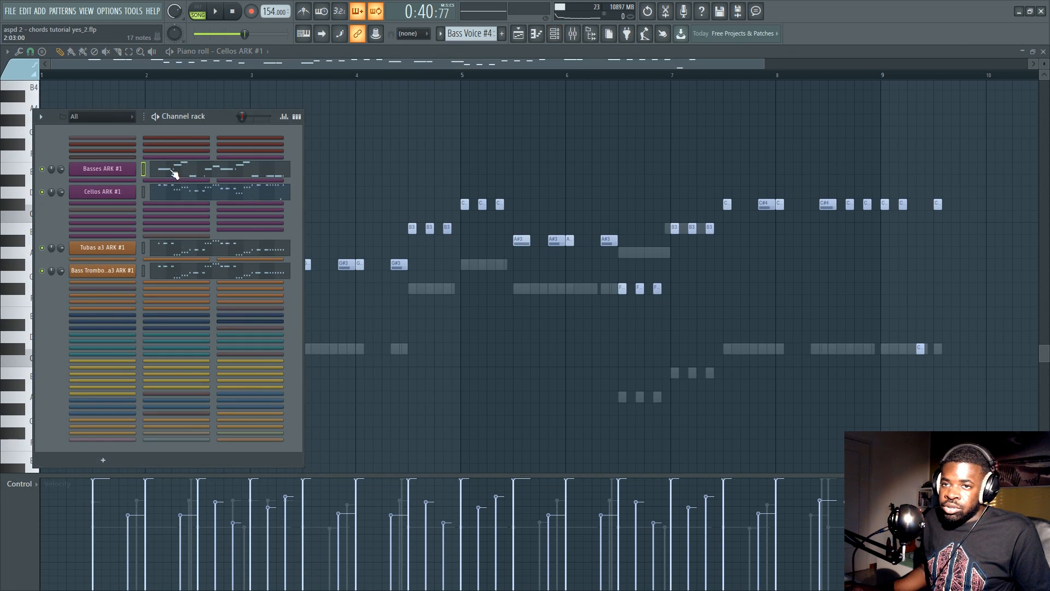
{"action": "left_click", "coordinate": [180, 170]}
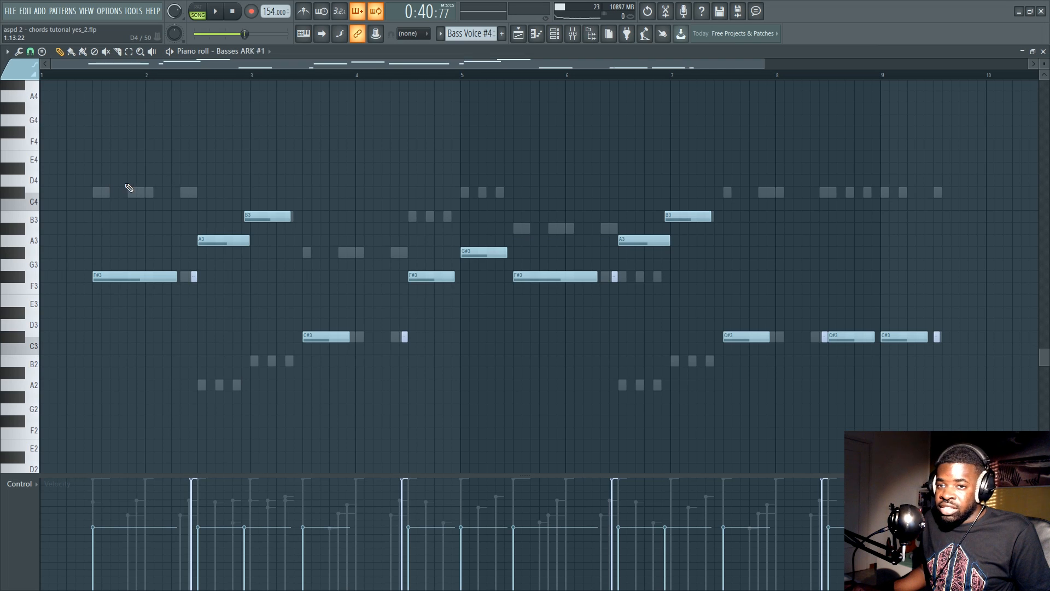
{"action": "key", "text": "F6"}
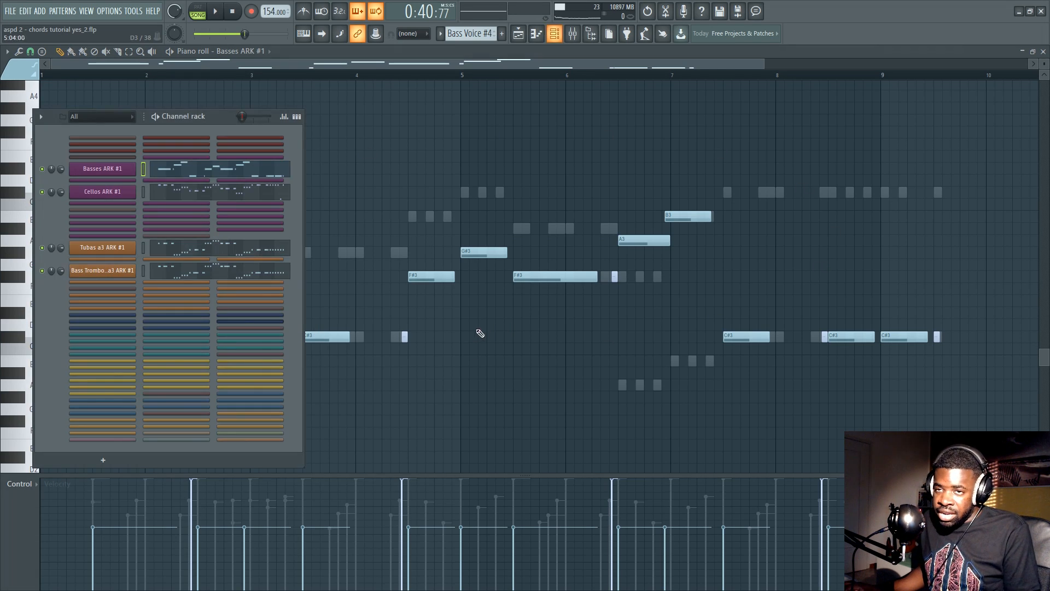
{"action": "left_click", "coordinate": [159, 203]}
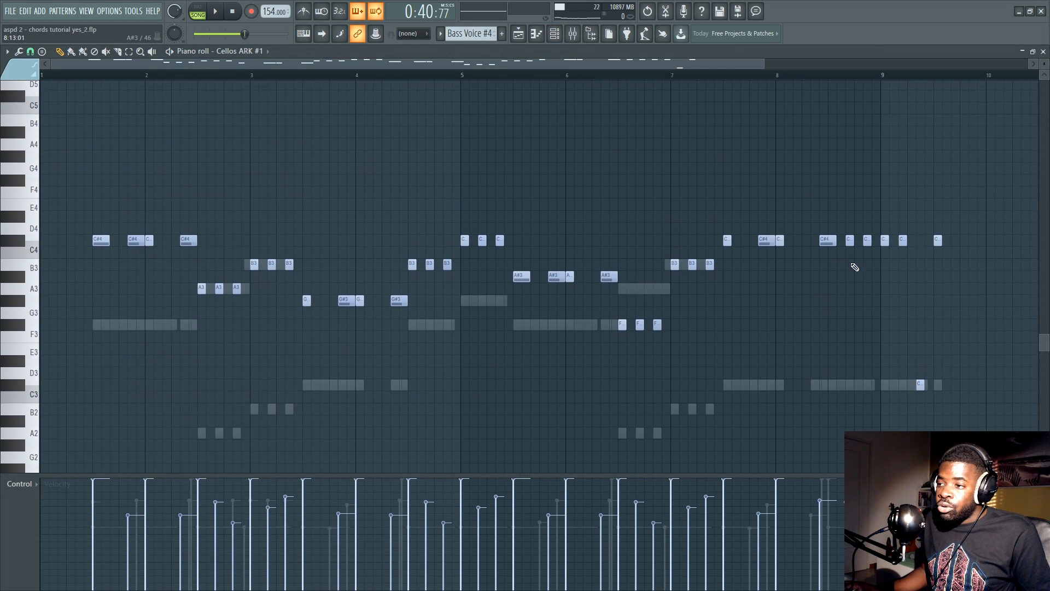
Play the Bass Voice #4 pattern on its own with the SPAN analyzer of the Master track open, then stop playback
{"action": "key", "text": "F6"}
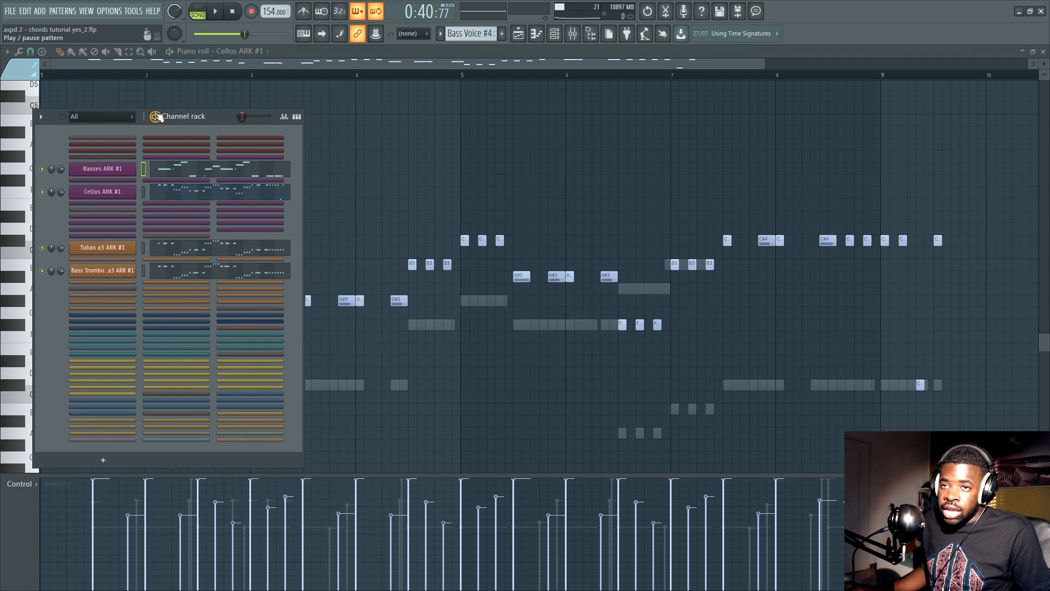
{"action": "key", "text": "space"}
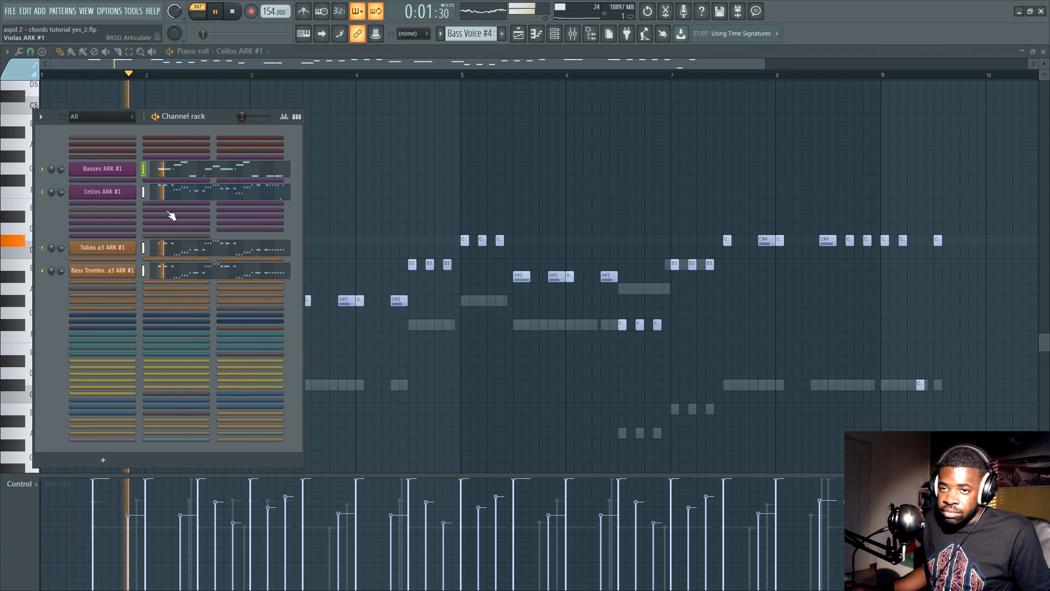
{"action": "key", "text": "F9"}
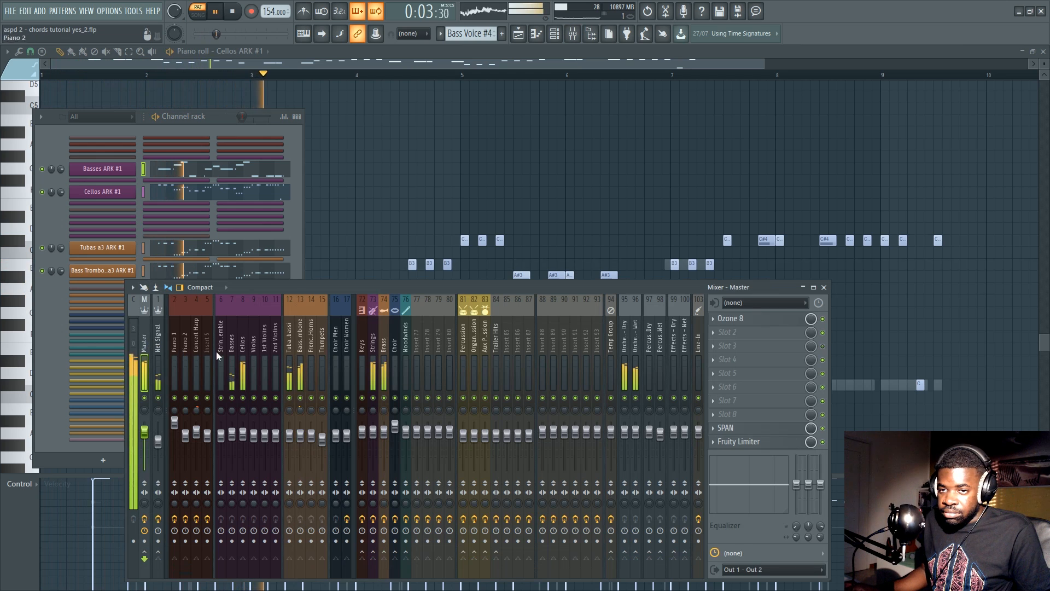
{"action": "left_click", "coordinate": [727, 427]}
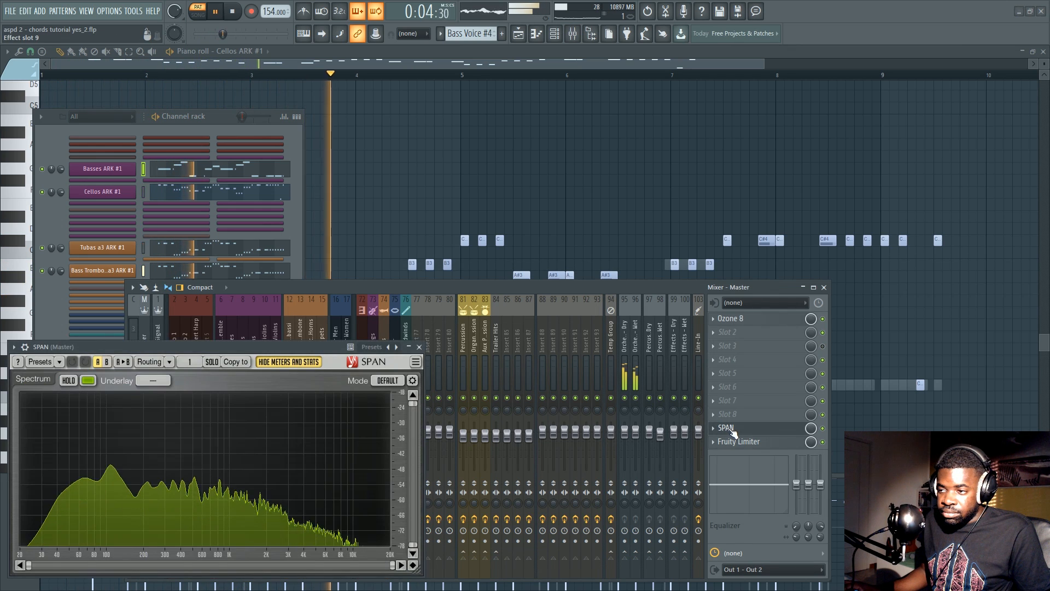
{"action": "left_click", "coordinate": [824, 287]}
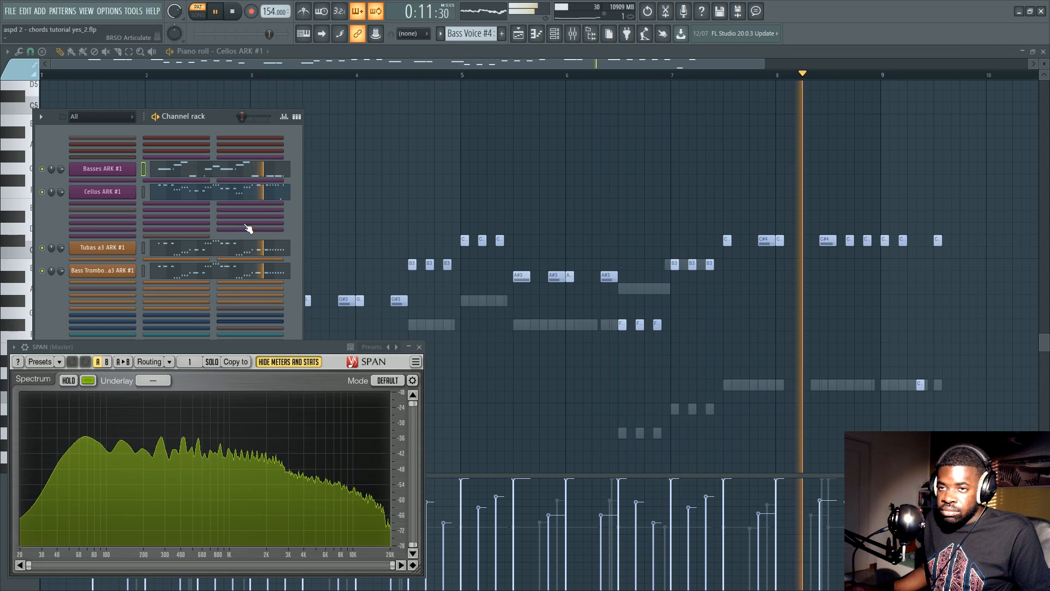
{"action": "key", "text": "space"}
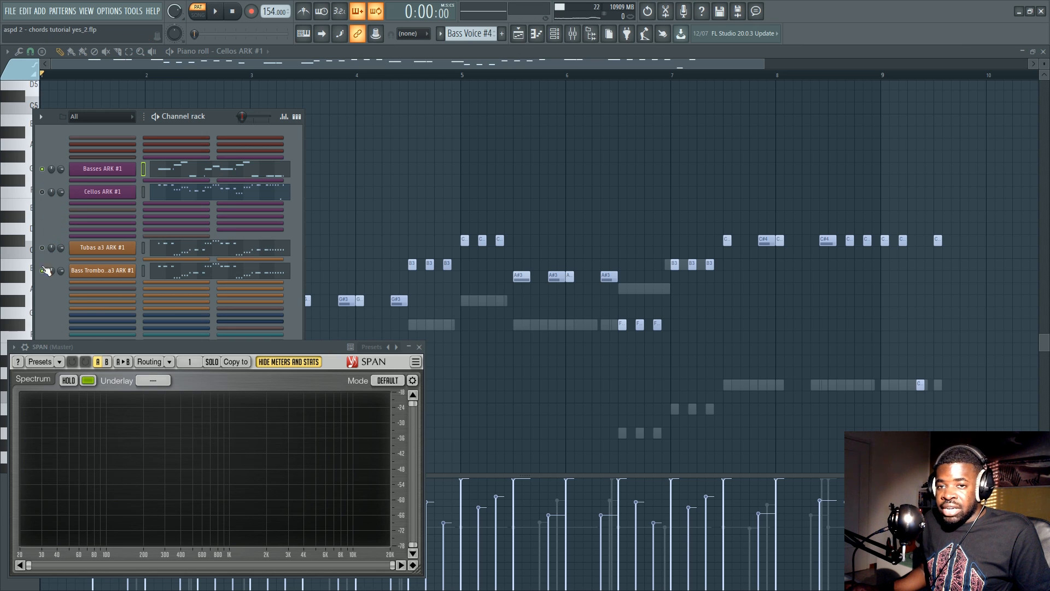
With only Basses ARK #1 unmuted, examine its notes and play them to about the middle of bar 4
{"action": "left_click", "coordinate": [166, 173]}
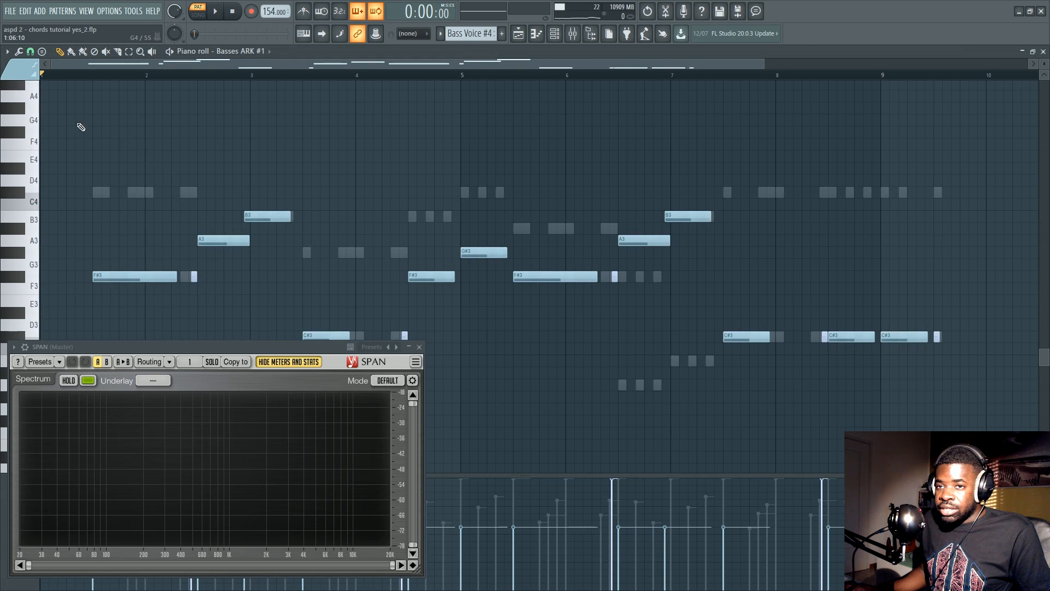
{"action": "scroll", "coordinate": [88, 148], "scroll_direction": "down", "scroll_amount": 2}
{"action": "scroll", "coordinate": [93, 170], "scroll_direction": "up", "scroll_amount": 1}
{"action": "key", "text": "F6"}
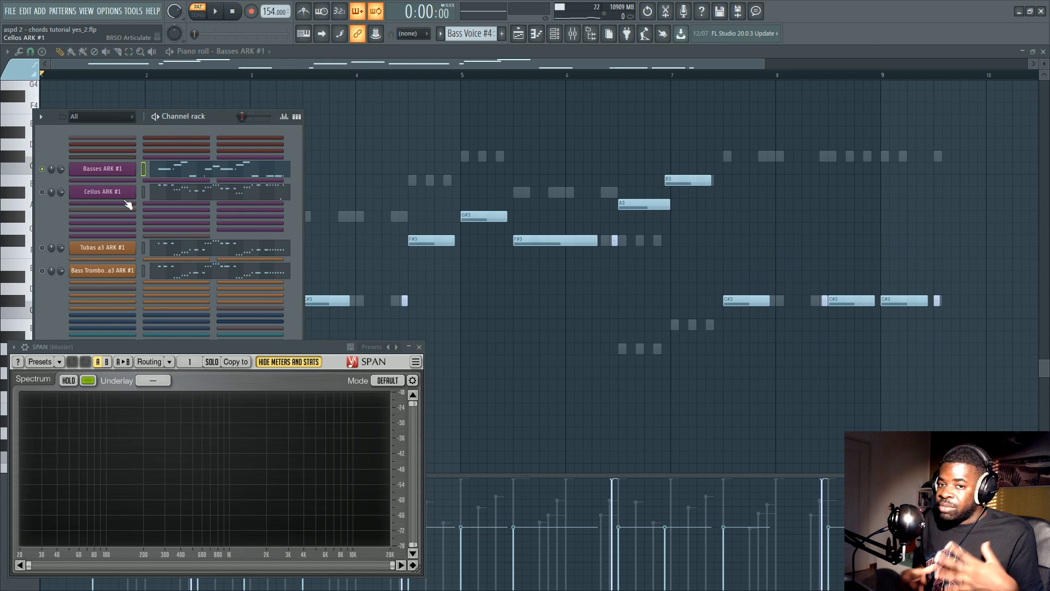
{"action": "key", "text": "F6"}
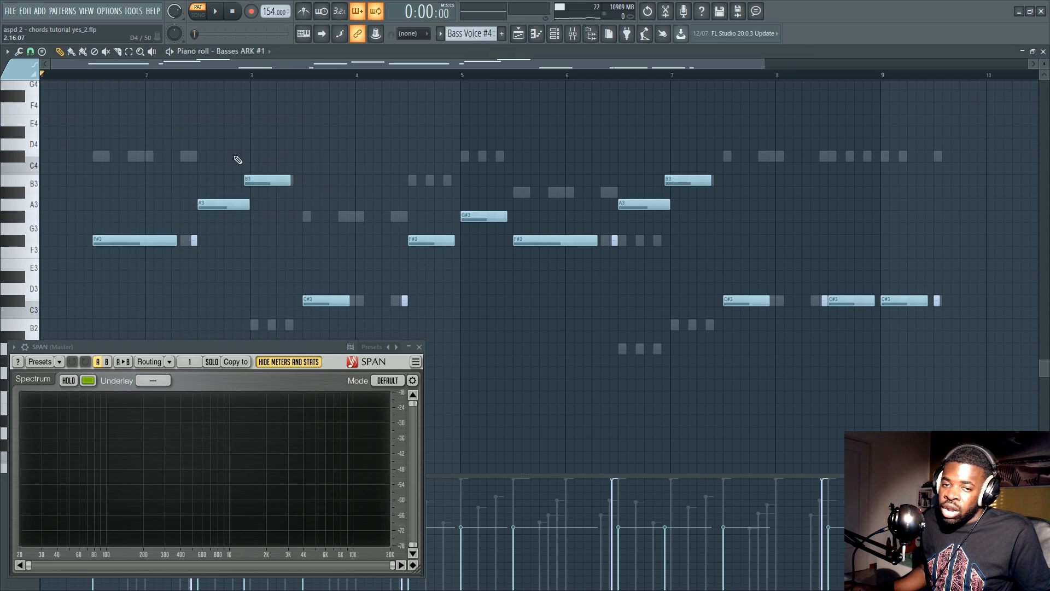
{"action": "scroll", "coordinate": [219, 167], "scroll_direction": "down", "scroll_amount": 2}
{"action": "scroll", "coordinate": [199, 176], "scroll_direction": "up", "scroll_amount": 2}
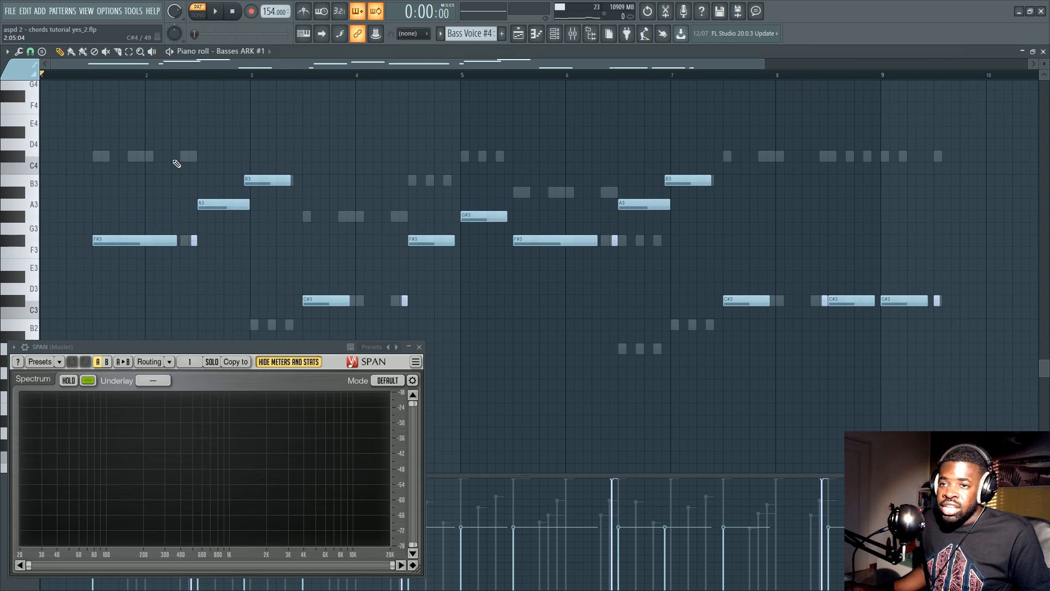
{"action": "key", "text": "F6"}
{"action": "key", "text": "F6"}
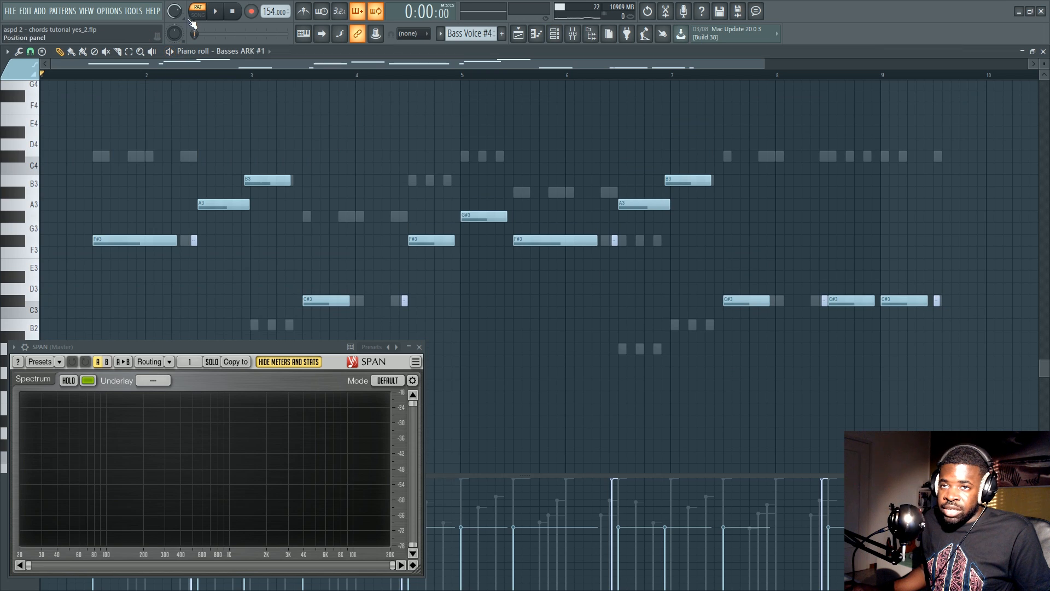
{"action": "key", "text": "space"}
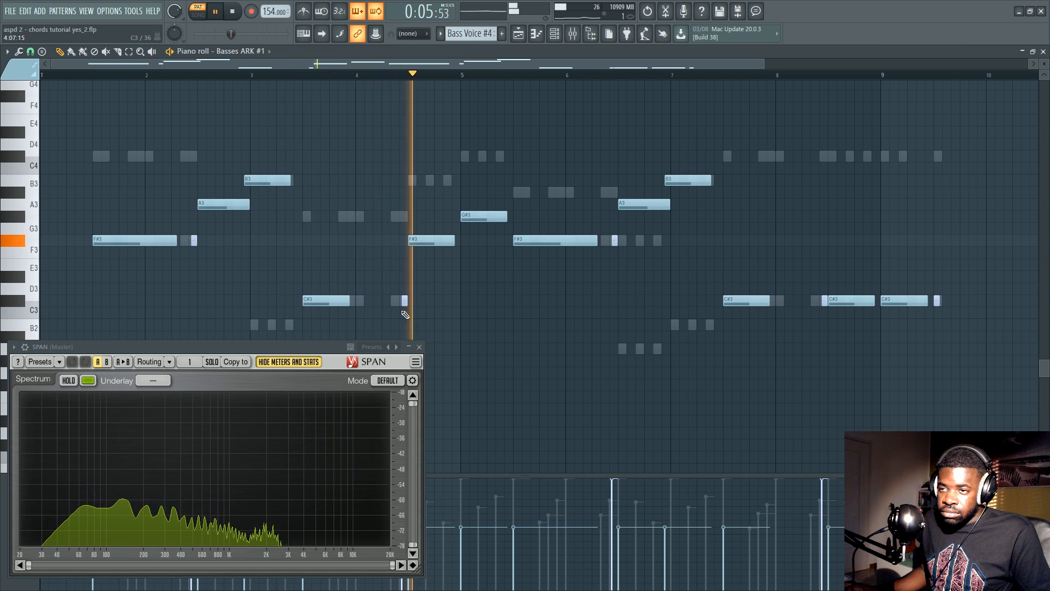
{"action": "key", "text": "space"}
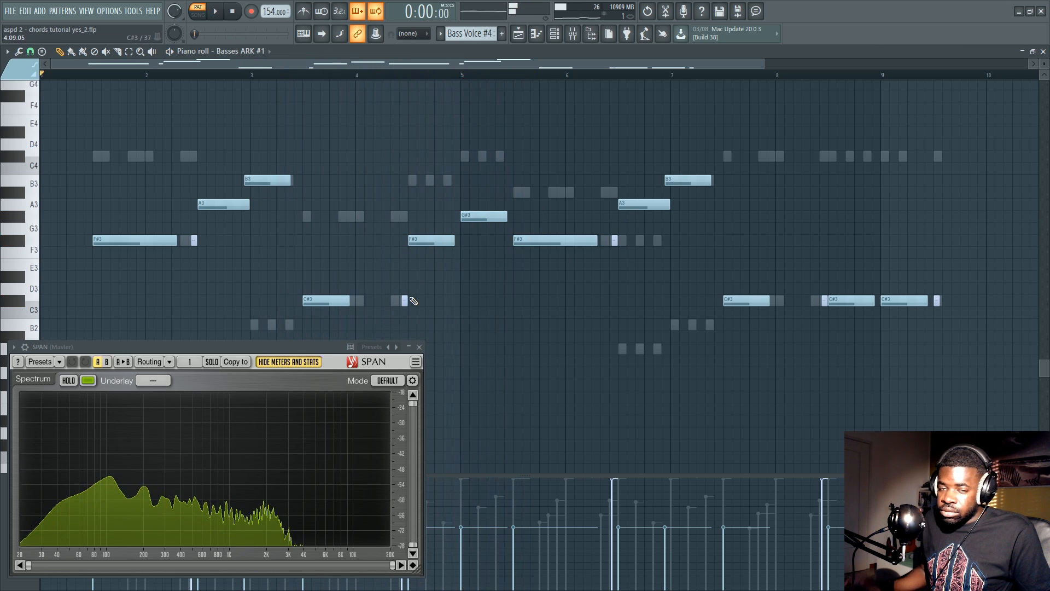
Open the Cellos ARK #1 notes and play the pattern from its start to about the middle of bar 6
{"action": "key", "text": "F6"}
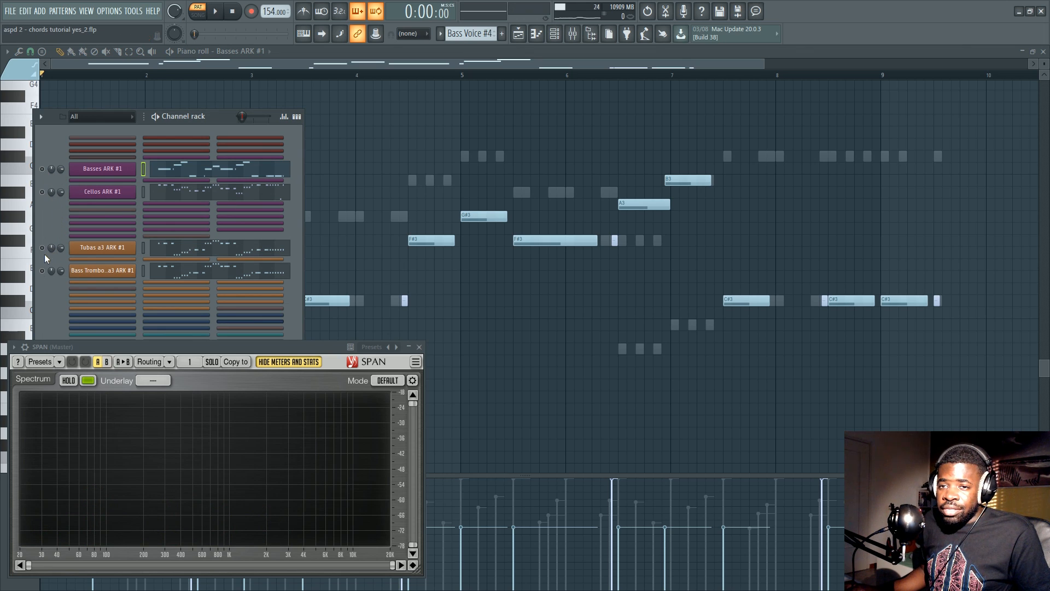
{"action": "left_click", "coordinate": [162, 198]}
{"action": "key", "text": "space"}
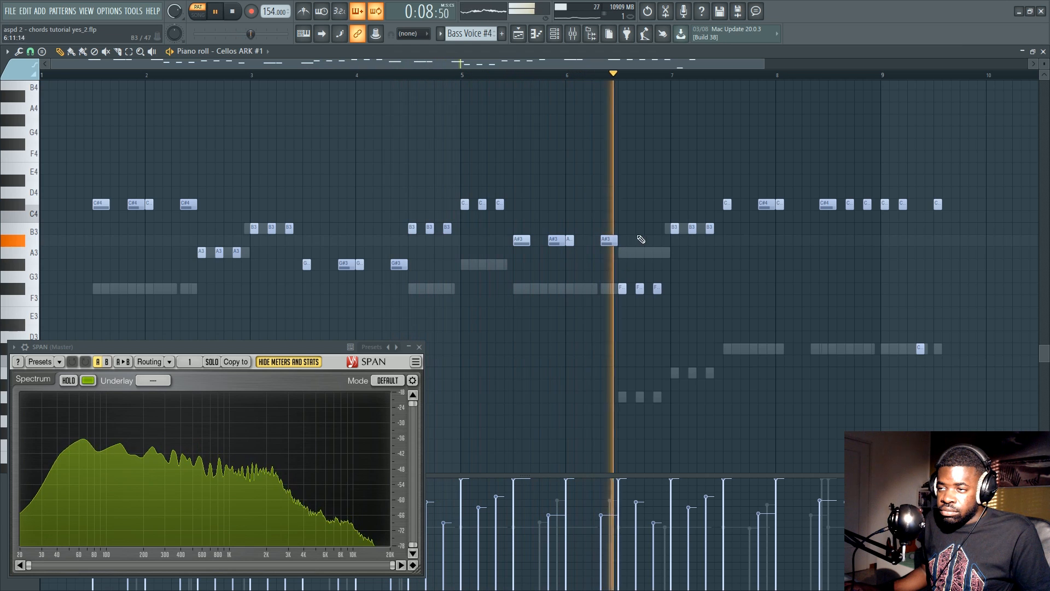
{"action": "key", "text": "space"}
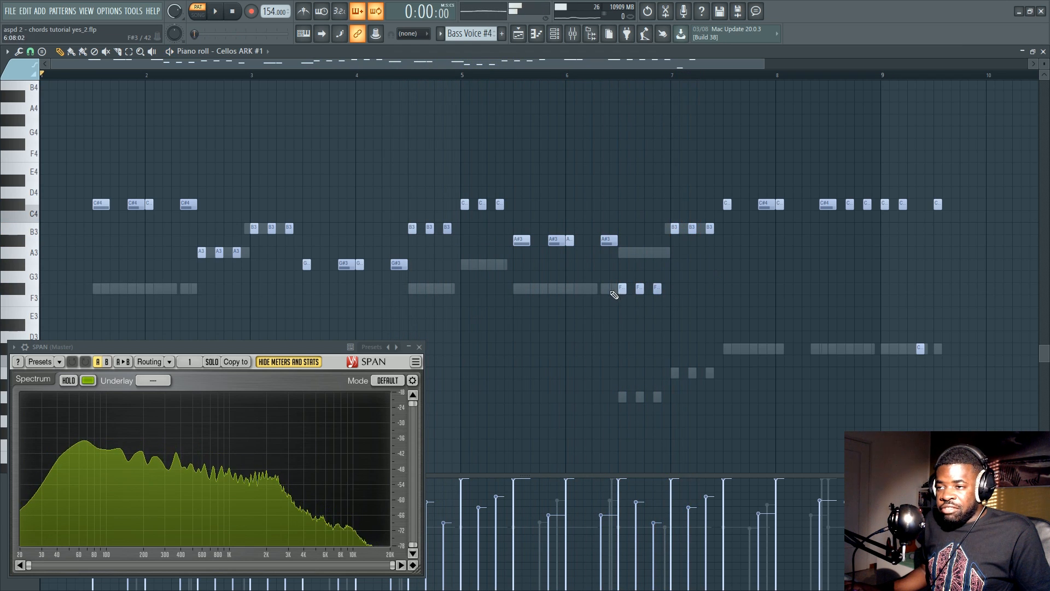
Try moving the three low notes in the second half of bar 6 in Cellos ARK #1, and undo the move
{"action": "left_click_drag", "start_coordinate": [608, 298], "coordinate": [662, 245]}
{"action": "key", "text": "ctrl+z"}
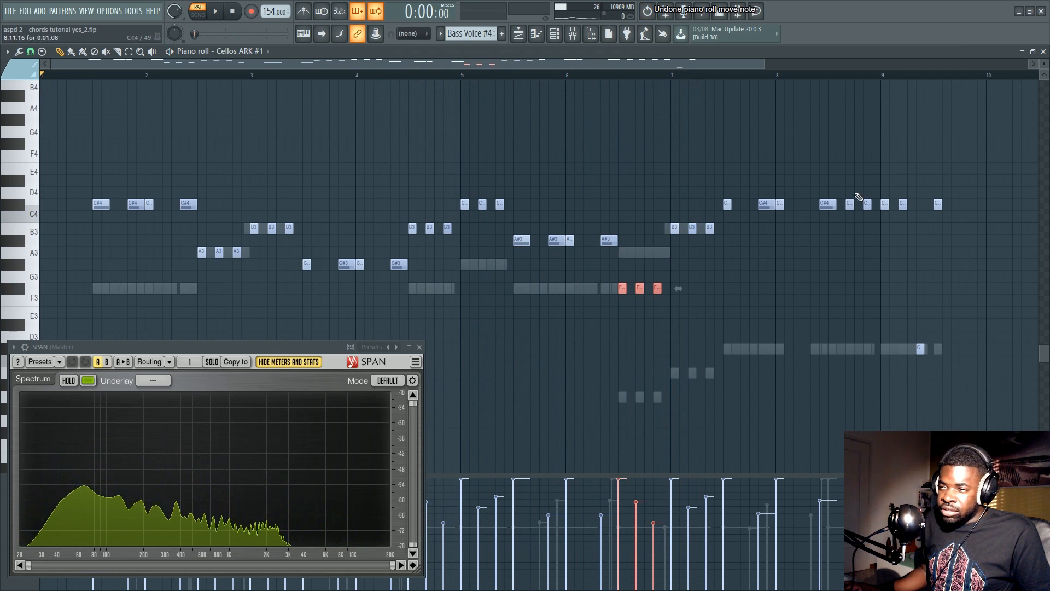
Highlight the Cellos ARK #1 notes to examine their placement against the other ghost-note parts, leaving nothing selected
{"action": "key", "text": "ctrl+d"}
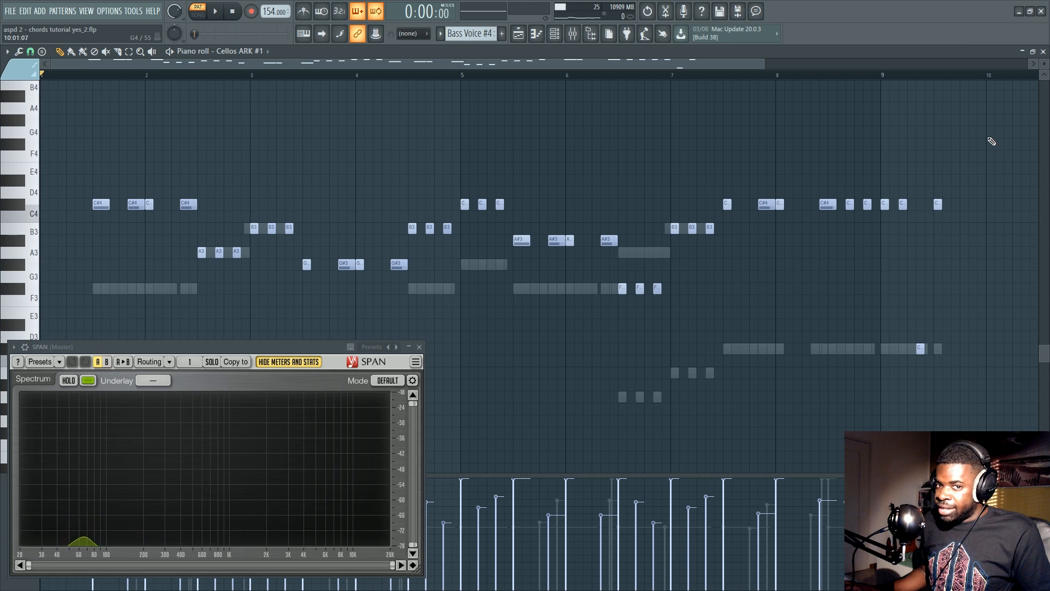
{"action": "left_click_drag", "start_coordinate": [978, 127], "coordinate": [21, 356]}
{"action": "left_click", "coordinate": [279, 188], "text": "ctrl"}
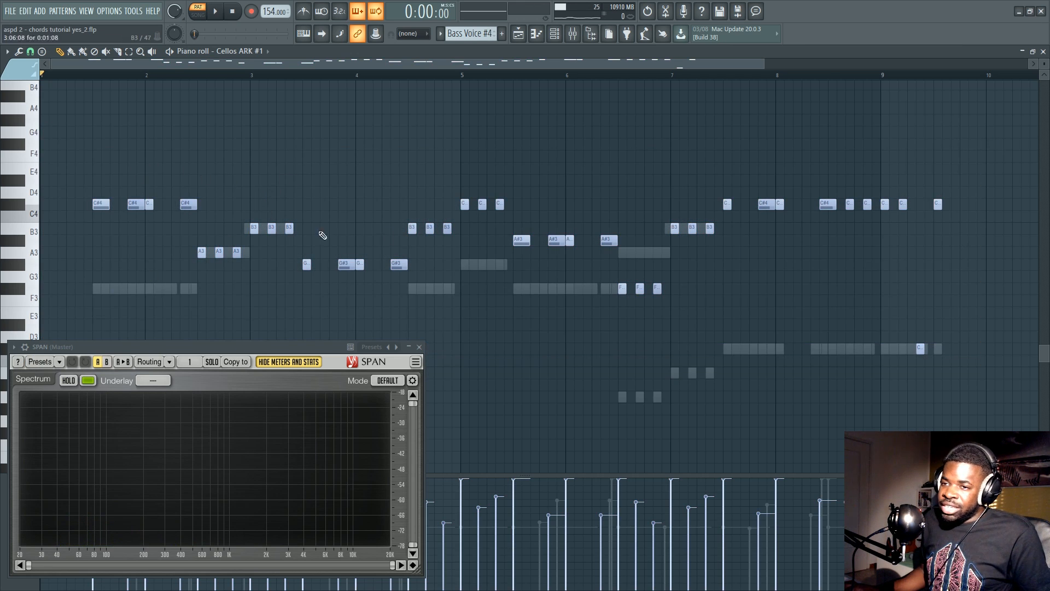
{"action": "left_click_drag", "start_coordinate": [991, 140], "coordinate": [57, 313]}
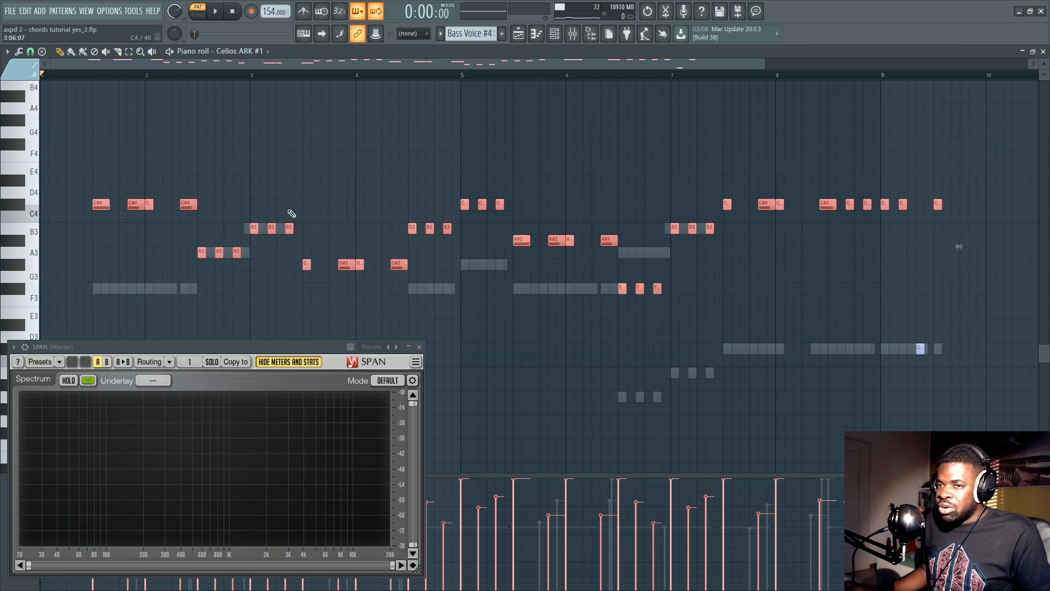
{"action": "left_click", "coordinate": [296, 188], "text": "ctrl"}
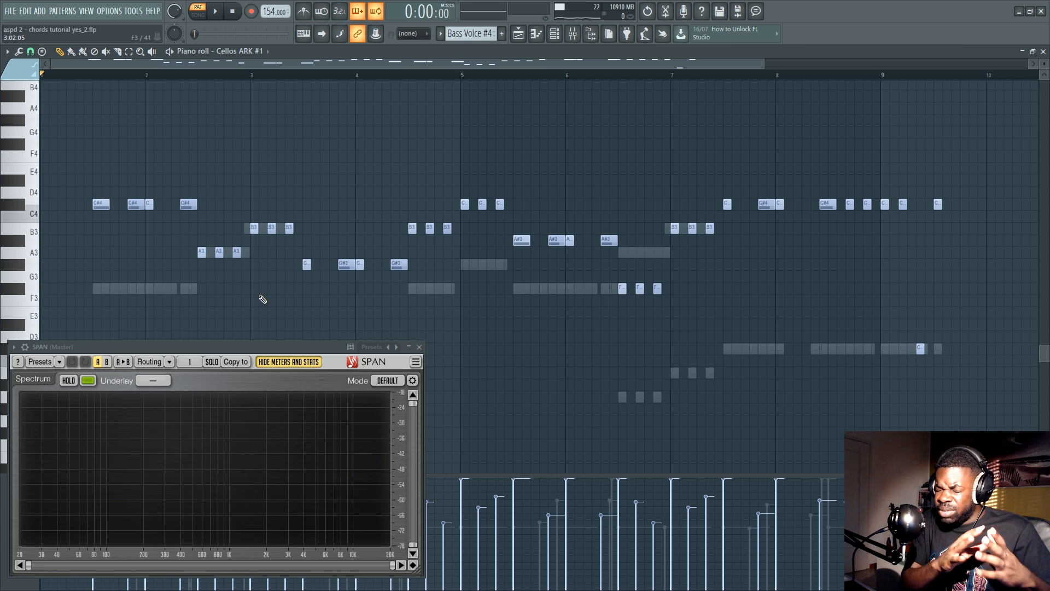
Mute Cellos ARK #1, enable Tubas a3 ARK #1 instead, and play the tuba part with its notes shown
{"action": "key", "text": "F6"}
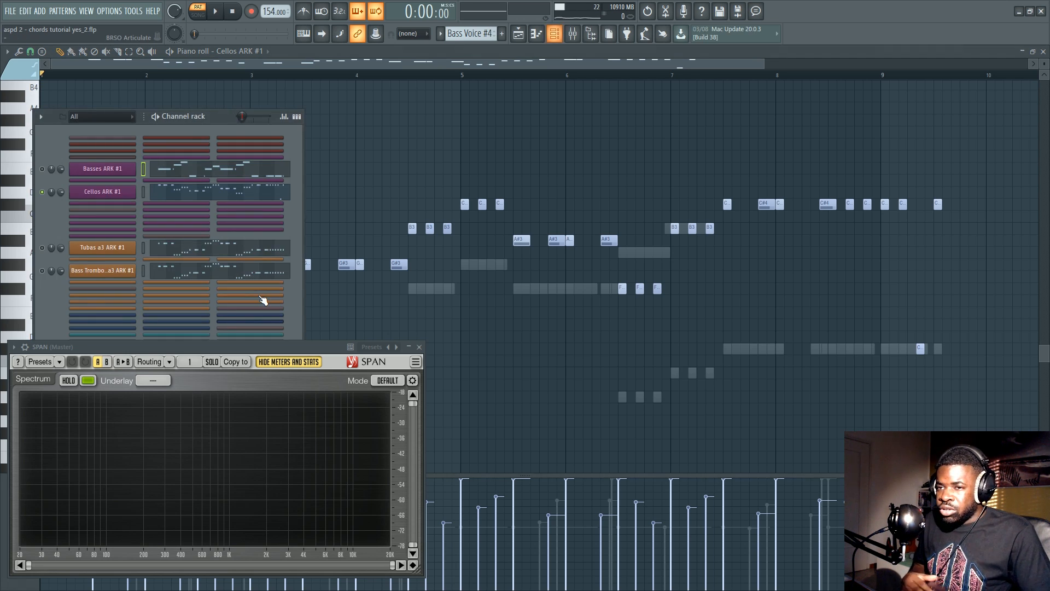
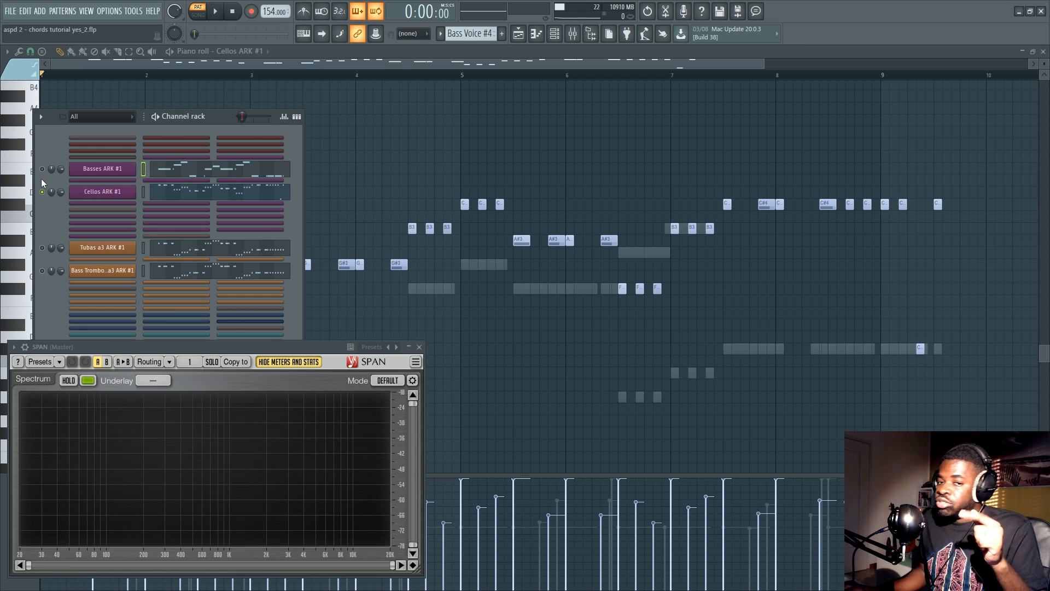
{"action": "left_click", "coordinate": [42, 192]}
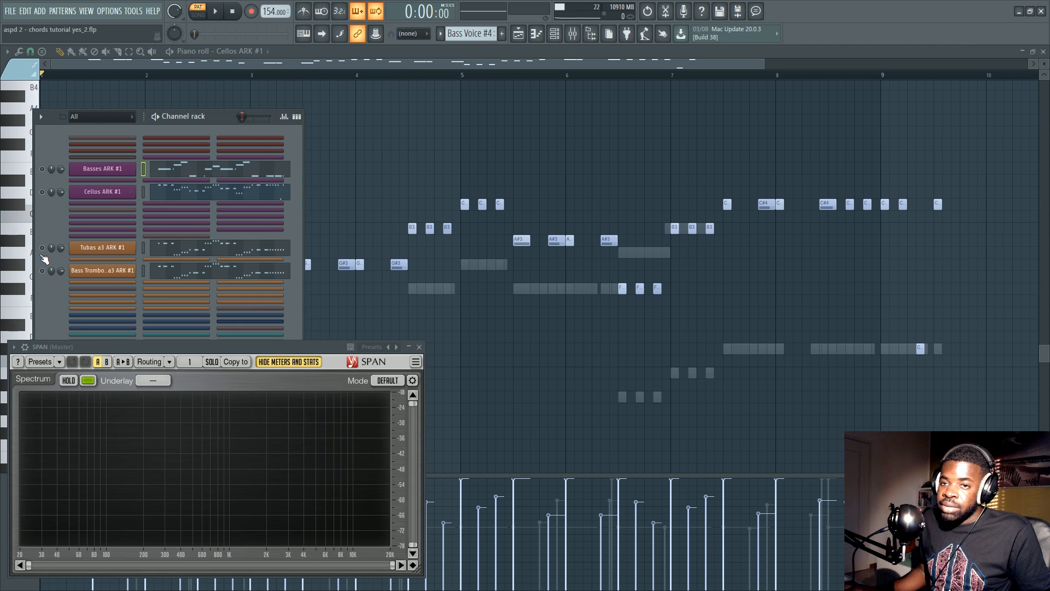
{"action": "left_click", "coordinate": [171, 251]}
{"action": "key", "text": "space"}
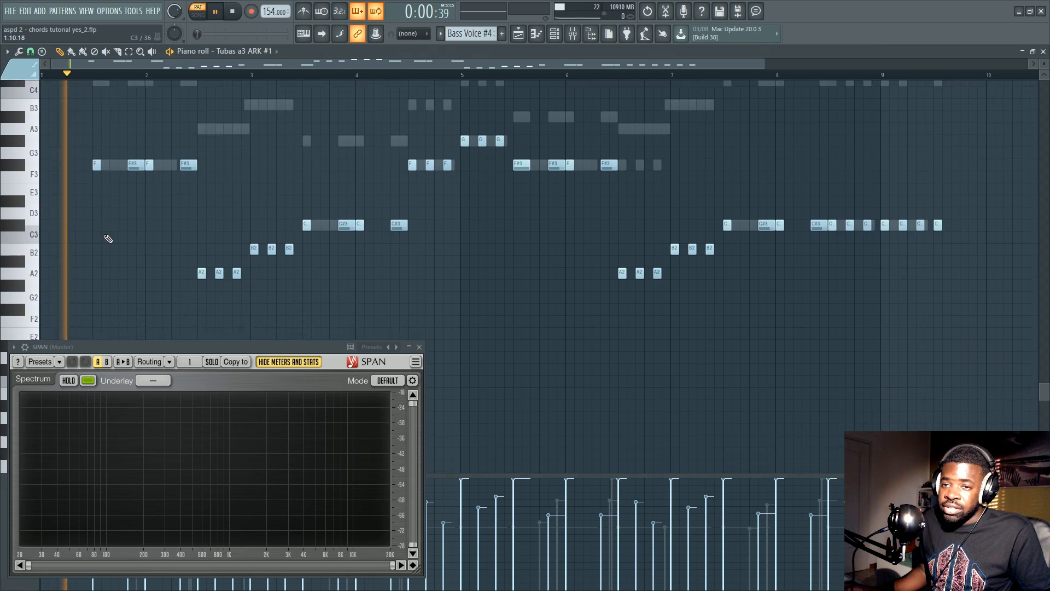
Unmute Bass Trombones a3 ARK #1 and show its notes while it plays together with the tubas
{"action": "key", "text": "F6"}
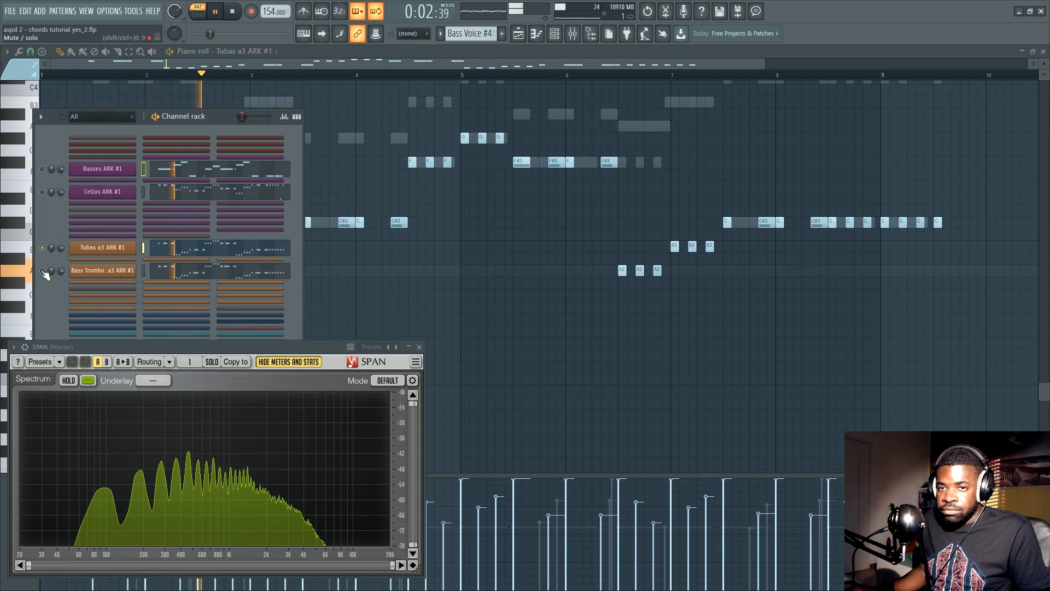
{"action": "left_click", "coordinate": [185, 268]}
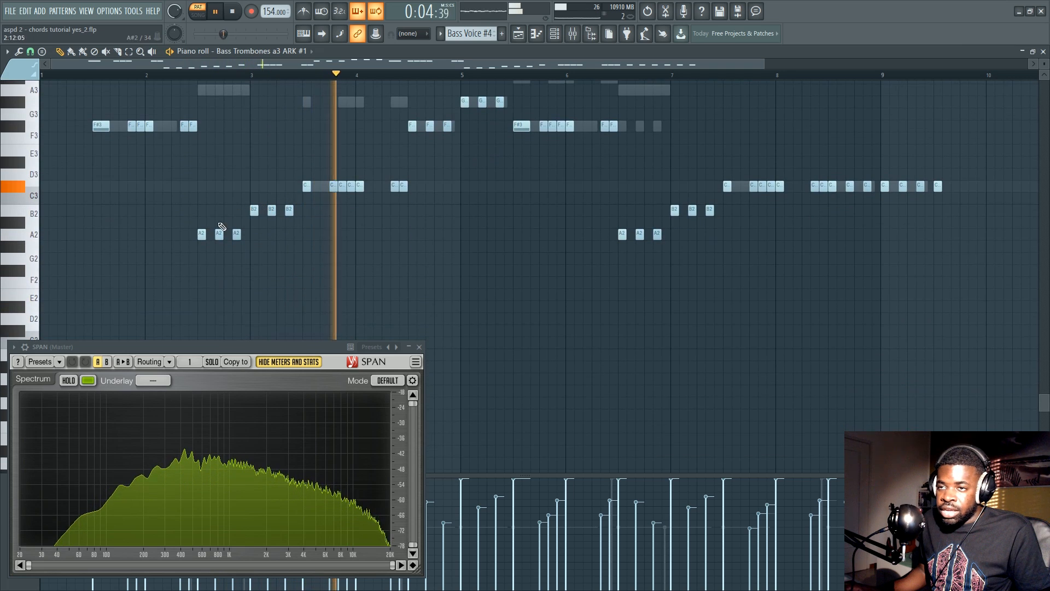
{"action": "scroll", "coordinate": [412, 293], "scroll_direction": "up", "scroll_amount": 3}
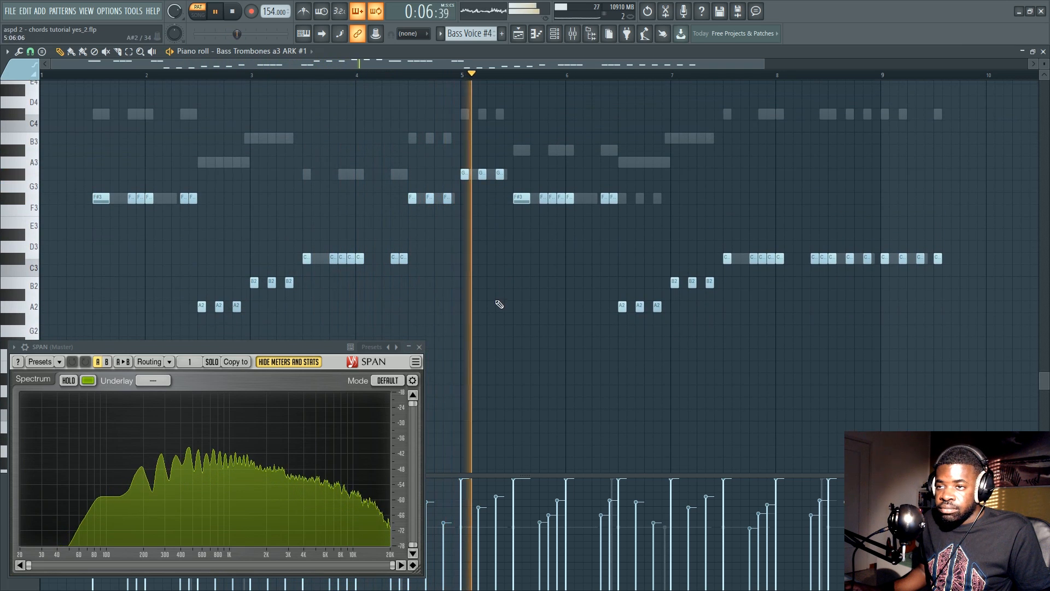
{"action": "key", "text": "space"}
Enable Basses and Cellos alongside Tubas and Bass Trombones, and play all four bass voice channels together
{"action": "key", "text": "F6"}
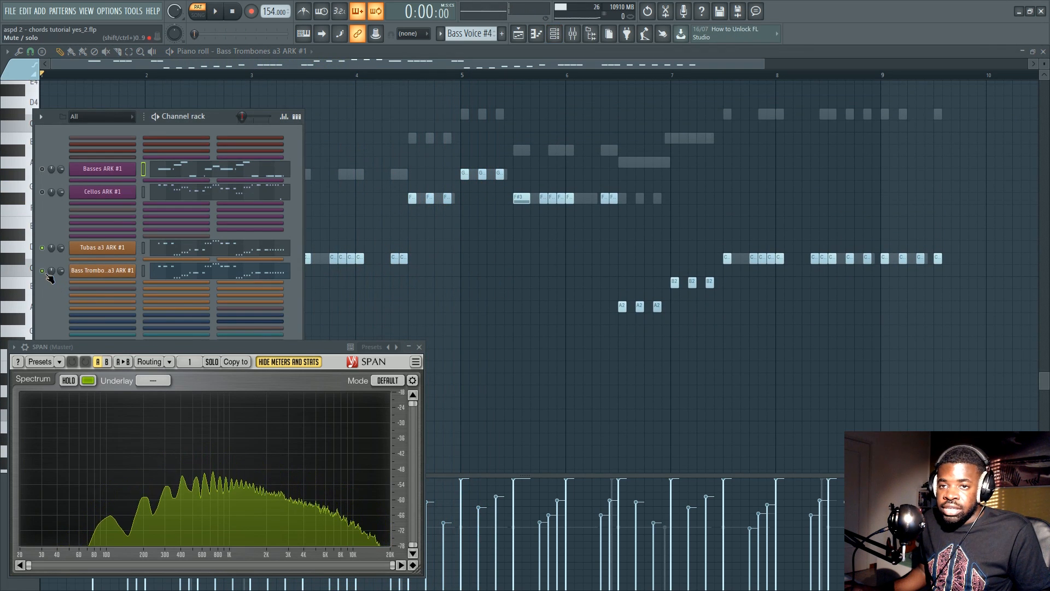
{"action": "left_click", "coordinate": [44, 272]}
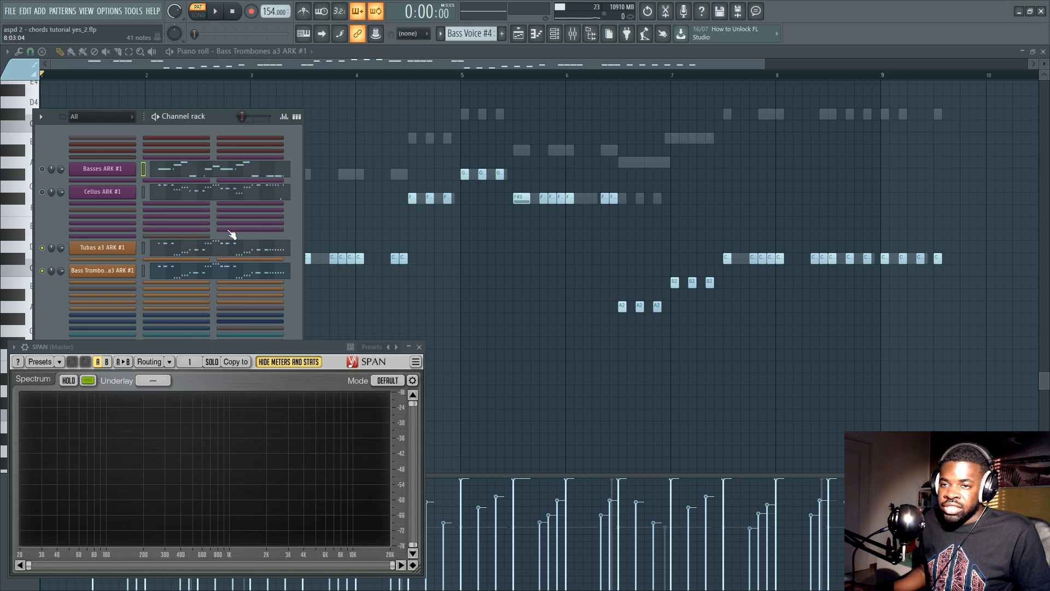
{"action": "key", "text": "space"}
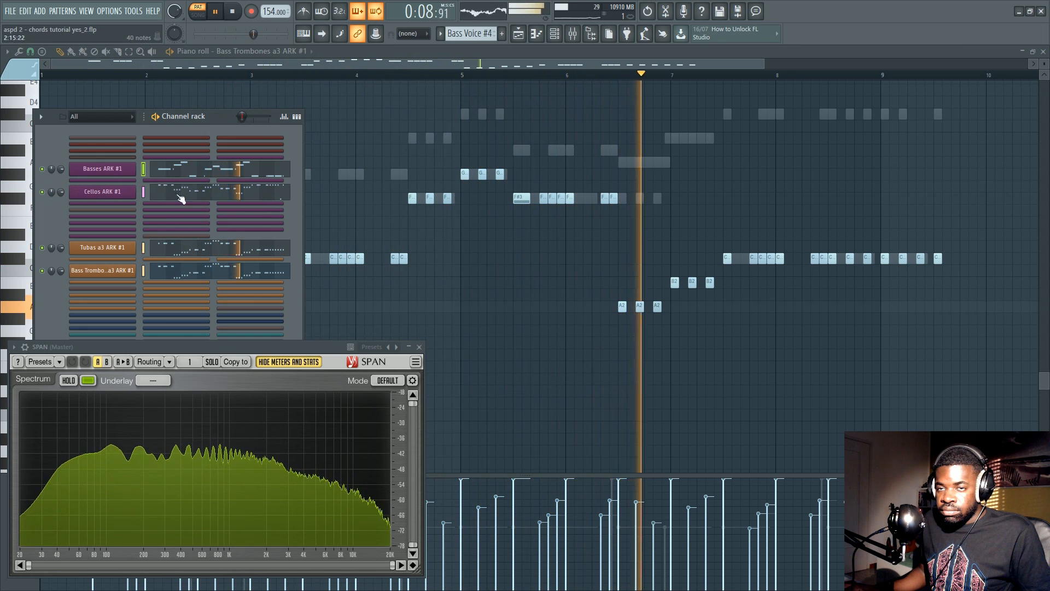
{"action": "key", "text": "space"}
Solo the Harmonic Voice track in the playlist and open the Harmonic Voice #4 pattern with its channels displayed
{"action": "key", "text": "F5"}
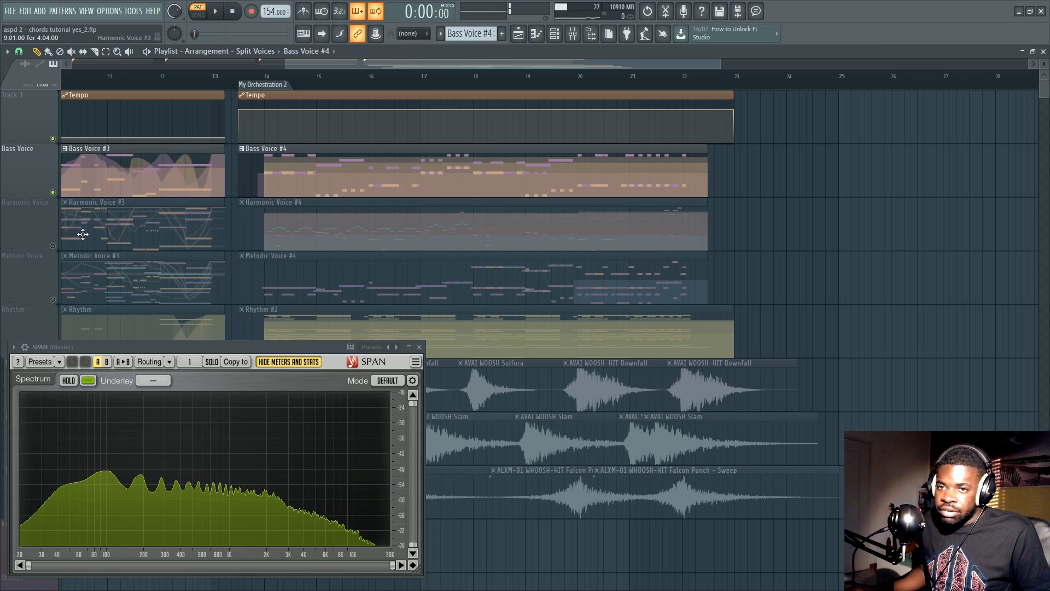
{"action": "right_click", "coordinate": [53, 245]}
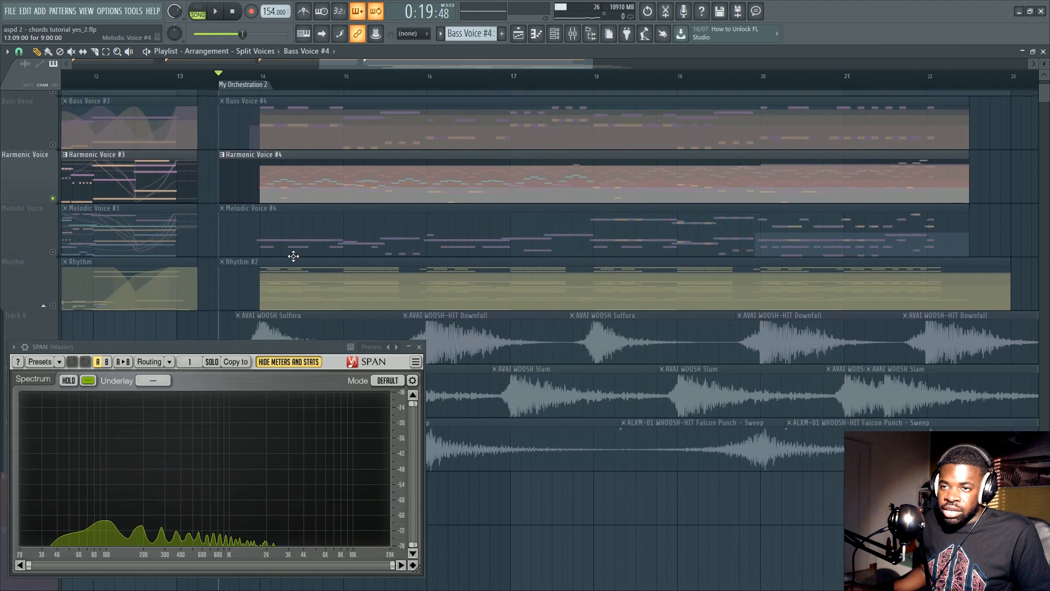
{"action": "double_click", "coordinate": [298, 190]}
{"action": "key", "text": "F6"}
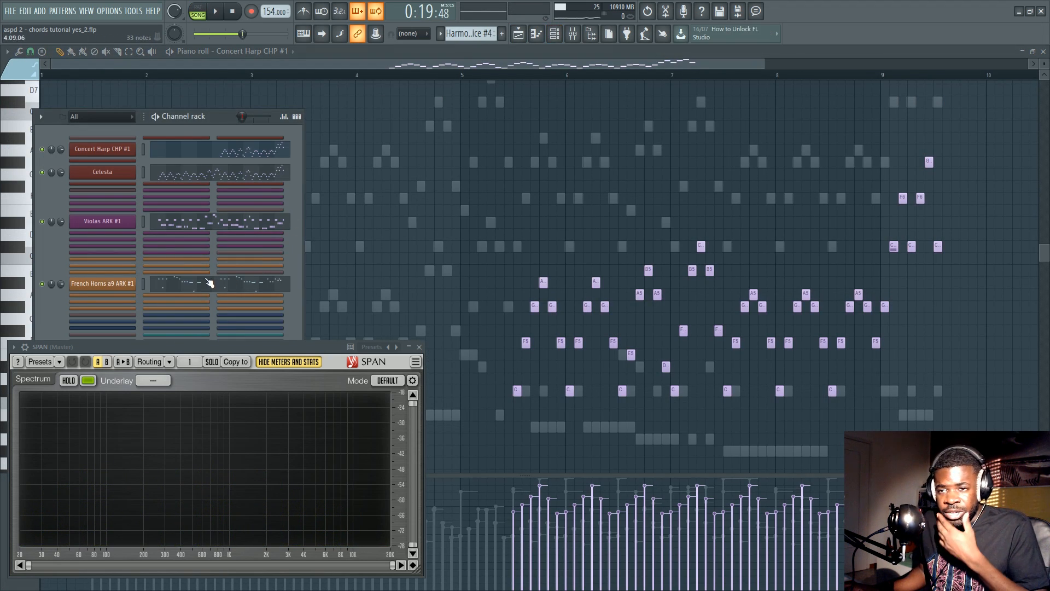
Play the Harmonic Voice #4 pattern, shifting the SPAN window off the channel list and showing the Concert Harp CHP #1 notes
{"action": "key", "text": "space"}
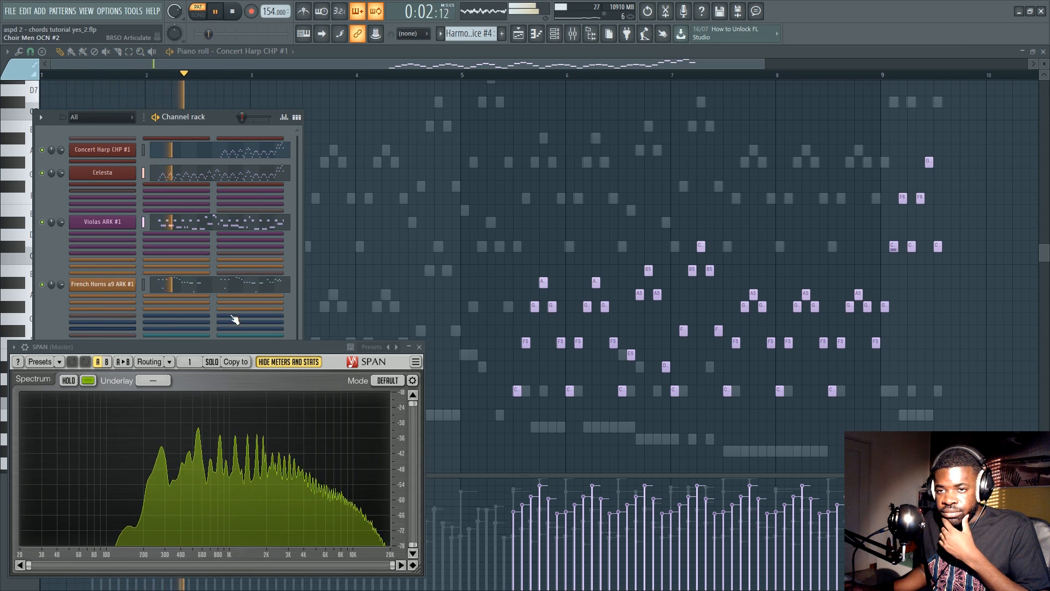
{"action": "left_click_drag", "start_coordinate": [182, 347], "coordinate": [222, 350]}
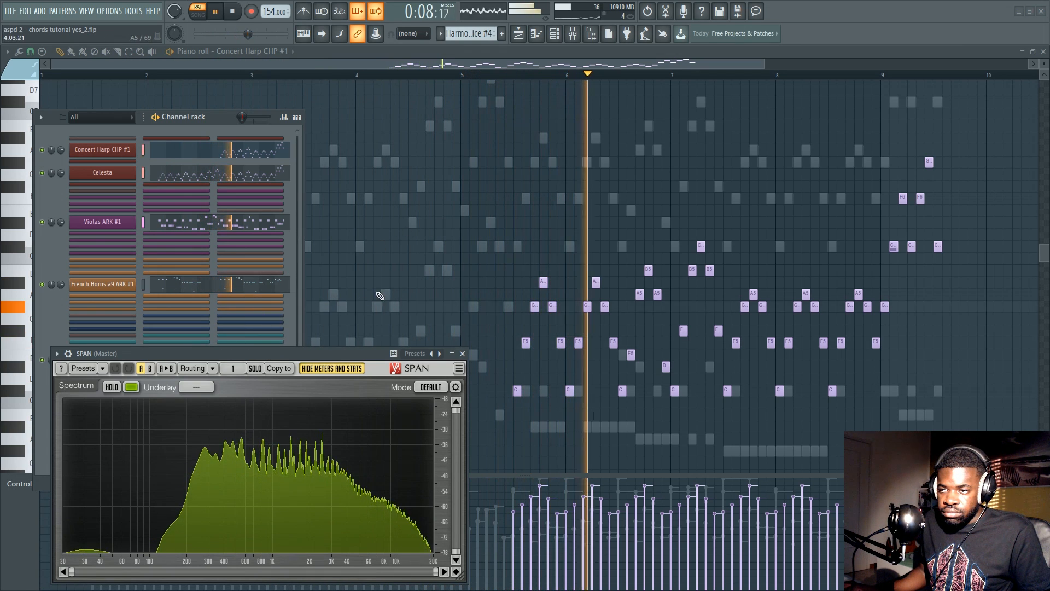
{"action": "key", "text": "F5"}
{"action": "left_click", "coordinate": [238, 150]}
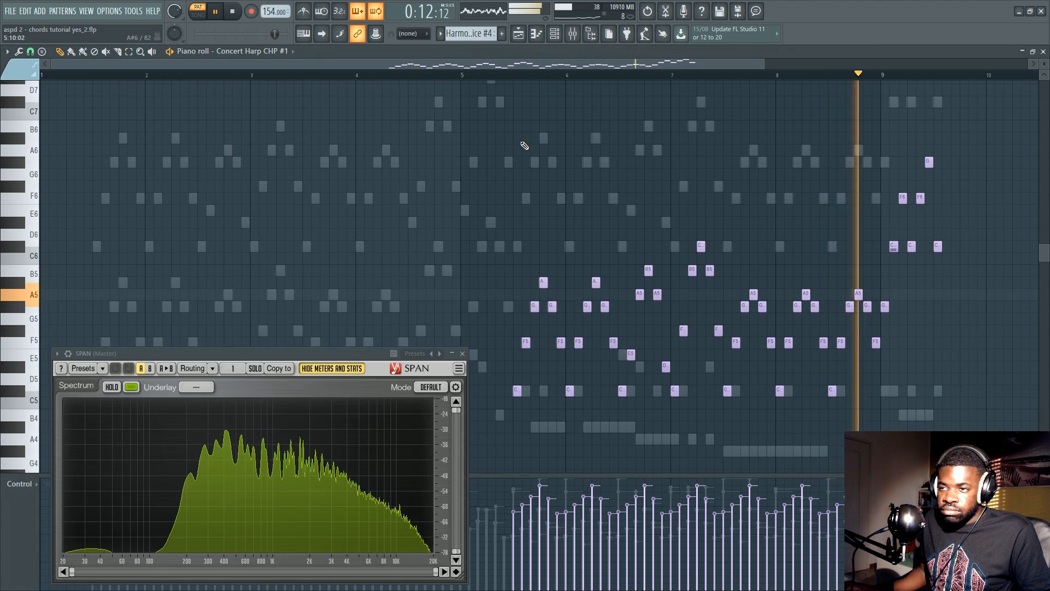
{"action": "key", "text": "space"}
Leave only the Concert Harp CHP #1 and Celesta channels audible, muting the violas, French horns and flute
{"action": "key", "text": "ctrl+a"}
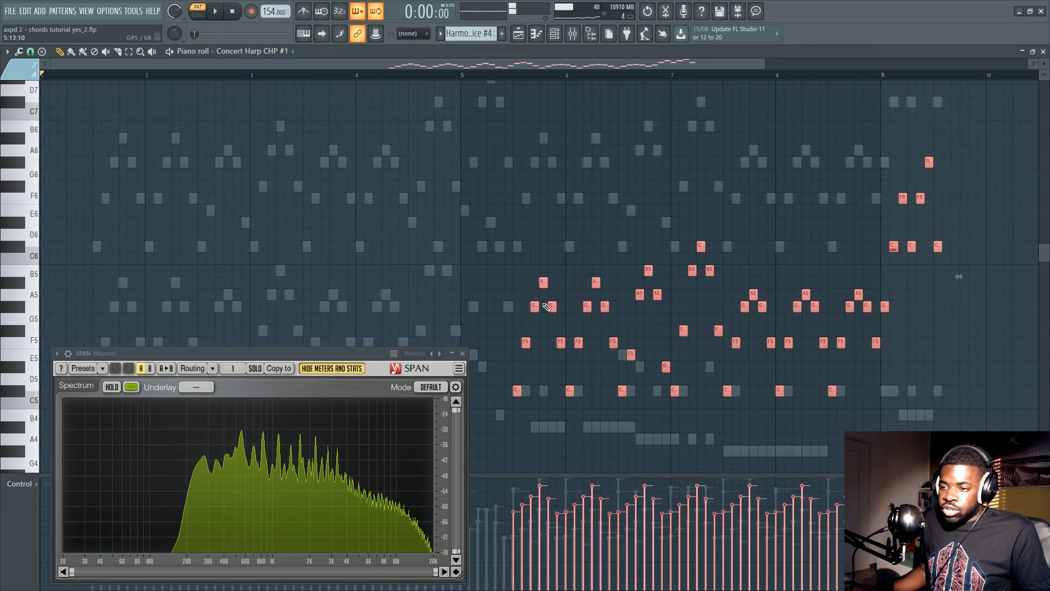
{"action": "key", "text": "F6"}
{"action": "left_click", "coordinate": [42, 173], "text": "ctrl"}
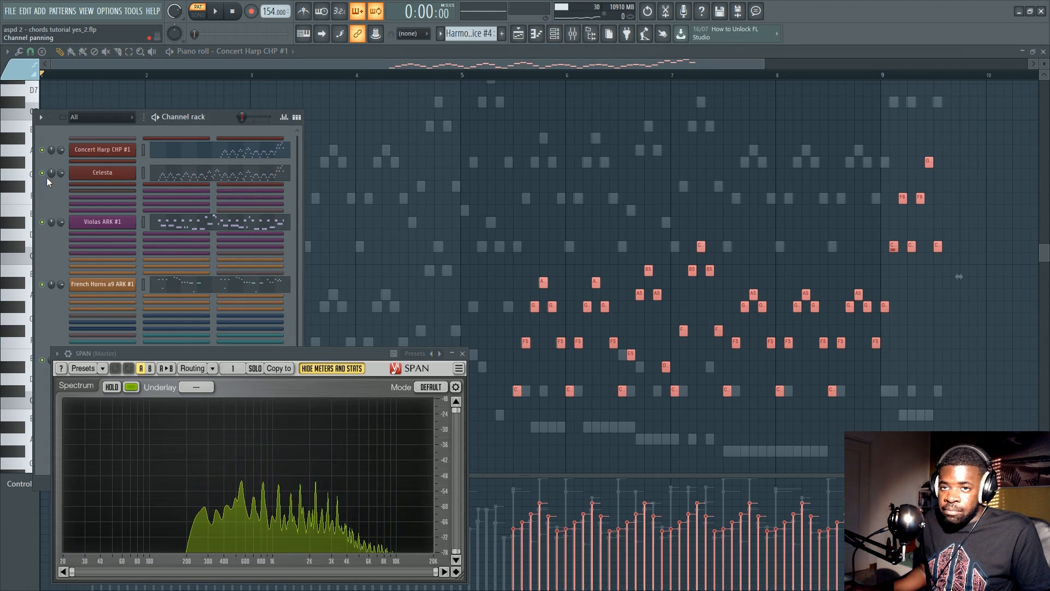
{"action": "left_click", "coordinate": [43, 150]}
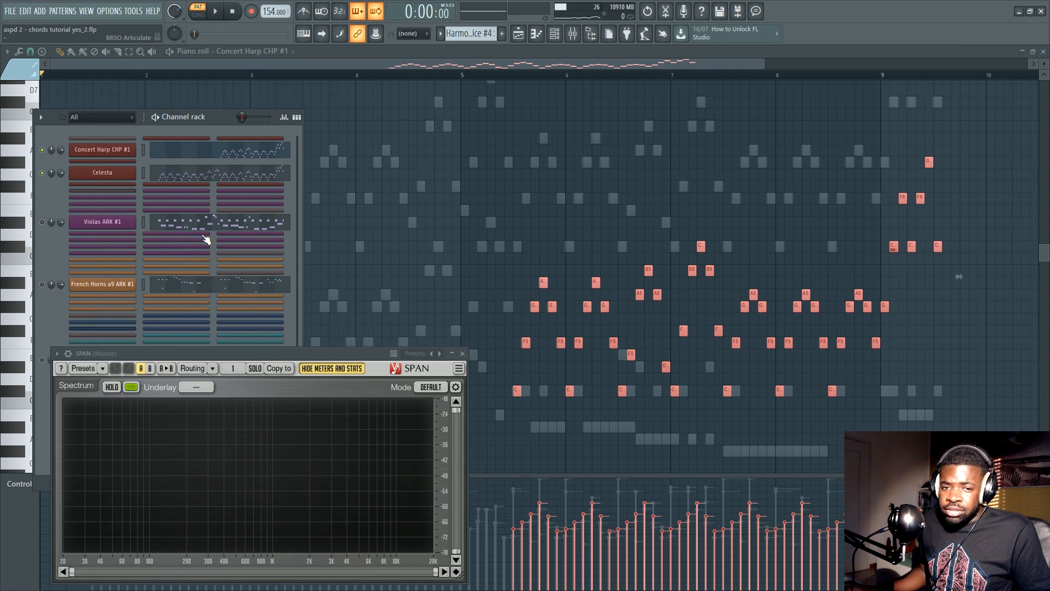
Open the Celesta notes in the piano roll and close the SPAN analyzer
{"action": "left_click", "coordinate": [198, 174]}
{"action": "scroll", "coordinate": [198, 178], "scroll_direction": "down", "scroll_amount": 4}
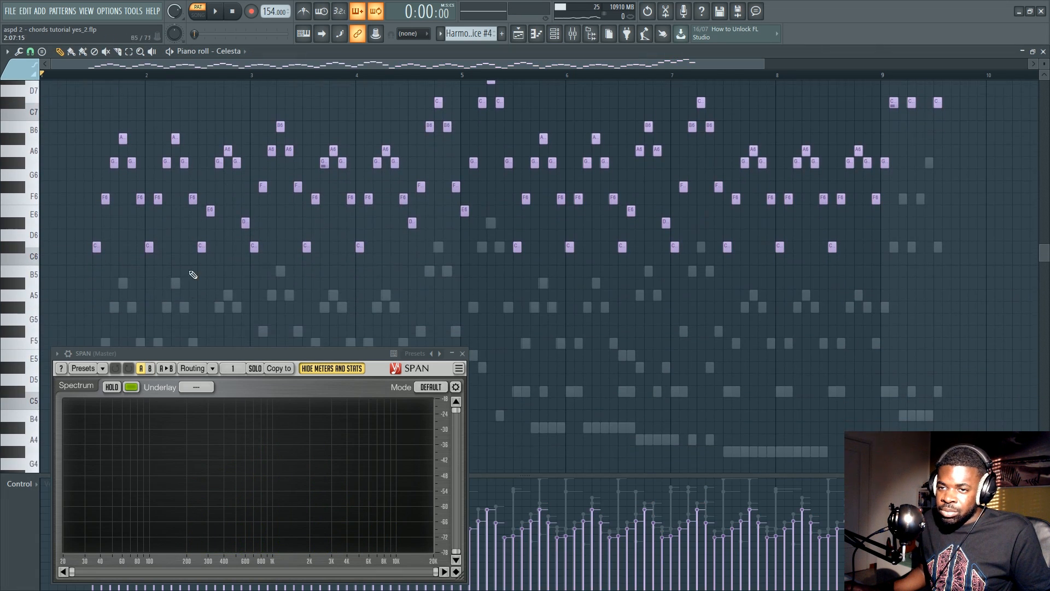
{"action": "left_click", "coordinate": [464, 353]}
{"action": "scroll", "coordinate": [206, 365], "scroll_direction": "up", "scroll_amount": 3}
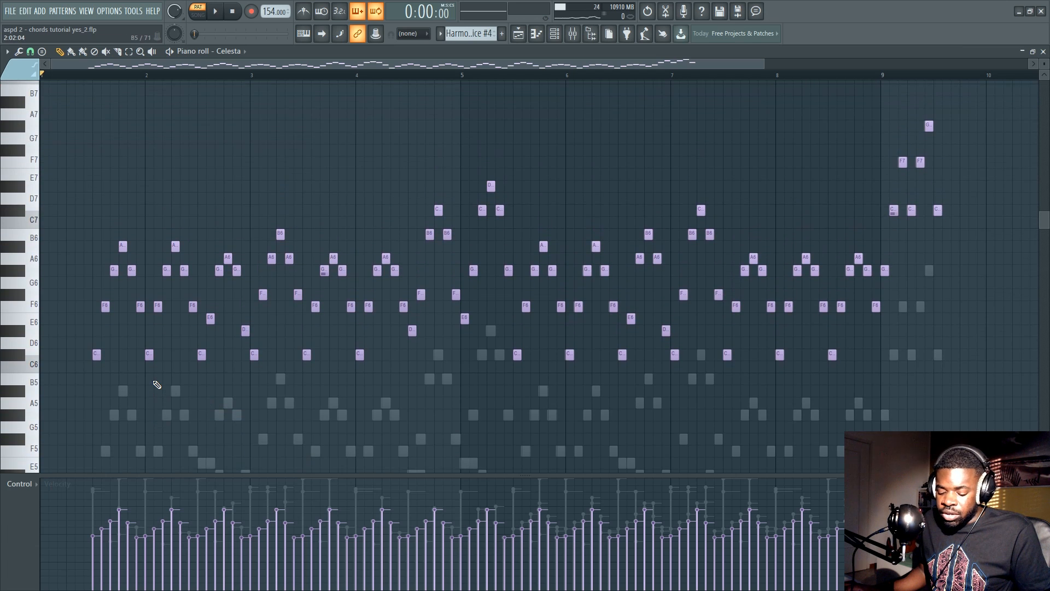
Listen to the harp and Celesta channels of Harmonic Voice #4 while viewing the Celesta notes and checking the channel list
{"action": "key", "text": "F6"}
{"action": "key", "text": "F6"}
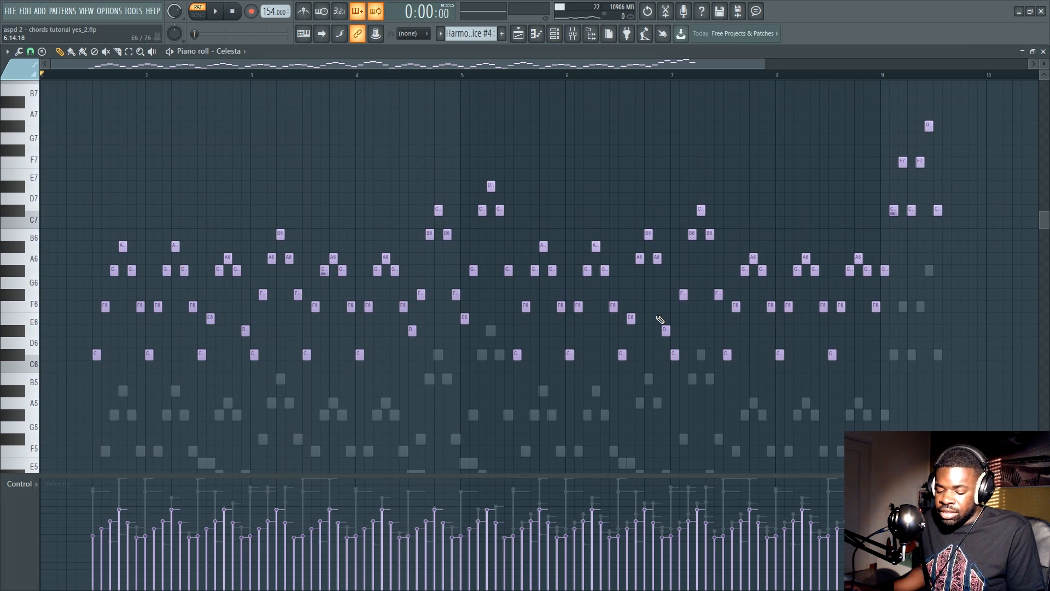
{"action": "key", "text": "F6"}
{"action": "key", "text": "F6"}
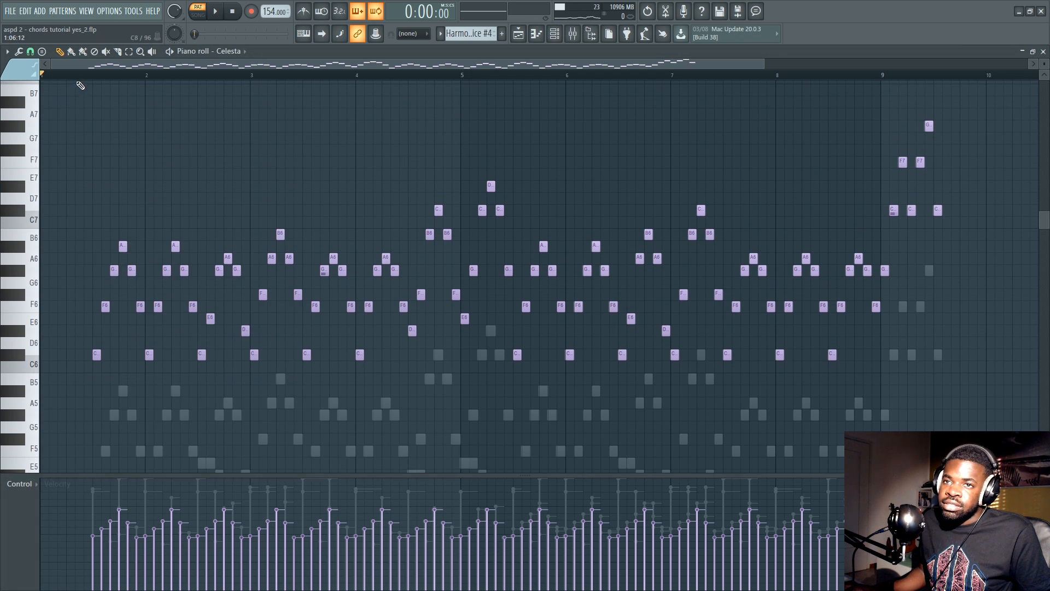
{"action": "key", "text": "space"}
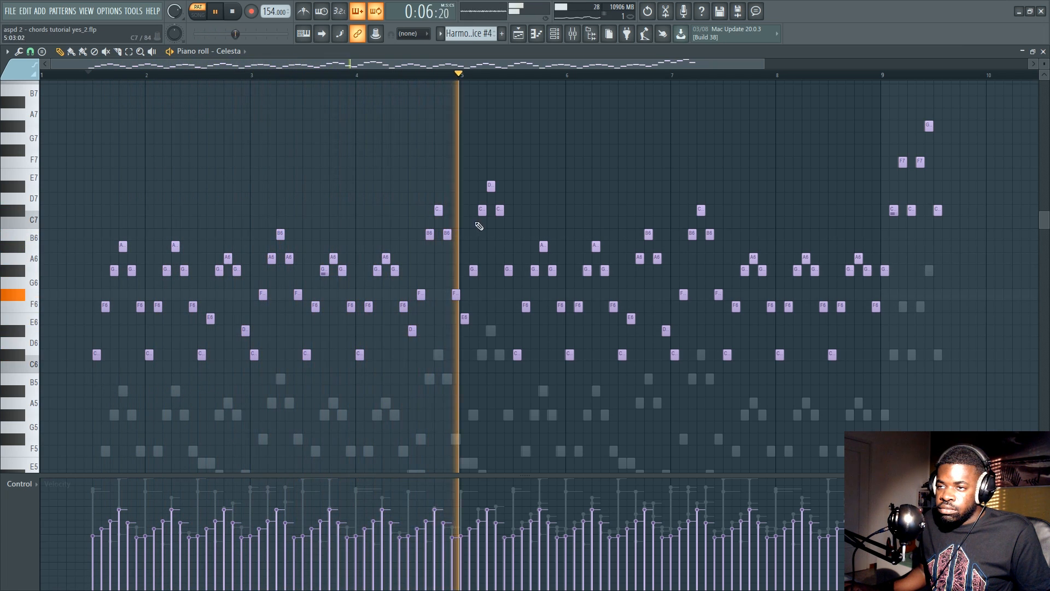
{"action": "key", "text": "space"}
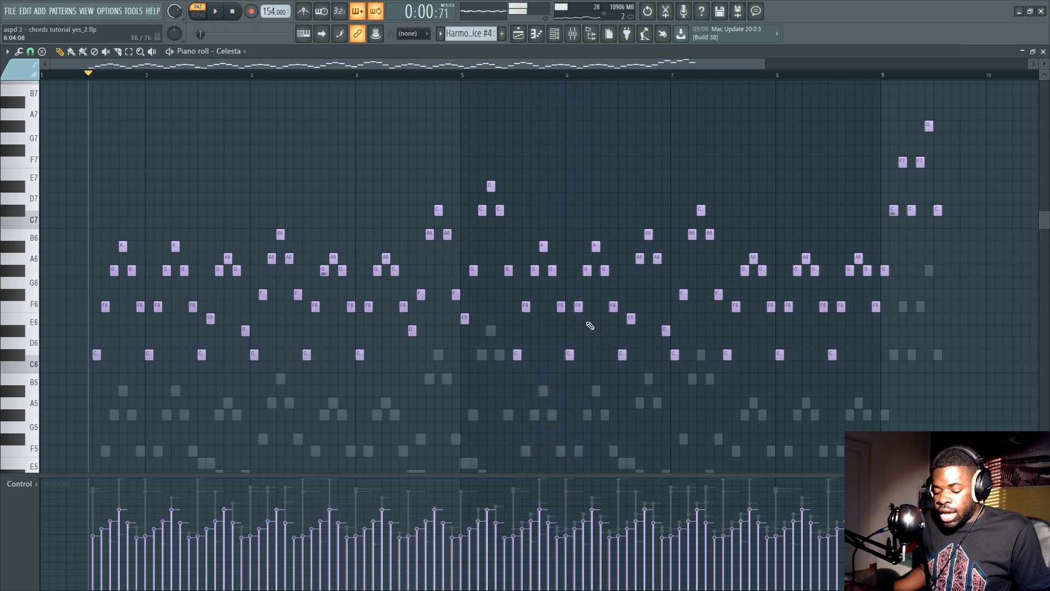
{"action": "key", "text": "F6"}
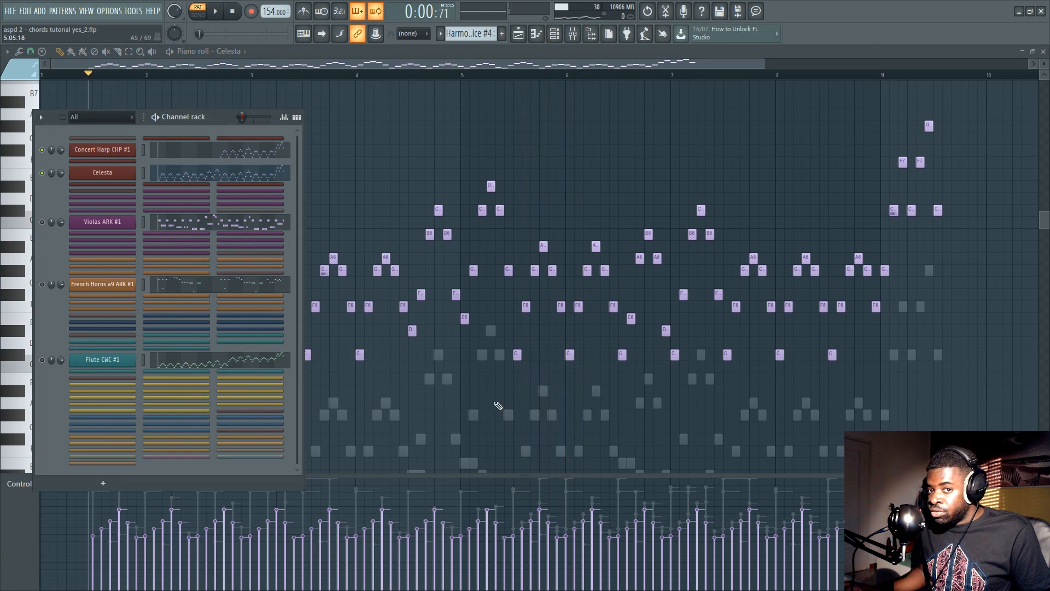
{"action": "key", "text": "F6"}
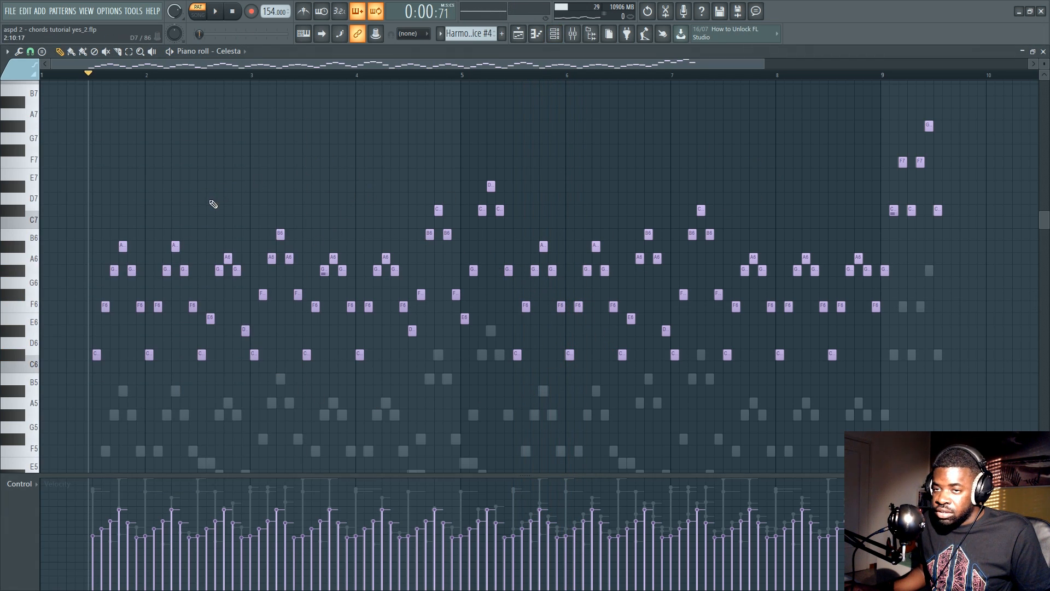
Highlight the opening Celesta phrase up to the start of bar 3, clear the selection, and play from the phrase's start
{"action": "left_click_drag", "start_coordinate": [91, 77], "coordinate": [242, 145]}
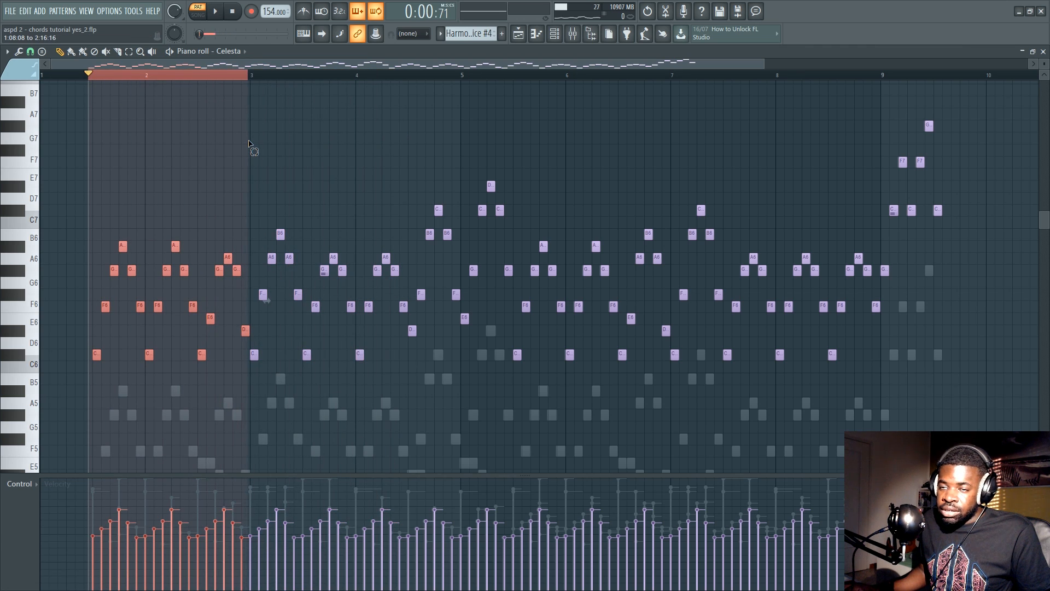
{"action": "left_click", "coordinate": [99, 78]}
{"action": "left_click_drag", "start_coordinate": [251, 194], "coordinate": [51, 466]}
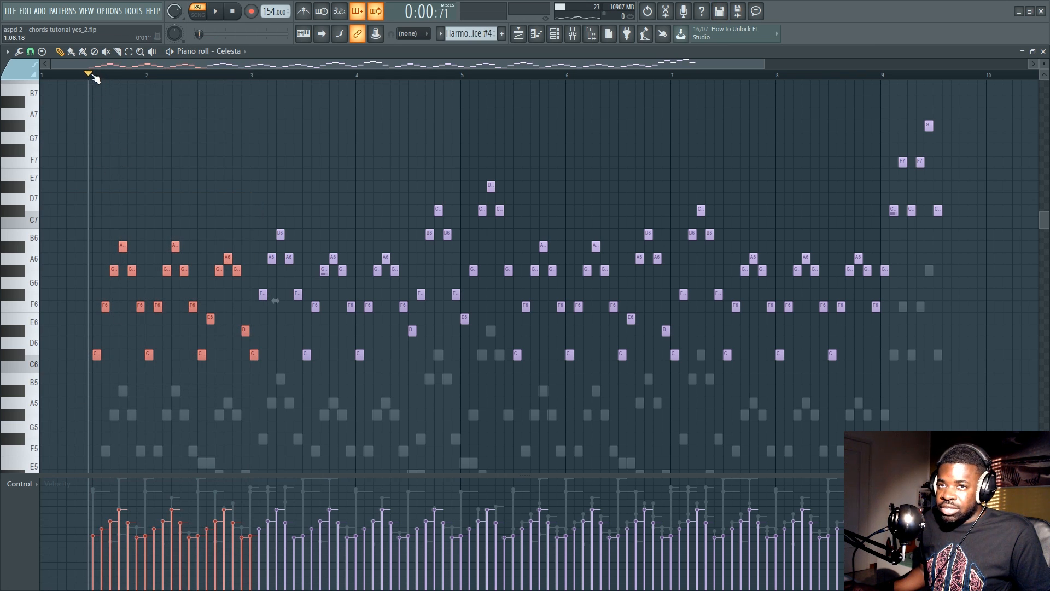
{"action": "left_click_drag", "start_coordinate": [93, 75], "coordinate": [253, 105]}
{"action": "left_click", "coordinate": [66, 153]}
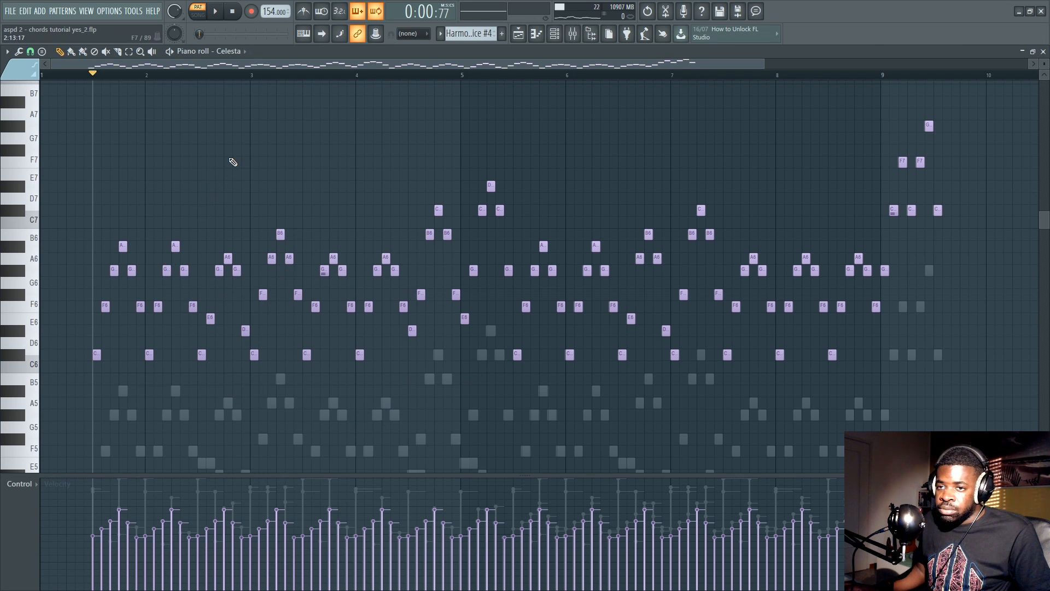
{"action": "key", "text": "space"}
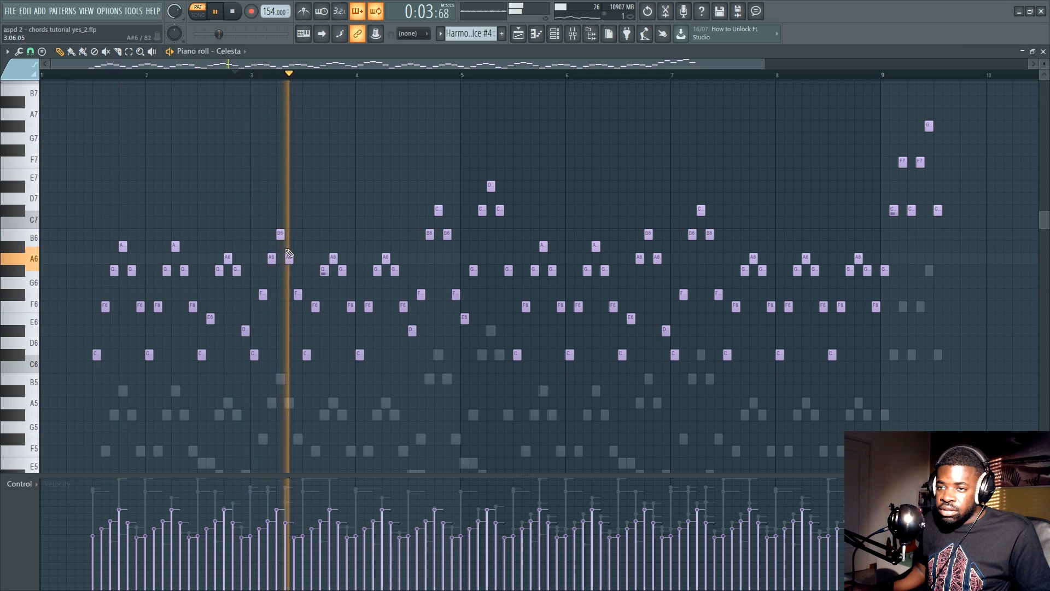
Stop the Celesta playback and open the Violas ARK #1 notes in the piano roll
{"action": "key", "text": "space"}
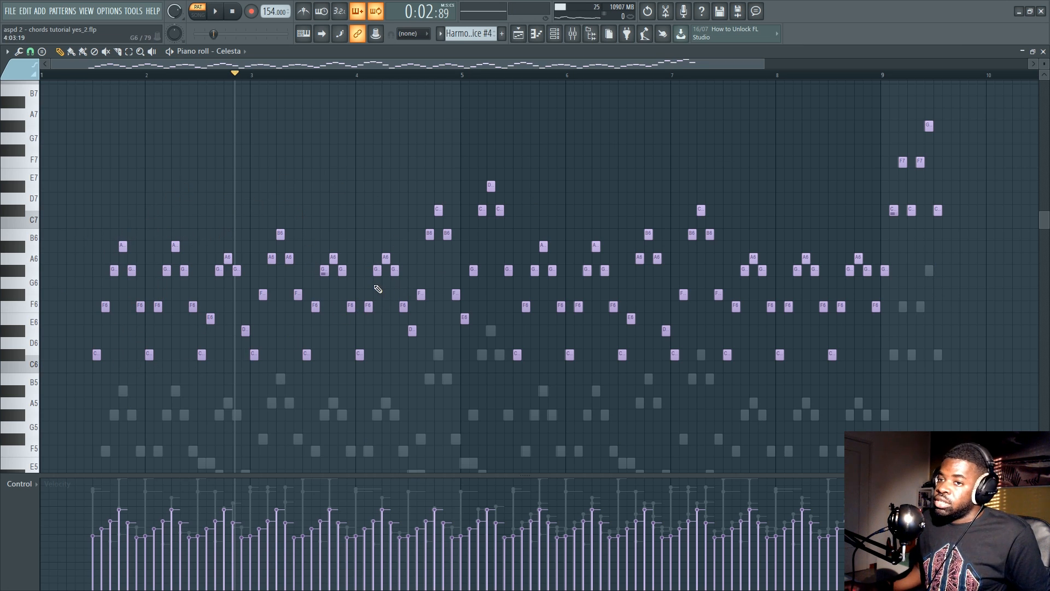
{"action": "key", "text": "F6"}
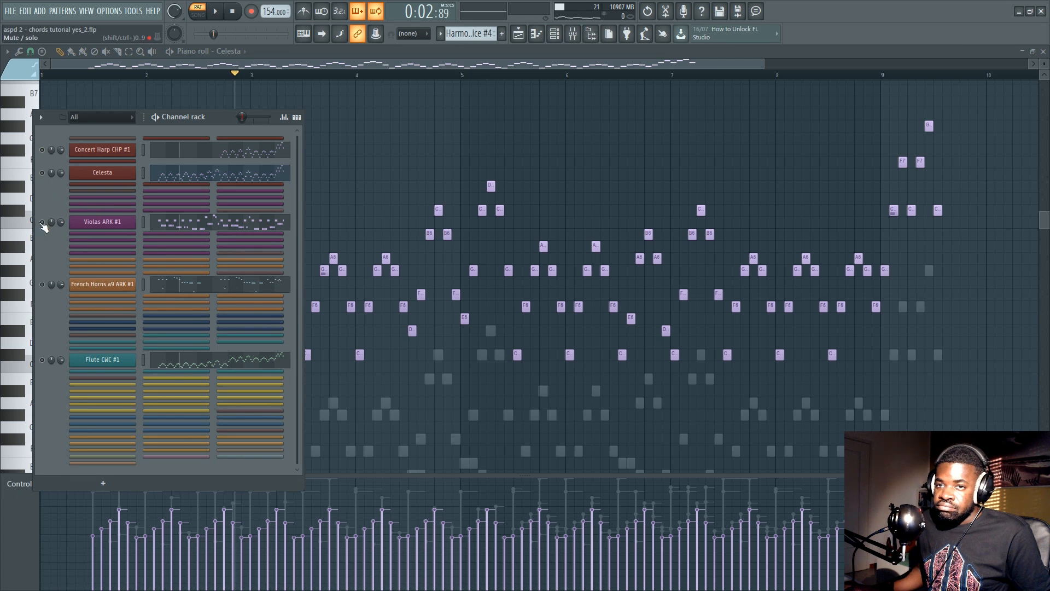
{"action": "left_click", "coordinate": [196, 226]}
Play the viola part from its first note with the whole pattern in view, and stop in bar 6
{"action": "left_click", "coordinate": [93, 77]}
{"action": "scroll", "coordinate": [92, 79], "scroll_direction": "up", "scroll_amount": 5}
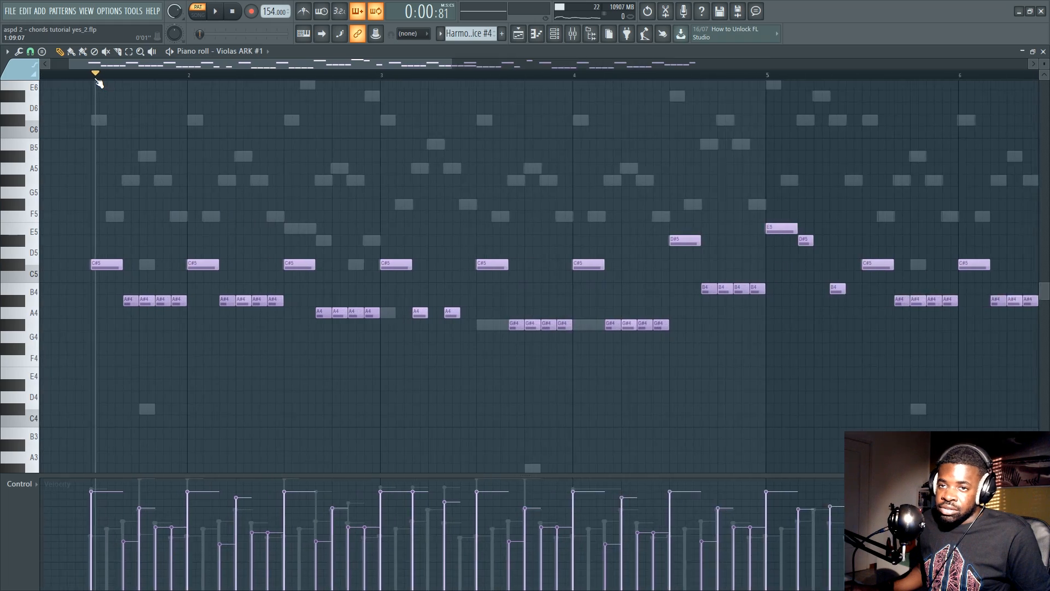
{"action": "scroll", "coordinate": [93, 81], "scroll_direction": "down", "scroll_amount": 5}
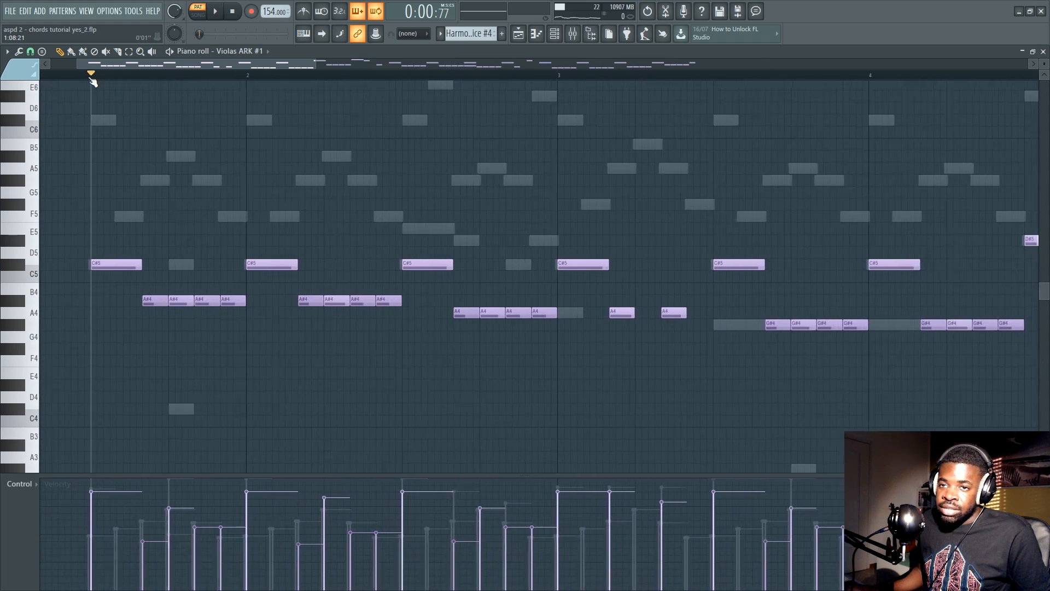
{"action": "scroll", "coordinate": [92, 79], "scroll_direction": "down", "scroll_amount": 6}
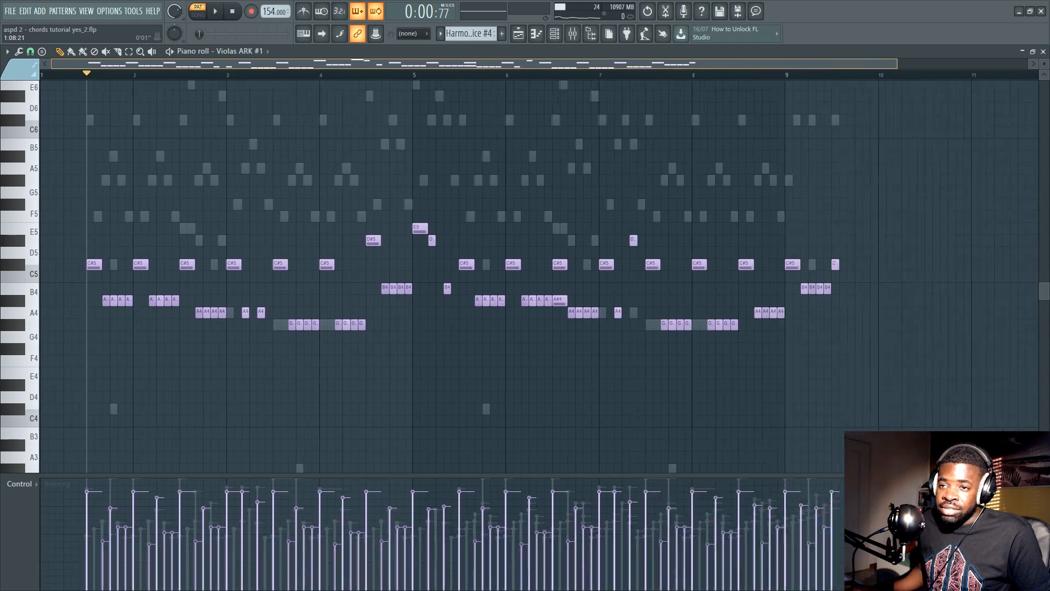
{"action": "key", "text": "space"}
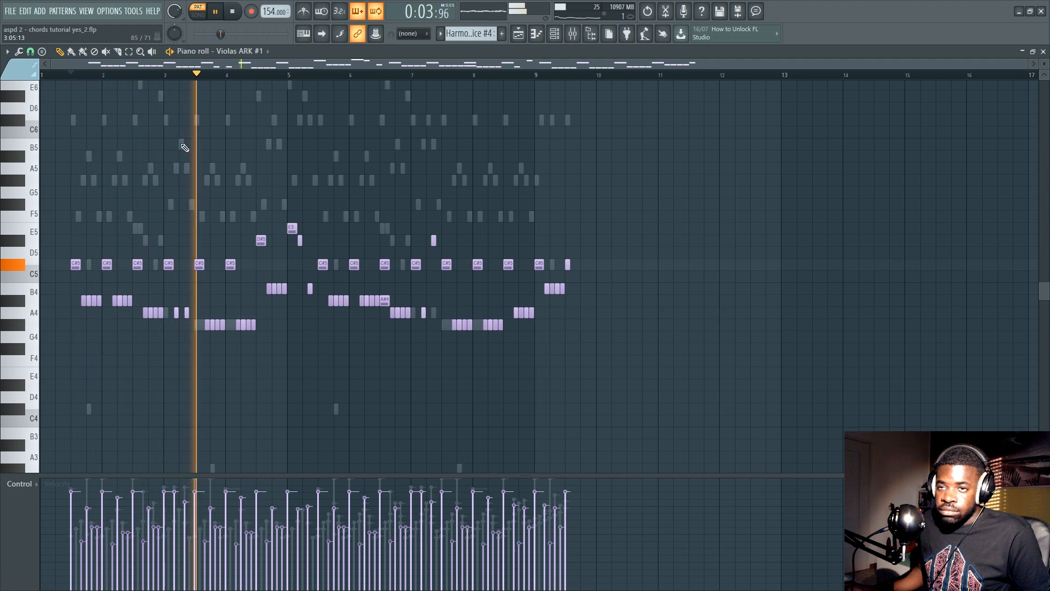
{"action": "scroll", "coordinate": [234, 77], "scroll_direction": "up", "scroll_amount": 4}
{"action": "scroll", "coordinate": [233, 77], "scroll_direction": "down", "scroll_amount": 5}
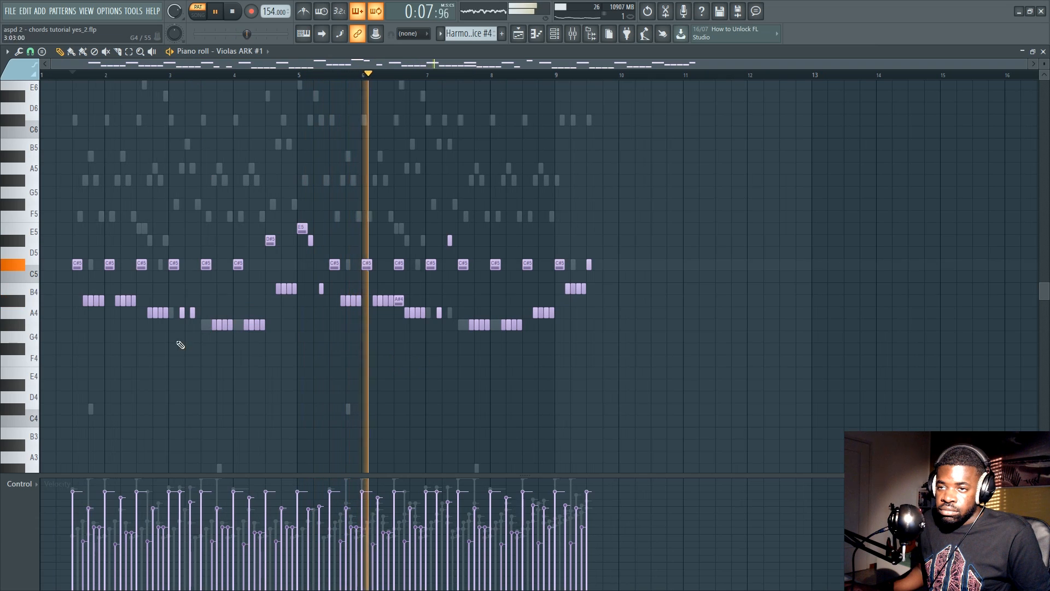
{"action": "key", "text": "space"}
Try cutting the lower repeated viola notes in bars 1 to 4 and listen to the remaining accents
{"action": "left_click_drag", "start_coordinate": [81, 296], "coordinate": [264, 360]}
{"action": "left_click_drag", "start_coordinate": [271, 286], "coordinate": [299, 305]}
{"action": "key", "text": "Delete"}
{"action": "key", "text": "space"}
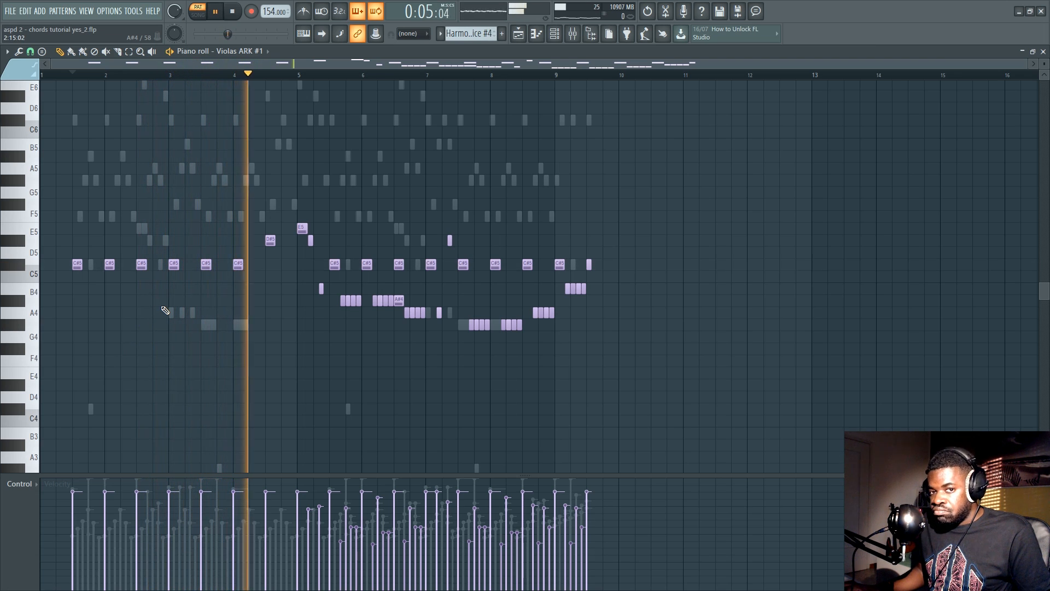
{"action": "key", "text": "space"}
Restore the cut notes, try playing the lower repeated notes merged into sustained ones, and undo the merge
{"action": "key", "text": "ctrl+v"}
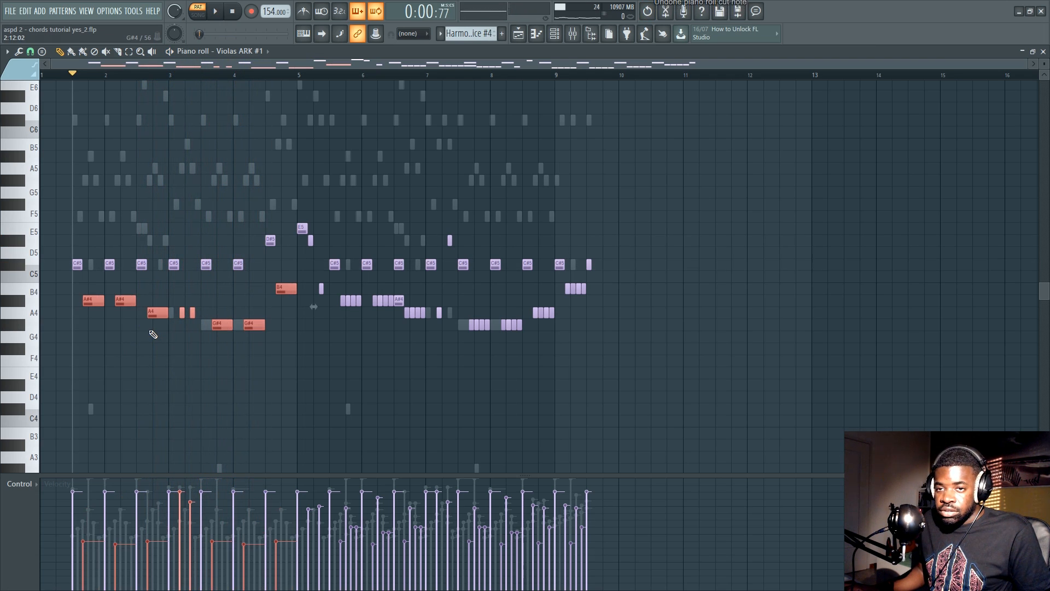
{"action": "key", "text": "space"}
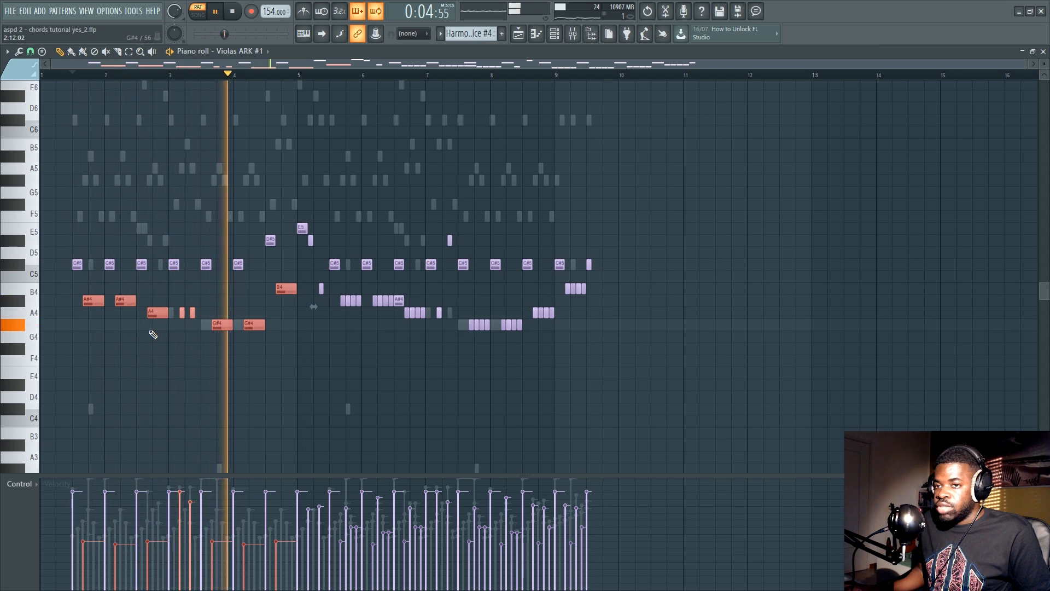
{"action": "key", "text": "space"}
{"action": "key", "text": "ctrl+u"}
{"action": "key", "text": "ctrl+z"}
{"action": "key", "text": "ctrl+z"}
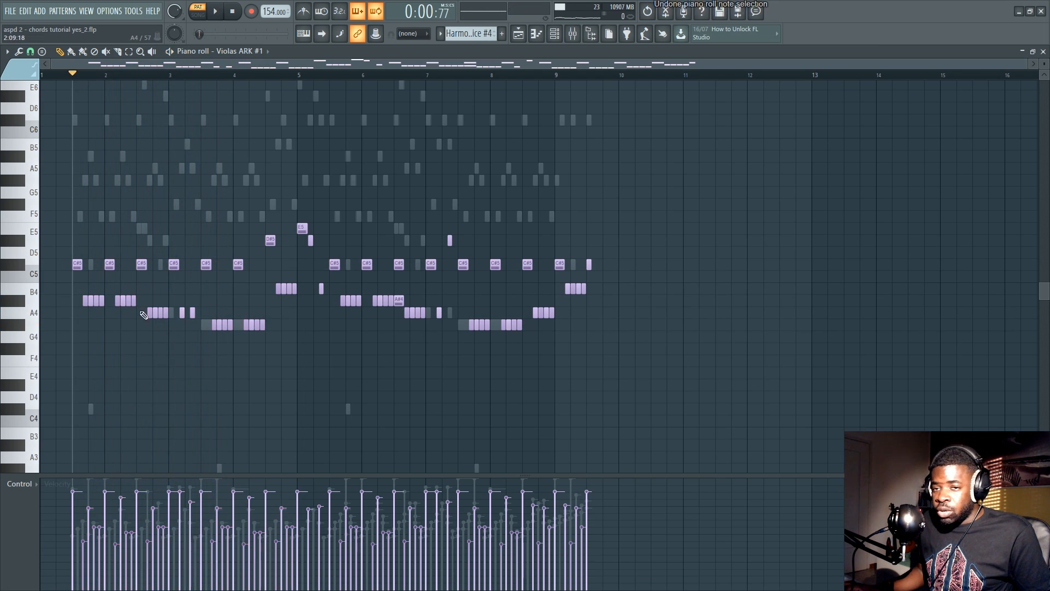
Highlight the lower repeated viola notes and the early C#5 accents in turn, clearing each selection
{"action": "left_click_drag", "start_coordinate": [71, 289], "coordinate": [294, 376]}
{"action": "key", "text": "ctrl+d"}
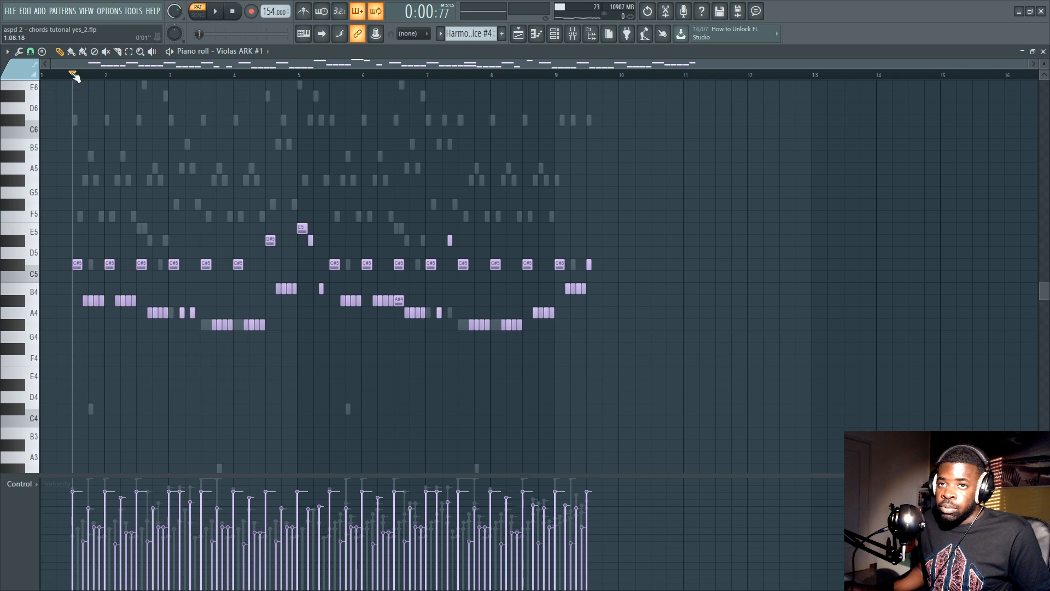
{"action": "scroll", "coordinate": [76, 75], "scroll_direction": "up", "scroll_amount": 4}
{"action": "left_click", "coordinate": [110, 265], "text": "ctrl"}
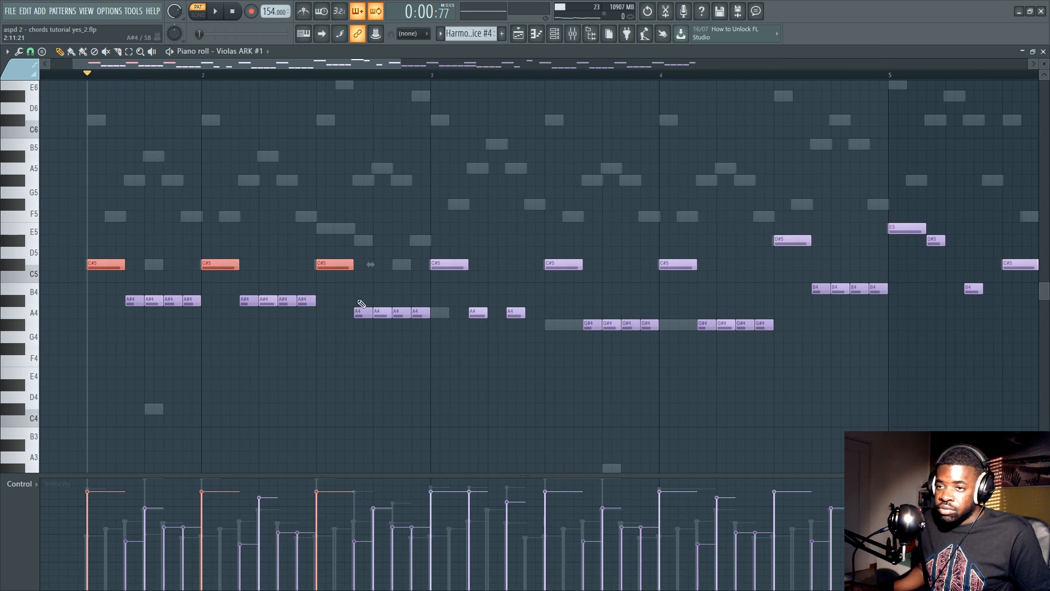
{"action": "left_click_drag", "start_coordinate": [447, 236], "coordinate": [462, 291]}
{"action": "left_click_drag", "start_coordinate": [528, 250], "coordinate": [563, 292]}
{"action": "key", "text": "ctrl+d"}
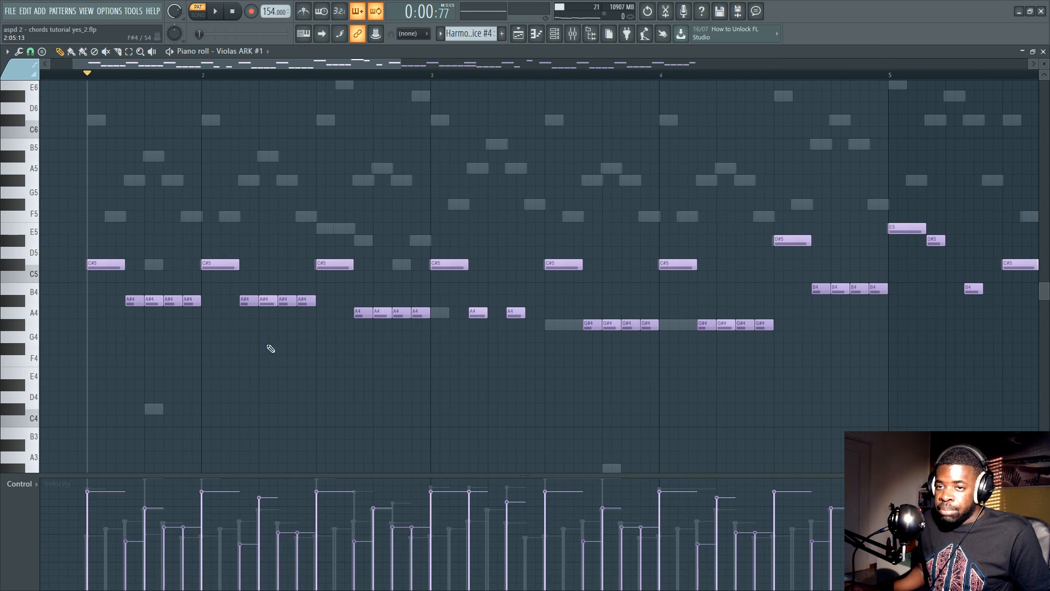
Try grouping the first four C#5 viola accents, undo the grouping, and try muting the accent at the start of bar 3
{"action": "left_click_drag", "start_coordinate": [91, 263], "coordinate": [485, 264]}
{"action": "key", "text": "shift+g"}
{"action": "key", "text": "ctrl+z"}
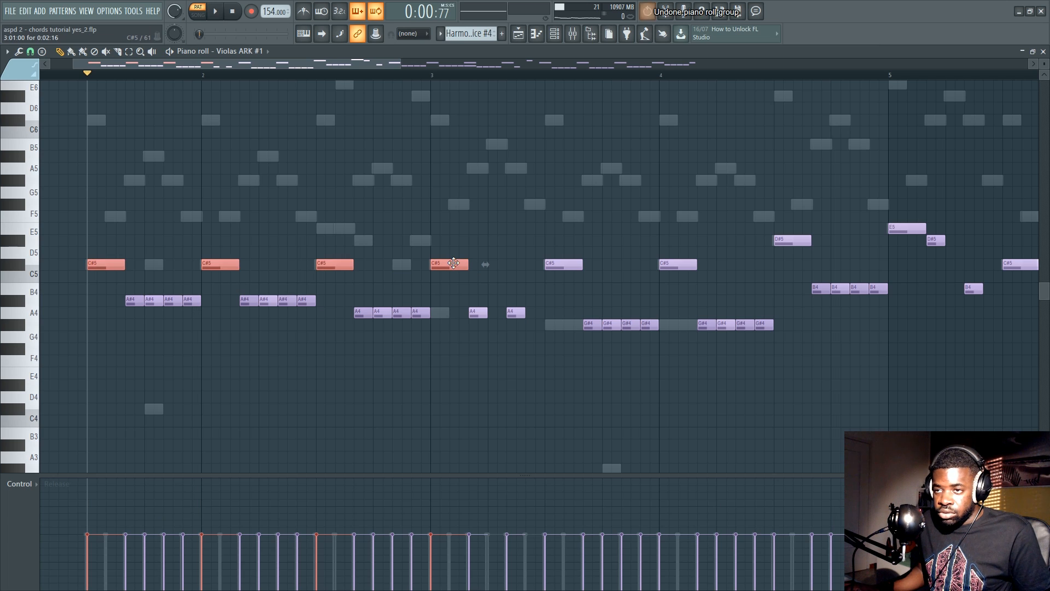
{"action": "key", "text": "r"}
{"action": "key", "text": "t"}
{"action": "left_click", "coordinate": [455, 264]}
{"action": "key", "text": "space"}
{"action": "key", "text": "space"}
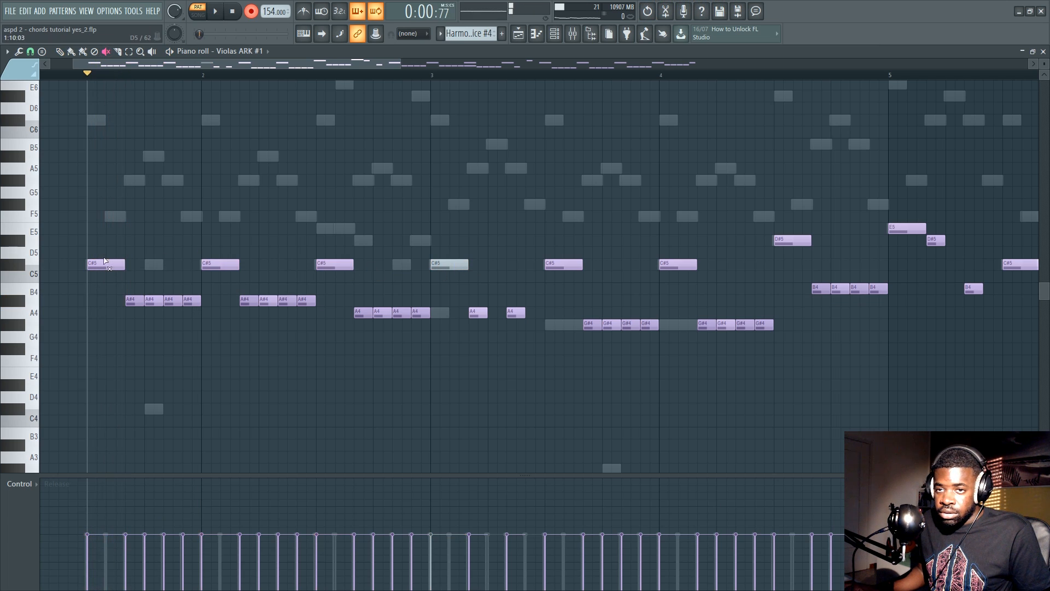
Play the viola phrase with its first four C#5 accents highlighted, and clear the selection
{"action": "key", "text": "space"}
{"action": "left_click_drag", "start_coordinate": [474, 249], "coordinate": [58, 269]}
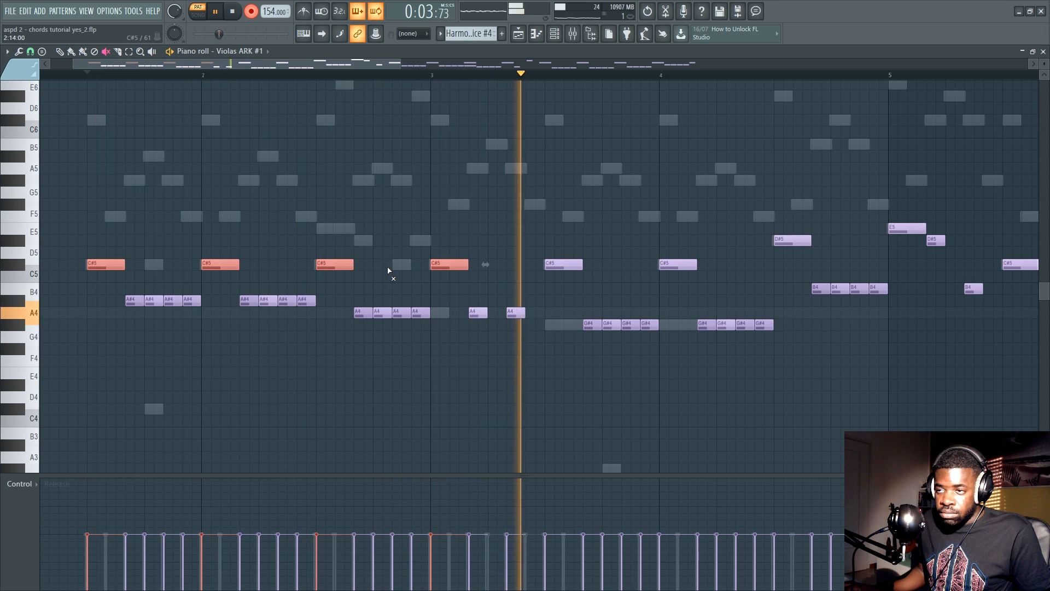
{"action": "key", "text": "space"}
{"action": "key", "text": "ctrl+d"}
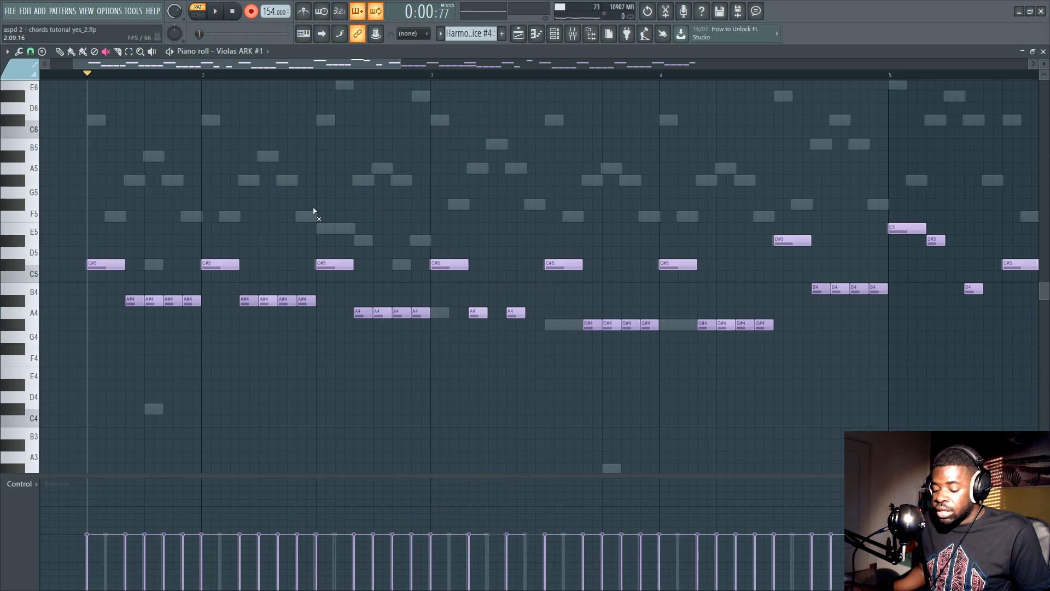
{"action": "left_click_drag", "start_coordinate": [235, 206], "coordinate": [217, 266]}
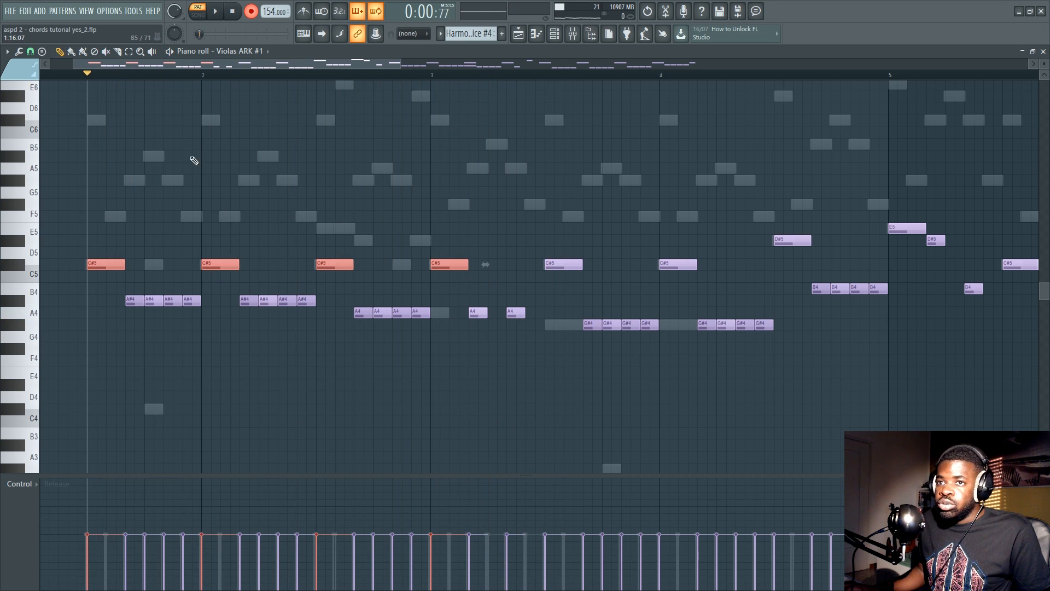
{"action": "key", "text": "ctrl+d"}
{"action": "scroll", "coordinate": [211, 65], "scroll_direction": "down", "scroll_amount": 5}
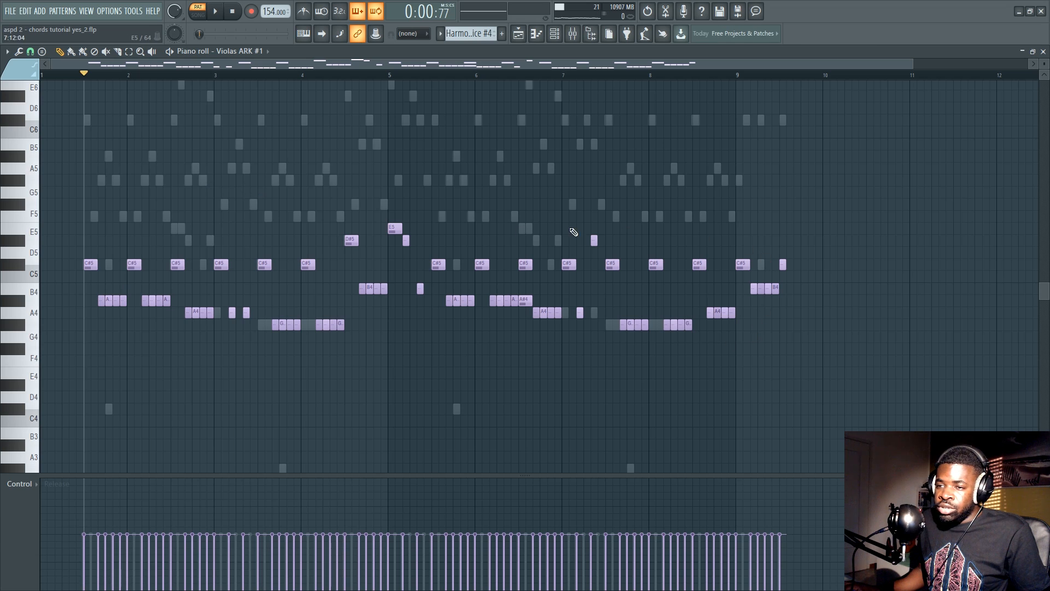
Show note velocity in the control lane and briefly highlight the lower repeated viola notes of bars 1 and 2
{"action": "left_click", "coordinate": [16, 485]}
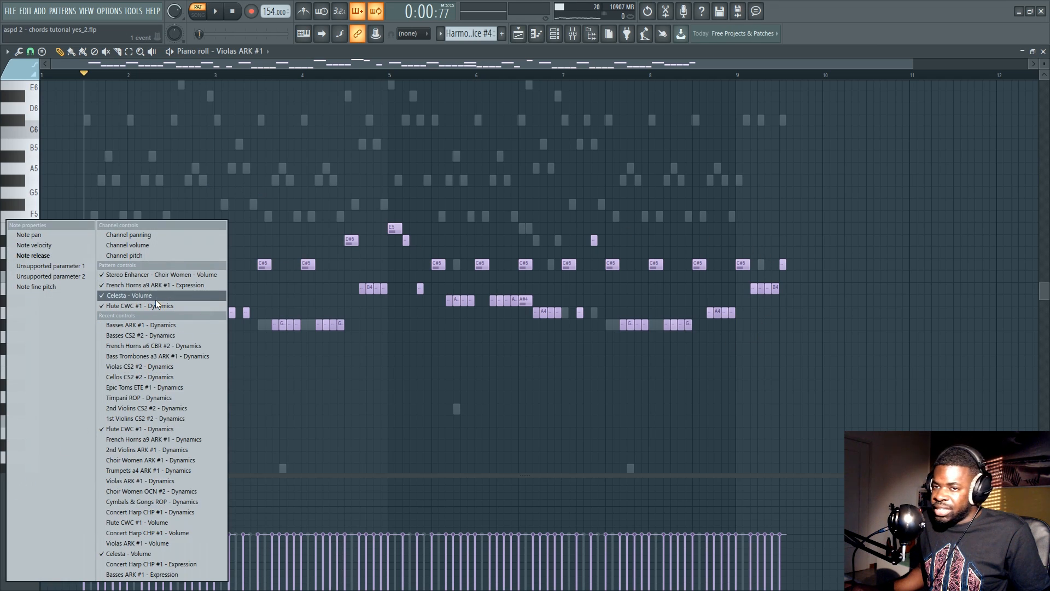
{"action": "left_click", "coordinate": [74, 245]}
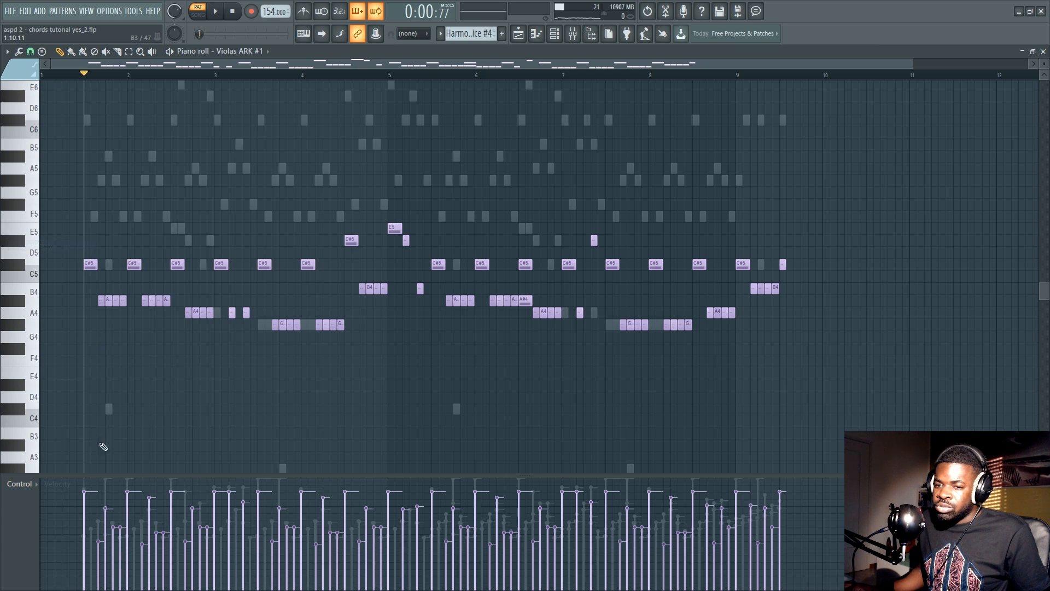
{"action": "left_click_drag", "start_coordinate": [84, 293], "coordinate": [216, 318]}
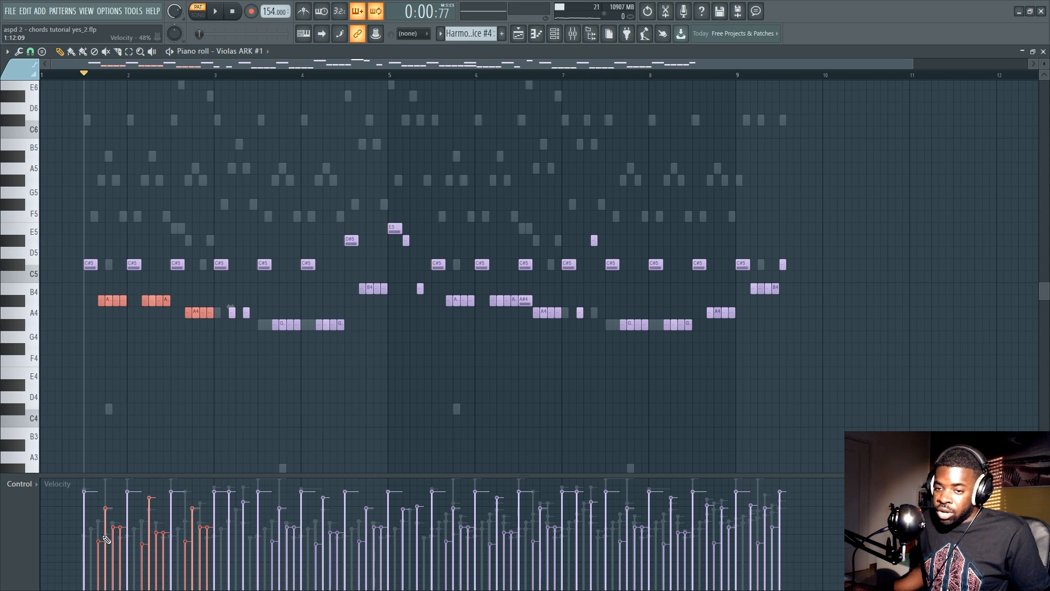
{"action": "left_click", "coordinate": [144, 441]}
Try levelling the viola velocities in bars 1 to 3 to the accents' height, listen, and undo the change
{"action": "left_click_drag", "start_coordinate": [117, 494], "coordinate": [276, 492]}
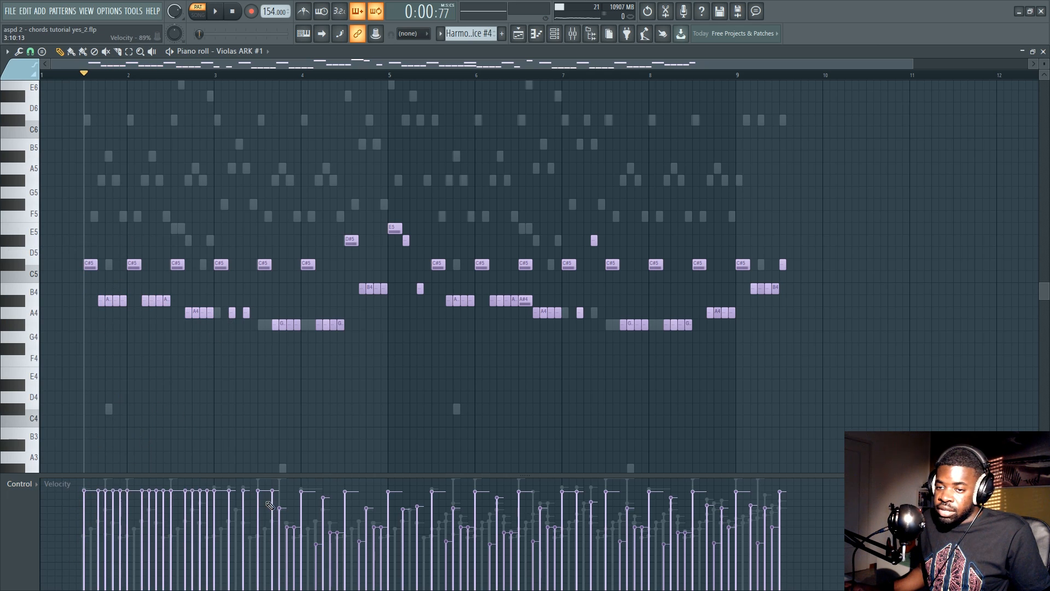
{"action": "key", "text": "space"}
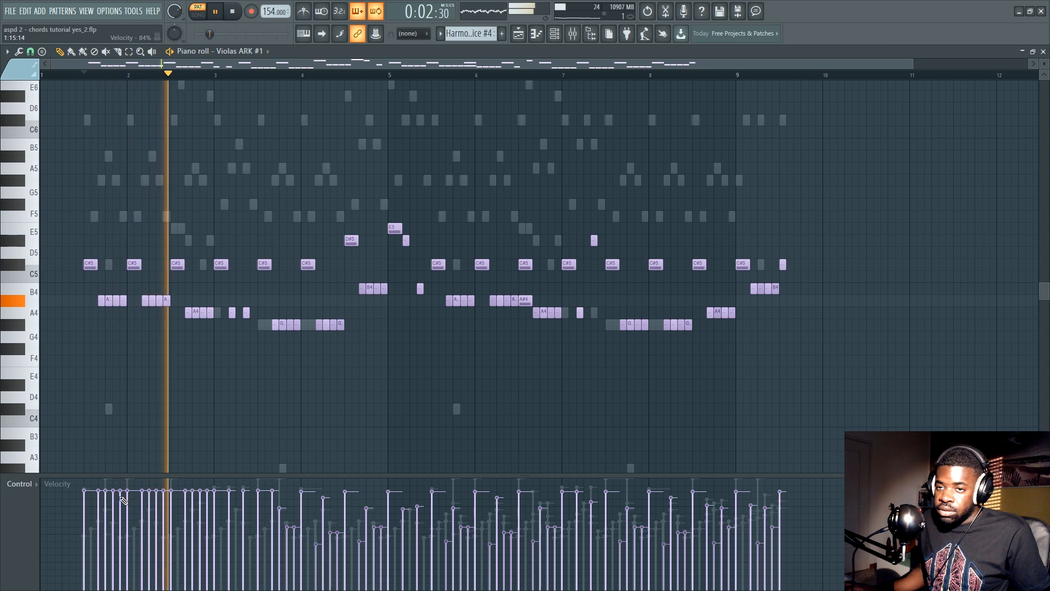
{"action": "key", "text": "space"}
{"action": "key", "text": "ctrl+z"}
Play the viola opening with its varied velocities and briefly highlight the lower notes through bar 4
{"action": "key", "text": "space"}
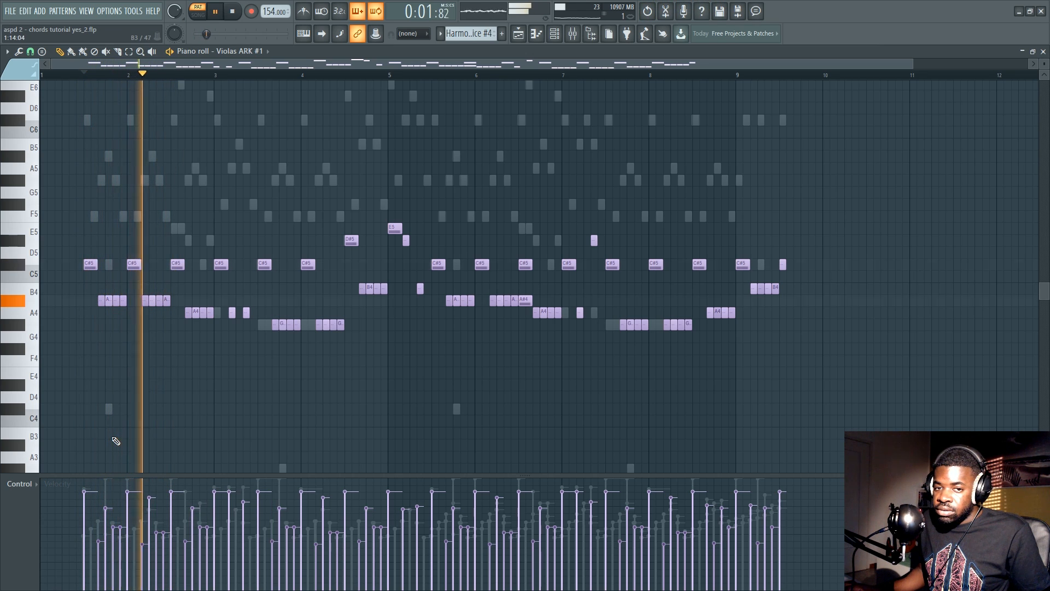
{"action": "key", "text": "space"}
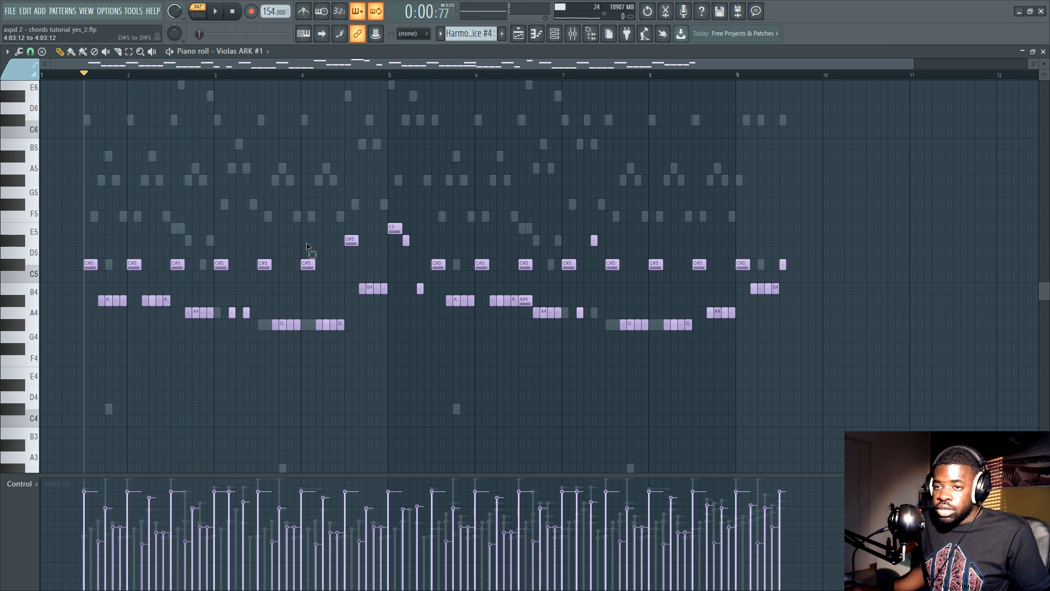
{"action": "left_click_drag", "start_coordinate": [306, 245], "coordinate": [346, 380]}
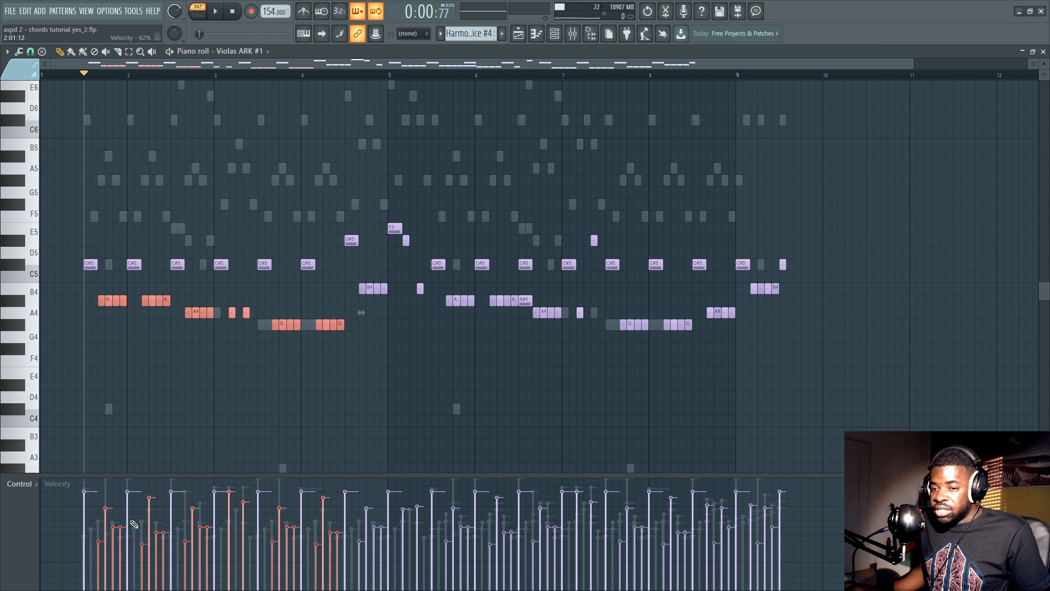
{"action": "left_click", "coordinate": [223, 426]}
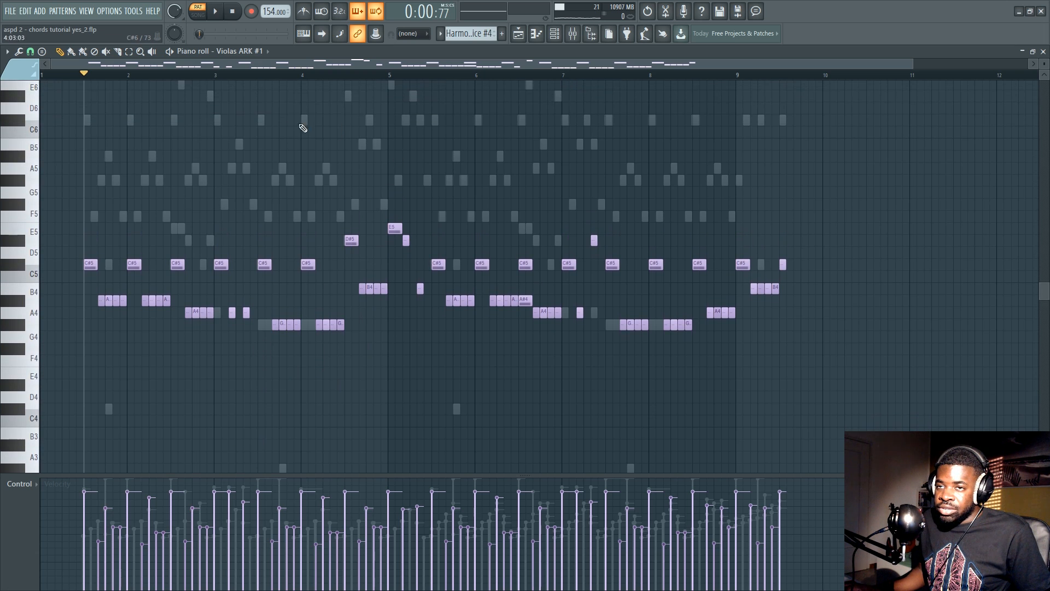
Play the viola part from late in bar 2 into bar 3 and stop
{"action": "left_click", "coordinate": [193, 76]}
{"action": "scroll", "coordinate": [193, 76], "scroll_direction": "up", "scroll_amount": 3}
{"action": "key", "text": "space"}
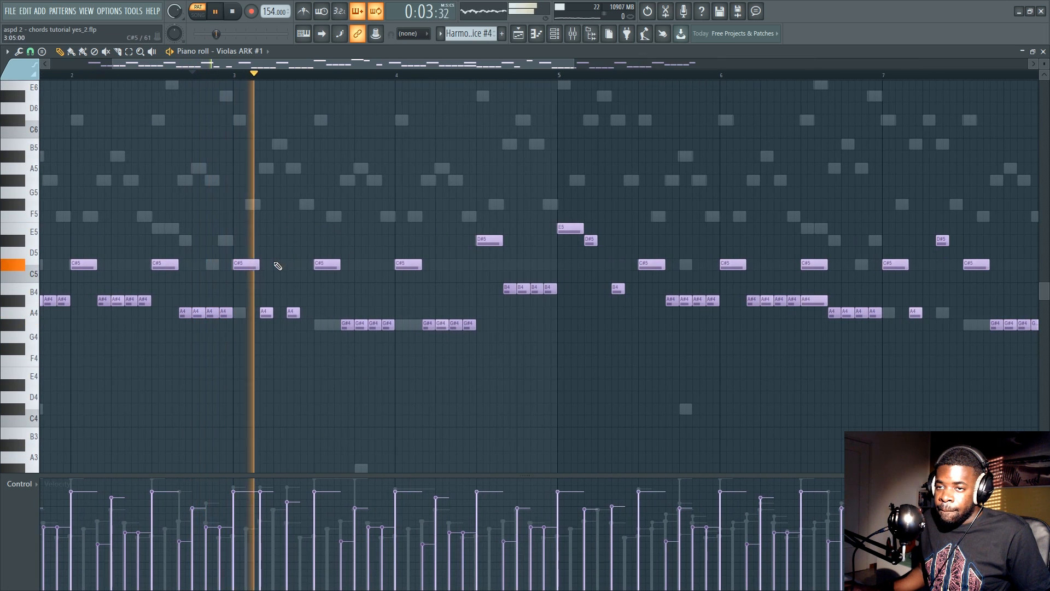
{"action": "key", "text": "space"}
{"action": "scroll", "coordinate": [327, 65], "scroll_direction": "down", "scroll_amount": 3}
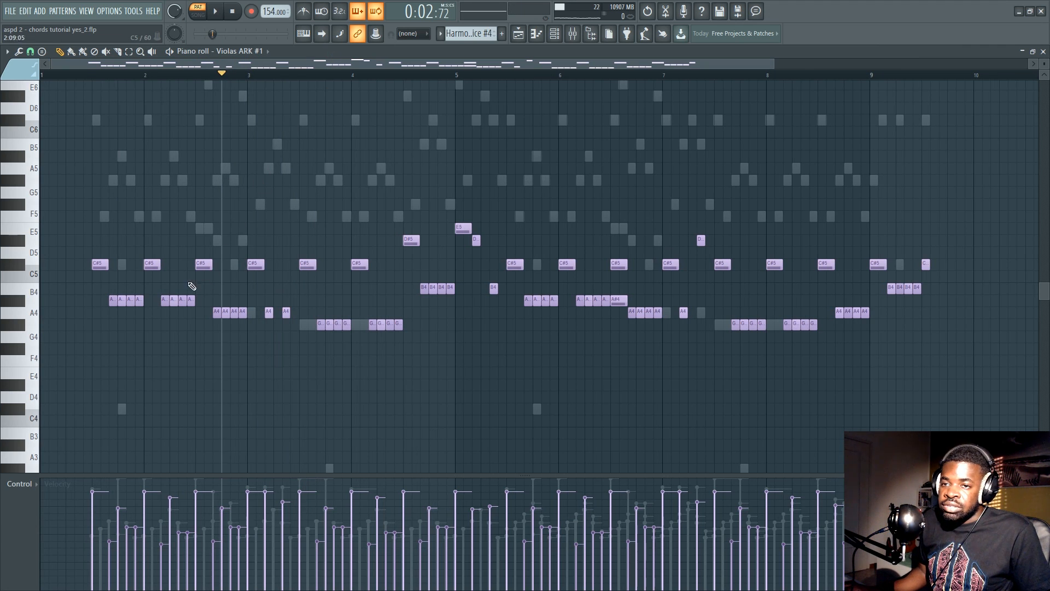
Highlight the lower viola notes before and after the start of bar 3, placing the play position at that bar
{"action": "left_click_drag", "start_coordinate": [93, 291], "coordinate": [229, 330]}
{"action": "left_click", "coordinate": [269, 277], "text": "ctrl"}
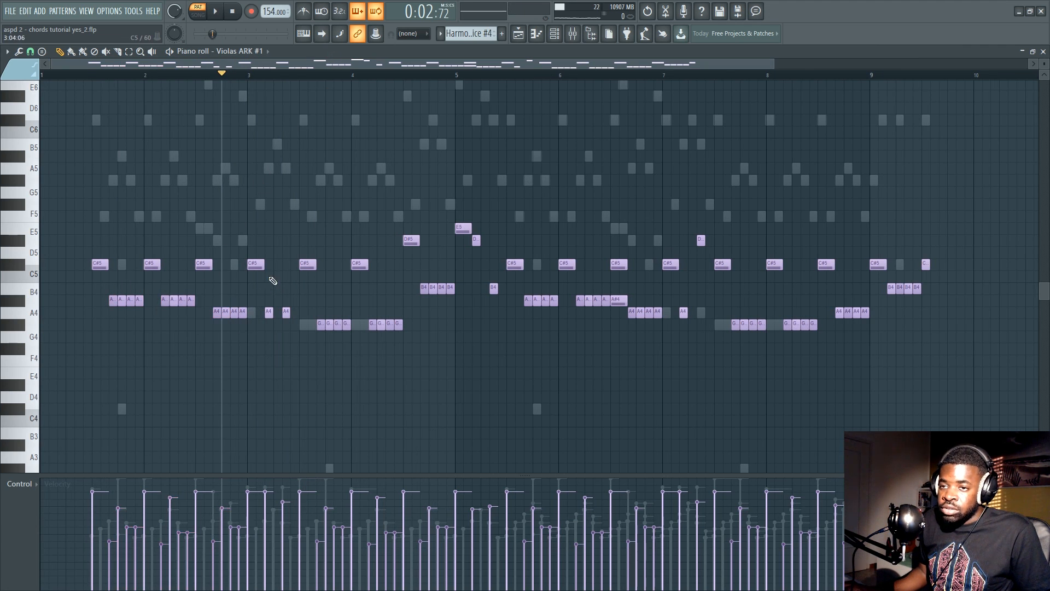
{"action": "left_click", "coordinate": [248, 77]}
{"action": "left_click_drag", "start_coordinate": [259, 247], "coordinate": [294, 349]}
{"action": "left_click", "coordinate": [254, 142], "text": "ctrl"}
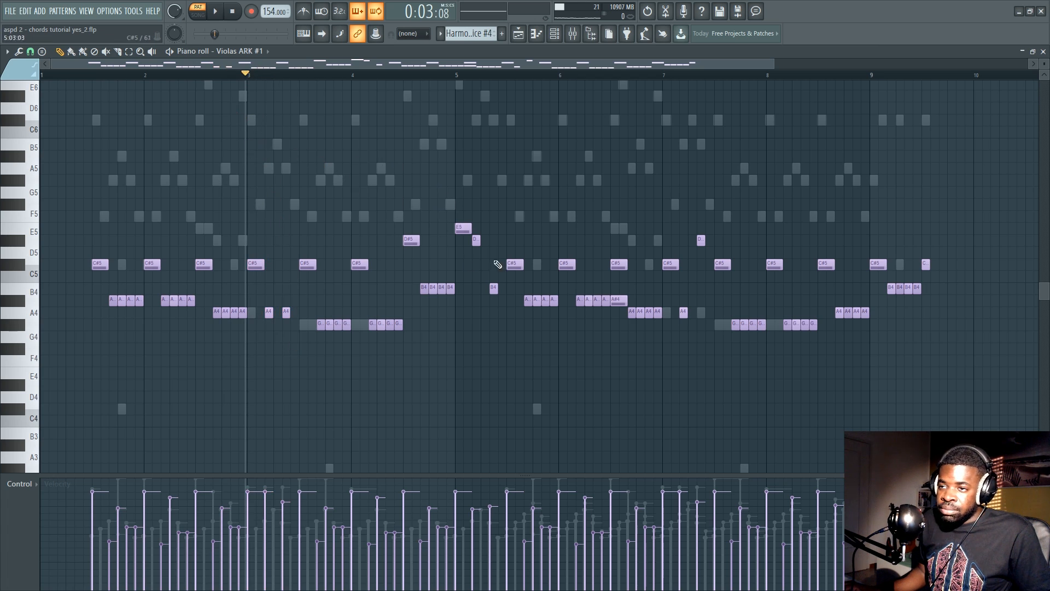
Play the violas briefly from the D#5 note in the middle of bar 4
{"action": "left_click", "coordinate": [415, 78]}
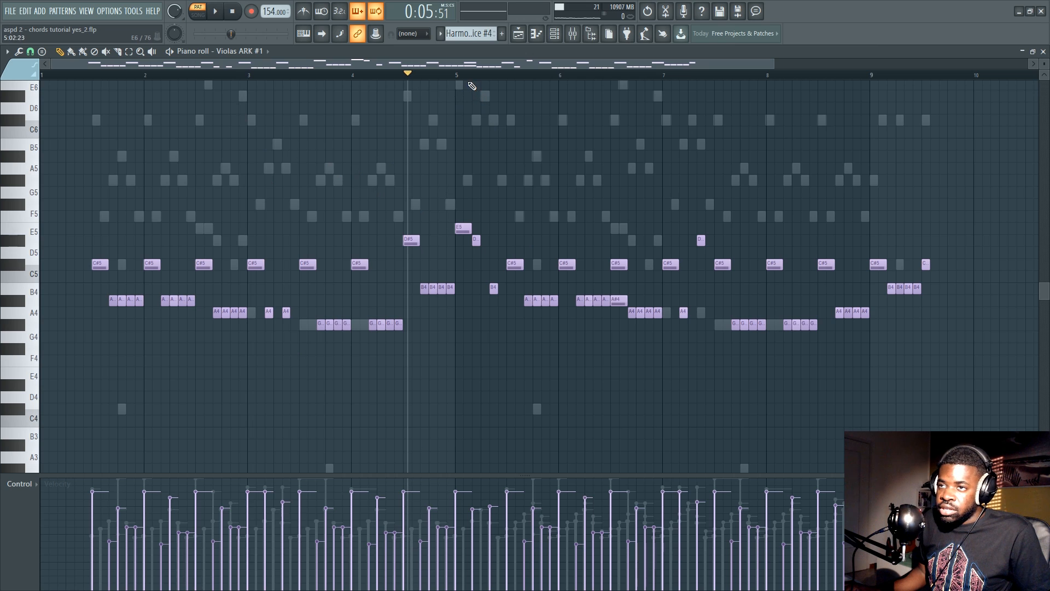
{"action": "key", "text": "space"}
{"action": "key", "text": "space"}
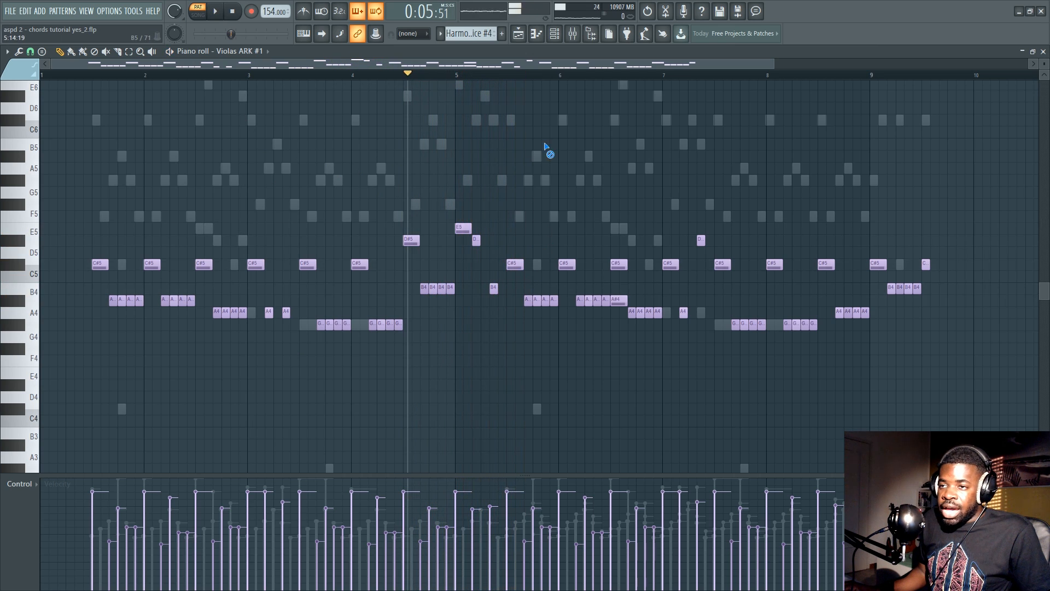
Highlight the viola notes spanning bars 3 to 5 and those in the opening bars, then clear the selection
{"action": "left_click_drag", "start_coordinate": [513, 200], "coordinate": [277, 386]}
{"action": "right_click", "coordinate": [242, 192]}
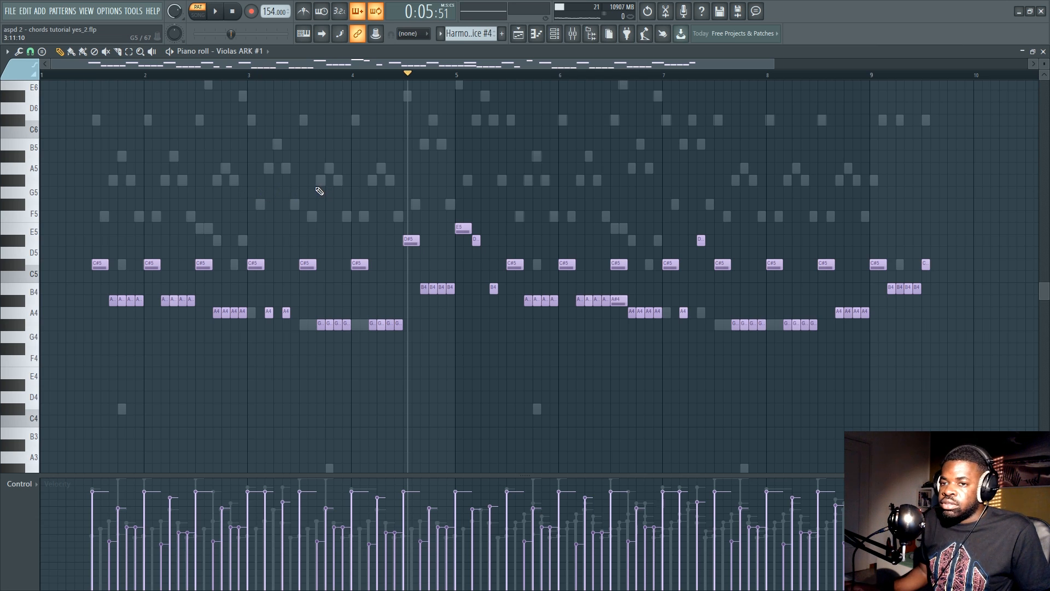
{"action": "left_click_drag", "start_coordinate": [283, 234], "coordinate": [90, 329]}
{"action": "left_click", "coordinate": [497, 144], "text": "ctrl"}
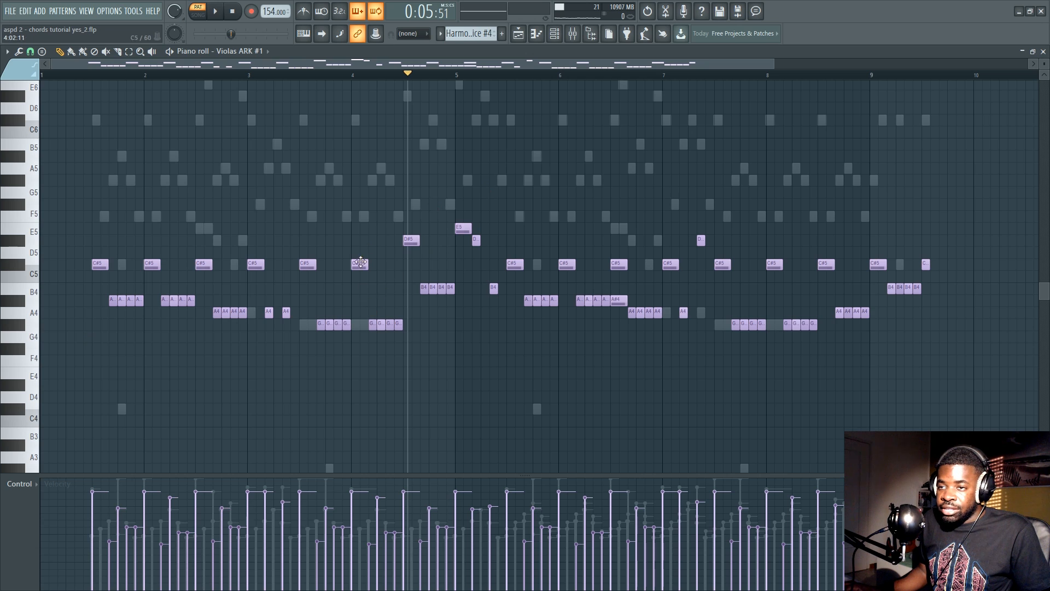
Play the violas from late in bar 3 through bar 5 and stop
{"action": "left_click", "coordinate": [338, 75]}
{"action": "key", "text": "space"}
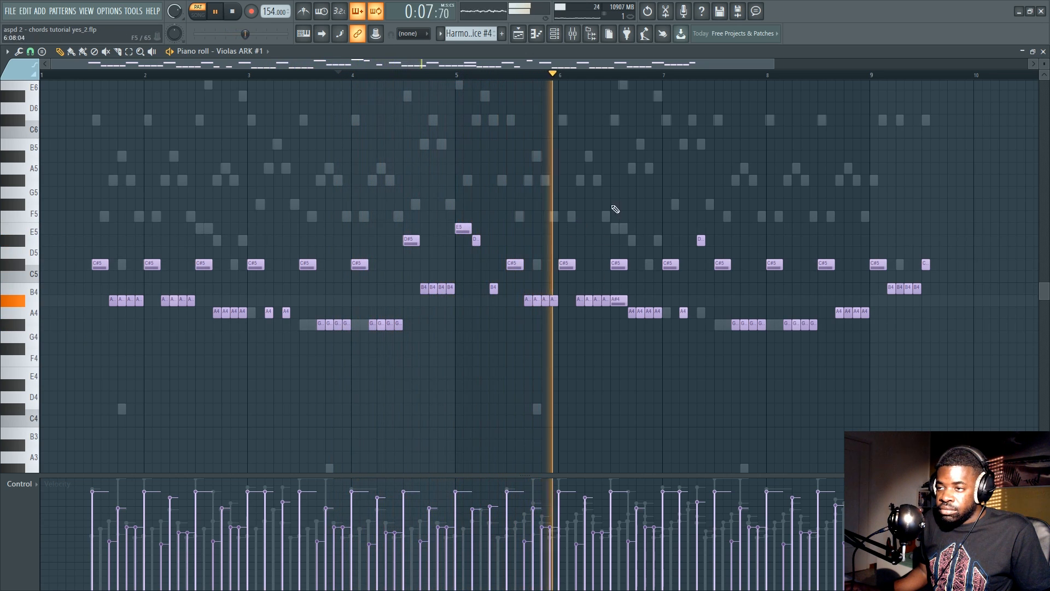
{"action": "key", "text": "space"}
Solo French Horns a9 ARK #1 in Harmonic Voice #4, open its notes and play the part into bar 8
{"action": "key", "text": "F5"}
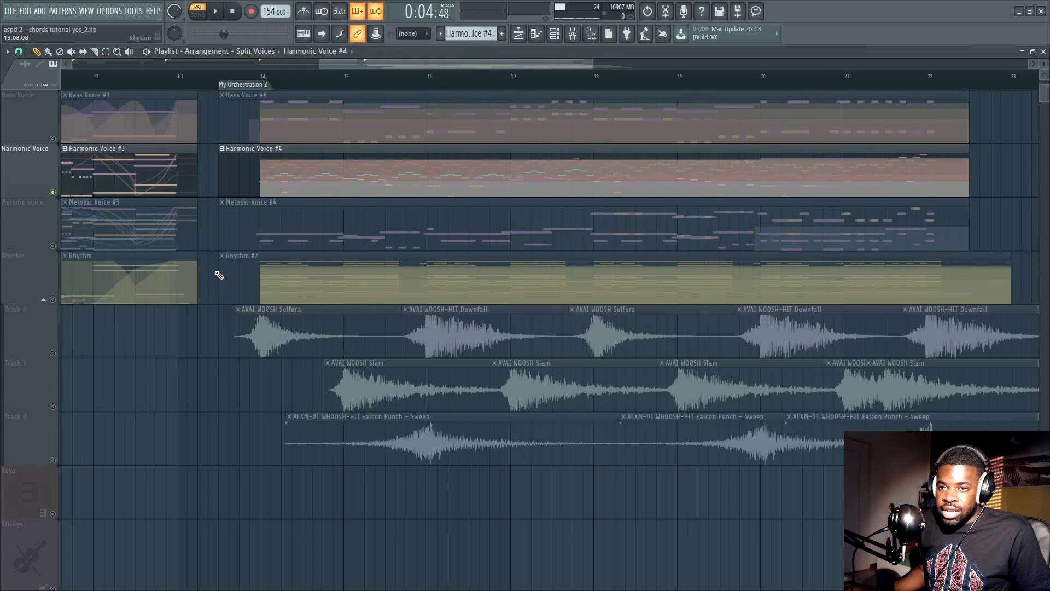
{"action": "key", "text": "F7"}
{"action": "key", "text": "F6"}
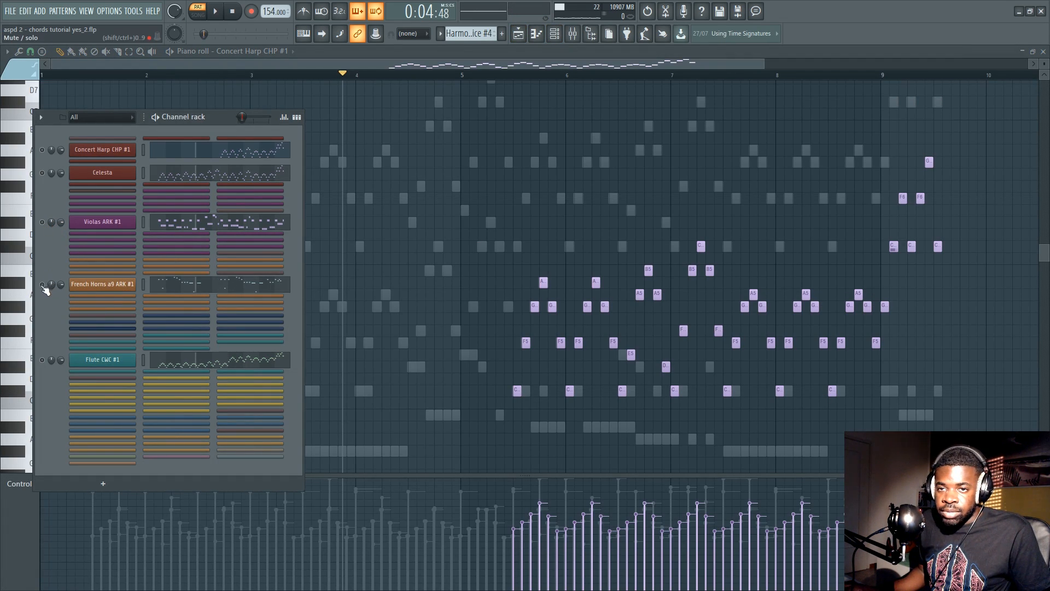
{"action": "left_click", "coordinate": [161, 283]}
{"action": "key", "text": "space"}
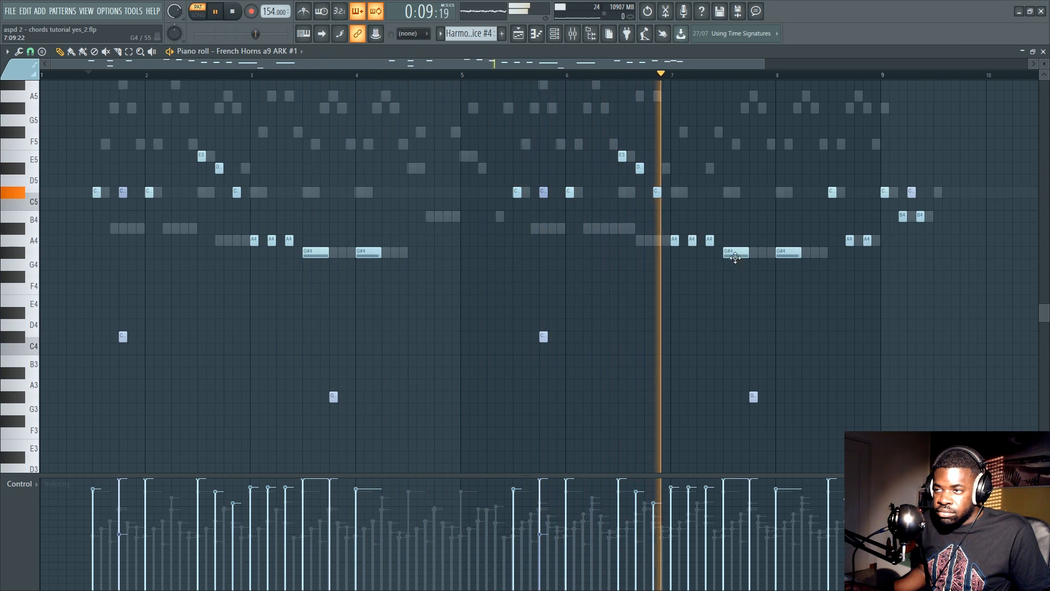
{"action": "key", "text": "F6"}
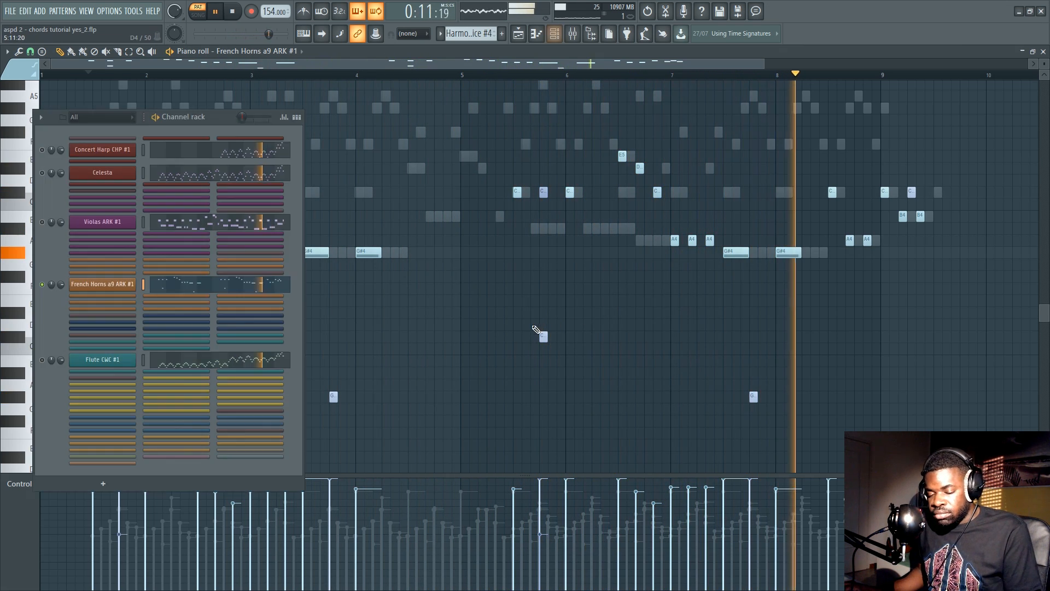
{"action": "key", "text": "space"}
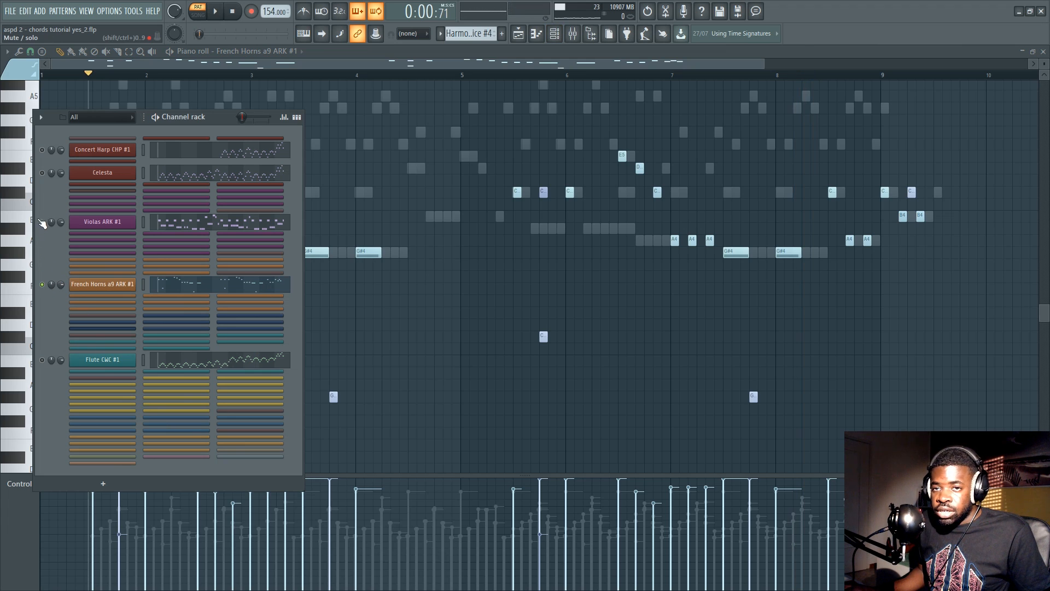
Replay the French horn part from its opening in bar 1 through bar 5 and stop
{"action": "key", "text": "F6"}
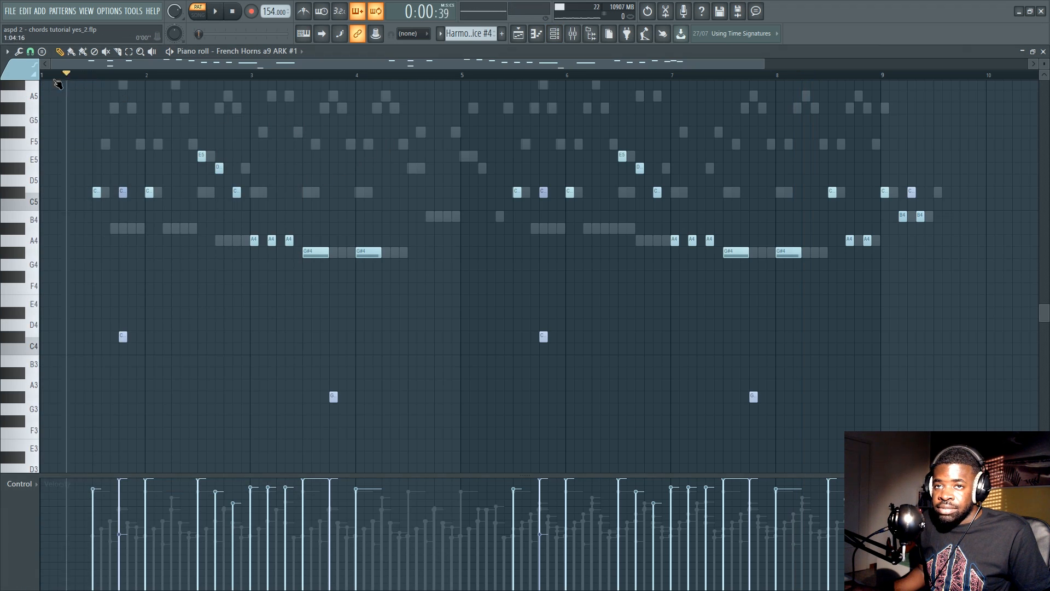
{"action": "scroll", "coordinate": [101, 77], "scroll_direction": "up", "scroll_amount": 3}
{"action": "left_click_drag", "start_coordinate": [126, 65], "coordinate": [104, 65]}
{"action": "scroll", "coordinate": [164, 134], "scroll_direction": "up", "scroll_amount": 2}
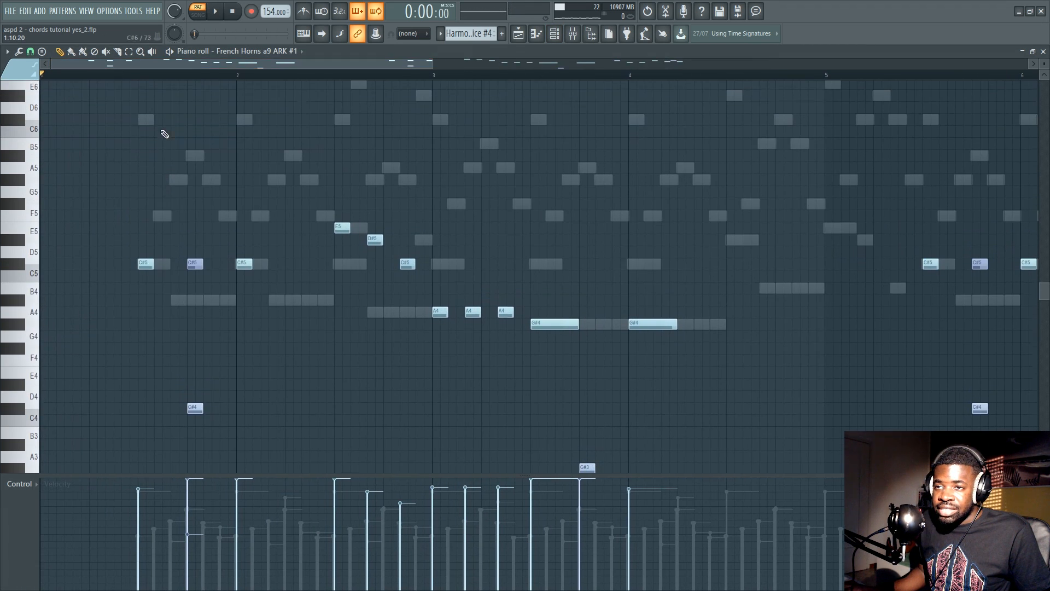
{"action": "scroll", "coordinate": [151, 221], "scroll_direction": "down", "scroll_amount": 1}
{"action": "scroll", "coordinate": [149, 226], "scroll_direction": "down", "scroll_amount": 2}
{"action": "key", "text": "space"}
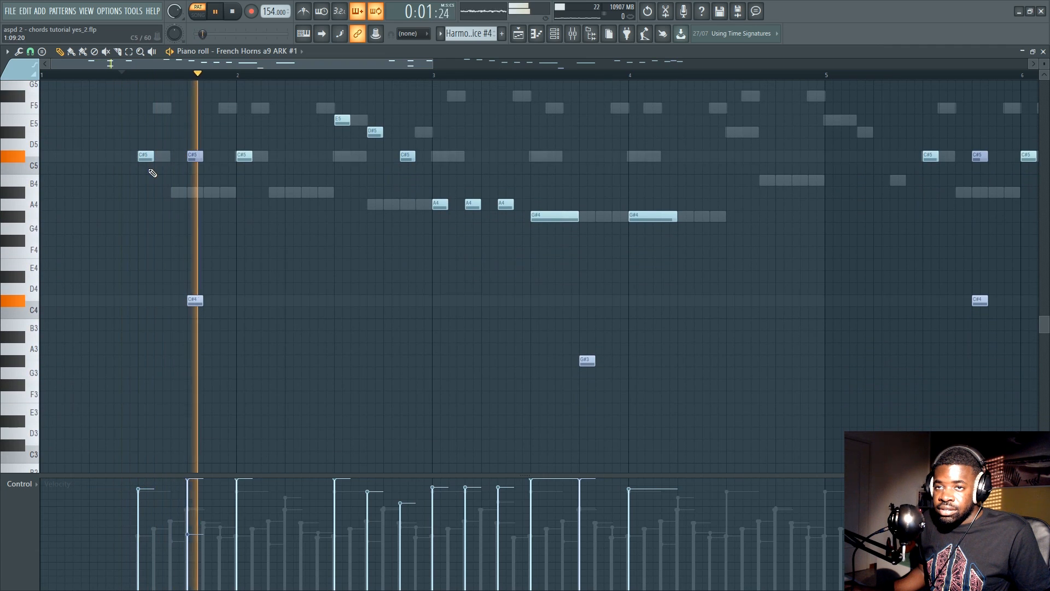
{"action": "scroll", "coordinate": [306, 230], "scroll_direction": "up", "scroll_amount": 1}
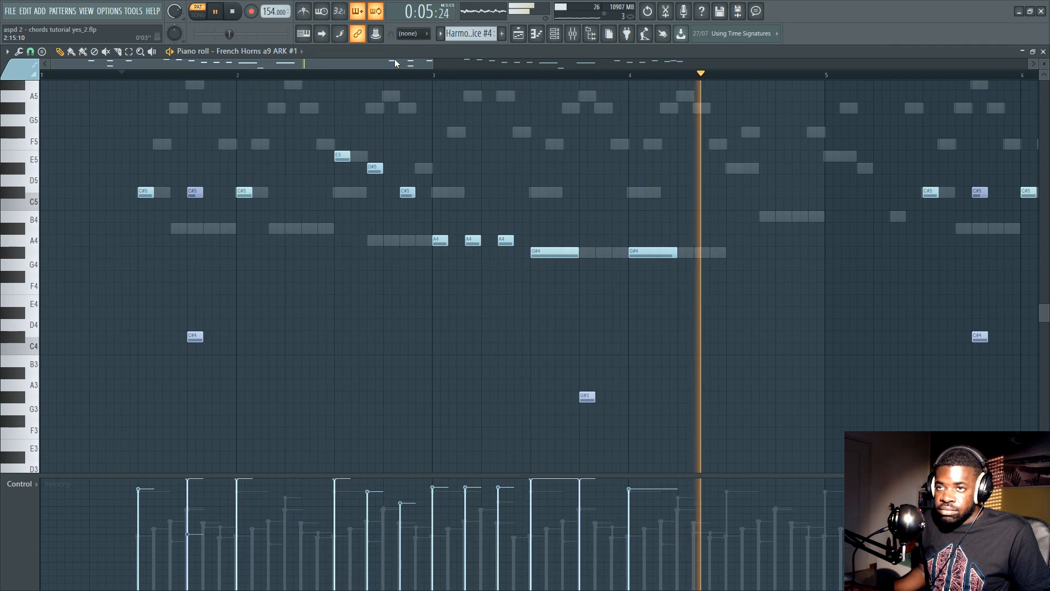
{"action": "left_click_drag", "start_coordinate": [395, 62], "coordinate": [498, 75]}
{"action": "scroll", "coordinate": [501, 79], "scroll_direction": "down", "scroll_amount": 2}
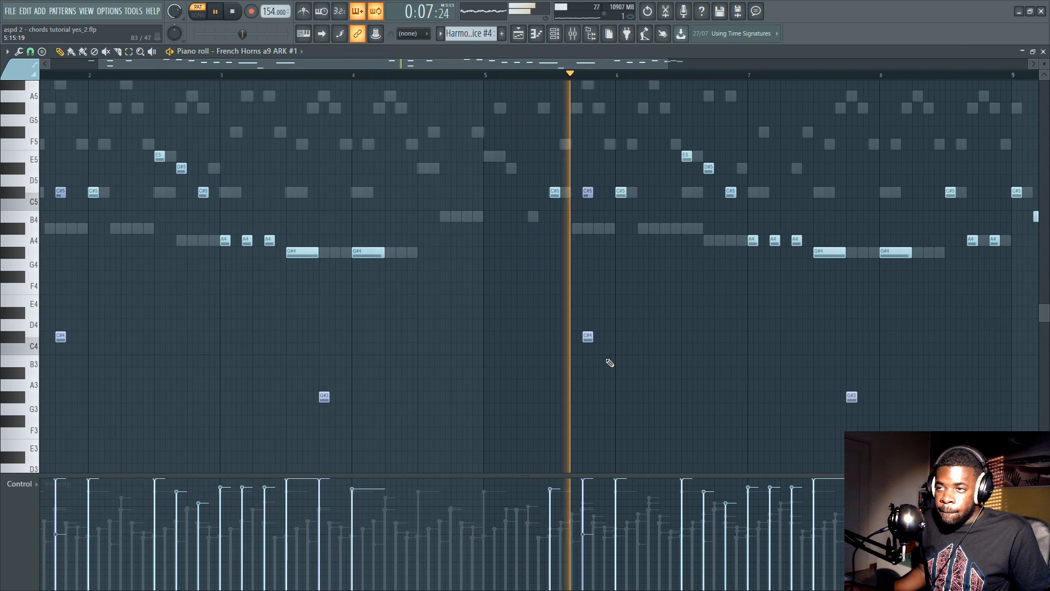
{"action": "key", "text": "space"}
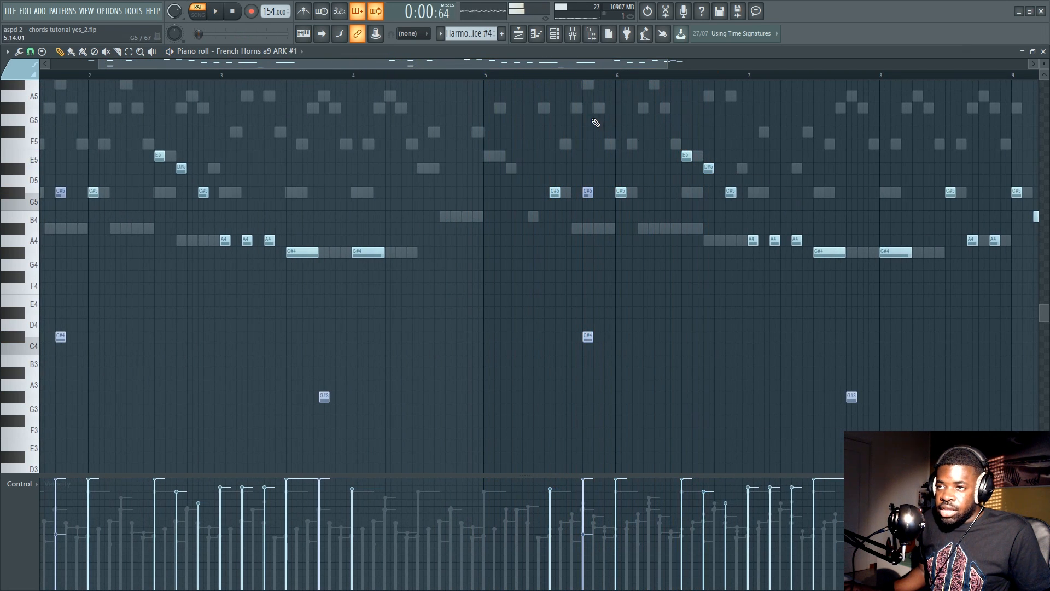
Try the horn part without the mid-bar C#5 and C#4 notes in bars 1 and 5 and the G#3 in bar 3
{"action": "scroll", "coordinate": [580, 82], "scroll_direction": "up", "scroll_amount": 5}
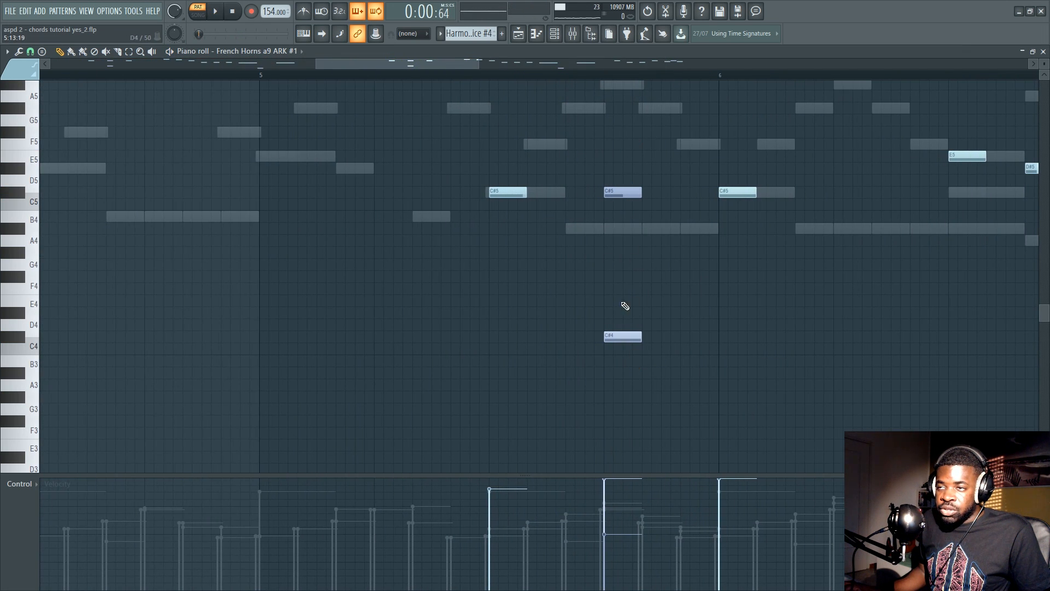
{"action": "scroll", "coordinate": [316, 304], "scroll_direction": "down", "scroll_amount": 5}
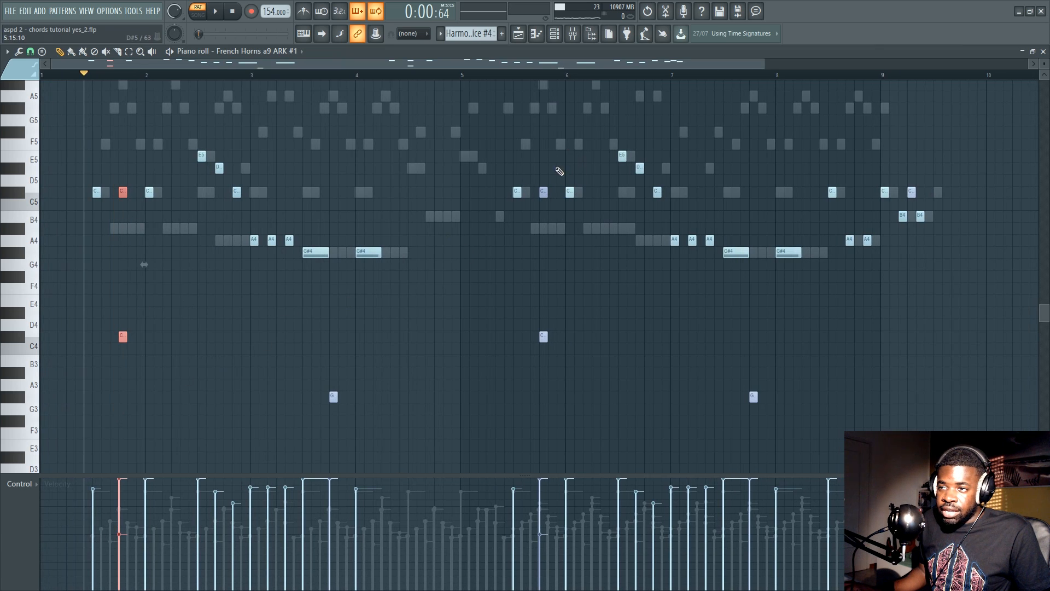
{"action": "left_click_drag", "start_coordinate": [281, 384], "coordinate": [388, 434]}
{"action": "key", "text": "Delete"}
{"action": "key", "text": "space"}
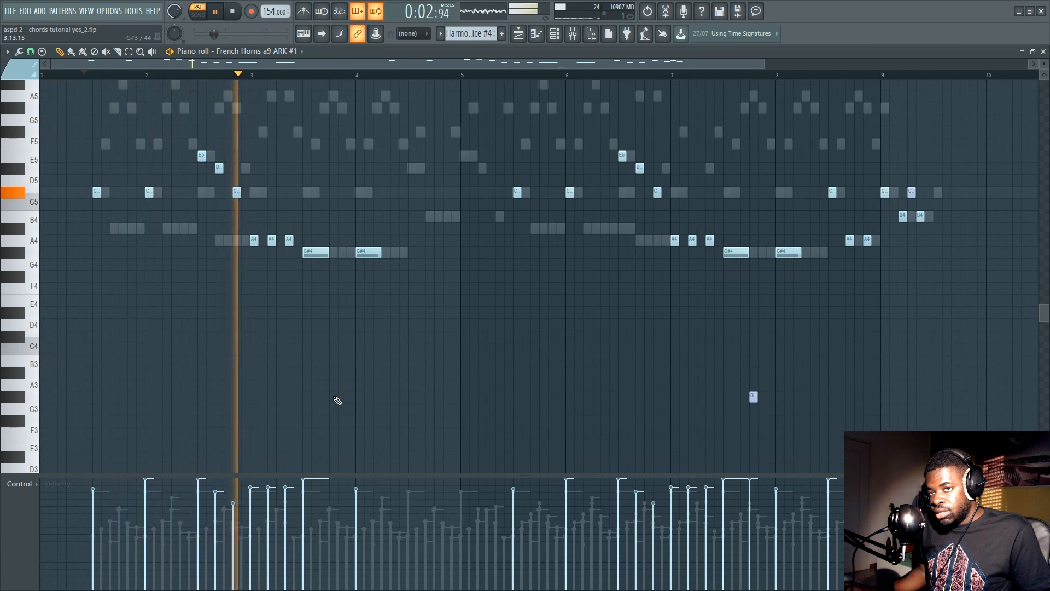
{"action": "key", "text": "space"}
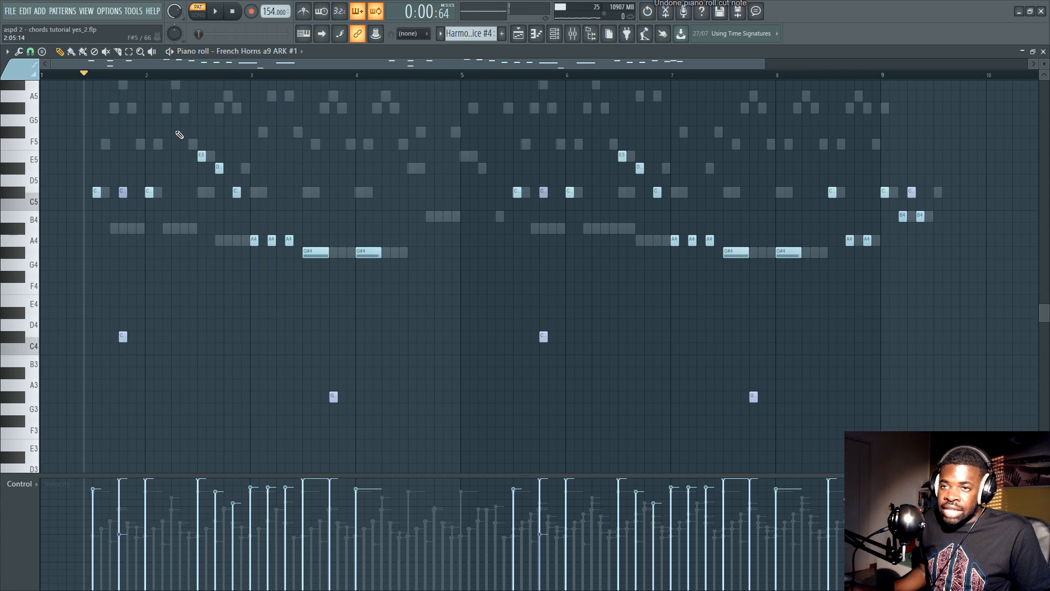
Highlight the falling E5, D#5 and C#5 horn notes in bar 2 and play the opening briefly
{"action": "left_click_drag", "start_coordinate": [179, 134], "coordinate": [246, 198]}
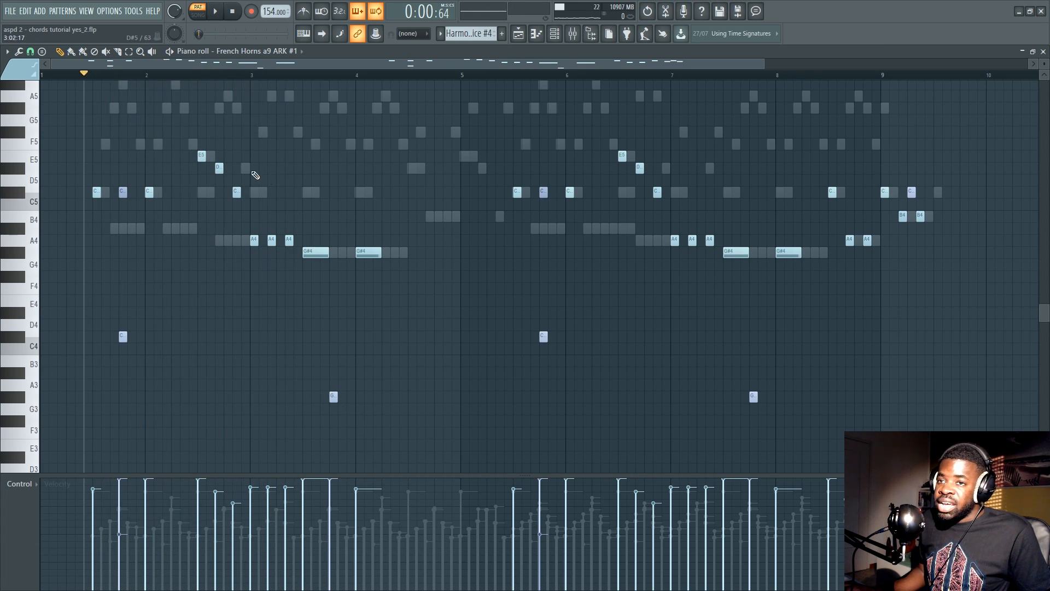
{"action": "scroll", "coordinate": [214, 89], "scroll_direction": "up", "scroll_amount": 5}
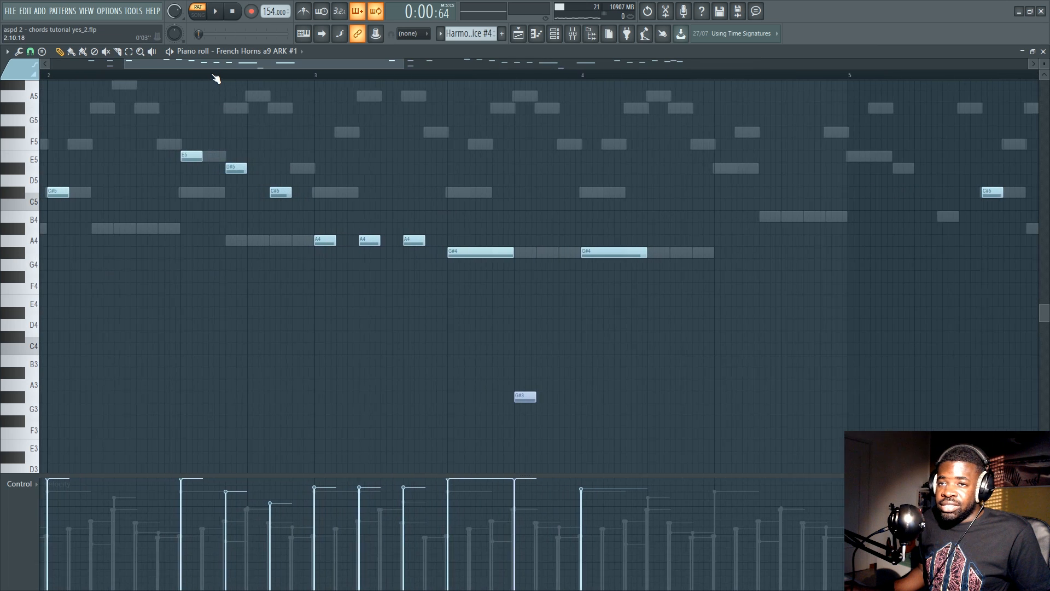
{"action": "key", "text": "space"}
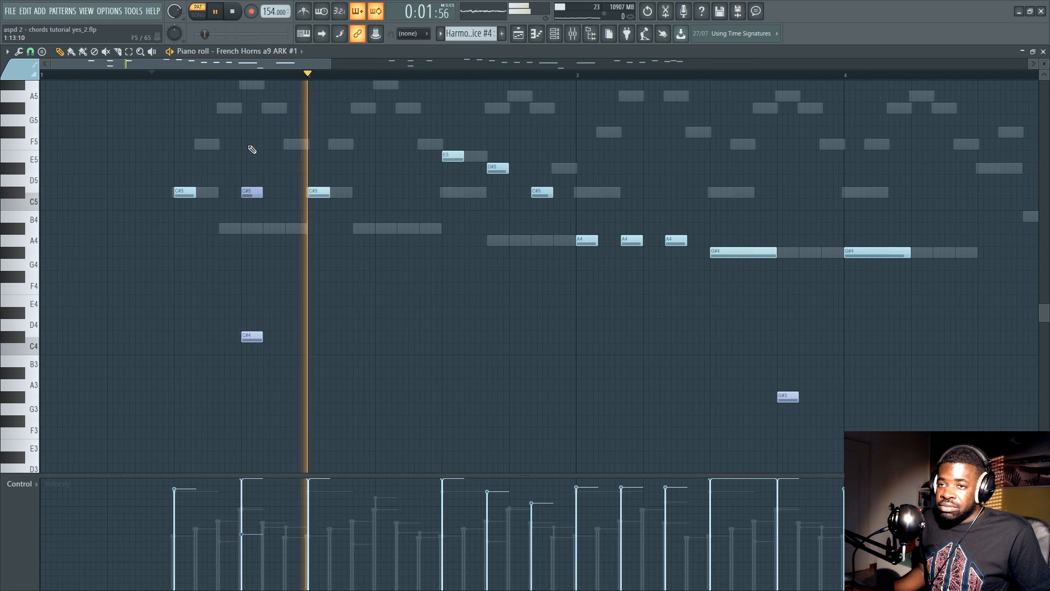
{"action": "key", "text": "space"}
Solo Flute CWC #1 in Harmonic Voice #4, open its notes and start playing the part
{"action": "key", "text": "F5"}
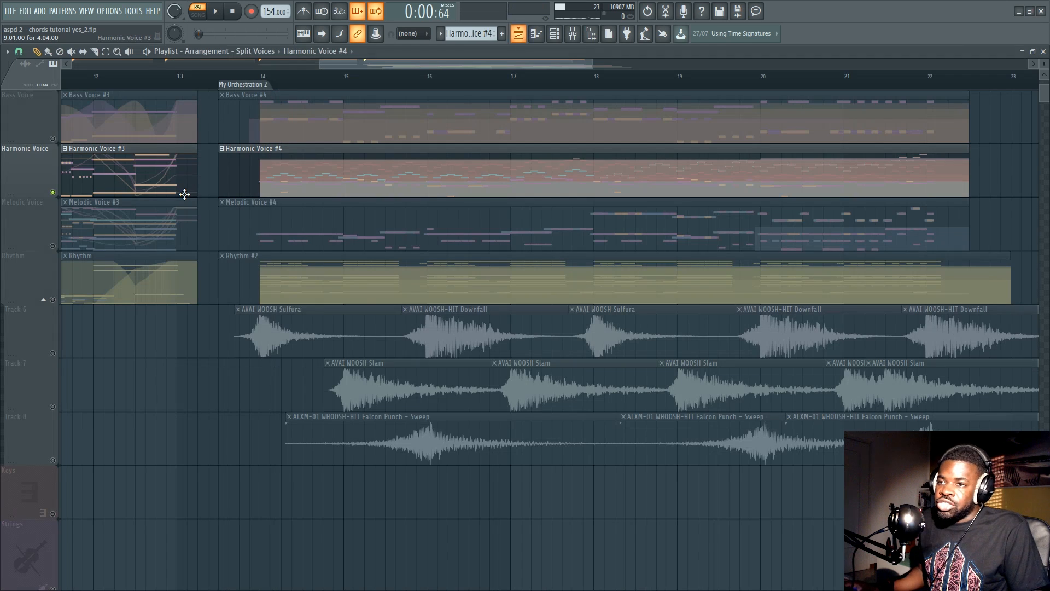
{"action": "key", "text": "F7"}
{"action": "key", "text": "F6"}
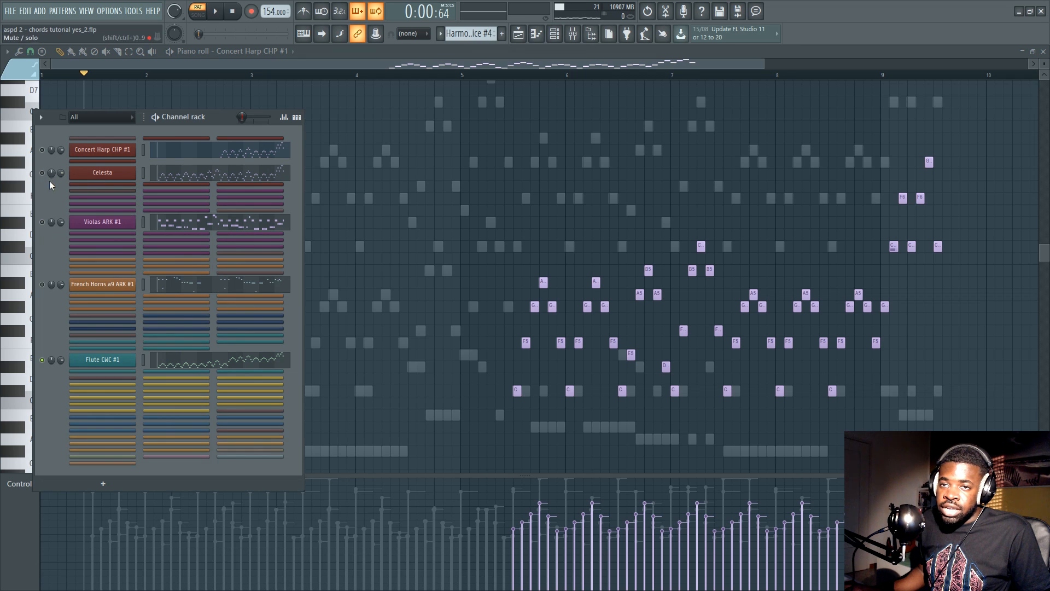
{"action": "left_click", "coordinate": [211, 359]}
{"action": "key", "text": "space"}
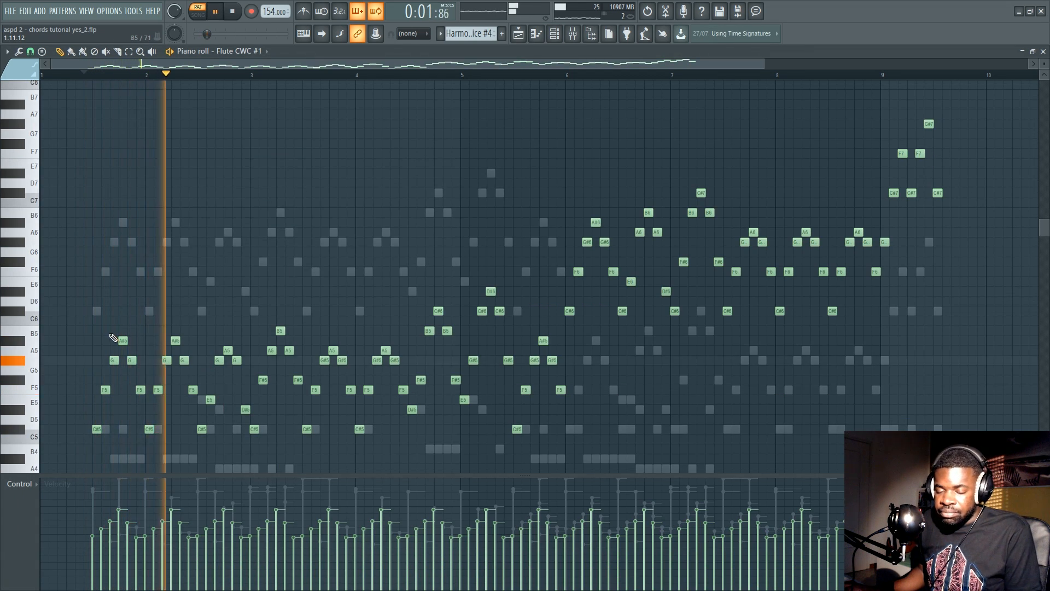
Unmute Celesta and Concert Harp CHP #1 to hear them together with the flute
{"action": "key", "text": "F6"}
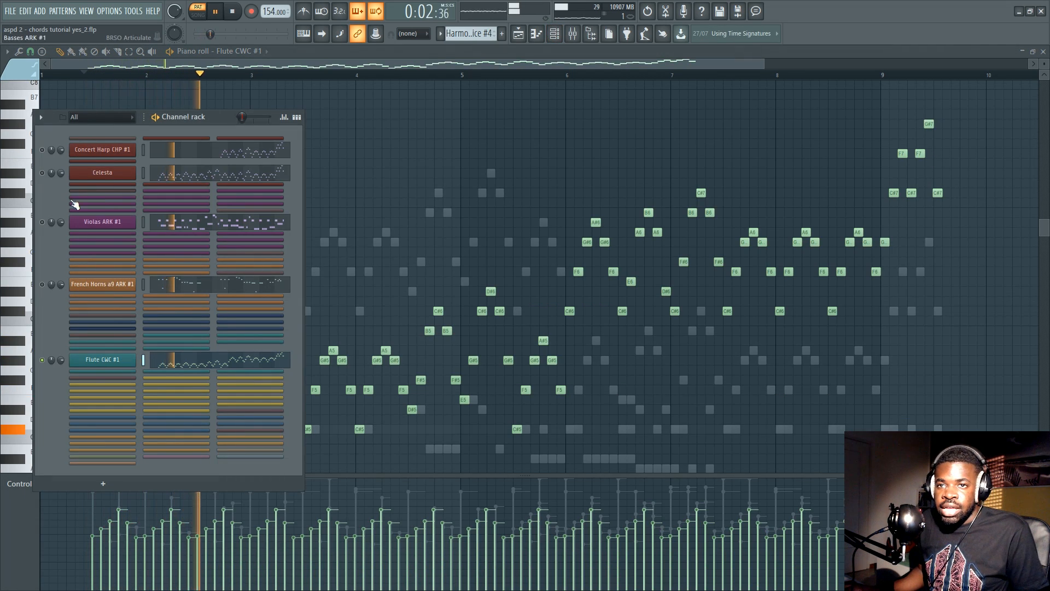
{"action": "left_click", "coordinate": [42, 173]}
{"action": "left_click", "coordinate": [42, 150]}
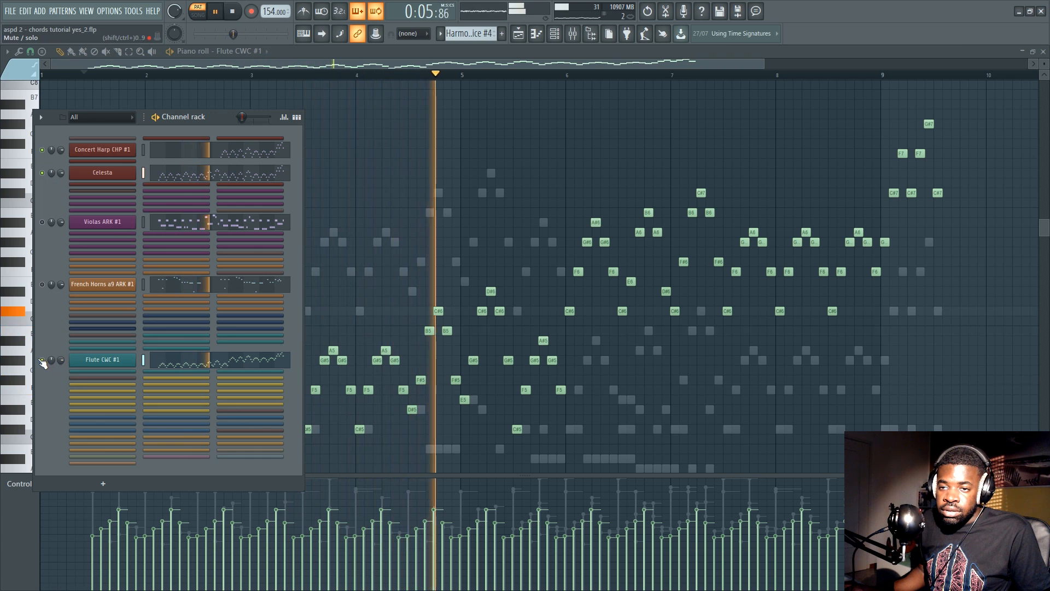
{"action": "key", "text": "F6"}
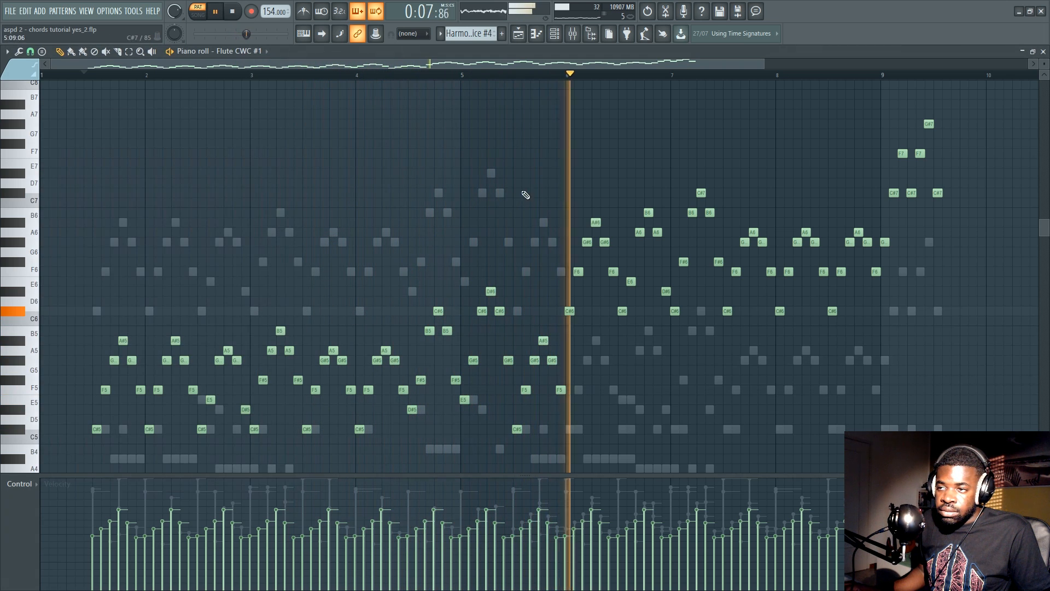
Solo the Melodic Voice track in the playlist, play it from the My Orchestration 2 marker and open Melodic Voice #4
{"action": "key", "text": "F5"}
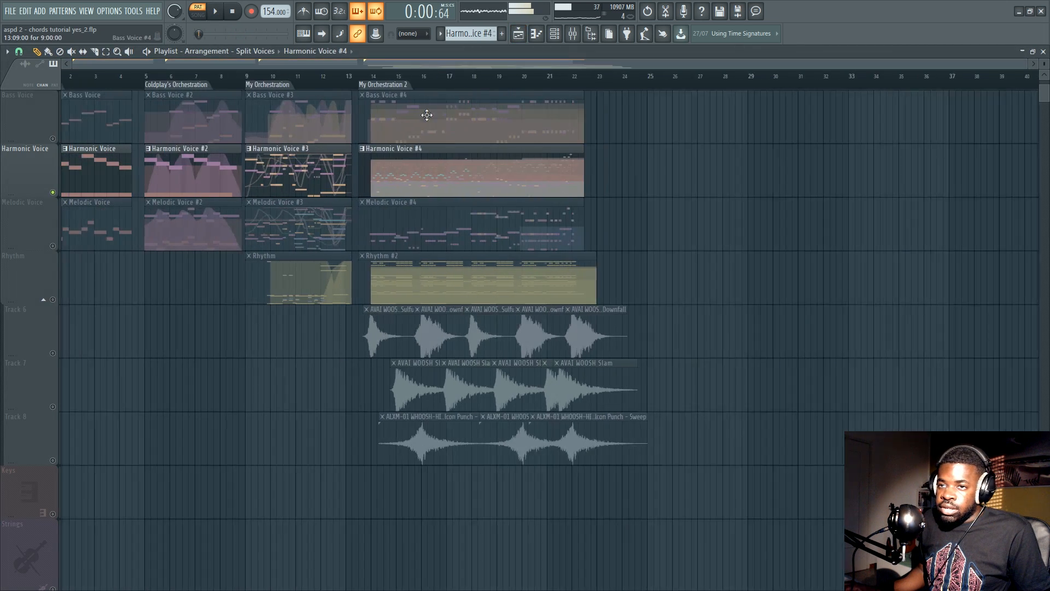
{"action": "right_click", "coordinate": [53, 246]}
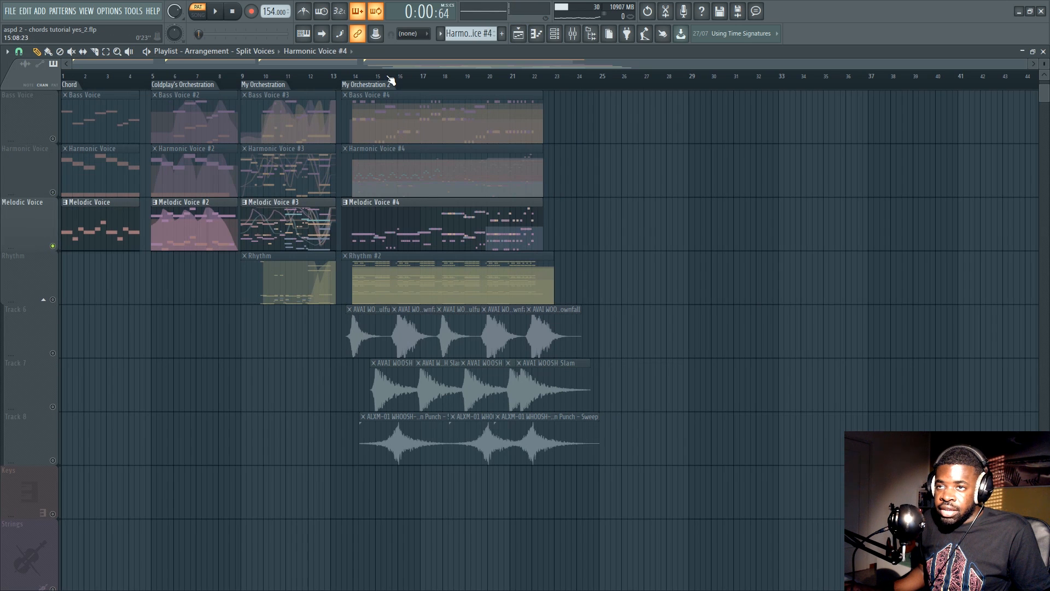
{"action": "scroll", "coordinate": [381, 88], "scroll_direction": "up", "scroll_amount": 4}
{"action": "key", "text": "space"}
{"action": "double_click", "coordinate": [344, 237]}
{"action": "scroll", "coordinate": [338, 279], "scroll_direction": "left", "scroll_amount": 3}
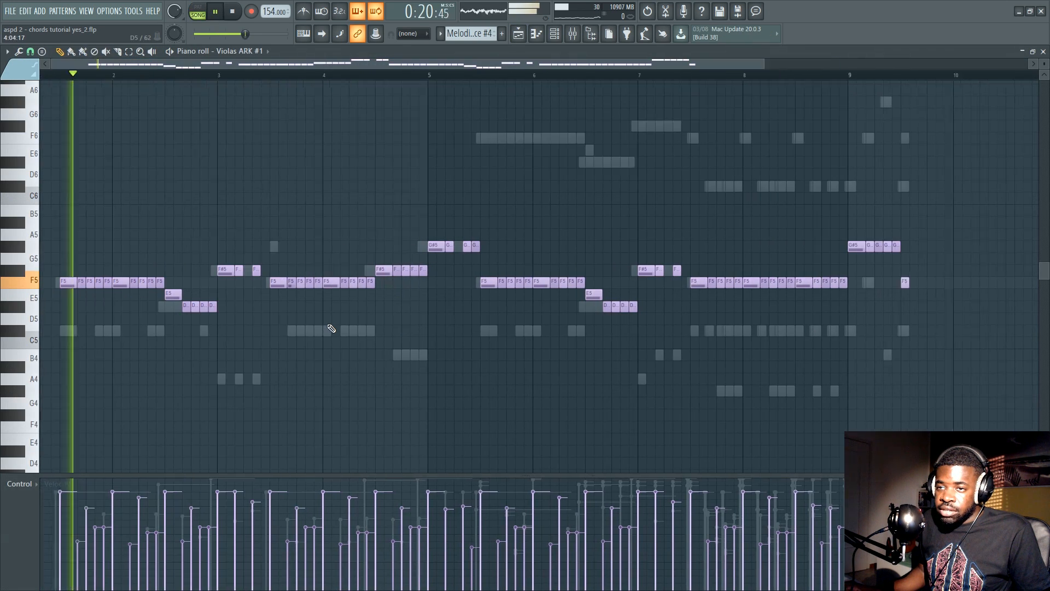
Review the instrument channels used in Melodic Voice #4 while it plays
{"action": "key", "text": "F6"}
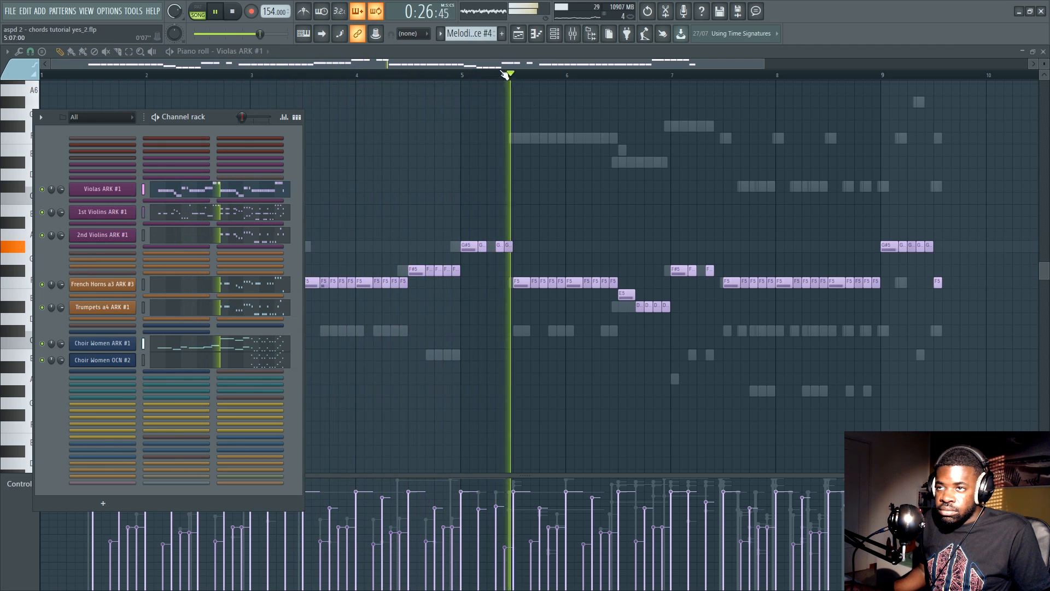
{"action": "left_click_drag", "start_coordinate": [498, 64], "coordinate": [563, 65]}
{"action": "key", "text": "F6"}
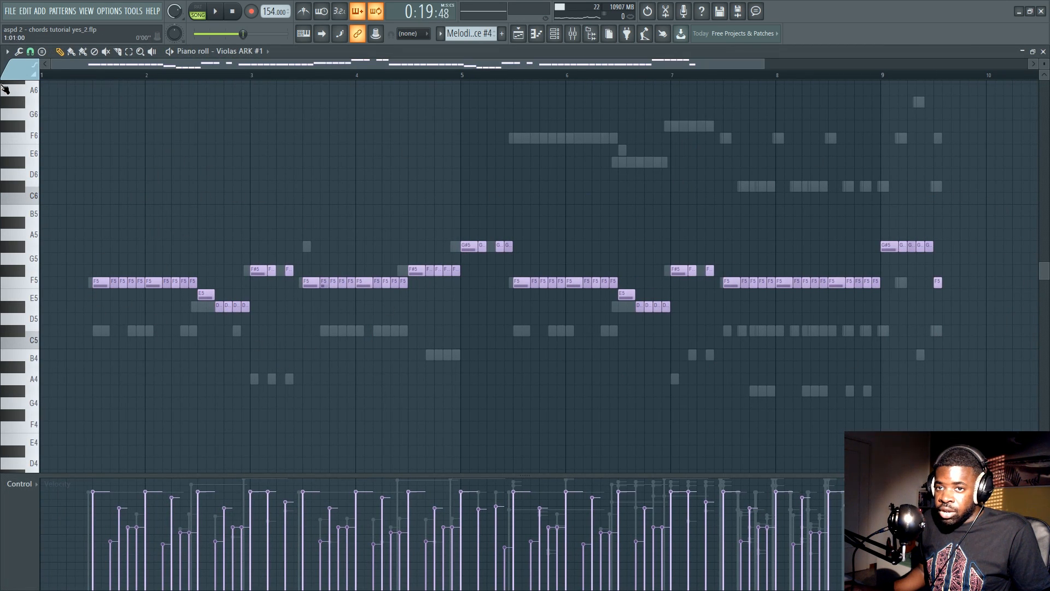
Replay the melodic voice from its opening into bar 4, stop, and solo Violas ARK #1
{"action": "key", "text": "space"}
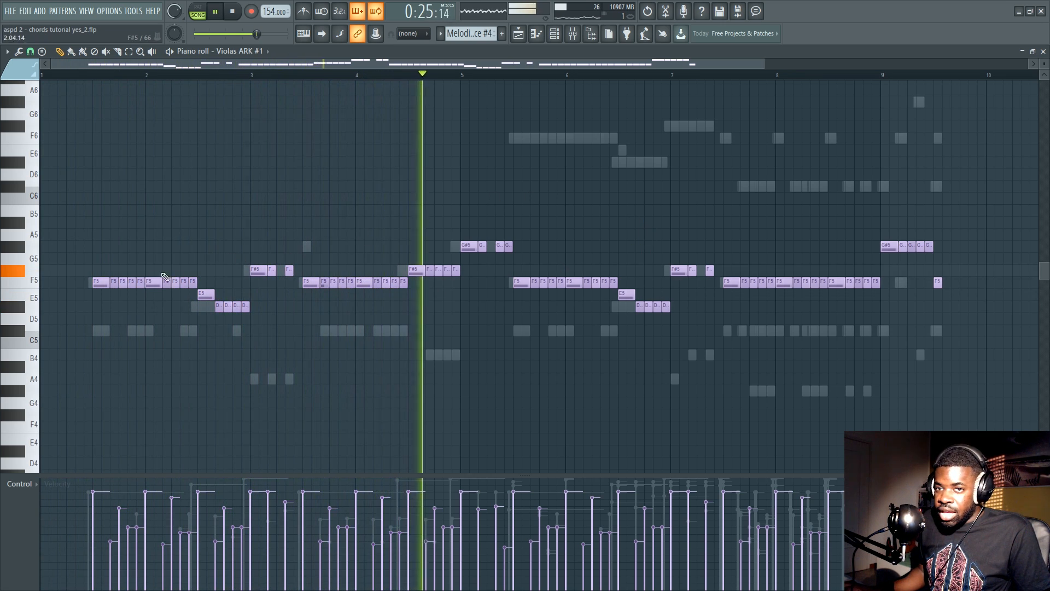
{"action": "key", "text": "space"}
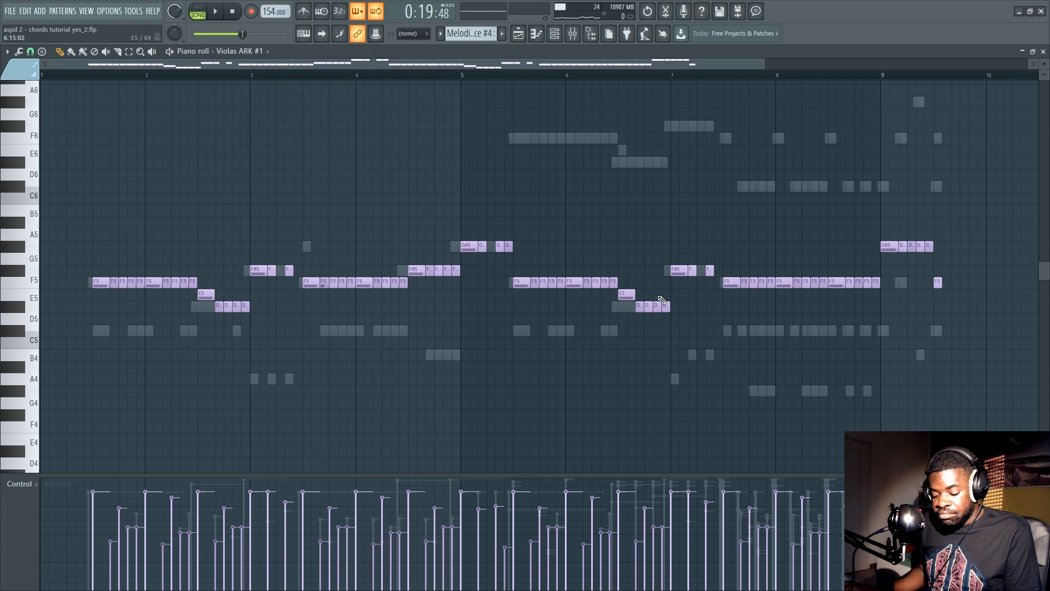
{"action": "key", "text": "F6"}
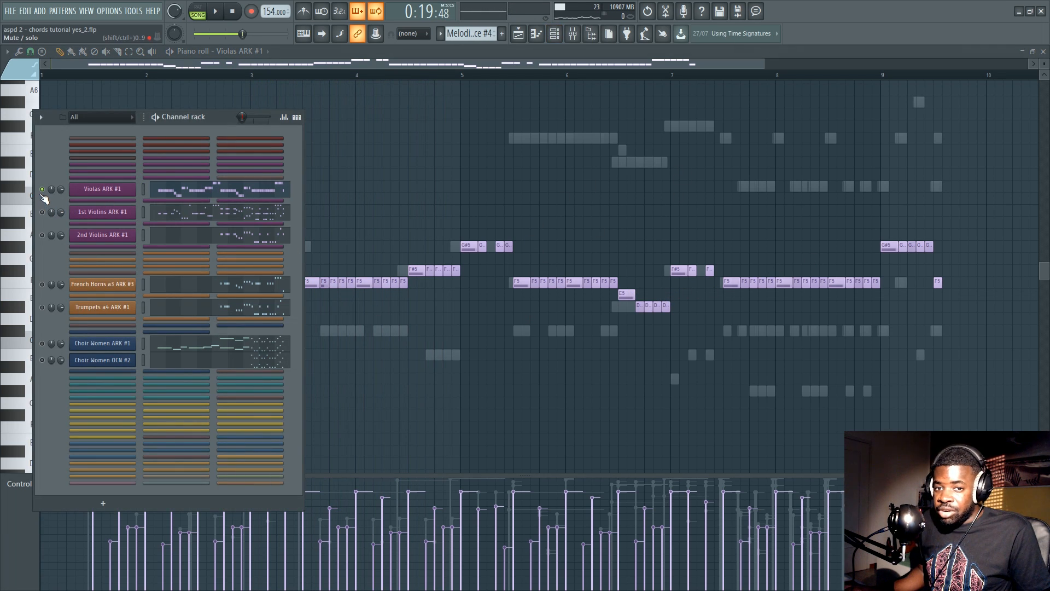
Unmute the Harmonic Voice track, play it with the melodic voice, and inspect the instrument channels of Harmonic Voice #4
{"action": "key", "text": "F6"}
{"action": "key", "text": "F5"}
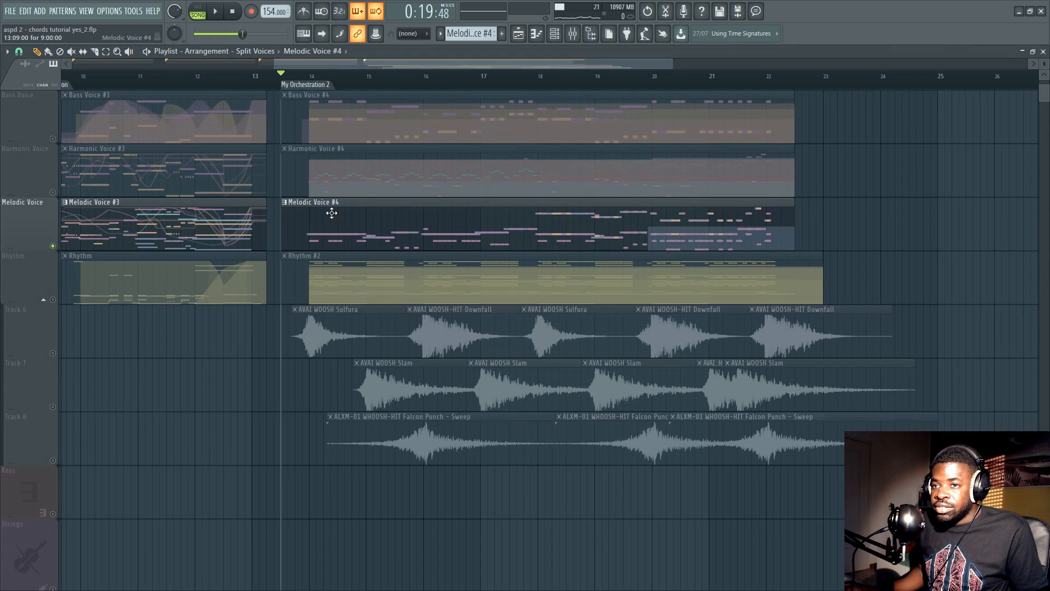
{"action": "left_click", "coordinate": [53, 193]}
{"action": "key", "text": "space"}
{"action": "double_click", "coordinate": [307, 178]}
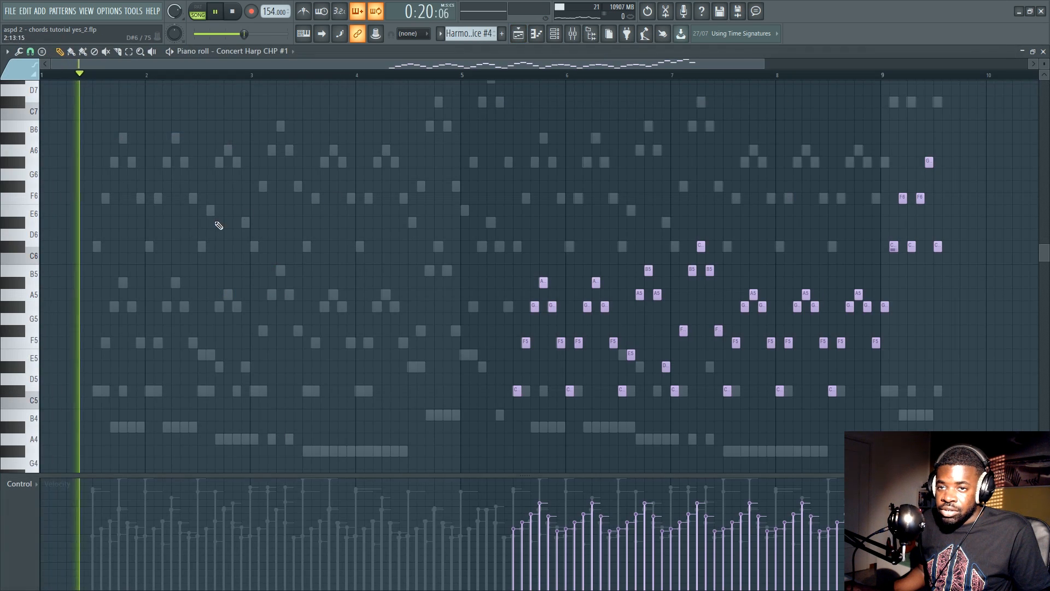
{"action": "key", "text": "F6"}
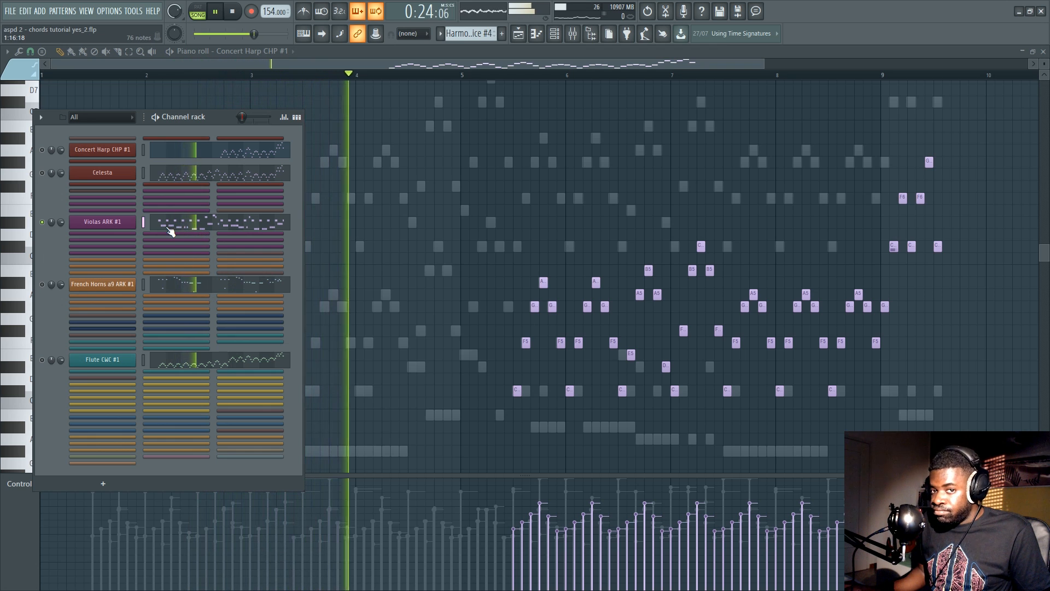
{"action": "key", "text": "F5"}
{"action": "key", "text": "space"}
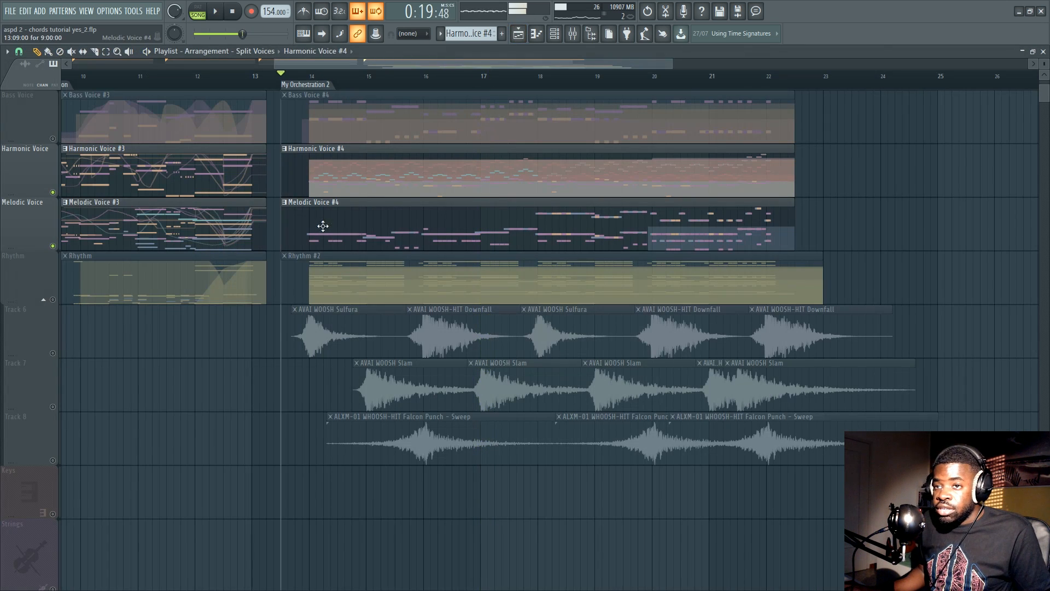
Mute the Harmonic Voice track again and reopen Melodic Voice #4 at the opening of the Violas ARK #1 part
{"action": "left_click", "coordinate": [53, 192]}
{"action": "double_click", "coordinate": [300, 227]}
{"action": "key", "text": "F6"}
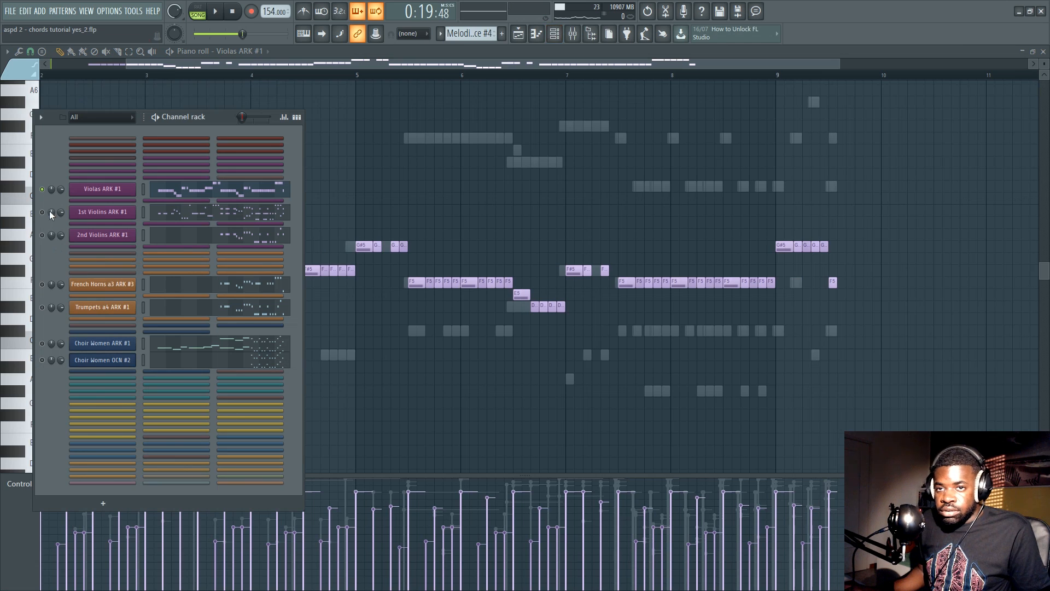
{"action": "key", "text": "F6"}
{"action": "left_click_drag", "start_coordinate": [513, 65], "coordinate": [101, 102]}
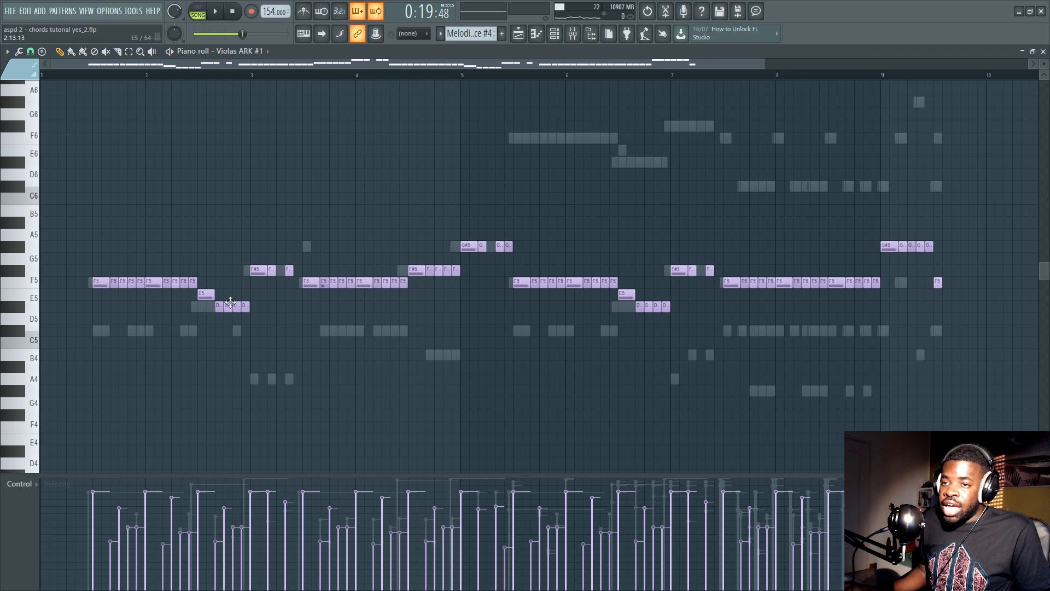
Solo 1st Violins ARK #1, open its notes and play its part of the melodic voice
{"action": "key", "text": "F6"}
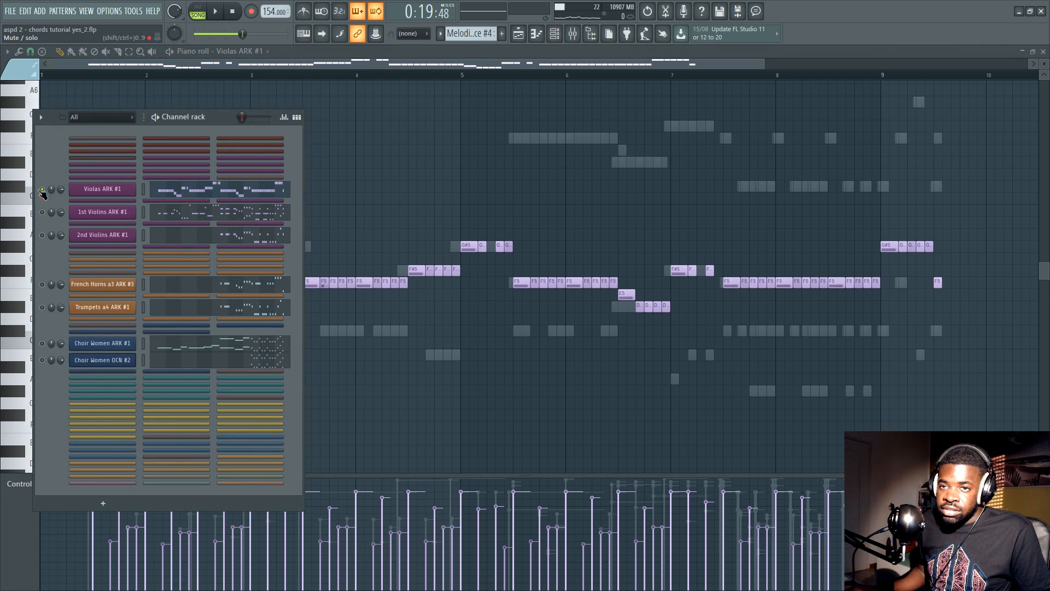
{"action": "left_click", "coordinate": [182, 215]}
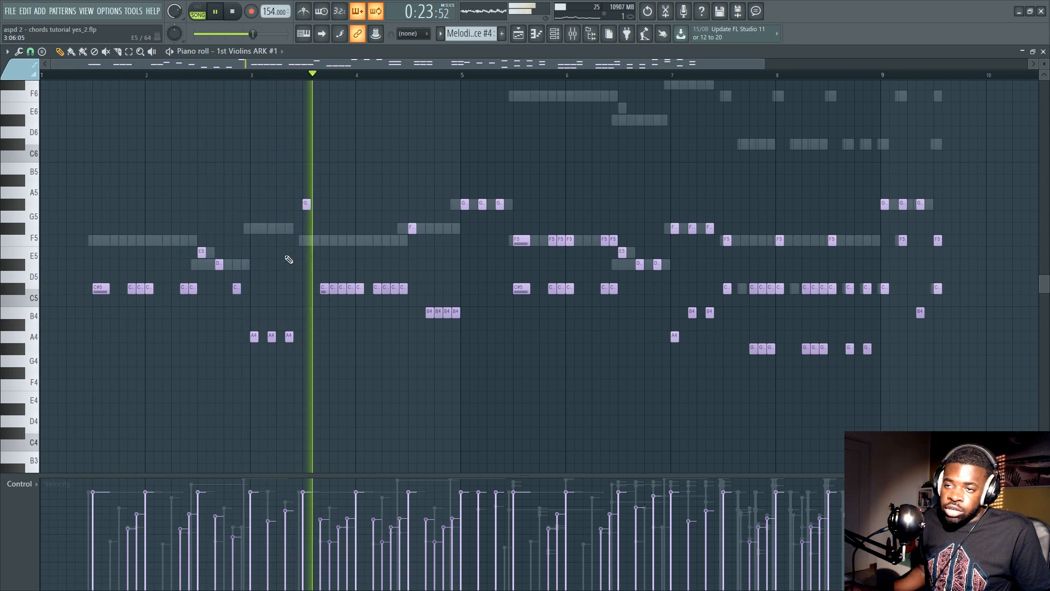
{"action": "key", "text": "space"}
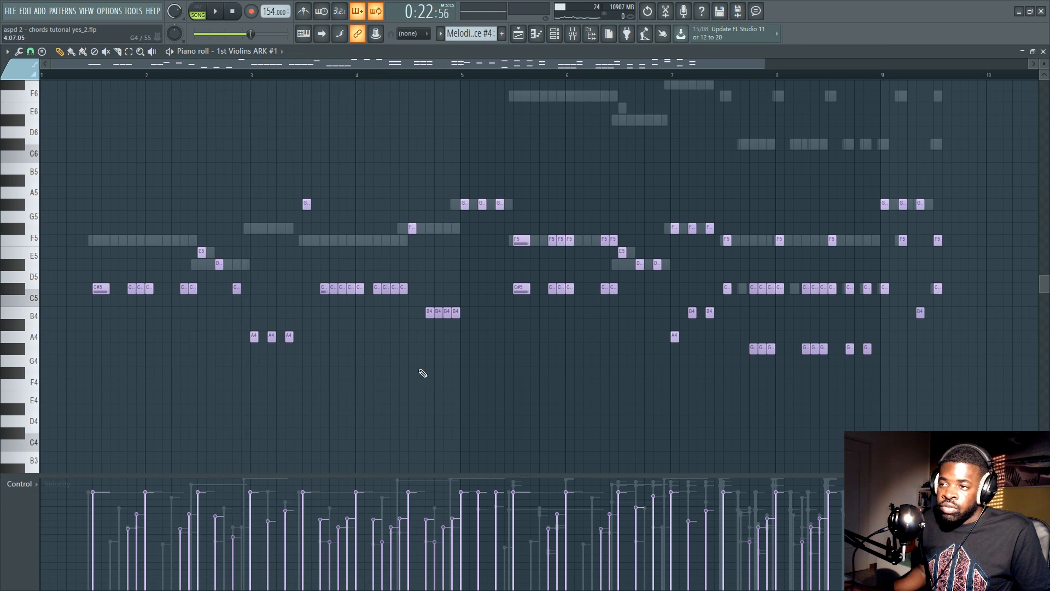
{"action": "key", "text": "space"}
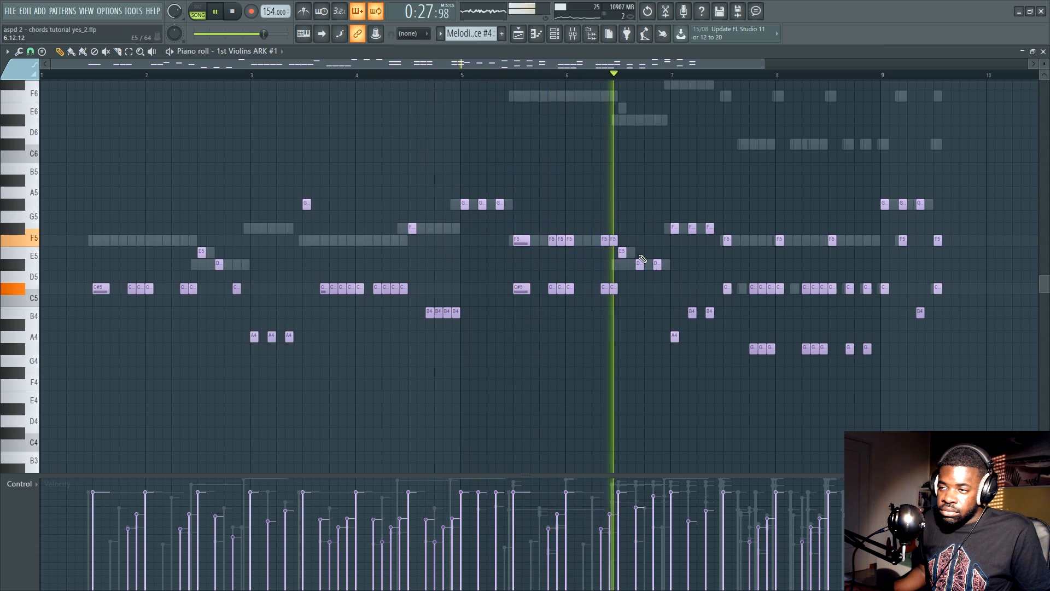
{"action": "key", "text": "F6"}
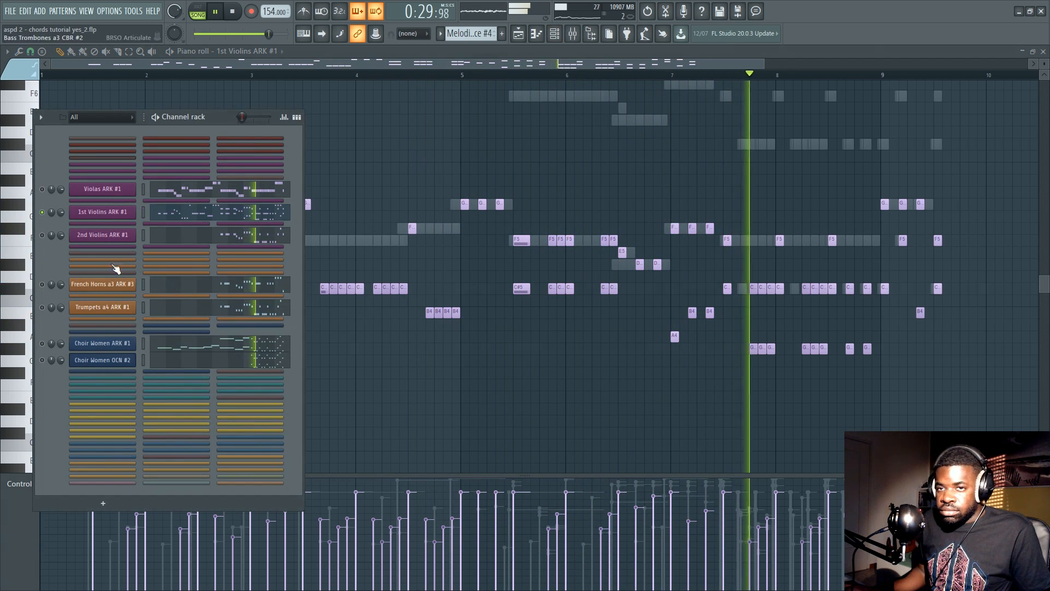
{"action": "key", "text": "space"}
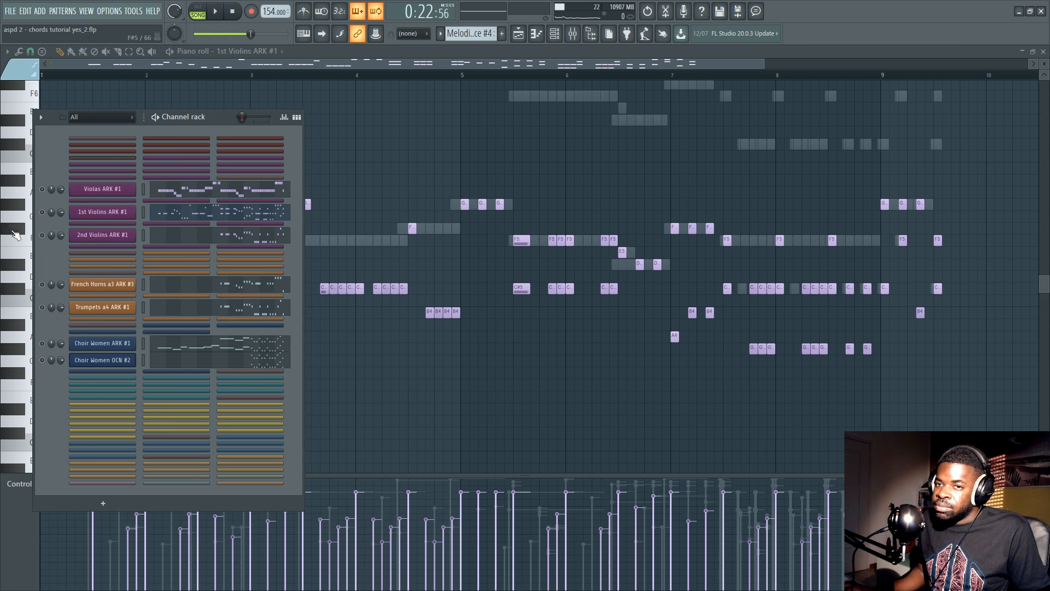
Solo 2nd Violins ARK #1, open its notes and play the part from bar 5
{"action": "left_click", "coordinate": [208, 236]}
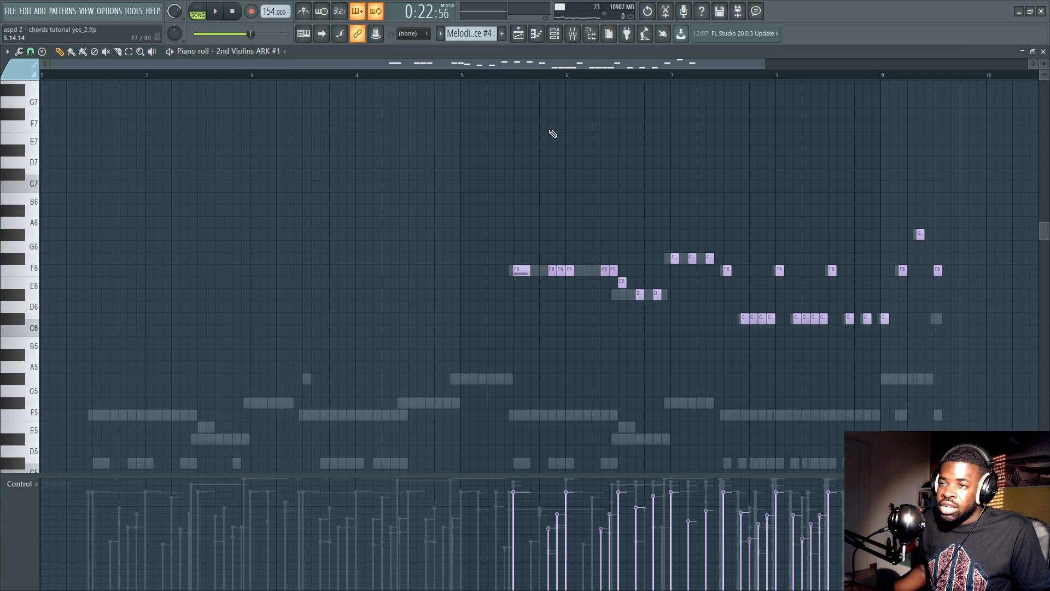
{"action": "left_click", "coordinate": [555, 34]}
{"action": "left_click", "coordinate": [409, 236]}
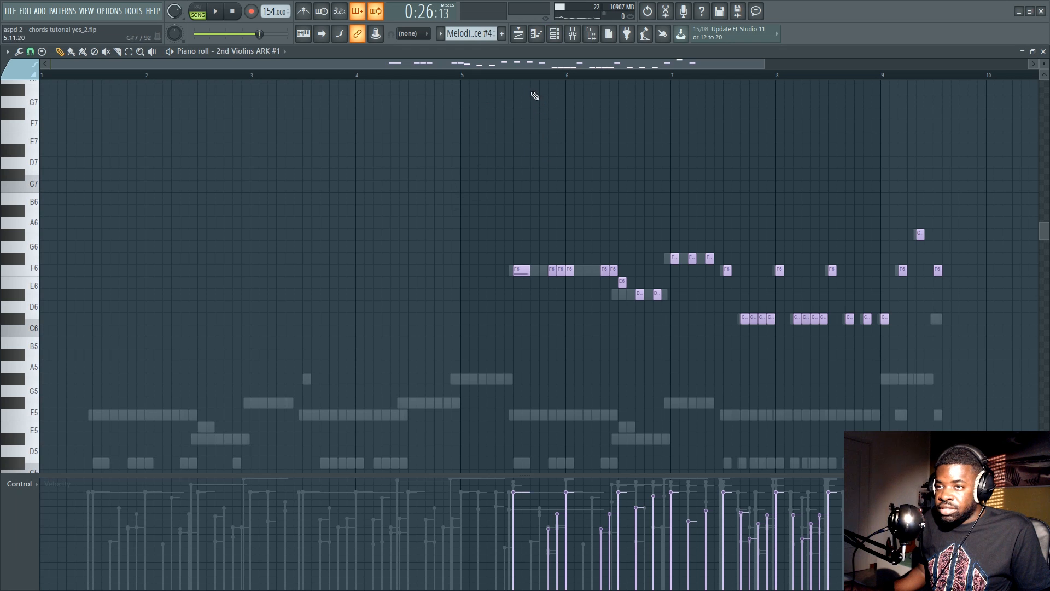
{"action": "key", "text": "space"}
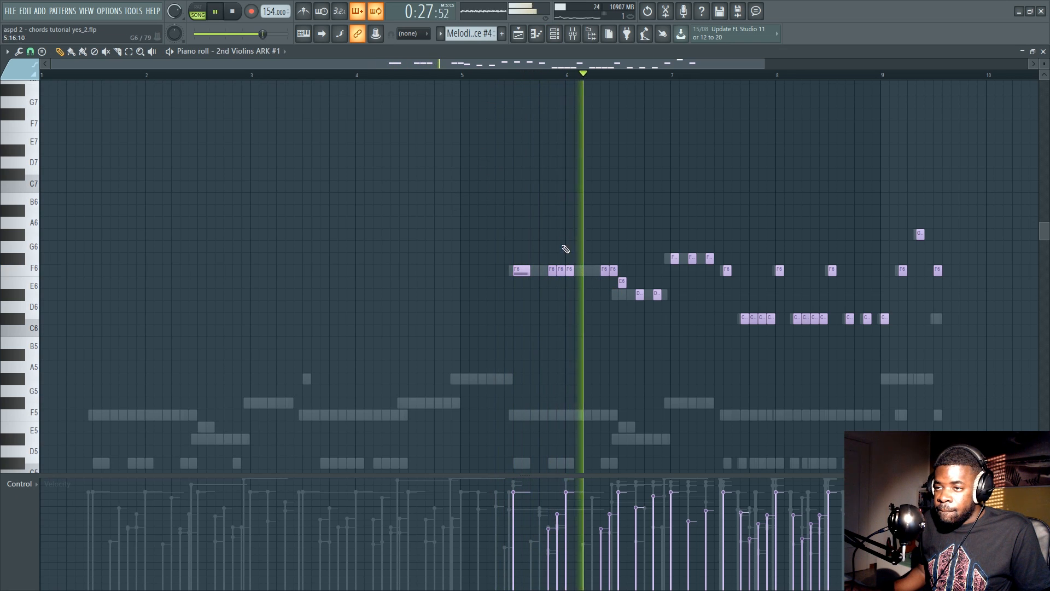
{"action": "key", "text": "F6"}
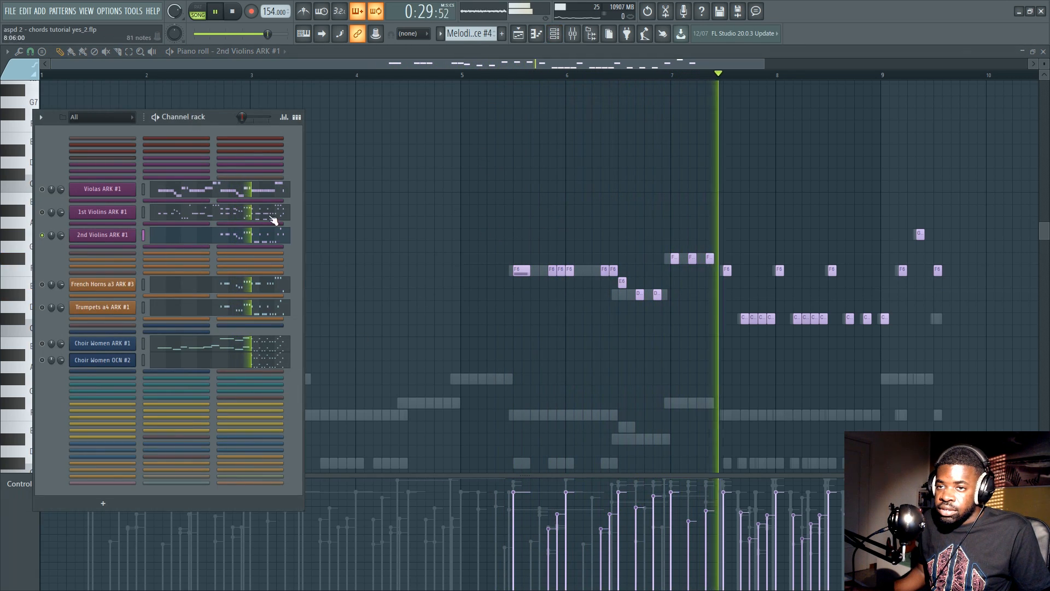
{"action": "scroll", "coordinate": [825, 328], "scroll_direction": "down", "scroll_amount": 3}
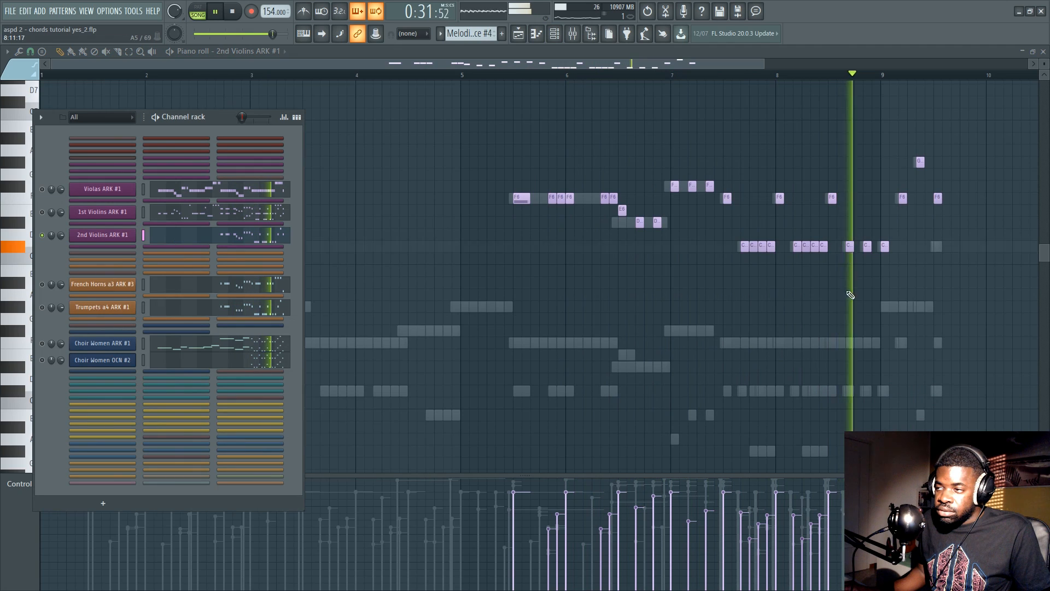
{"action": "key", "text": "space"}
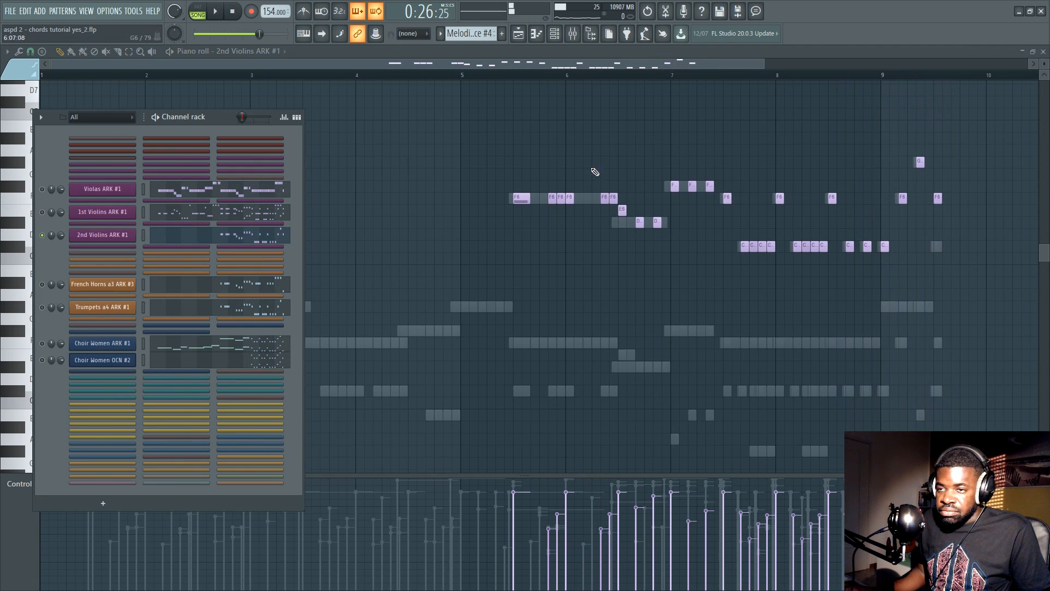
Lower the last 2nd Violins ARK #1 note to C#6 and play the part together with the violas and 1st violins
{"action": "left_click_drag", "start_coordinate": [939, 198], "coordinate": [947, 253]}
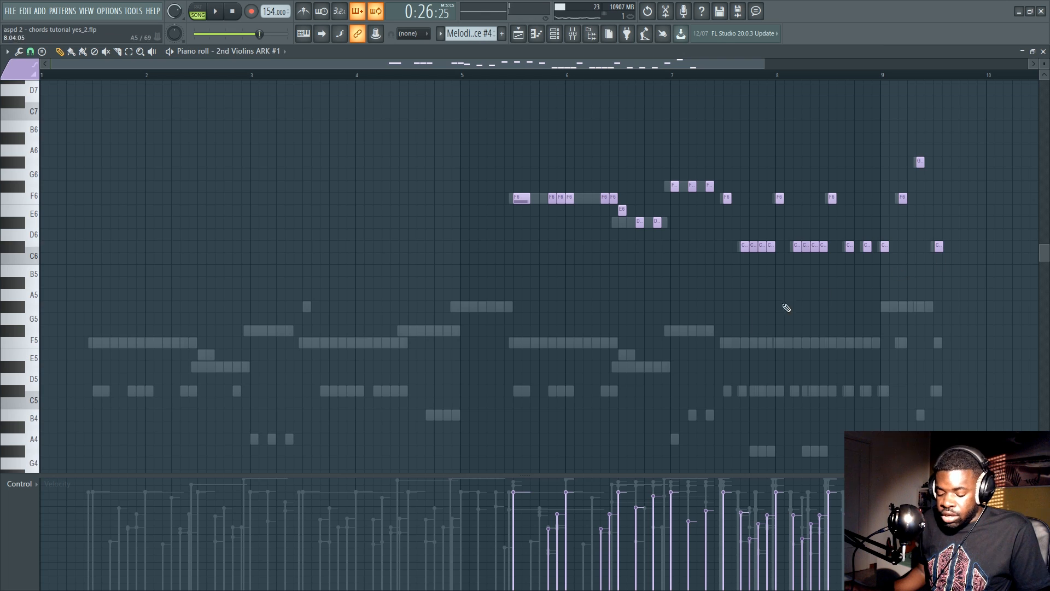
{"action": "key", "text": "F6"}
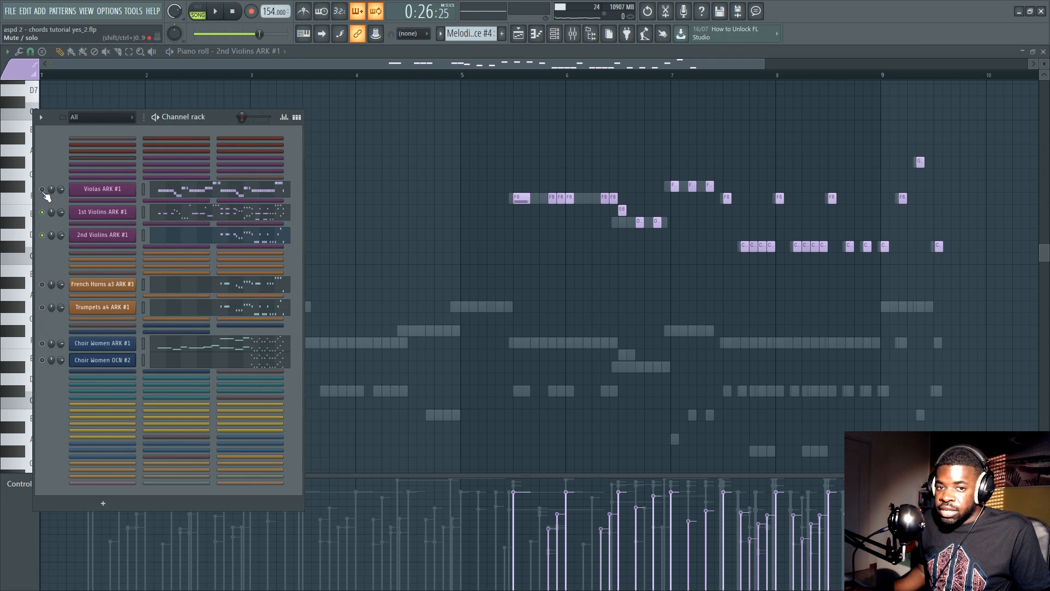
{"action": "key", "text": "F6"}
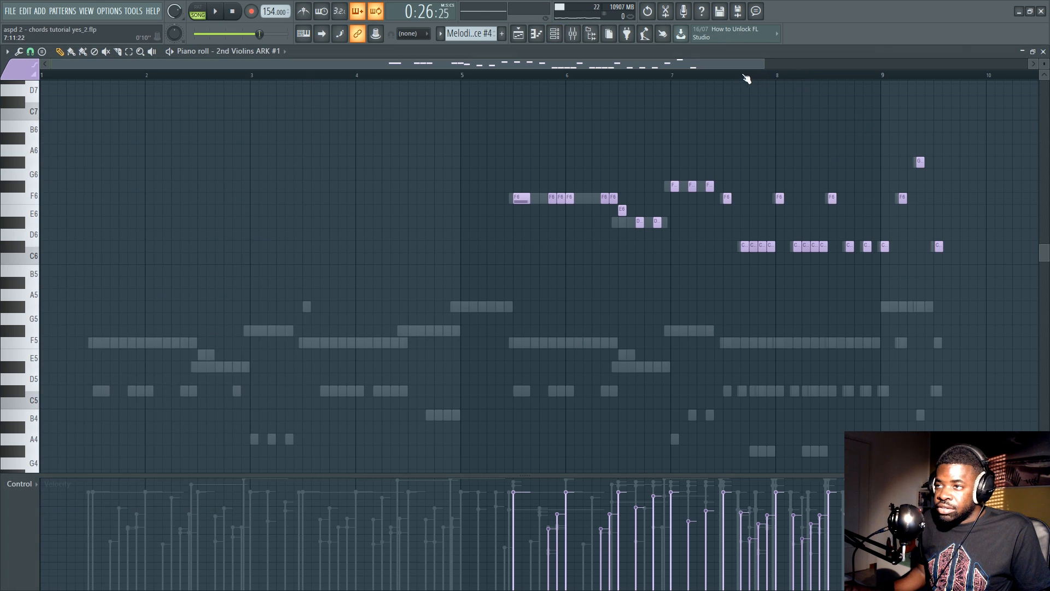
{"action": "key", "text": "space"}
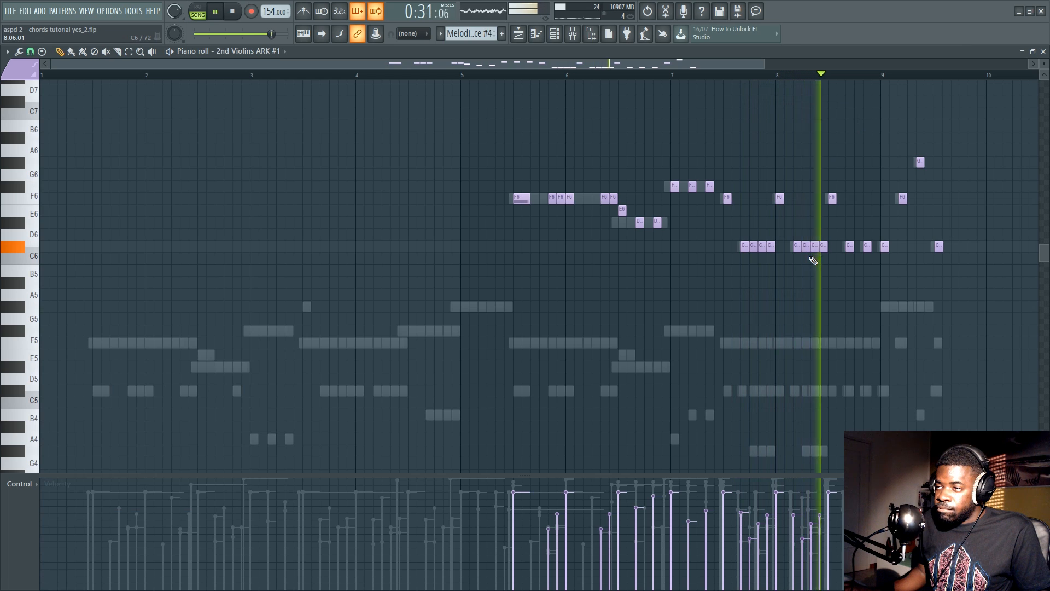
{"action": "key", "text": "space"}
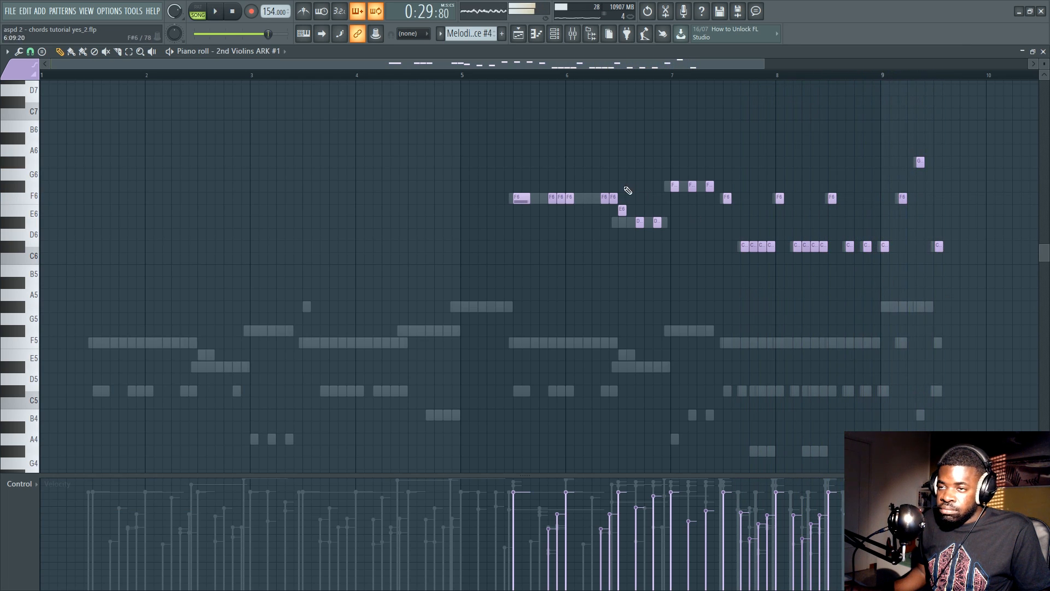
Open the French Horns a3 ARK #3 notes and play them from bar 5 with only the horns and Trumpets a4 ARK #1 unmuted
{"action": "key", "text": "F6"}
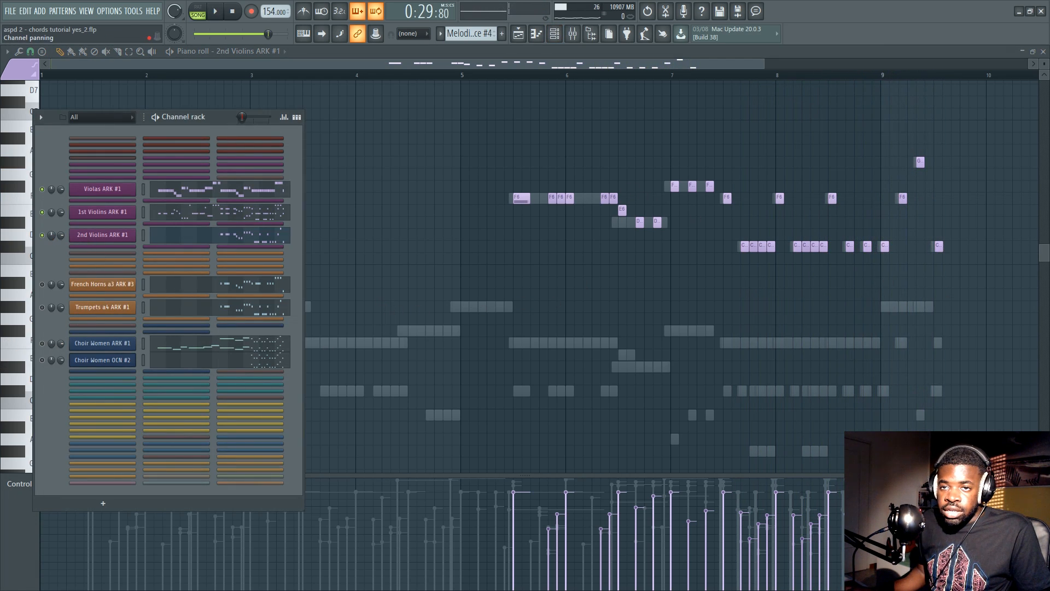
{"action": "left_click", "coordinate": [215, 291]}
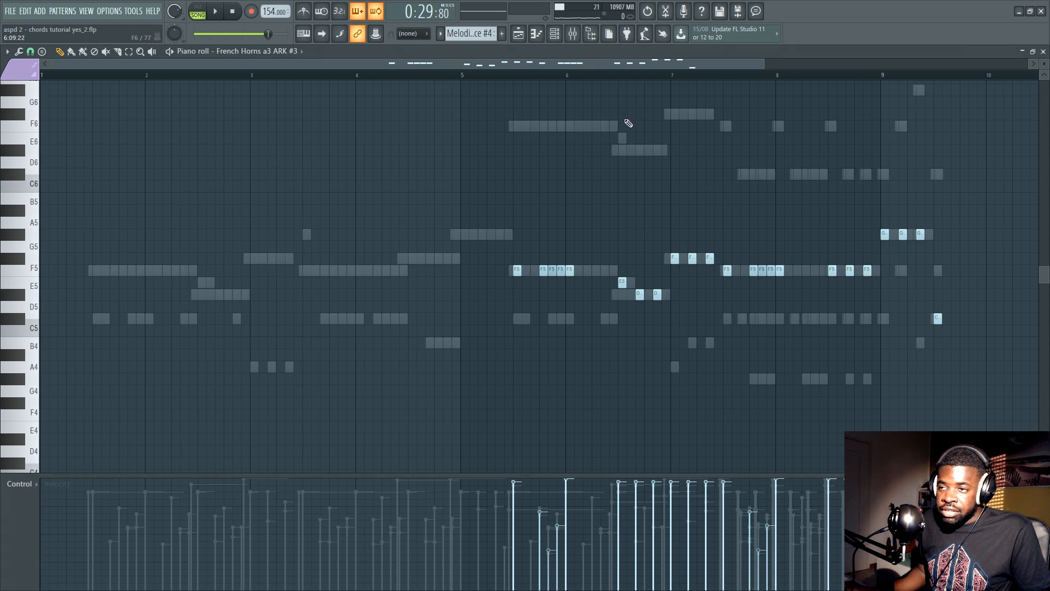
{"action": "left_click", "coordinate": [509, 76]}
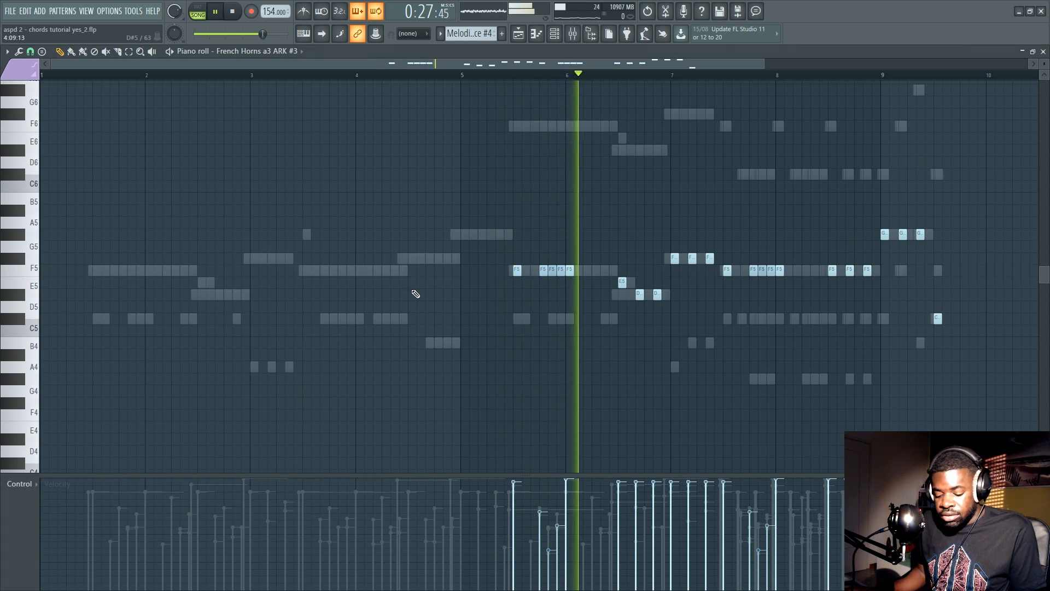
{"action": "key", "text": "F6"}
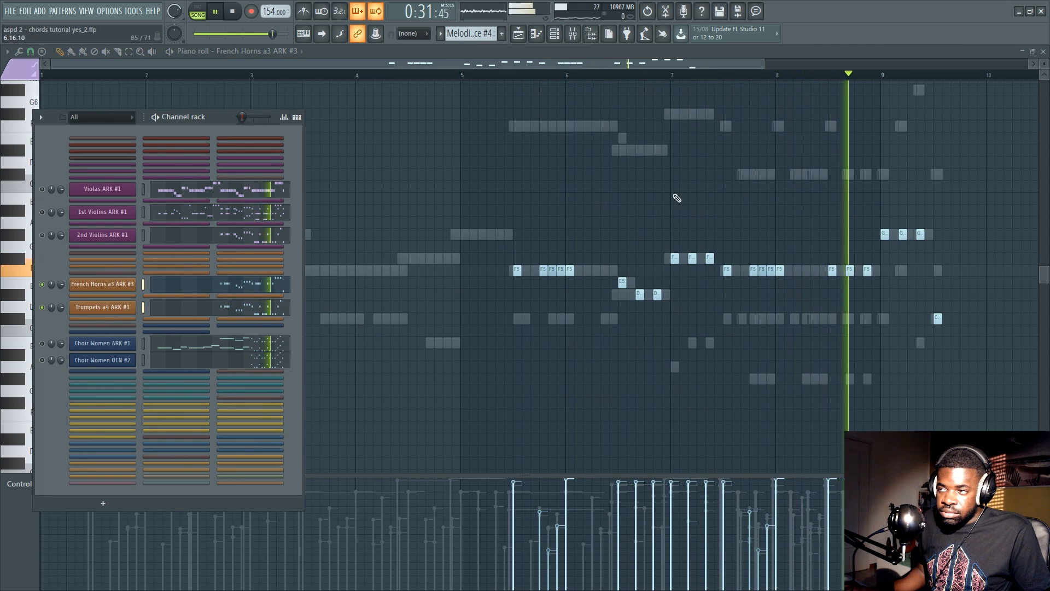
{"action": "key", "text": "F6"}
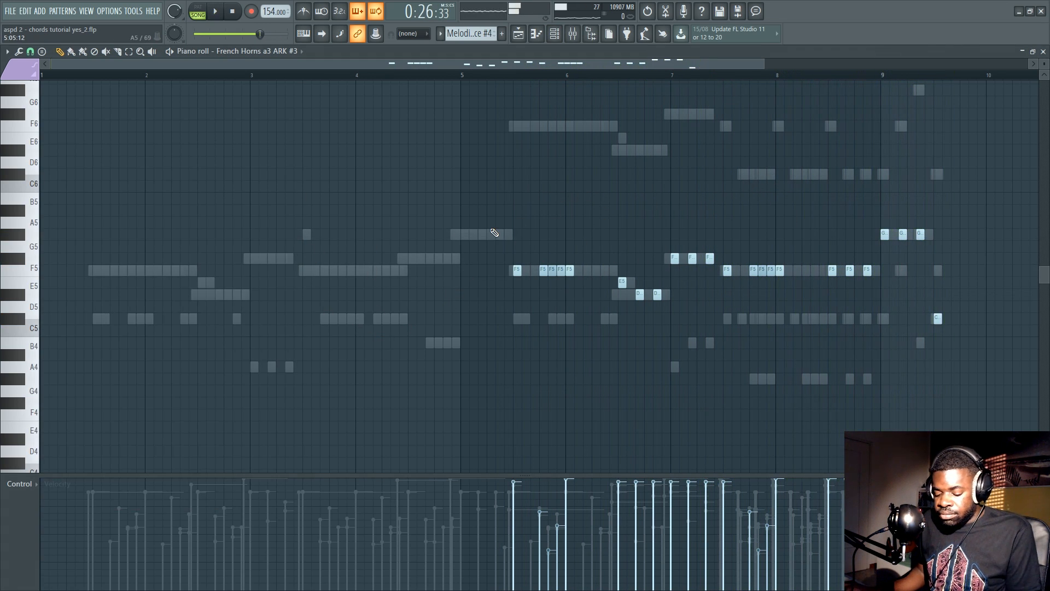
Unmute the violas and both violin channels alongside the horns and trumpets, and review the notes through bar 9
{"action": "key", "text": "F6"}
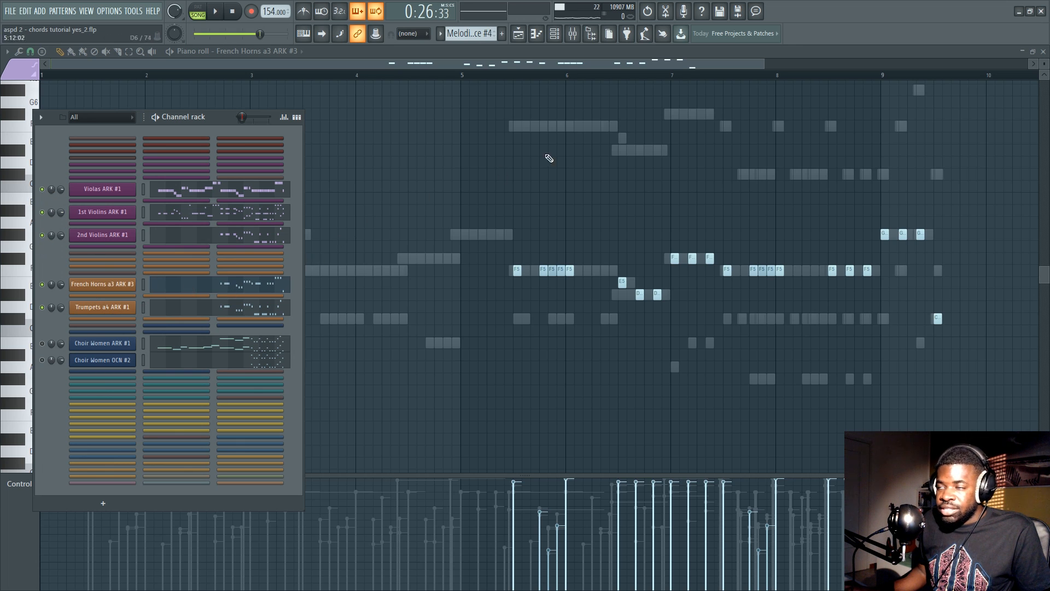
{"action": "key", "text": "F6"}
{"action": "scroll", "coordinate": [603, 222], "scroll_direction": "right", "scroll_amount": 3}
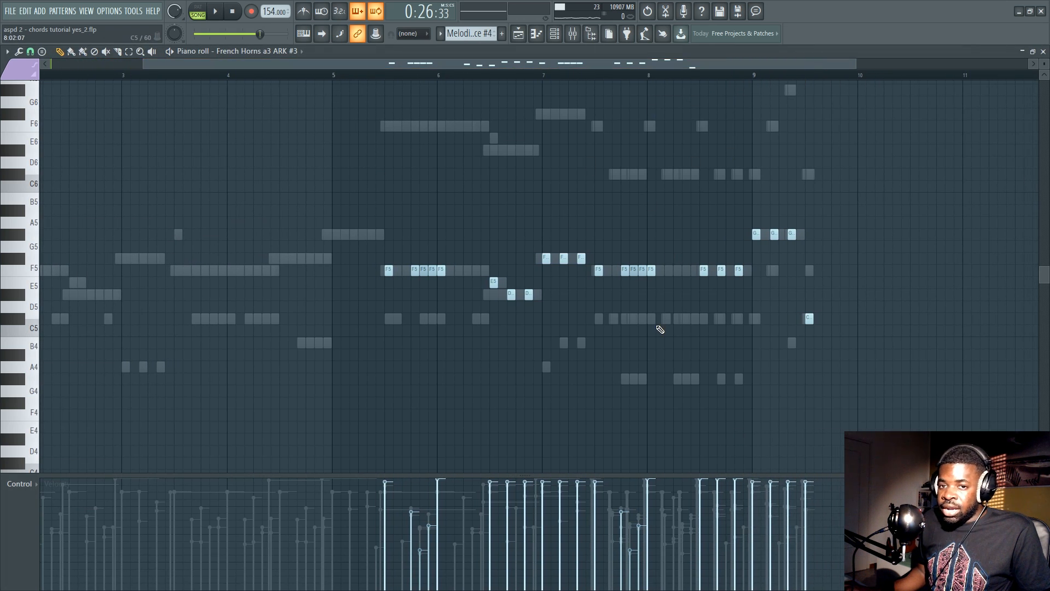
Open the Choir Women ARK #1 notes and play the melodic voice, isolating Choir Women ARK #1 and Choir Women OCN #2
{"action": "key", "text": "F6"}
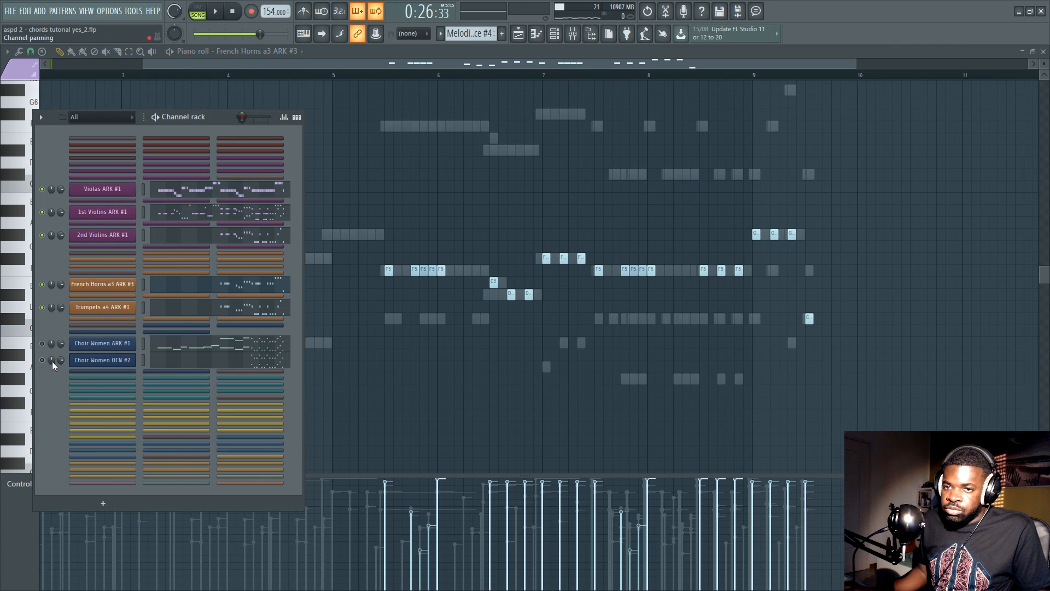
{"action": "left_click", "coordinate": [210, 348]}
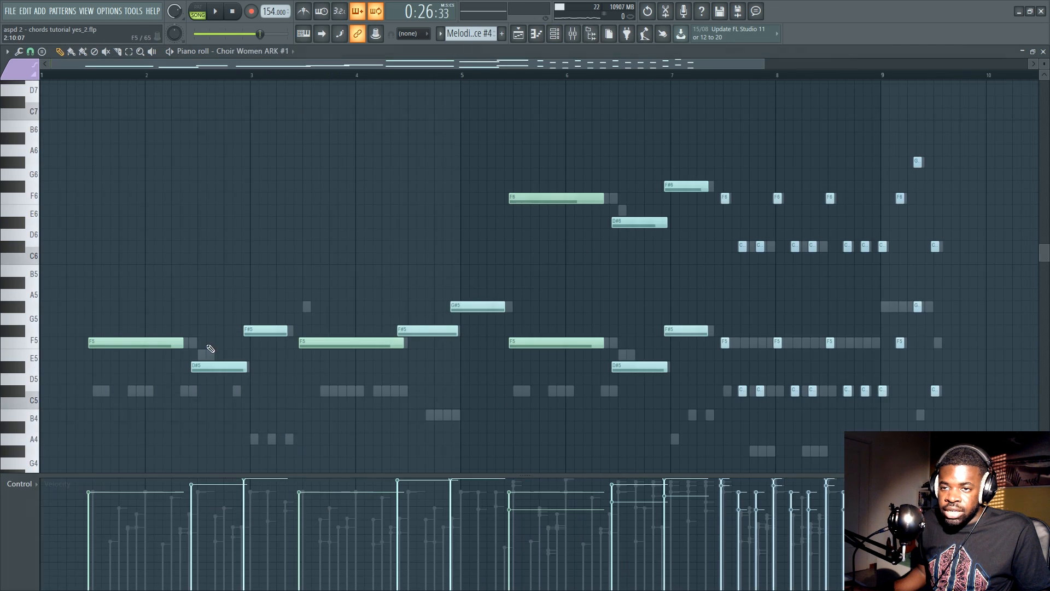
{"action": "key", "text": "space"}
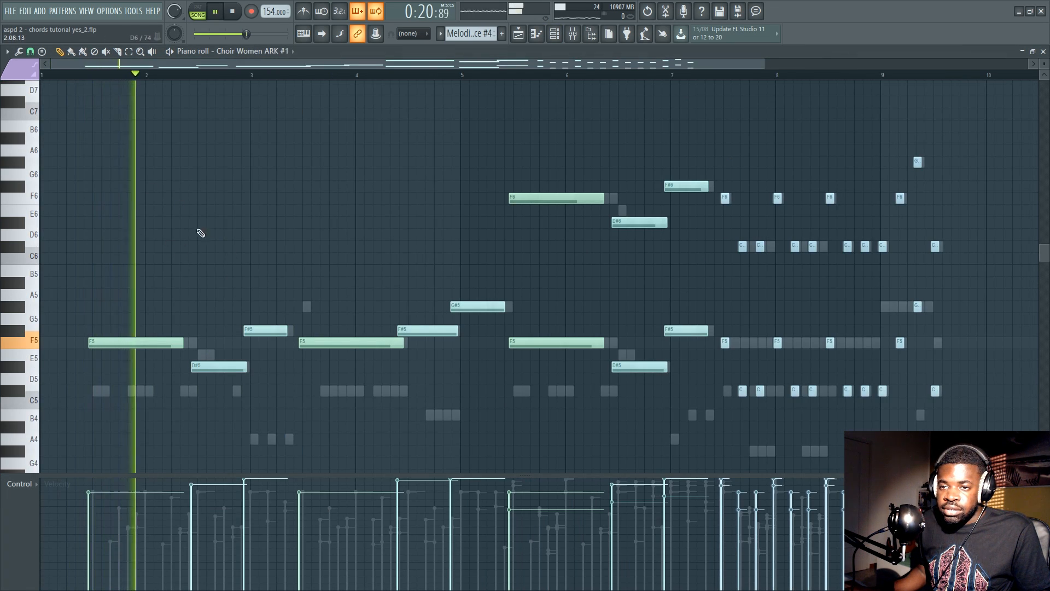
{"action": "scroll", "coordinate": [203, 69], "scroll_direction": "up", "scroll_amount": 2}
{"action": "left_click_drag", "start_coordinate": [202, 70], "coordinate": [492, 84]}
{"action": "scroll", "coordinate": [373, 71], "scroll_direction": "down", "scroll_amount": 2}
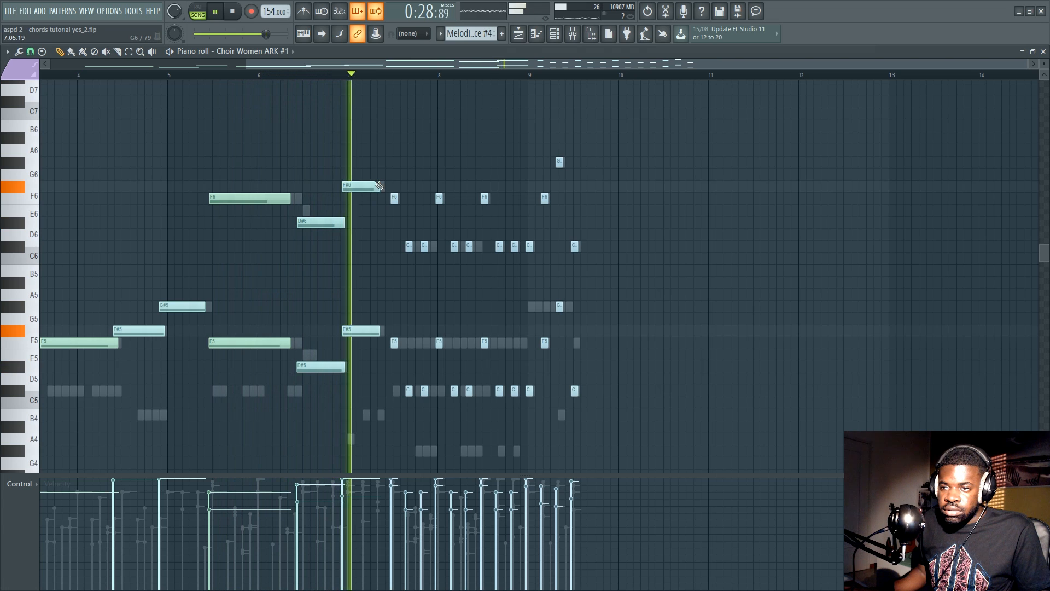
{"action": "key", "text": "F6"}
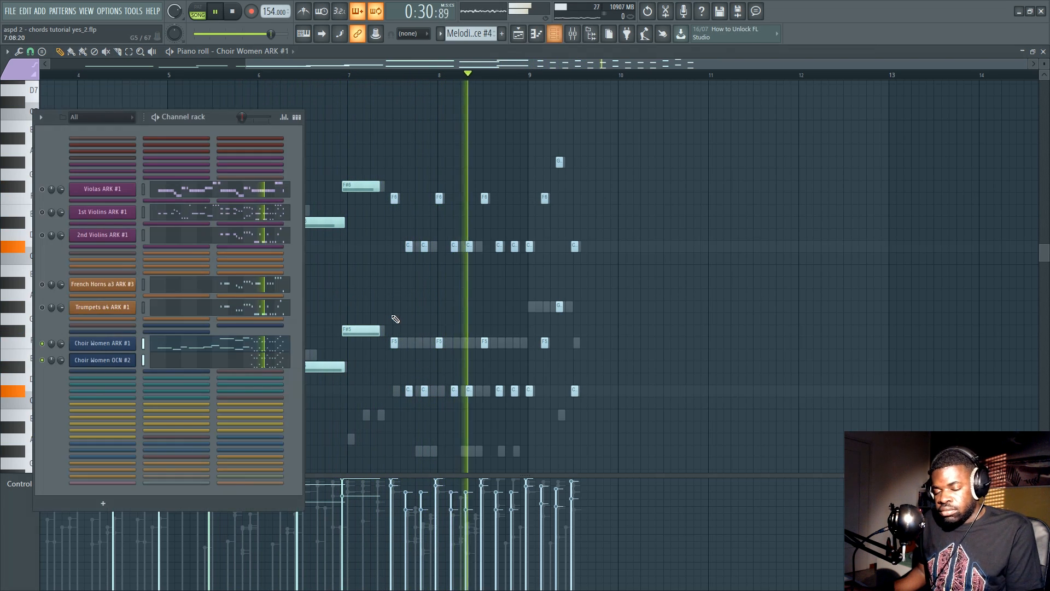
Unmute all the string and brass channels alongside the women's choir, and play the complete melodic voice together
{"action": "key", "text": "space"}
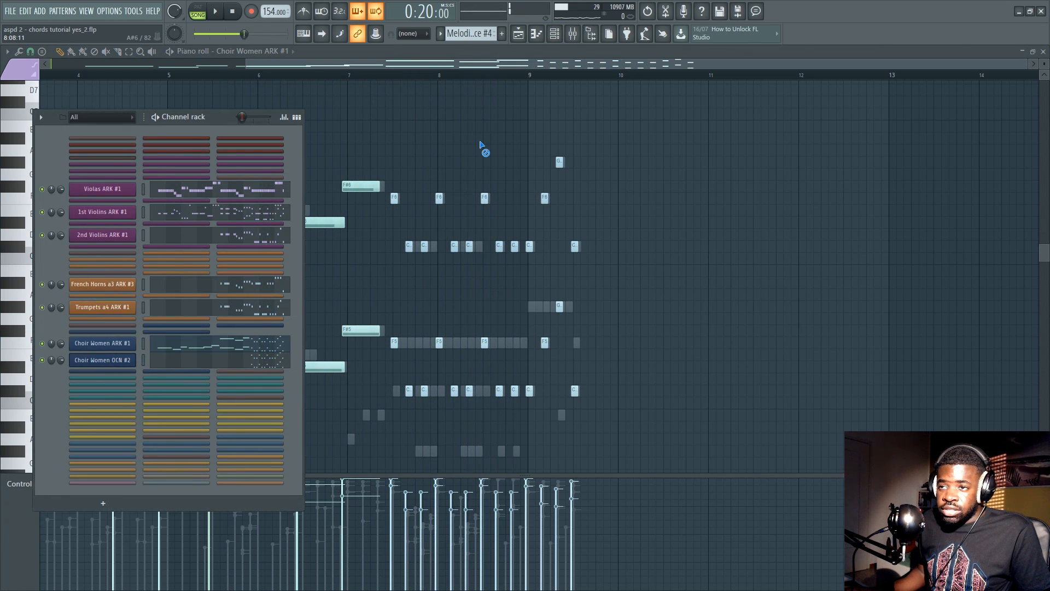
{"action": "key", "text": "F6"}
{"action": "key", "text": "space"}
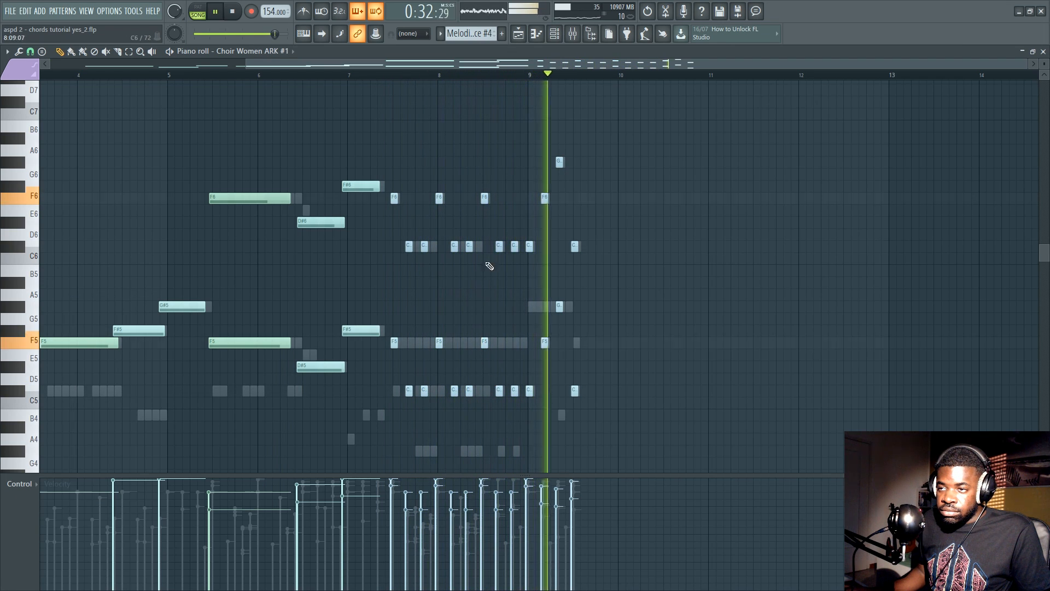
{"action": "key", "text": "space"}
Return to the playlist and unmute the Harmonic Voice and Bass Voice tracks alongside the Melodic Voice
{"action": "key", "text": "F5"}
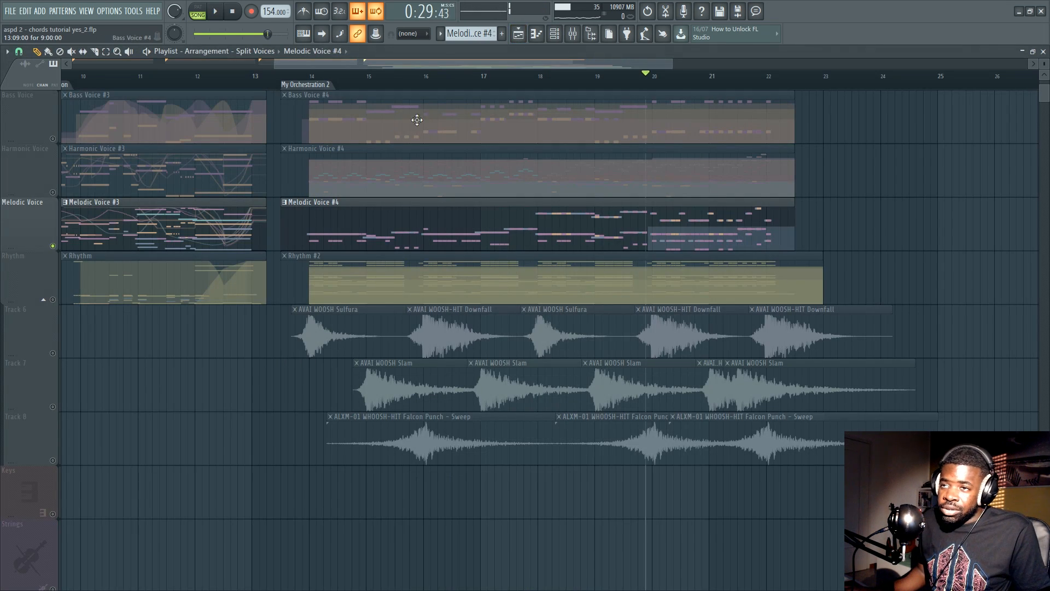
{"action": "scroll", "coordinate": [417, 120], "scroll_direction": "down", "scroll_amount": 3}
{"action": "left_click", "coordinate": [53, 191]}
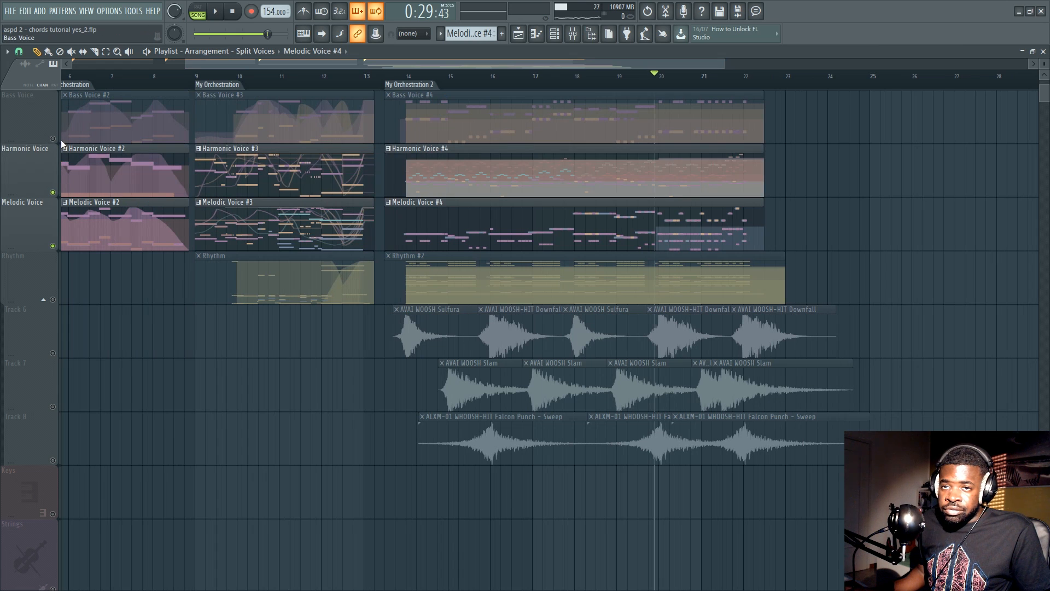
{"action": "left_click", "coordinate": [53, 138]}
Play the bass, harmonic and melodic voices together from the My Orchestration 2 marker, reviewing their clips up to bar 21
{"action": "key", "text": "space"}
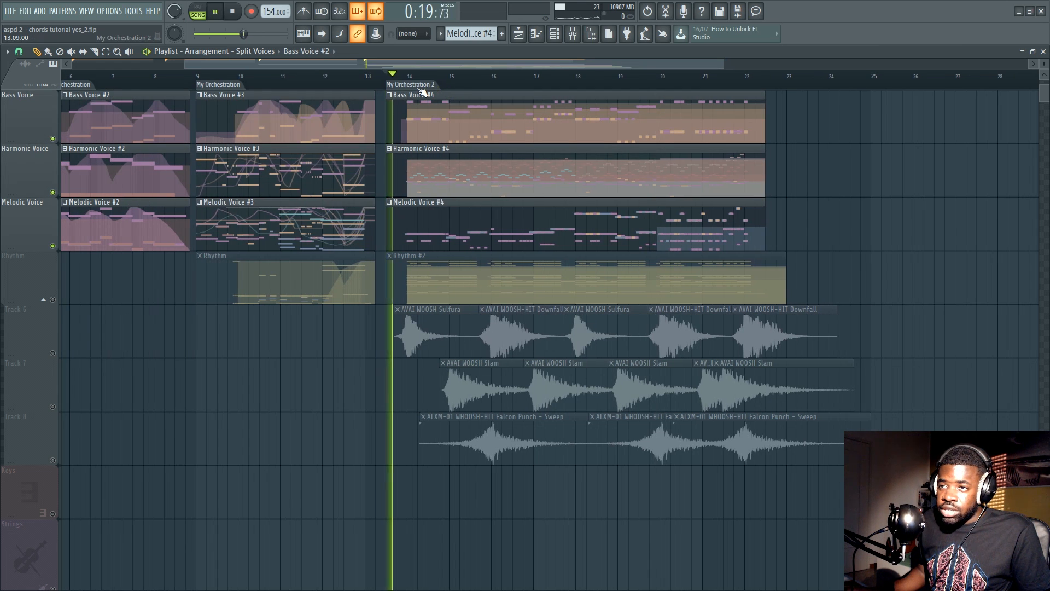
{"action": "key", "text": "F6"}
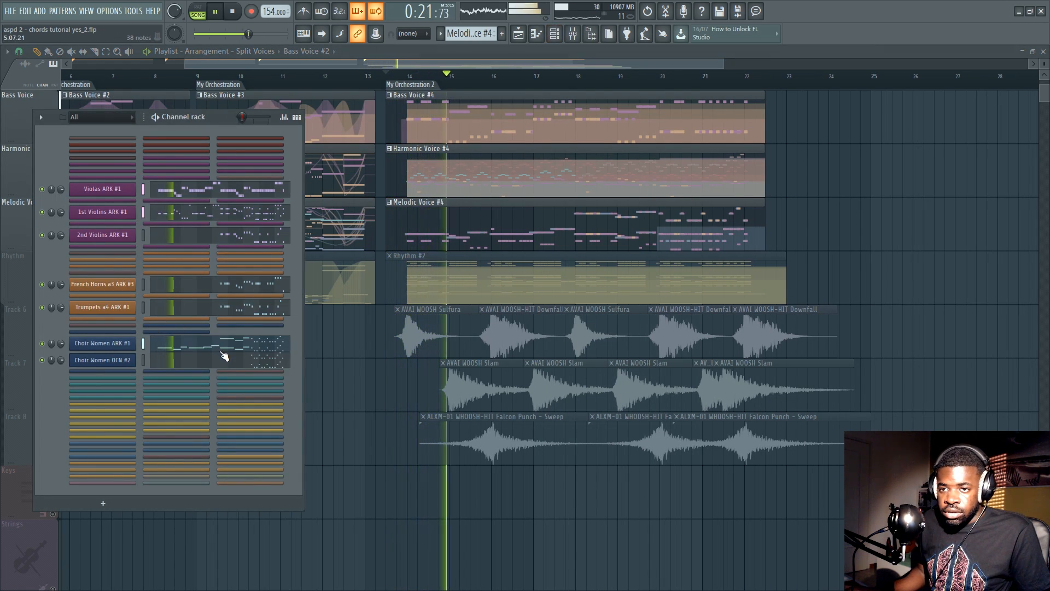
{"action": "key", "text": "F6"}
{"action": "scroll", "coordinate": [580, 89], "scroll_direction": "up", "scroll_amount": 3}
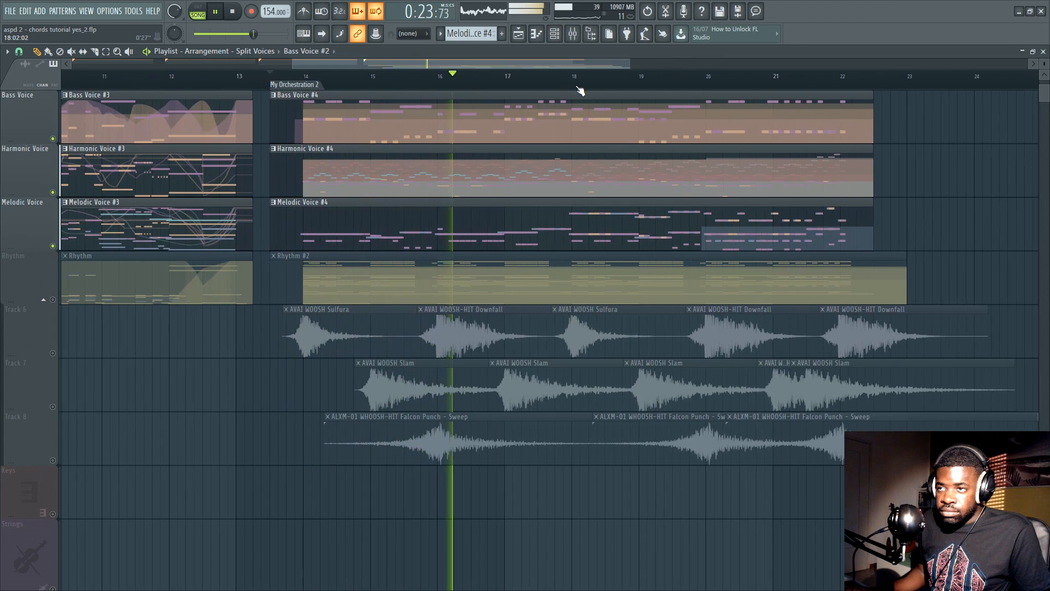
{"action": "left_click_drag", "start_coordinate": [456, 65], "coordinate": [420, 67]}
{"action": "scroll", "coordinate": [403, 85], "scroll_direction": "down", "scroll_amount": 4}
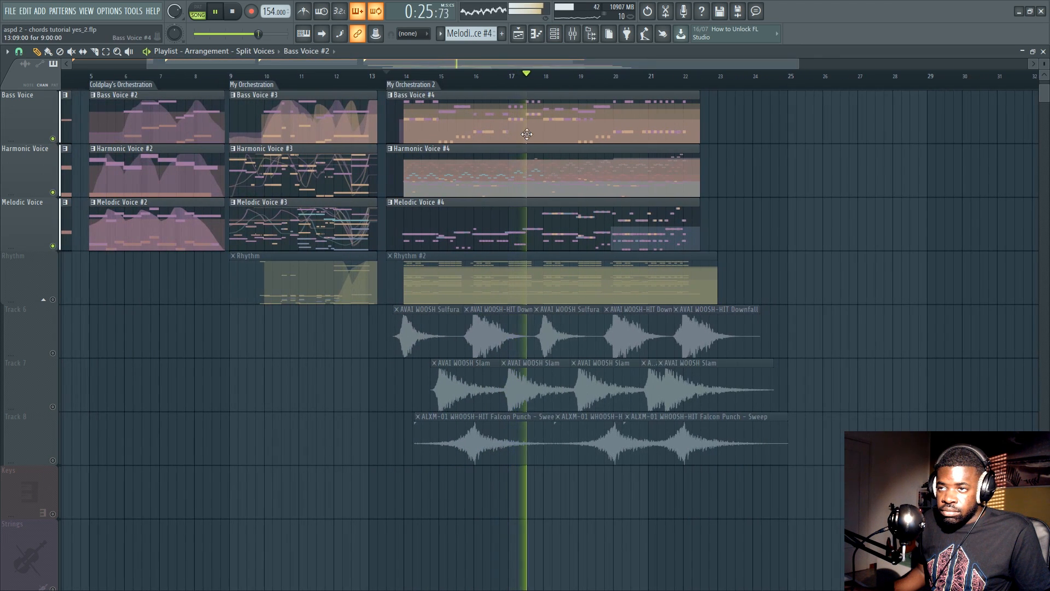
{"action": "scroll", "coordinate": [494, 159], "scroll_direction": "up", "scroll_amount": 1}
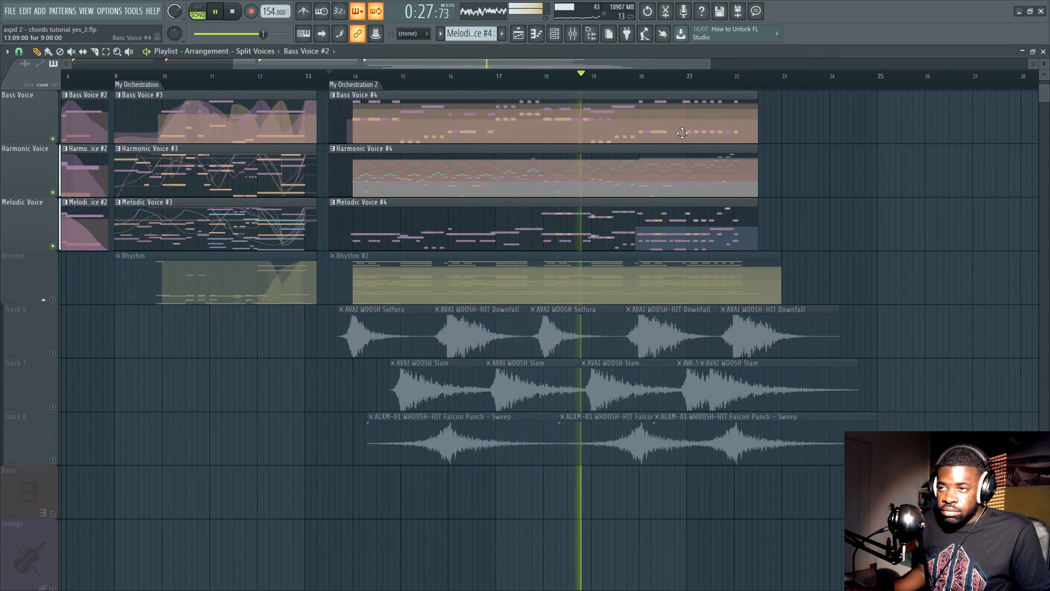
{"action": "scroll", "coordinate": [728, 86], "scroll_direction": "up", "scroll_amount": 1}
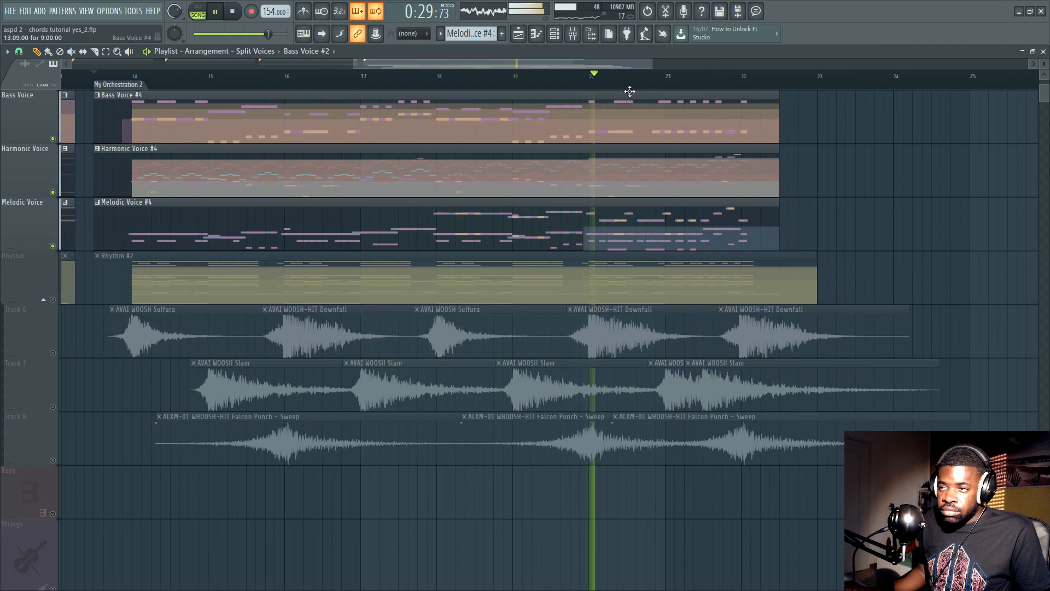
{"action": "scroll", "coordinate": [652, 66], "scroll_direction": "down", "scroll_amount": 2}
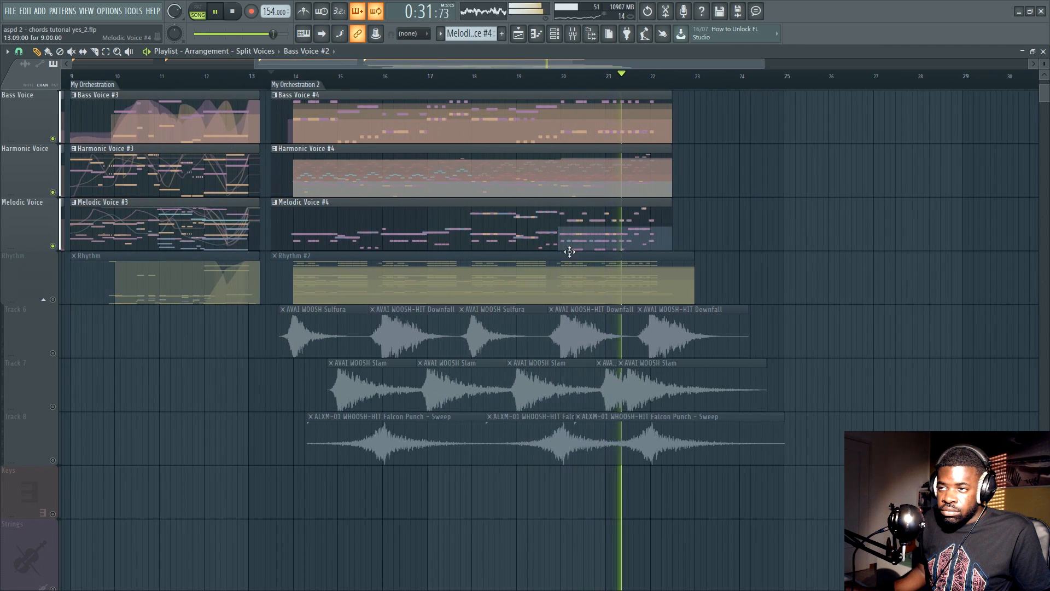
{"action": "key", "text": "space"}
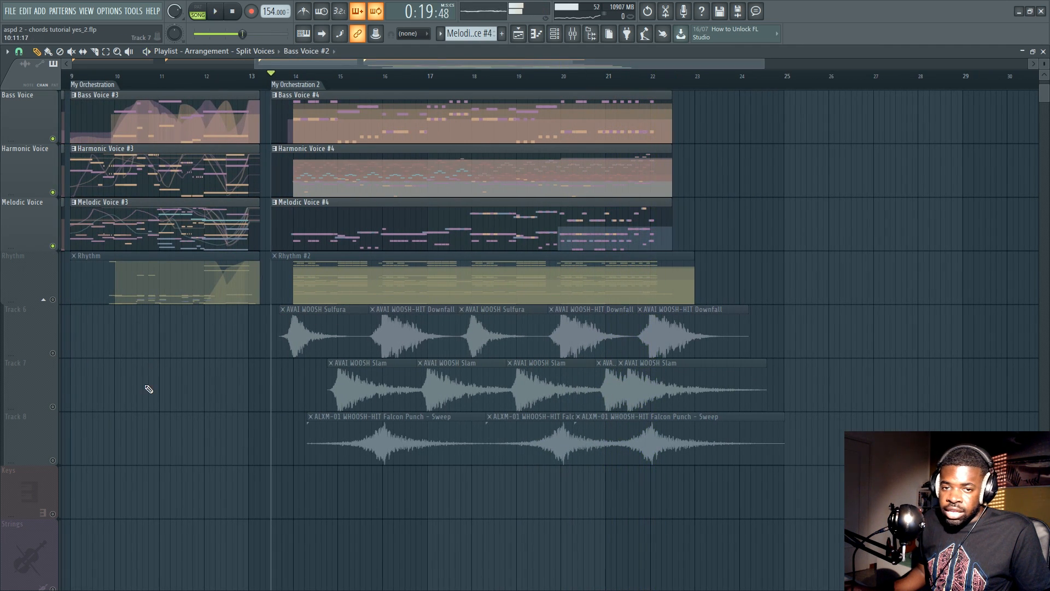
Solo the Rhythm track, and unmute Tracks 6, 7 and 8 and the Tempo track with it
{"action": "right_click", "coordinate": [52, 300]}
{"action": "left_click", "coordinate": [52, 353]}
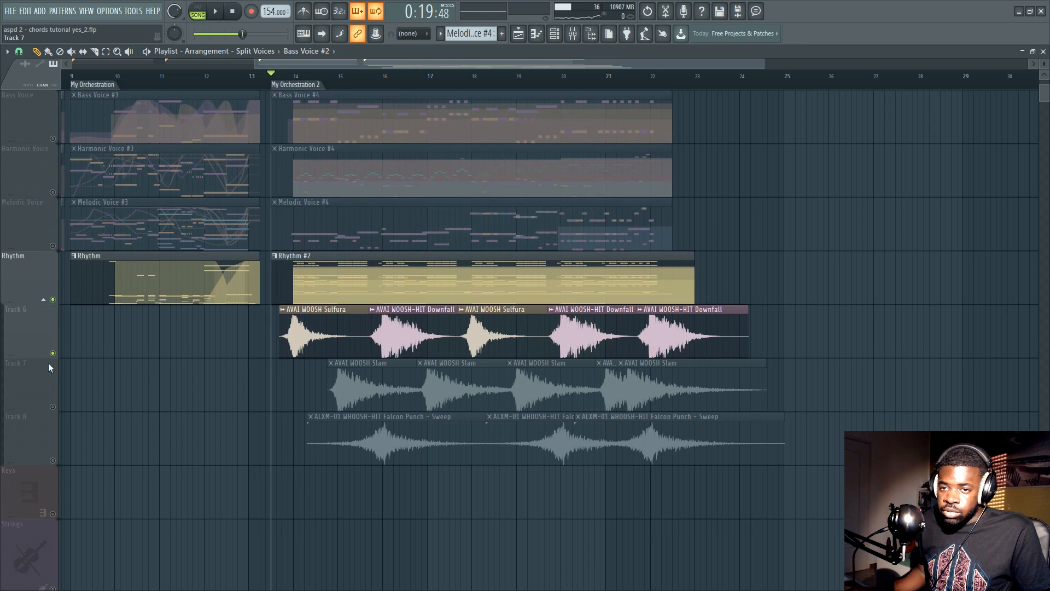
{"action": "left_click", "coordinate": [52, 407]}
{"action": "left_click", "coordinate": [53, 460]}
{"action": "scroll", "coordinate": [195, 410], "scroll_direction": "up", "scroll_amount": 1}
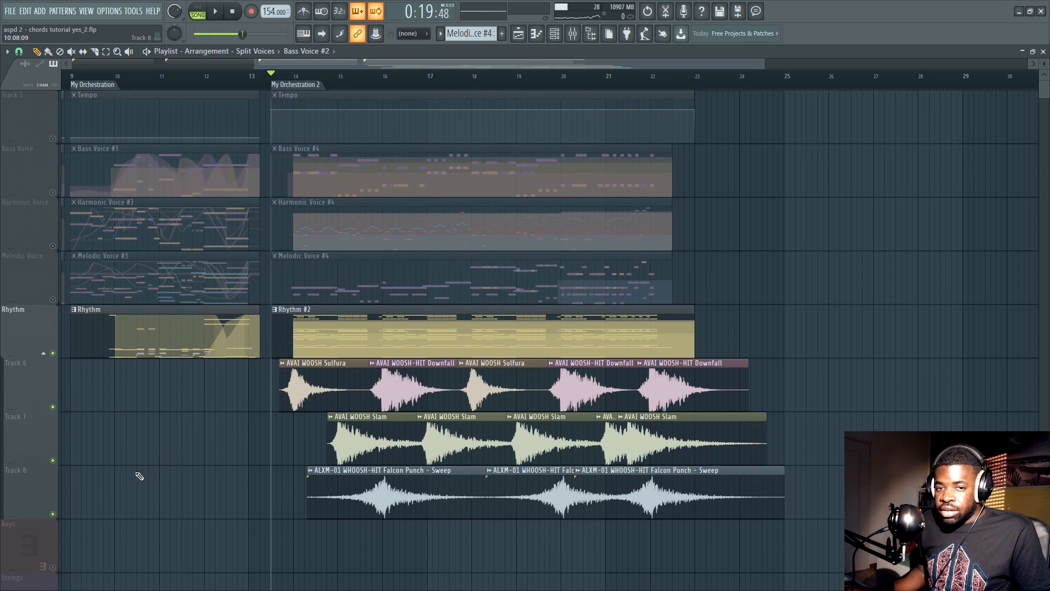
{"action": "left_click", "coordinate": [55, 138]}
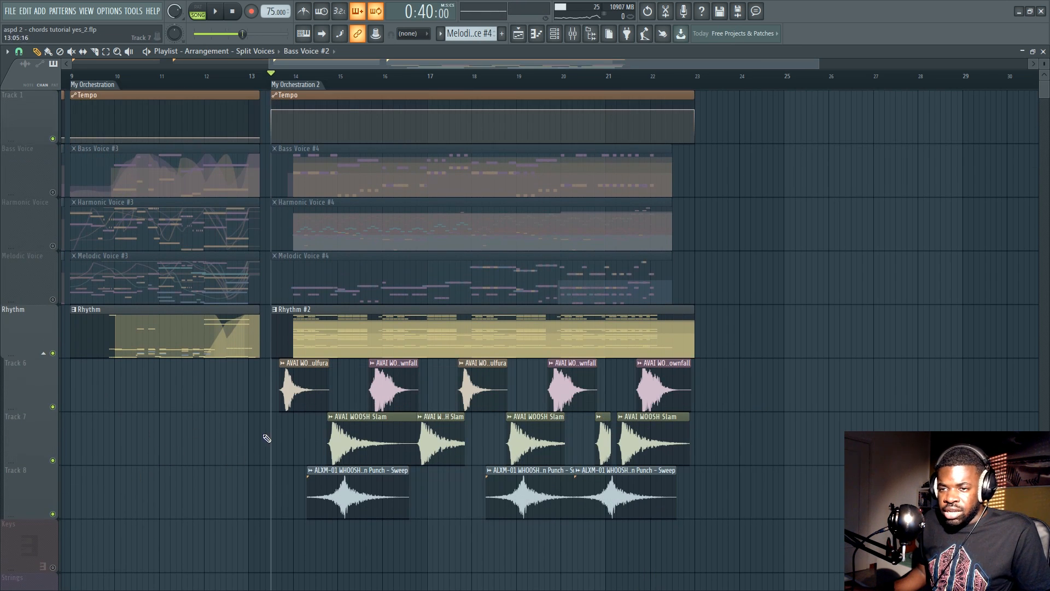
Look at the Cymbals & Gongs ROP notes of the Rhythm #2 pattern and return to the playlist
{"action": "double_click", "coordinate": [327, 326]}
{"action": "scroll", "coordinate": [253, 430], "scroll_direction": "left", "scroll_amount": 1}
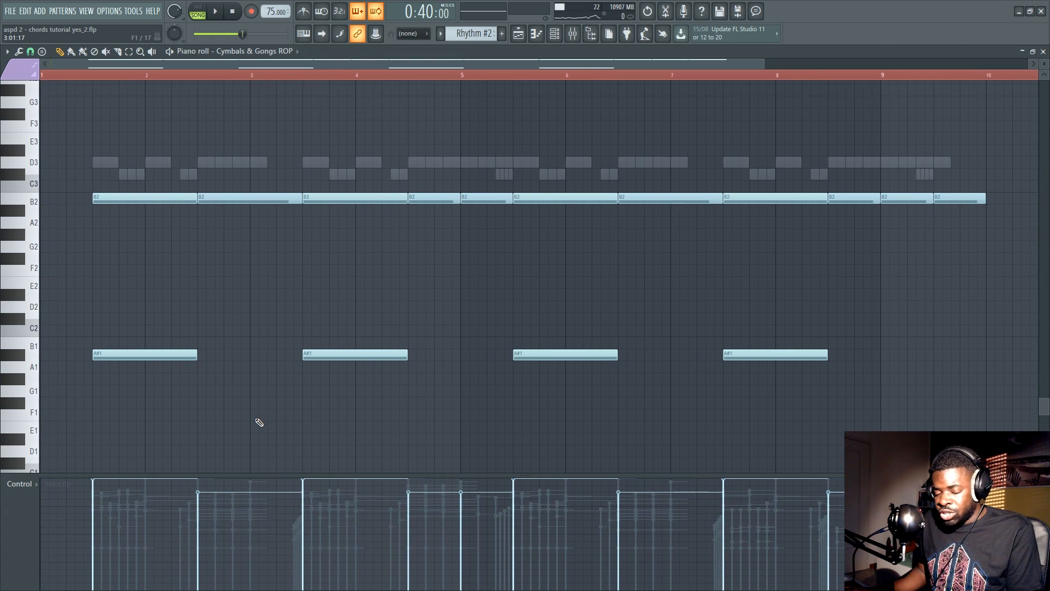
{"action": "key", "text": "F5"}
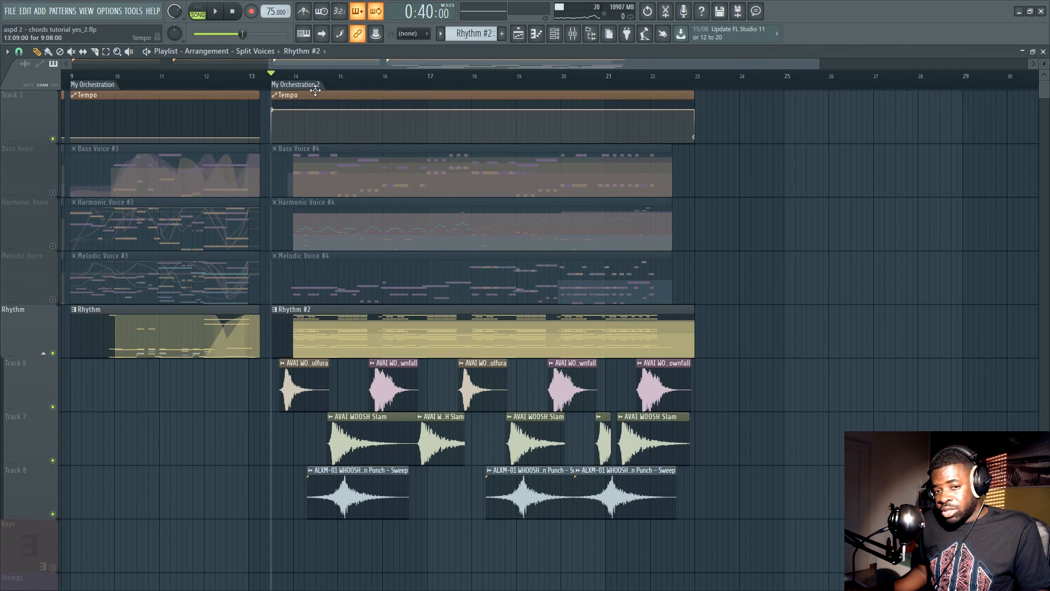
Play the rhythm section from My Orchestration 2 together with the woosh effects, checking the percussion and trailer hits levels in the mixer
{"action": "scroll", "coordinate": [315, 90], "scroll_direction": "up", "scroll_amount": 3}
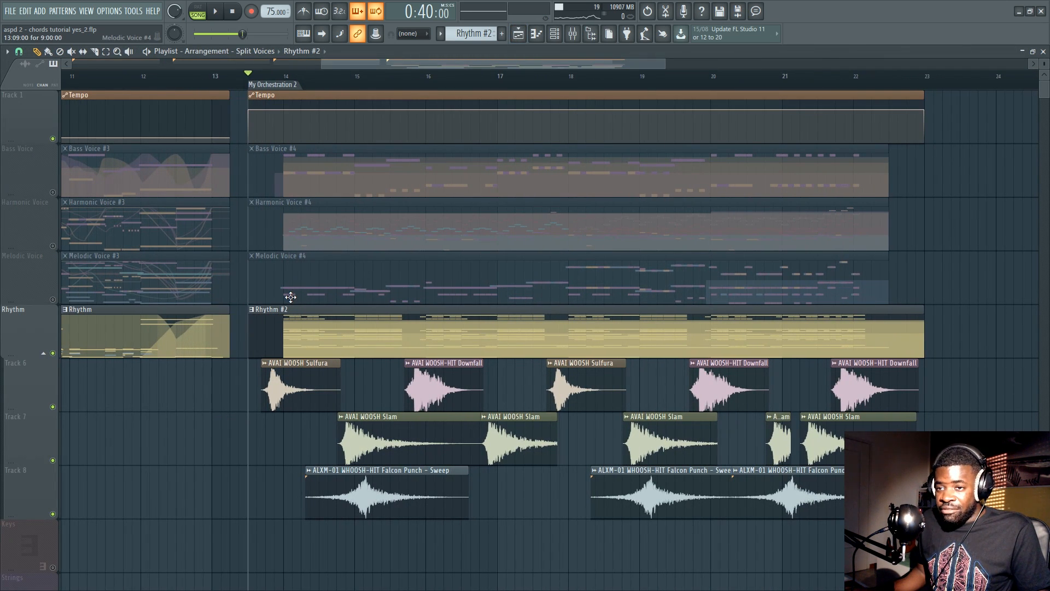
{"action": "key", "text": "space"}
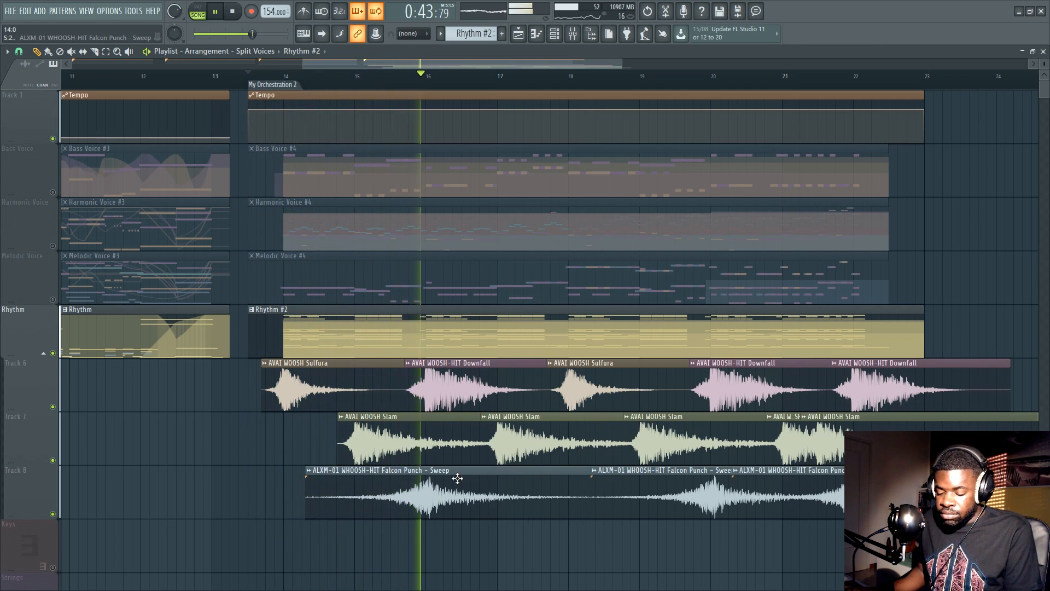
{"action": "key", "text": "F9"}
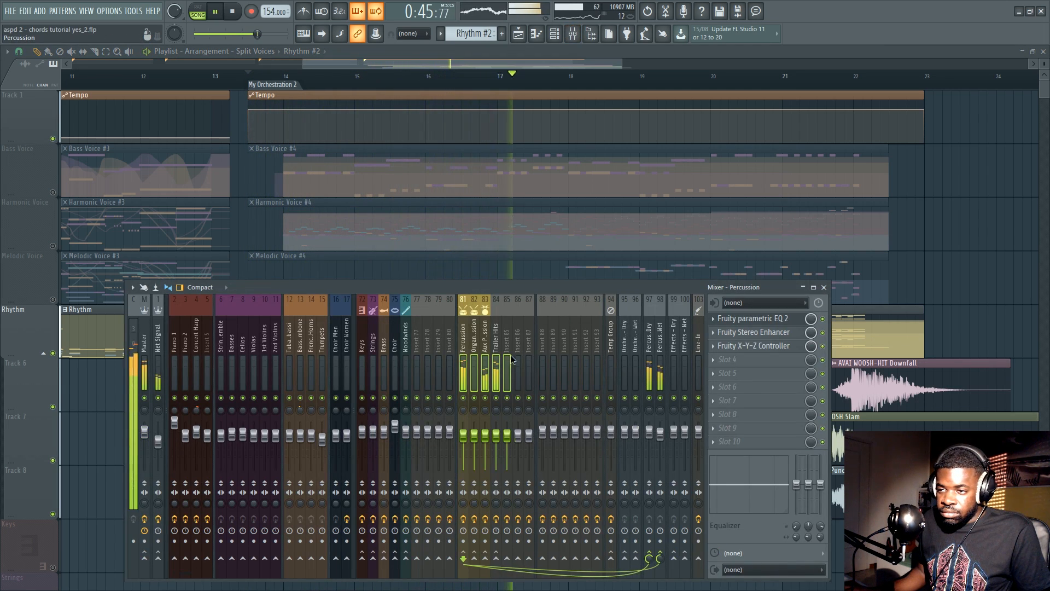
{"action": "left_click_drag", "start_coordinate": [511, 359], "coordinate": [529, 364]}
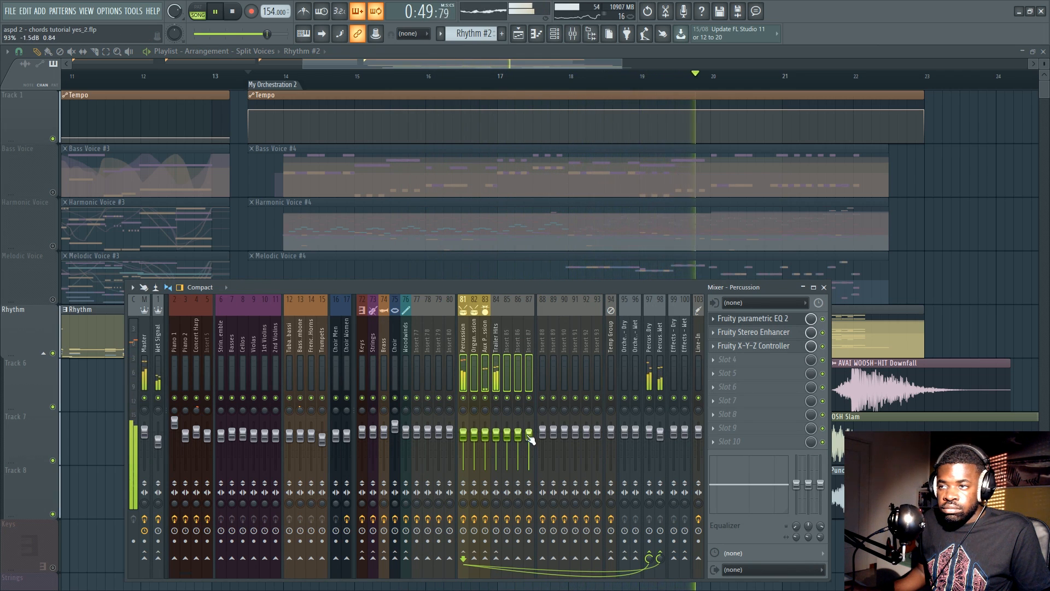
{"action": "key", "text": "F9"}
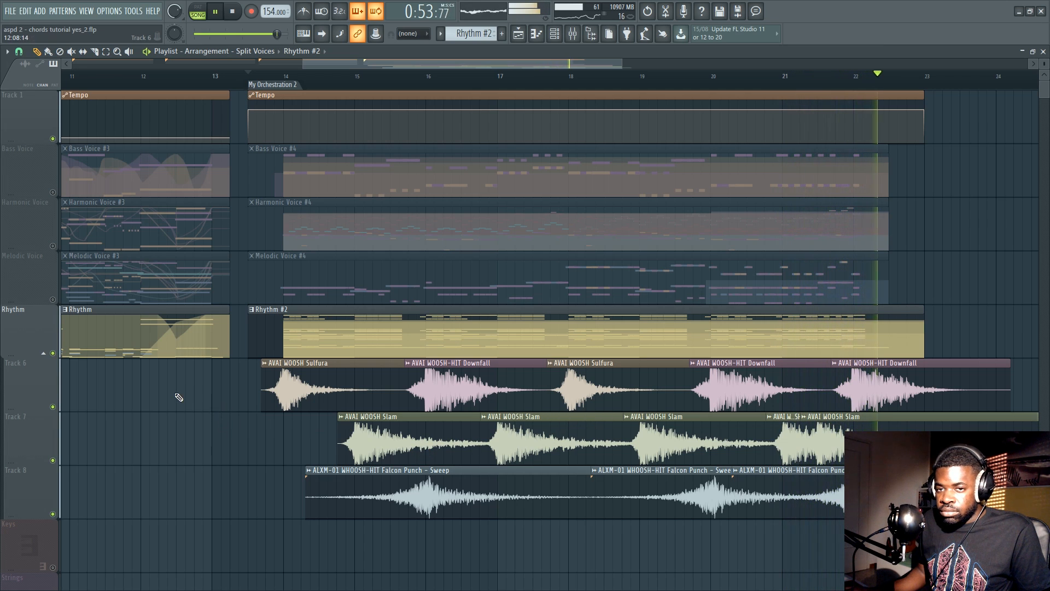
{"action": "key", "text": "space"}
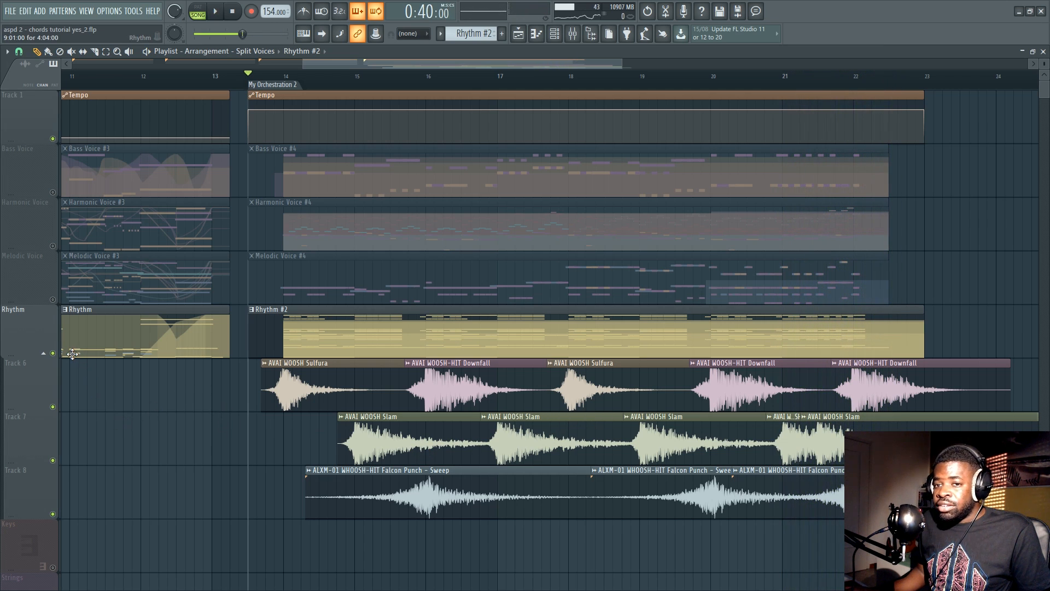
Solo the Rhythm track and check which percussion channels the Rhythm #2 pattern uses
{"action": "right_click", "coordinate": [53, 356]}
{"action": "double_click", "coordinate": [273, 336]}
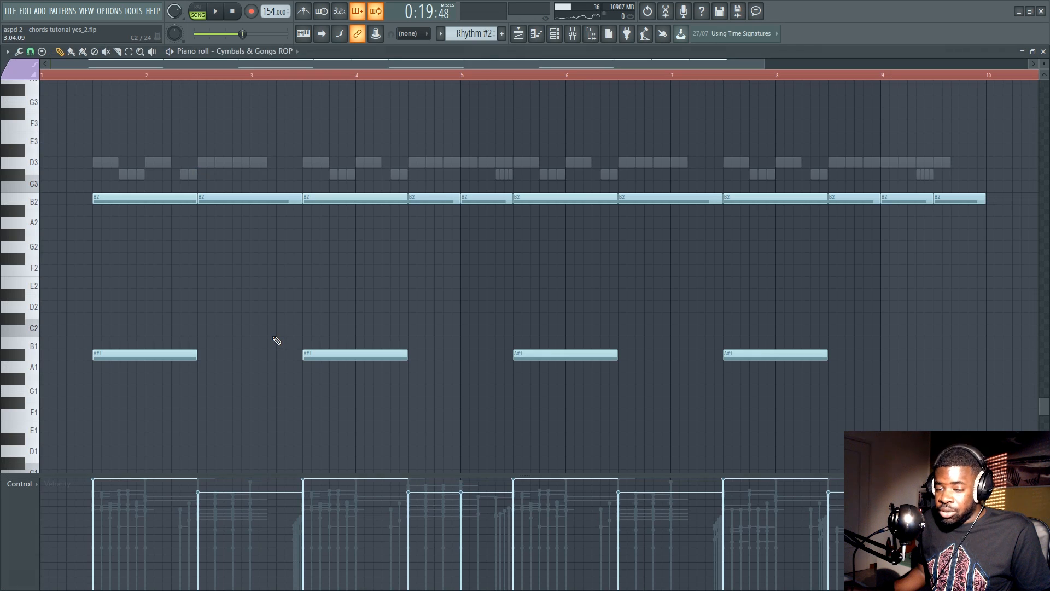
{"action": "key", "text": "F6"}
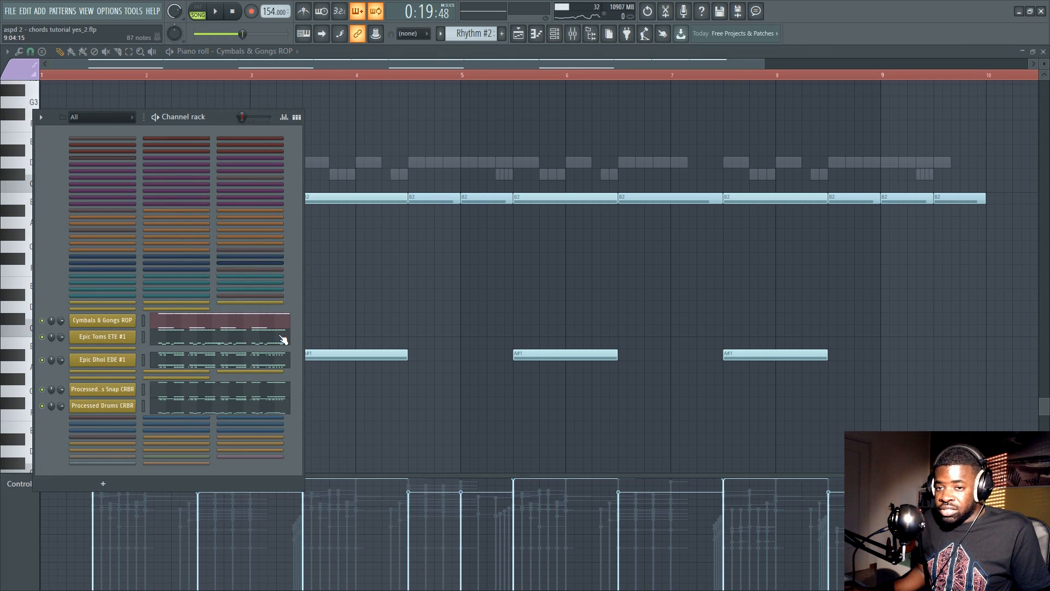
{"action": "key", "text": "F5"}
{"action": "scroll", "coordinate": [119, 353], "scroll_direction": "down", "scroll_amount": 1}
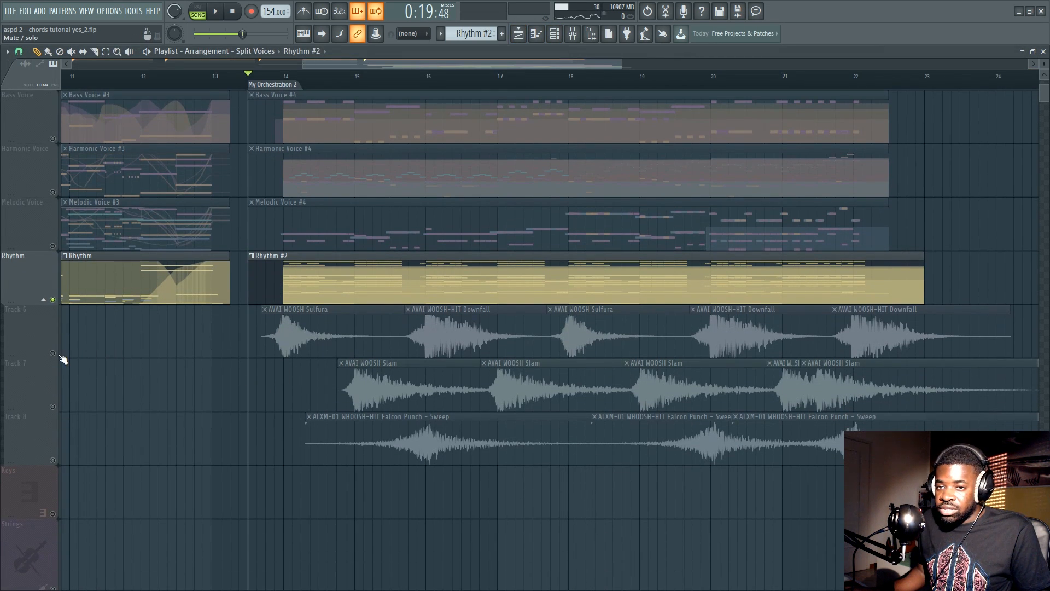
Open the Cymbals & Gongs ROP notes of Rhythm #2, zoom in on their start, and play that channel in isolation
{"action": "double_click", "coordinate": [286, 292]}
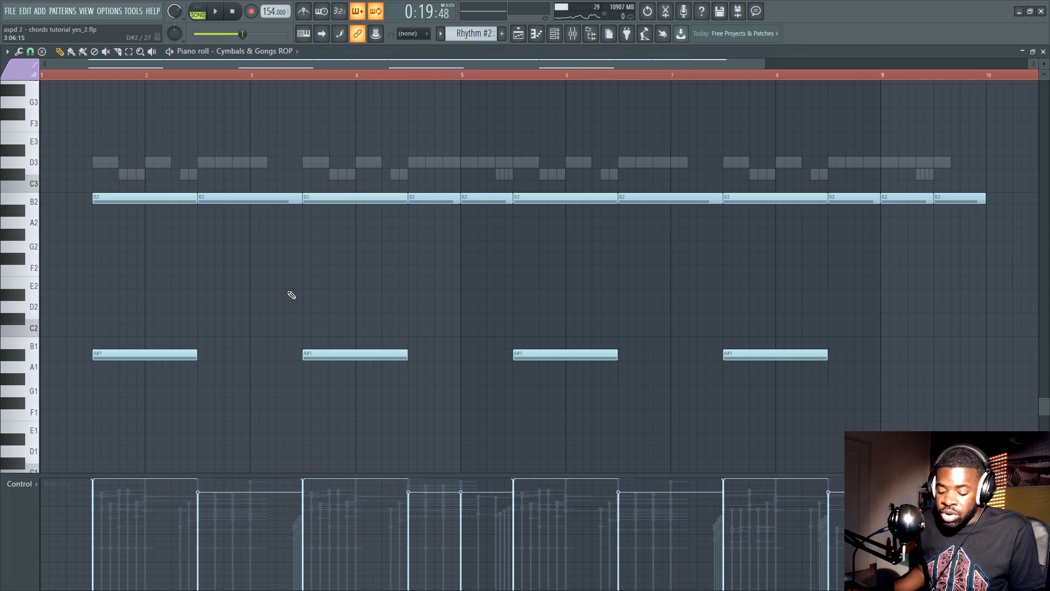
{"action": "key", "text": "F6"}
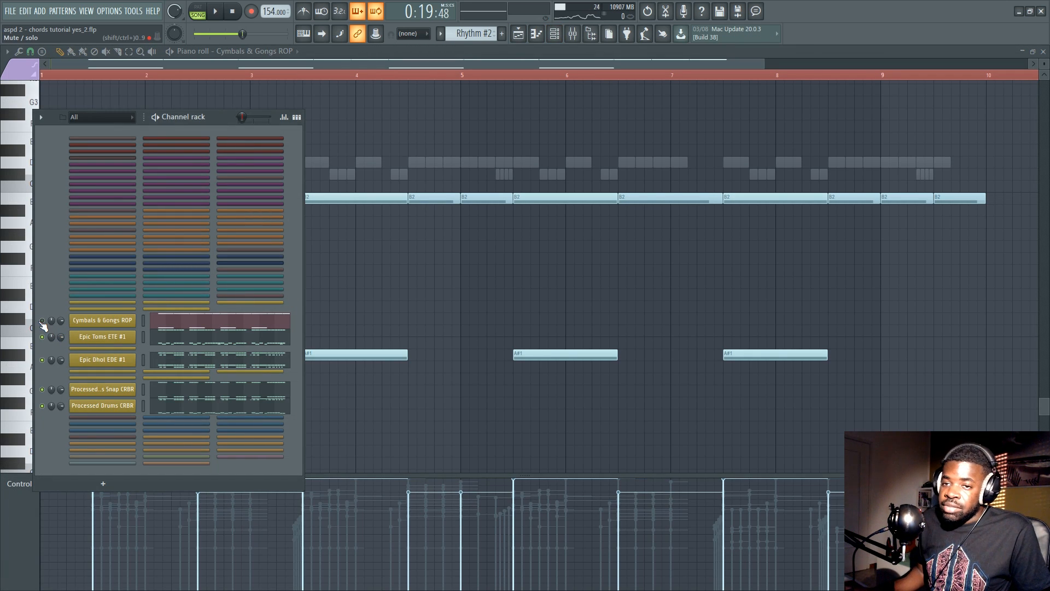
{"action": "left_click", "coordinate": [189, 323]}
{"action": "left_click", "coordinate": [185, 323]}
{"action": "scroll", "coordinate": [151, 169], "scroll_direction": "up", "scroll_amount": 5}
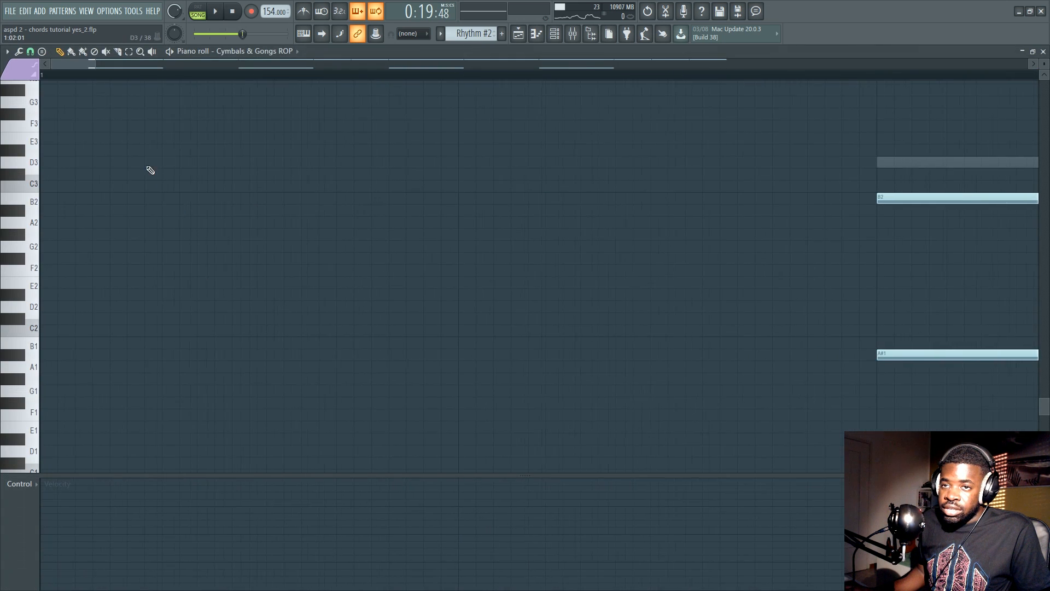
{"action": "key", "text": "space"}
{"action": "scroll", "coordinate": [459, 155], "scroll_direction": "down", "scroll_amount": 5}
{"action": "scroll", "coordinate": [459, 155], "scroll_direction": "down", "scroll_amount": 2}
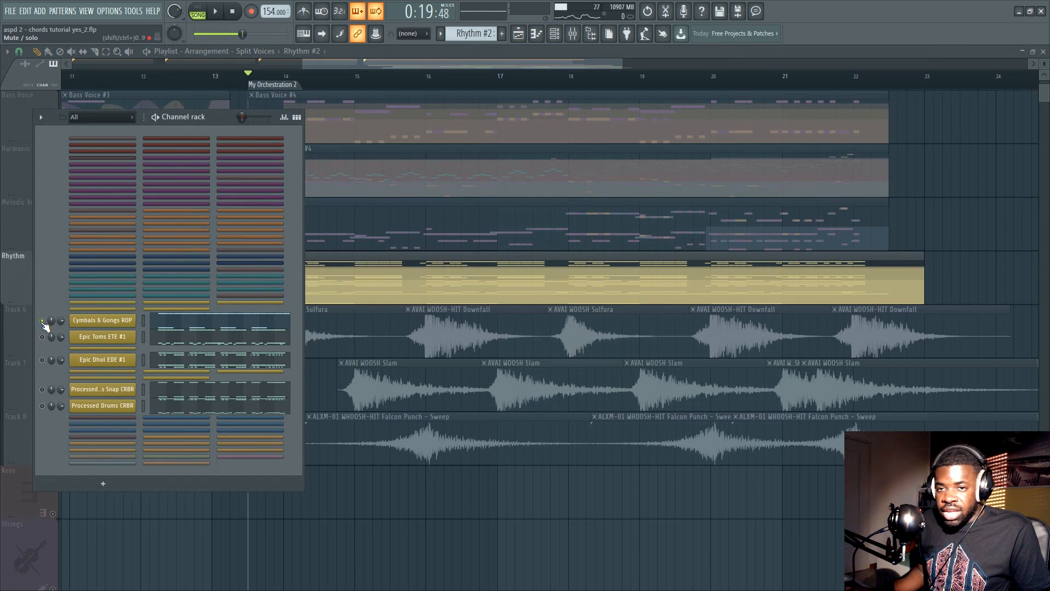
Open the Processed Drums CRBR notes and leave only that channel unmuted in the Rhythm #2 pattern
{"action": "left_click", "coordinate": [193, 396]}
{"action": "key", "text": "F6"}
{"action": "left_click", "coordinate": [180, 410]}
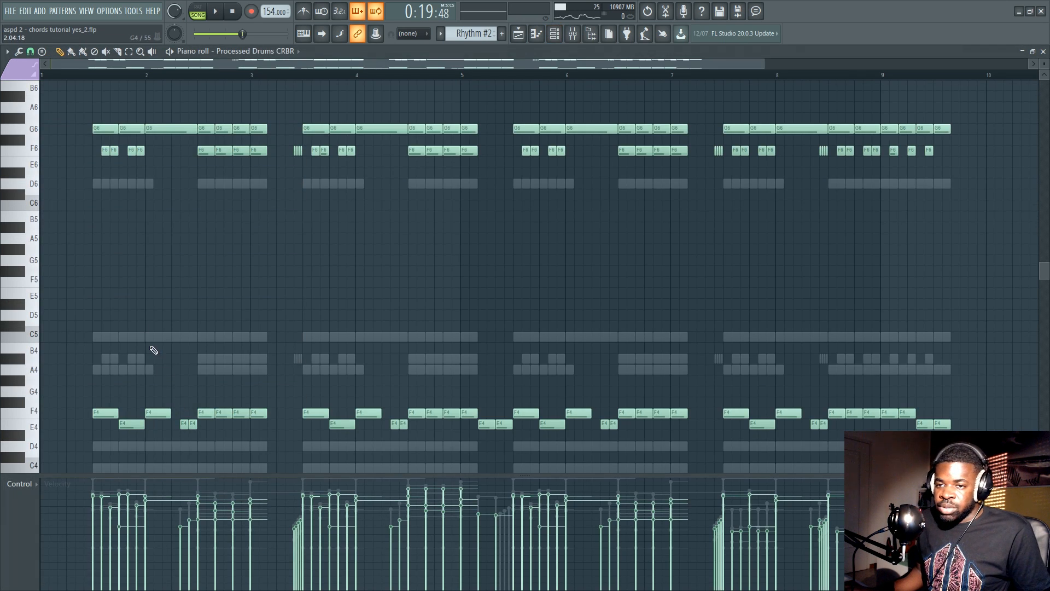
{"action": "key", "text": "F6"}
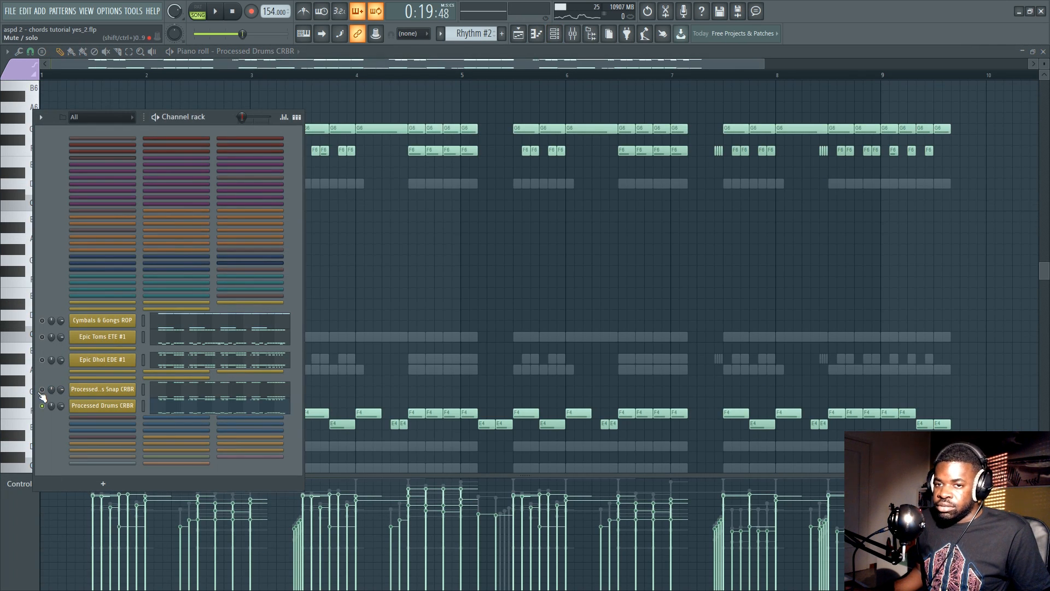
Unmute the processed snap CRBR channel with Processed Drums CRBR, and examine the drum notes from the opening hits through their lower octave
{"action": "left_click", "coordinate": [172, 414]}
{"action": "scroll", "coordinate": [191, 330], "scroll_direction": "up", "scroll_amount": 5}
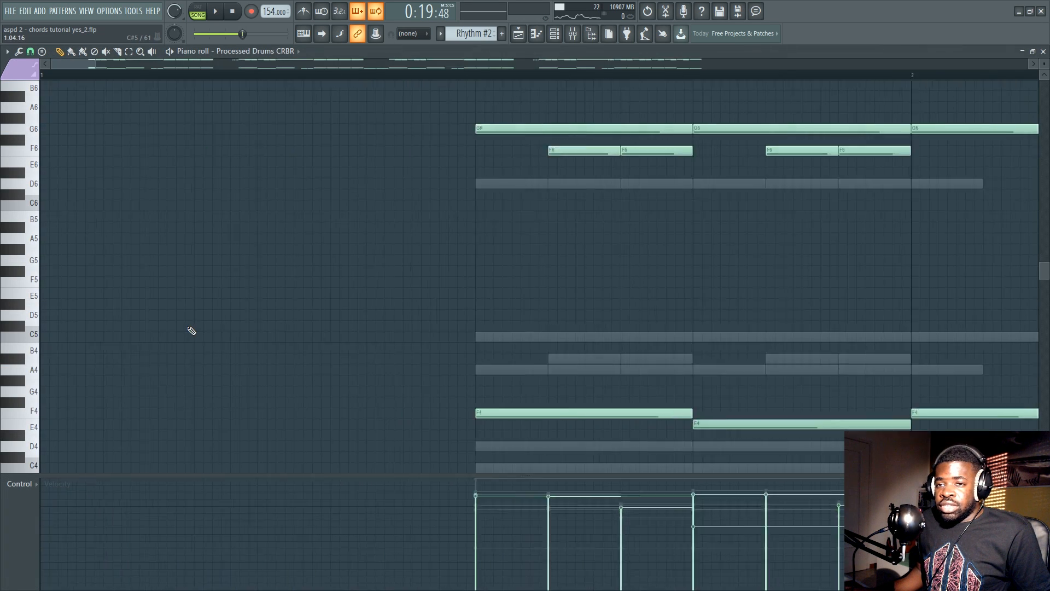
{"action": "scroll", "coordinate": [192, 330], "scroll_direction": "down", "scroll_amount": 5}
{"action": "scroll", "coordinate": [146, 313], "scroll_direction": "down", "scroll_amount": 3}
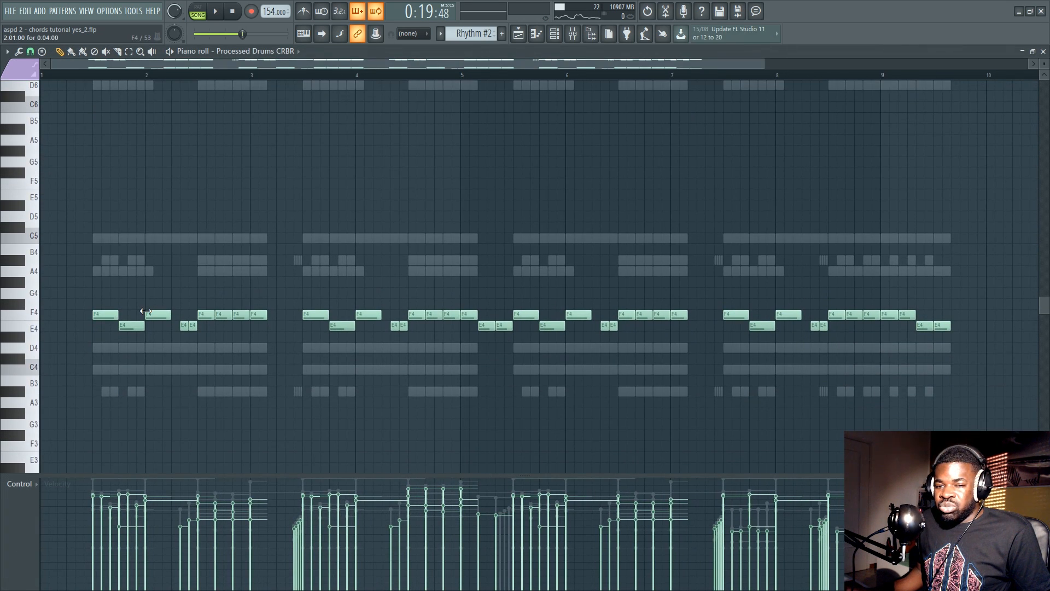
{"action": "scroll", "coordinate": [146, 313], "scroll_direction": "up", "scroll_amount": 2}
{"action": "key", "text": "F6"}
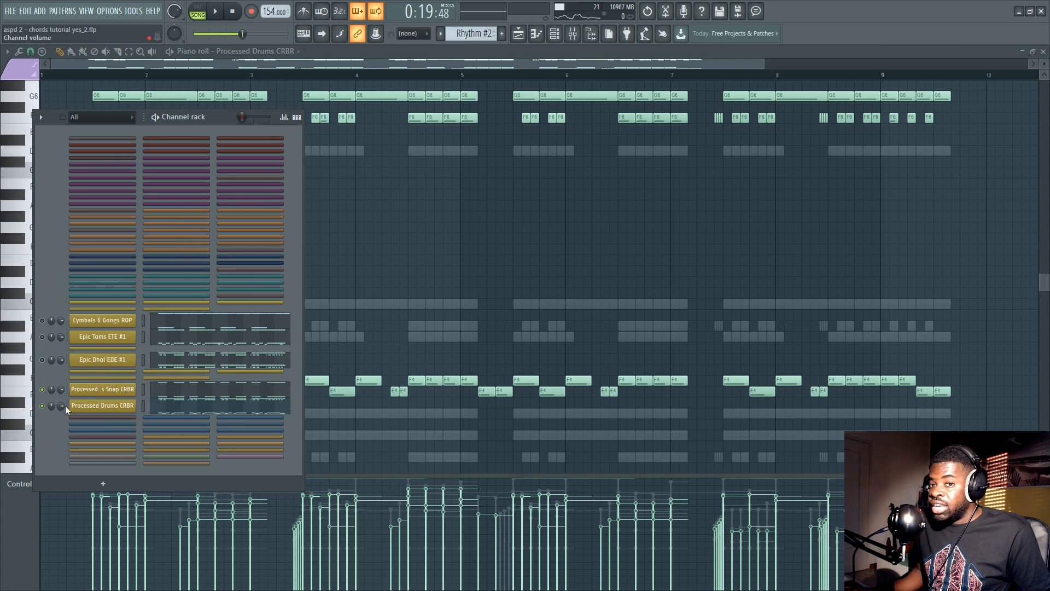
Leave only the Processed Drums CRBR channel unmuted in Rhythm #2 and play it in isolation
{"action": "key", "text": "F6"}
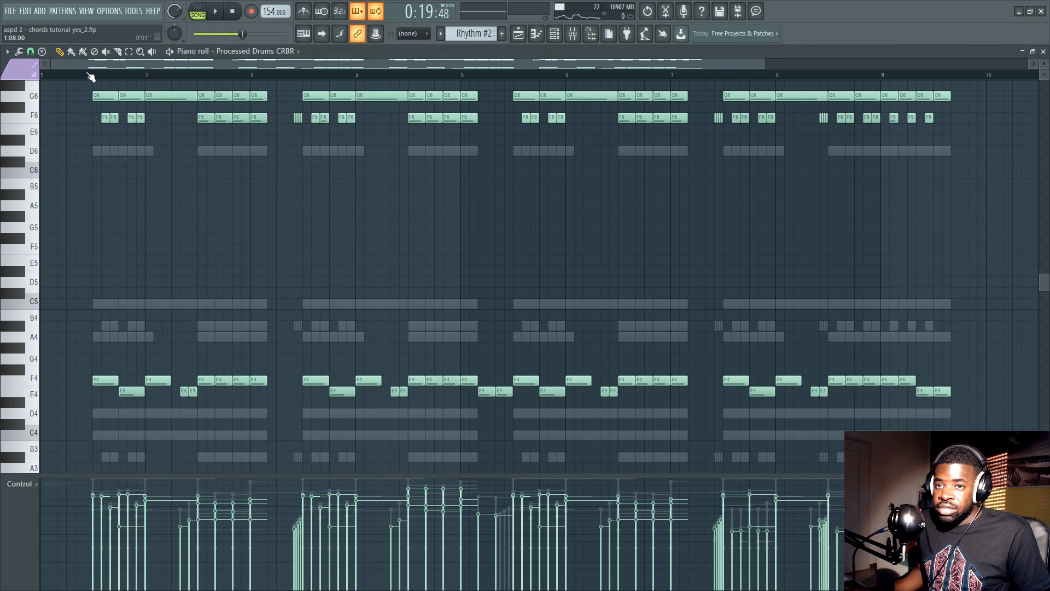
{"action": "scroll", "coordinate": [91, 77], "scroll_direction": "up", "scroll_amount": 2}
{"action": "key", "text": "F6"}
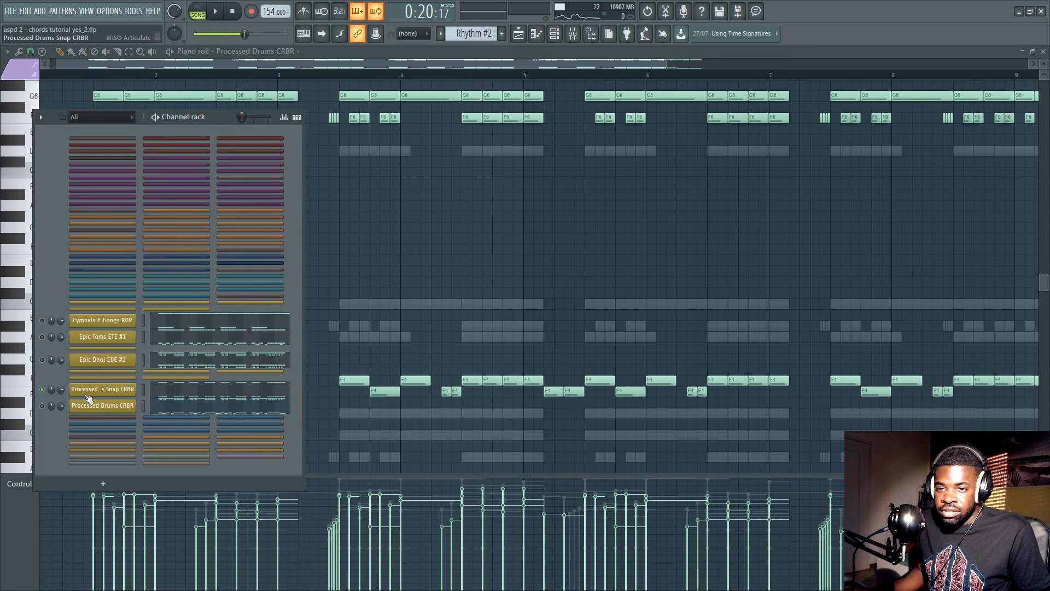
{"action": "right_click", "coordinate": [44, 405]}
{"action": "key", "text": "space"}
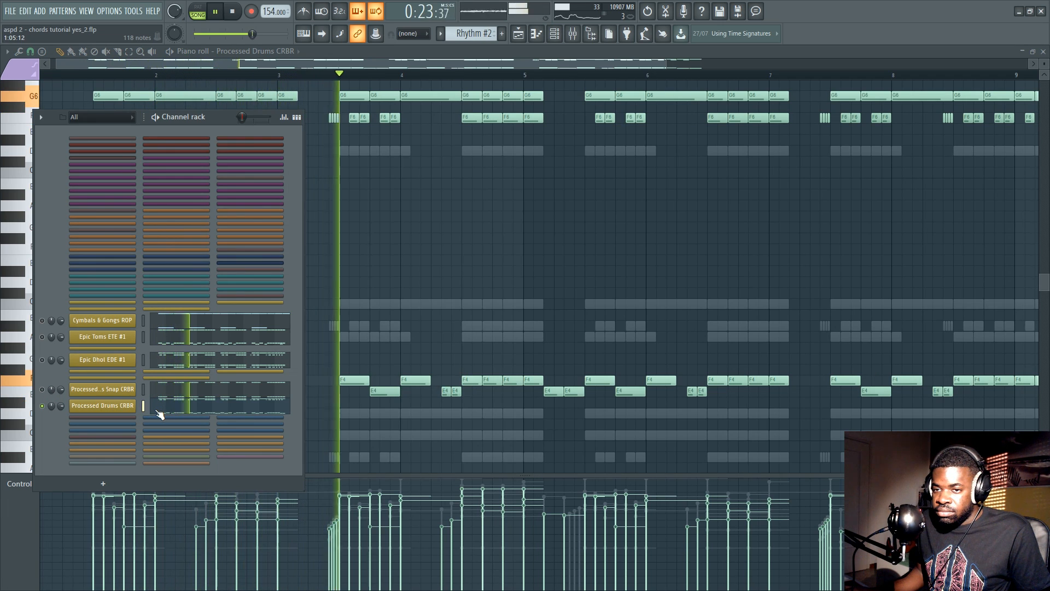
{"action": "key", "text": "space"}
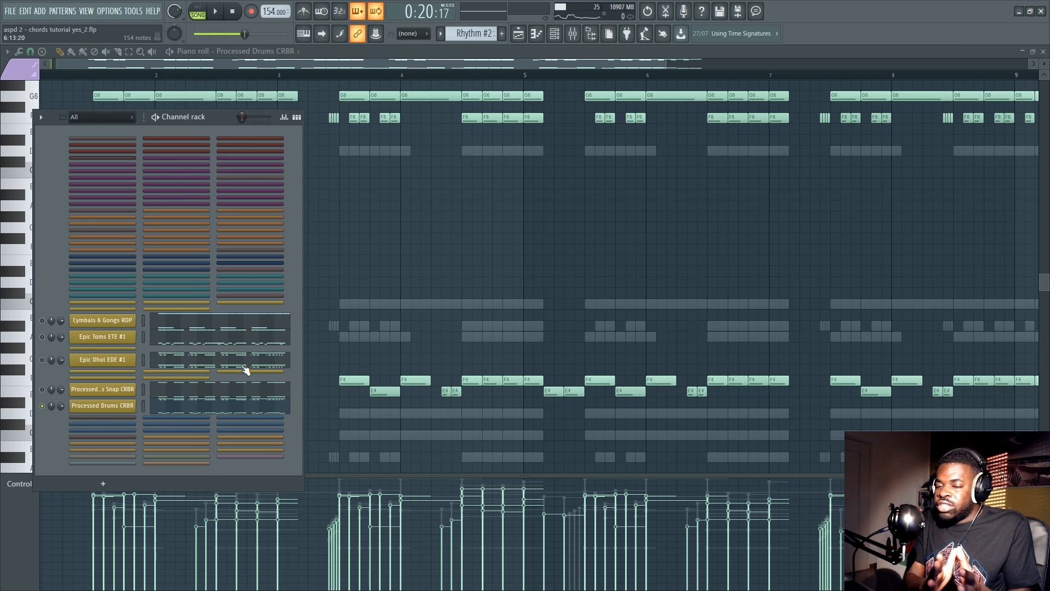
Examine the upper G6 and F6 notes against the lower F4 and E4 notes of Processed Drums CRBR
{"action": "key", "text": "F6"}
{"action": "scroll", "coordinate": [161, 173], "scroll_direction": "up", "scroll_amount": 5}
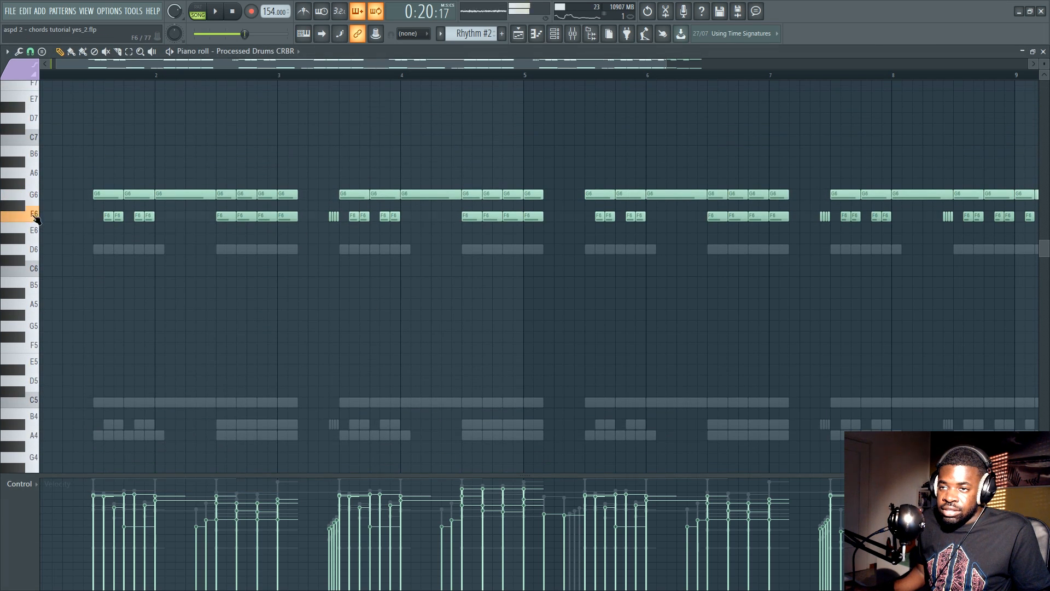
{"action": "scroll", "coordinate": [226, 323], "scroll_direction": "down", "scroll_amount": 5}
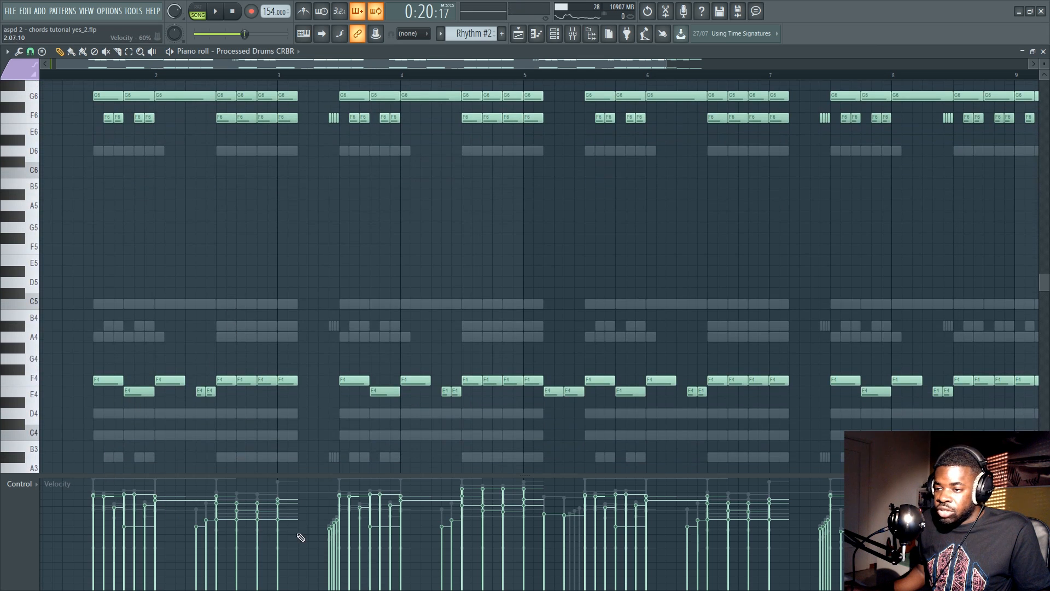
{"action": "scroll", "coordinate": [159, 135], "scroll_direction": "down", "scroll_amount": 2}
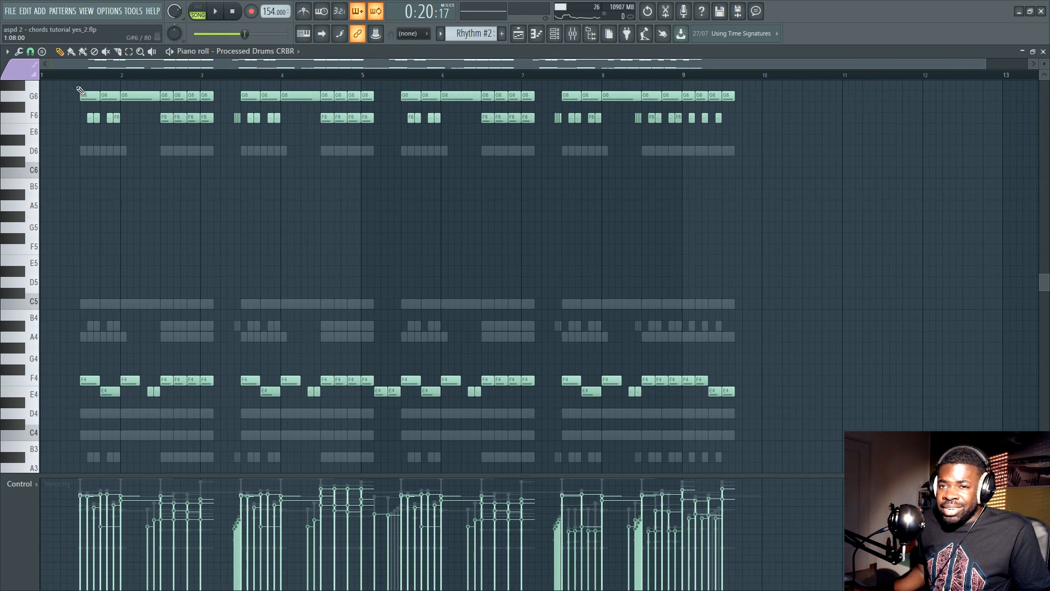
{"action": "scroll", "coordinate": [79, 81], "scroll_direction": "up", "scroll_amount": 3}
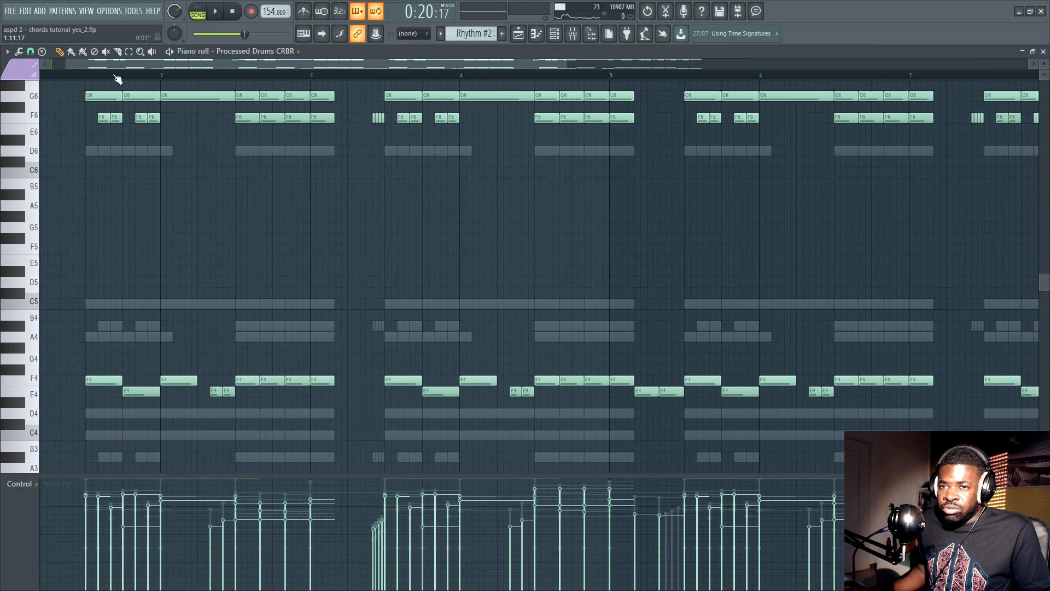
{"action": "key", "text": "F6"}
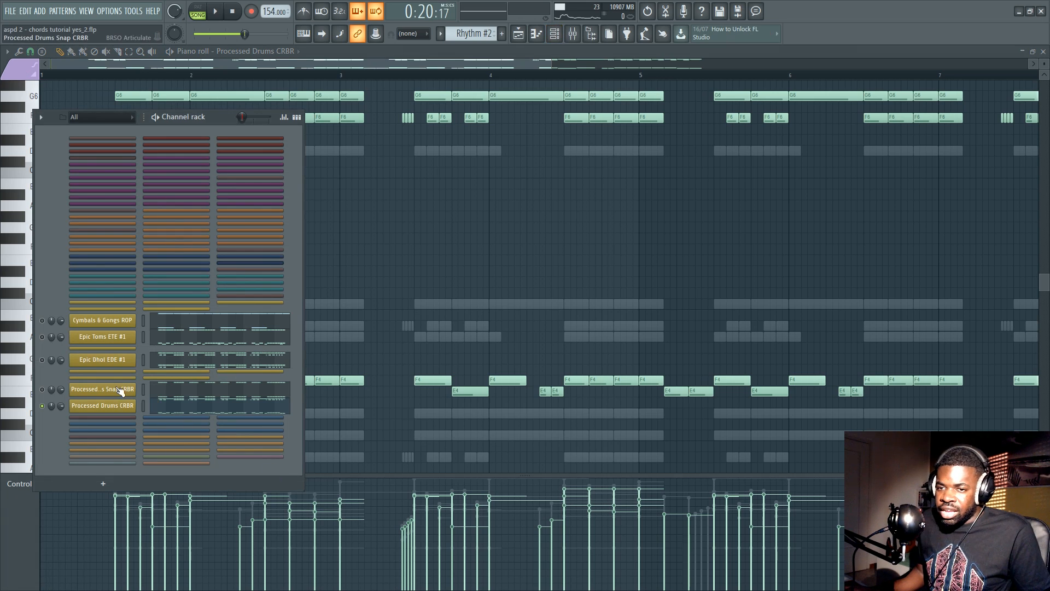
{"action": "key", "text": "F6"}
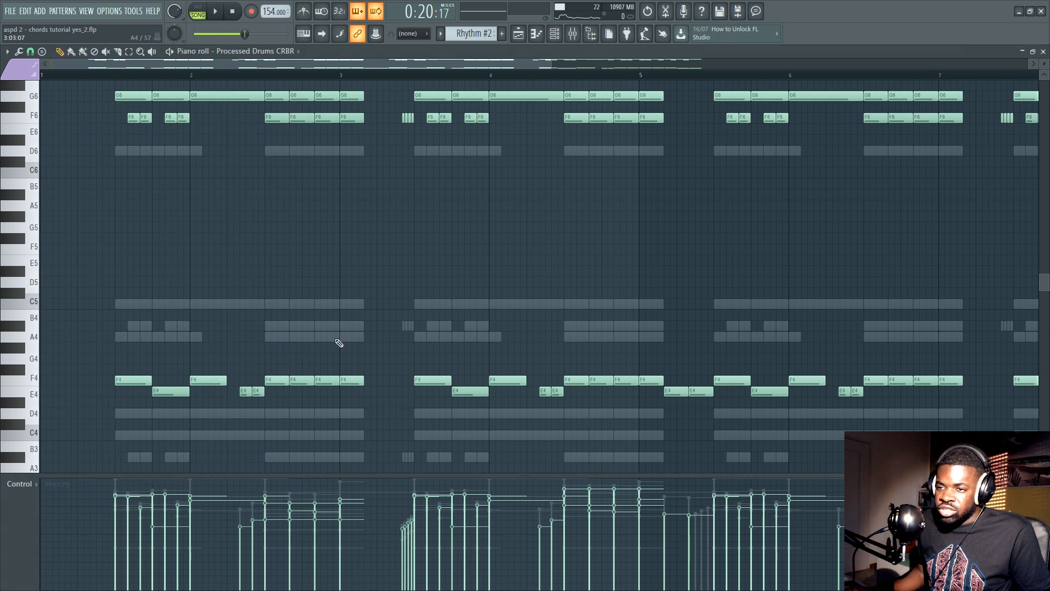
Mute all F4 and E4 notes of the Processed Drums CRBR channel
{"action": "key", "text": "t"}
{"action": "left_click", "coordinate": [35, 380]}
{"action": "left_click", "coordinate": [33, 396]}
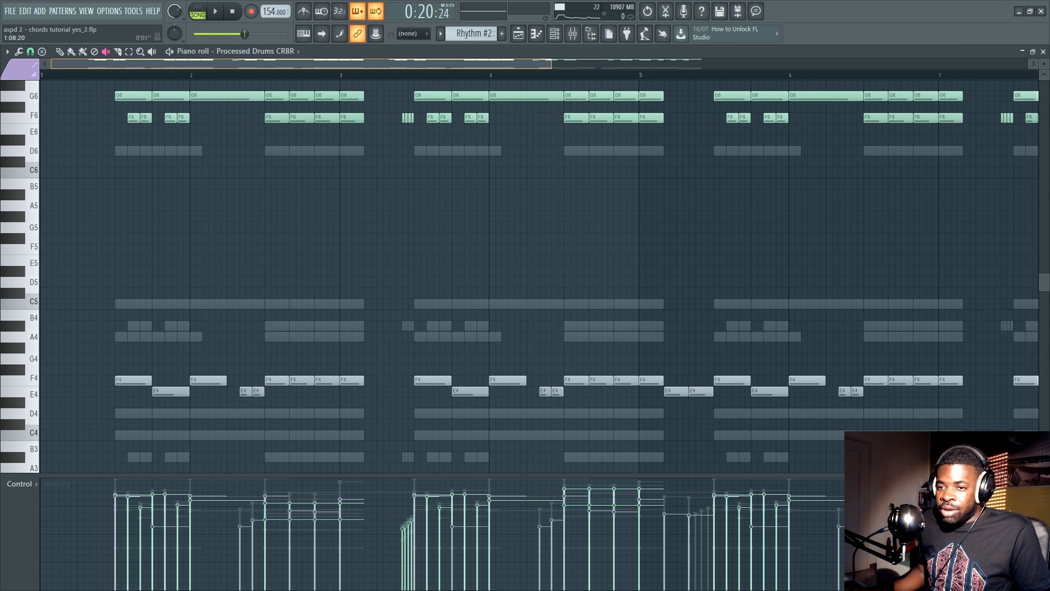
{"action": "scroll", "coordinate": [137, 223], "scroll_direction": "down", "scroll_amount": 1}
{"action": "scroll", "coordinate": [127, 190], "scroll_direction": "down", "scroll_amount": 2}
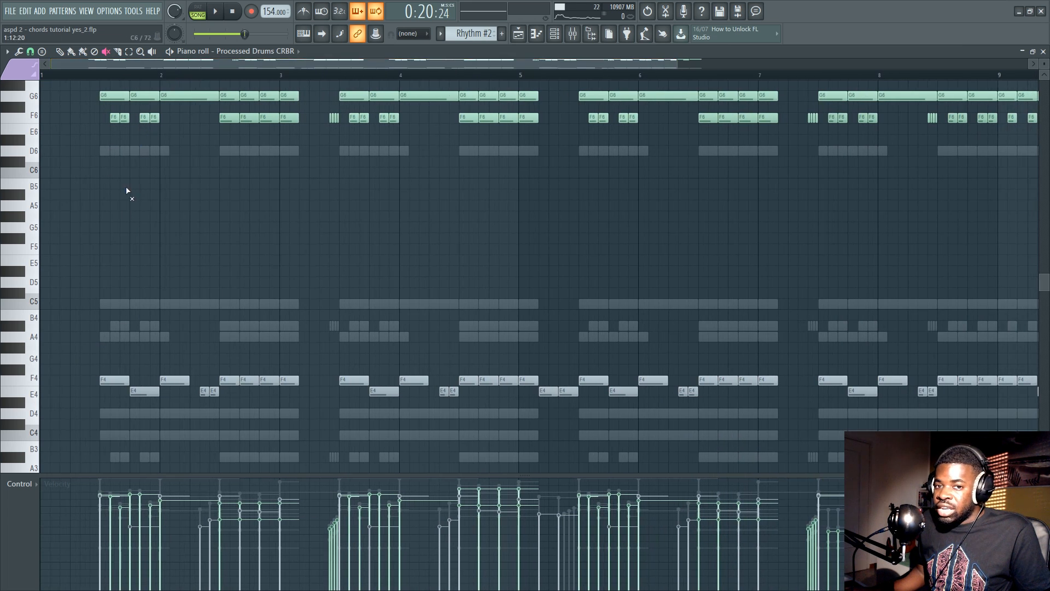
{"action": "scroll", "coordinate": [151, 104], "scroll_direction": "down", "scroll_amount": 2}
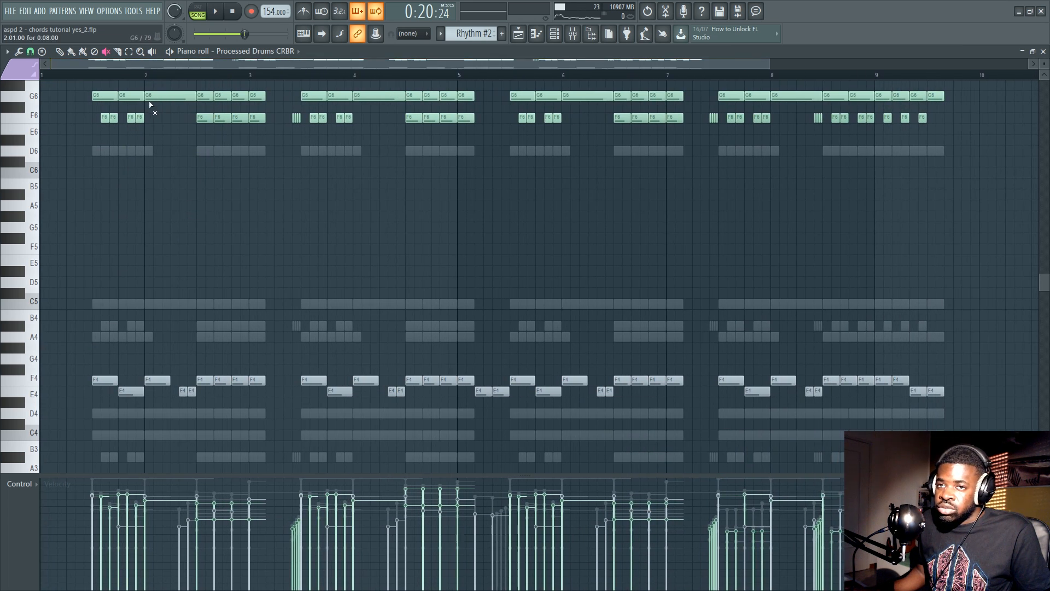
Unmute the F4 and E4 notes of Processed Drums CRBR, mute its F6 and G6 notes, and play the lower layer alone
{"action": "left_click", "coordinate": [34, 378]}
{"action": "left_click", "coordinate": [26, 394]}
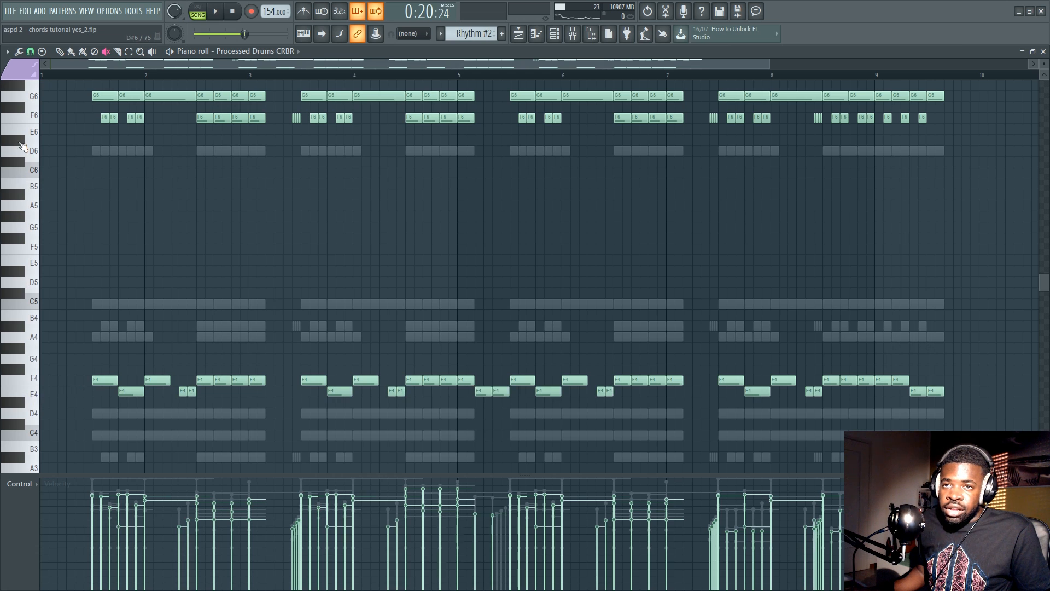
{"action": "left_click", "coordinate": [32, 121]}
{"action": "left_click", "coordinate": [33, 99]}
{"action": "left_click", "coordinate": [92, 74]}
{"action": "key", "text": "space"}
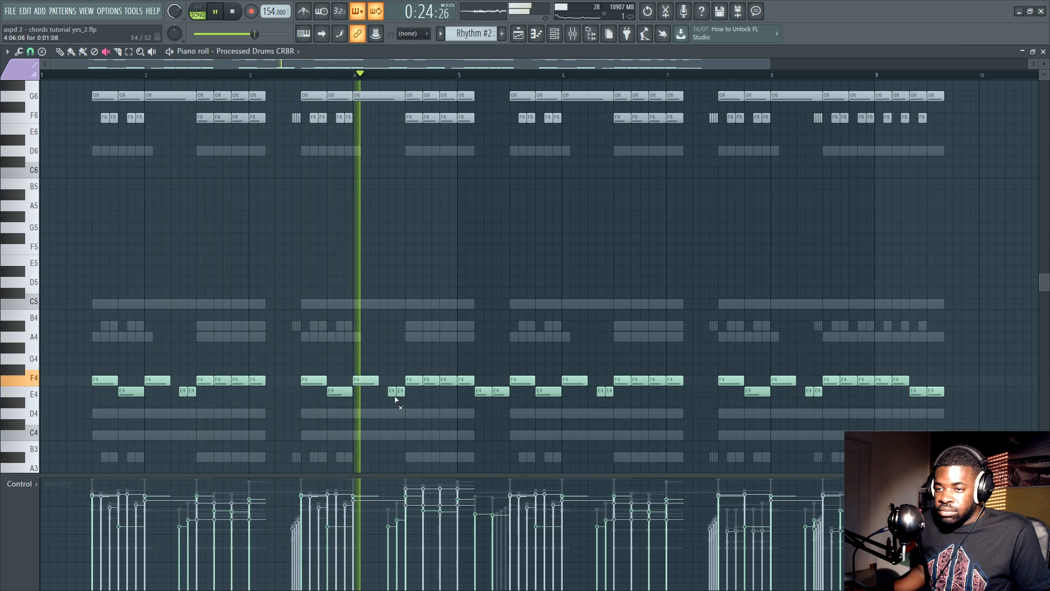
{"action": "key", "text": "space"}
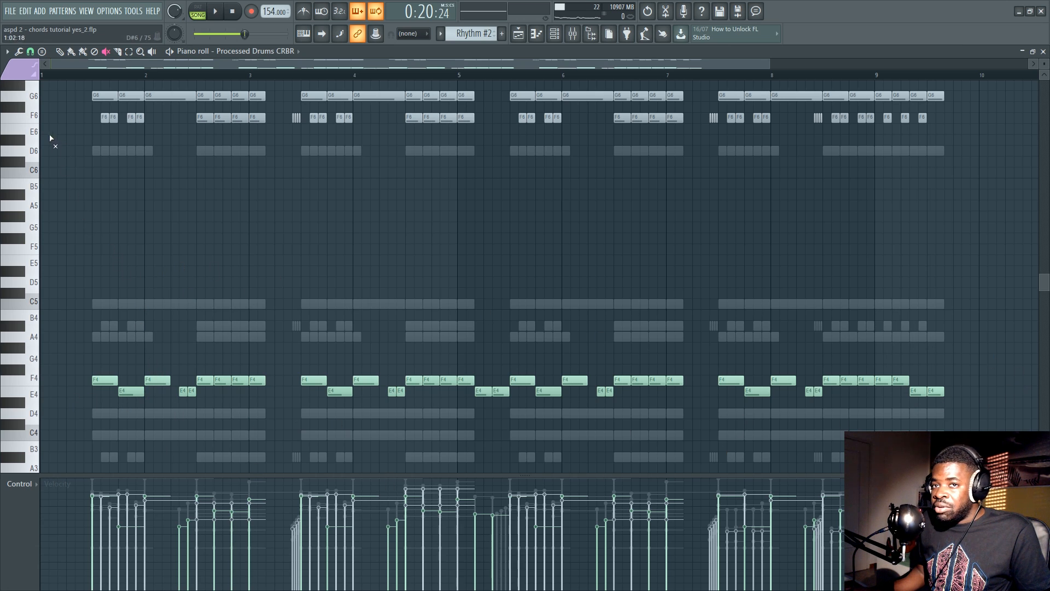
Mute the F4 and E4 notes of Processed Drums CRBR, unmute its G6 and F6 notes, and play the upper layer alone
{"action": "left_click", "coordinate": [38, 379]}
{"action": "left_click", "coordinate": [39, 397]}
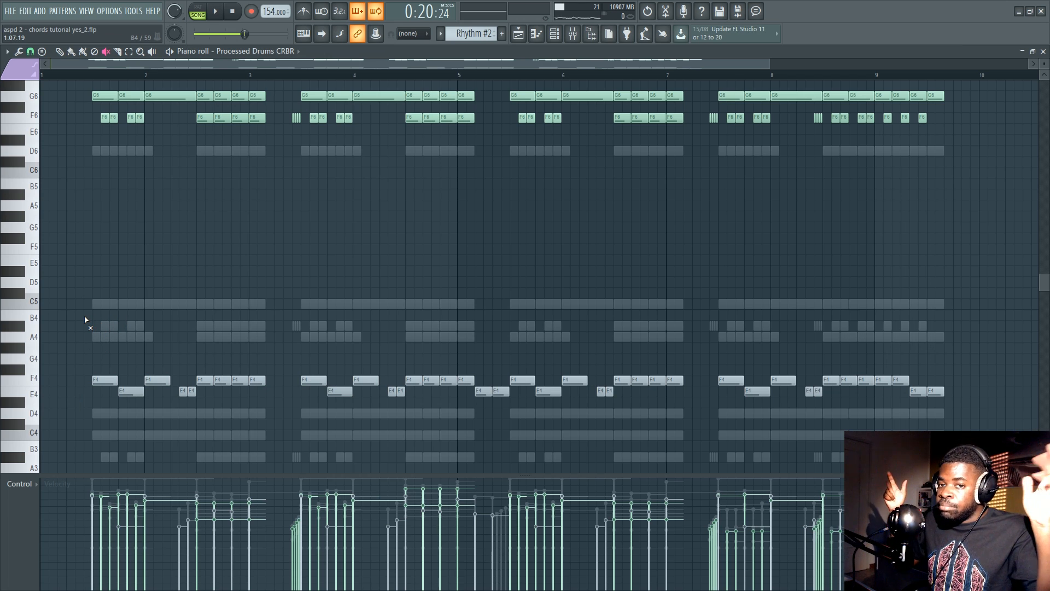
{"action": "scroll", "coordinate": [88, 318], "scroll_direction": "up", "scroll_amount": 2}
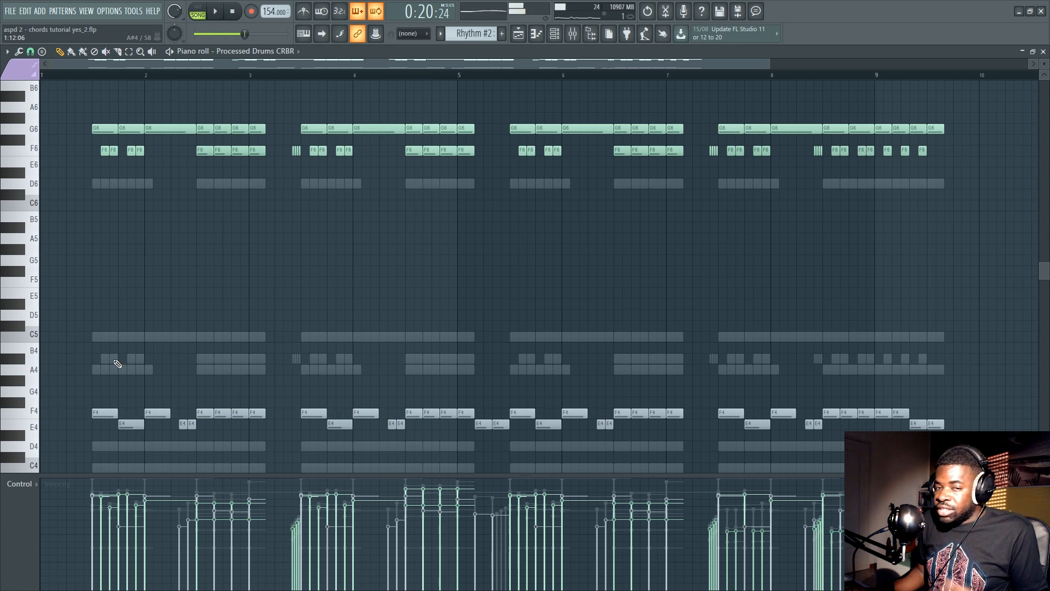
{"action": "scroll", "coordinate": [8, 389], "scroll_direction": "down", "scroll_amount": 2}
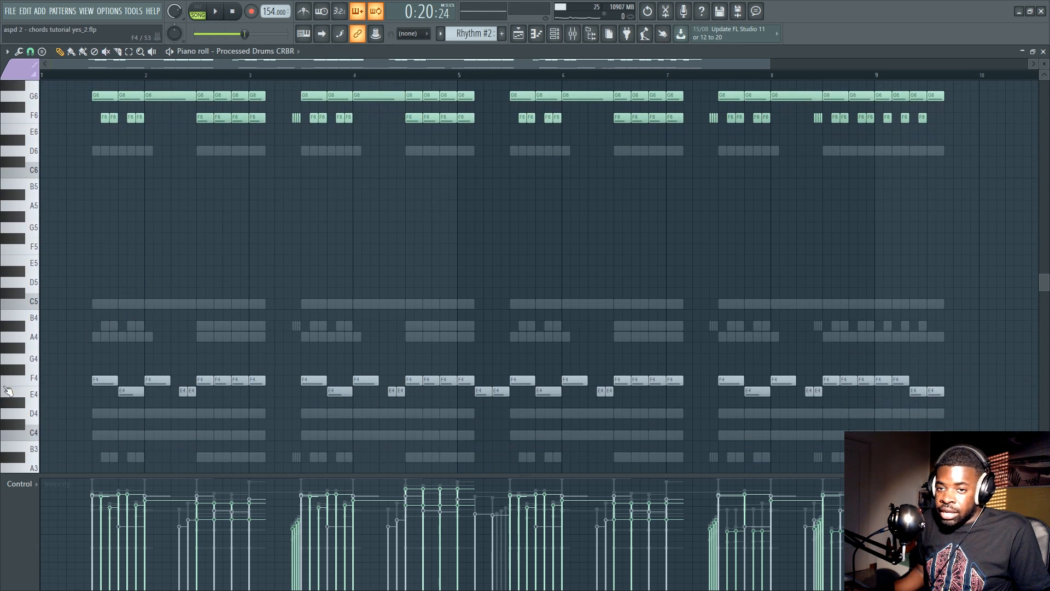
{"action": "scroll", "coordinate": [72, 256], "scroll_direction": "up", "scroll_amount": 6}
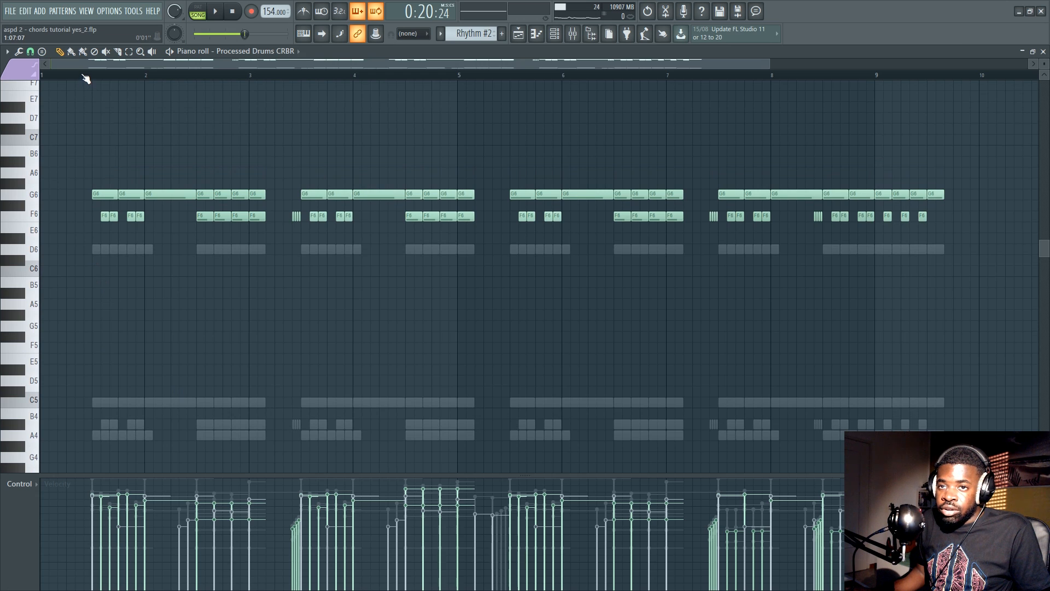
{"action": "scroll", "coordinate": [107, 307], "scroll_direction": "down", "scroll_amount": 4}
{"action": "key", "text": "space"}
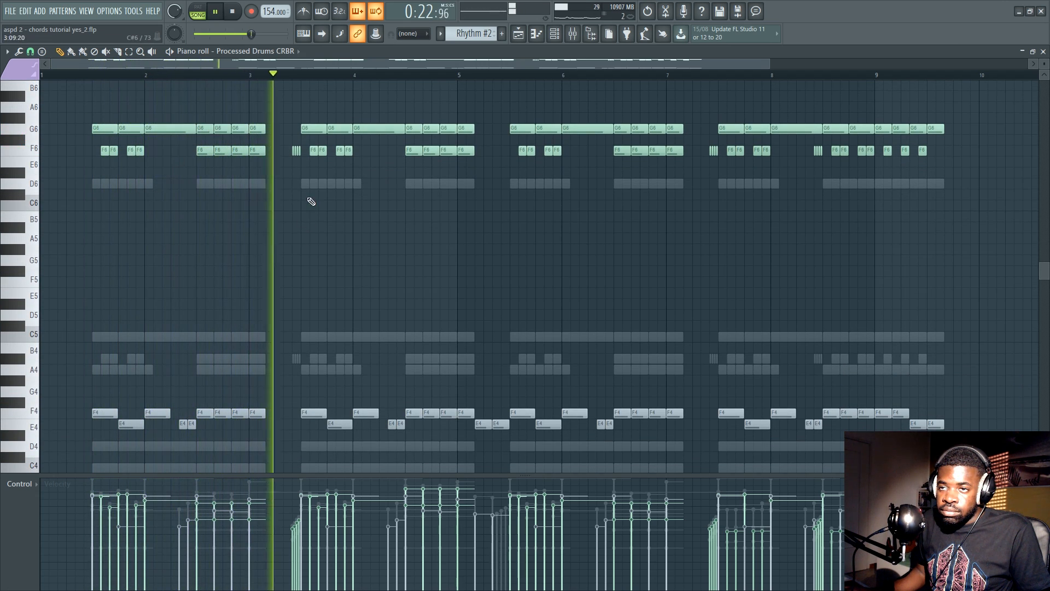
{"action": "scroll", "coordinate": [322, 82], "scroll_direction": "up", "scroll_amount": 3}
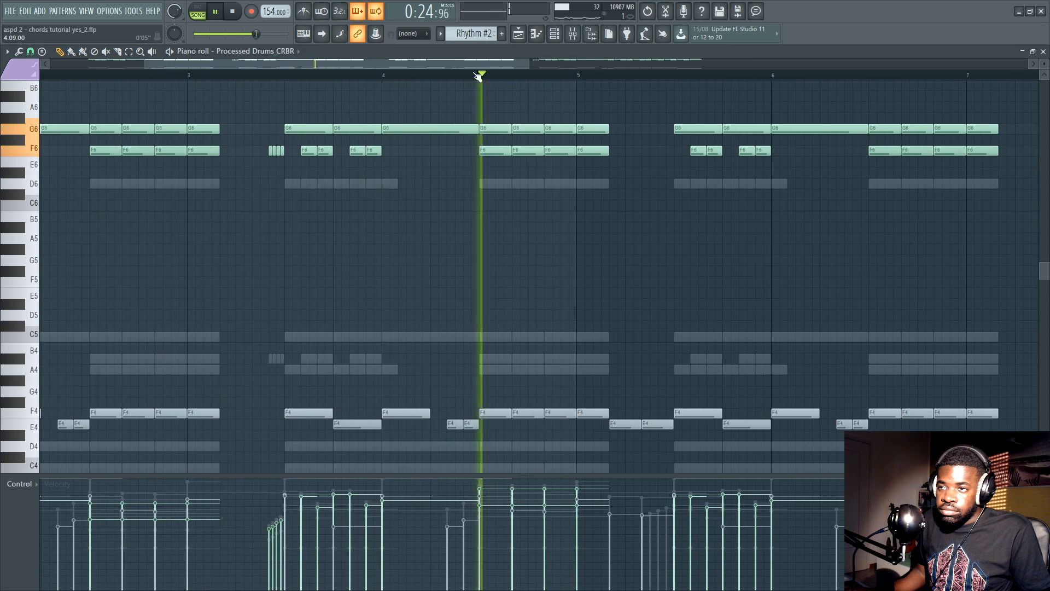
{"action": "key", "text": "space"}
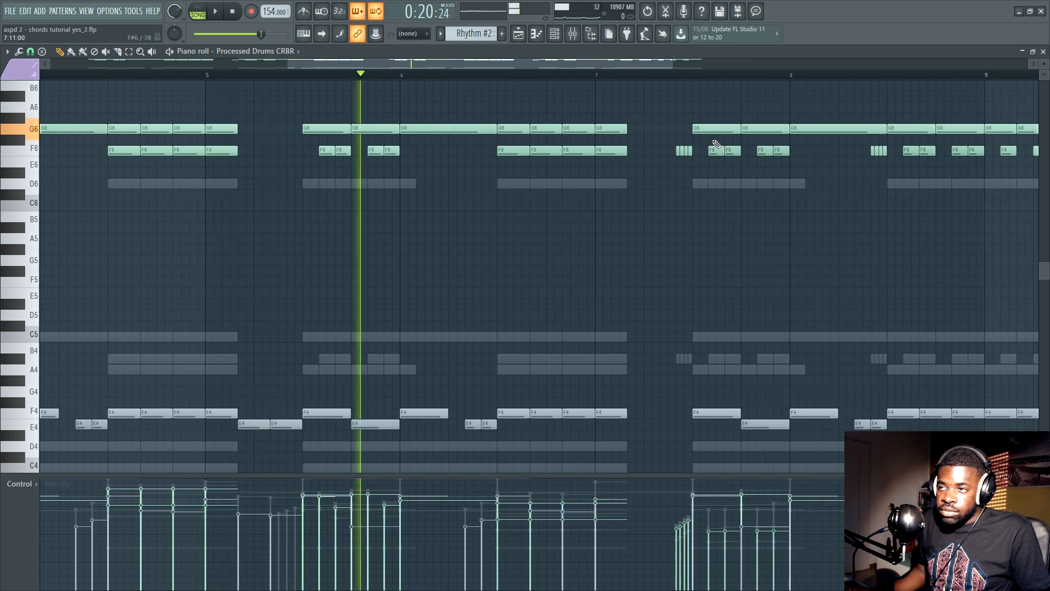
Unmute the F4 and E4 notes of Processed Drums CRBR, and play the Processed Drums Snap CRBR channel in isolation with its notes open
{"action": "scroll", "coordinate": [716, 144], "scroll_direction": "down", "scroll_amount": 4}
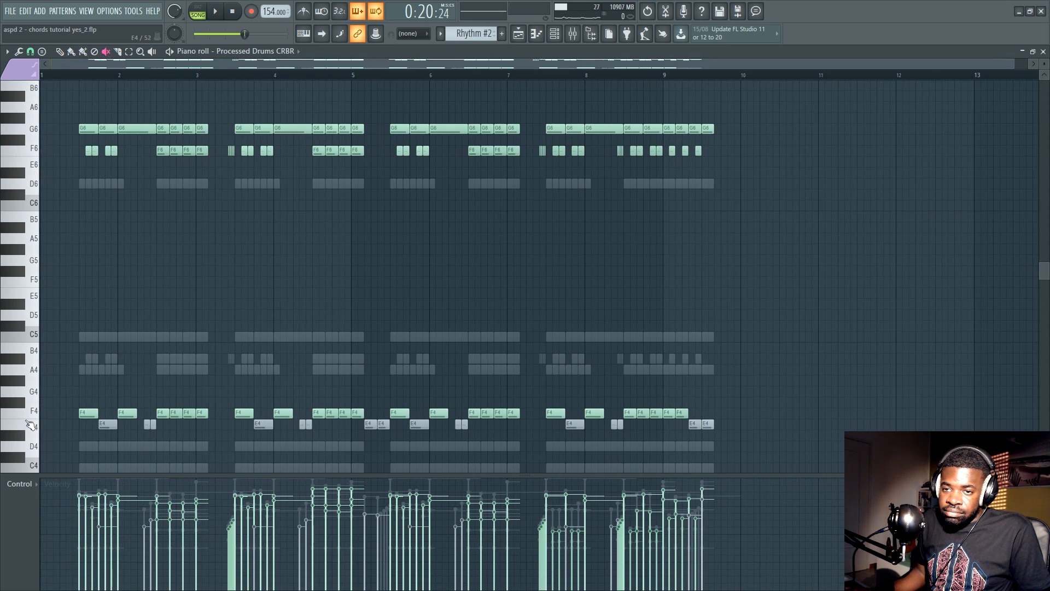
{"action": "key", "text": "F6"}
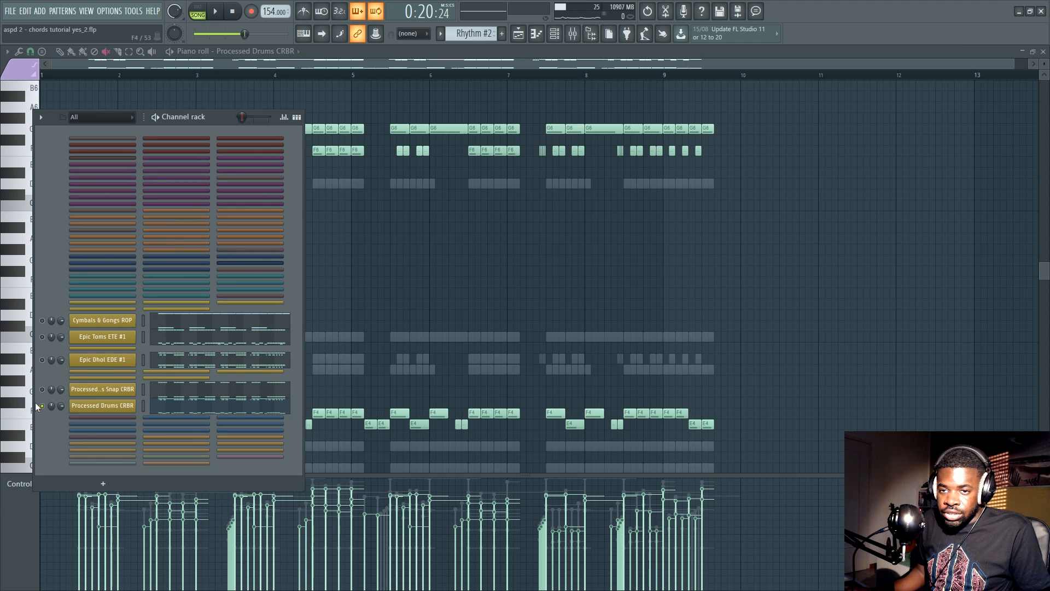
{"action": "left_click", "coordinate": [164, 393]}
{"action": "key", "text": "space"}
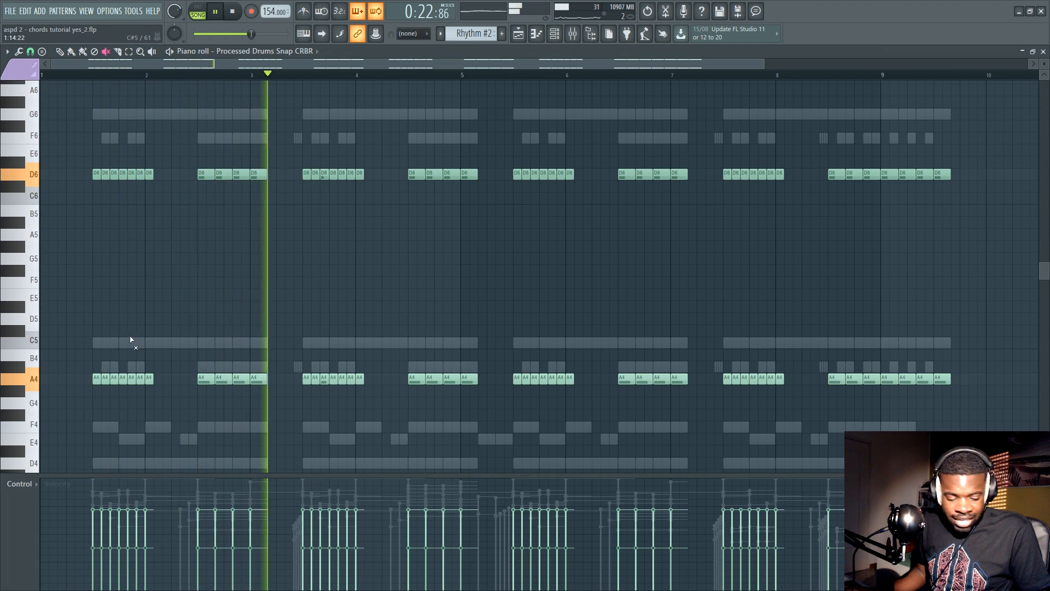
{"action": "key", "text": "space"}
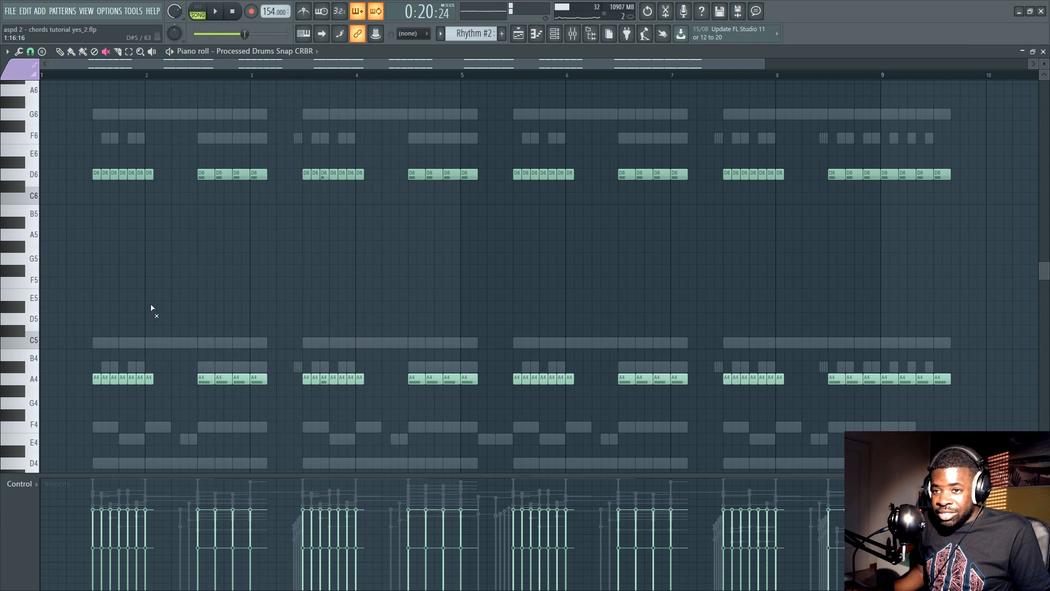
Play Processed Drums Snap CRBR together with Processed Drums CRBR
{"action": "key", "text": "F6"}
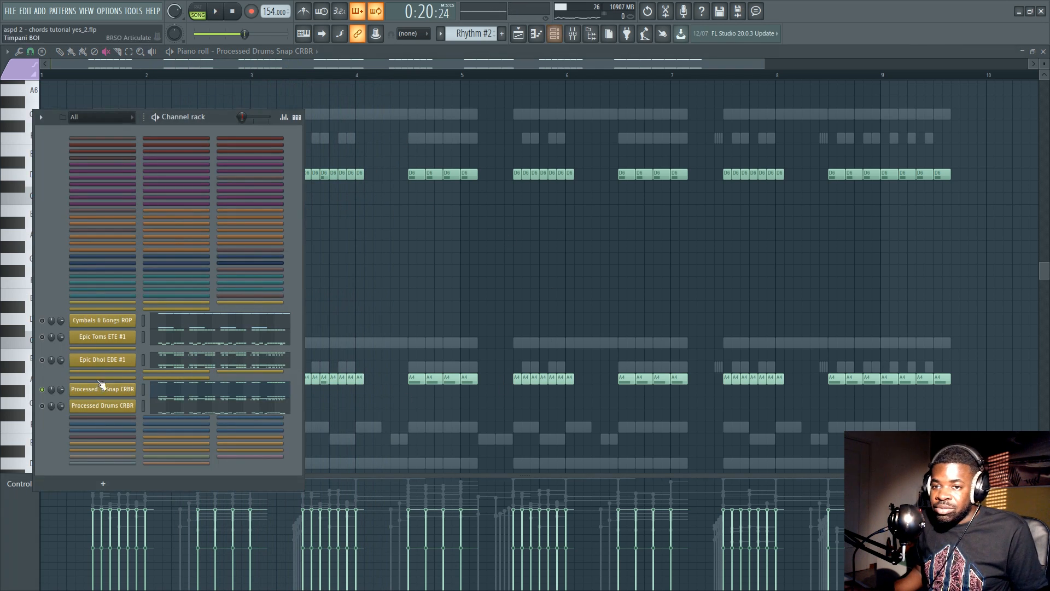
{"action": "key", "text": "space"}
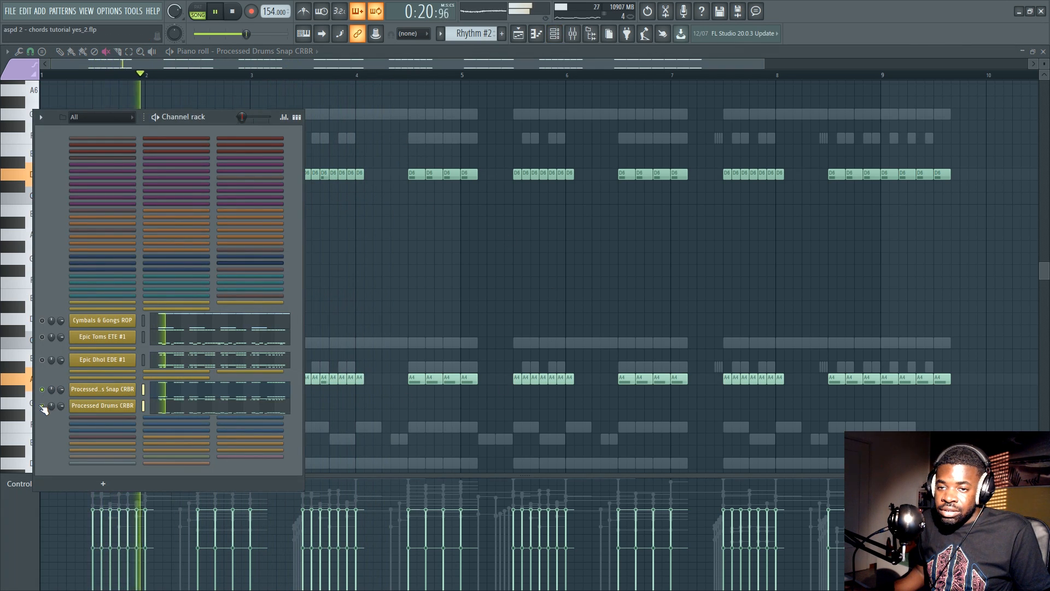
{"action": "key", "text": "space"}
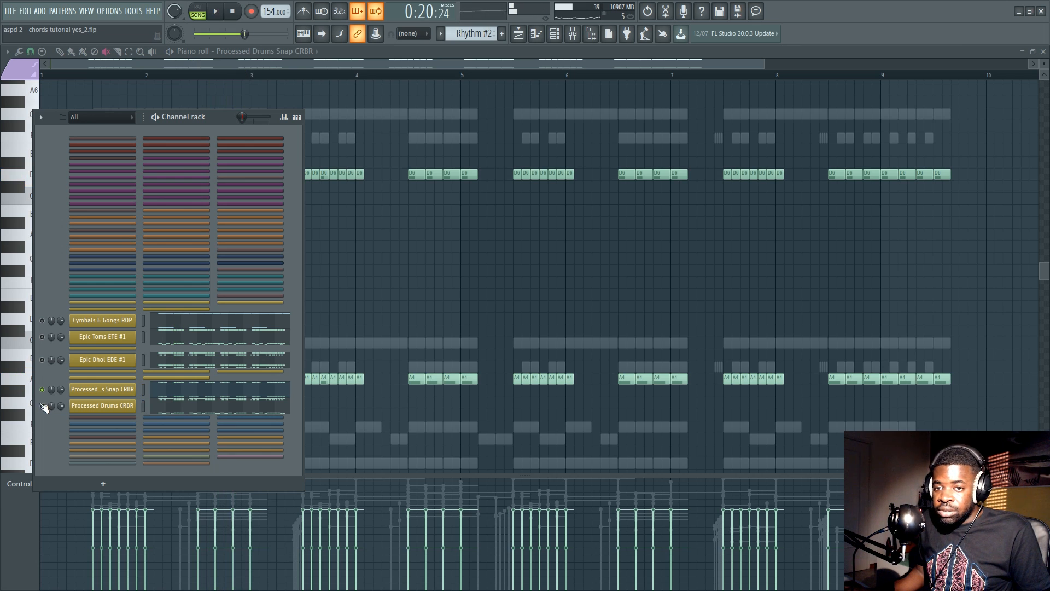
Open the Epic Dhol EDE #1 notes and play that channel, bringing in Epic Toms ETE #1 during playback
{"action": "left_click", "coordinate": [175, 357]}
{"action": "key", "text": "space"}
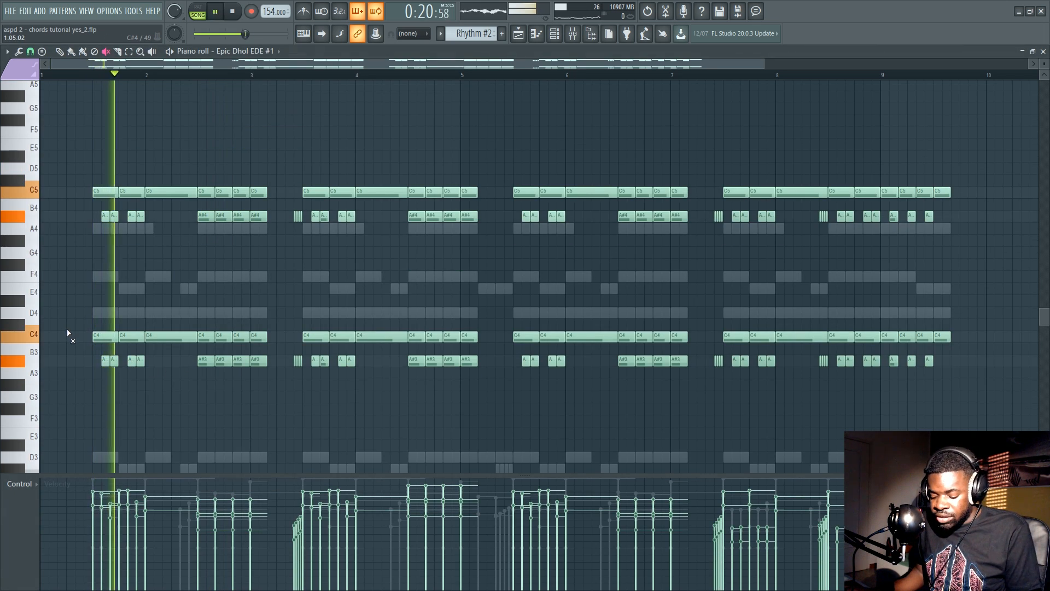
{"action": "key", "text": "F6"}
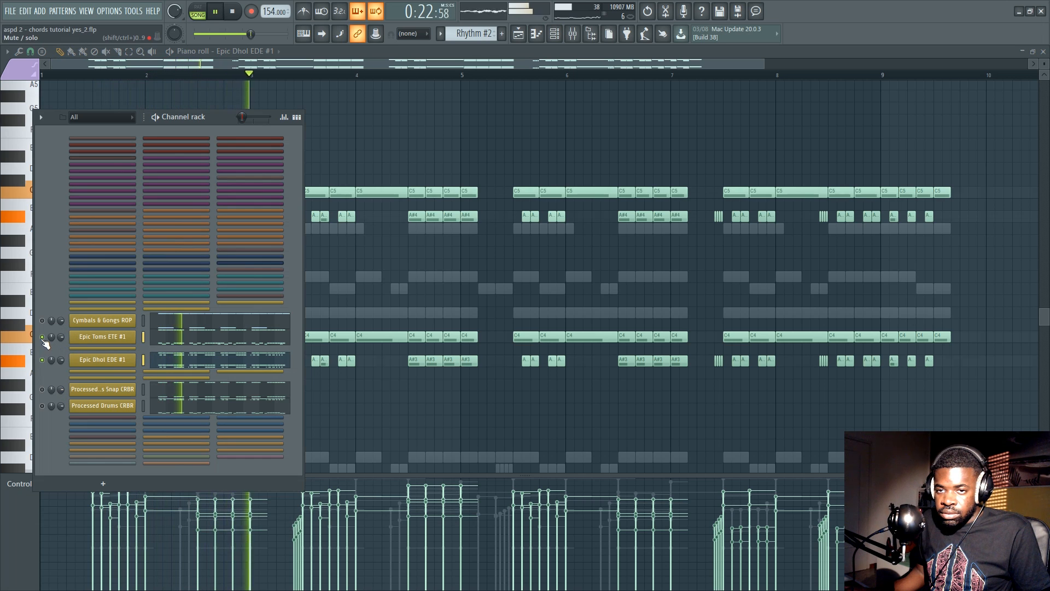
{"action": "key", "text": "space"}
Reopen the Epic Dhol EDE #1 notes, mute the upper C5 and A#4 notes, and play the lower octave alone
{"action": "key", "text": "F5"}
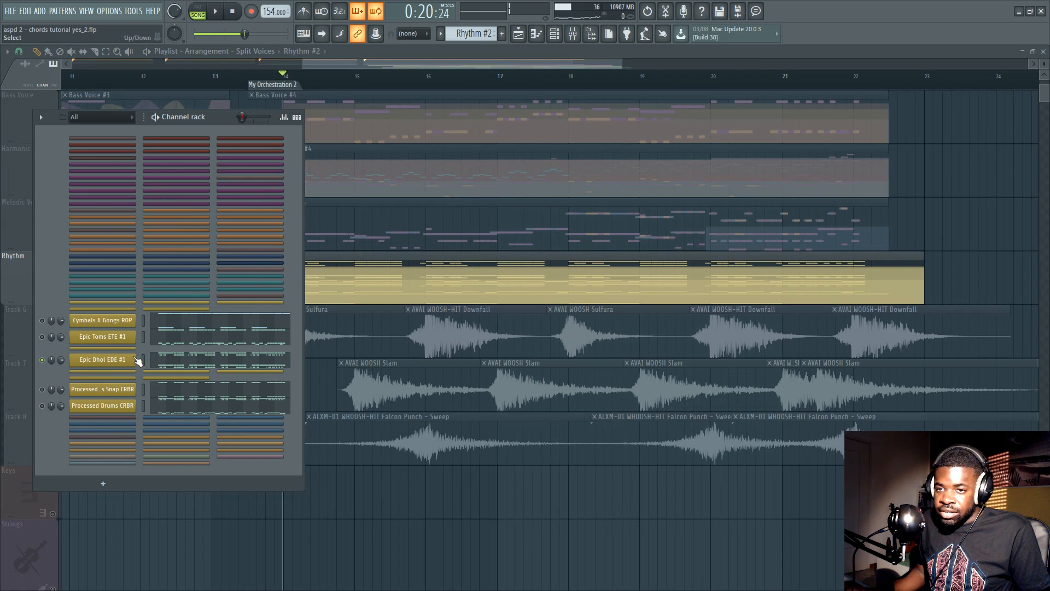
{"action": "left_click", "coordinate": [168, 360]}
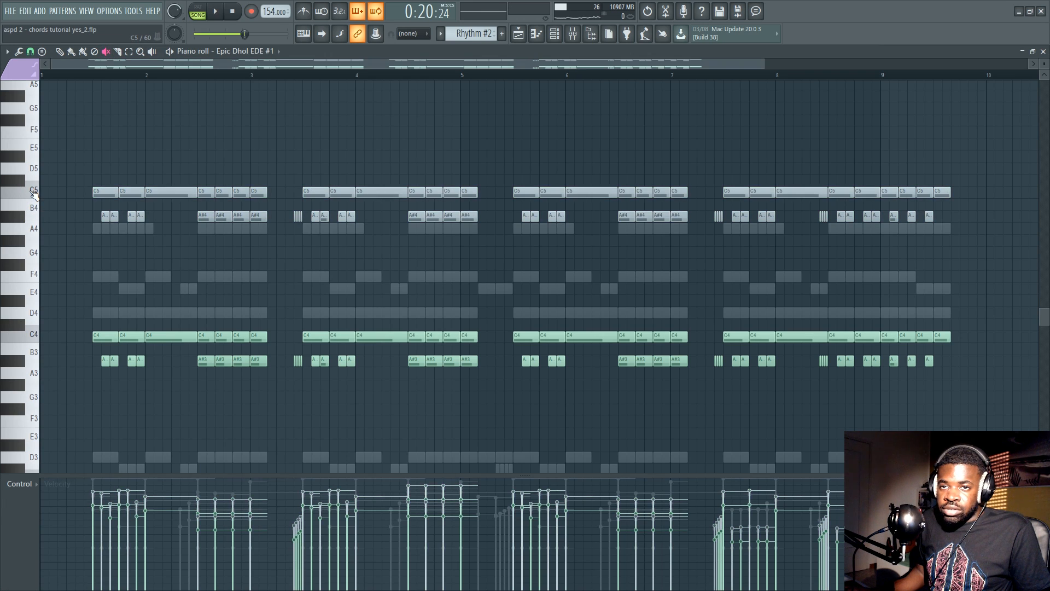
{"action": "key", "text": "space"}
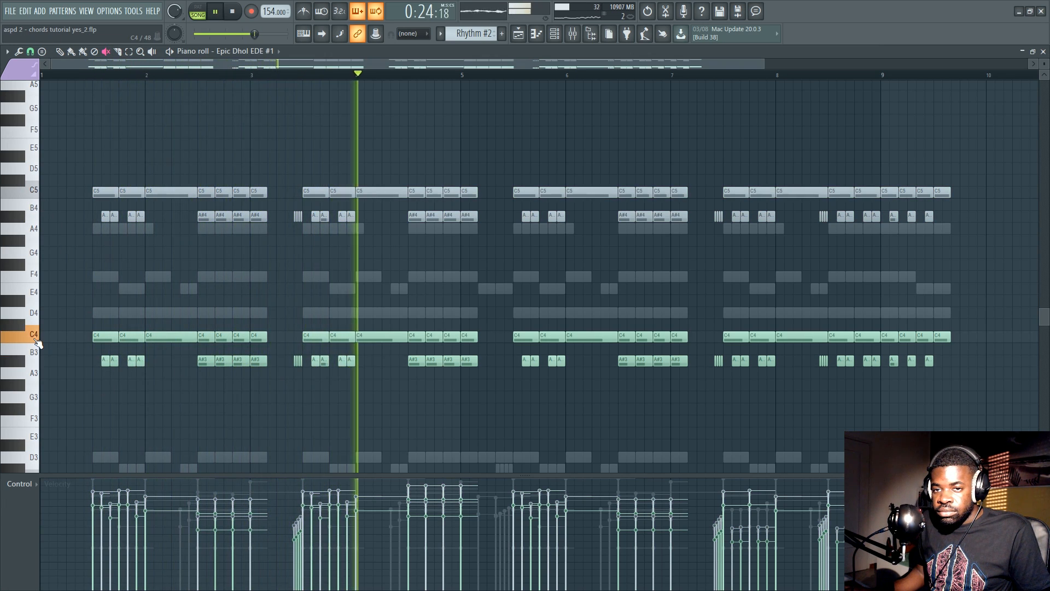
Mute the C4 and A#3 notes of Epic Dhol EDE #1, unmute C5 and A#4, and play the upper octave alone
{"action": "key", "text": "space"}
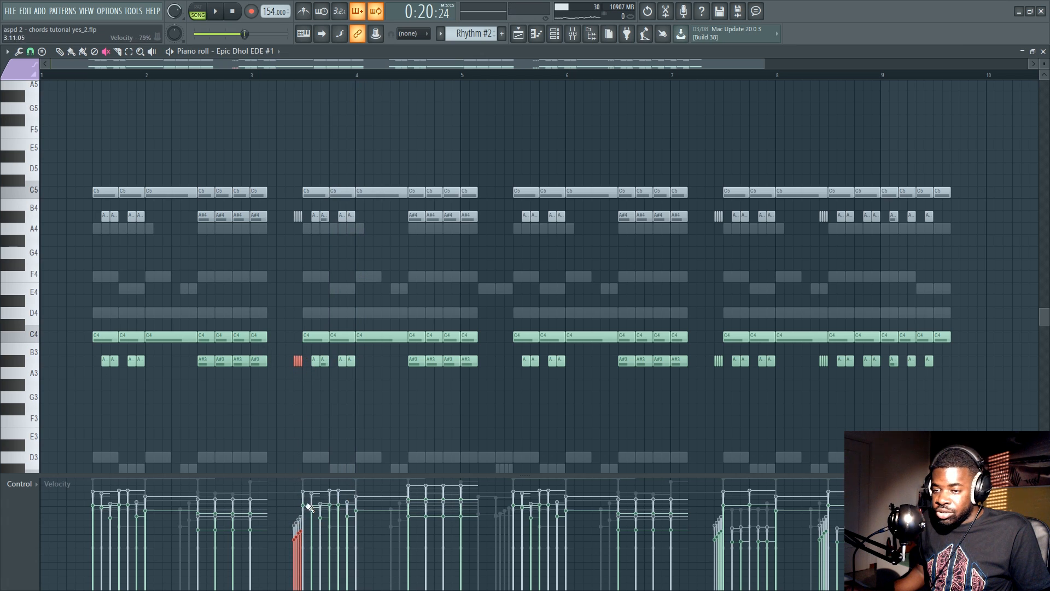
{"action": "left_click", "coordinate": [17, 365]}
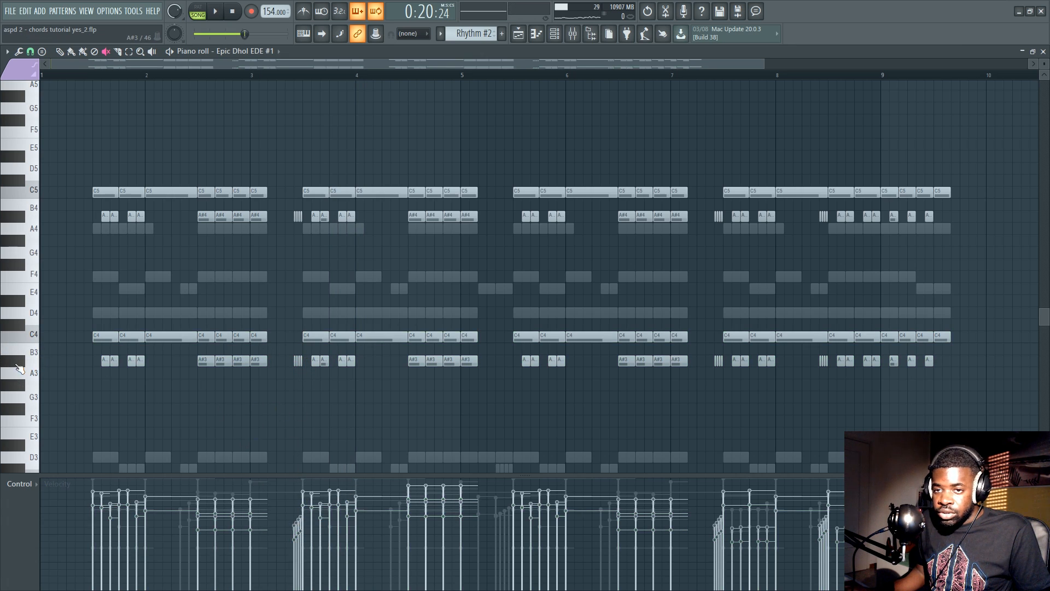
{"action": "left_click", "coordinate": [23, 216]}
{"action": "left_click", "coordinate": [32, 195]}
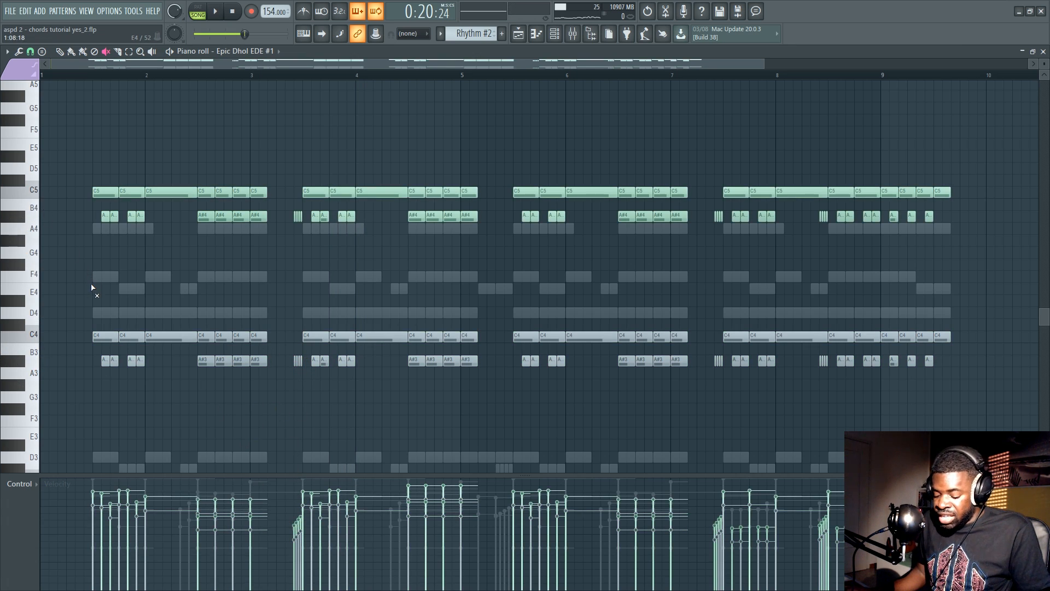
{"action": "key", "text": "space"}
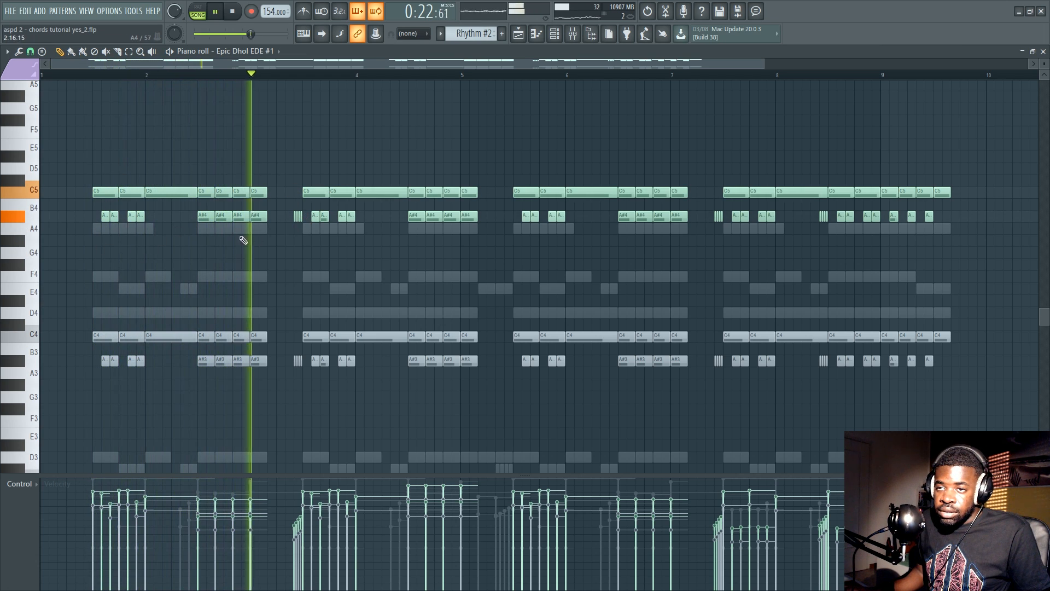
{"action": "key", "text": "space"}
Unmute the C4 and A#3 notes of Epic Dhol EDE #1, and open the Epic Toms ETE #1 notes
{"action": "left_click", "coordinate": [21, 341]}
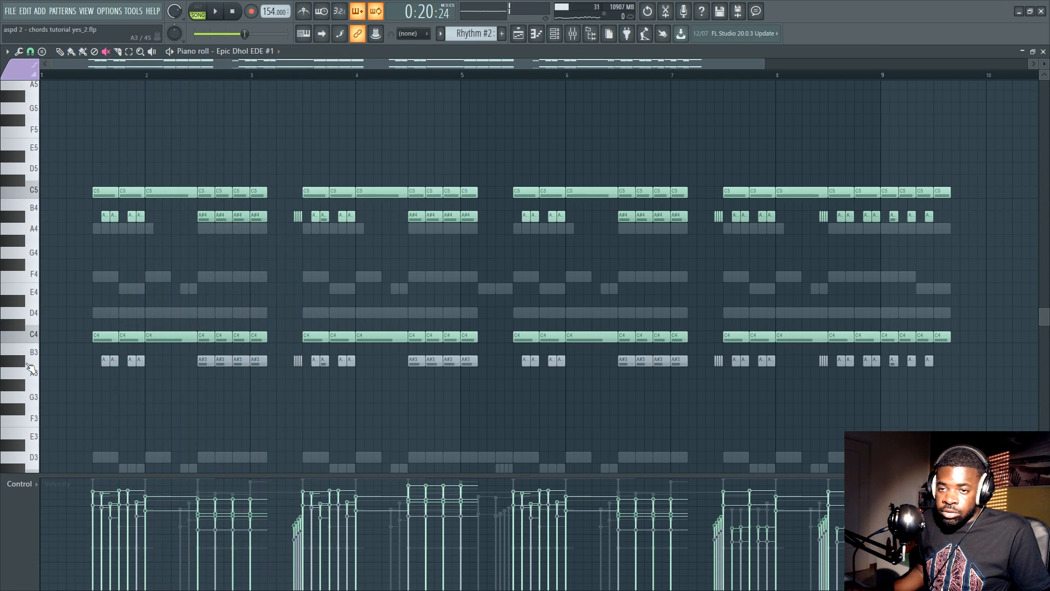
{"action": "left_click", "coordinate": [20, 364]}
{"action": "key", "text": "F6"}
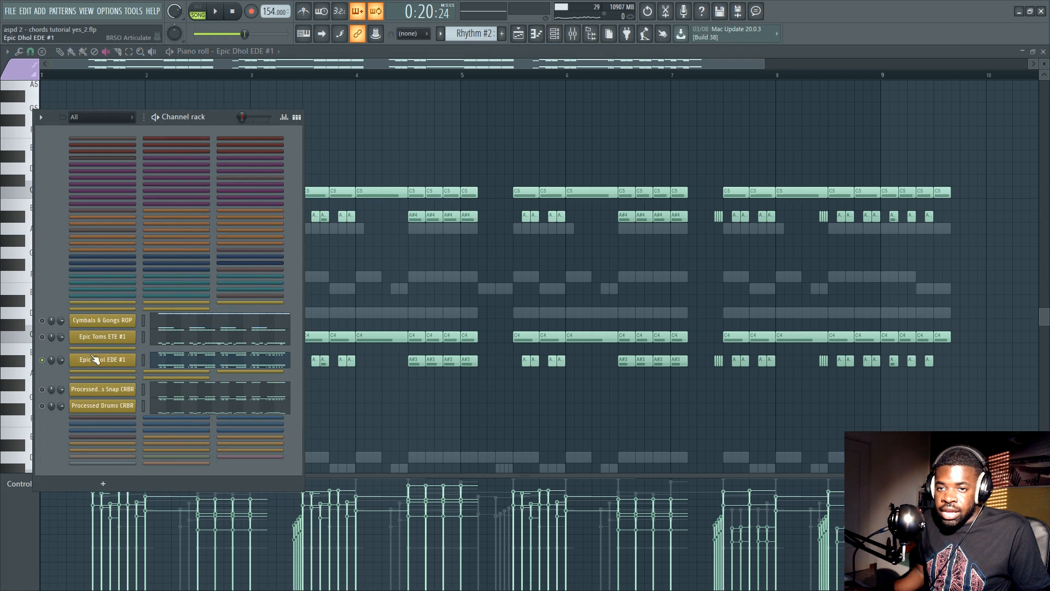
{"action": "left_click", "coordinate": [162, 335]}
Mute the D4 notes of Epic Toms ETE #1 and play the lower D3 and C#3 notes alone
{"action": "key", "text": "space"}
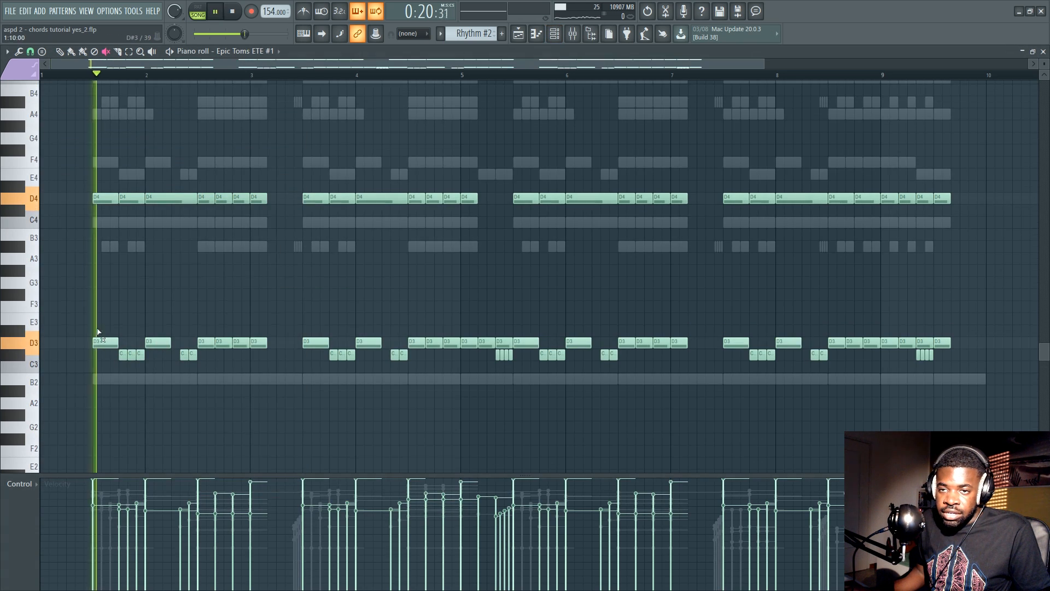
{"action": "key", "text": "space"}
{"action": "left_click", "coordinate": [27, 201]}
{"action": "key", "text": "space"}
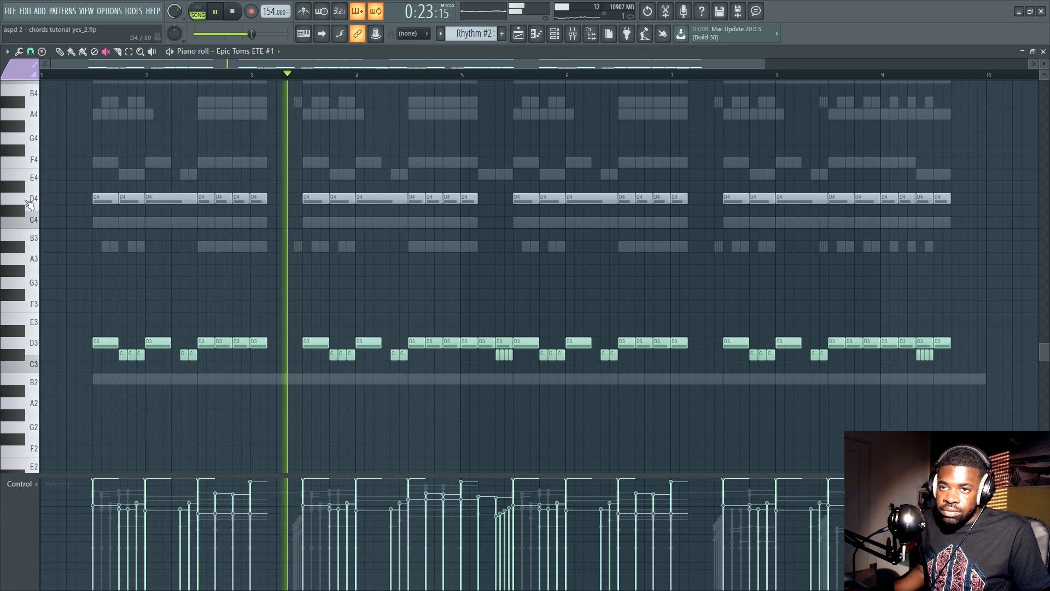
{"action": "key", "text": "space"}
Unmute the D4 notes, play them with the D3 and C#3 notes muted, and restore the lower notes
{"action": "left_click", "coordinate": [30, 204]}
{"action": "left_click", "coordinate": [30, 343]}
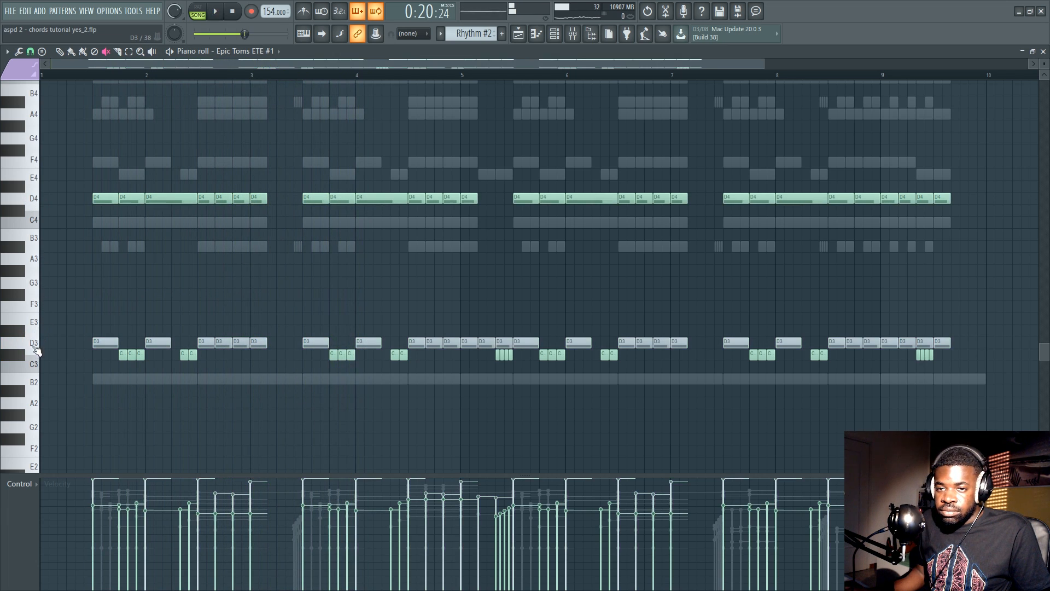
{"action": "key", "text": "space"}
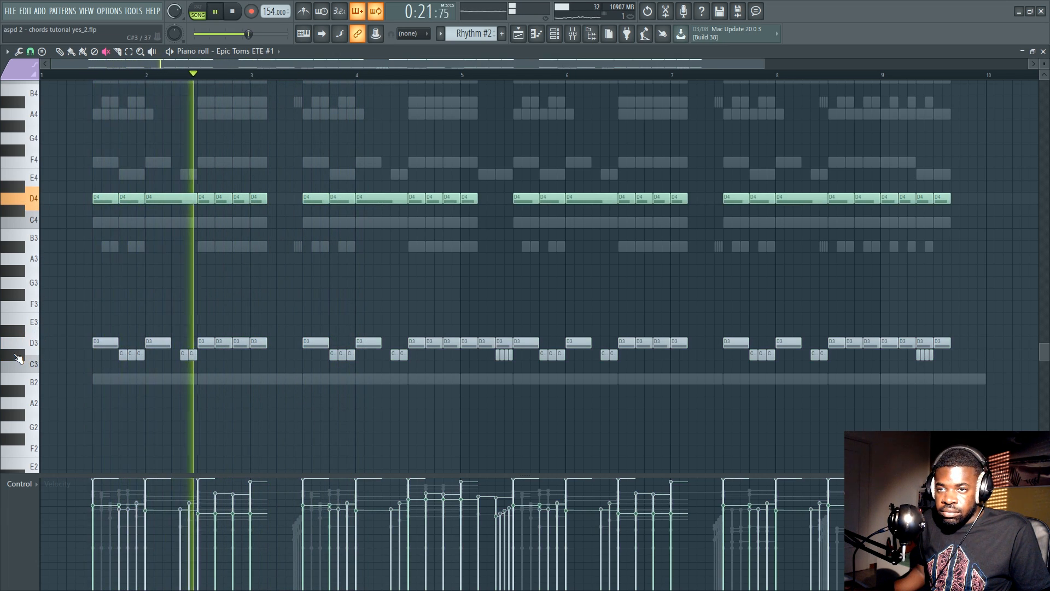
{"action": "key", "text": "space"}
{"action": "left_click", "coordinate": [30, 343]}
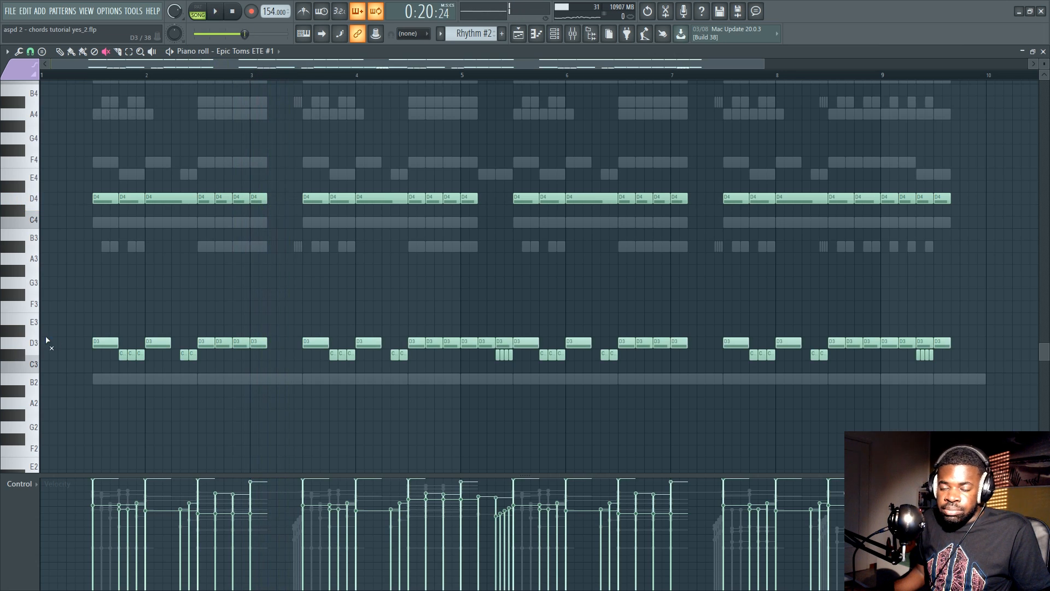
Play the Rhythm #2 pattern with all its percussion channels, and again with Cymbals & Gongs ROP muted
{"action": "key", "text": "F6"}
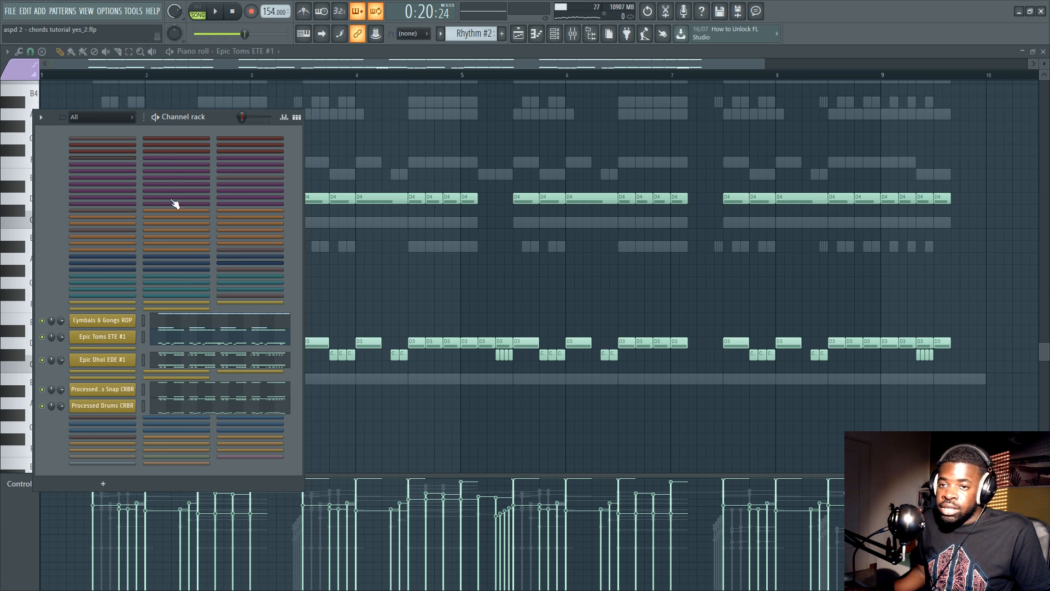
{"action": "left_click", "coordinate": [157, 119]}
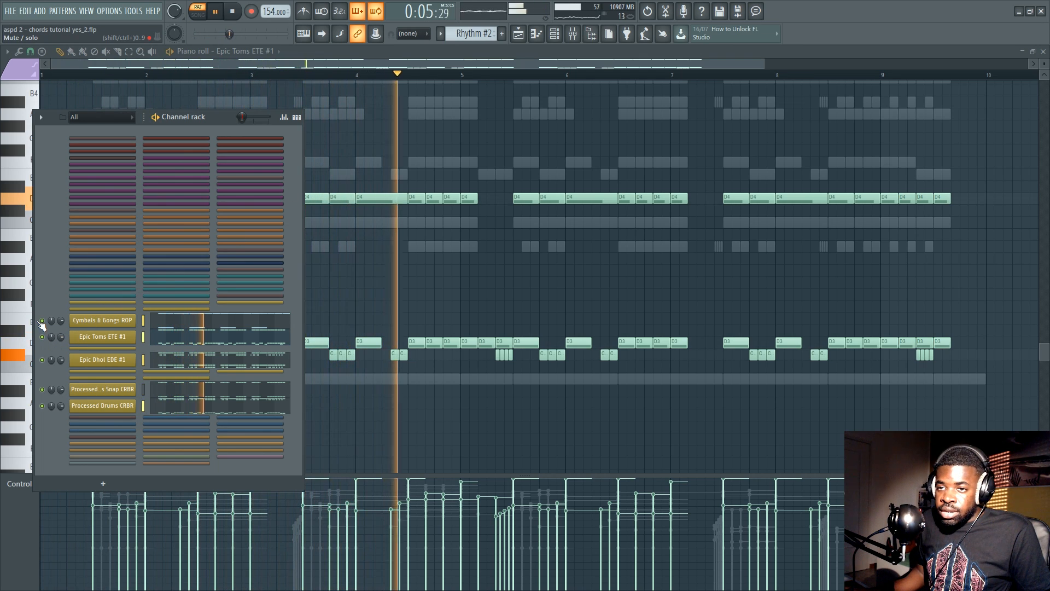
{"action": "key", "text": "space"}
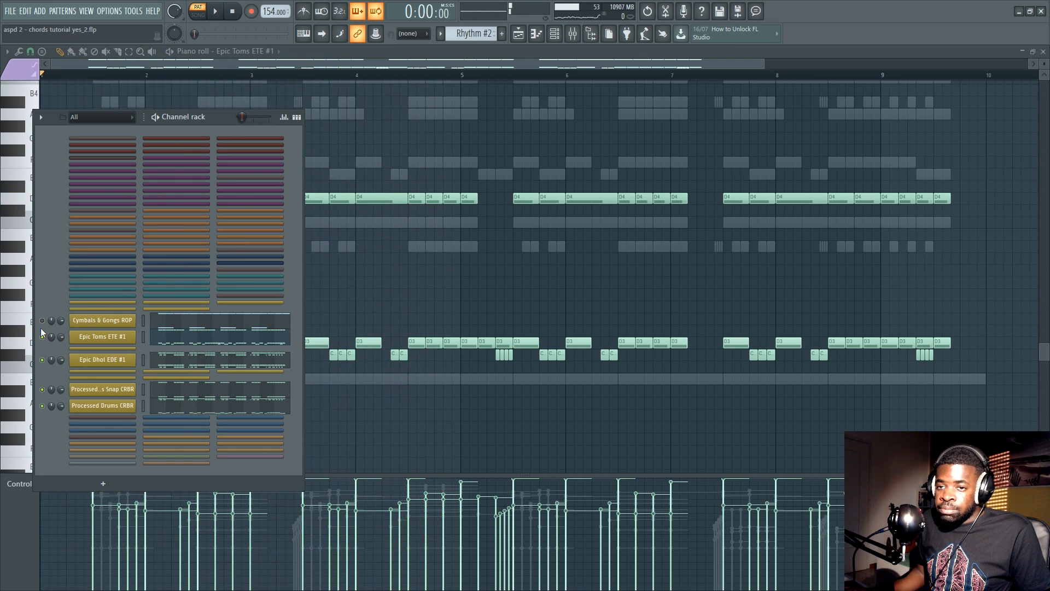
{"action": "key", "text": "space"}
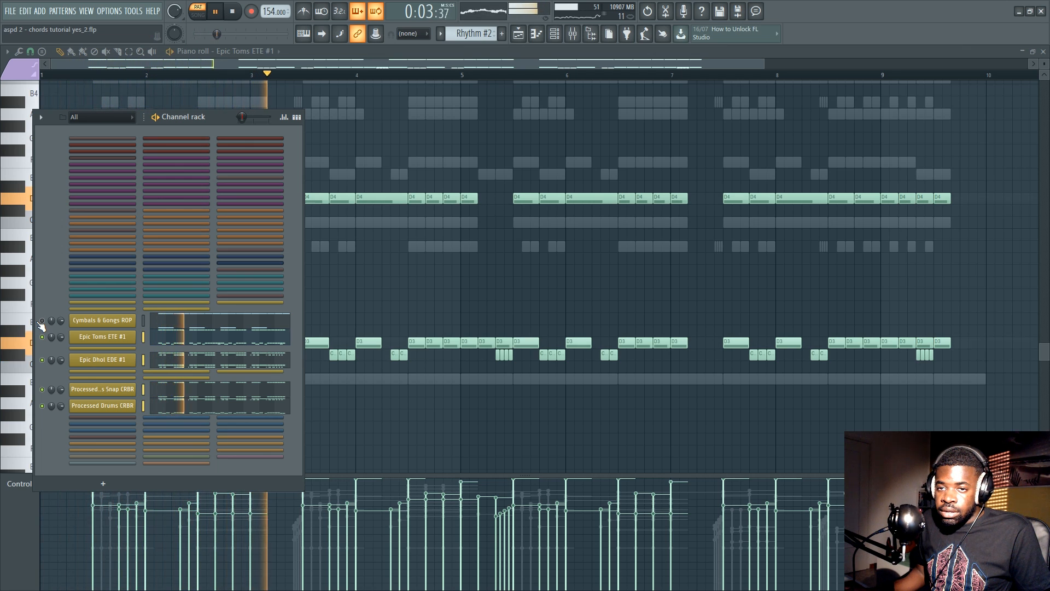
{"action": "key", "text": "space"}
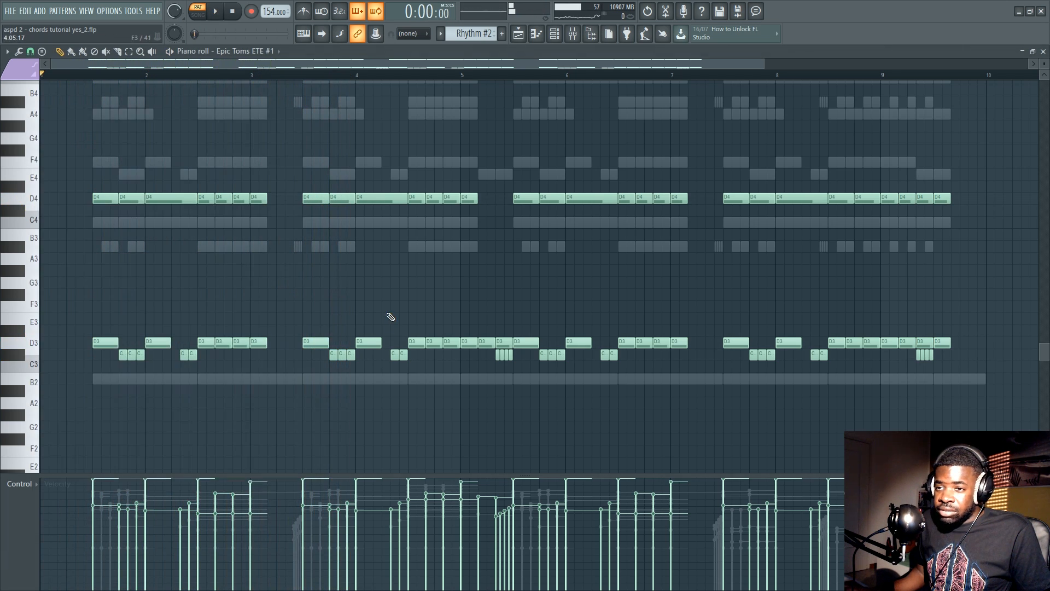
Return to the Playlist and isolate the woosh sound-effect clips on Tracks 6, 7 and 8
{"action": "key", "text": "F6"}
{"action": "key", "text": "F5"}
{"action": "scroll", "coordinate": [251, 294], "scroll_direction": "down", "scroll_amount": 4}
{"action": "scroll", "coordinate": [267, 298], "scroll_direction": "up", "scroll_amount": 2}
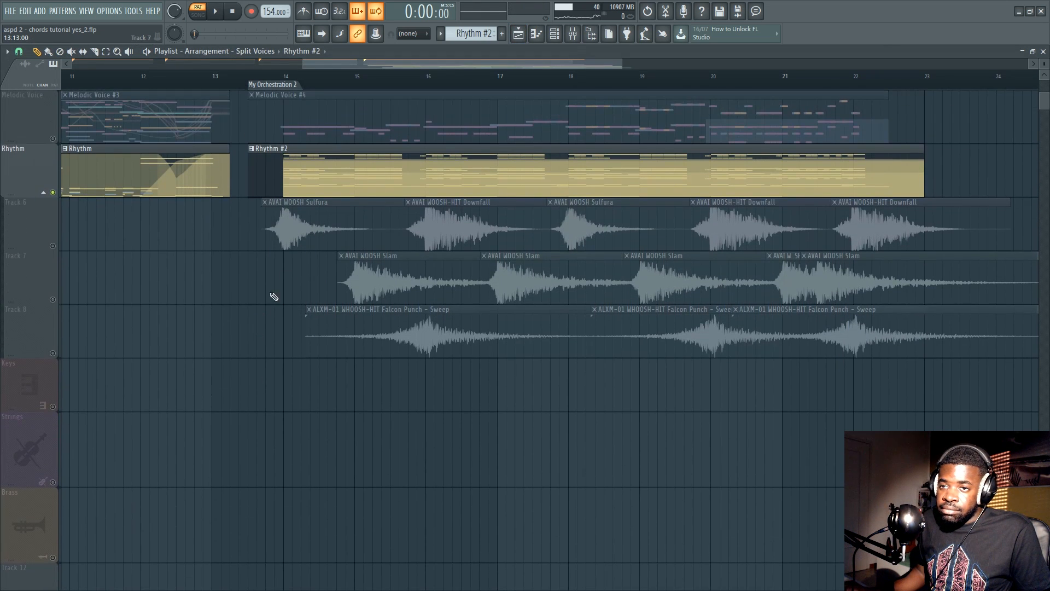
{"action": "scroll", "coordinate": [247, 148], "scroll_direction": "down", "scroll_amount": 3}
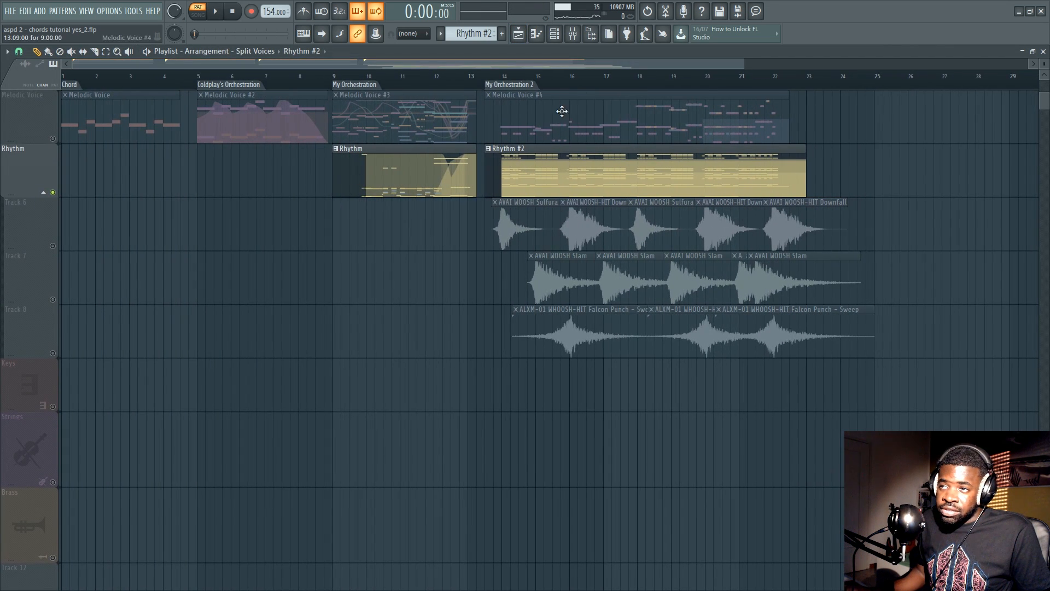
{"action": "scroll", "coordinate": [561, 111], "scroll_direction": "up", "scroll_amount": 4}
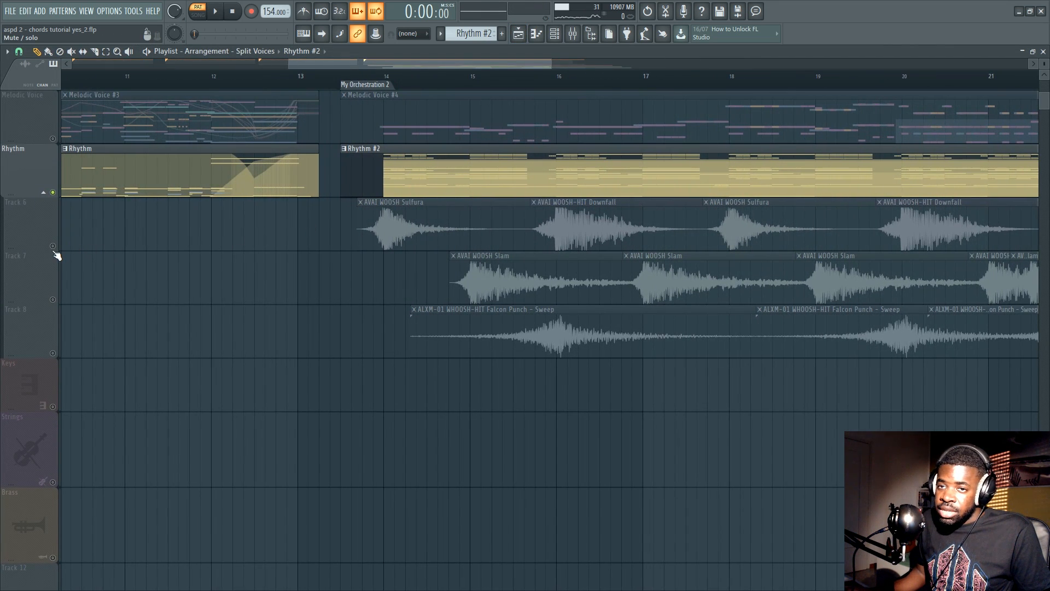
{"action": "left_click", "coordinate": [52, 245], "text": "ctrl"}
{"action": "left_click", "coordinate": [52, 299]}
{"action": "left_click", "coordinate": [53, 352]}
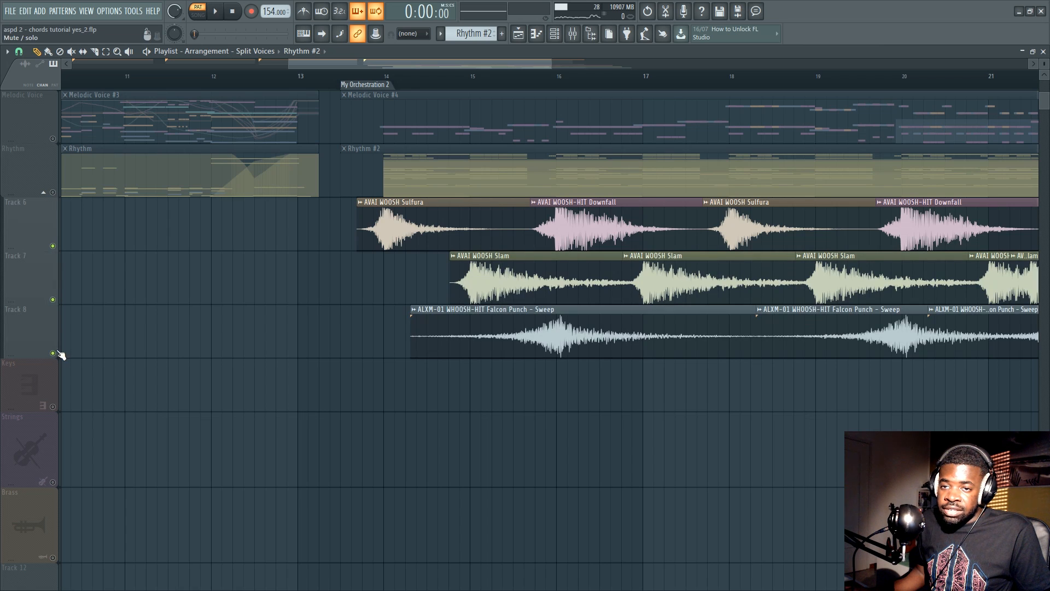
Mute Track 8 and play Tracks 6 and 7 from the My Orchestration 2 marker
{"action": "left_click", "coordinate": [372, 88]}
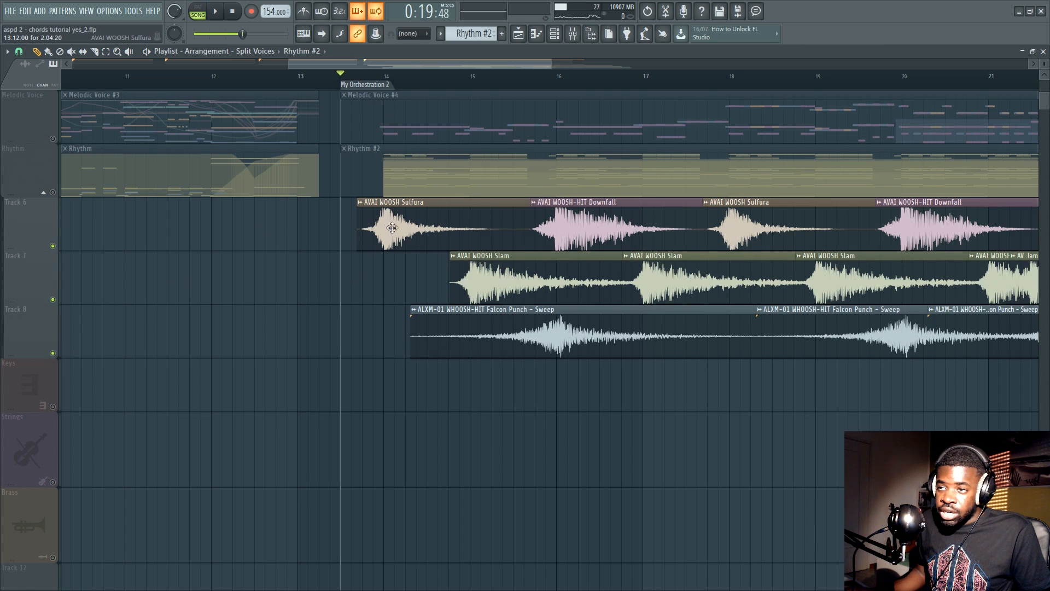
{"action": "key", "text": "space"}
{"action": "left_click", "coordinate": [52, 353]}
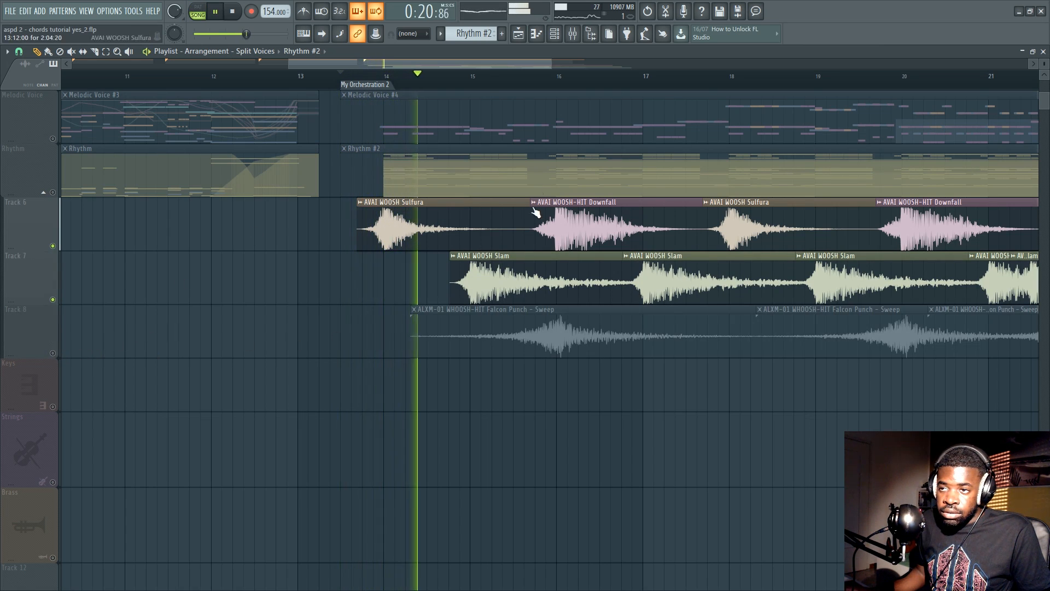
{"action": "scroll", "coordinate": [516, 77], "scroll_direction": "up", "scroll_amount": 2}
{"action": "left_click_drag", "start_coordinate": [450, 64], "coordinate": [485, 64]}
{"action": "scroll", "coordinate": [492, 77], "scroll_direction": "down", "scroll_amount": 2}
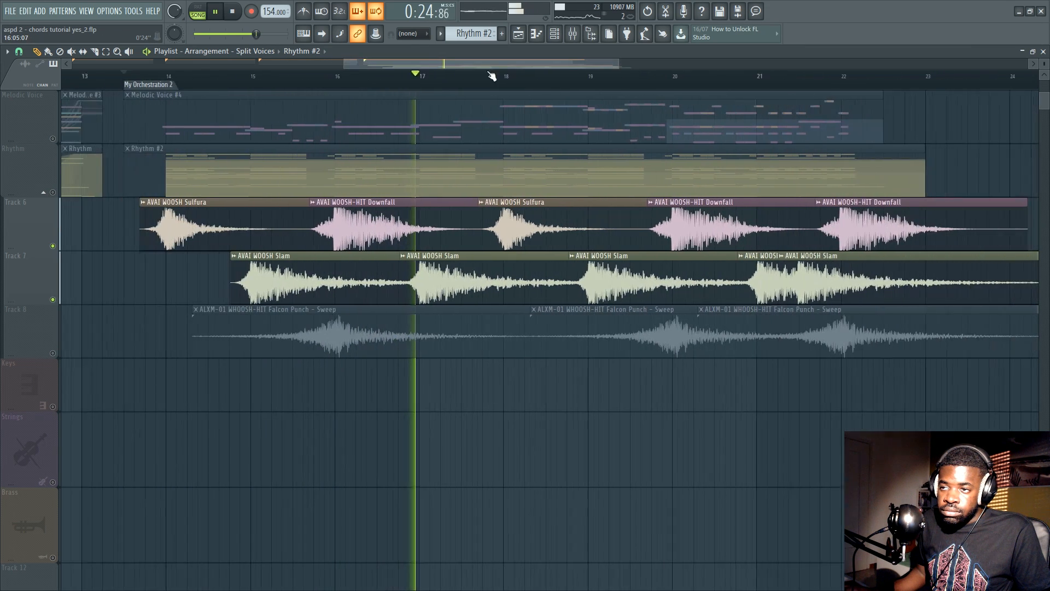
{"action": "key", "text": "space"}
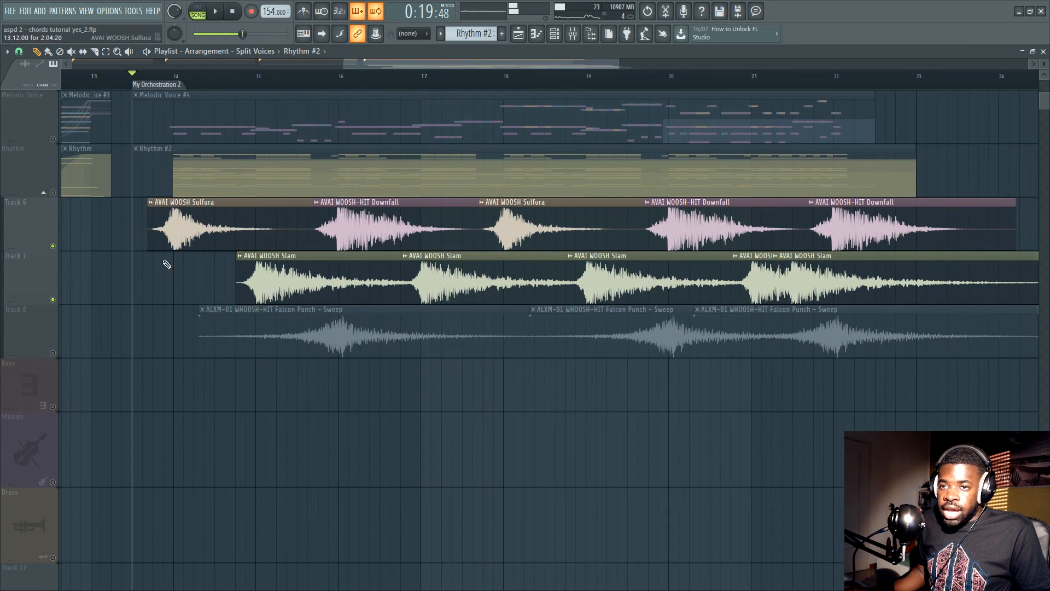
Play Tracks 6 and 7 from the middle of bar 19, highlighting the last three AVAI WOOSH Slam clips
{"action": "left_click_drag", "start_coordinate": [211, 221], "coordinate": [378, 271]}
{"action": "left_click", "coordinate": [473, 438], "text": "ctrl"}
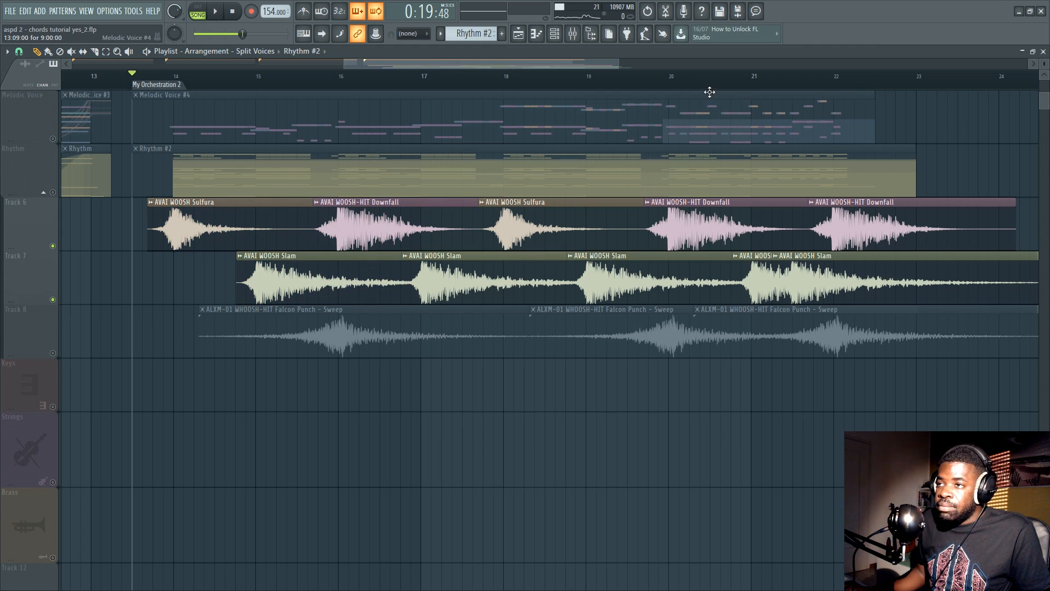
{"action": "left_click", "coordinate": [638, 77]}
{"action": "key", "text": "space"}
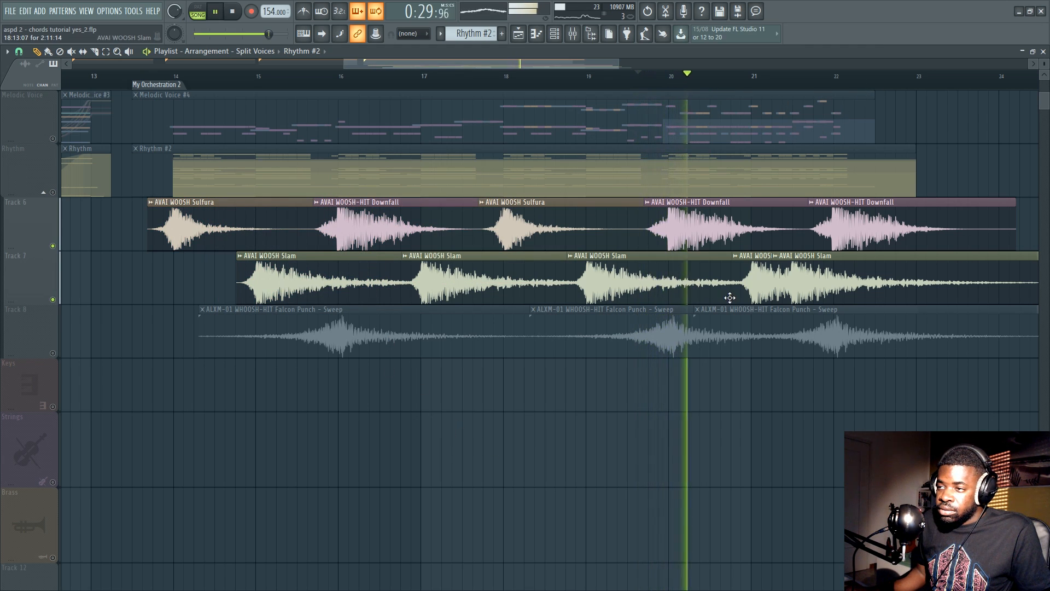
{"action": "left_click_drag", "start_coordinate": [752, 288], "coordinate": [798, 254]}
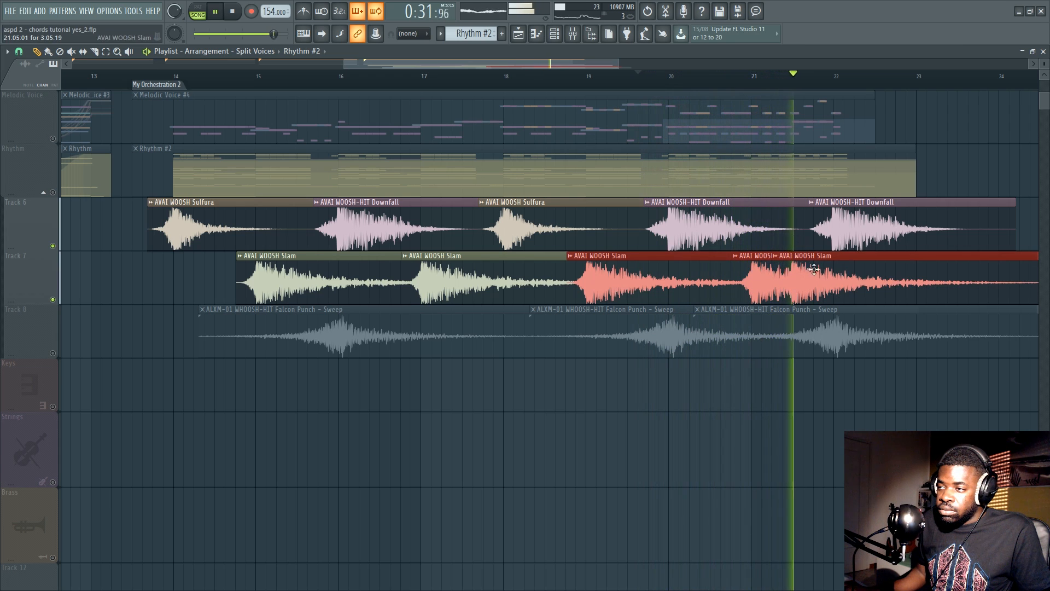
{"action": "left_click", "coordinate": [739, 436]}
{"action": "key", "text": "space"}
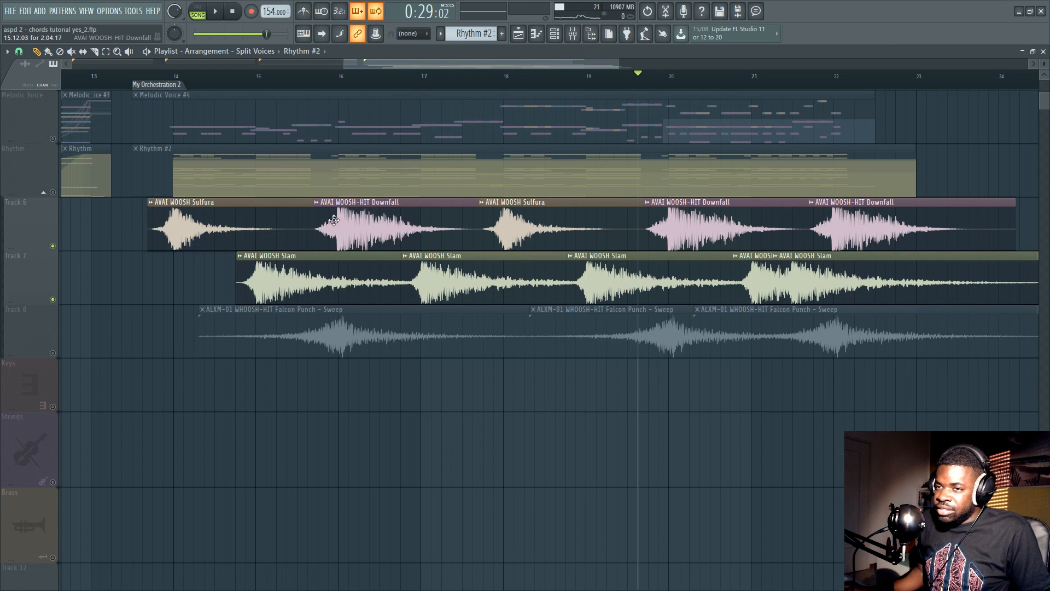
Unmute and solo Track 8, and play its ALXM-01 WHOOSH-HIT Falcon Punch sweeps from just after bar 14
{"action": "left_click_drag", "start_coordinate": [289, 302], "coordinate": [940, 255]}
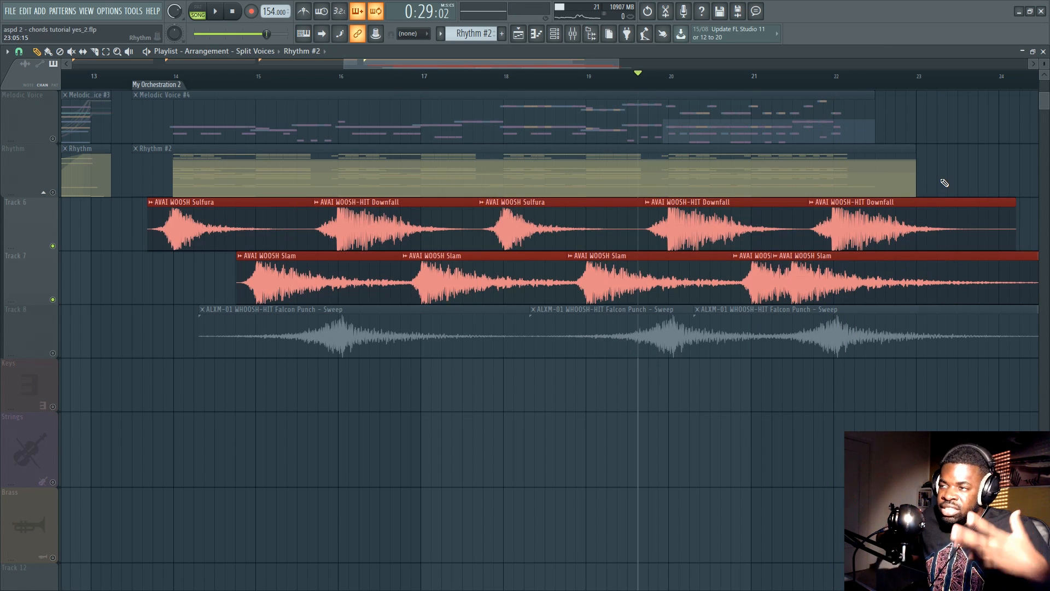
{"action": "left_click", "coordinate": [53, 353]}
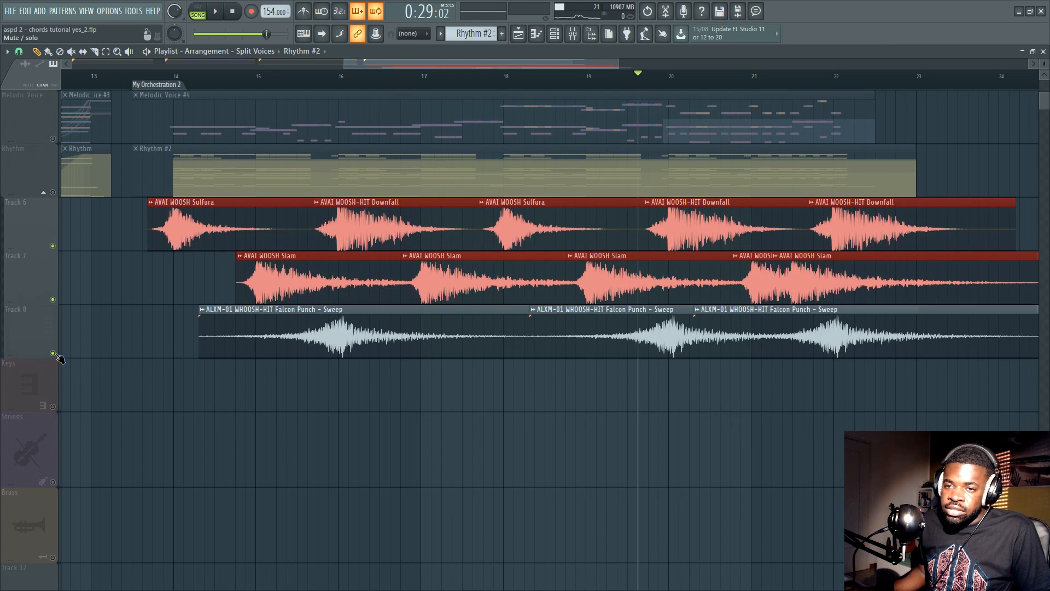
{"action": "key", "text": "ctrl+d"}
{"action": "left_click", "coordinate": [200, 82]}
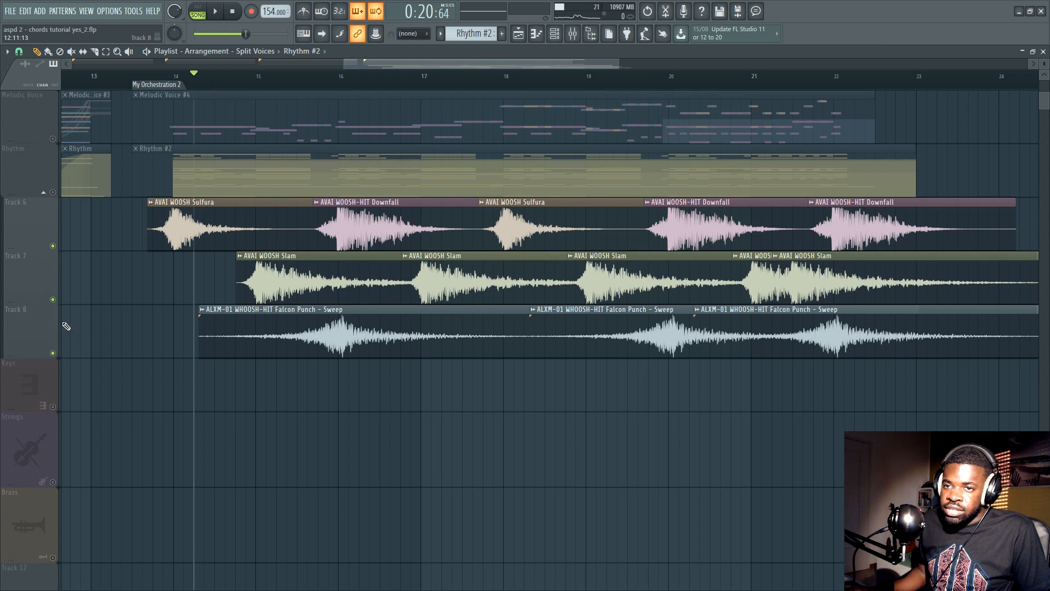
{"action": "right_click", "coordinate": [55, 353]}
{"action": "key", "text": "space"}
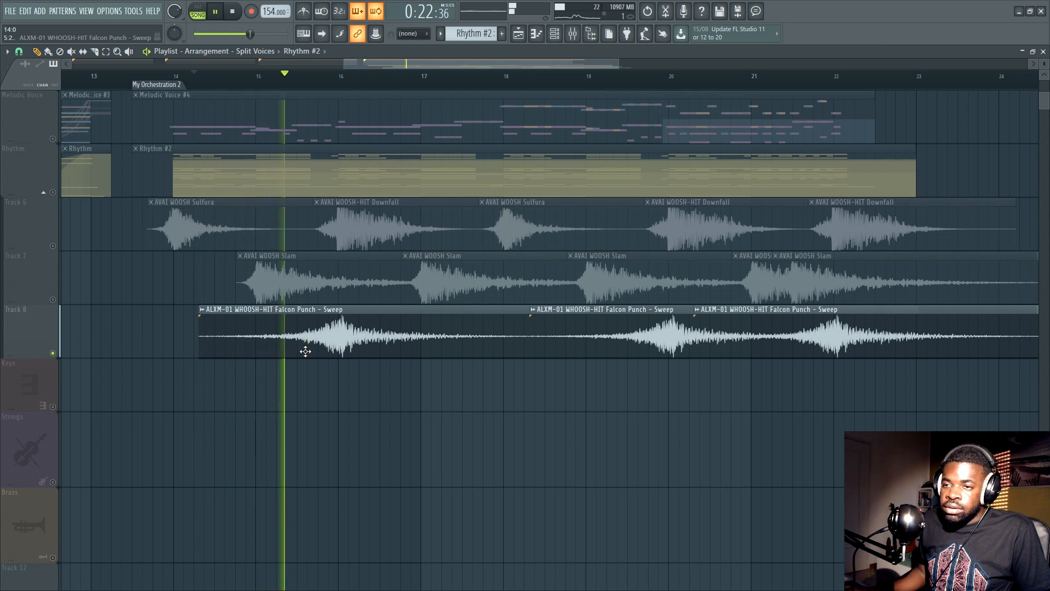
{"action": "key", "text": "space"}
Unmute Tracks 7 and 6 and play all three woosh tracks together, skipping ahead to bar 19
{"action": "left_click", "coordinate": [53, 300]}
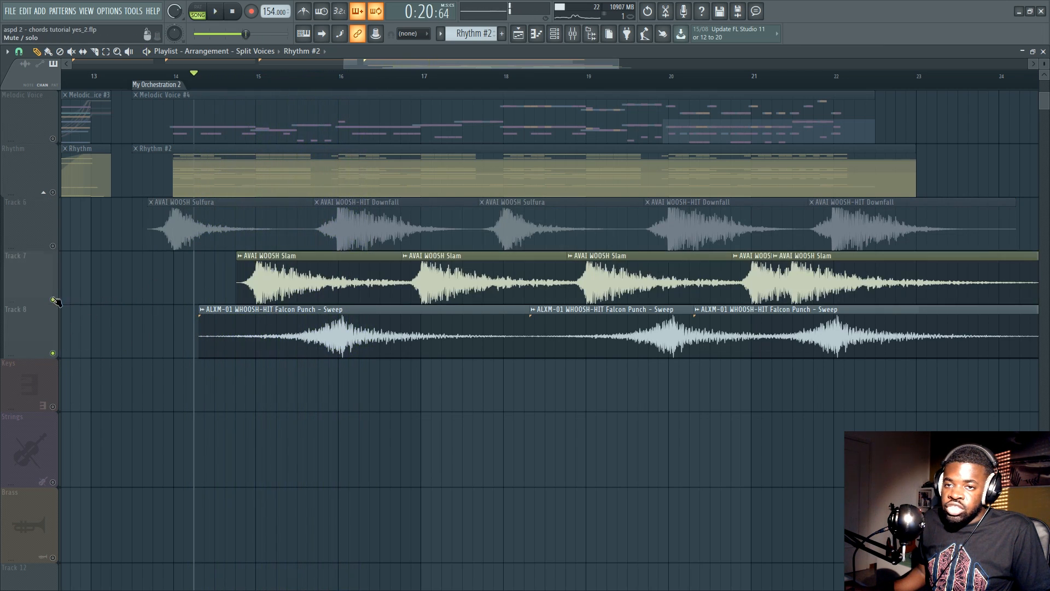
{"action": "left_click", "coordinate": [53, 246]}
{"action": "key", "text": "space"}
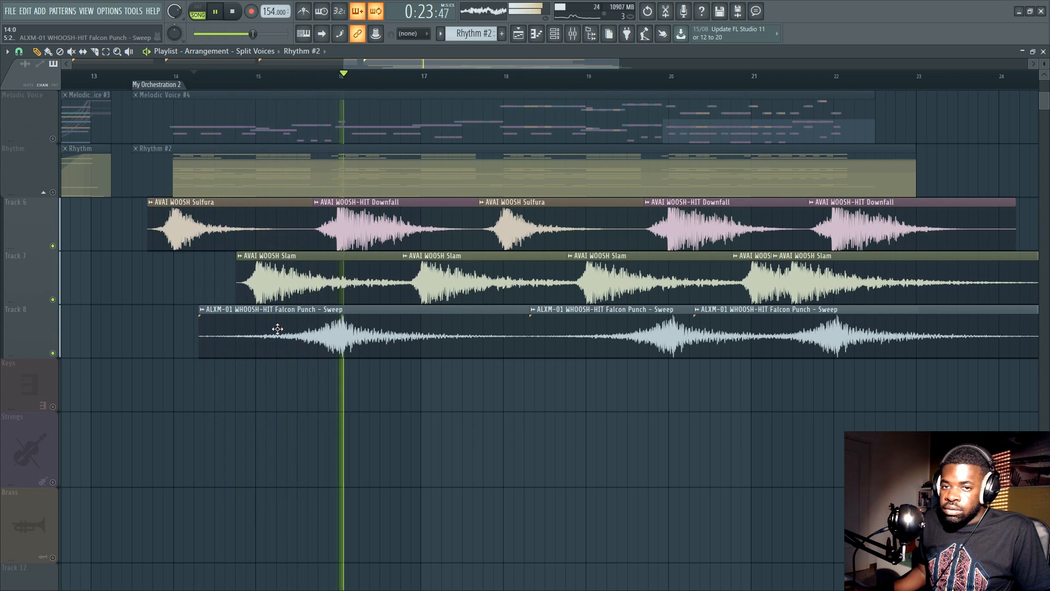
{"action": "left_click", "coordinate": [595, 76]}
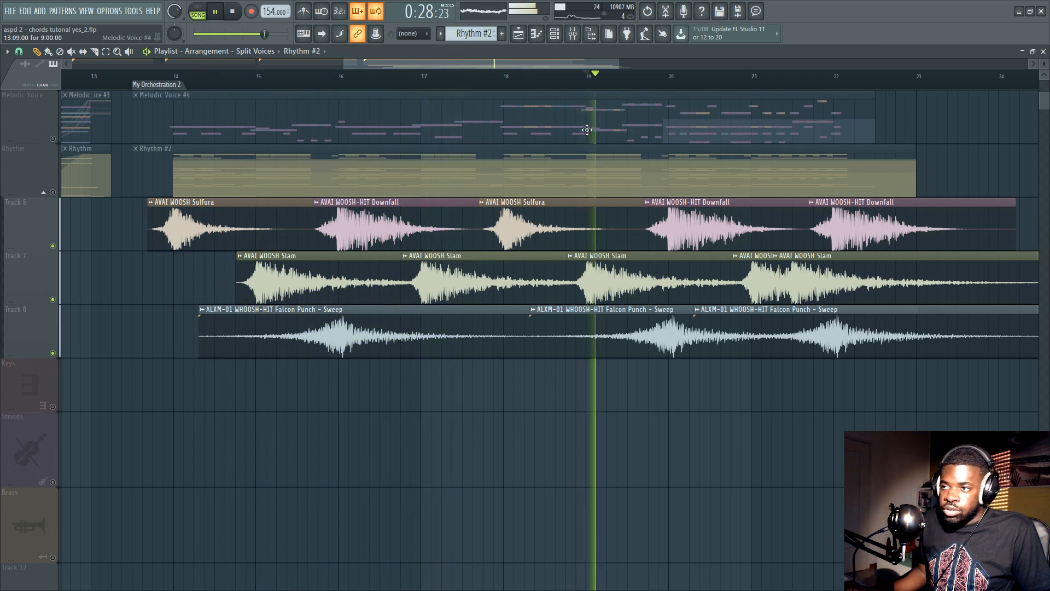
Unmute the Rhythm track and play it together with the three woosh tracks from the My Orchestration 2 marker
{"action": "left_click", "coordinate": [53, 192]}
{"action": "key", "text": "space"}
{"action": "left_click", "coordinate": [164, 85]}
{"action": "key", "text": "space"}
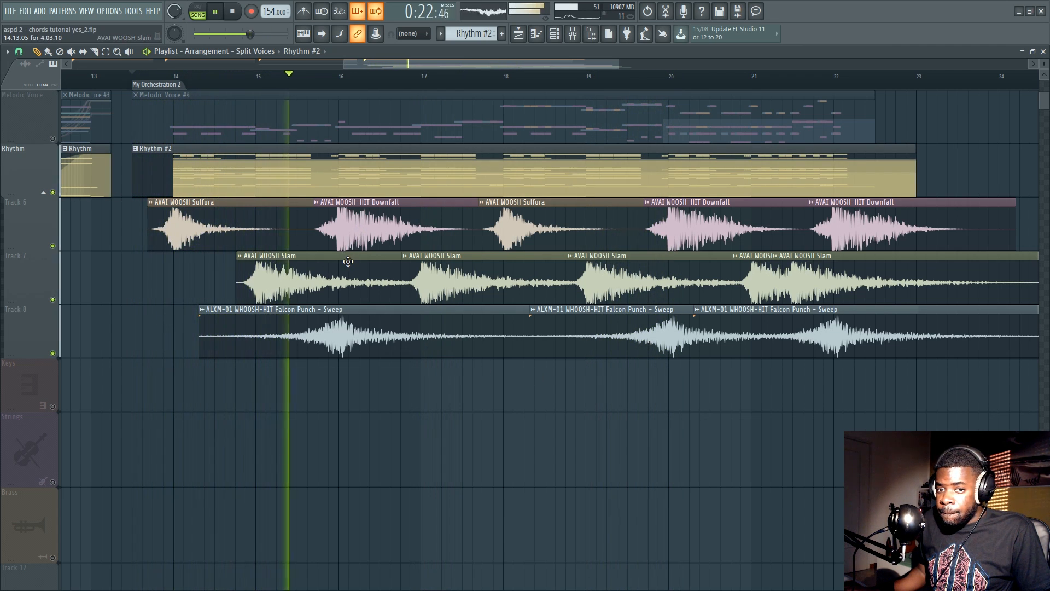
{"action": "key", "text": "space"}
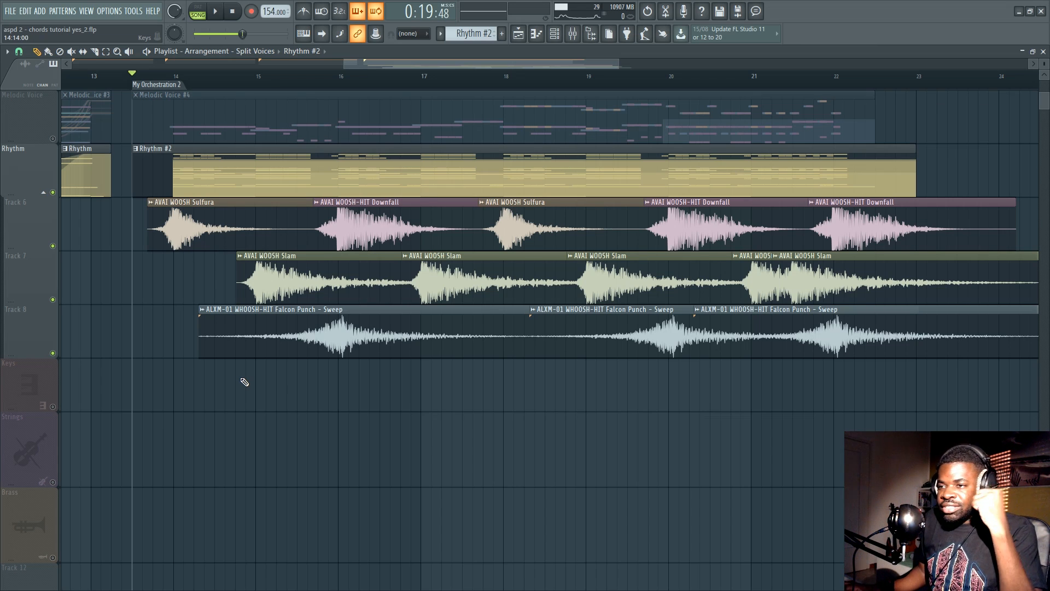
Show all four sections of the split-voices arrangement and move the playhead to the Chord marker
{"action": "scroll", "coordinate": [87, 336], "scroll_direction": "up", "scroll_amount": 3}
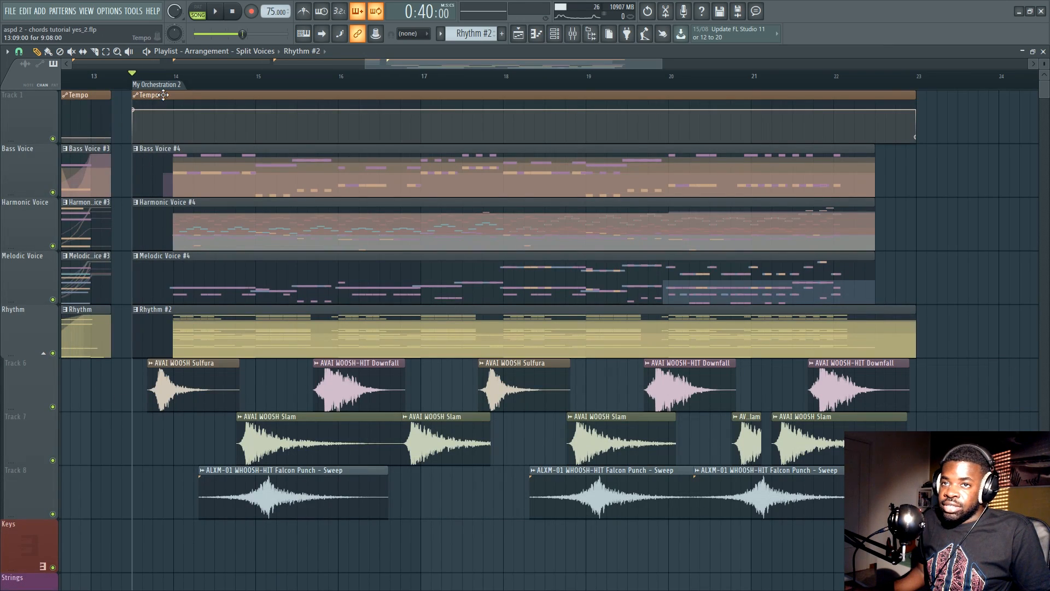
{"action": "scroll", "coordinate": [439, 191], "scroll_direction": "down", "scroll_amount": 4}
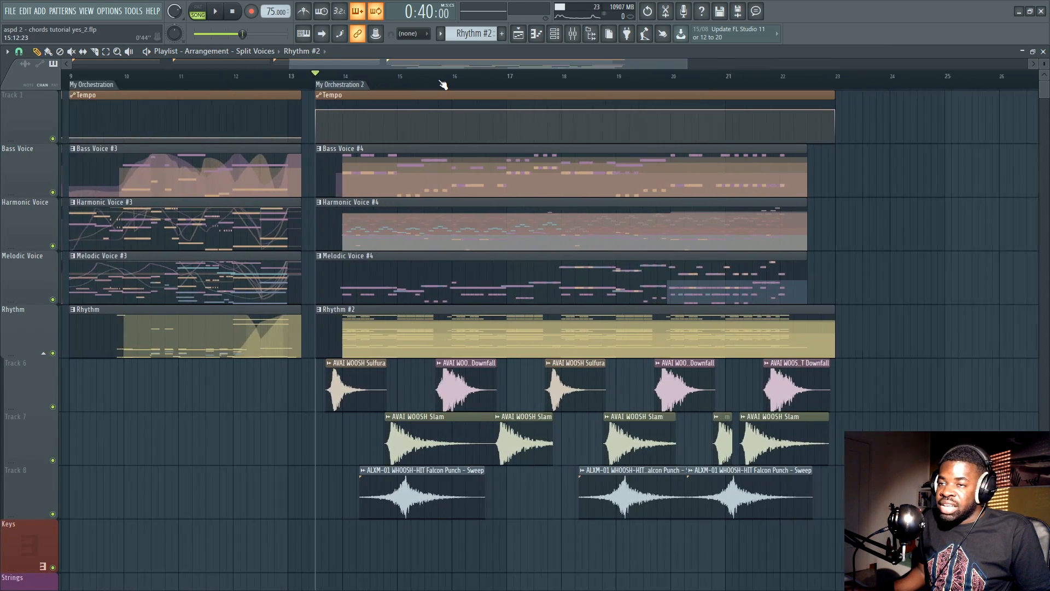
{"action": "scroll", "coordinate": [439, 191], "scroll_direction": "up", "scroll_amount": 3}
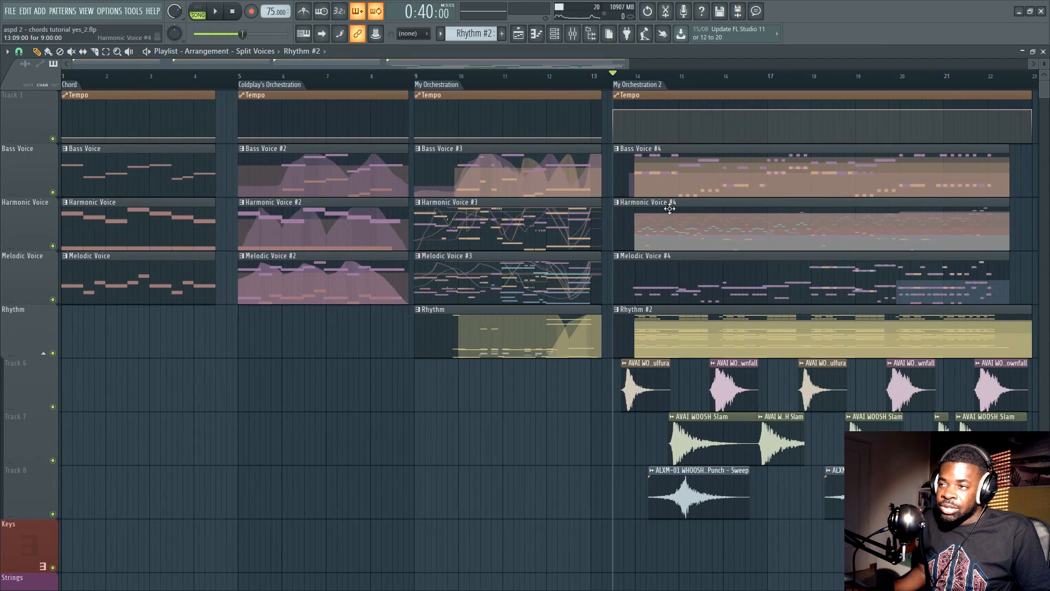
{"action": "mouse_move", "coordinate": [531, 63]}
{"action": "left_mouse_down"}
{"action": "mouse_move", "coordinate": [546, 75]}
{"action": "mouse_move", "coordinate": [521, 81]}
{"action": "left_mouse_up"}
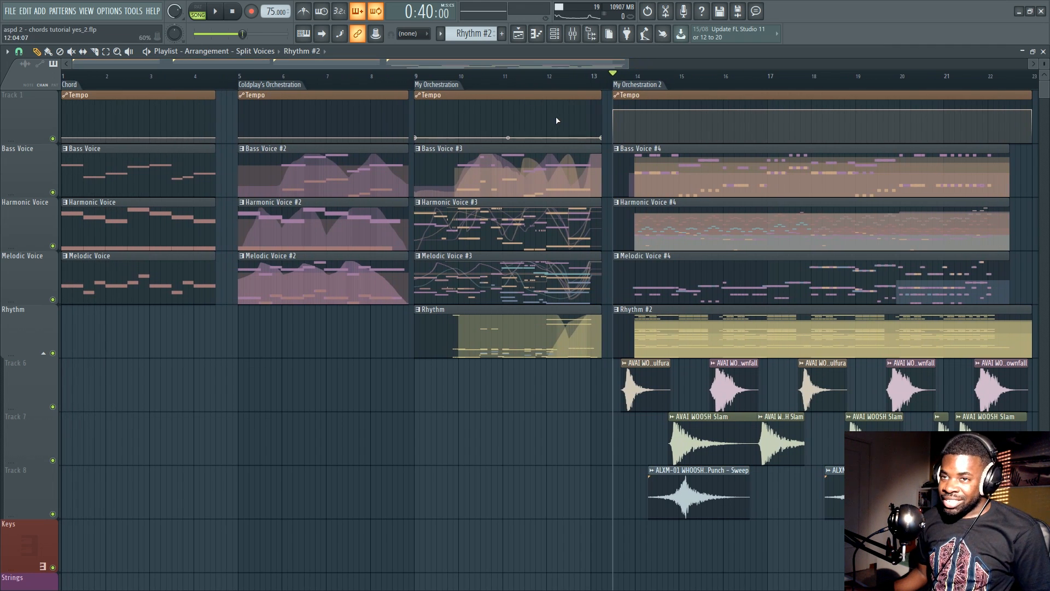
{"action": "left_click", "coordinate": [84, 86]}
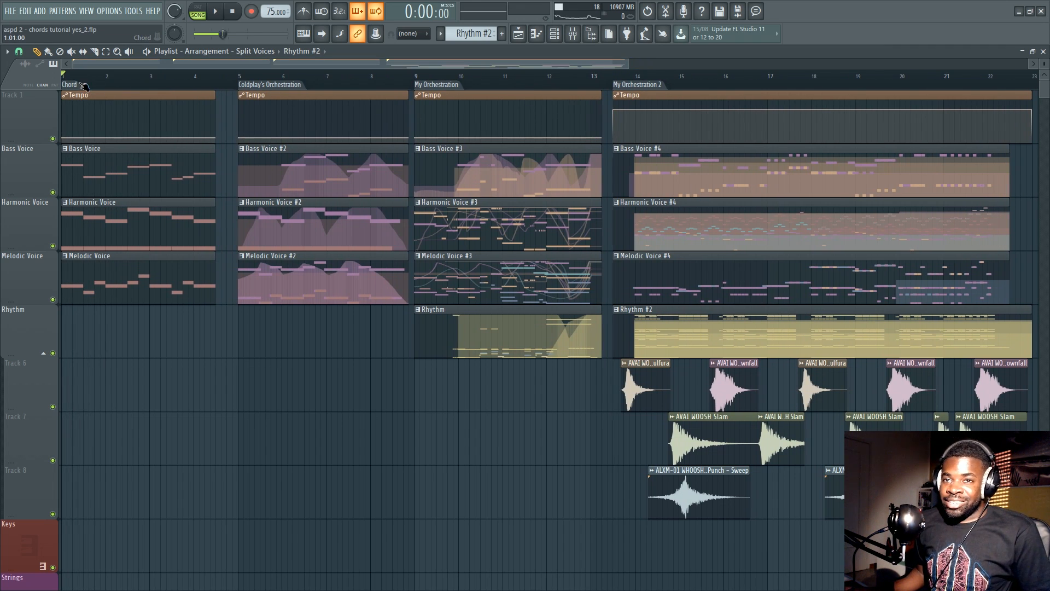
Play the Coldplay's Orchestration section from its marker with all voices on, stopping after bar 8
{"action": "left_click", "coordinate": [290, 91]}
{"action": "scroll", "coordinate": [290, 91], "scroll_direction": "up", "scroll_amount": 4}
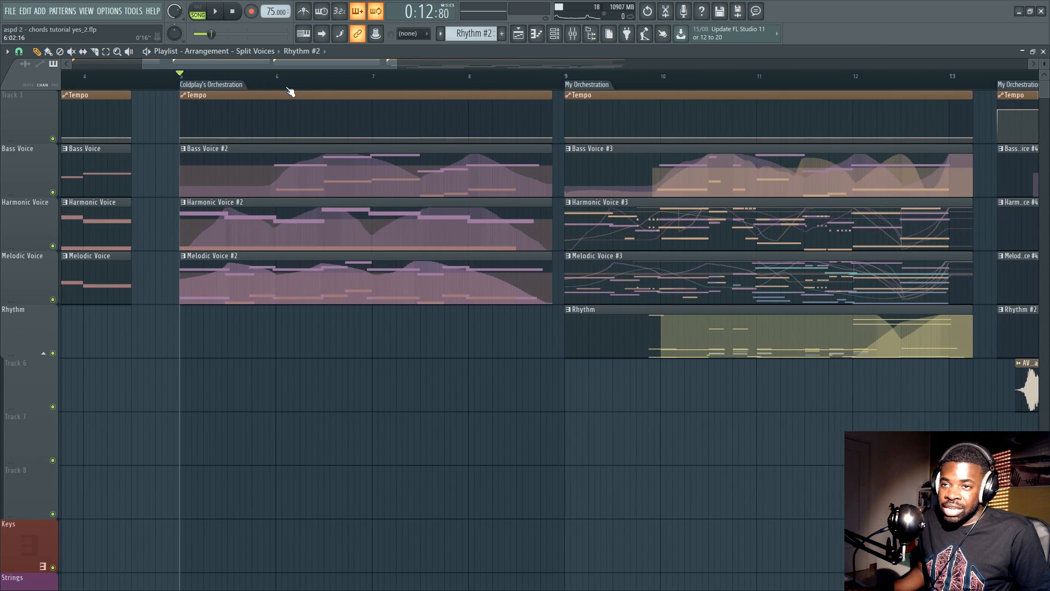
{"action": "key", "text": "space"}
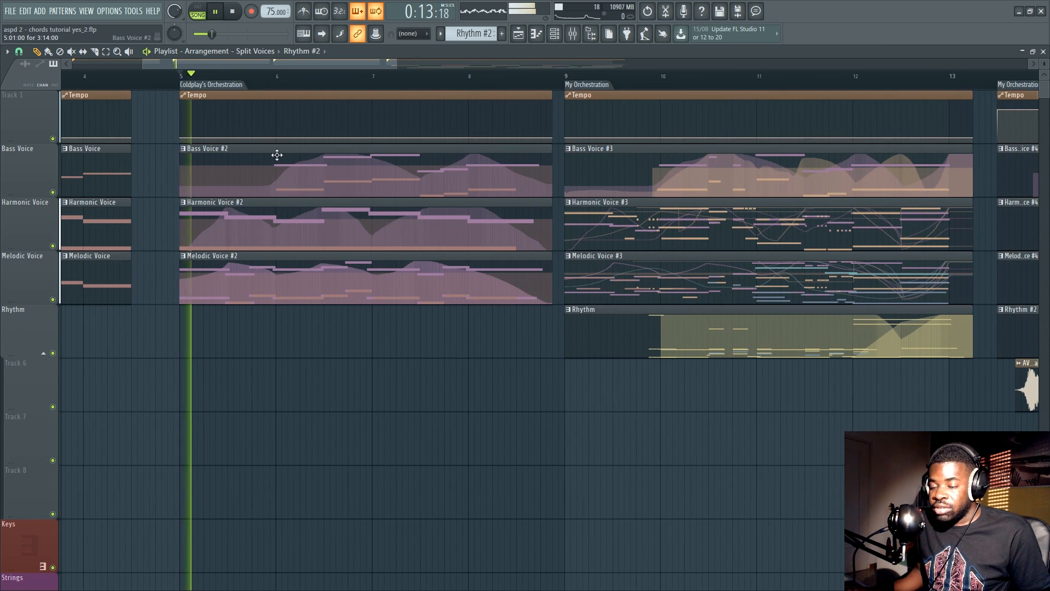
{"action": "key", "text": "F6"}
{"action": "key", "text": "F6"}
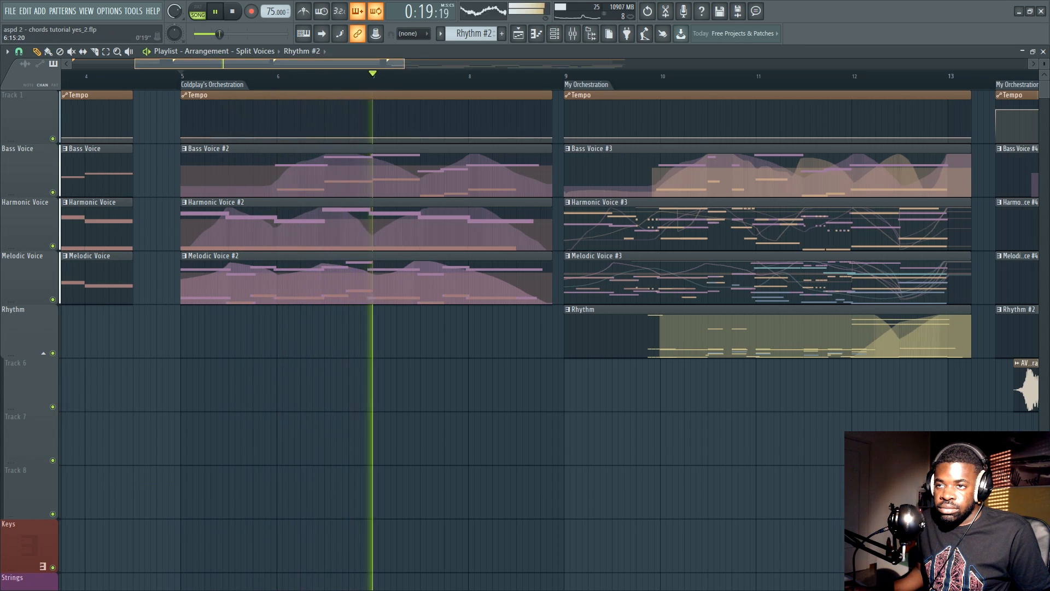
{"action": "scroll", "coordinate": [598, 317], "scroll_direction": "down", "scroll_amount": 1}
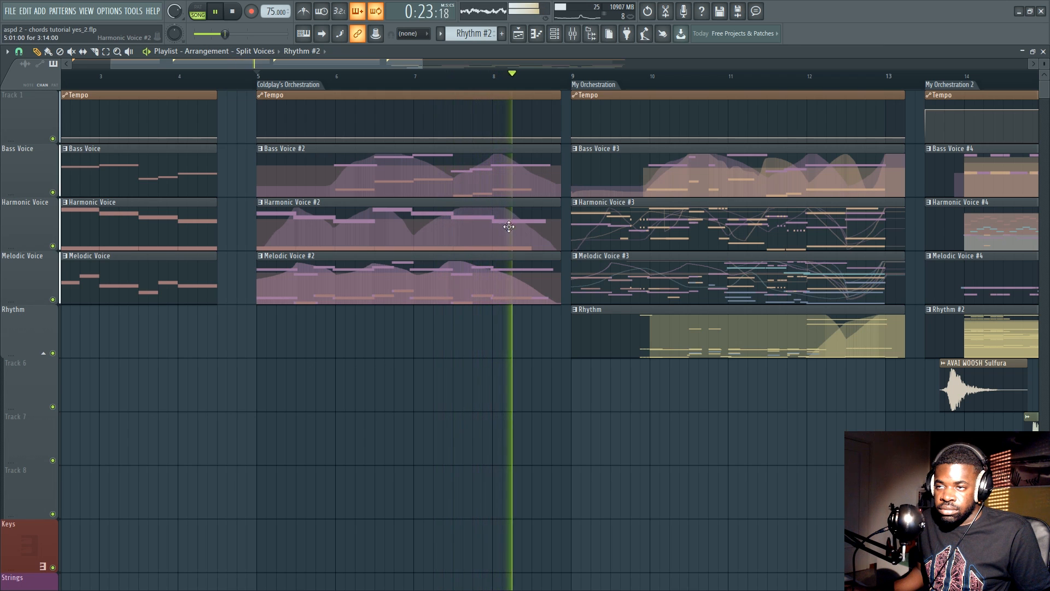
{"action": "key", "text": "space"}
Jump through the My Orchestration and My Orchestration 2 markers to compare the sections, and return the playhead to the start
{"action": "scroll", "coordinate": [441, 112], "scroll_direction": "down", "scroll_amount": 3}
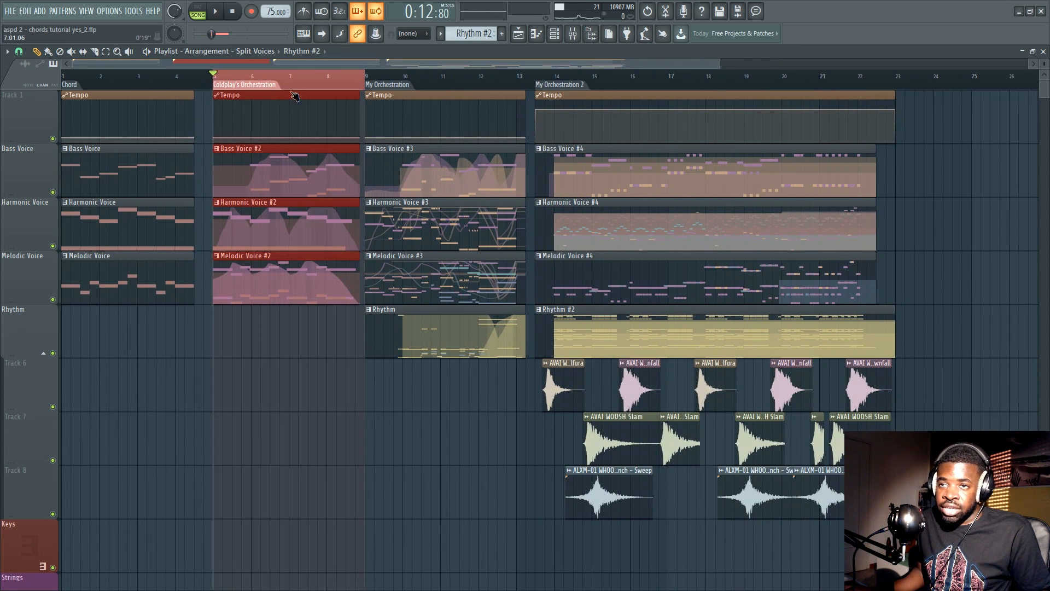
{"action": "left_click", "coordinate": [378, 84]}
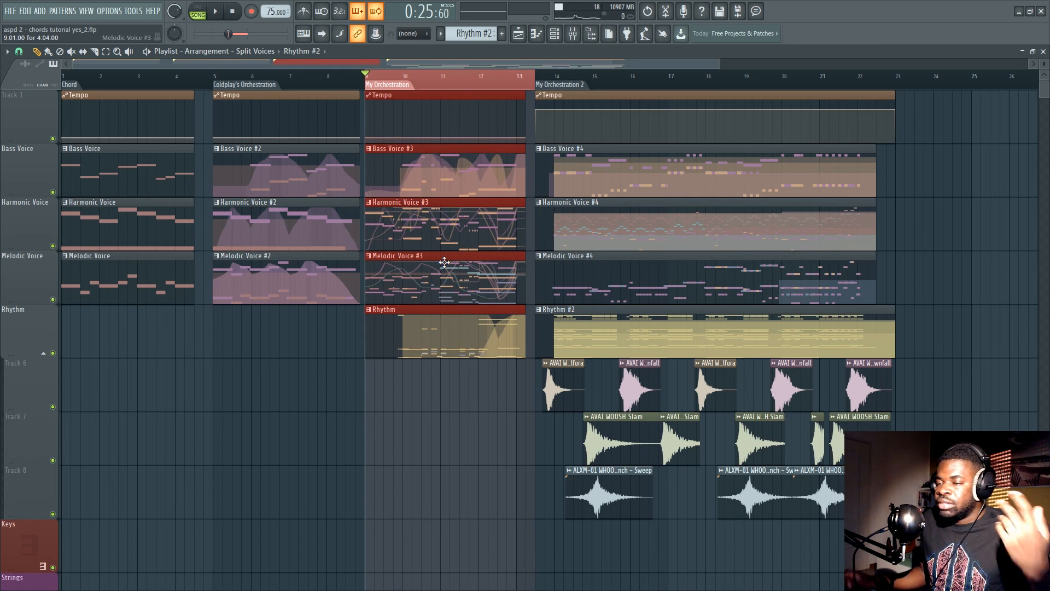
{"action": "left_click", "coordinate": [573, 85]}
{"action": "left_click", "coordinate": [648, 77], "text": "ctrl"}
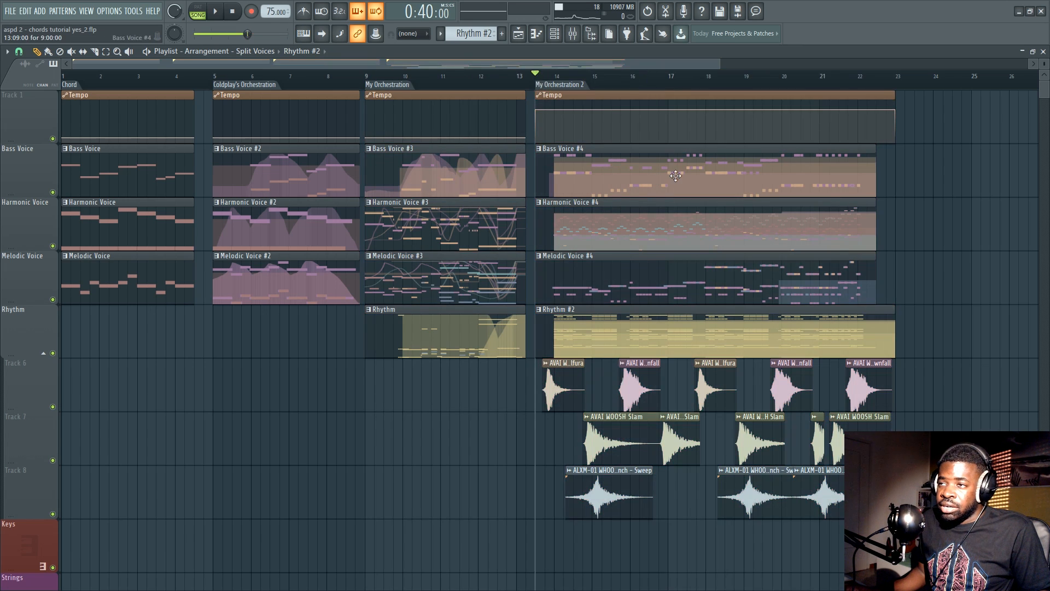
{"action": "right_click", "coordinate": [662, 171], "text": "ctrl"}
{"action": "left_click", "coordinate": [150, 76]}
{"action": "key", "text": "space"}
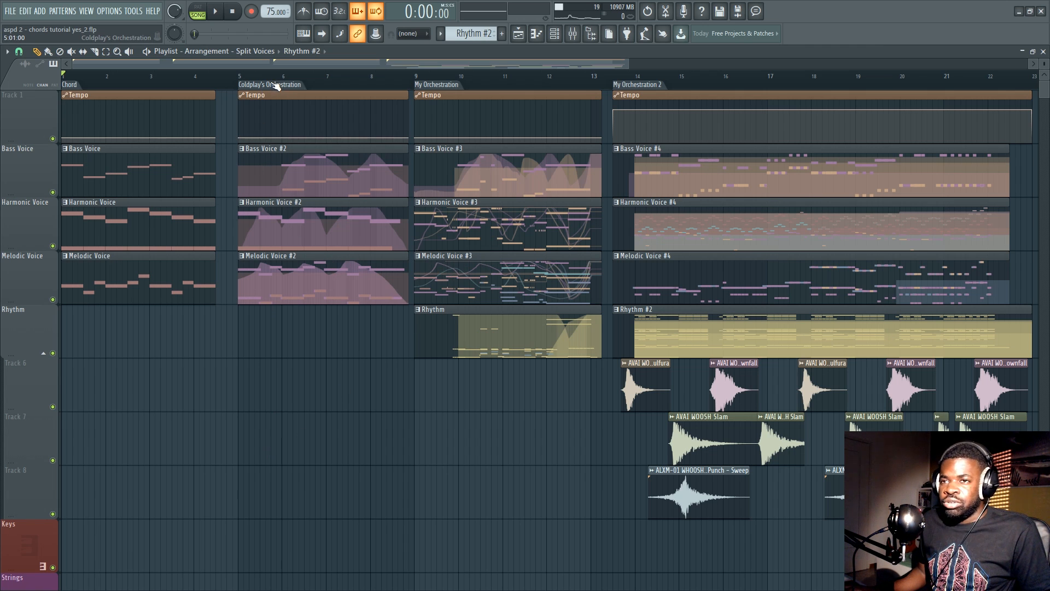
{"action": "mouse_move", "coordinate": [628, 64]}
{"action": "left_mouse_down"}
{"action": "mouse_move", "coordinate": [763, 64]}
{"action": "mouse_move", "coordinate": [629, 64]}
{"action": "left_mouse_up"}
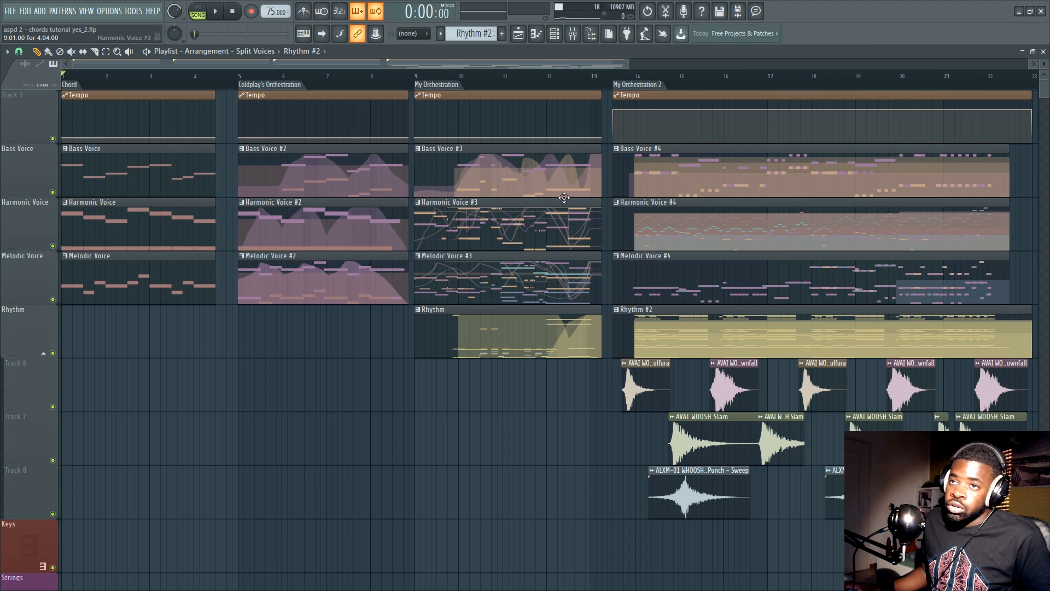
{"action": "right_click", "coordinate": [176, 13]}
{"action": "left_click", "coordinate": [188, 20]}
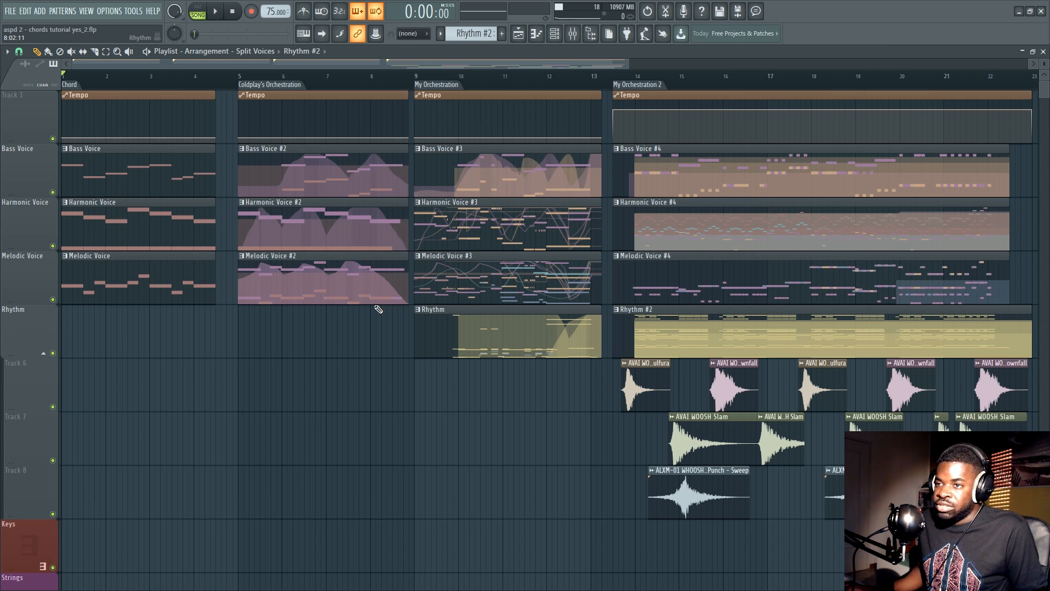
Move the playhead to the My Orchestration marker and look over all four sections of the arrangement
{"action": "left_click", "coordinate": [450, 86]}
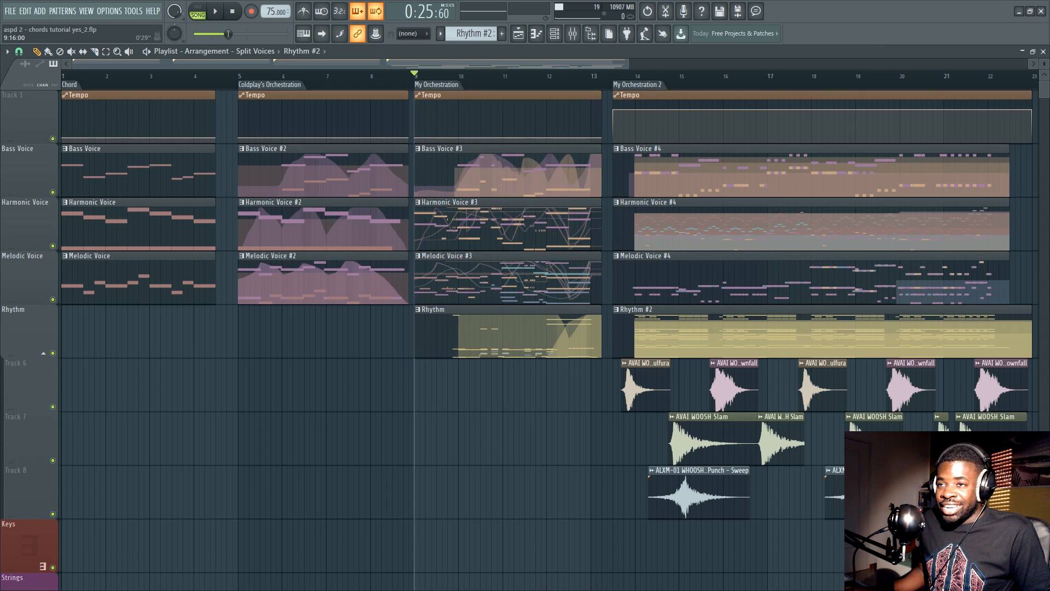
{"action": "scroll", "coordinate": [437, 103], "scroll_direction": "down", "scroll_amount": 3}
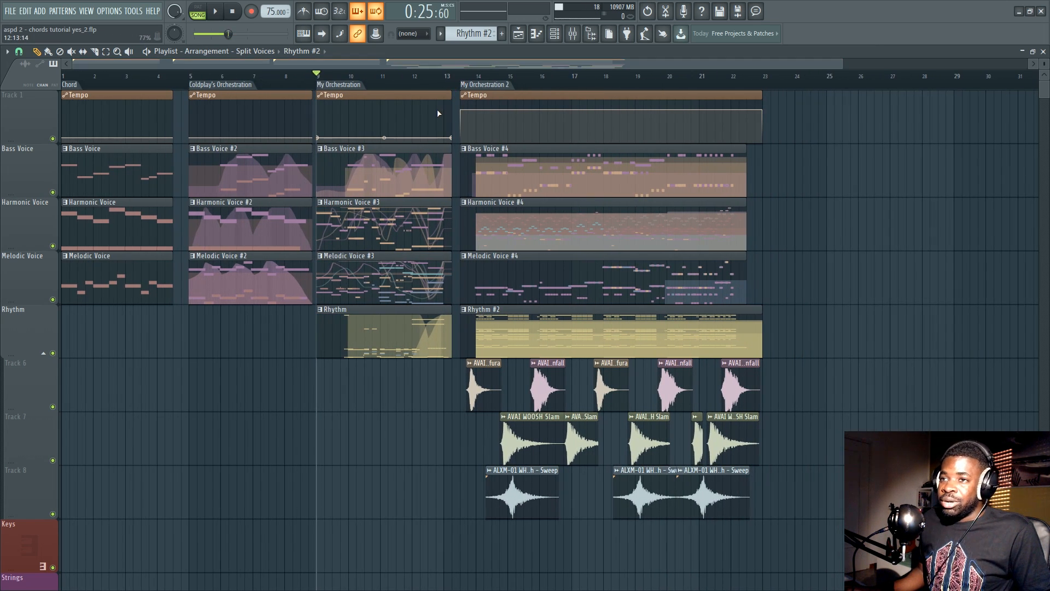
{"action": "scroll", "coordinate": [444, 96], "scroll_direction": "up", "scroll_amount": 3}
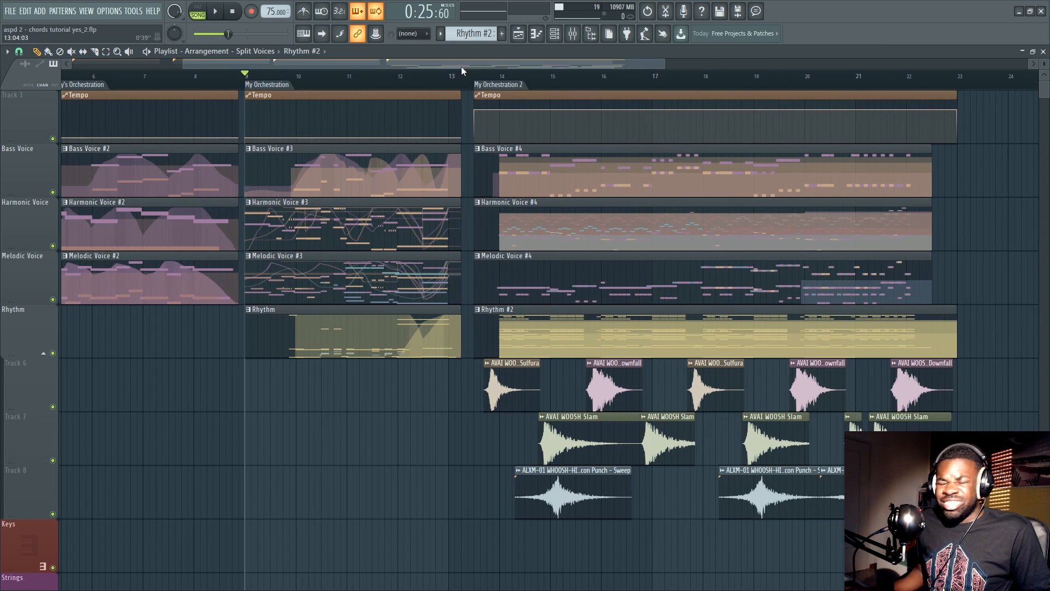
{"action": "left_click_drag", "start_coordinate": [461, 67], "coordinate": [346, 71]}
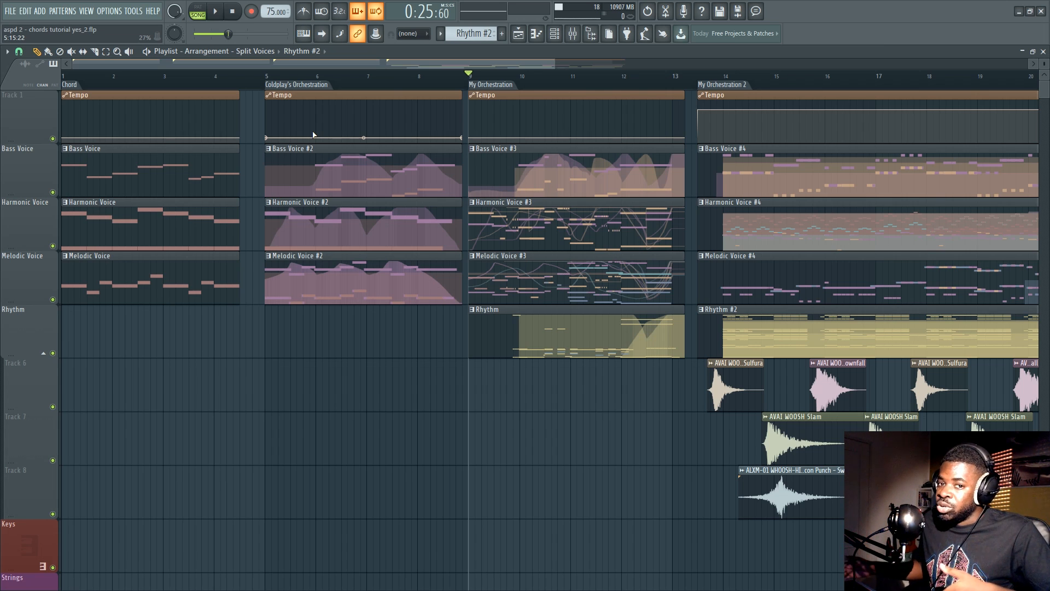
{"action": "scroll", "coordinate": [418, 87], "scroll_direction": "down", "scroll_amount": 3}
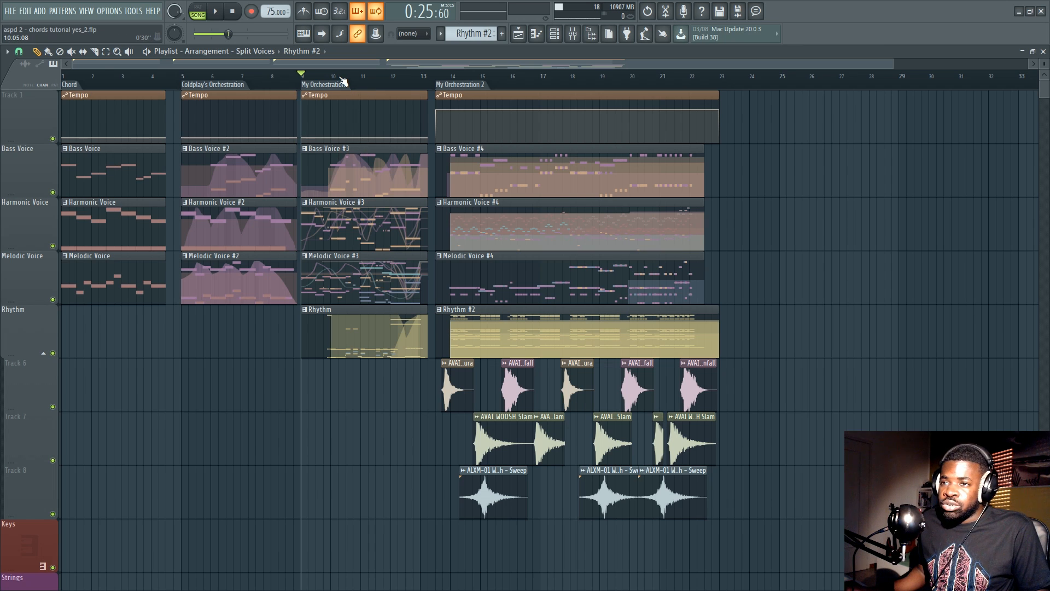
{"action": "scroll", "coordinate": [340, 78], "scroll_direction": "up", "scroll_amount": 1}
{"action": "left_click_drag", "start_coordinate": [463, 64], "coordinate": [211, 75]}
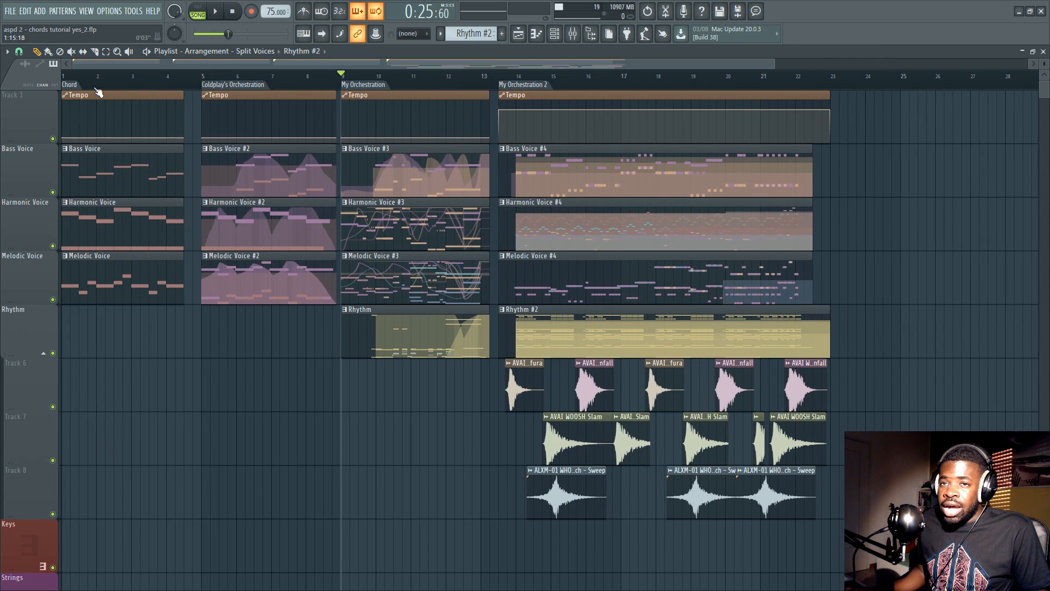
Place the playhead at the Chord marker, scrub to bar 12 in My Orchestration, and bring it back to the beginning
{"action": "left_click", "coordinate": [79, 86]}
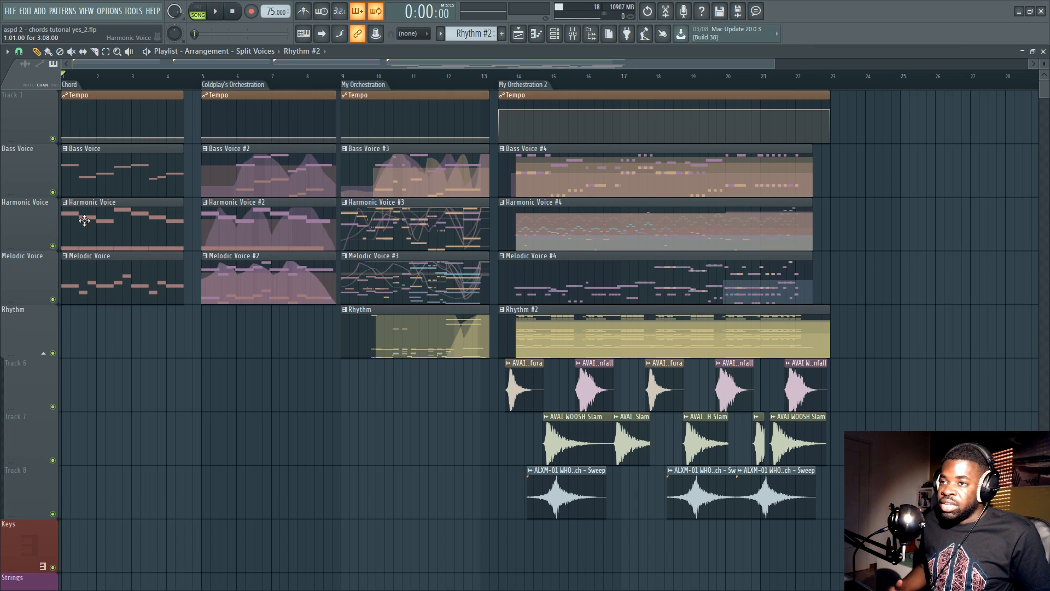
{"action": "scroll", "coordinate": [913, 167], "scroll_direction": "up", "scroll_amount": 2}
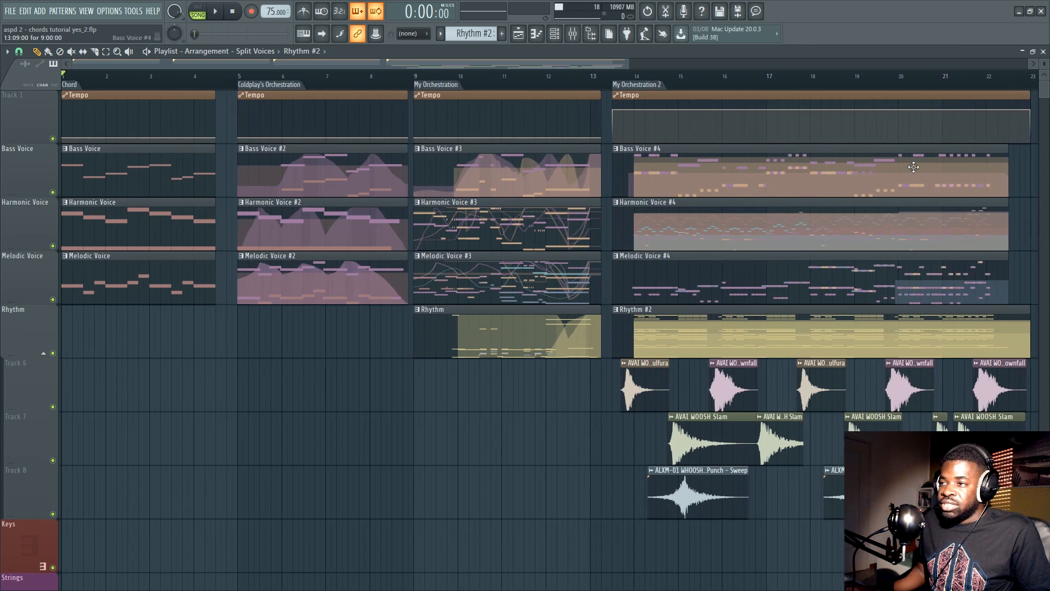
{"action": "left_click", "coordinate": [559, 79]}
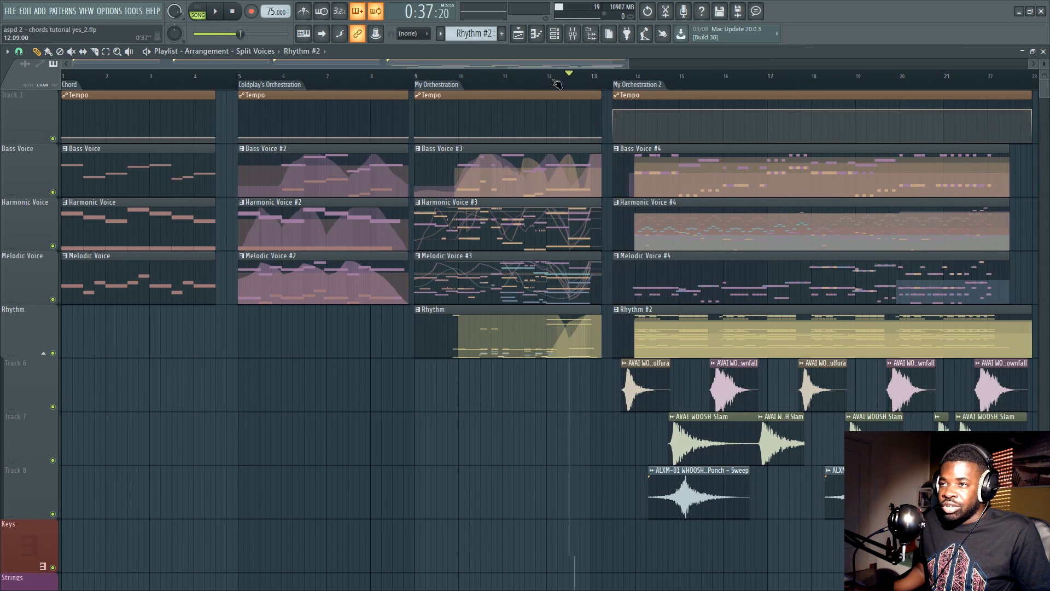
{"action": "left_click_drag", "start_coordinate": [557, 84], "coordinate": [26, 124]}
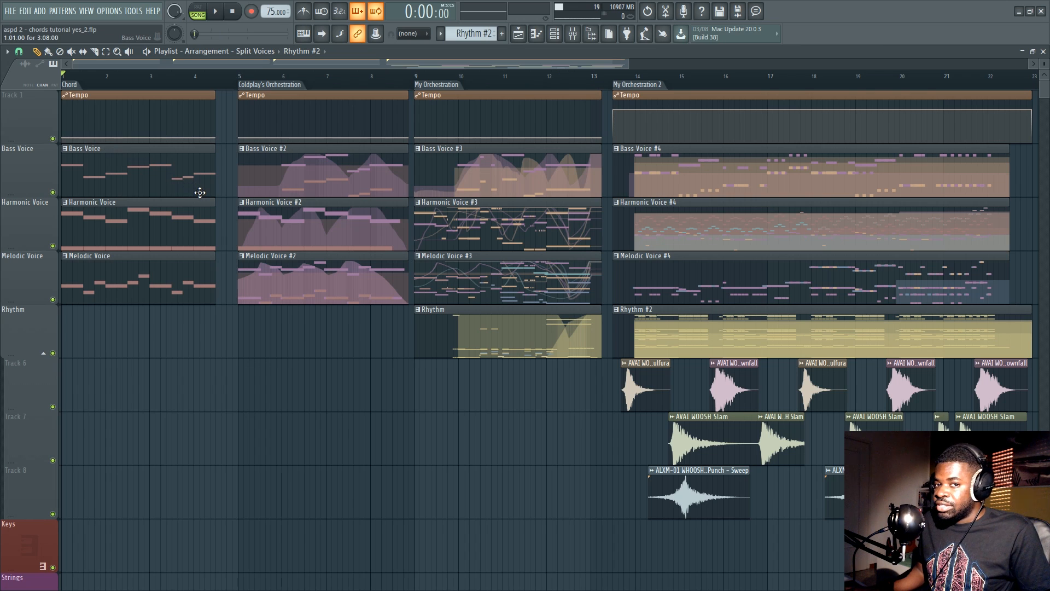